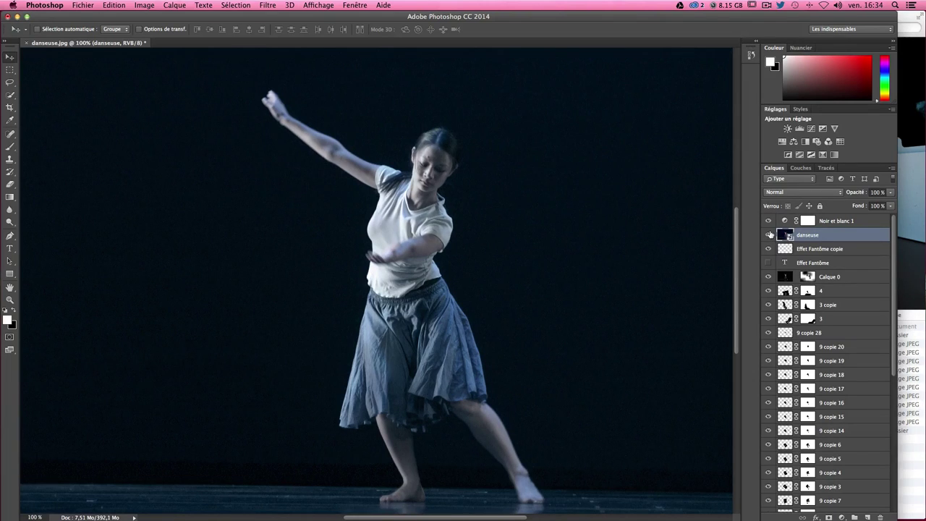
Step: Toggle the danseuse layer's visibility to compare it with the composite, leaving it hidden
{"action": "left_click", "coordinate": [769, 234]}
{"action": "left_click", "coordinate": [769, 234]}
{"action": "left_click", "coordinate": [770, 235]}
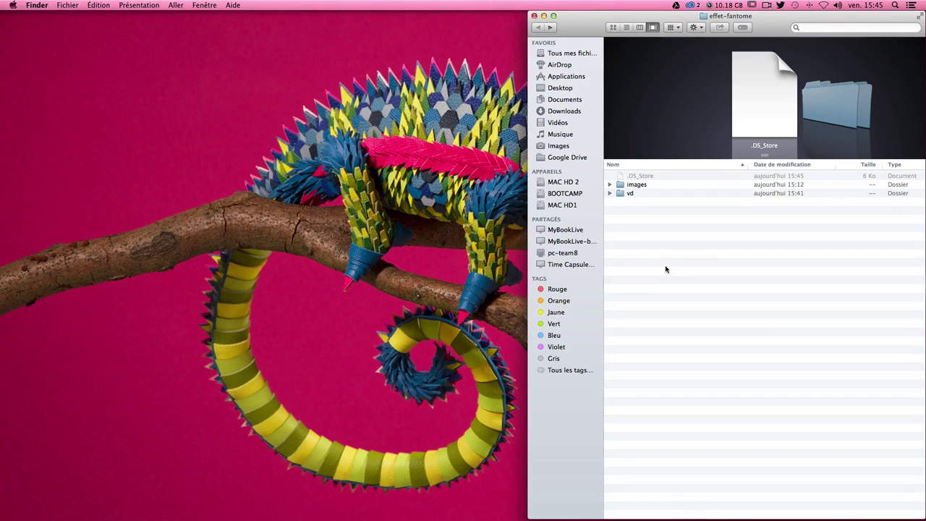
Step: Expand the images folder, preview 1.jpg, 2.jpg and danseuse.jpg, then launch Photoshop
{"action": "left_click", "coordinate": [645, 186]}
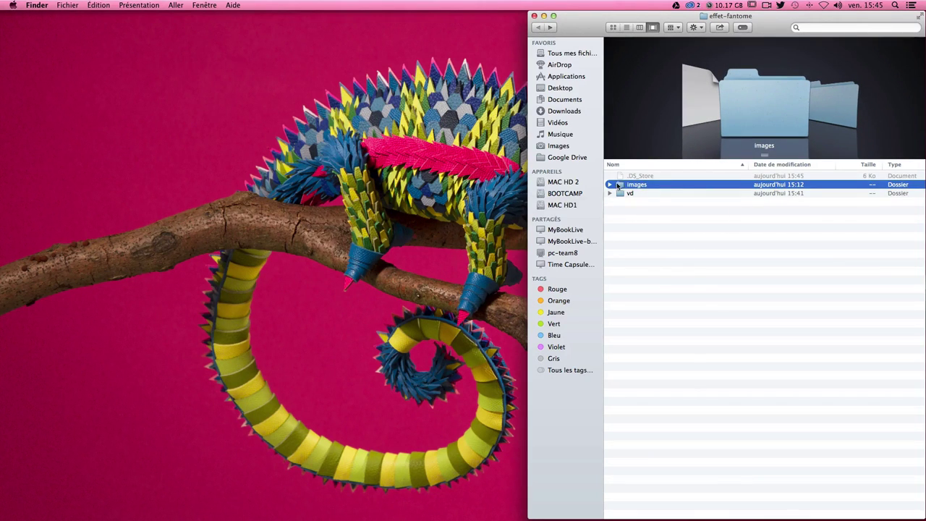
{"action": "left_click", "coordinate": [610, 185]}
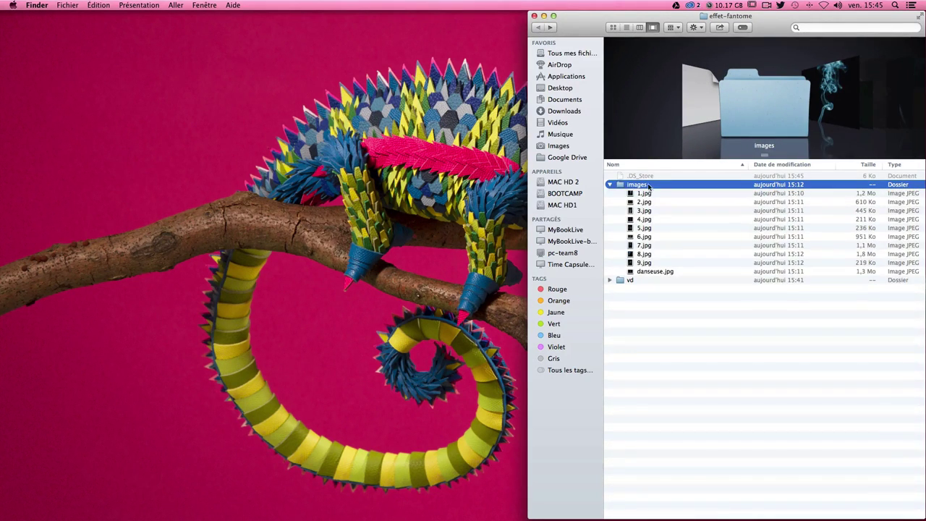
{"action": "key", "text": "Down"}
{"action": "key", "text": "Down"}
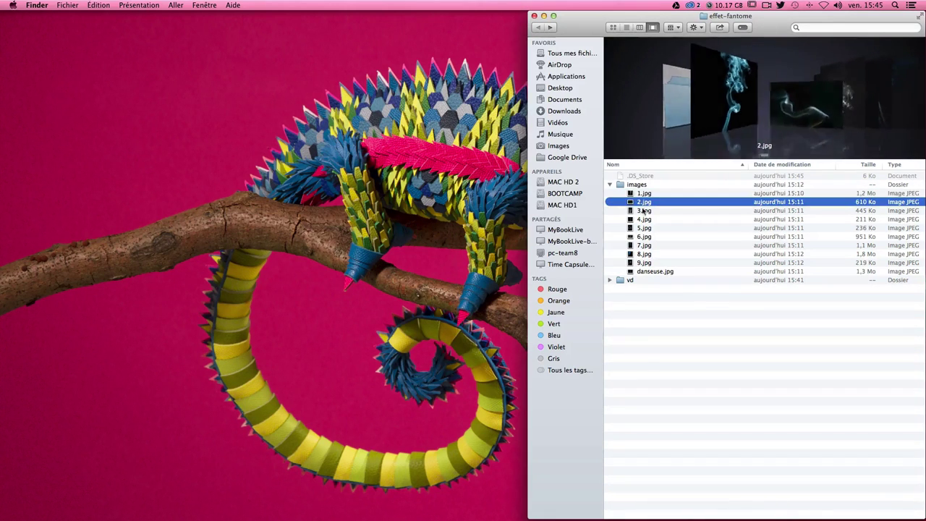
{"action": "left_click", "coordinate": [643, 194]}
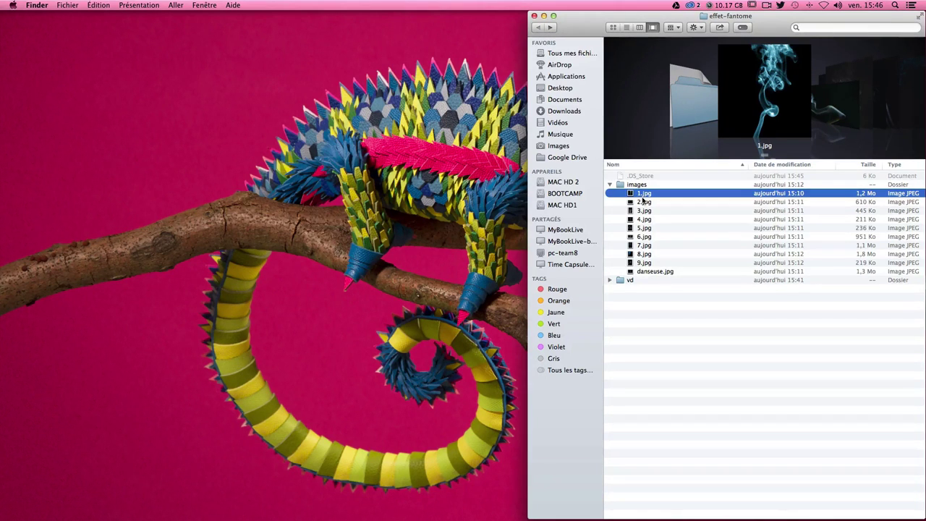
{"action": "left_click", "coordinate": [643, 202]}
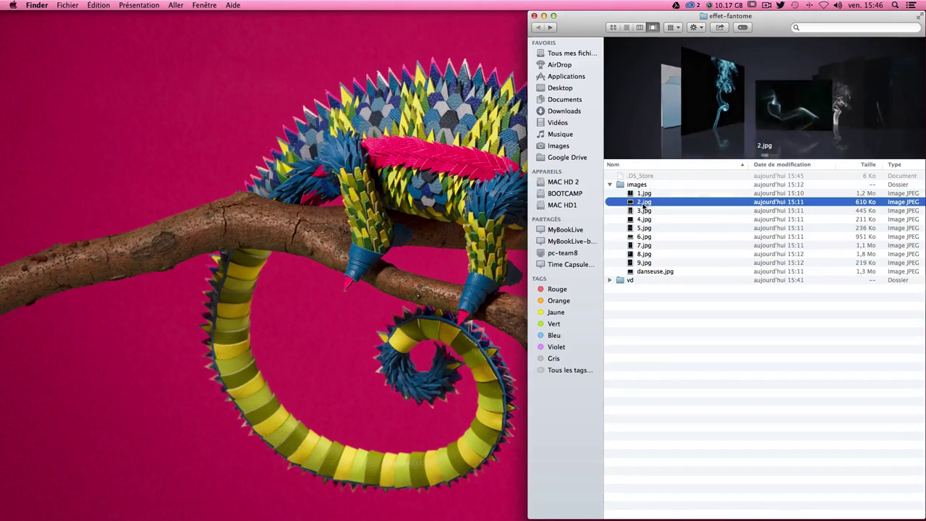
{"action": "left_click", "coordinate": [646, 271]}
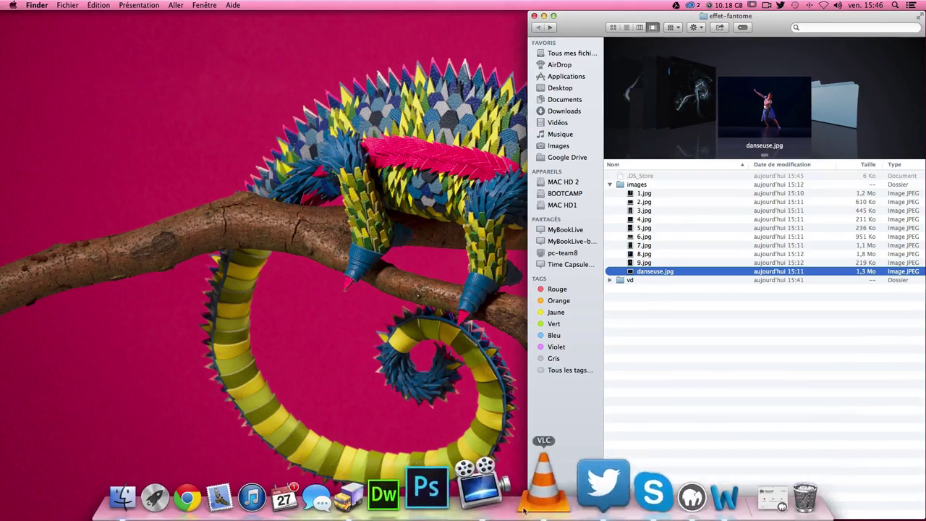
{"action": "left_click", "coordinate": [465, 434]}
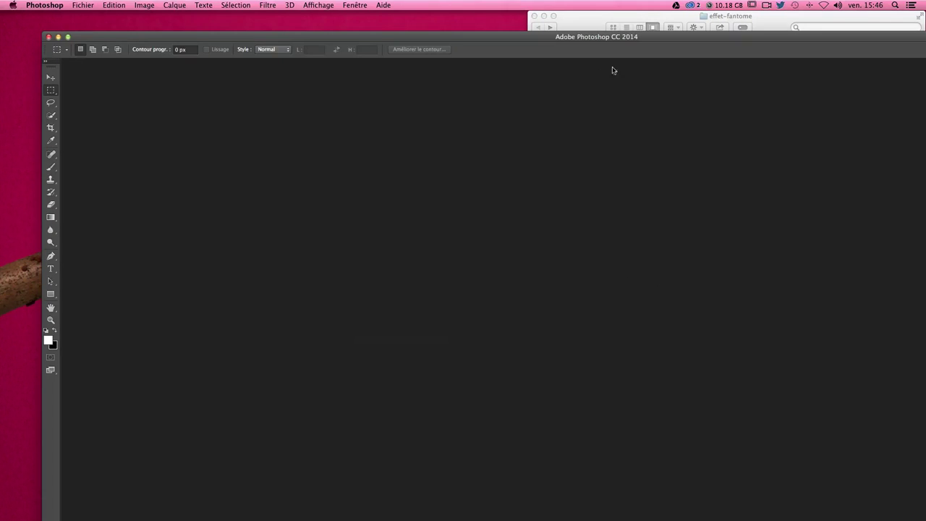
Step: Open danseuse.jpg with its embedded profile discarded and enlarge the Photoshop window to fill the screen
{"action": "left_click", "coordinate": [670, 13]}
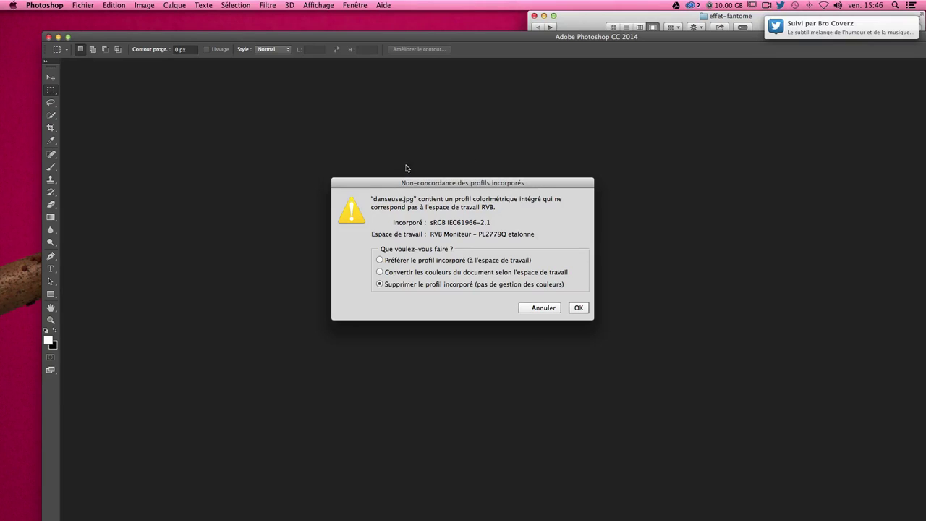
{"action": "left_click", "coordinate": [579, 307]}
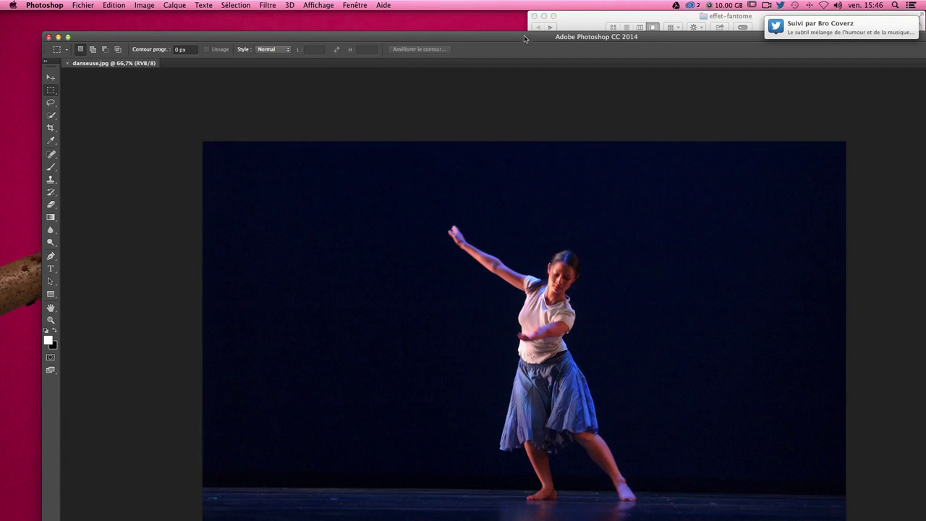
{"action": "left_click_drag", "start_coordinate": [525, 38], "coordinate": [512, 18]}
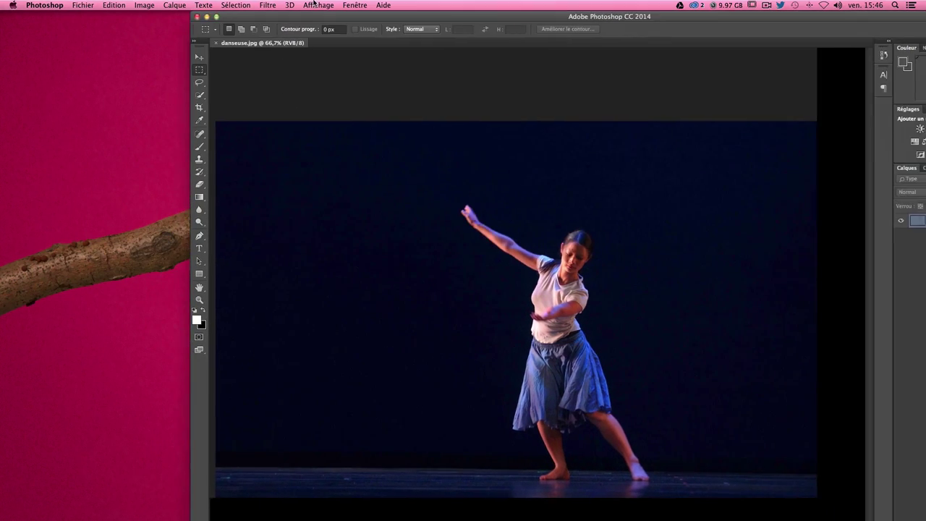
{"action": "left_click_drag", "start_coordinate": [425, 37], "coordinate": [267, 55]}
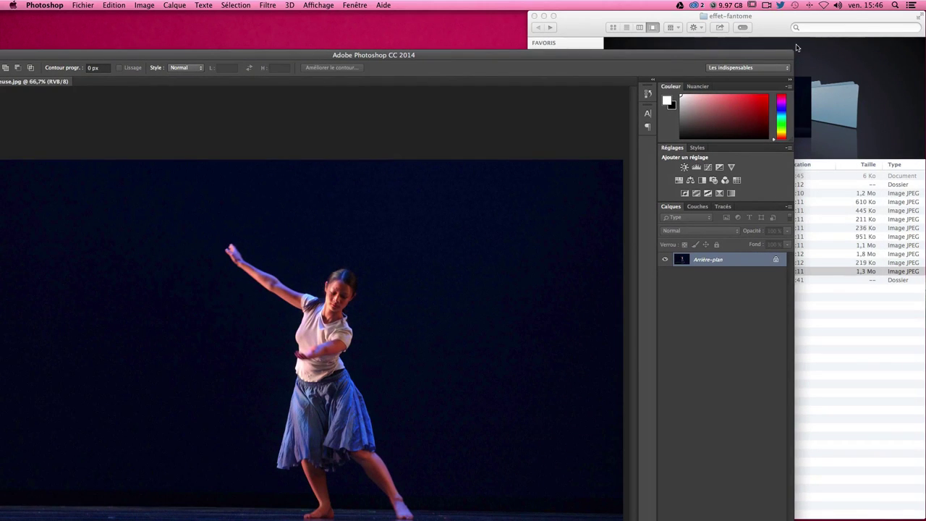
{"action": "left_click_drag", "start_coordinate": [797, 47], "coordinate": [652, 201]}
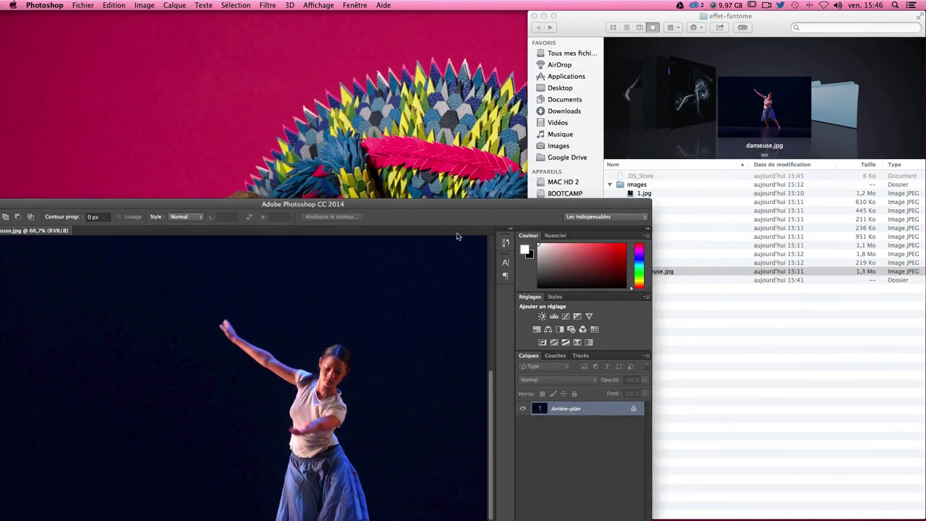
{"action": "left_click_drag", "start_coordinate": [439, 207], "coordinate": [487, 6]}
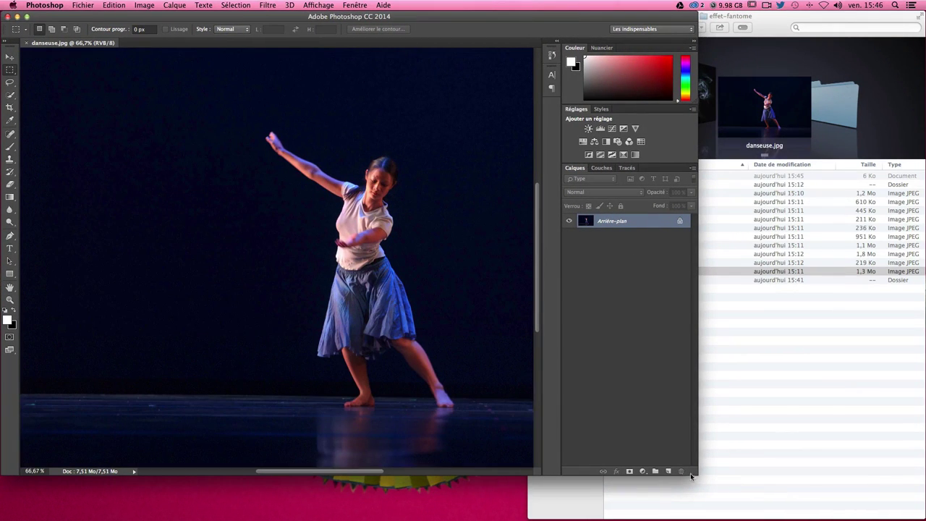
{"action": "left_click_drag", "start_coordinate": [693, 473], "coordinate": [892, 519]}
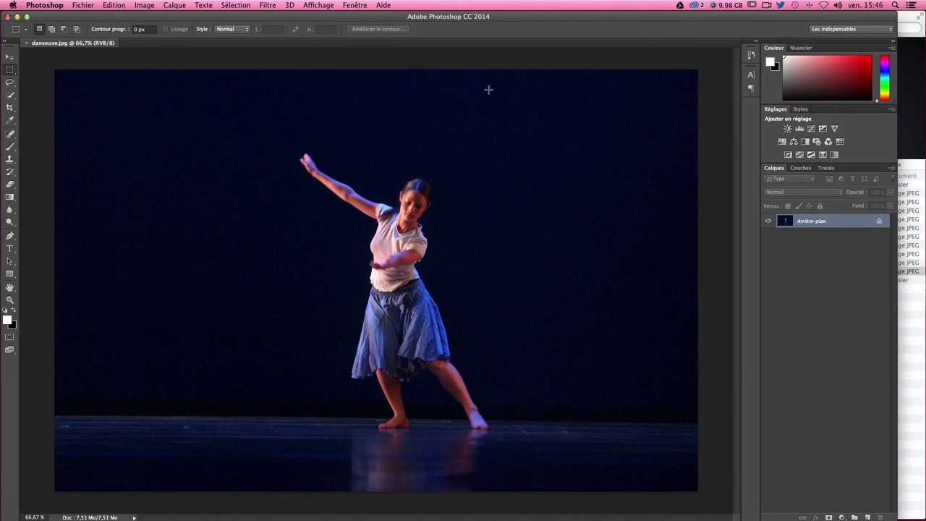
Step: Turn the danseuse photo black-and-white with Image > Réglages > Désaturation
{"action": "left_click", "coordinate": [9, 58]}
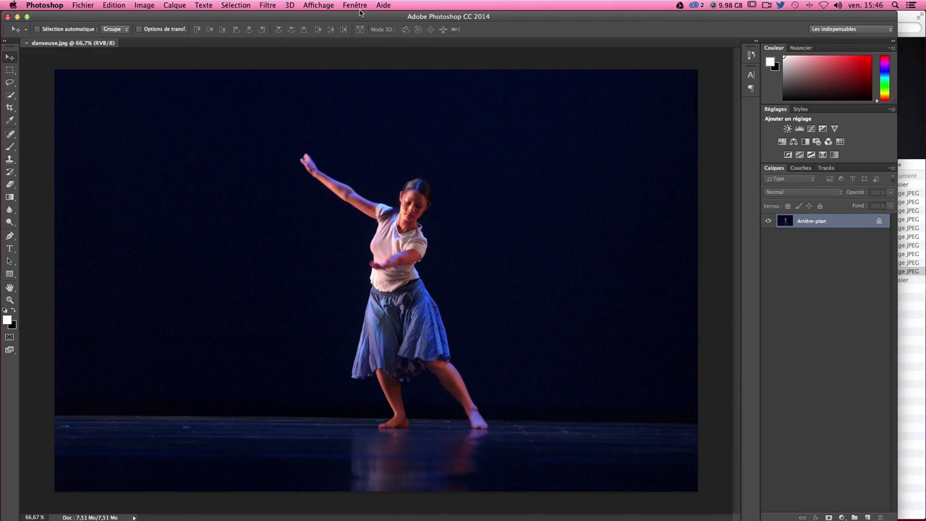
{"action": "left_click", "coordinate": [140, 5]}
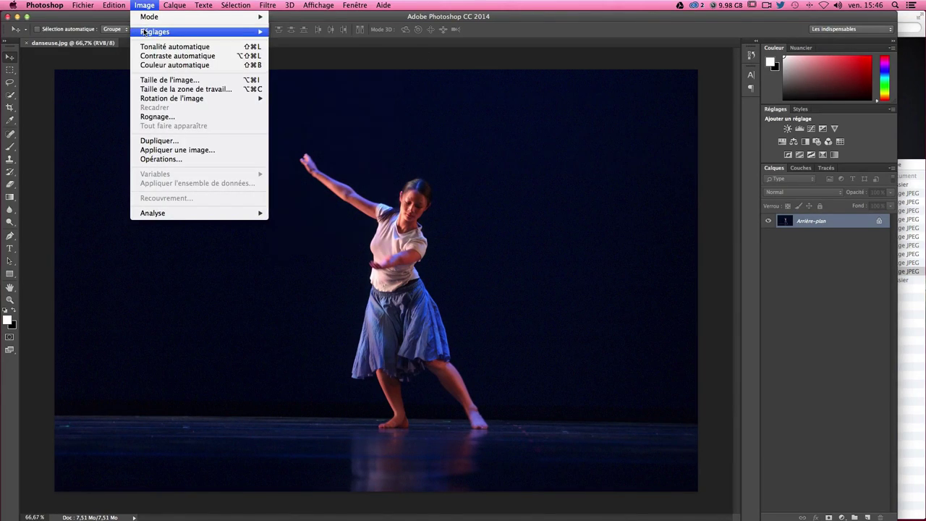
{"action": "mouse_move", "coordinate": [155, 32]}
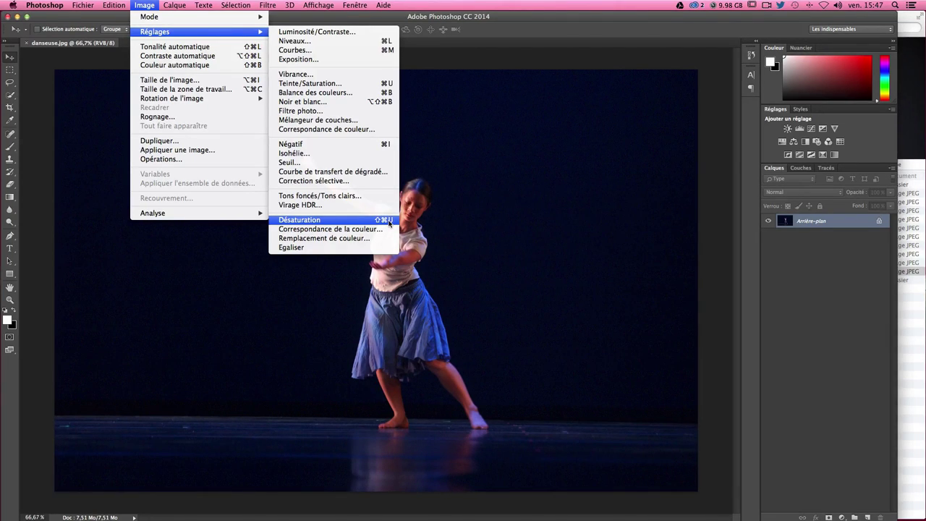
{"action": "left_click", "coordinate": [389, 223]}
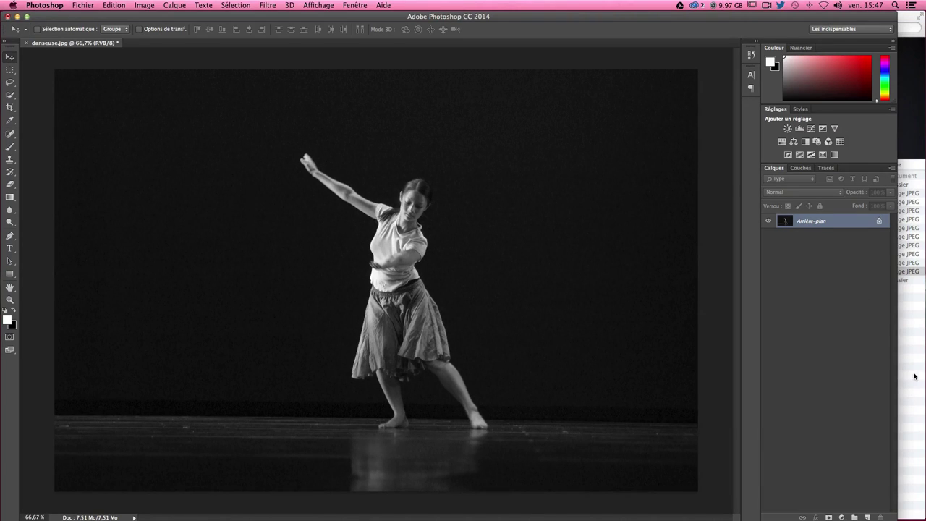
Step: Bring the images folder forward in Cover Flow view with an enlarged preview area
{"action": "left_click", "coordinate": [916, 376]}
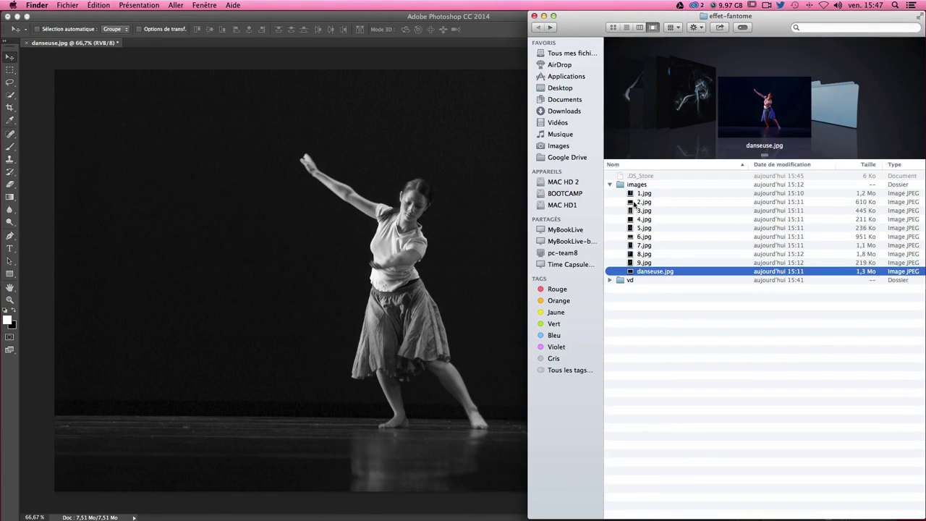
{"action": "left_click", "coordinate": [641, 194]}
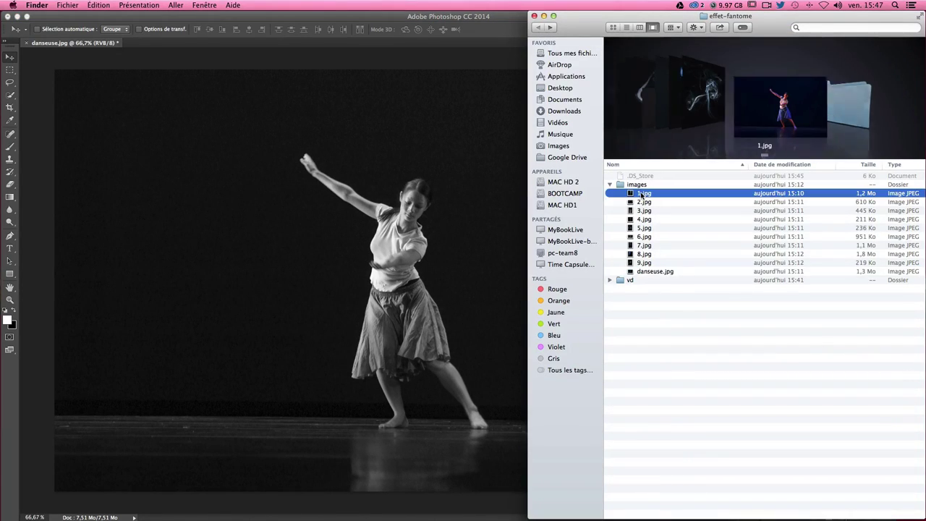
{"action": "left_click", "coordinate": [640, 27]}
{"action": "left_click", "coordinate": [627, 27]}
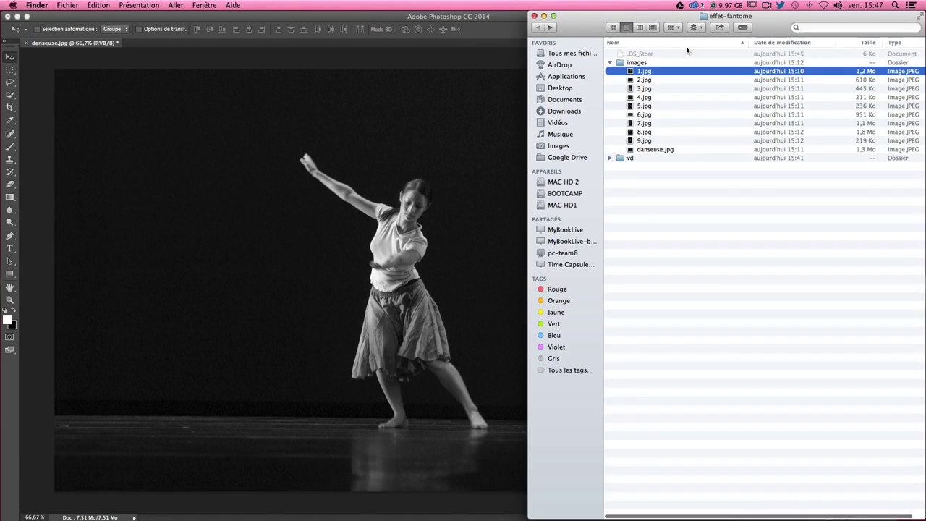
{"action": "left_click", "coordinate": [652, 28]}
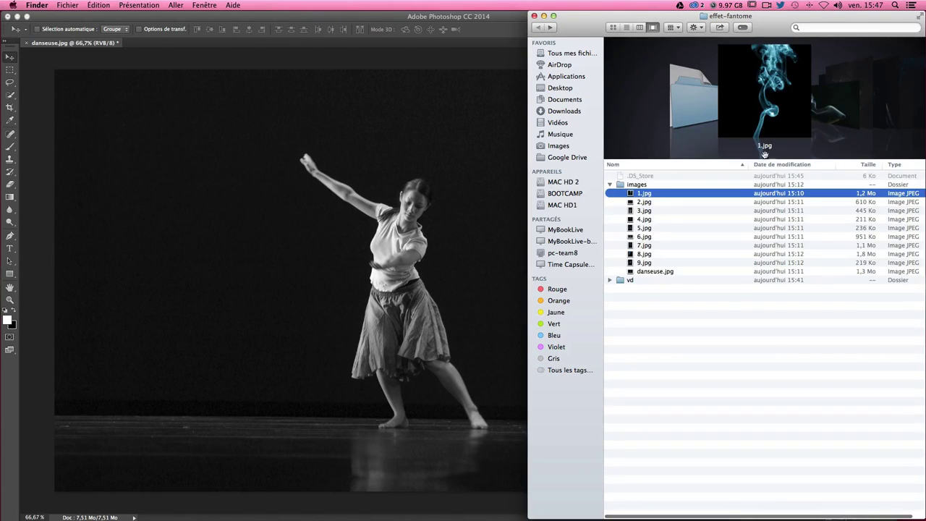
{"action": "left_click_drag", "start_coordinate": [765, 155], "coordinate": [765, 305]}
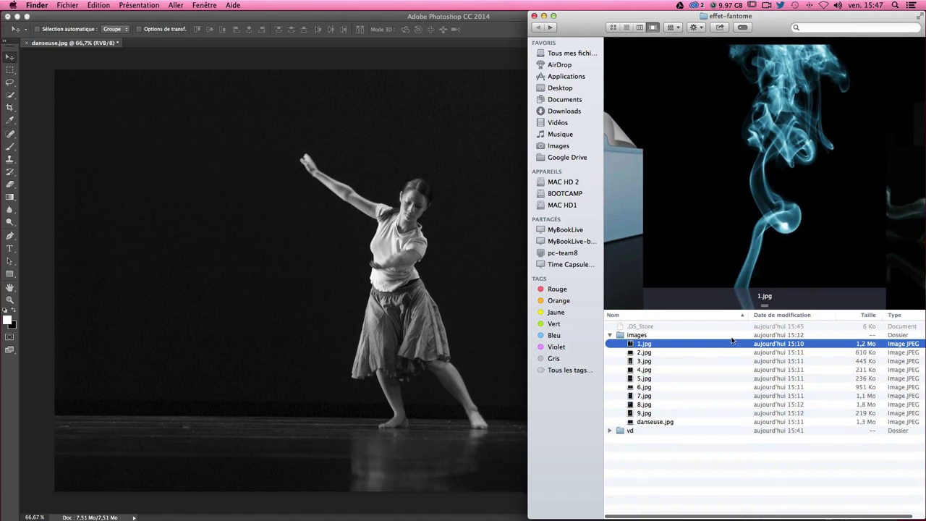
Step: Browse the smoke images 1.jpg–9.jpg and drag 5.jpg onto the dancer canvas
{"action": "key", "text": "Down"}
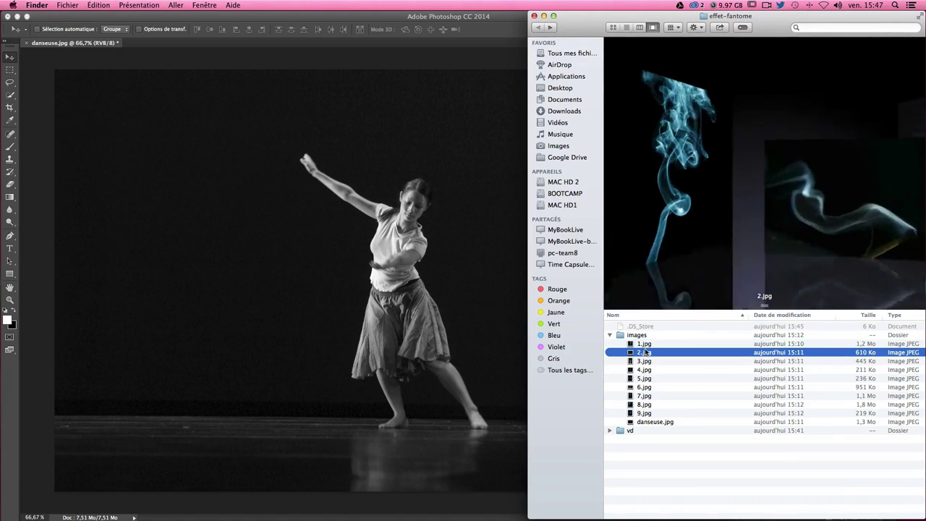
{"action": "key", "text": "Down"}
{"action": "key", "text": "Down"}
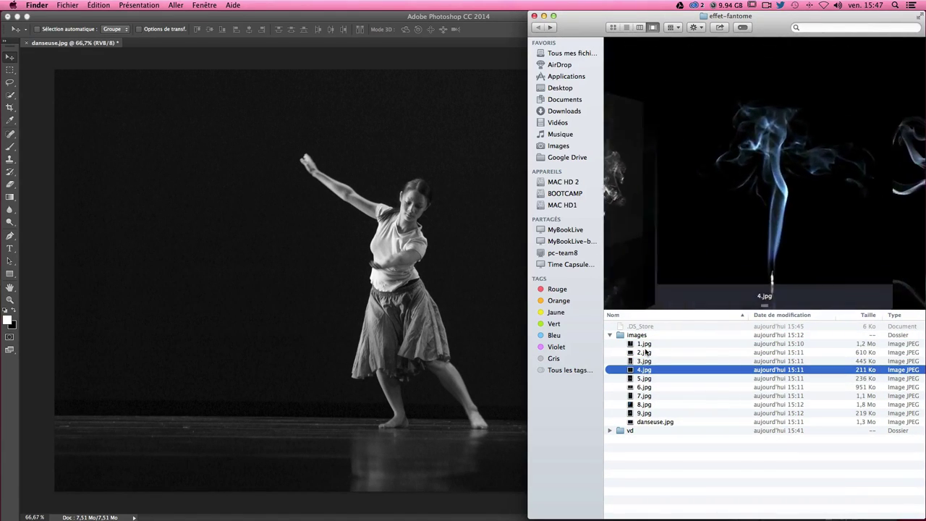
{"action": "key", "text": "Down"}
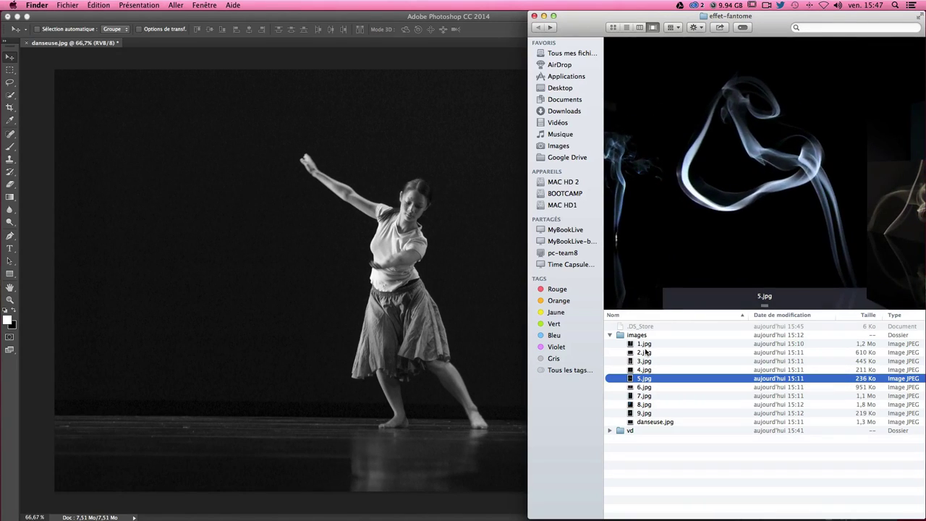
{"action": "key", "text": "Down"}
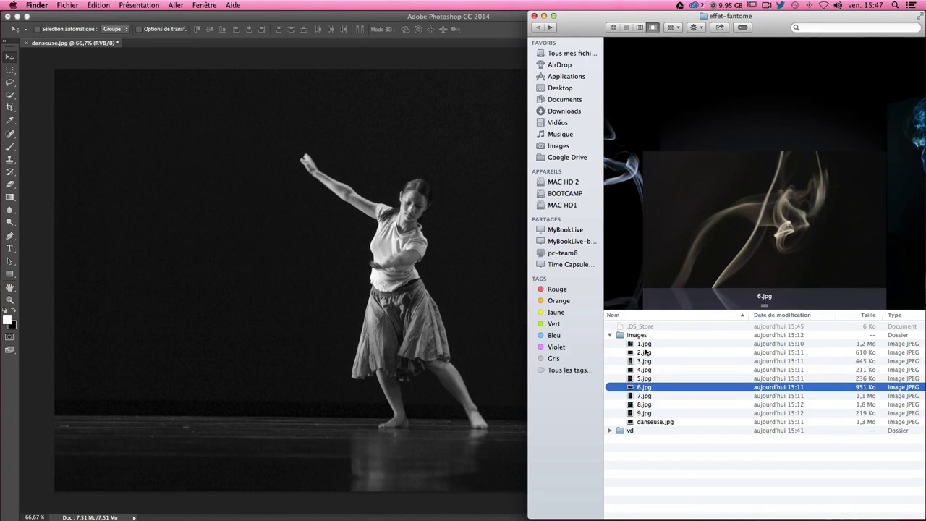
{"action": "key", "text": "Down"}
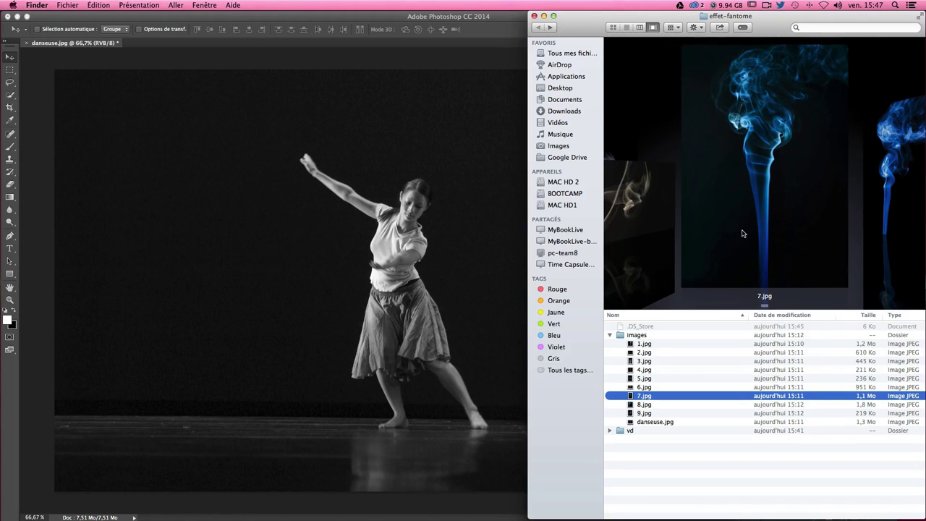
{"action": "key", "text": "Down"}
{"action": "key", "text": "Down"}
{"action": "key", "text": "Down"}
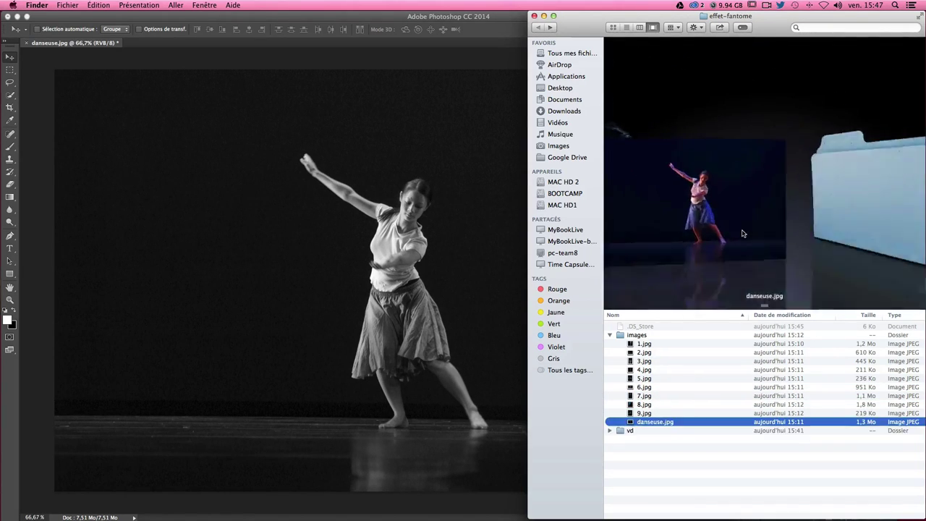
{"action": "key", "text": "Up"}
{"action": "key", "text": "Up"}
{"action": "key", "text": "Up"}
{"action": "key", "text": "Up"}
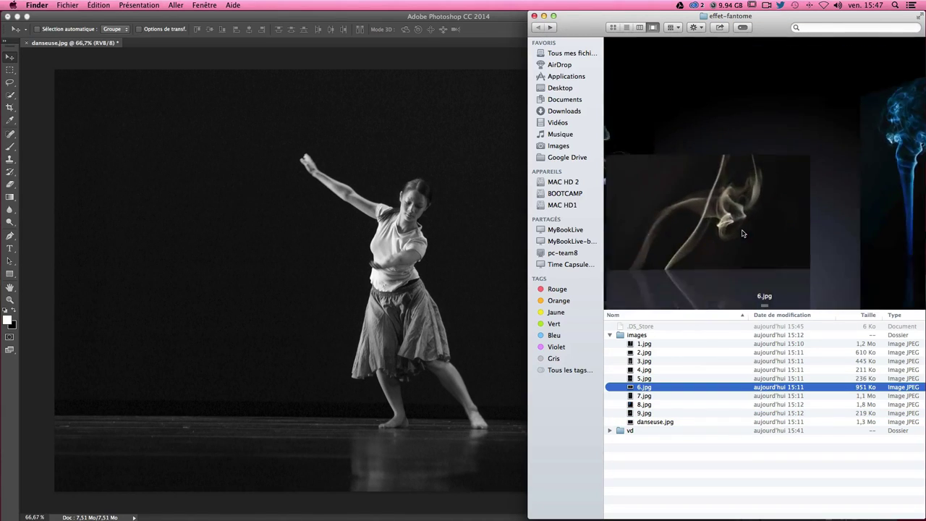
{"action": "key", "text": "Up"}
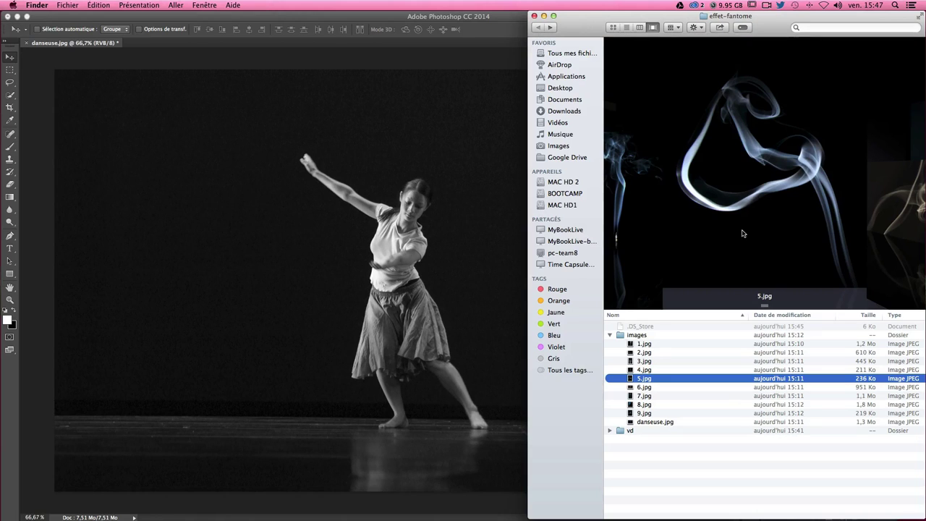
{"action": "key", "text": "Up"}
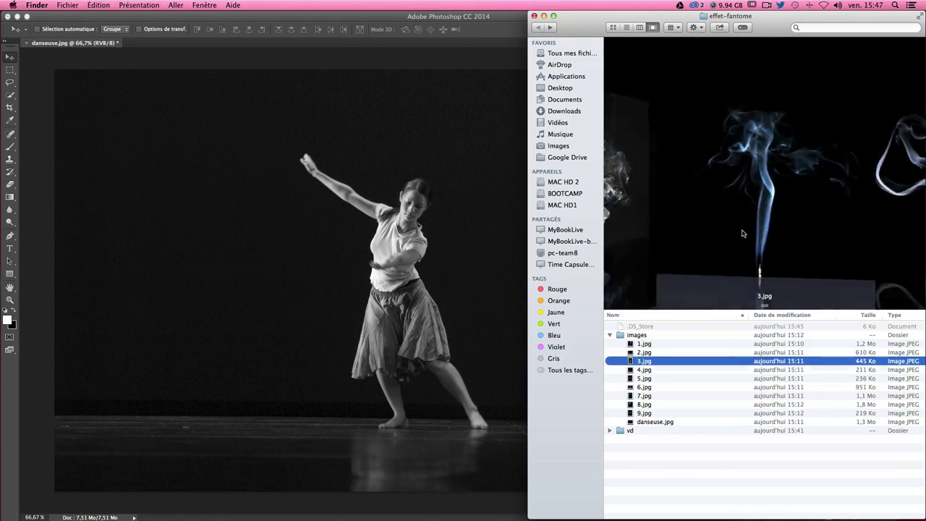
{"action": "key", "text": "Up"}
{"action": "key", "text": "Up"}
{"action": "key", "text": "Up"}
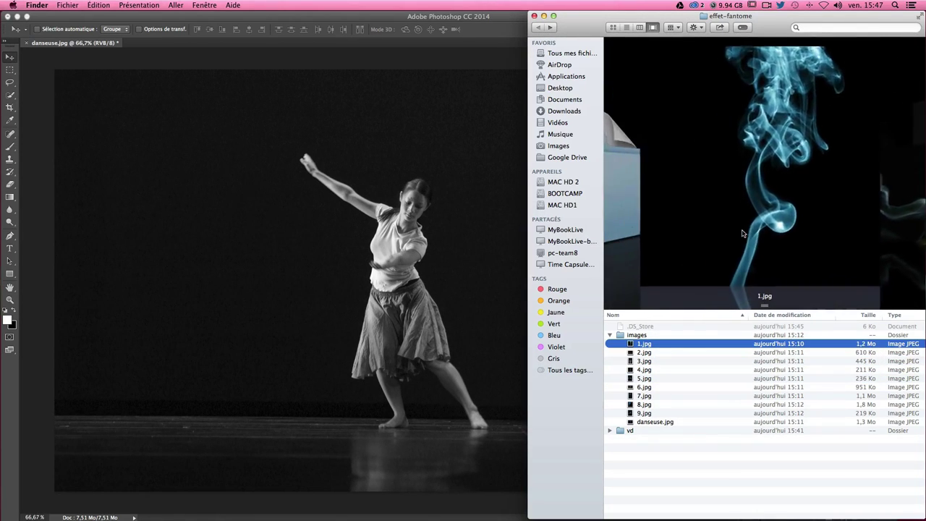
{"action": "key", "text": "Down"}
{"action": "key", "text": "Down"}
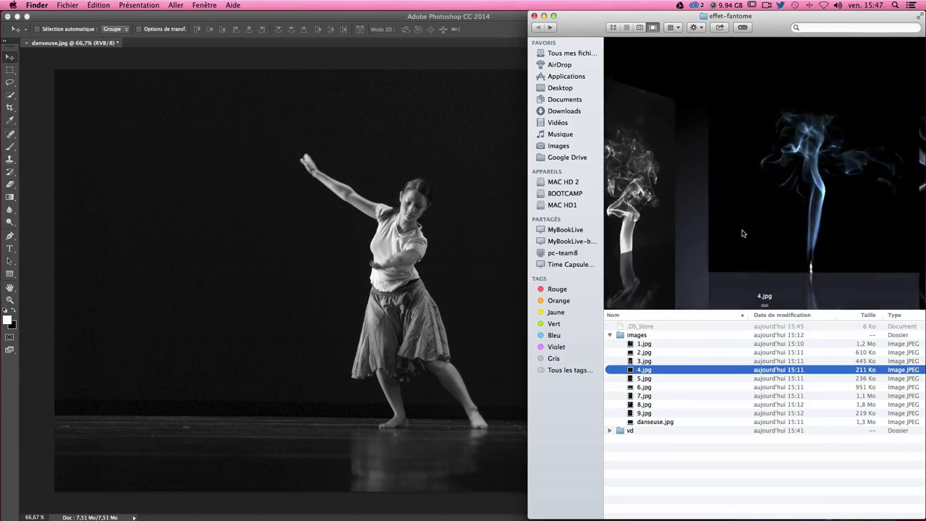
{"action": "key", "text": "Down"}
{"action": "key", "text": "Down"}
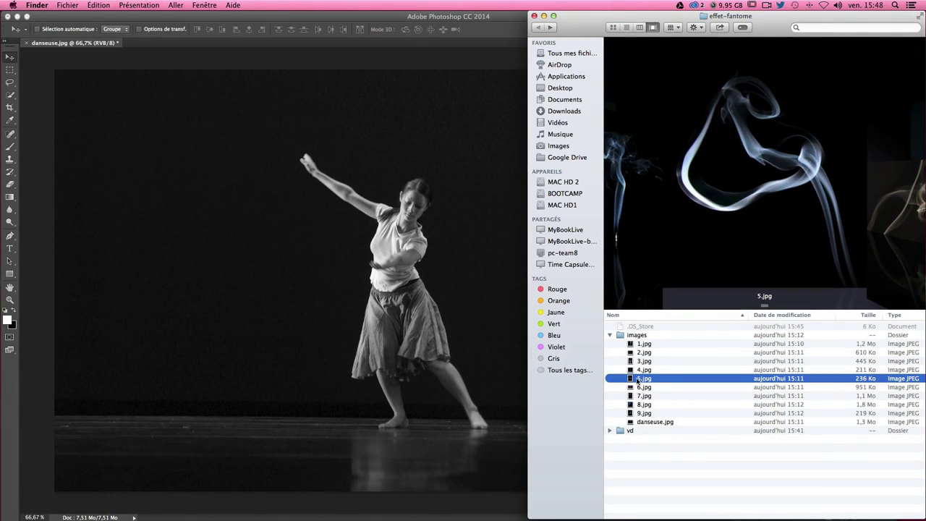
{"action": "left_click_drag", "start_coordinate": [638, 382], "coordinate": [362, 275]}
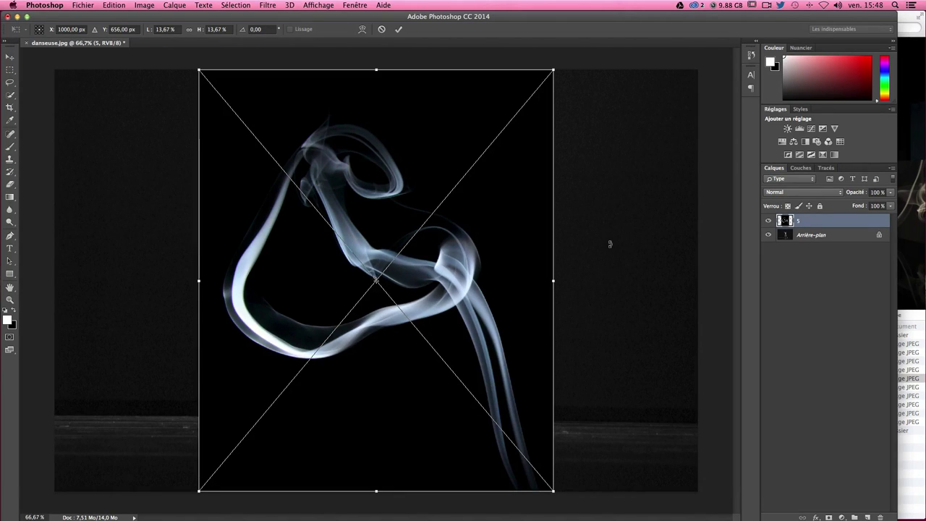
Step: Commit the placed 5.jpg smoke layer and keep its opacity at 100%
{"action": "key", "text": "Return"}
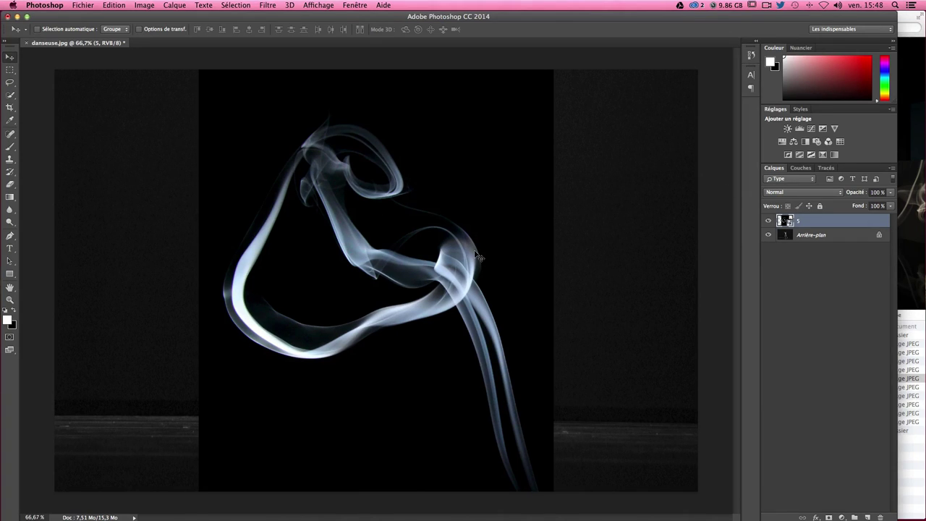
{"action": "mouse_move", "coordinate": [890, 192]}
{"action": "left_mouse_down"}
{"action": "mouse_move", "coordinate": [862, 205]}
{"action": "mouse_move", "coordinate": [908, 205]}
{"action": "left_mouse_up"}
{"action": "left_click", "coordinate": [815, 317]}
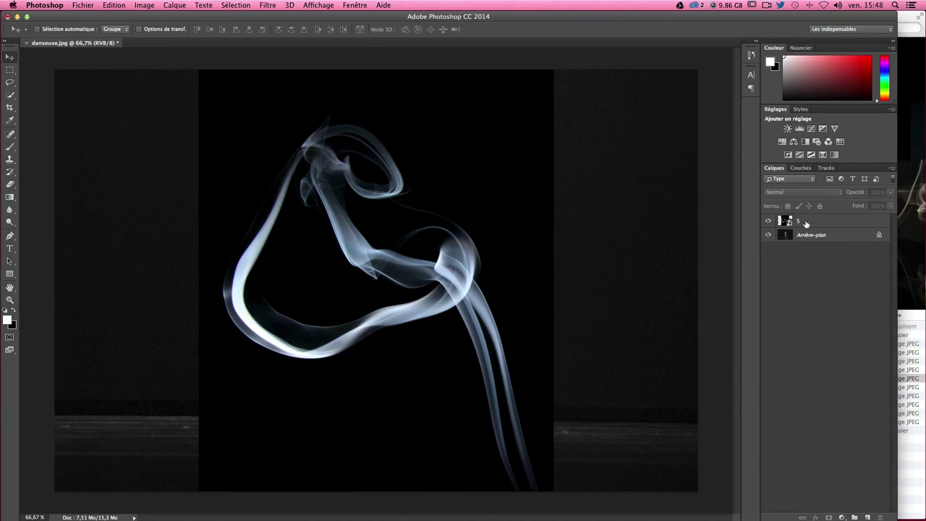
{"action": "left_click", "coordinate": [779, 225]}
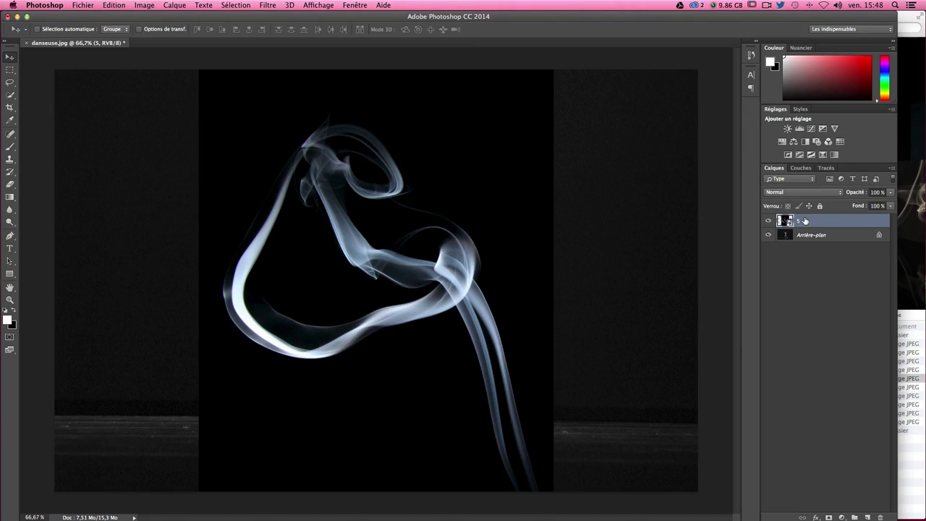
Step: Rename the smoke layer to 1 and set its blend mode to Superposition
{"action": "double_click", "coordinate": [800, 222]}
{"action": "type", "text": "1"}
{"action": "key", "text": "Return"}
{"action": "left_click", "coordinate": [800, 195]}
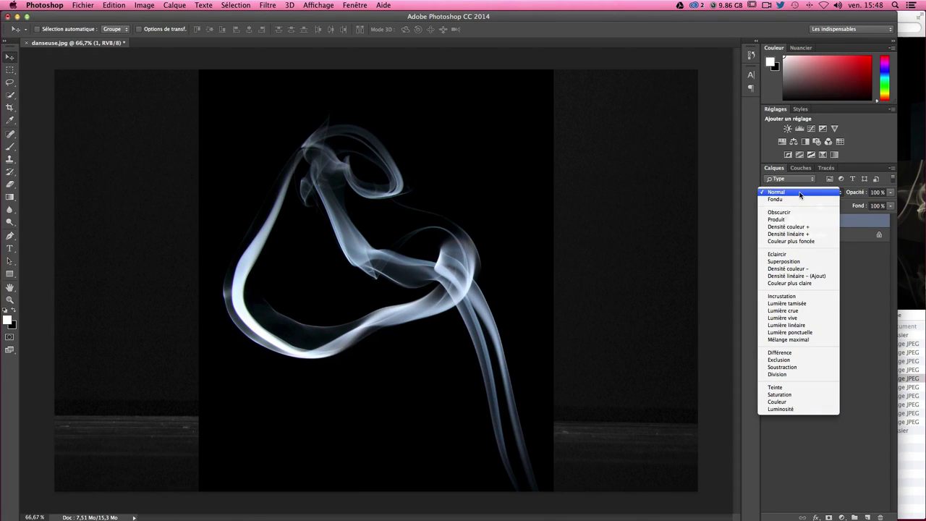
{"action": "left_click", "coordinate": [791, 262]}
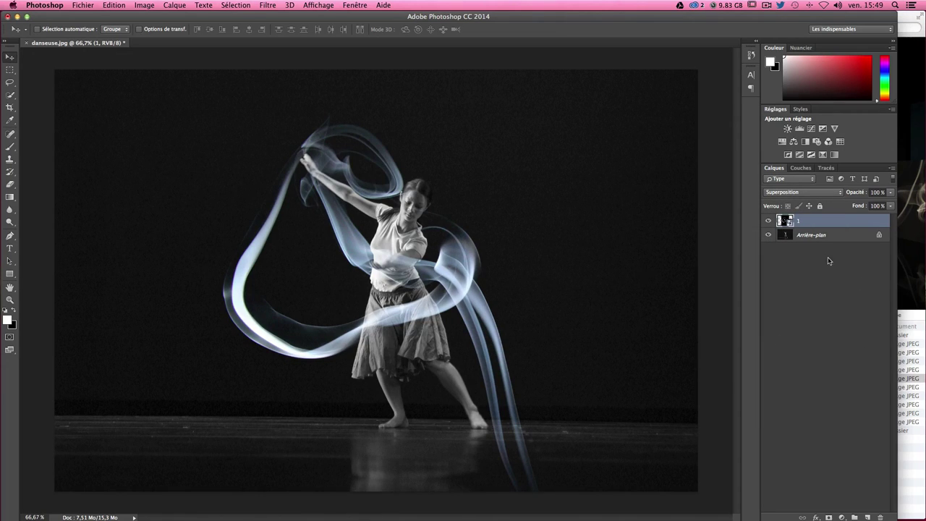
{"action": "left_click", "coordinate": [807, 238]}
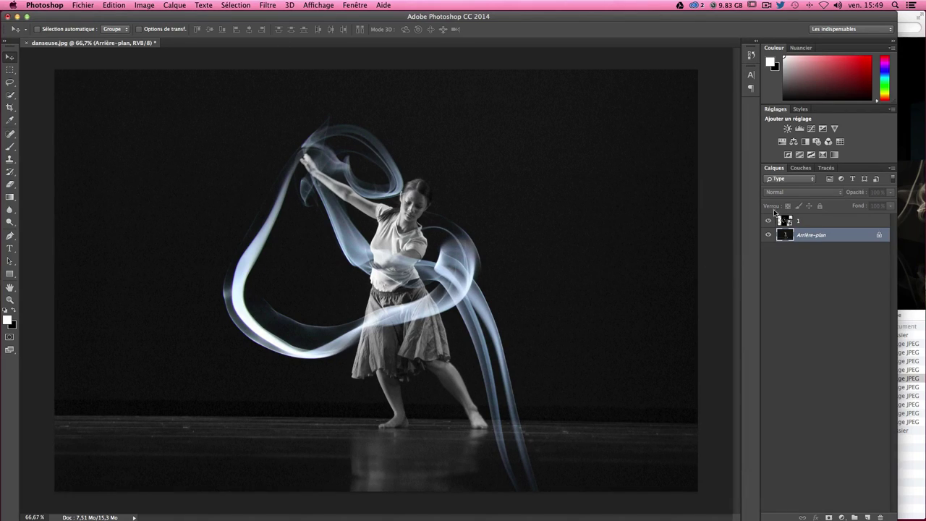
{"action": "left_click", "coordinate": [802, 222]}
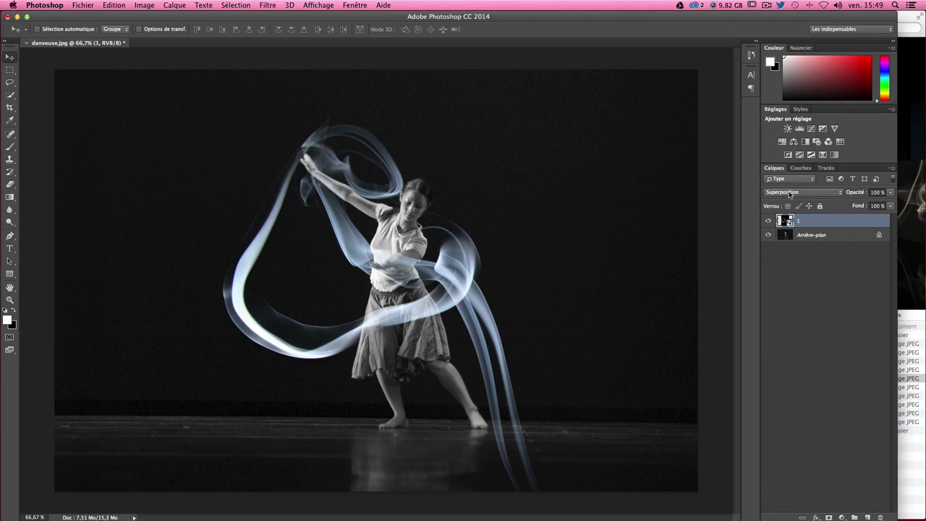
Step: Compare Normal and Superposition blending, keep Superposition, and shift the smoke up and right
{"action": "left_click", "coordinate": [790, 194]}
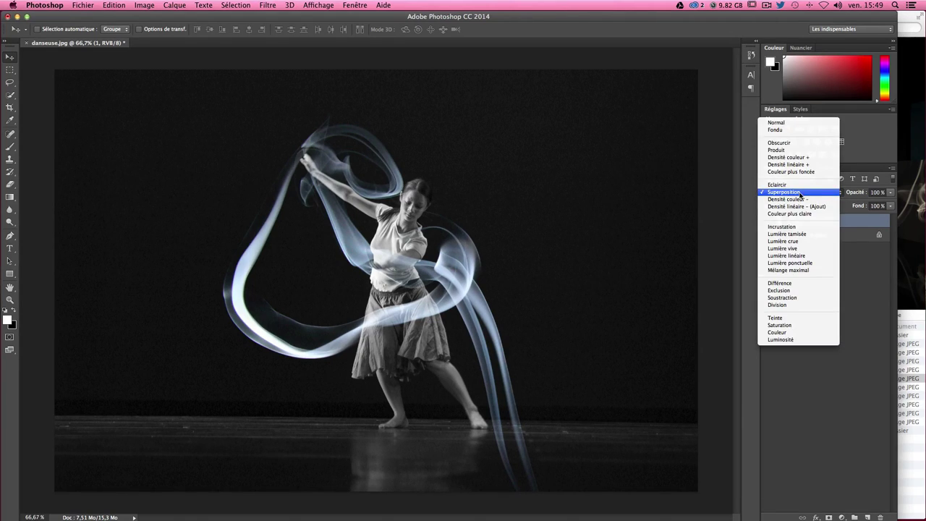
{"action": "left_click", "coordinate": [801, 195]}
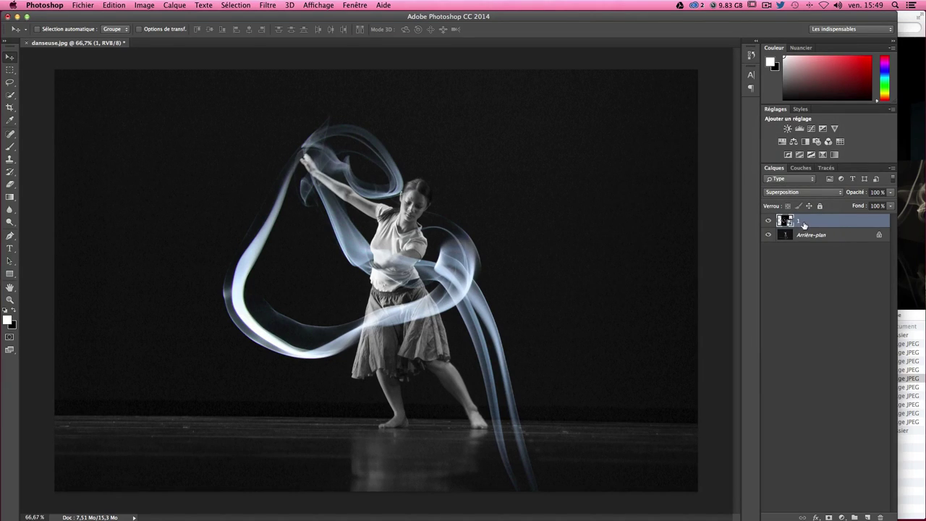
{"action": "left_click", "coordinate": [786, 192]}
{"action": "left_click", "coordinate": [789, 126]}
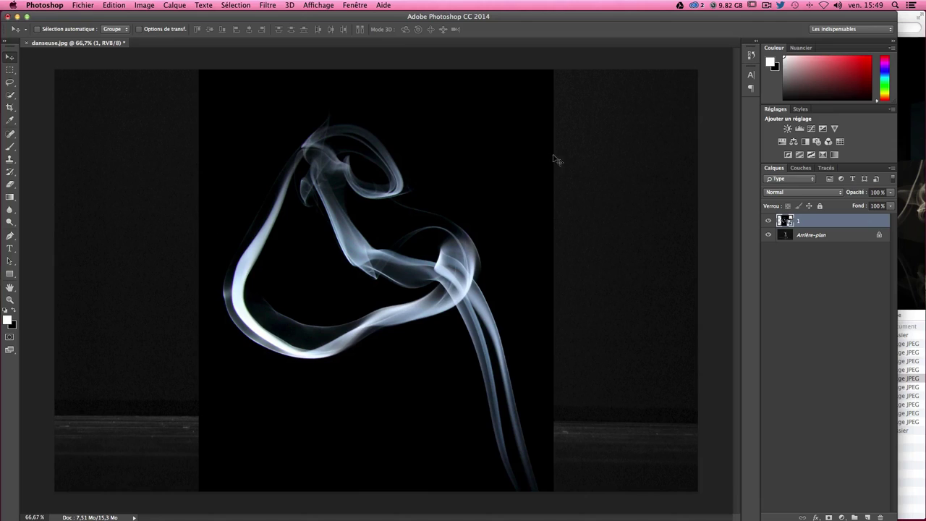
{"action": "left_click", "coordinate": [793, 192]}
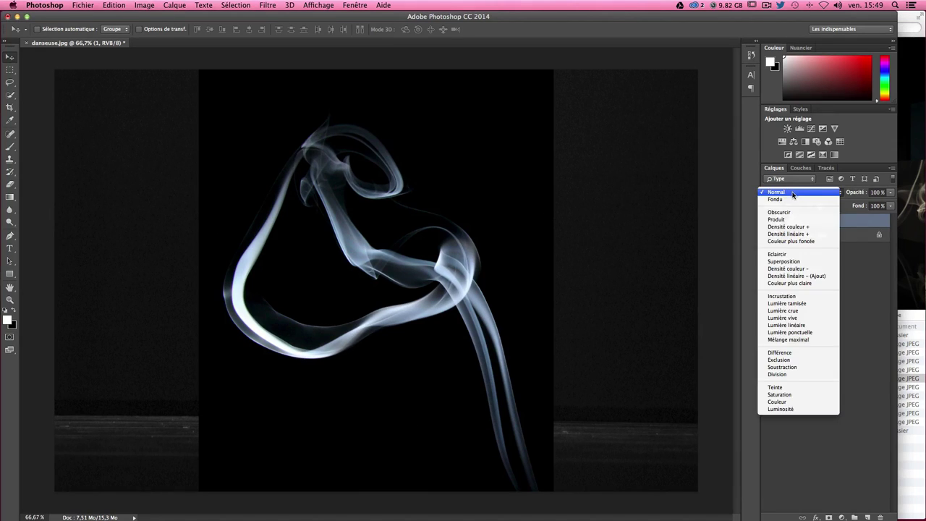
{"action": "left_click", "coordinate": [789, 261]}
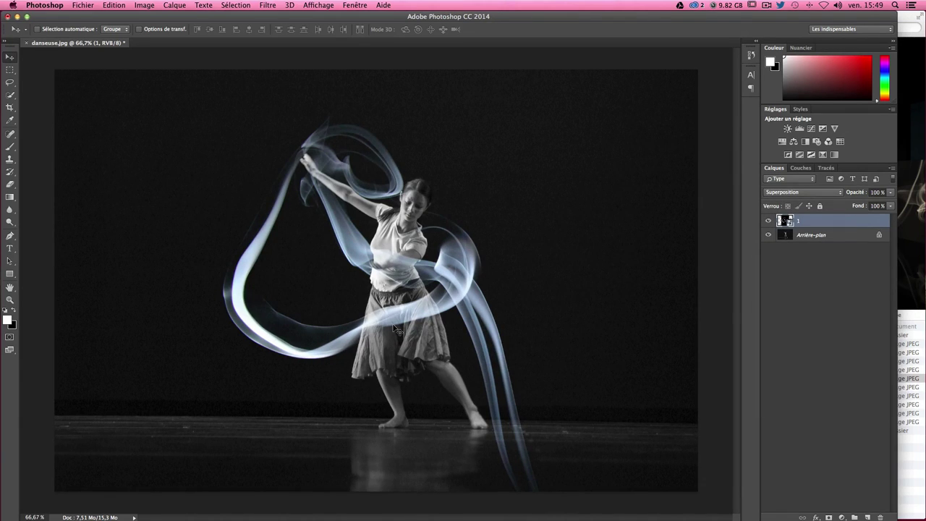
{"action": "mouse_move", "coordinate": [395, 324]}
{"action": "left_mouse_down"}
{"action": "mouse_move", "coordinate": [430, 290]}
{"action": "mouse_move", "coordinate": [506, 306]}
{"action": "left_mouse_up"}
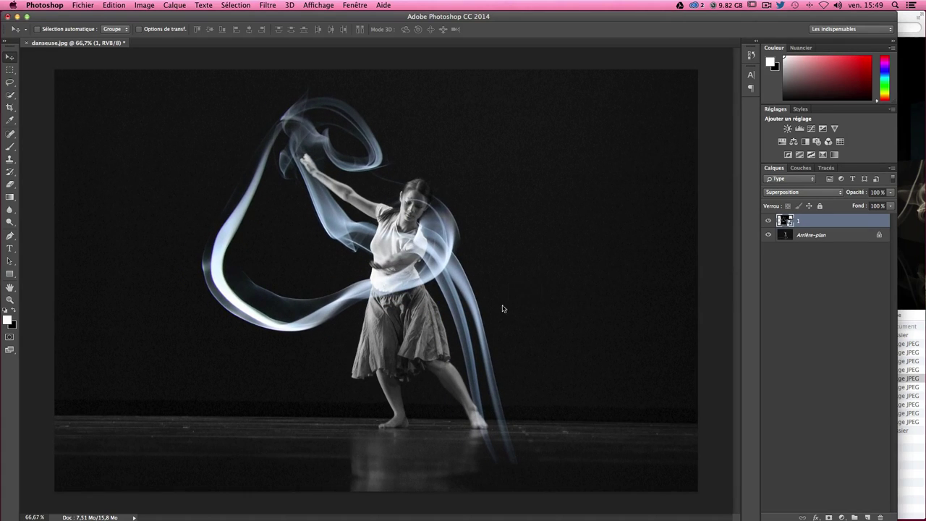
Step: Rasterize layer 1 with Pixelliser le calque and desaturate the smoke to neutral white
{"action": "right_click", "coordinate": [808, 225]}
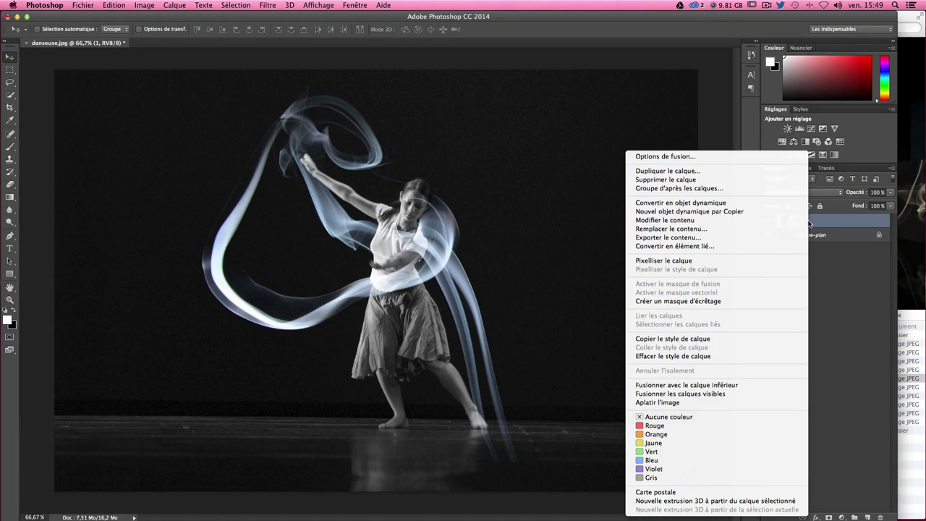
{"action": "left_click", "coordinate": [673, 261]}
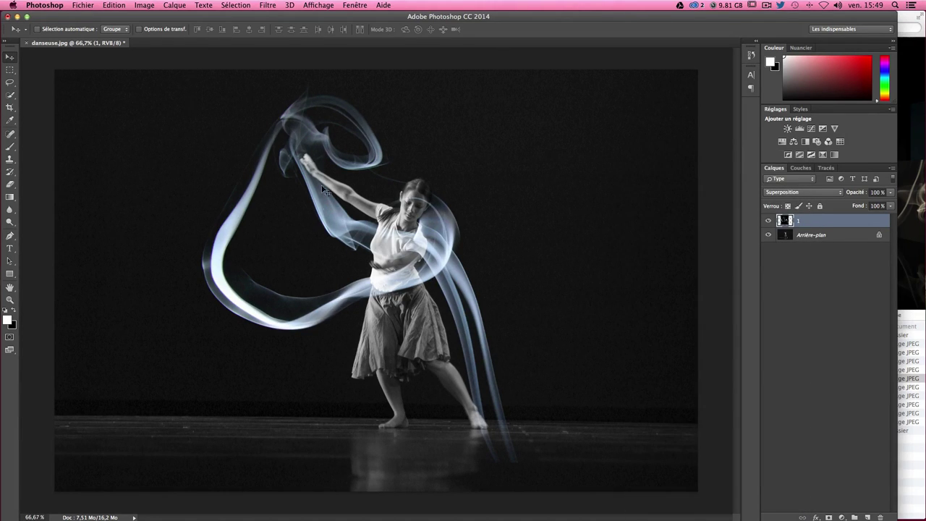
{"action": "left_click", "coordinate": [335, 286]}
{"action": "key", "text": "ctrl+shift+u"}
Step: Drag the smoke so its trails loop around the dancer's raised arm and torso
{"action": "left_click_drag", "start_coordinate": [472, 311], "coordinate": [323, 282]}
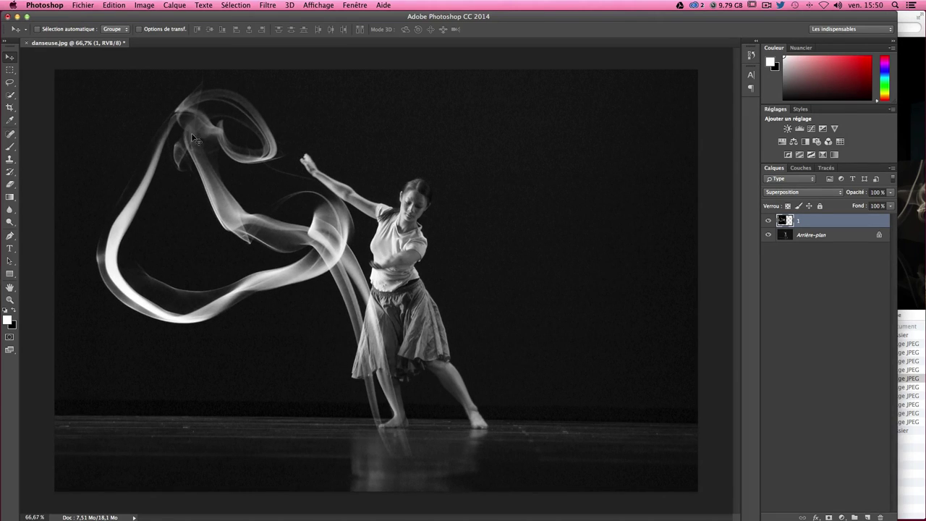
{"action": "left_click_drag", "start_coordinate": [294, 246], "coordinate": [400, 234]}
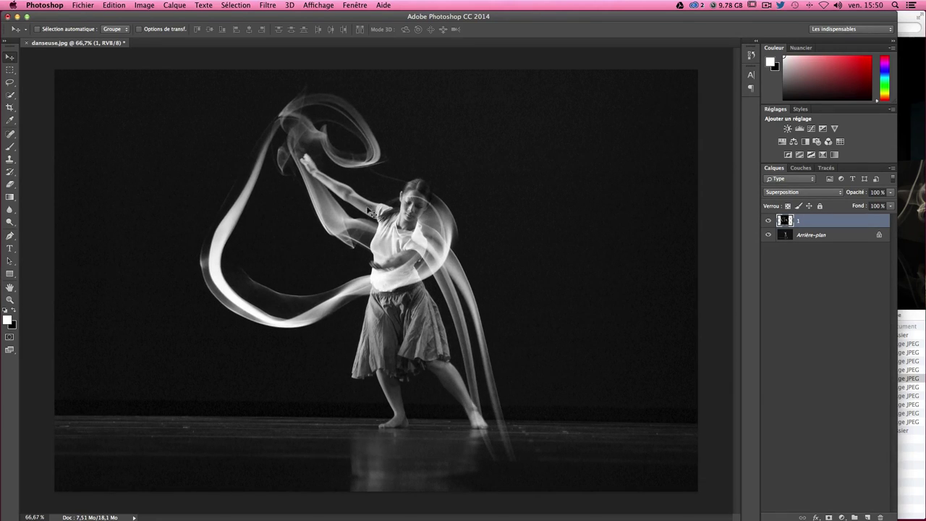
{"action": "mouse_move", "coordinate": [338, 242]}
{"action": "left_mouse_down"}
{"action": "mouse_move", "coordinate": [333, 225]}
{"action": "mouse_move", "coordinate": [286, 221]}
{"action": "left_mouse_up"}
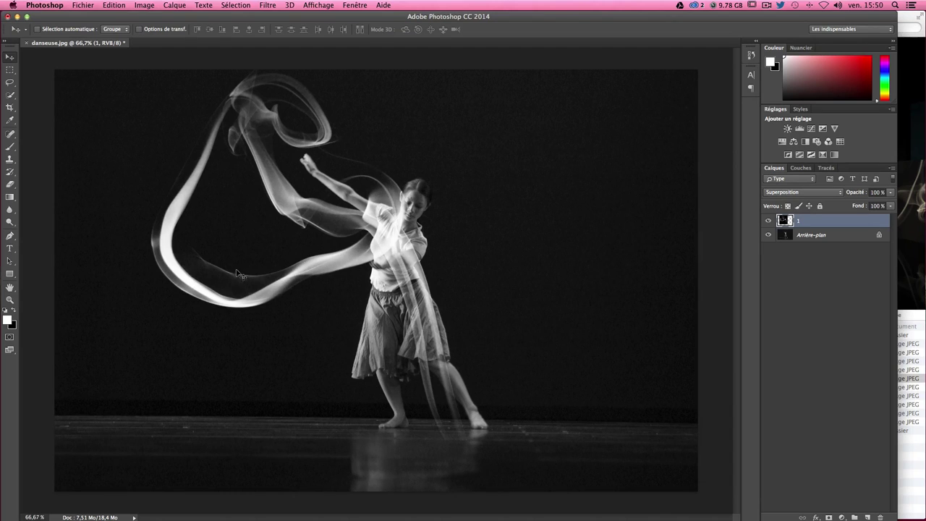
{"action": "left_click_drag", "start_coordinate": [344, 294], "coordinate": [389, 265]}
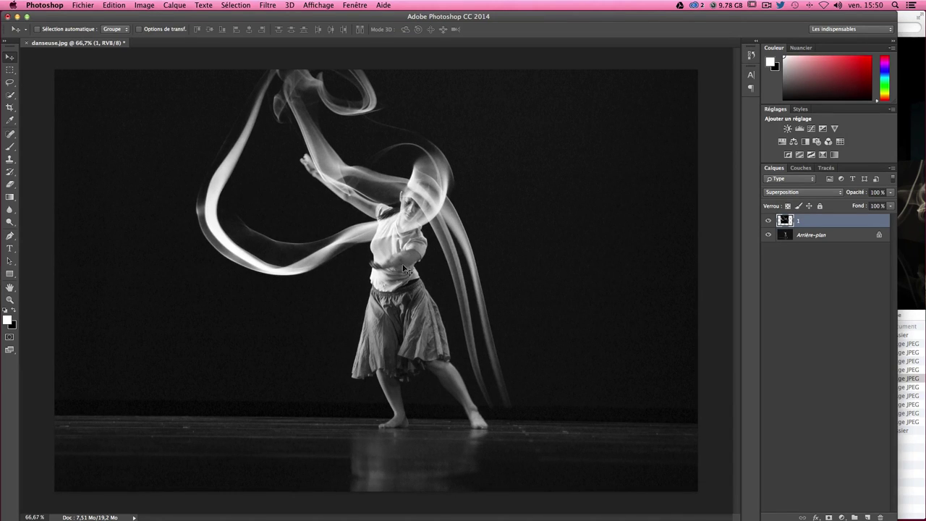
{"action": "mouse_move", "coordinate": [398, 227]}
{"action": "left_mouse_down"}
{"action": "mouse_move", "coordinate": [396, 255]}
{"action": "mouse_move", "coordinate": [405, 253]}
{"action": "left_mouse_up"}
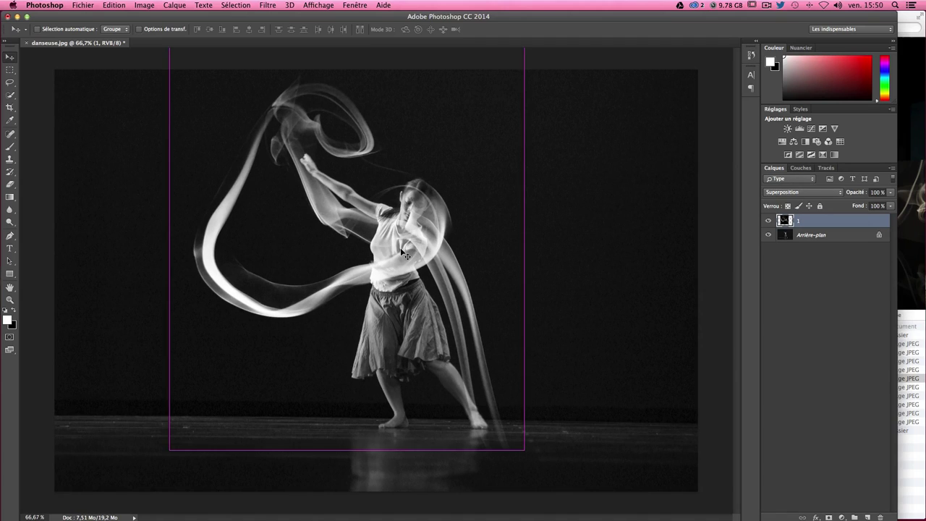
Step: Put the smoke layer into a Déformation warp and bend its first grid points upward
{"action": "key", "text": "ctrl+t"}
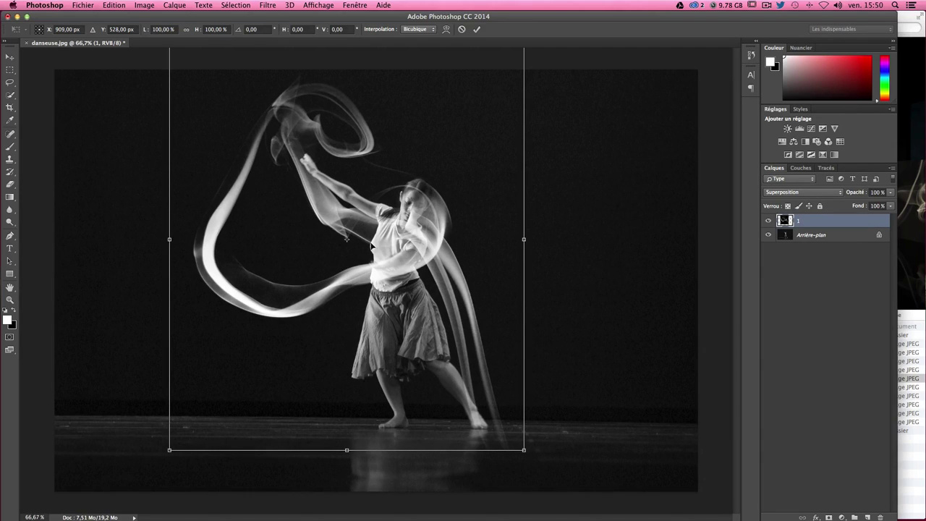
{"action": "right_click", "coordinate": [378, 215]}
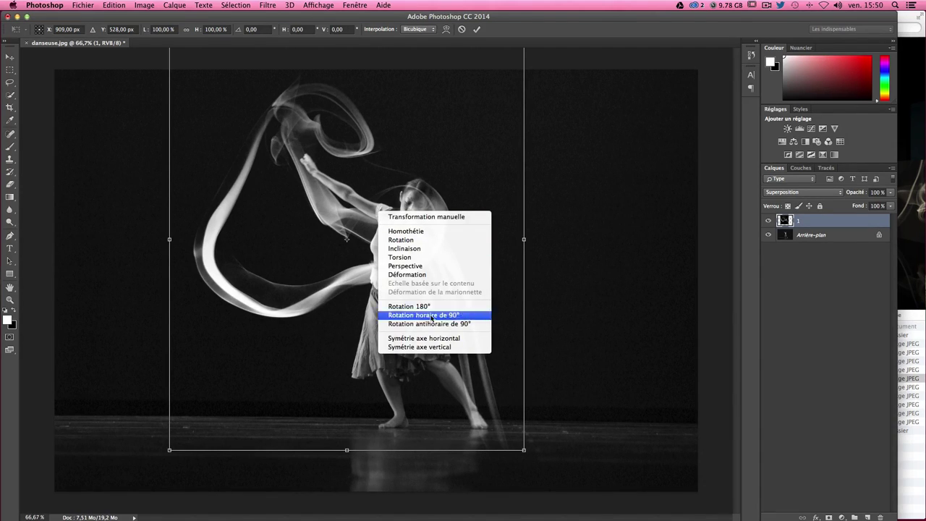
{"action": "left_click", "coordinate": [406, 275]}
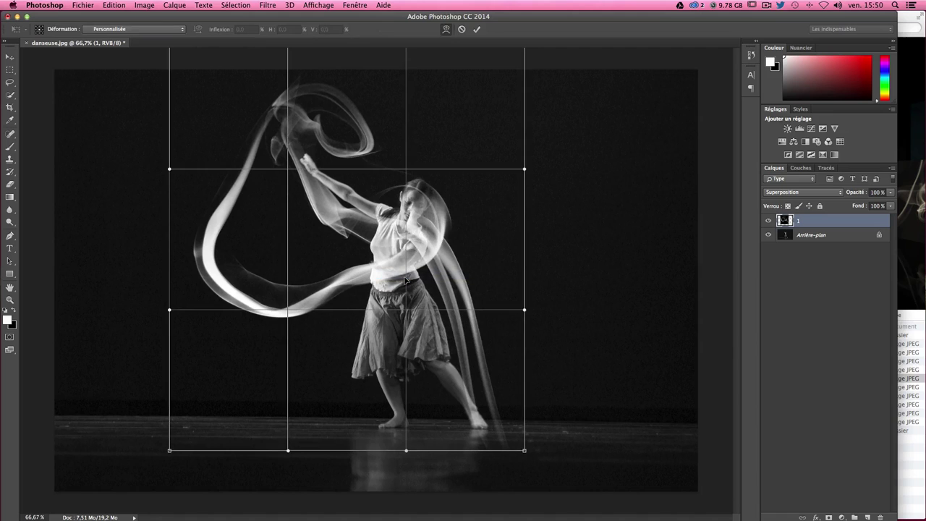
{"action": "left_click_drag", "start_coordinate": [338, 115], "coordinate": [345, 112]}
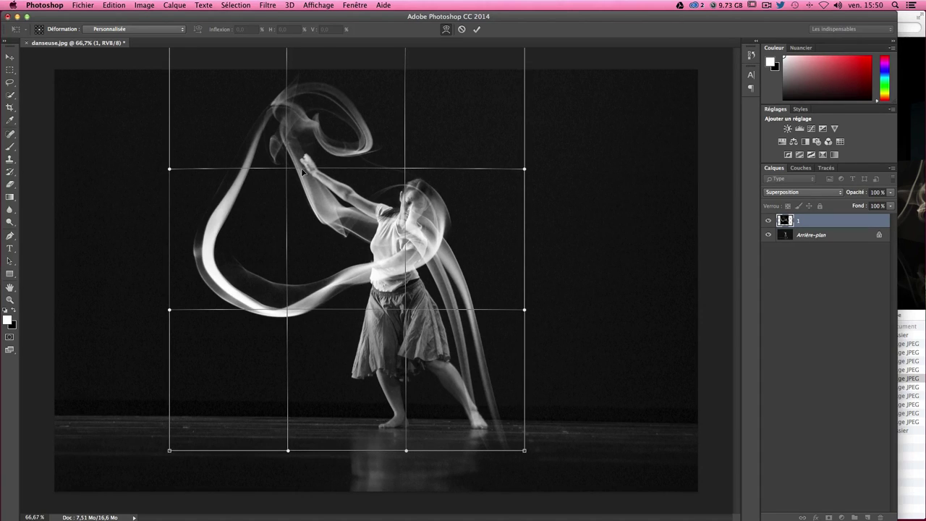
{"action": "left_click_drag", "start_coordinate": [326, 226], "coordinate": [350, 223]}
Step: Reshape the warp's middle, upper ribbon and left and right edges around the dancer
{"action": "key", "text": "ctrl+z"}
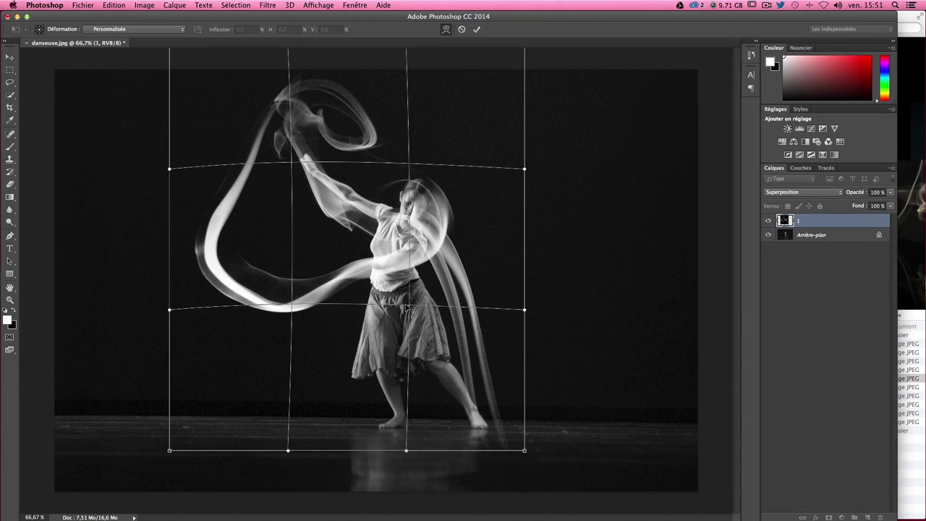
{"action": "left_click_drag", "start_coordinate": [411, 307], "coordinate": [412, 284]}
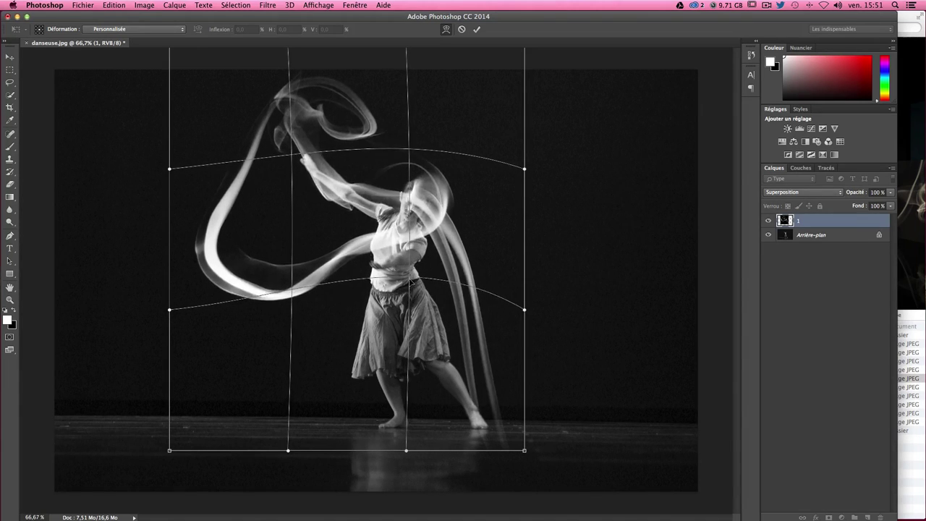
{"action": "left_click_drag", "start_coordinate": [407, 152], "coordinate": [409, 155]}
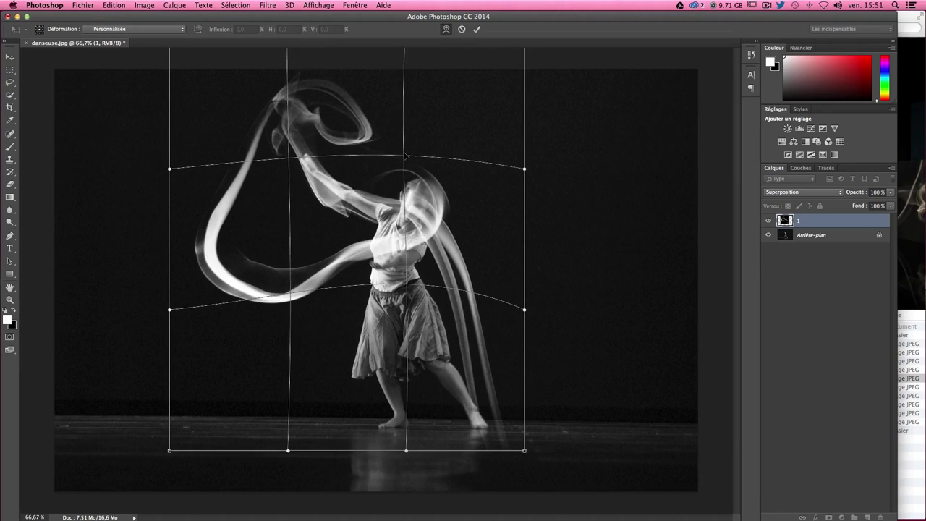
{"action": "left_click_drag", "start_coordinate": [525, 171], "coordinate": [500, 212]}
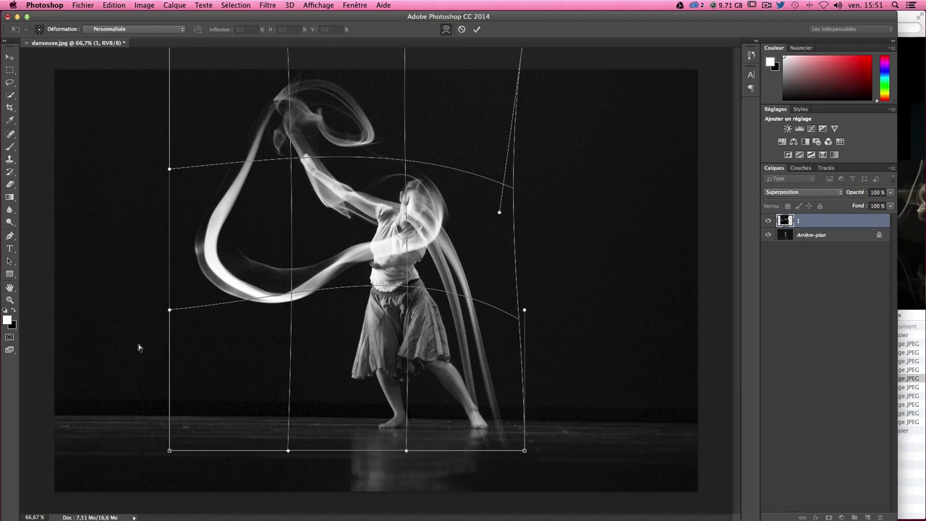
{"action": "left_click_drag", "start_coordinate": [170, 310], "coordinate": [186, 308]}
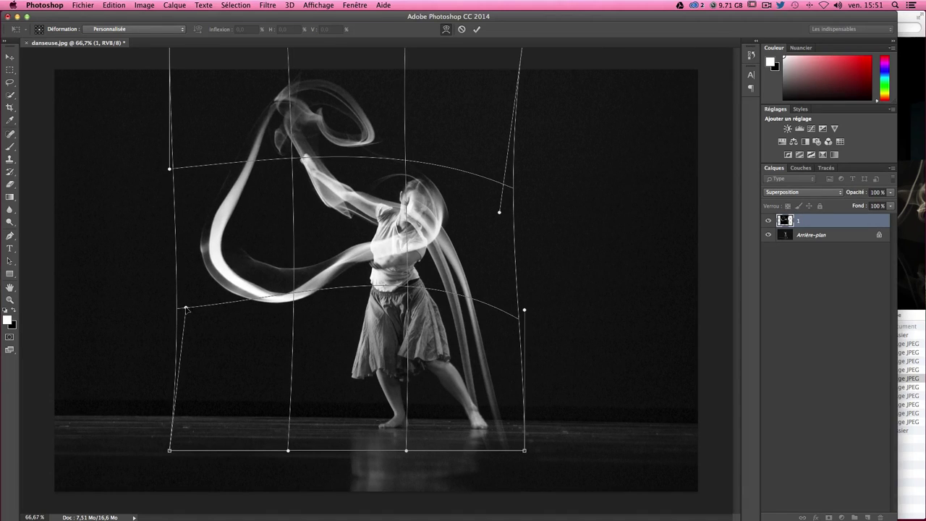
{"action": "left_click_drag", "start_coordinate": [292, 294], "coordinate": [297, 288]}
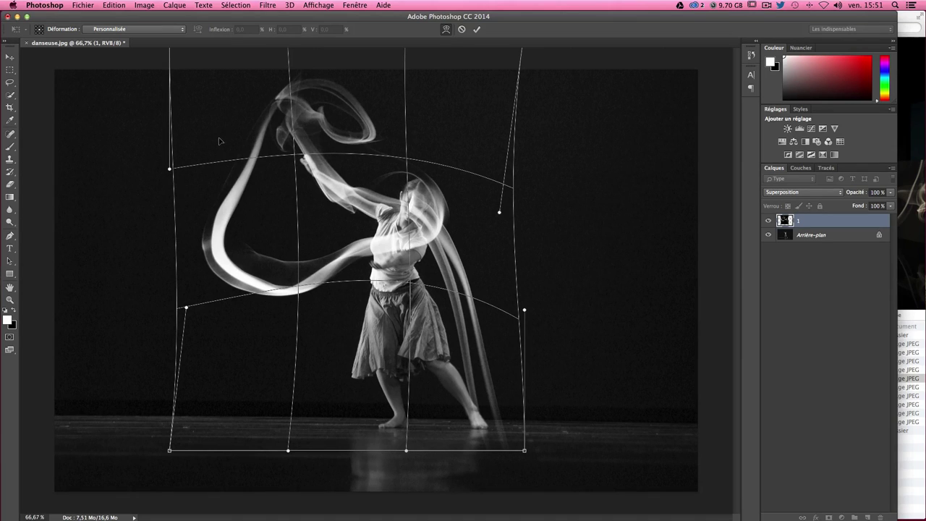
{"action": "key", "text": "ctrl+minus"}
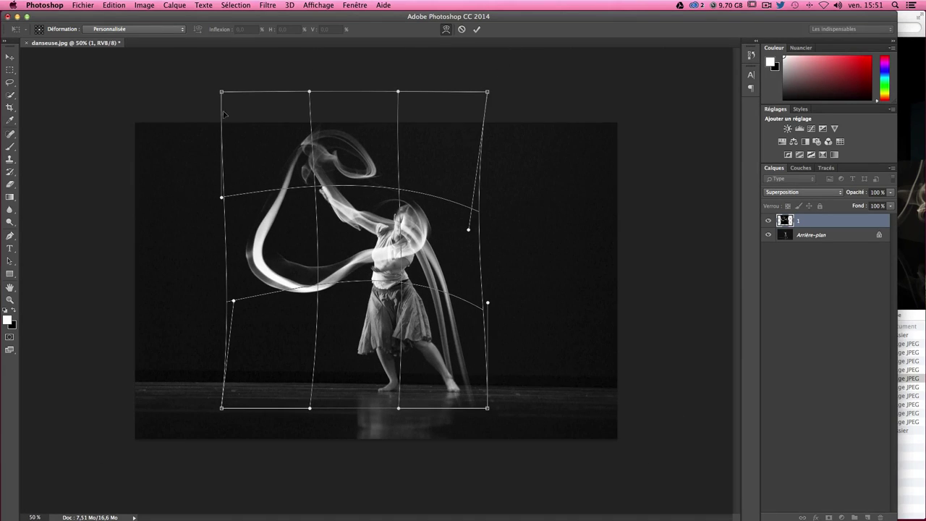
Step: Adjust the warp's top-left corner, top edge and top-right corner of the smoke
{"action": "left_click_drag", "start_coordinate": [222, 93], "coordinate": [169, 118]}
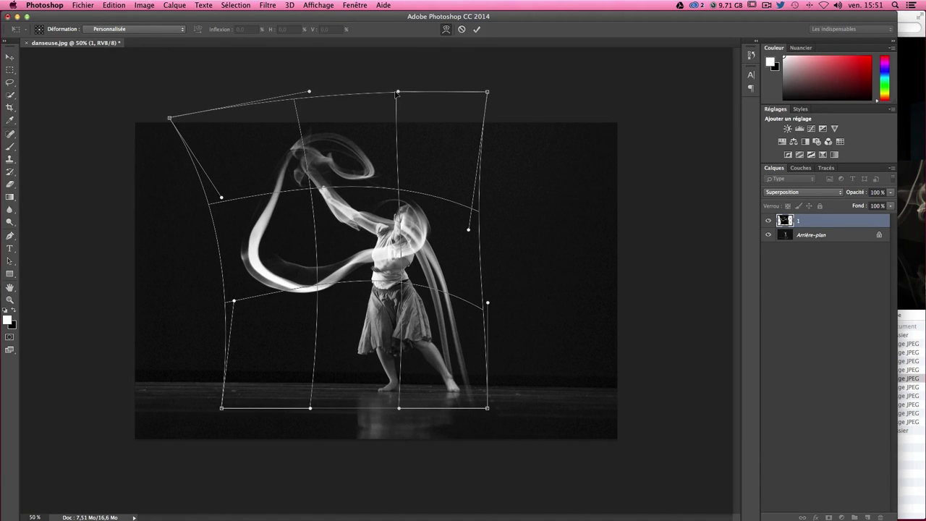
{"action": "left_click_drag", "start_coordinate": [397, 92], "coordinate": [392, 96]}
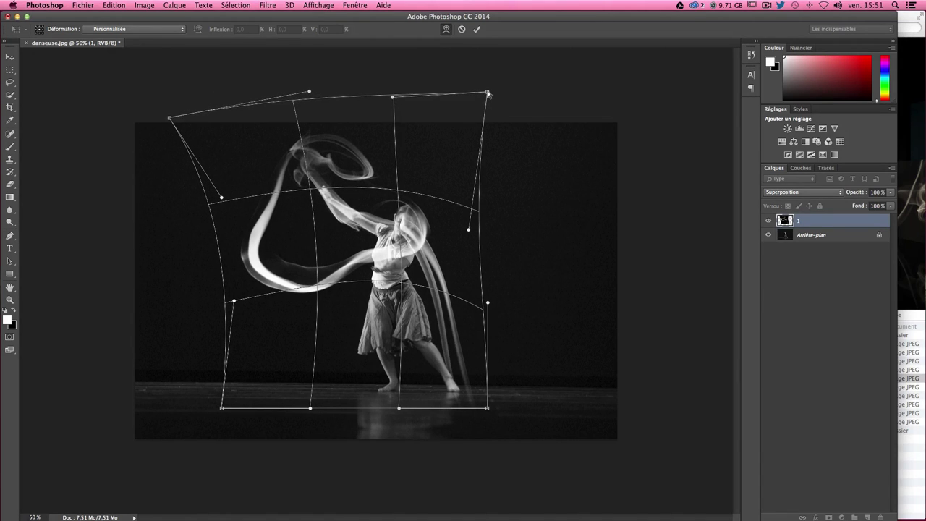
{"action": "left_click_drag", "start_coordinate": [487, 93], "coordinate": [482, 99]}
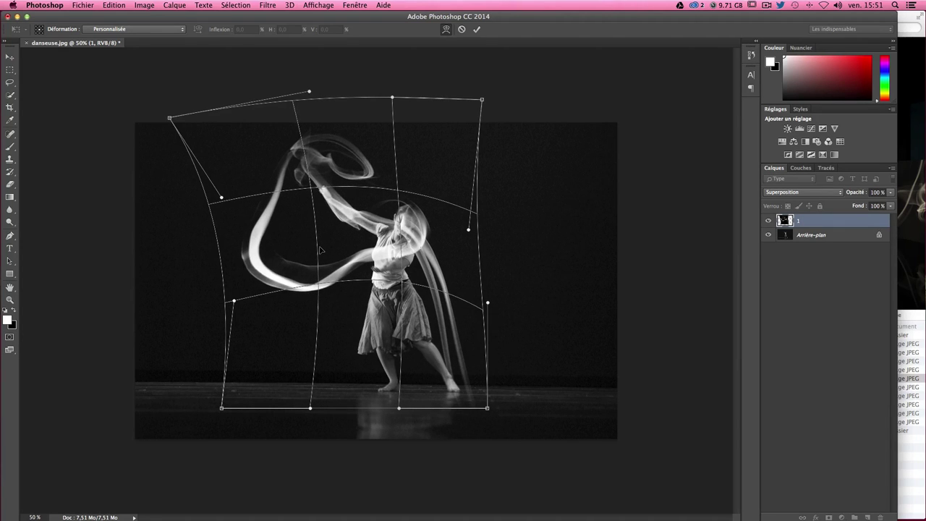
{"action": "key", "text": "ctrl+plus"}
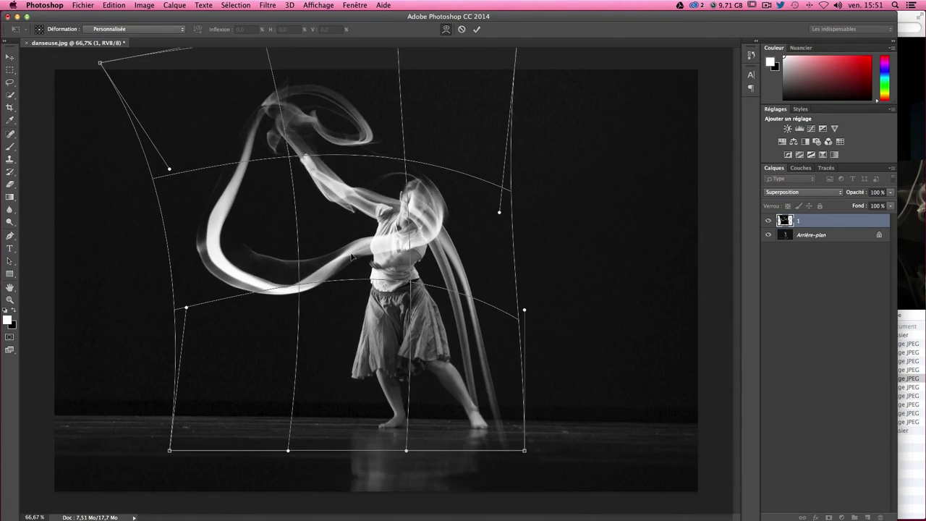
{"action": "key", "text": "ctrl+plus"}
{"action": "key", "text": "ctrl+minus"}
Step: Refine the lower loops, left side and corners of the smoke warp, then commit it
{"action": "mouse_move", "coordinate": [373, 253]}
{"action": "left_mouse_down"}
{"action": "mouse_move", "coordinate": [412, 307]}
{"action": "mouse_move", "coordinate": [343, 229]}
{"action": "left_mouse_up"}
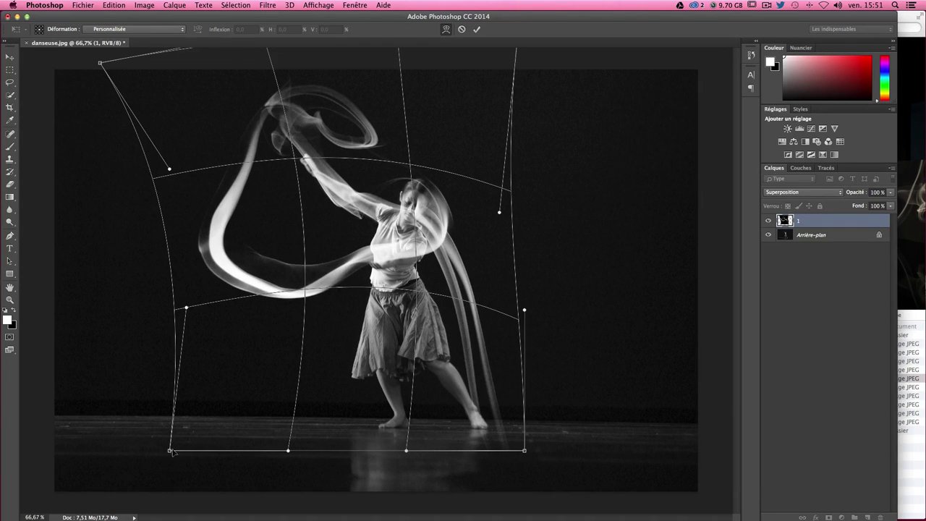
{"action": "left_click_drag", "start_coordinate": [170, 450], "coordinate": [197, 435]}
{"action": "left_click_drag", "start_coordinate": [414, 268], "coordinate": [410, 273]}
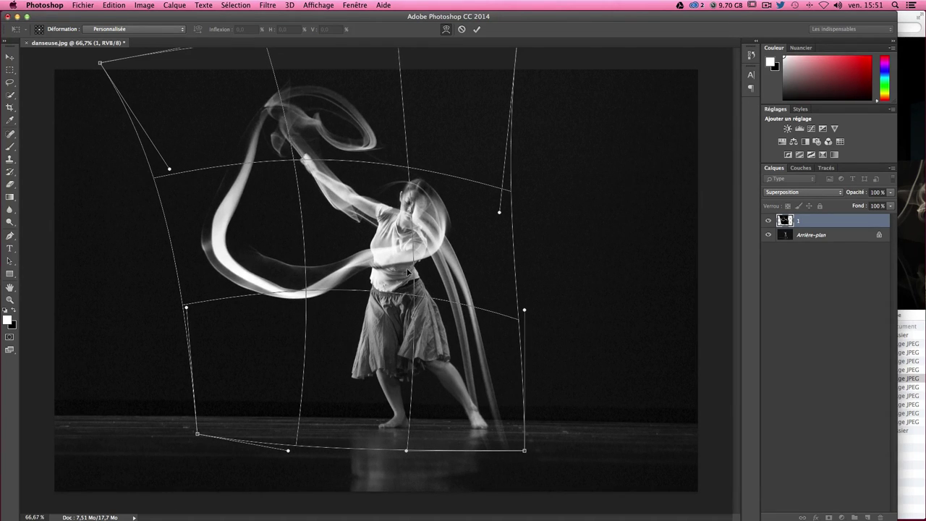
{"action": "left_click_drag", "start_coordinate": [507, 244], "coordinate": [499, 245]}
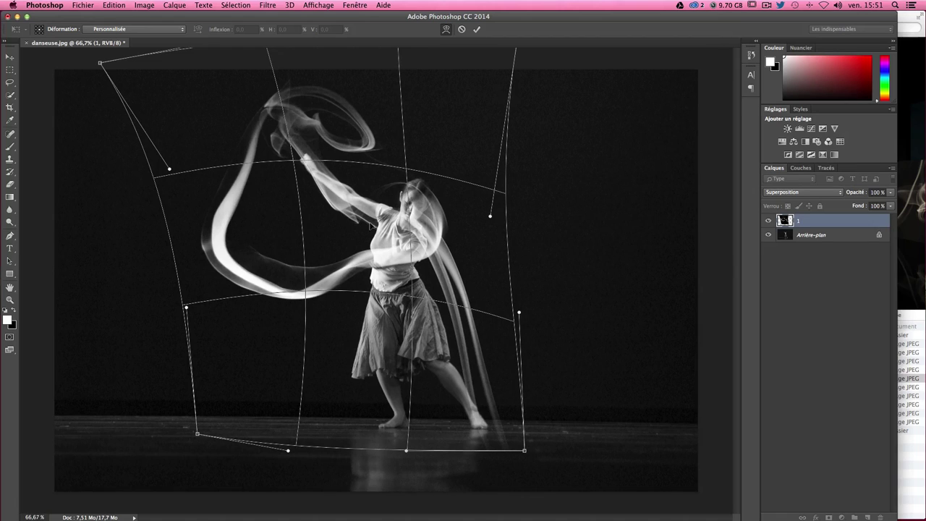
{"action": "left_click_drag", "start_coordinate": [354, 263], "coordinate": [354, 265]}
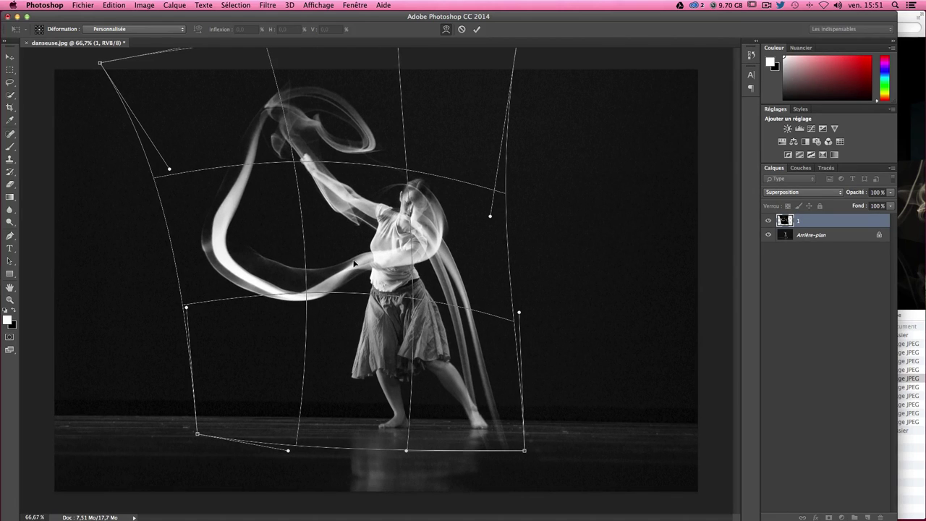
{"action": "mouse_move", "coordinate": [172, 265]}
{"action": "left_mouse_down"}
{"action": "mouse_move", "coordinate": [227, 243]}
{"action": "mouse_move", "coordinate": [166, 135]}
{"action": "left_mouse_up"}
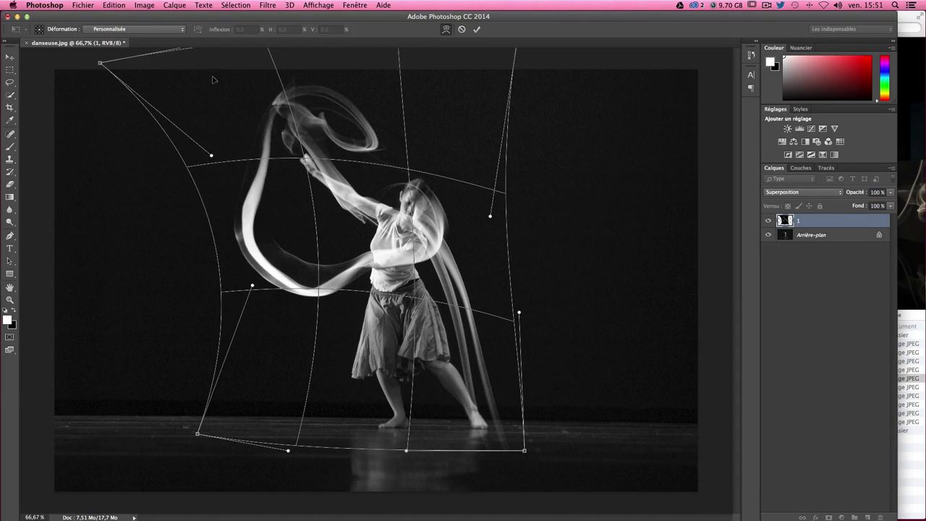
{"action": "left_click_drag", "start_coordinate": [99, 63], "coordinate": [9, 110]}
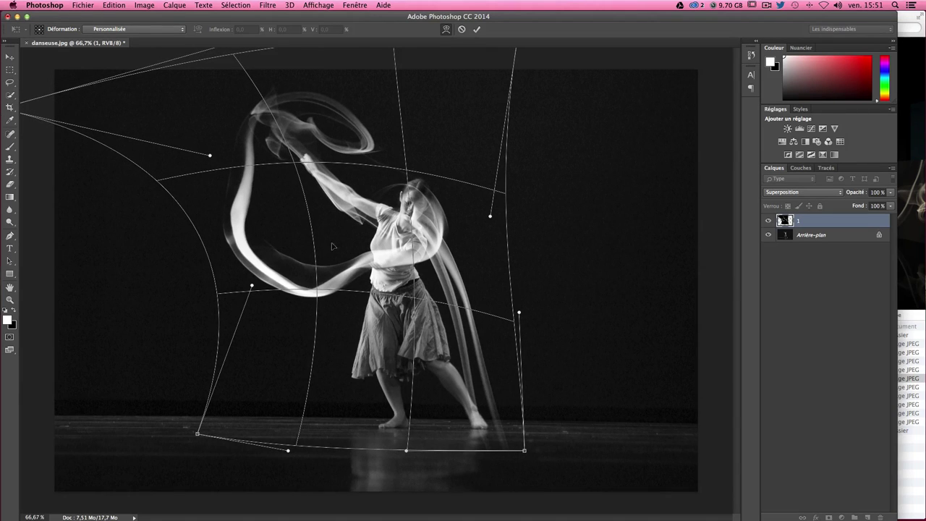
{"action": "left_click_drag", "start_coordinate": [219, 288], "coordinate": [225, 283]}
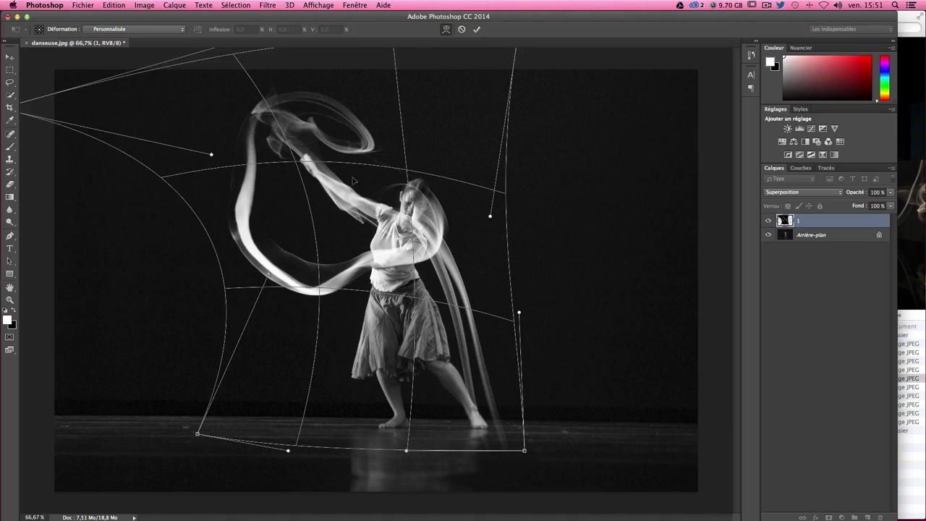
{"action": "key", "text": "Return"}
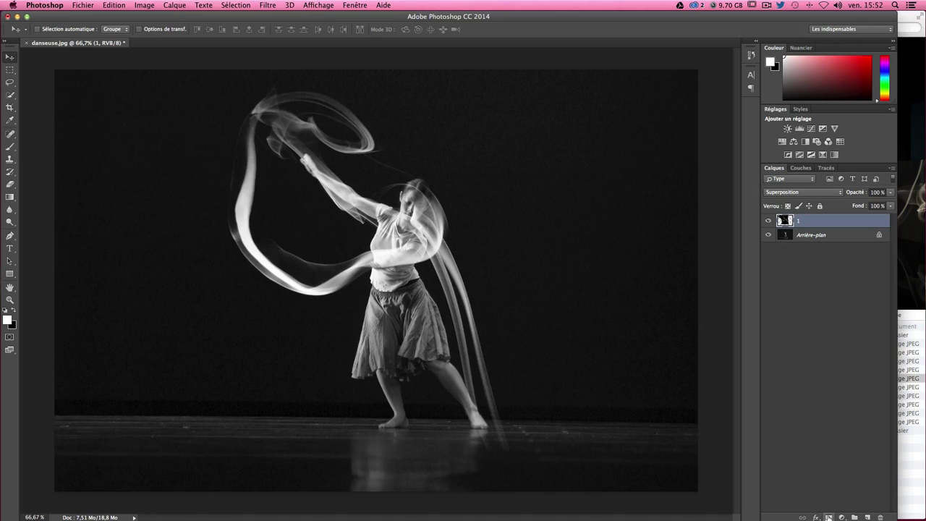
Step: Add a layer mask to the smoke layer and paint out the streaks around the dancer's hip, leg and chest
{"action": "left_click", "coordinate": [829, 517]}
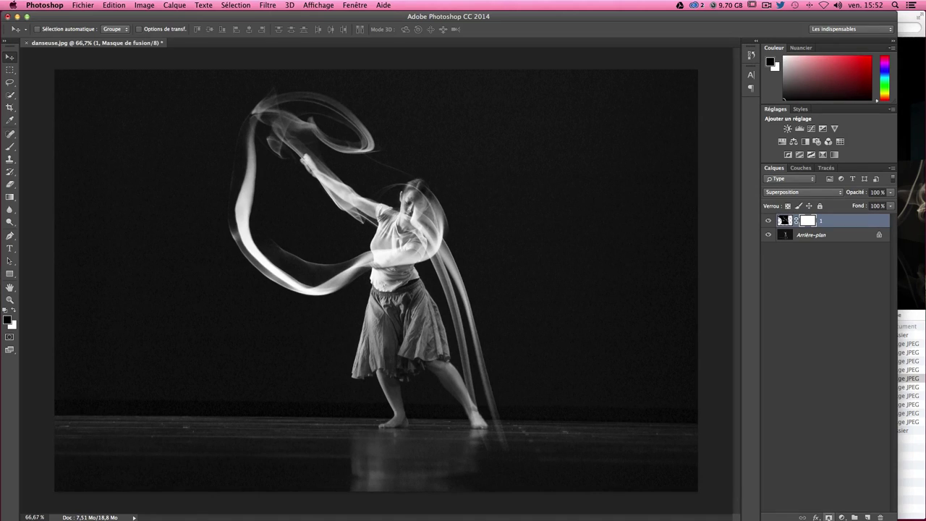
{"action": "left_click", "coordinate": [13, 148]}
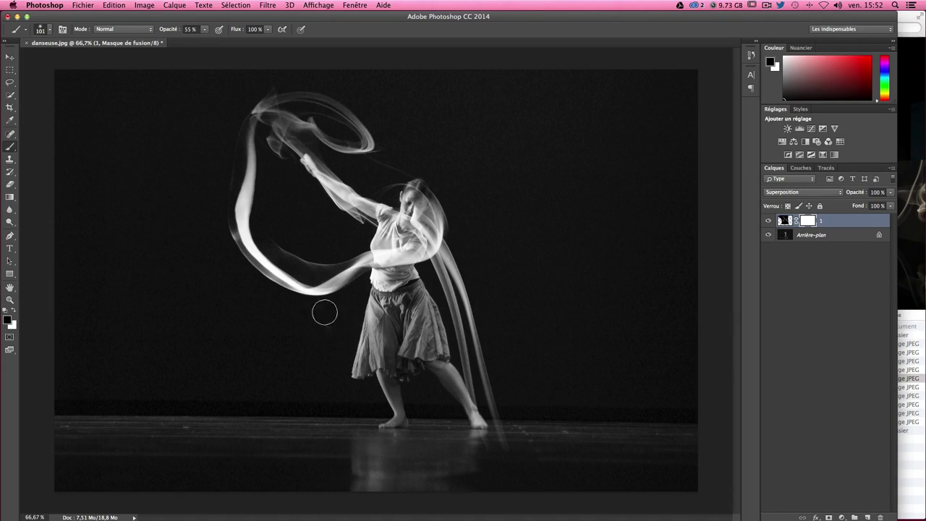
{"action": "left_click", "coordinate": [204, 30]}
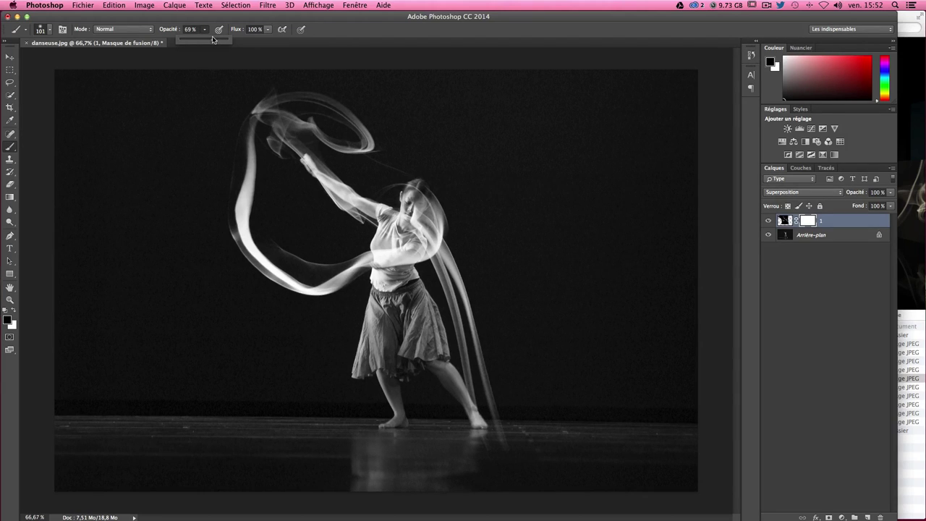
{"action": "left_click_drag", "start_coordinate": [500, 435], "coordinate": [452, 271]}
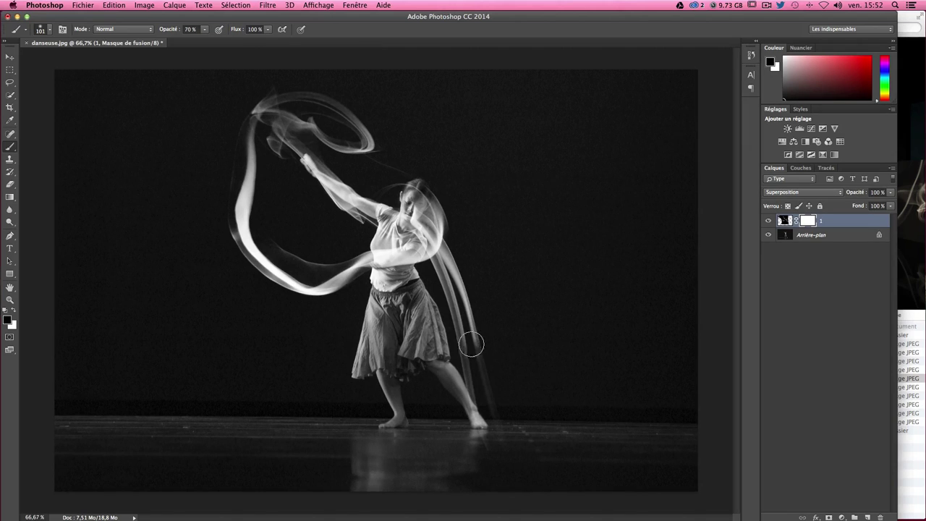
{"action": "left_click_drag", "start_coordinate": [502, 453], "coordinate": [436, 272]}
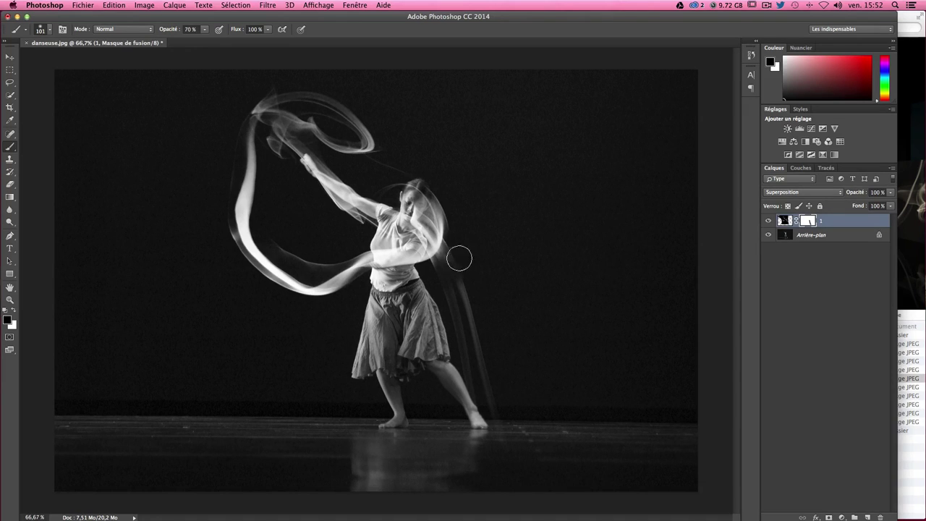
{"action": "left_click_drag", "start_coordinate": [459, 256], "coordinate": [480, 353]}
{"action": "mouse_move", "coordinate": [515, 446]}
{"action": "left_mouse_down"}
{"action": "mouse_move", "coordinate": [459, 280]}
{"action": "mouse_move", "coordinate": [471, 242]}
{"action": "mouse_move", "coordinate": [419, 299]}
{"action": "mouse_move", "coordinate": [494, 432]}
{"action": "mouse_move", "coordinate": [508, 365]}
{"action": "left_mouse_up"}
{"action": "mouse_move", "coordinate": [444, 269]}
{"action": "left_mouse_down"}
{"action": "mouse_move", "coordinate": [430, 265]}
{"action": "mouse_move", "coordinate": [459, 238]}
{"action": "mouse_move", "coordinate": [454, 248]}
{"action": "left_mouse_up"}
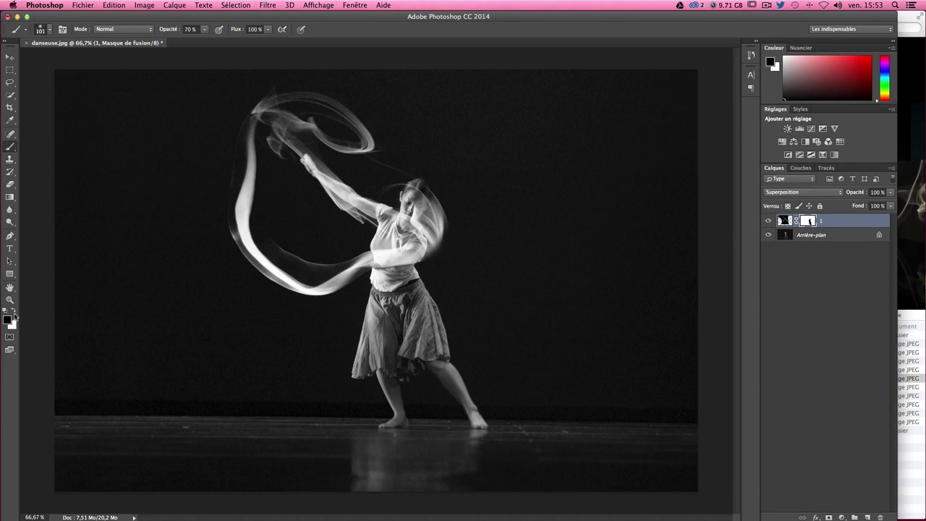
Step: Undo a white mask stroke over the forearm, then bring the Finder window forward
{"action": "left_click", "coordinate": [14, 310]}
{"action": "left_click_drag", "start_coordinate": [457, 251], "coordinate": [451, 291]}
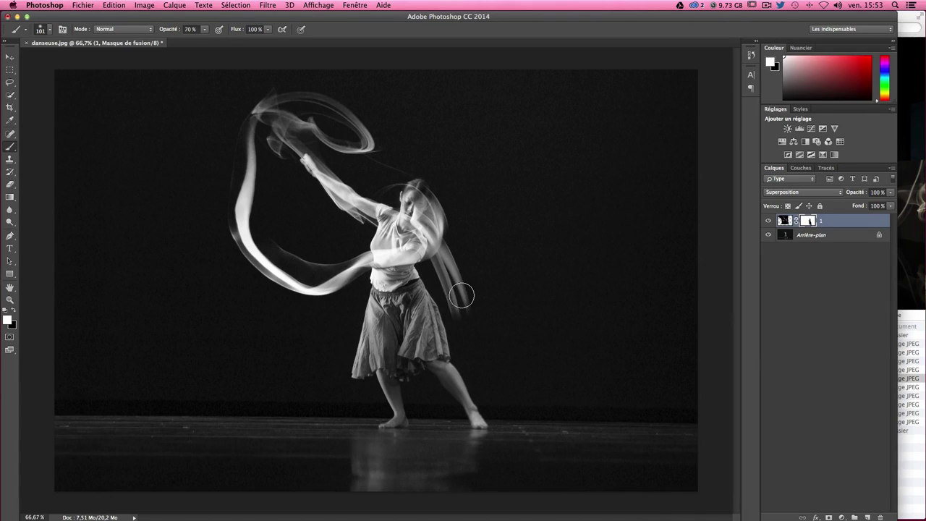
{"action": "key", "text": "super+z"}
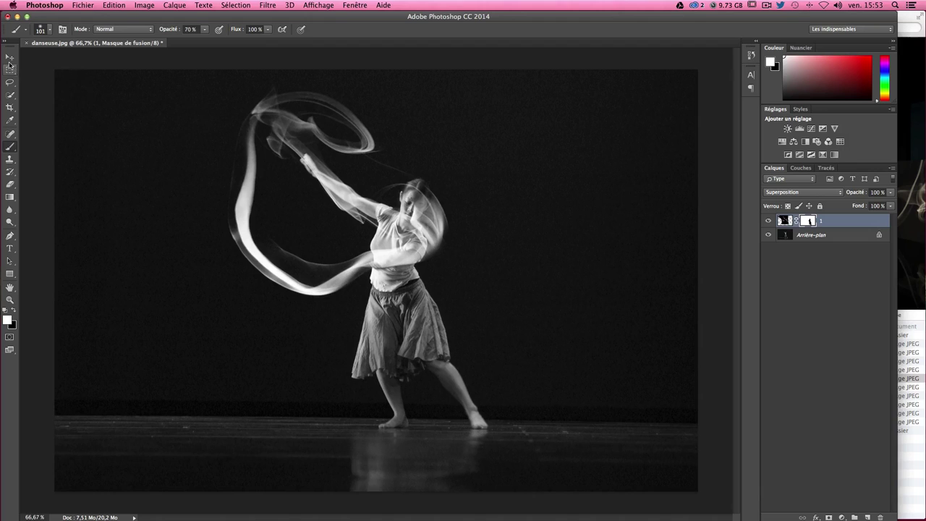
{"action": "left_click", "coordinate": [10, 57]}
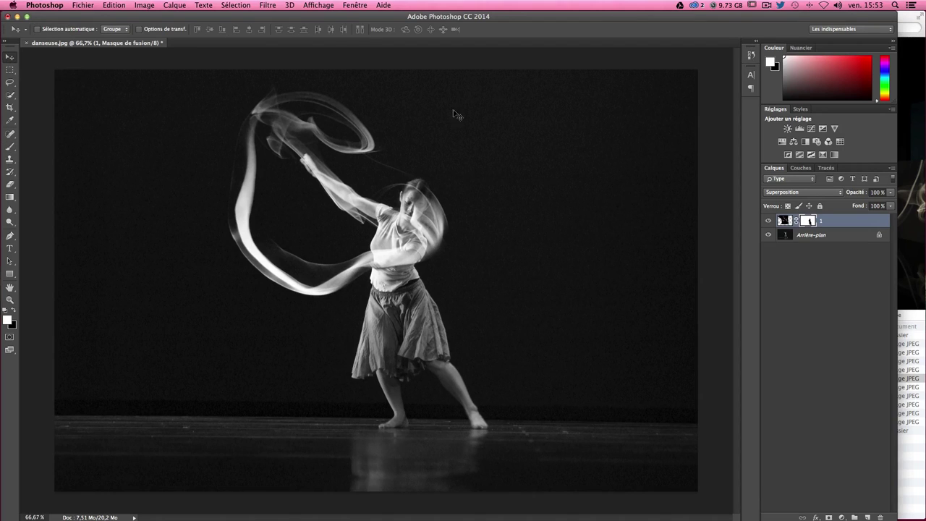
{"action": "left_click", "coordinate": [921, 285]}
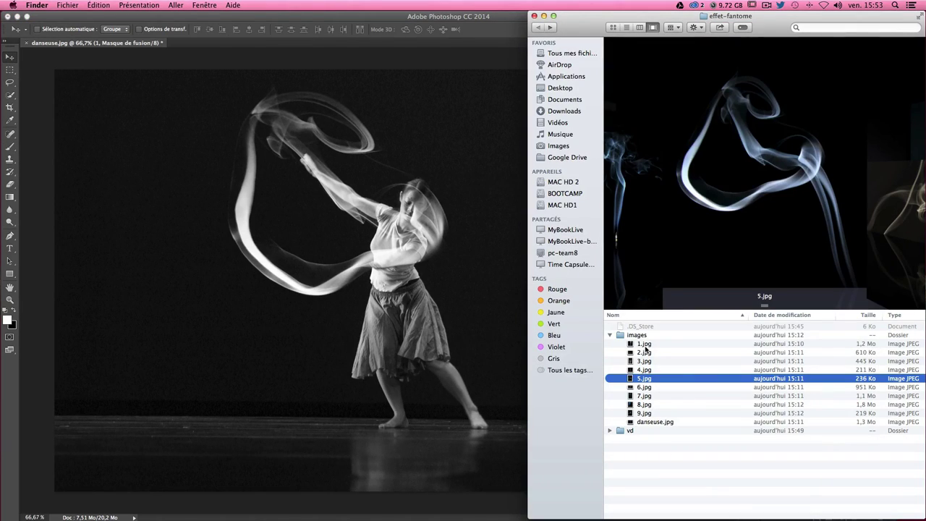
Step: Preview smoke images 1.jpg through 8.jpg in Finder and pick up 7.jpg, the blue smoke column
{"action": "left_click", "coordinate": [644, 346]}
{"action": "left_click", "coordinate": [643, 353]}
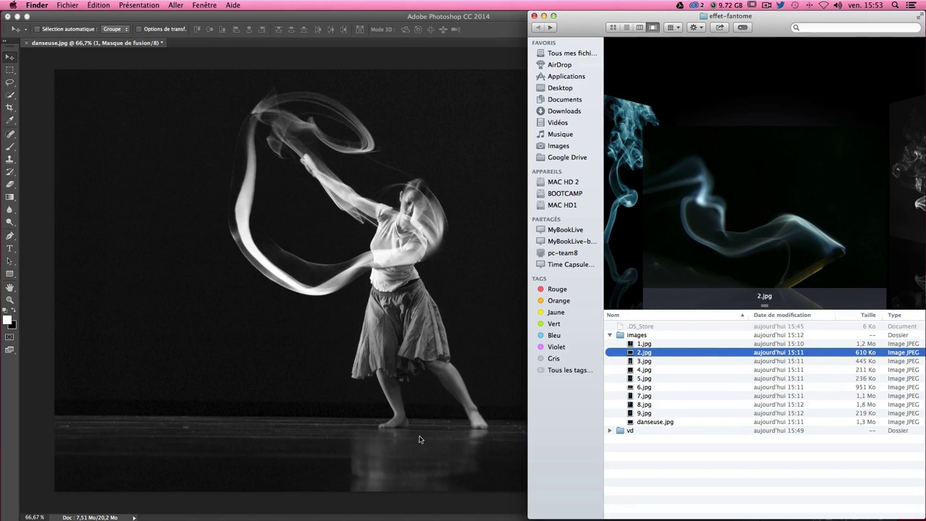
{"action": "left_click", "coordinate": [657, 362]}
{"action": "key", "text": "Down"}
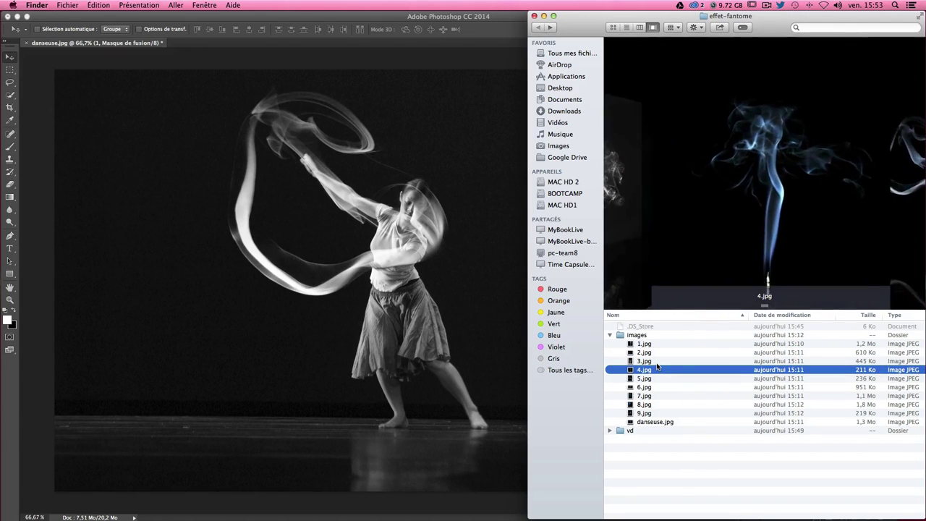
{"action": "key", "text": "Down"}
{"action": "key", "text": "Down"}
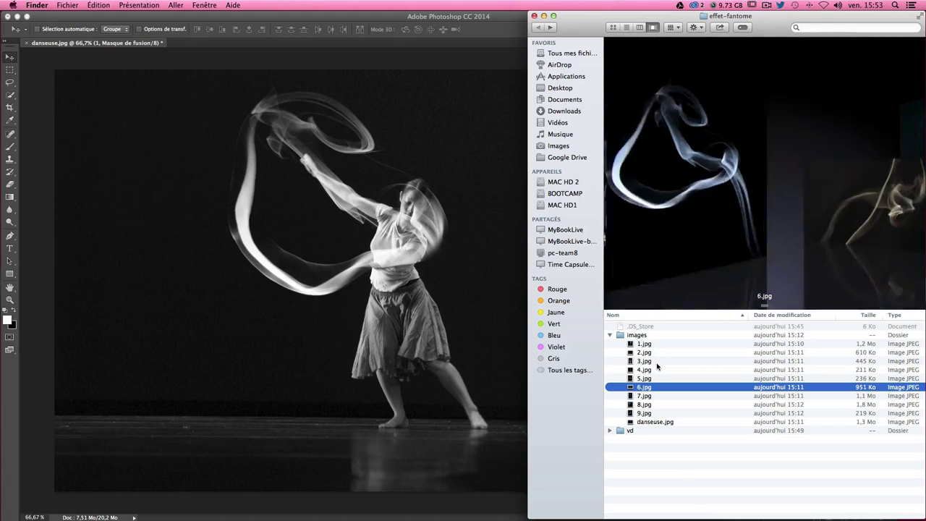
{"action": "key", "text": "Down"}
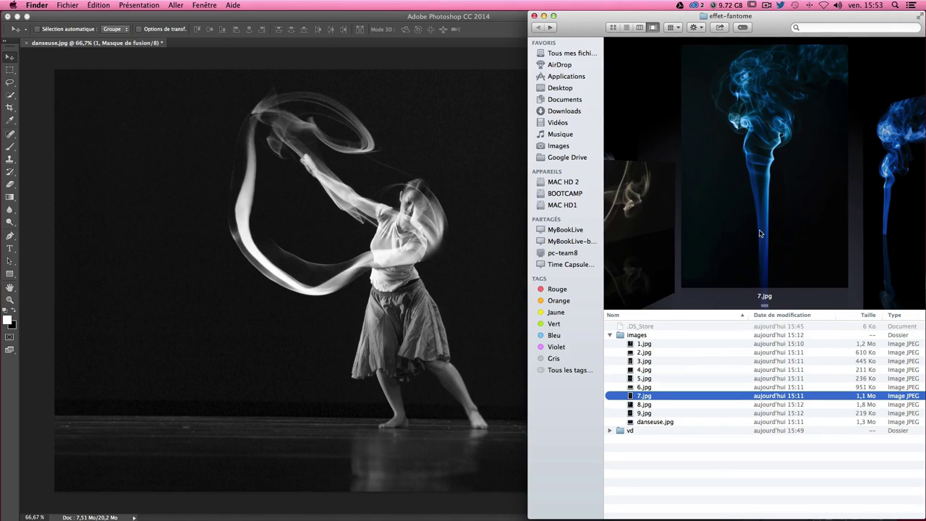
{"action": "left_click", "coordinate": [896, 181]}
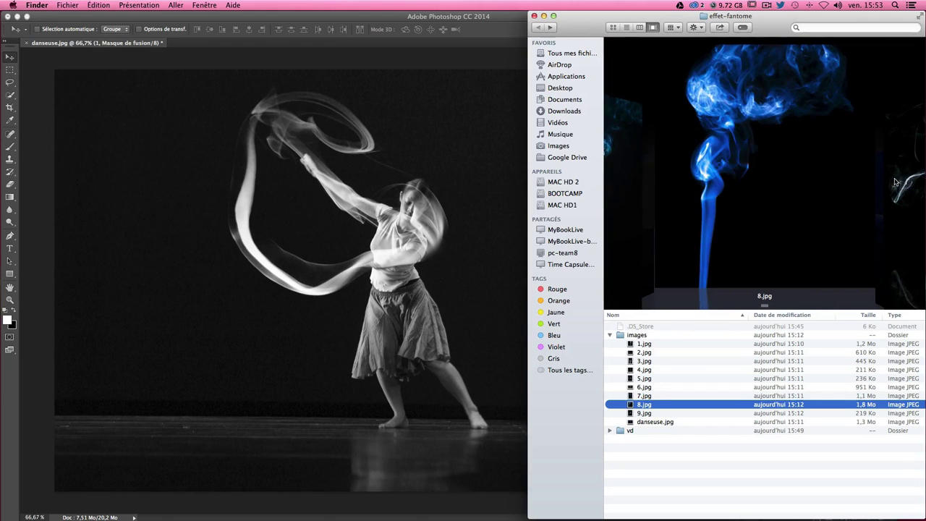
{"action": "key", "text": "Up"}
{"action": "key", "text": "Up"}
{"action": "key", "text": "Up"}
{"action": "key", "text": "Up"}
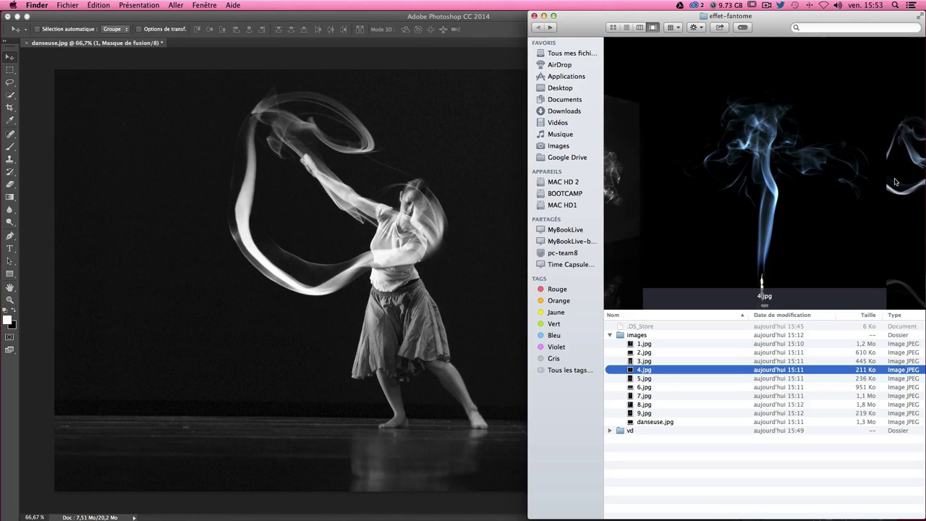
{"action": "key", "text": "Down"}
{"action": "key", "text": "Down"}
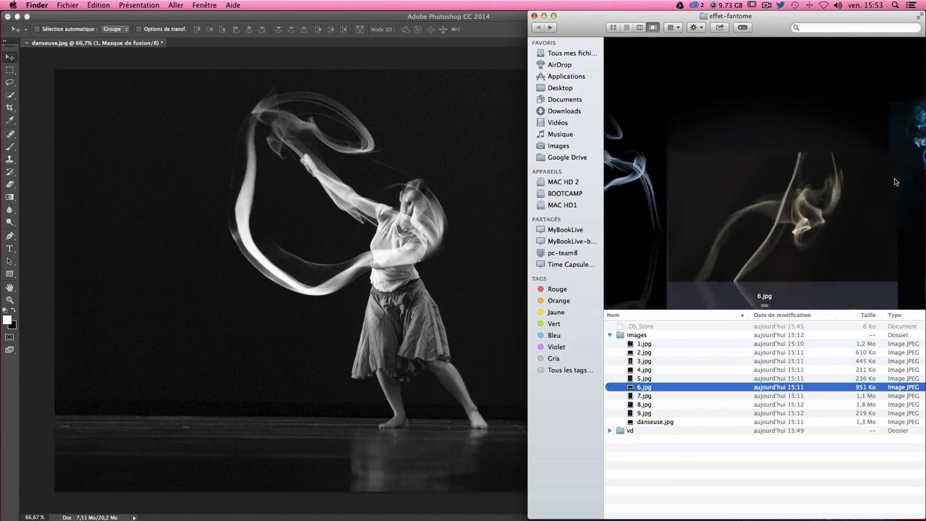
{"action": "key", "text": "Down"}
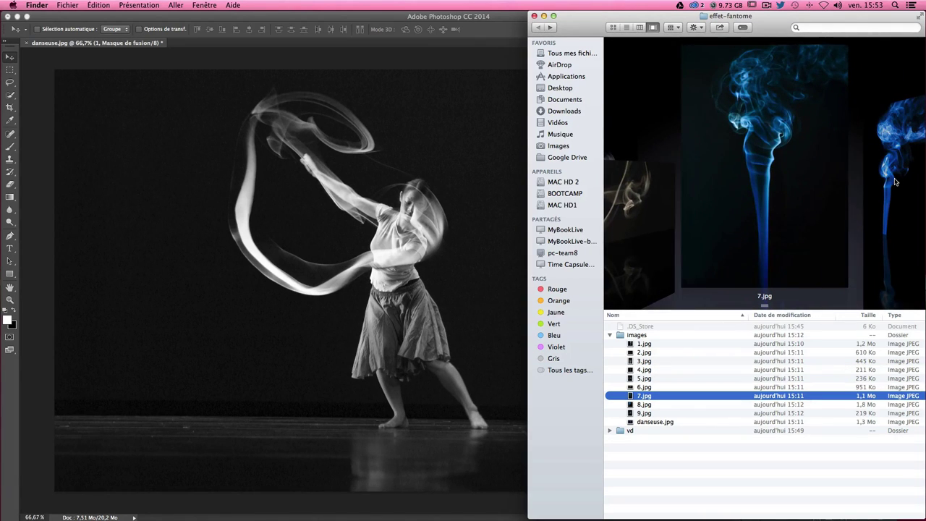
{"action": "left_click", "coordinate": [896, 181]}
Step: Place 7.jpg into the dancer document, rasterize it and desaturate it to grayscale
{"action": "mouse_move", "coordinate": [644, 396]}
{"action": "left_mouse_down"}
{"action": "mouse_move", "coordinate": [670, 383]}
{"action": "mouse_move", "coordinate": [346, 236]}
{"action": "left_mouse_up"}
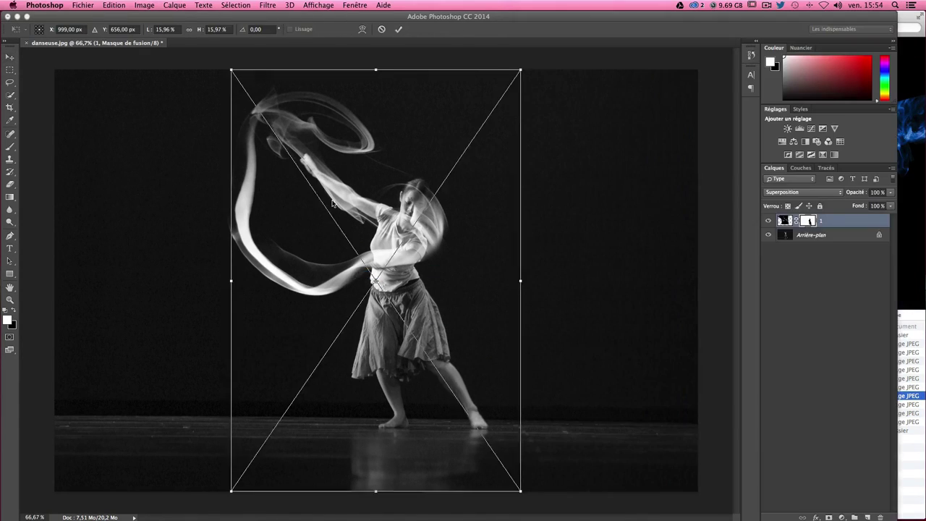
{"action": "key", "text": "Return"}
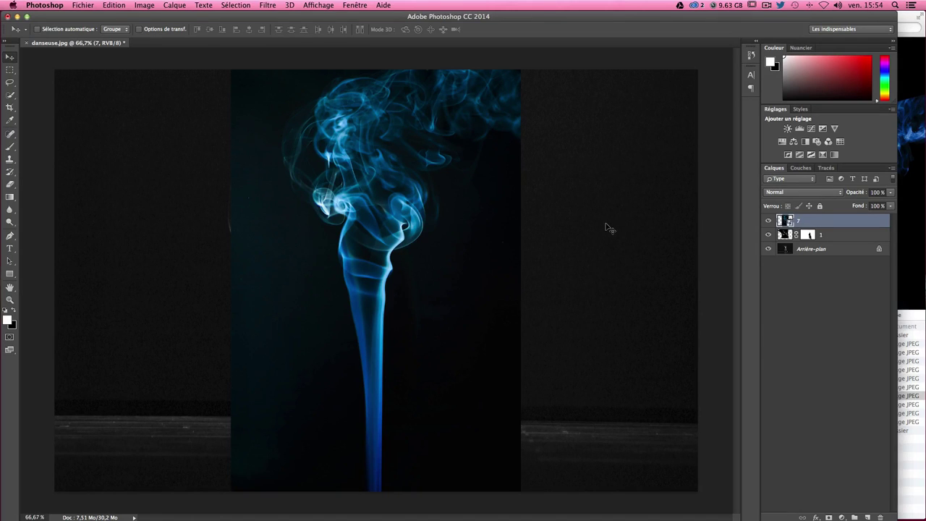
{"action": "left_click", "coordinate": [607, 227]}
{"action": "right_click", "coordinate": [805, 225]}
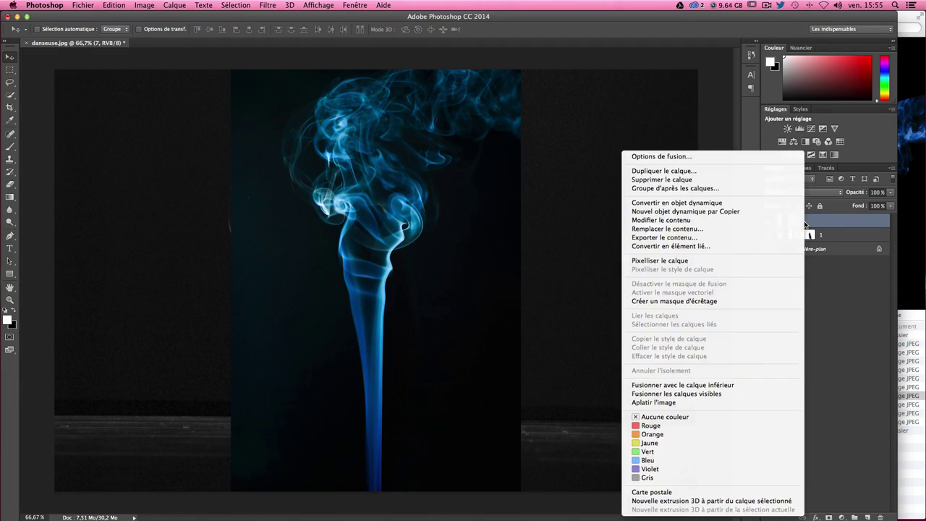
{"action": "left_click", "coordinate": [699, 261]}
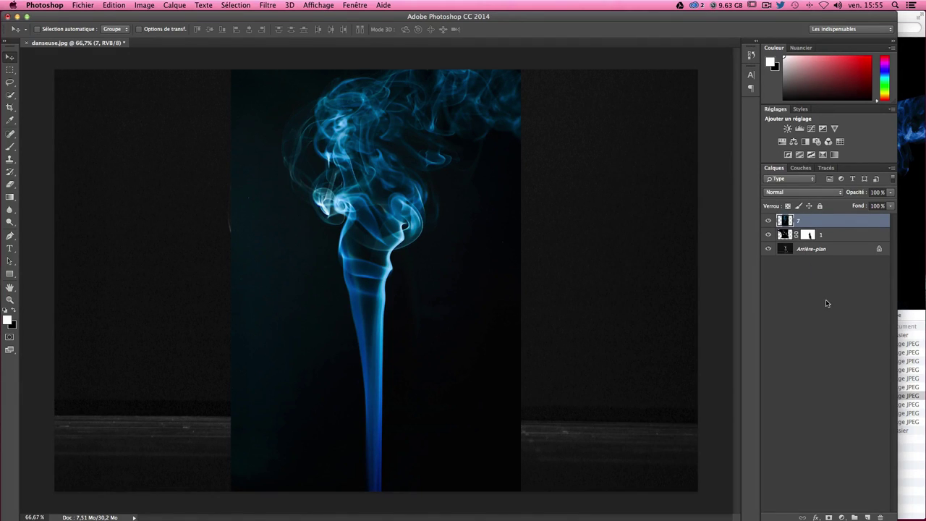
{"action": "key", "text": "super+shift+u"}
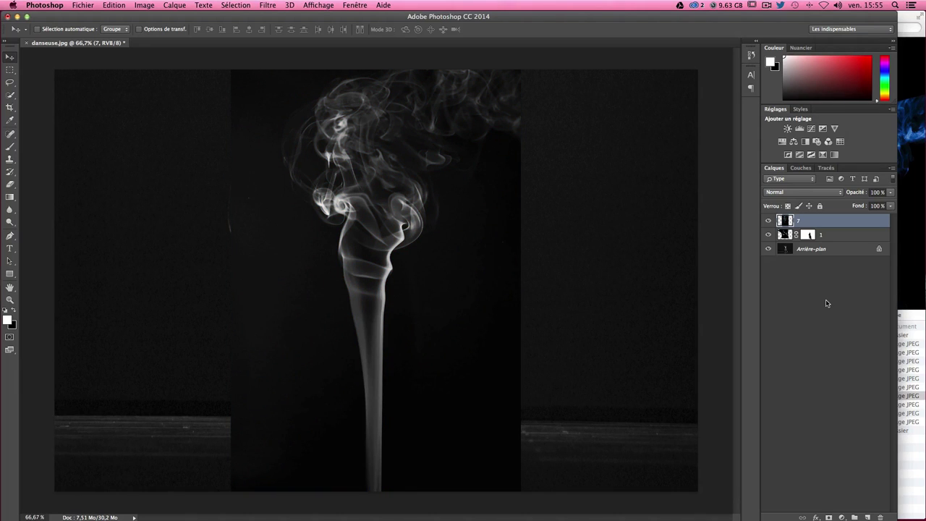
Step: Set the smoke layer to Superposition blending and slide its column beside the dancer
{"action": "left_click_drag", "start_coordinate": [425, 257], "coordinate": [376, 255]}
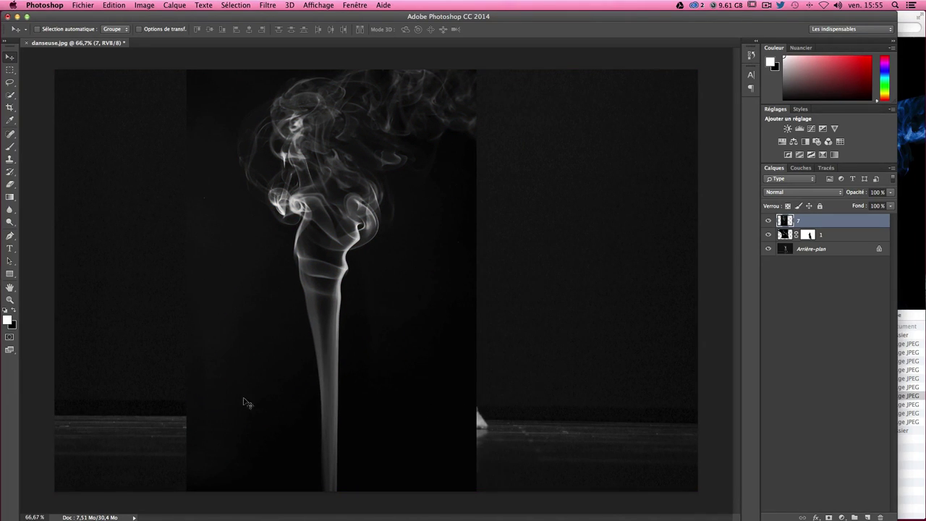
{"action": "left_click", "coordinate": [794, 193]}
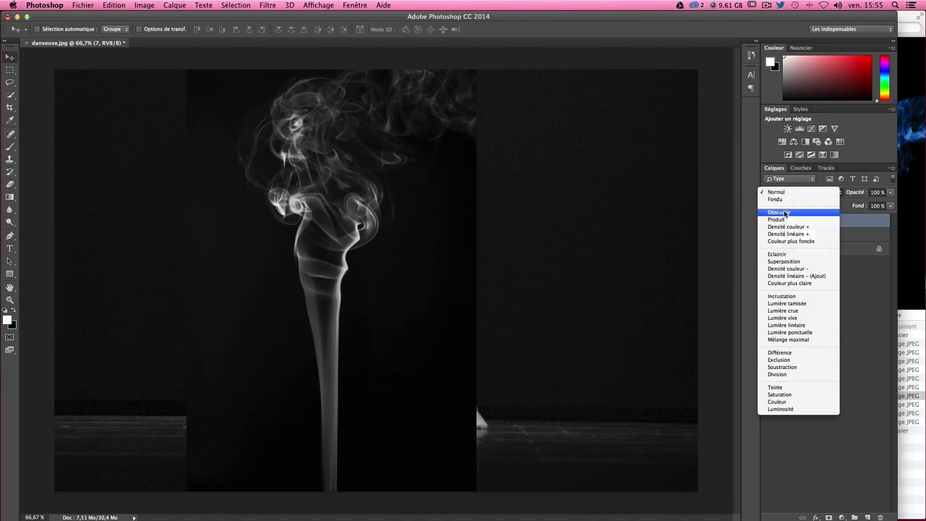
{"action": "left_click", "coordinate": [784, 261]}
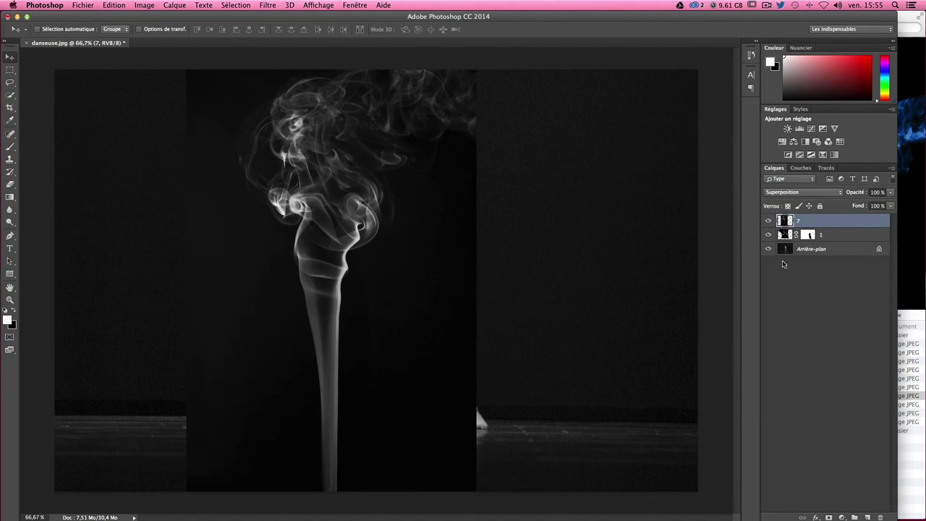
{"action": "mouse_move", "coordinate": [226, 200]}
{"action": "left_mouse_down"}
{"action": "mouse_move", "coordinate": [275, 201]}
{"action": "mouse_move", "coordinate": [261, 201]}
{"action": "left_mouse_up"}
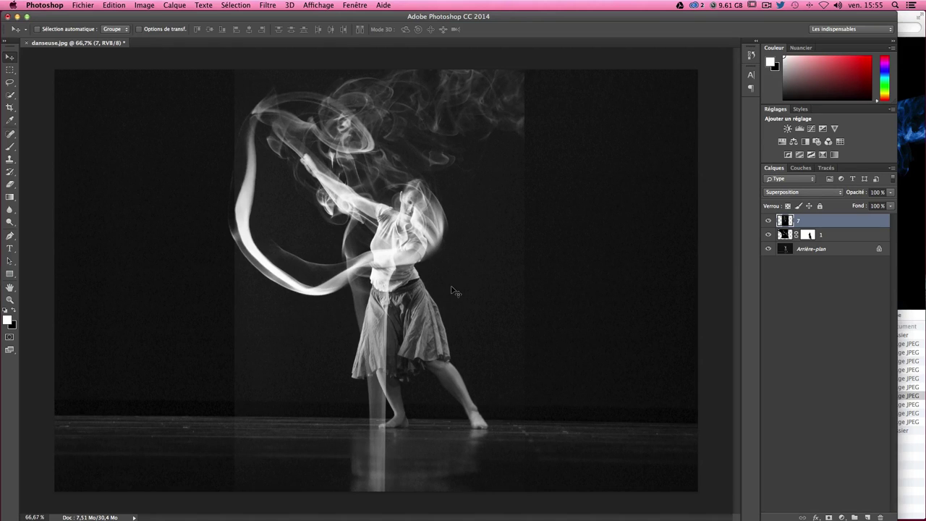
Step: Apply Levels to smoke layer 7 with the black input level at 23
{"action": "key", "text": "ctrl+l"}
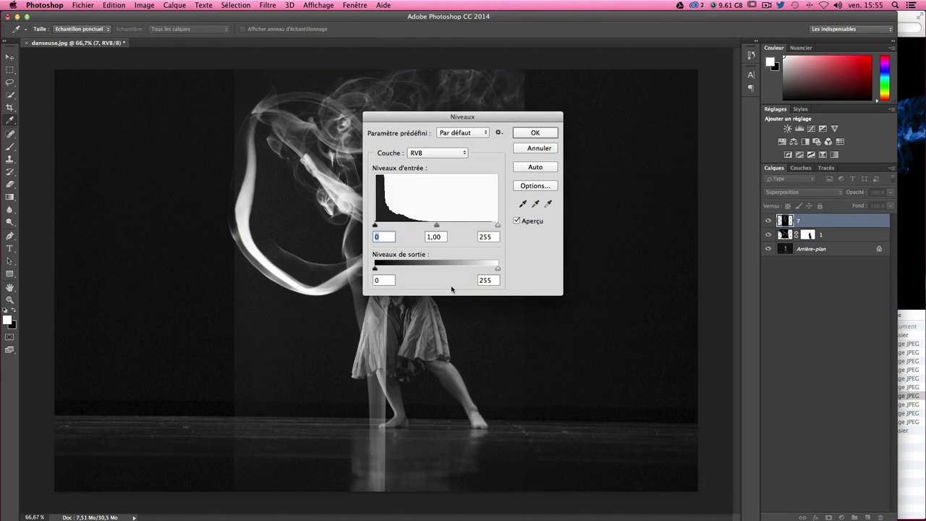
{"action": "left_click_drag", "start_coordinate": [399, 112], "coordinate": [572, 123]}
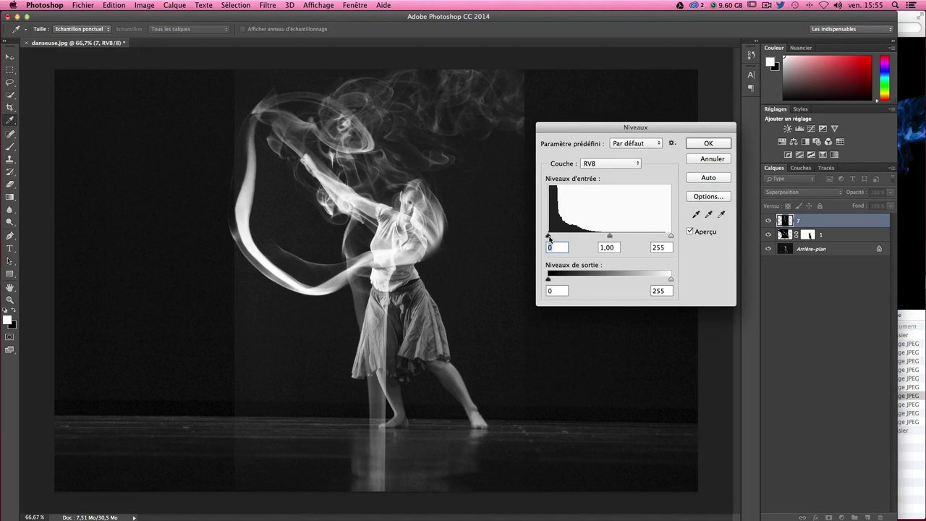
{"action": "left_click_drag", "start_coordinate": [549, 239], "coordinate": [551, 239]}
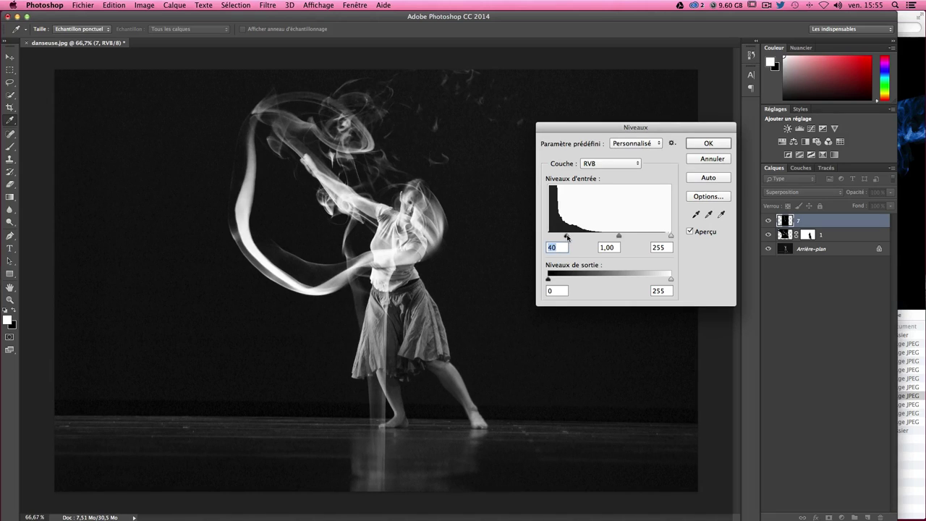
{"action": "left_click_drag", "start_coordinate": [573, 236], "coordinate": [553, 236]}
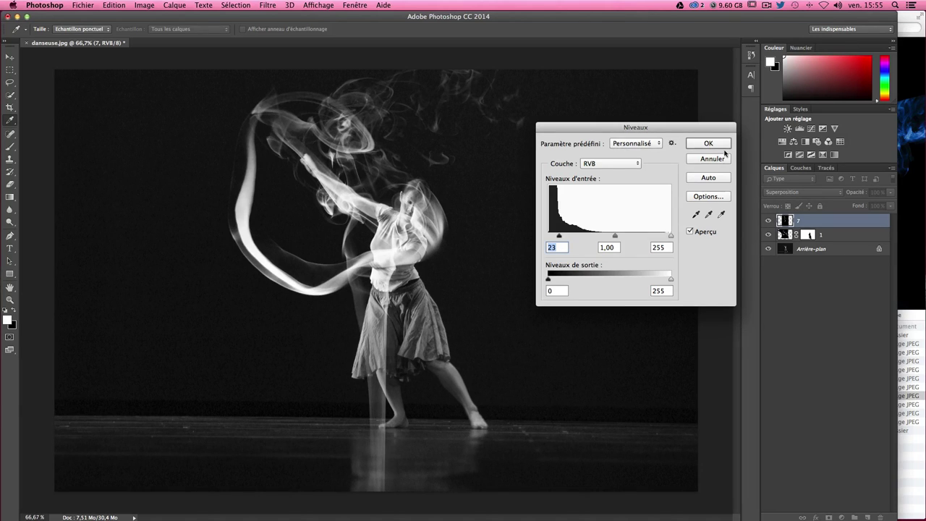
{"action": "left_click", "coordinate": [713, 143]}
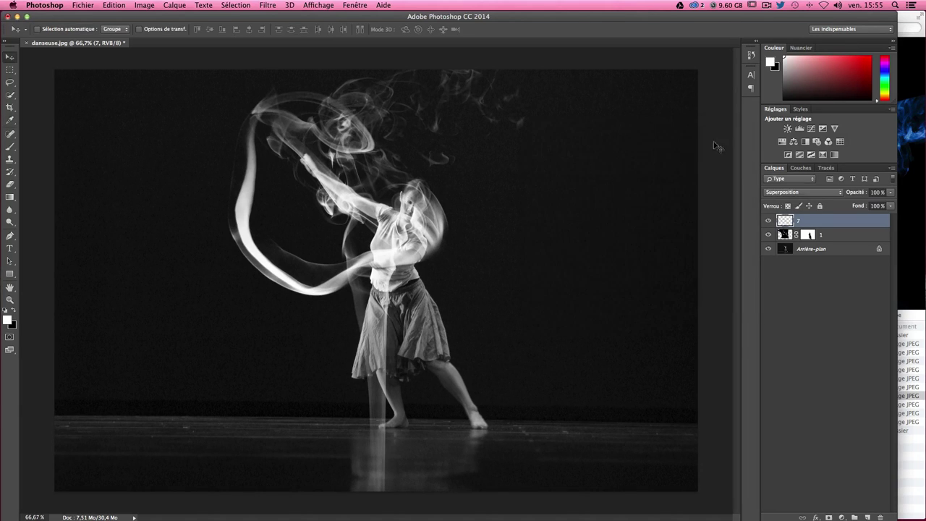
Step: Scale smoke layer 7 to about 51.8% and rotate it -12.84° over the dancer's skirt and legs
{"action": "left_click", "coordinate": [769, 222]}
{"action": "left_click", "coordinate": [769, 222]}
{"action": "left_click_drag", "start_coordinate": [416, 243], "coordinate": [357, 234]}
{"action": "key", "text": "ctrl+t"}
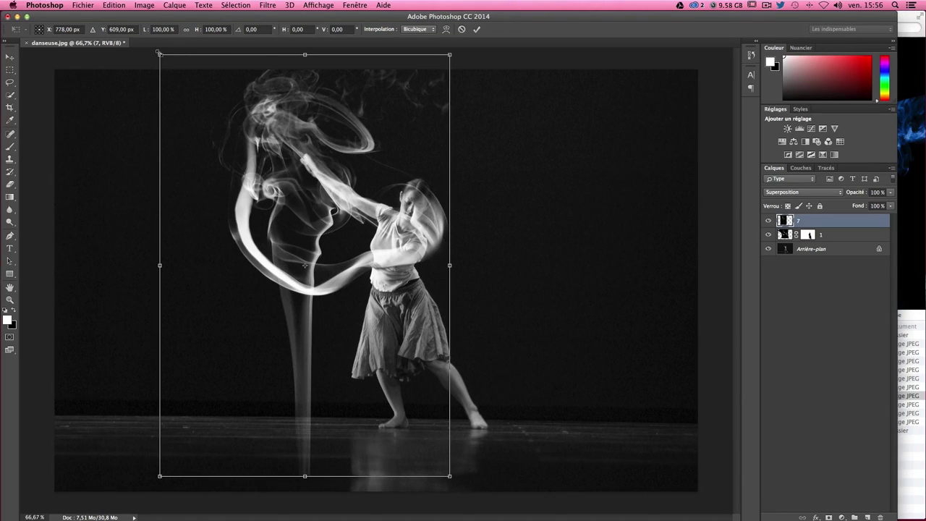
{"action": "left_click_drag", "start_coordinate": [159, 54], "coordinate": [309, 249]}
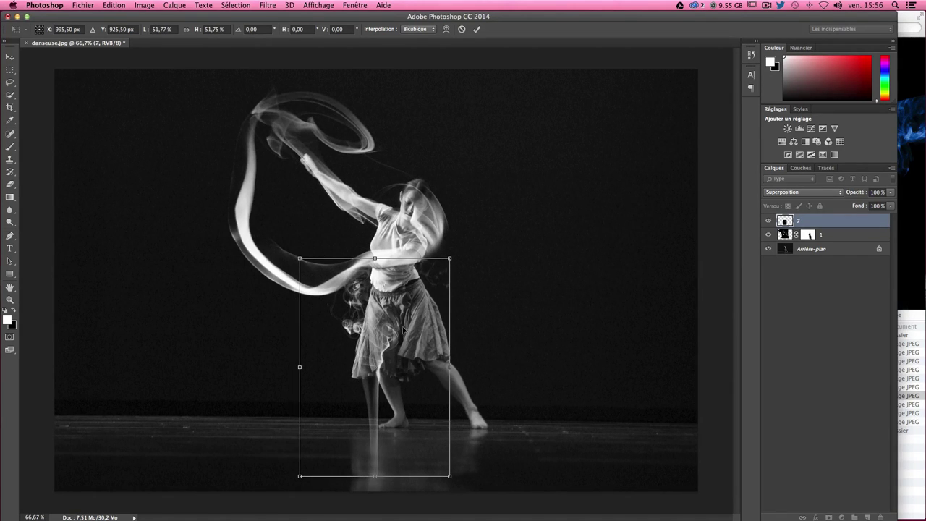
{"action": "left_click_drag", "start_coordinate": [403, 330], "coordinate": [416, 322]}
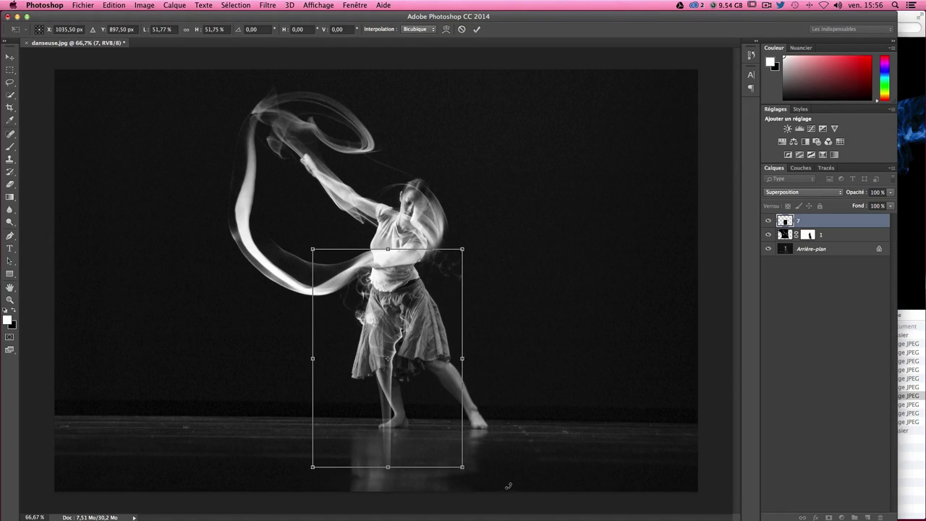
{"action": "left_click_drag", "start_coordinate": [508, 487], "coordinate": [521, 445]}
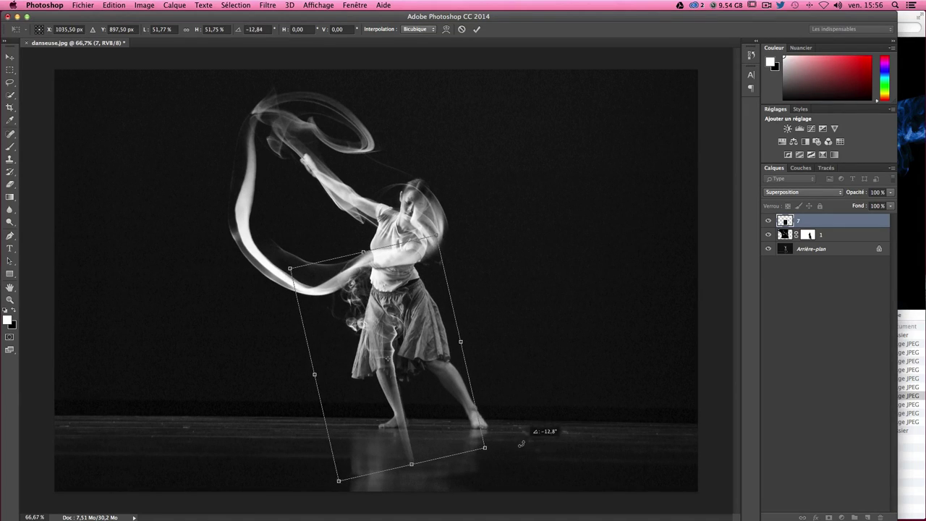
{"action": "left_click_drag", "start_coordinate": [392, 330], "coordinate": [393, 339]}
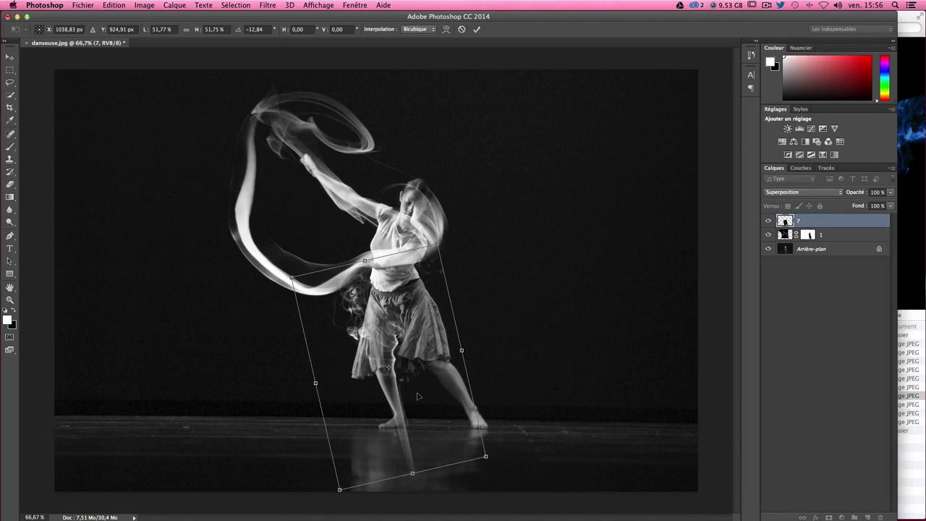
Step: Switch the transform to Warp at 100% zoom and bend the smoke's right side inward
{"action": "right_click", "coordinate": [417, 396]}
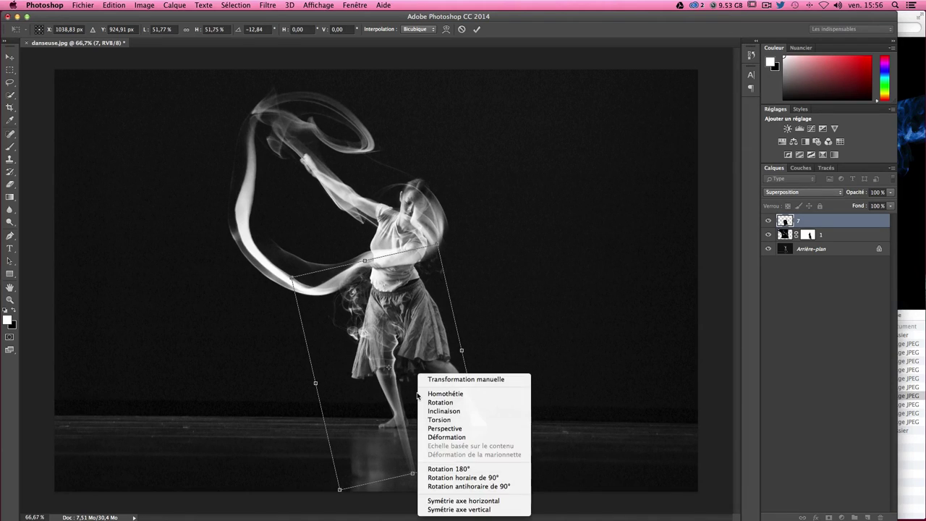
{"action": "key", "text": "d"}
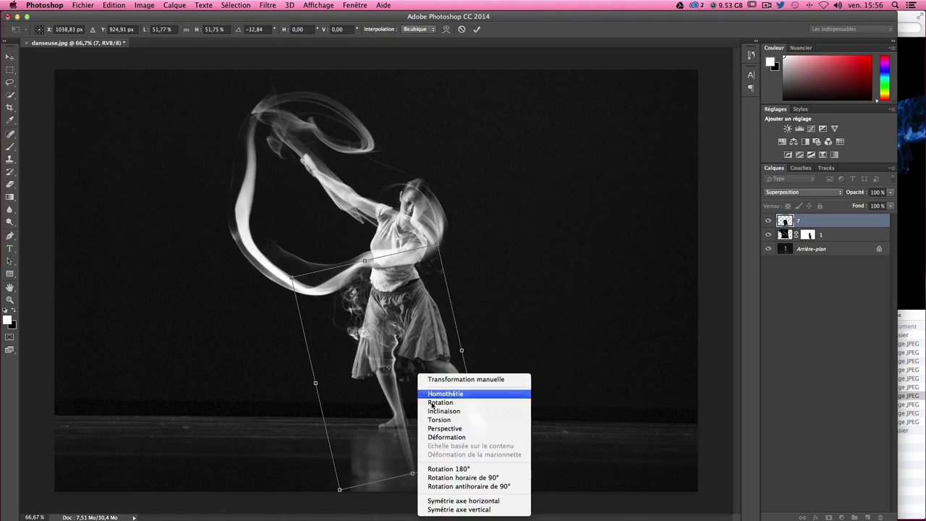
{"action": "left_click", "coordinate": [441, 437]}
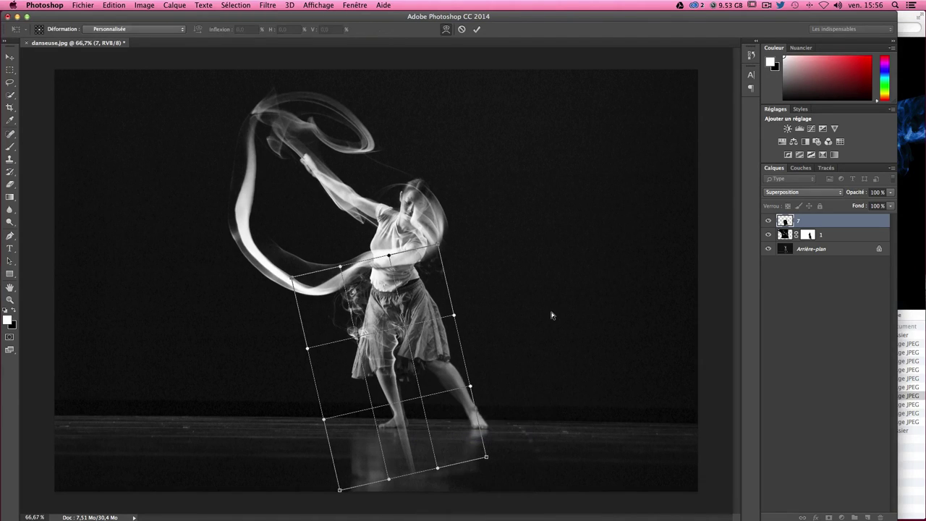
{"action": "key", "text": "super+plus"}
{"action": "scroll", "coordinate": [543, 315], "scroll_direction": "down", "scroll_amount": 4}
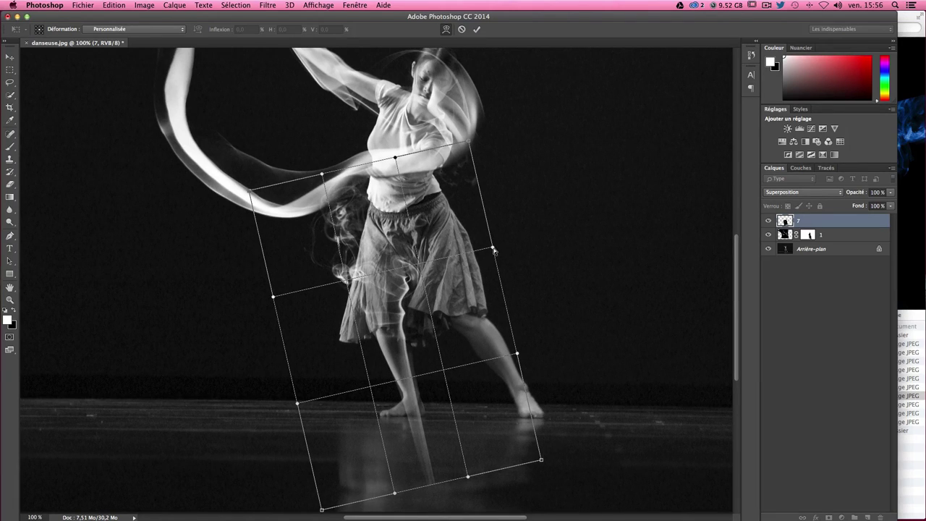
{"action": "left_click_drag", "start_coordinate": [494, 250], "coordinate": [495, 302]}
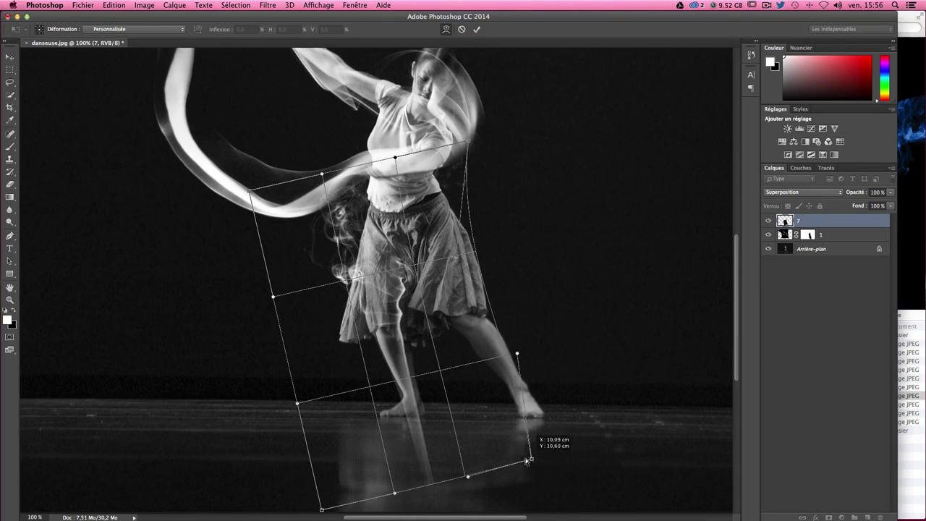
{"action": "left_click_drag", "start_coordinate": [542, 461], "coordinate": [519, 459]}
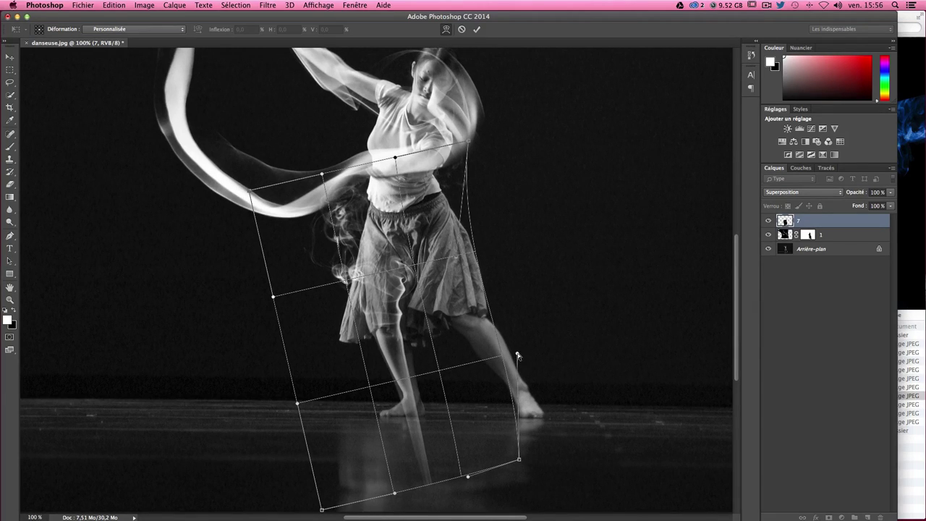
{"action": "left_click_drag", "start_coordinate": [517, 356], "coordinate": [477, 362]}
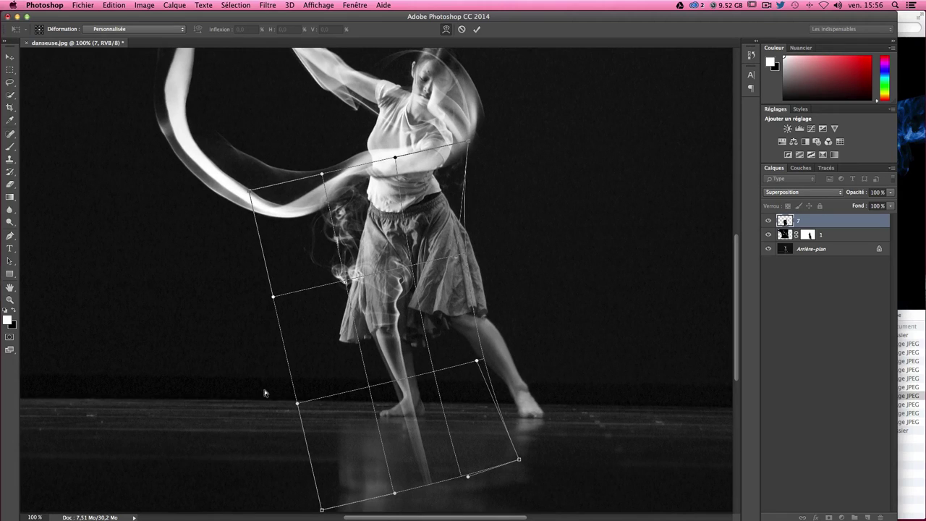
Step: Bulge the smoke's left edge outward, shape it across the legs, and commit the warp
{"action": "left_click_drag", "start_coordinate": [297, 405], "coordinate": [253, 408]}
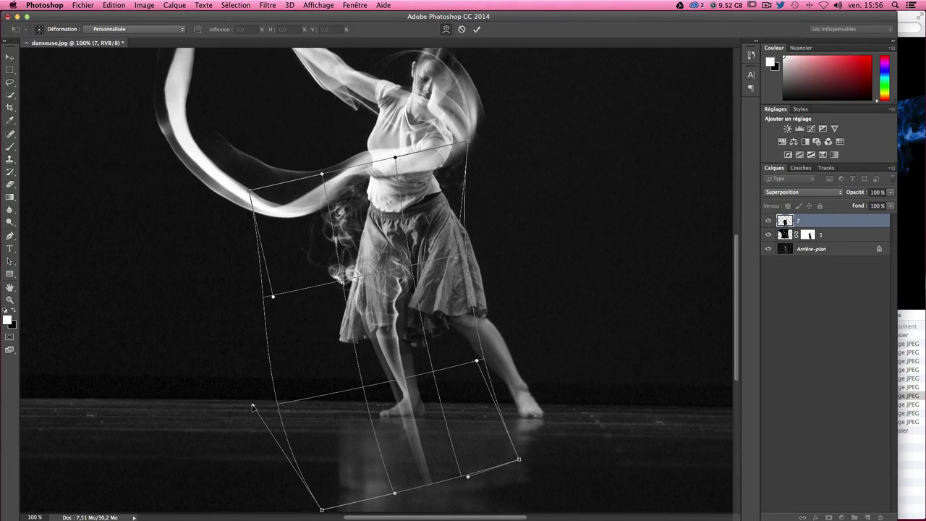
{"action": "left_click_drag", "start_coordinate": [266, 300], "coordinate": [227, 301]}
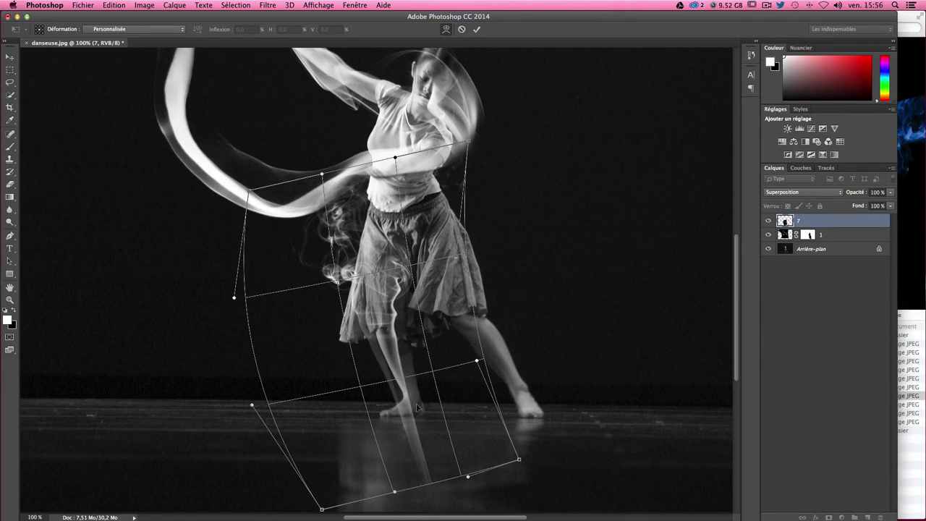
{"action": "left_click_drag", "start_coordinate": [417, 407], "coordinate": [448, 391]}
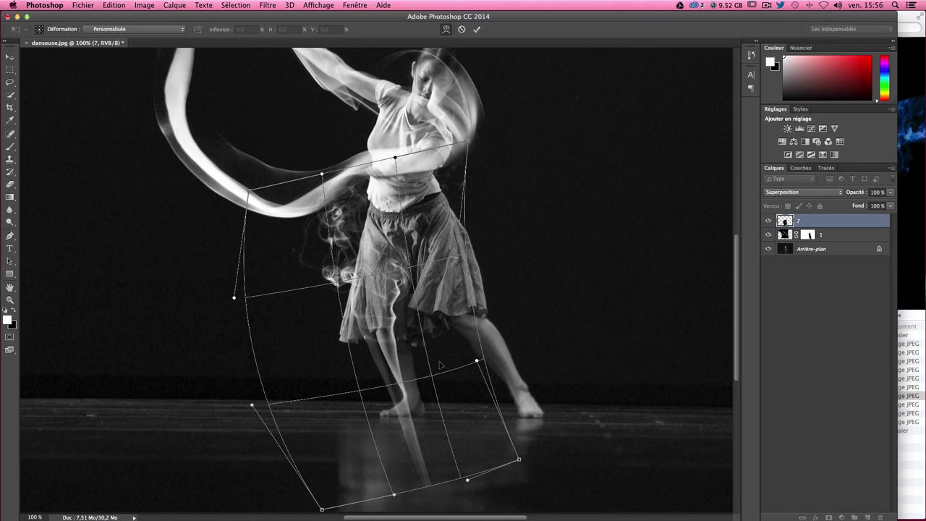
{"action": "left_click_drag", "start_coordinate": [471, 310], "coordinate": [467, 312]}
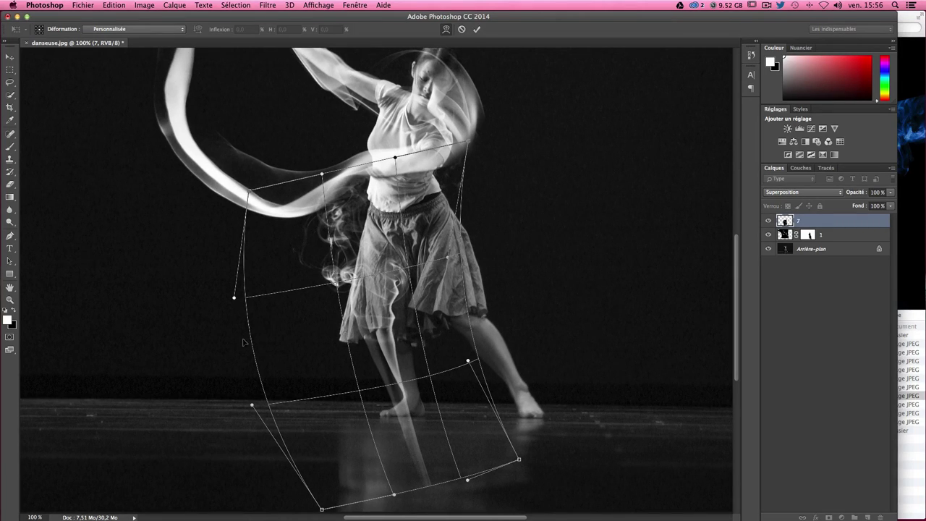
{"action": "left_click_drag", "start_coordinate": [263, 327], "coordinate": [250, 330]}
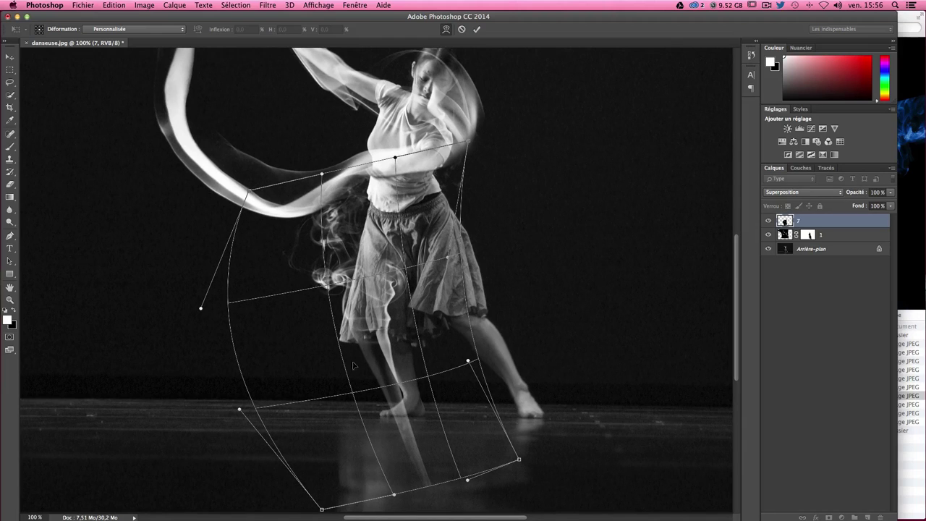
{"action": "key", "text": "Return"}
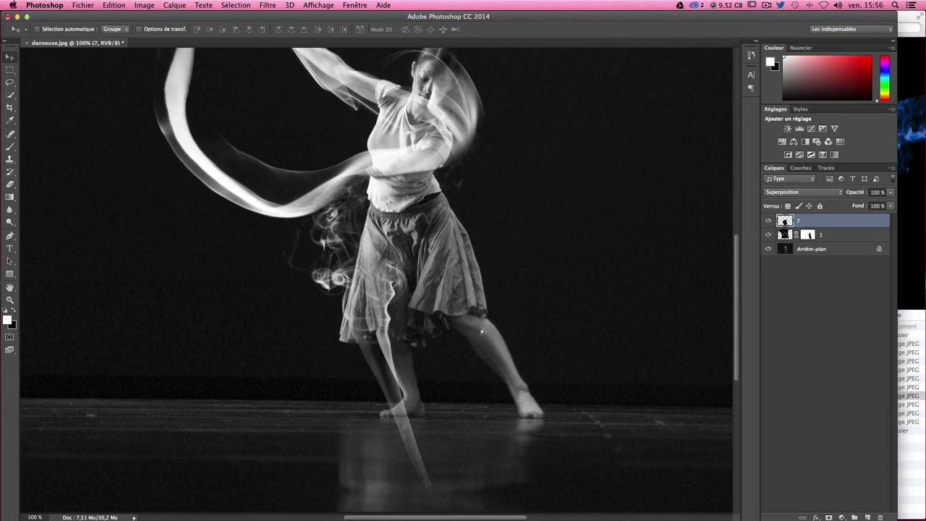
Step: Nudge layer 7 right, add a layer mask and paint out the floor streak in black
{"action": "left_click_drag", "start_coordinate": [482, 331], "coordinate": [498, 329]}
{"action": "left_click", "coordinate": [829, 517]}
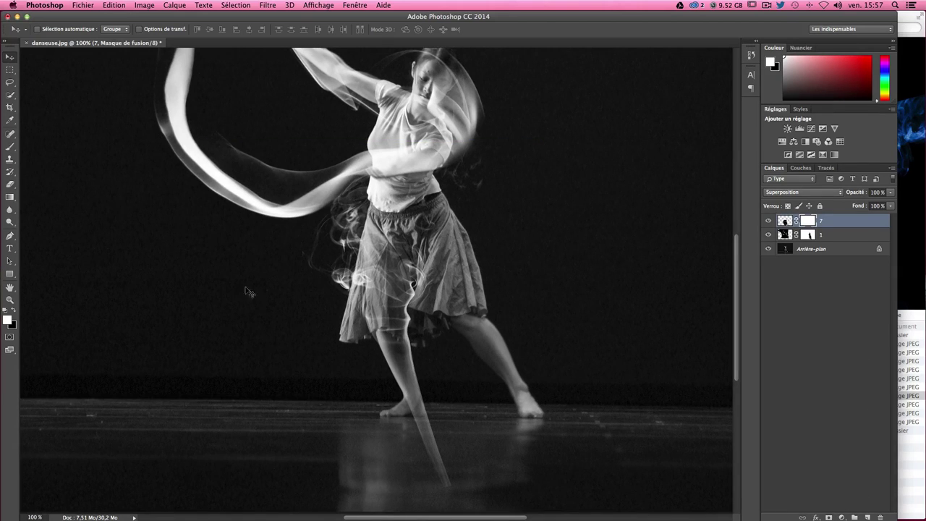
{"action": "left_click", "coordinate": [10, 147]}
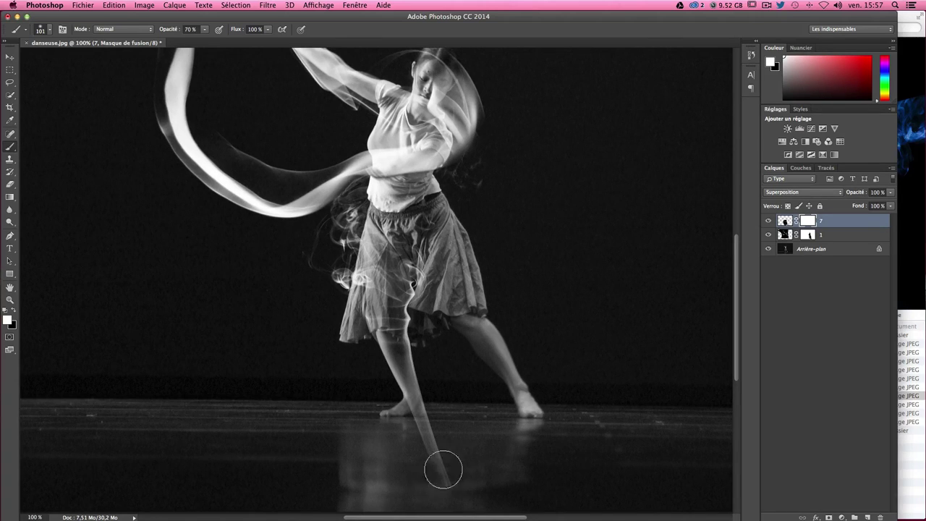
{"action": "left_click", "coordinate": [12, 312]}
{"action": "mouse_move", "coordinate": [434, 458]}
{"action": "left_mouse_down"}
{"action": "mouse_move", "coordinate": [428, 430]}
{"action": "mouse_move", "coordinate": [393, 436]}
{"action": "mouse_move", "coordinate": [442, 445]}
{"action": "mouse_move", "coordinate": [383, 451]}
{"action": "mouse_move", "coordinate": [414, 440]}
{"action": "left_mouse_up"}
Step: Hide the smoke over the dancer's waist and skirt on the mask, then bring Finder forward
{"action": "scroll", "coordinate": [606, 395], "scroll_direction": "up", "scroll_amount": 1}
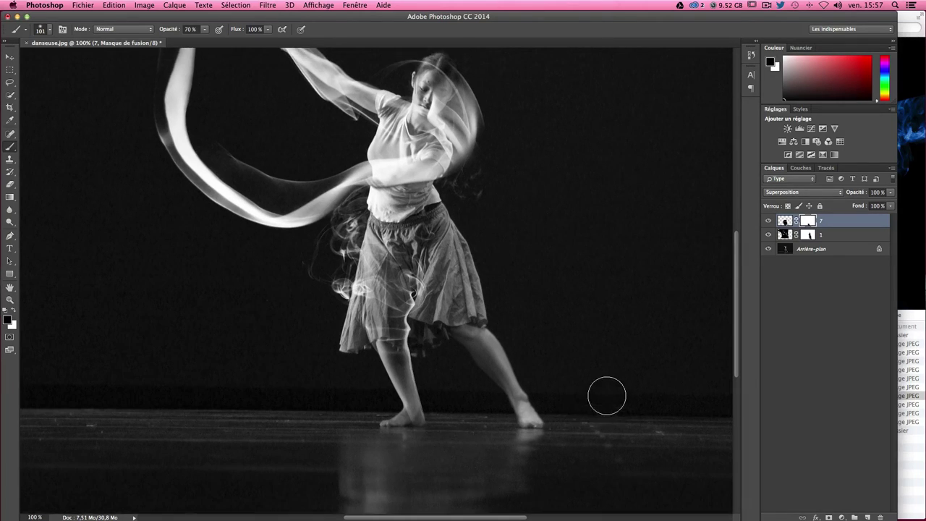
{"action": "scroll", "coordinate": [607, 395], "scroll_direction": "up", "scroll_amount": 1}
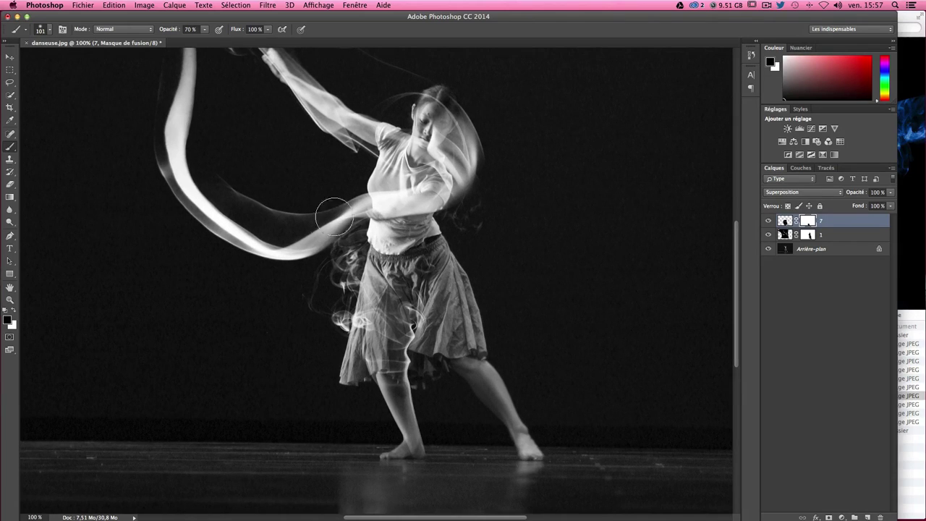
{"action": "left_click_drag", "start_coordinate": [357, 238], "coordinate": [367, 250]}
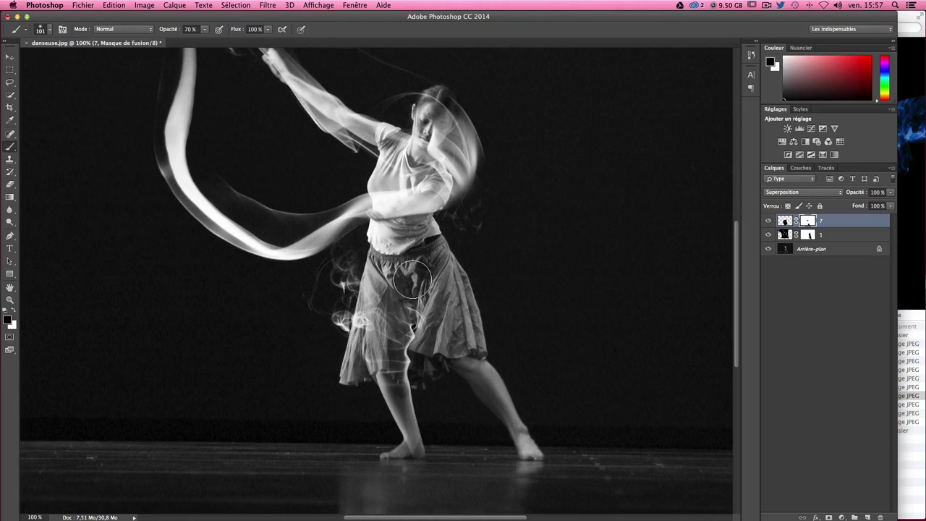
{"action": "mouse_move", "coordinate": [367, 249]}
{"action": "left_mouse_down"}
{"action": "mouse_move", "coordinate": [442, 301]}
{"action": "mouse_move", "coordinate": [434, 375]}
{"action": "left_mouse_up"}
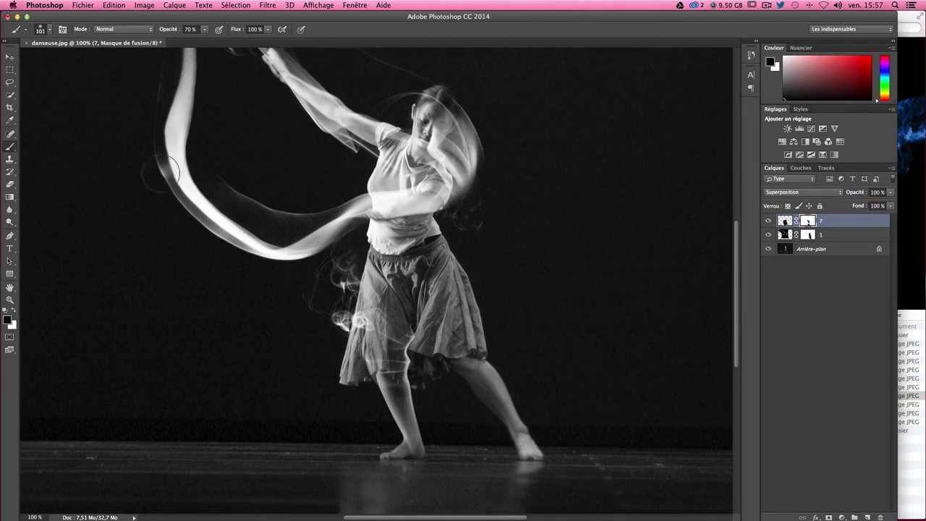
{"action": "left_click", "coordinate": [10, 56]}
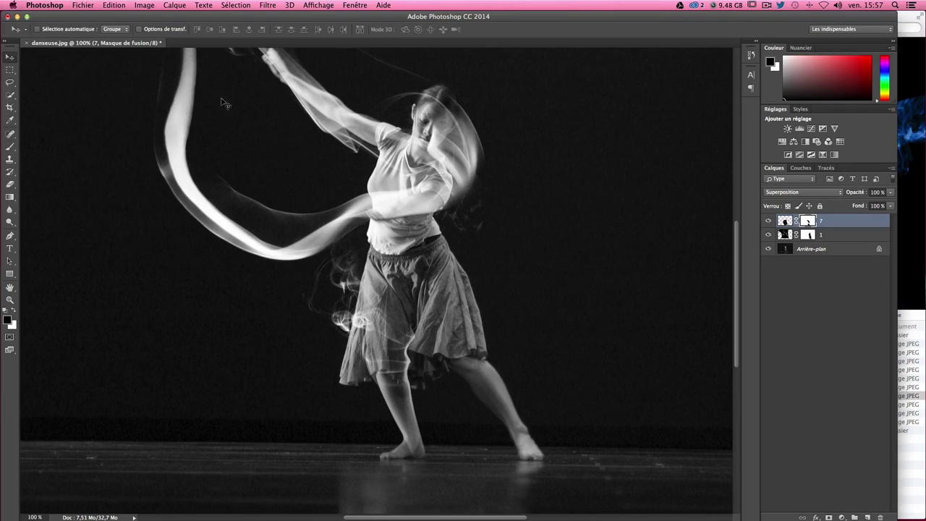
{"action": "left_click", "coordinate": [921, 239]}
{"action": "key", "text": "Down"}
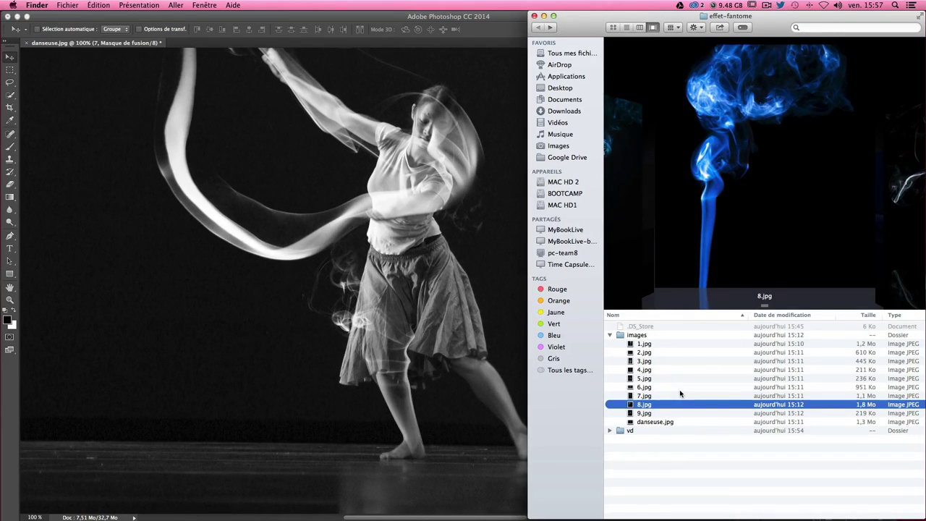
{"action": "key", "text": "Up"}
{"action": "key", "text": "Down"}
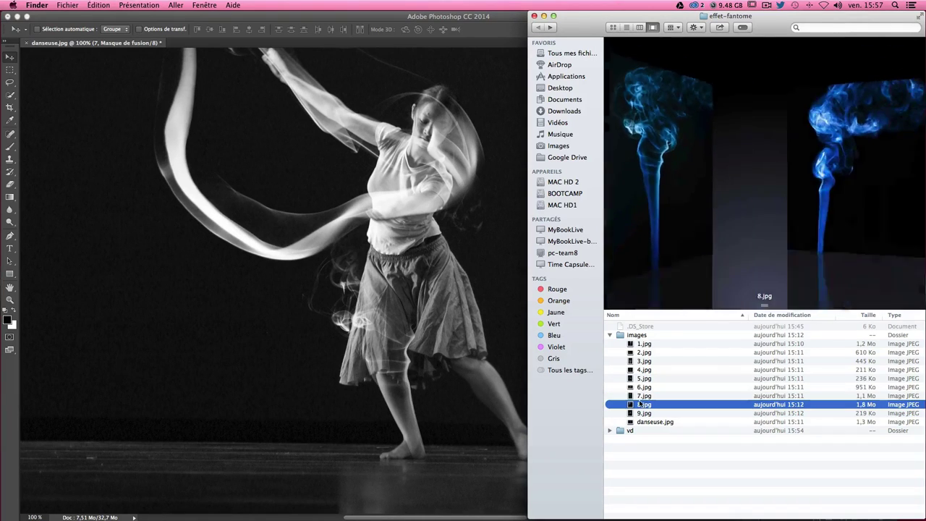
{"action": "key", "text": "Up"}
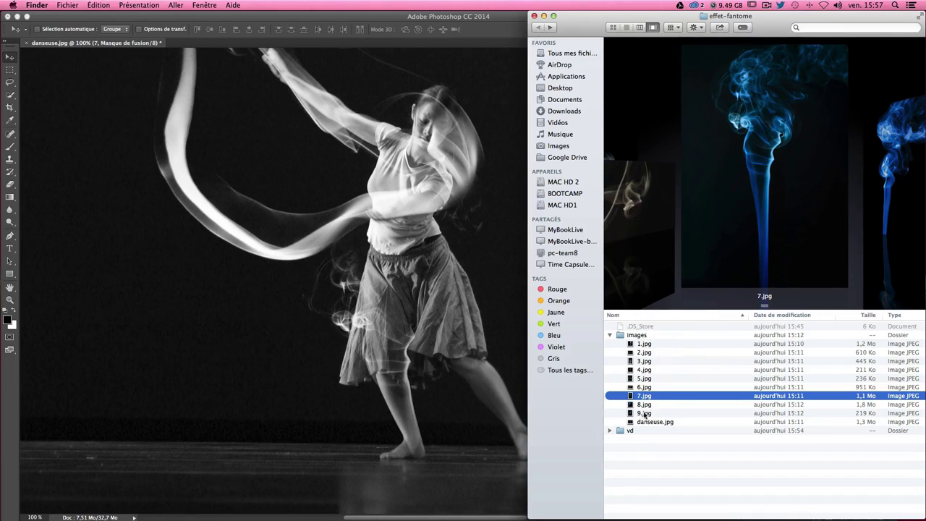
{"action": "left_click", "coordinate": [10, 49]}
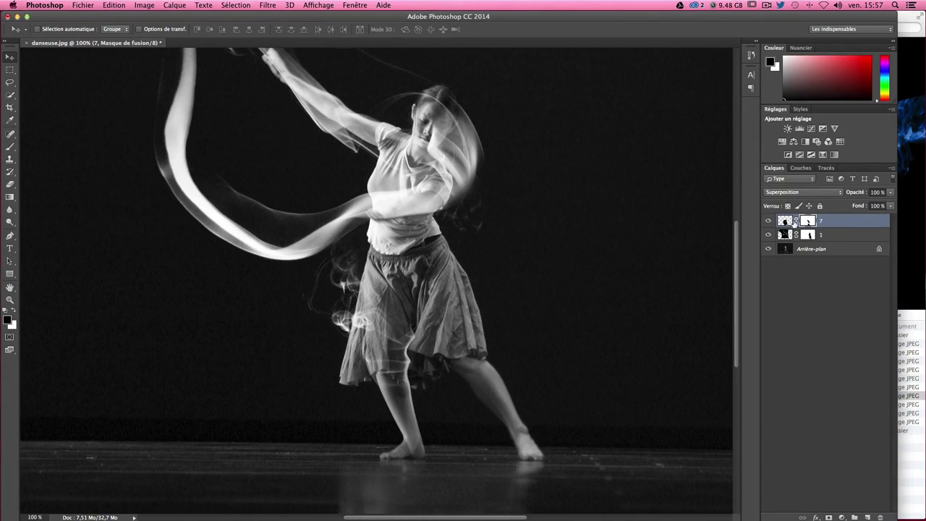
Step: Duplicate layer 7 and move the copy right across the dancer with a slight rotation
{"action": "key", "text": "alt+Left"}
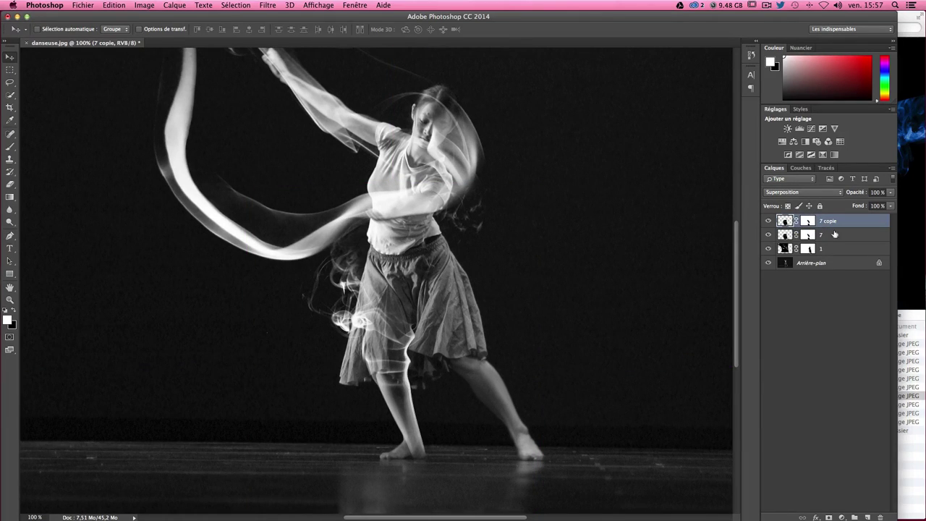
{"action": "left_click_drag", "start_coordinate": [420, 346], "coordinate": [534, 353]}
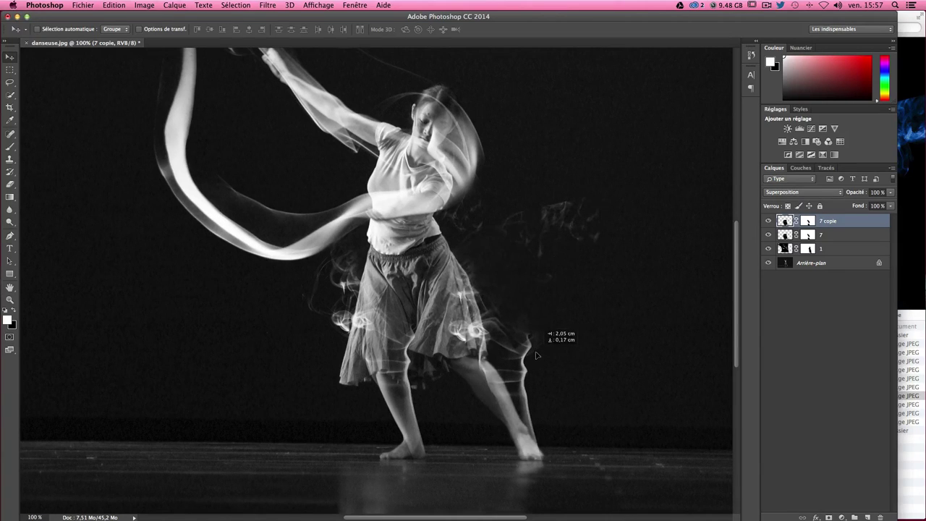
{"action": "left_click_drag", "start_coordinate": [533, 353], "coordinate": [540, 355]}
{"action": "key", "text": "ctrl+t"}
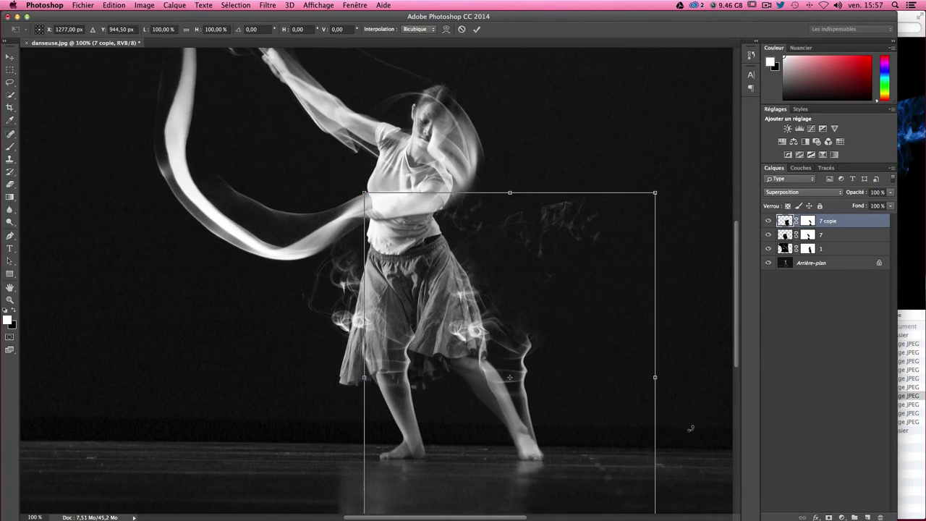
{"action": "mouse_move", "coordinate": [674, 416]}
{"action": "left_mouse_down"}
{"action": "mouse_move", "coordinate": [678, 355]}
{"action": "mouse_move", "coordinate": [692, 365]}
{"action": "left_mouse_up"}
{"action": "left_click_drag", "start_coordinate": [528, 394], "coordinate": [531, 400]}
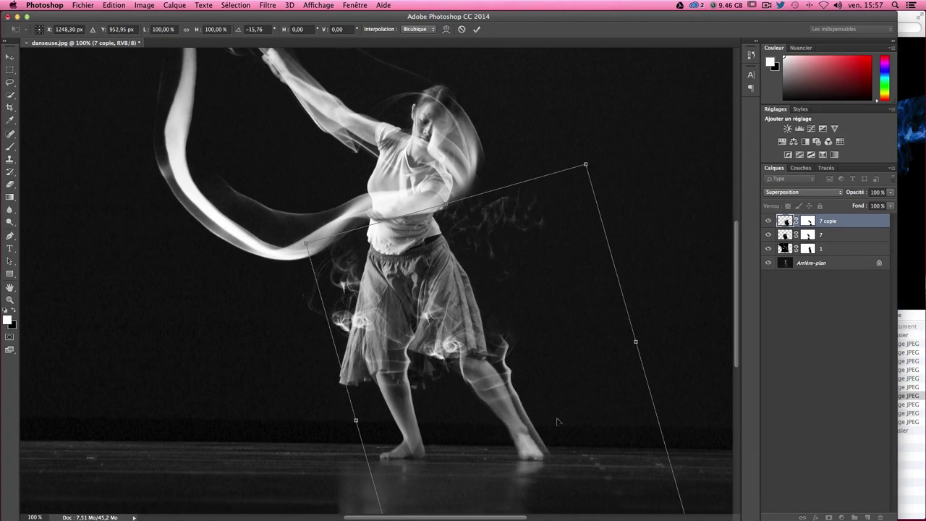
Step: Flip the smoke copy horizontally and rotate it to about -44°
{"action": "right_click", "coordinate": [583, 437]}
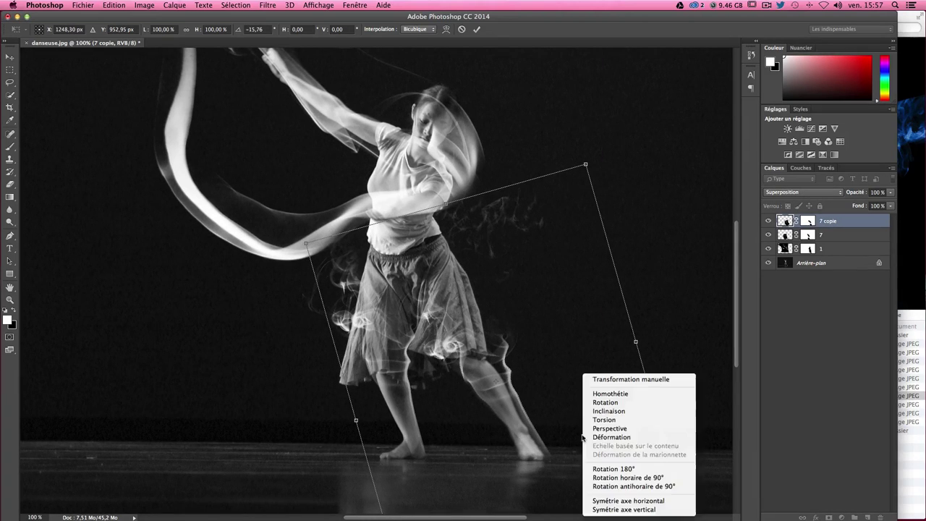
{"action": "left_click", "coordinate": [637, 502]}
{"action": "left_click_drag", "start_coordinate": [699, 314], "coordinate": [533, 193]}
{"action": "left_click_drag", "start_coordinate": [517, 383], "coordinate": [513, 395]}
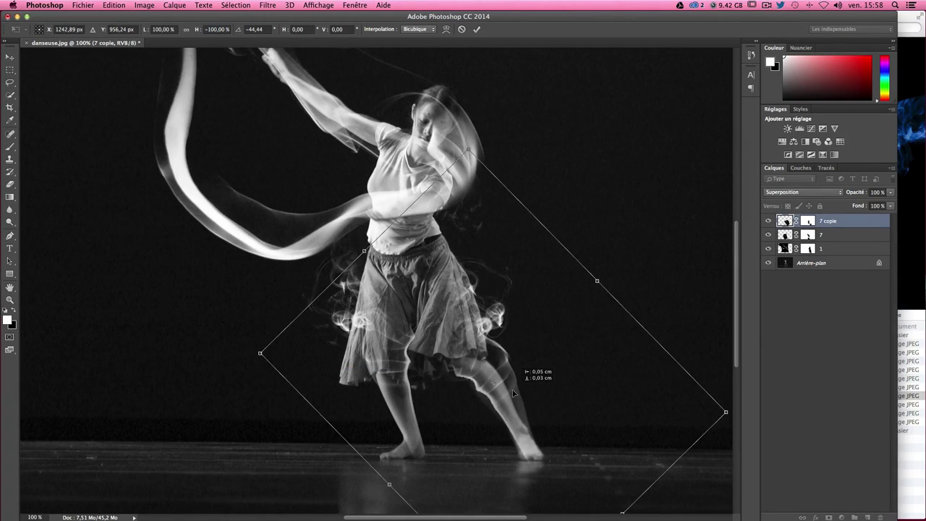
Step: Warp the copied smoke around the dancer's lower leg and commit the transform
{"action": "right_click", "coordinate": [515, 395]}
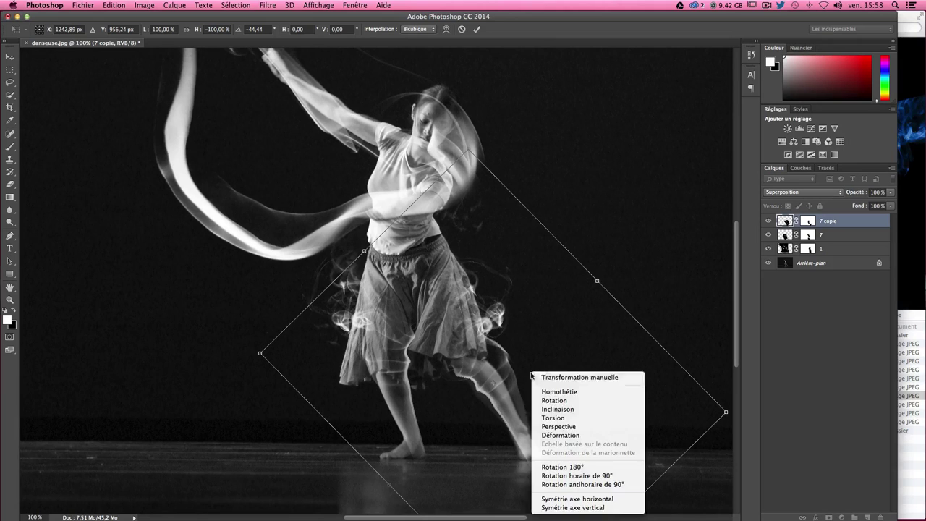
{"action": "left_click", "coordinate": [576, 435]}
{"action": "left_click_drag", "start_coordinate": [610, 309], "coordinate": [595, 345]}
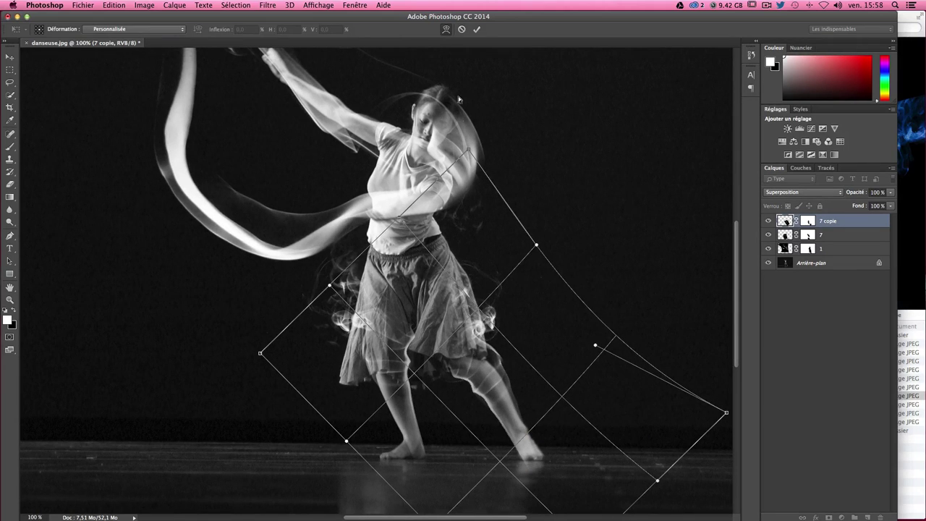
{"action": "left_click_drag", "start_coordinate": [468, 152], "coordinate": [434, 190]}
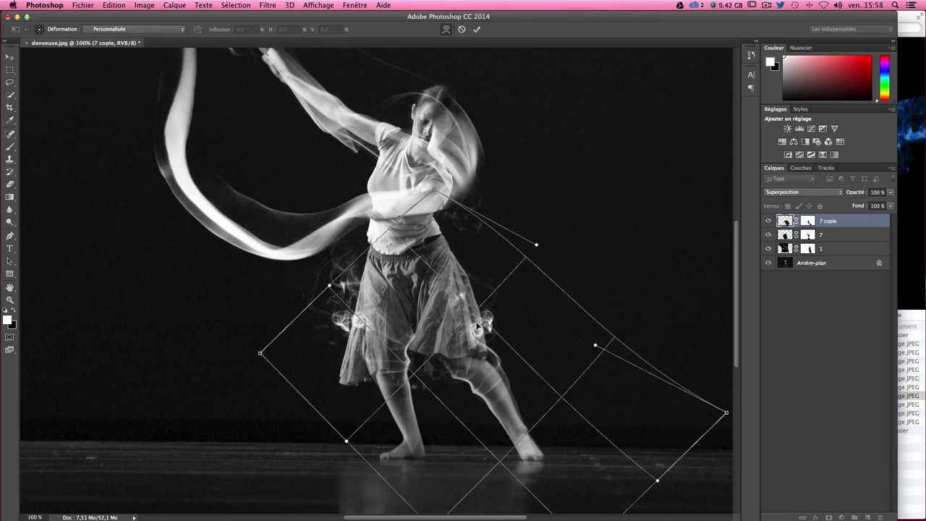
{"action": "mouse_move", "coordinate": [464, 427]}
{"action": "left_mouse_down"}
{"action": "mouse_move", "coordinate": [507, 445]}
{"action": "mouse_move", "coordinate": [549, 425]}
{"action": "left_mouse_up"}
{"action": "scroll", "coordinate": [664, 510], "scroll_direction": "down", "scroll_amount": 2}
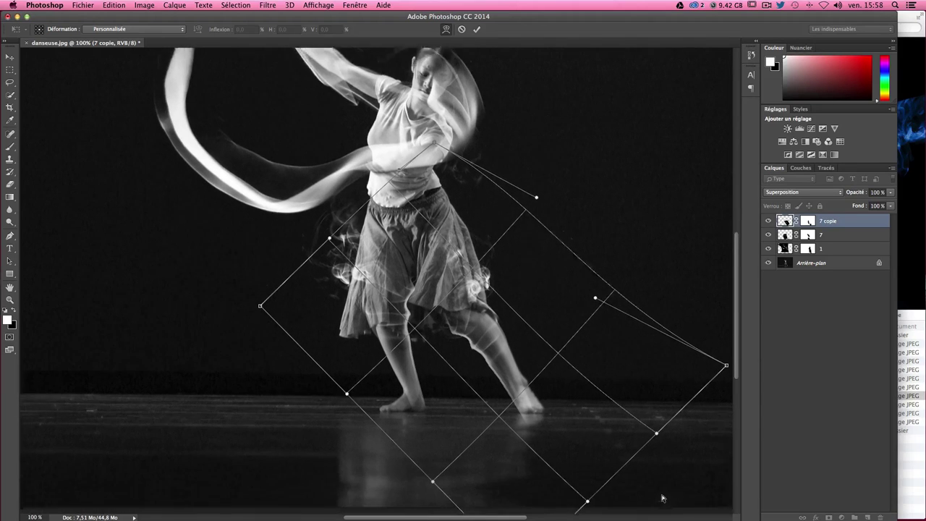
{"action": "scroll", "coordinate": [579, 503], "scroll_direction": "down", "scroll_amount": 2}
{"action": "scroll", "coordinate": [523, 500], "scroll_direction": "down", "scroll_amount": 3}
{"action": "left_click_drag", "start_coordinate": [520, 475], "coordinate": [548, 465]}
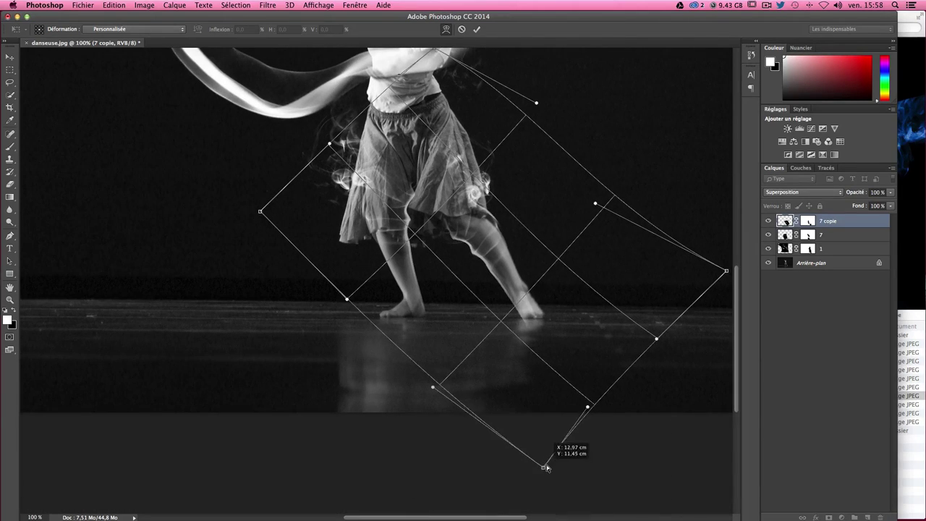
{"action": "mouse_move", "coordinate": [588, 408]}
{"action": "left_mouse_down"}
{"action": "mouse_move", "coordinate": [617, 396]}
{"action": "mouse_move", "coordinate": [609, 403]}
{"action": "left_mouse_up"}
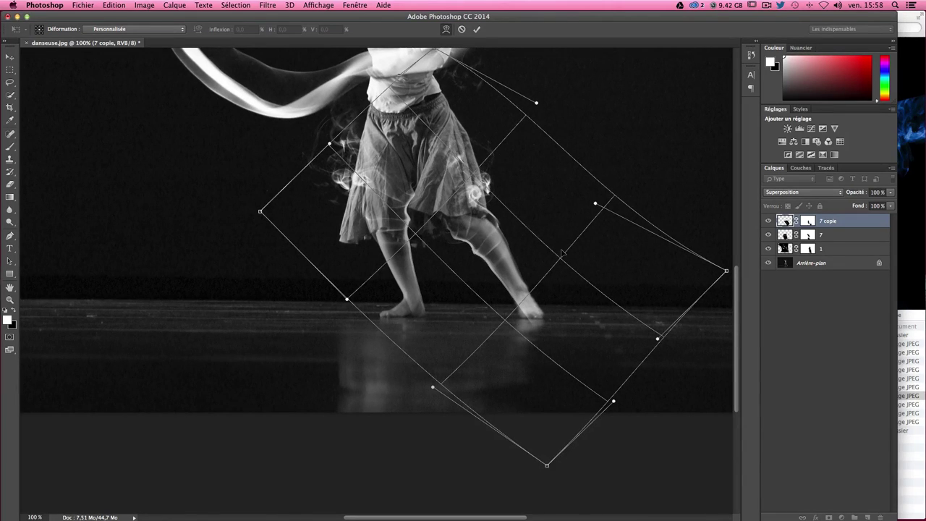
{"action": "key", "text": "Return"}
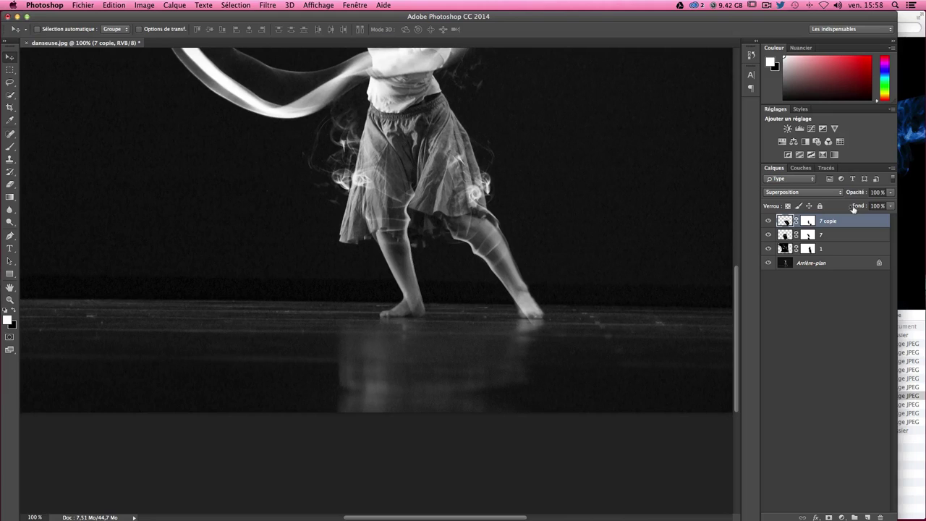
Step: Target the 7 copie layer mask and pick the Brush tool for painting it
{"action": "left_click", "coordinate": [808, 222]}
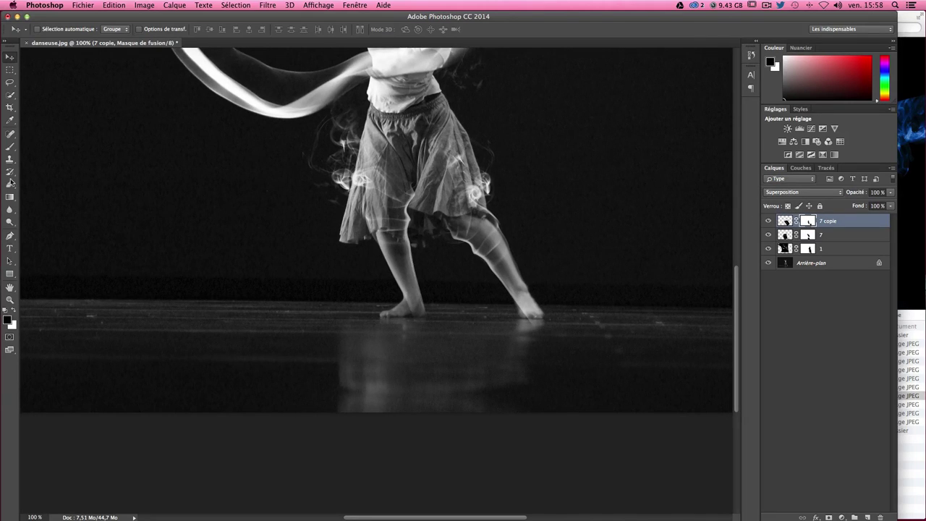
{"action": "left_click", "coordinate": [10, 148]}
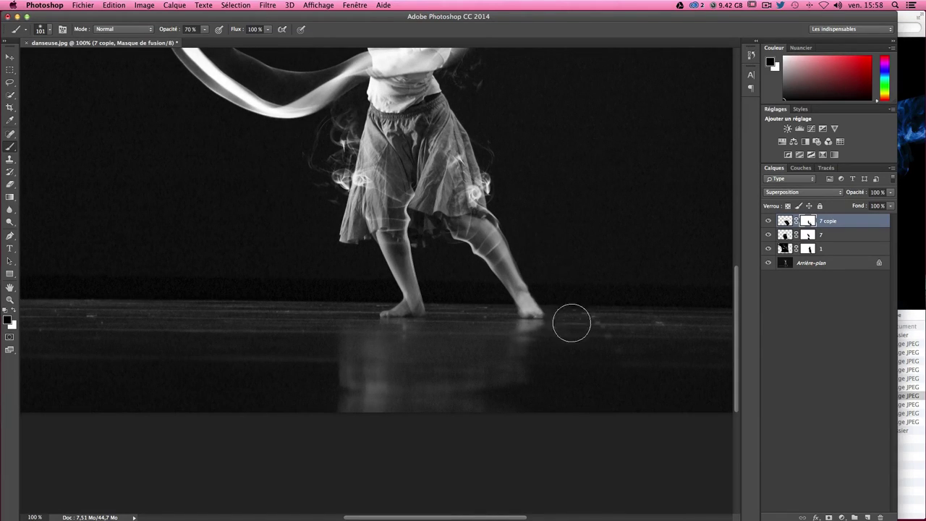
{"action": "scroll", "coordinate": [589, 326], "scroll_direction": "up", "scroll_amount": 5}
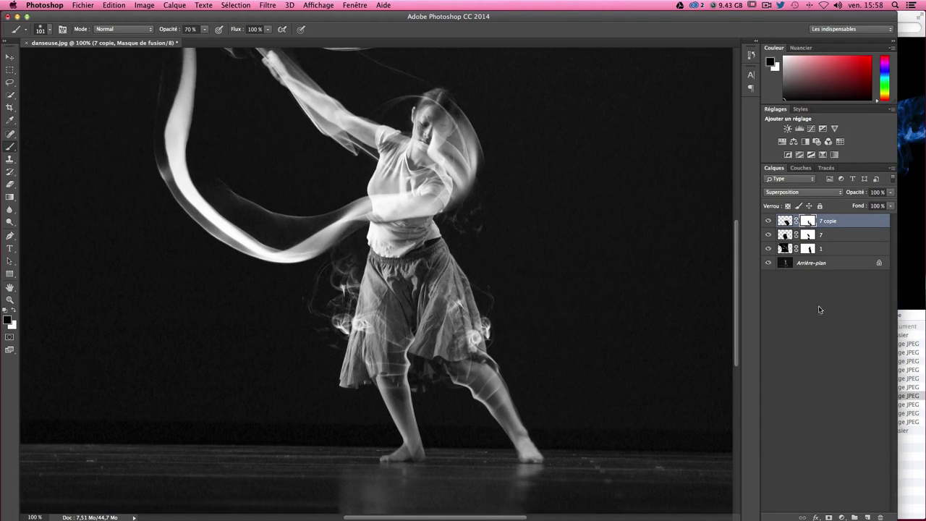
Step: Add a new layer beneath the smoke layers and name it bg
{"action": "left_click", "coordinate": [867, 518]}
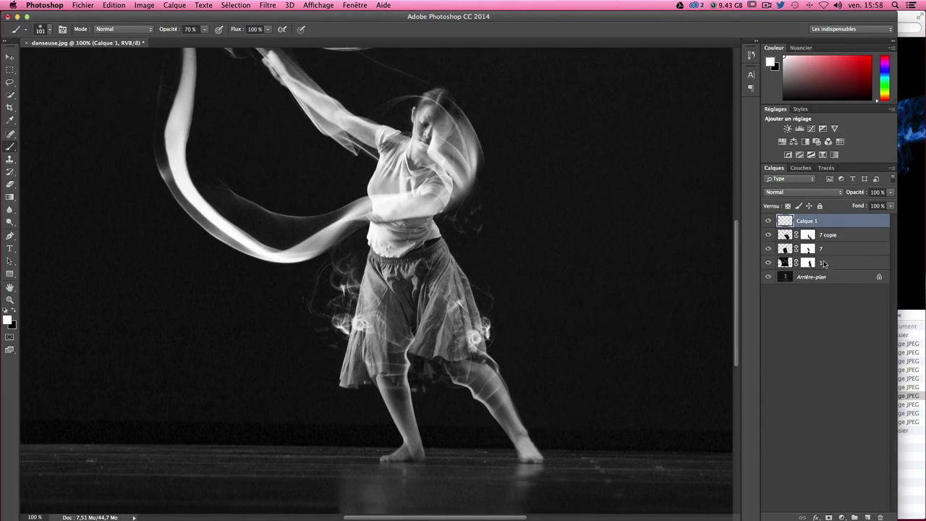
{"action": "left_click_drag", "start_coordinate": [816, 222], "coordinate": [810, 271]}
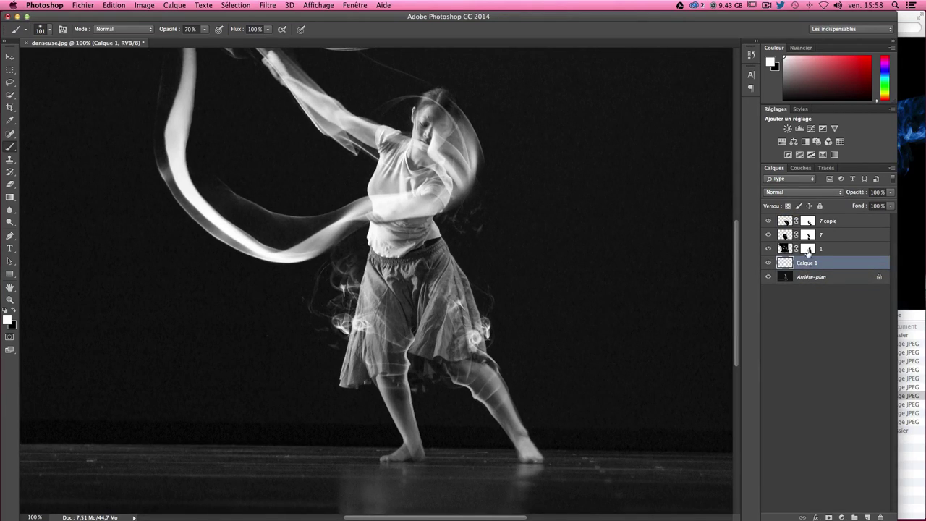
{"action": "double_click", "coordinate": [807, 264]}
{"action": "type", "text": "bg"}
{"action": "key", "text": "Return"}
Step: Fill the bg layer with solid black using a black foreground colour
{"action": "left_click", "coordinate": [13, 312]}
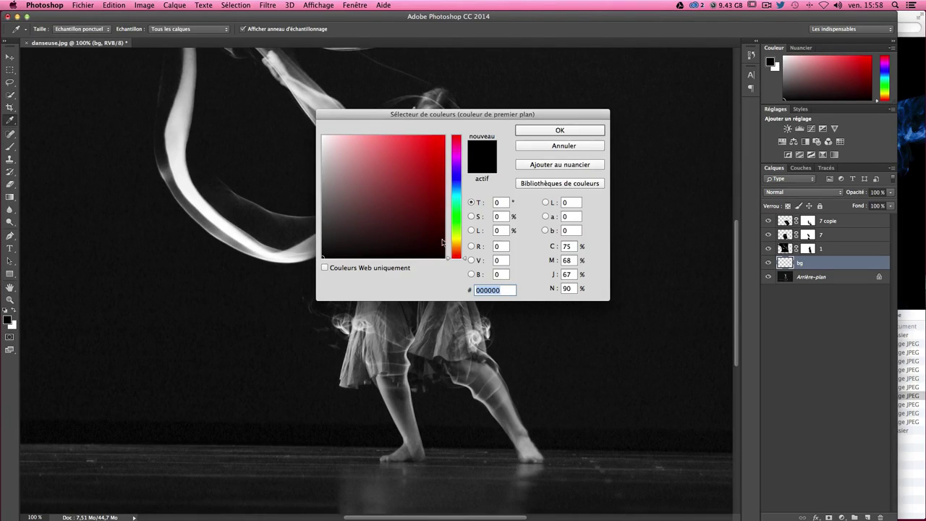
{"action": "left_click", "coordinate": [581, 132]}
{"action": "key", "text": "b"}
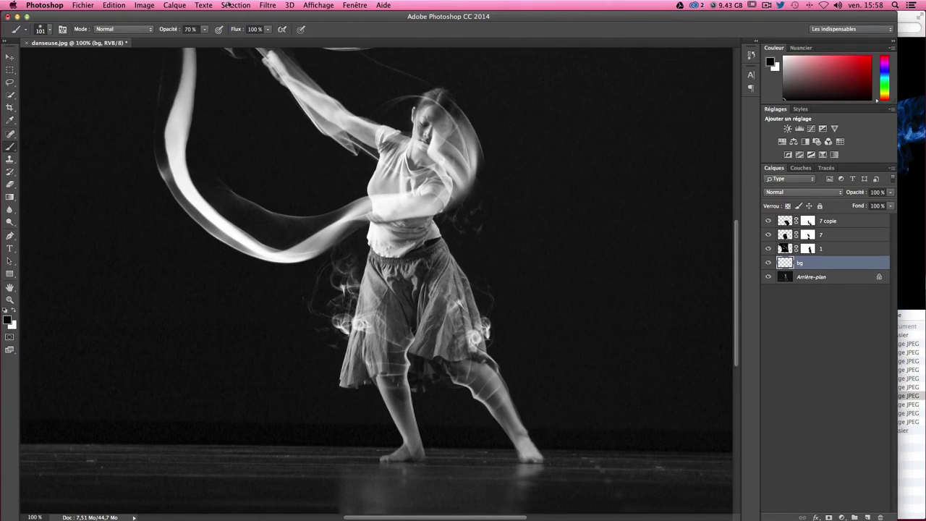
{"action": "left_click", "coordinate": [86, 7]}
{"action": "mouse_move", "coordinate": [113, 5]}
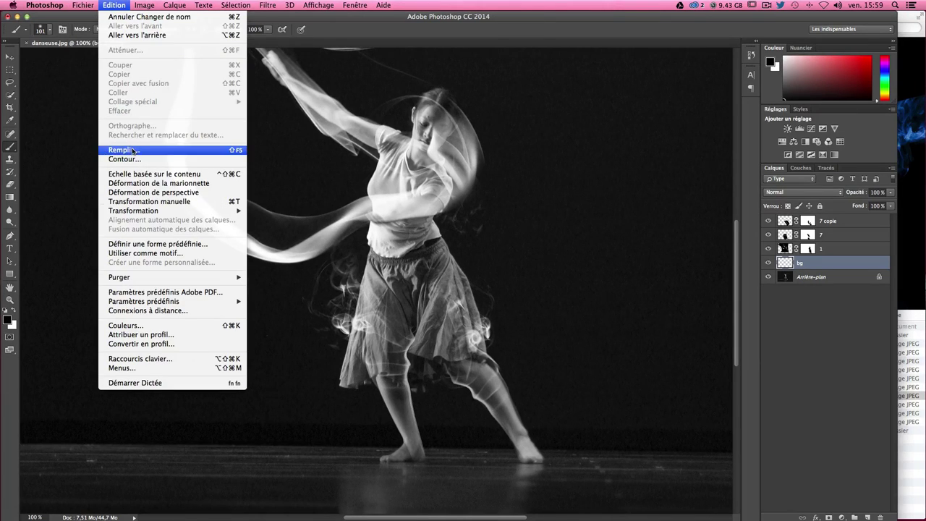
{"action": "left_click", "coordinate": [135, 151]}
{"action": "left_click", "coordinate": [608, 297]}
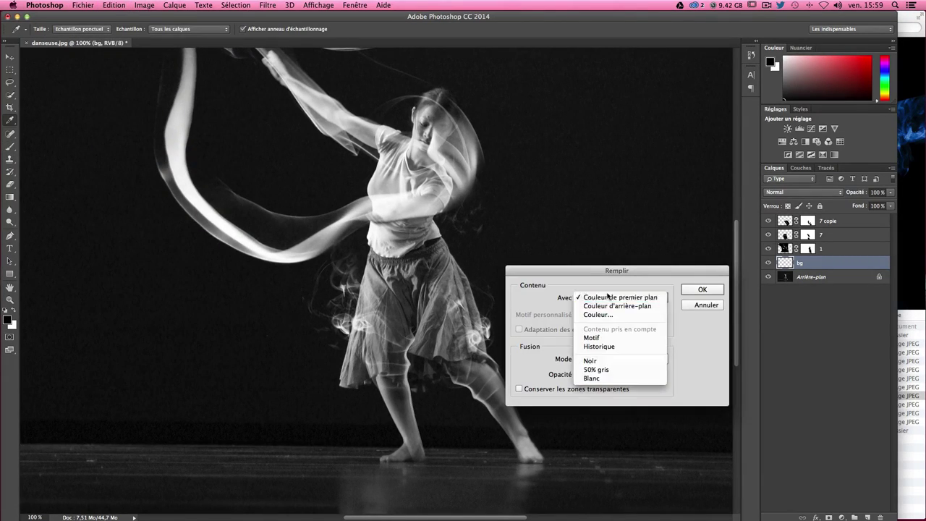
{"action": "left_click_drag", "start_coordinate": [600, 272], "coordinate": [455, 246]}
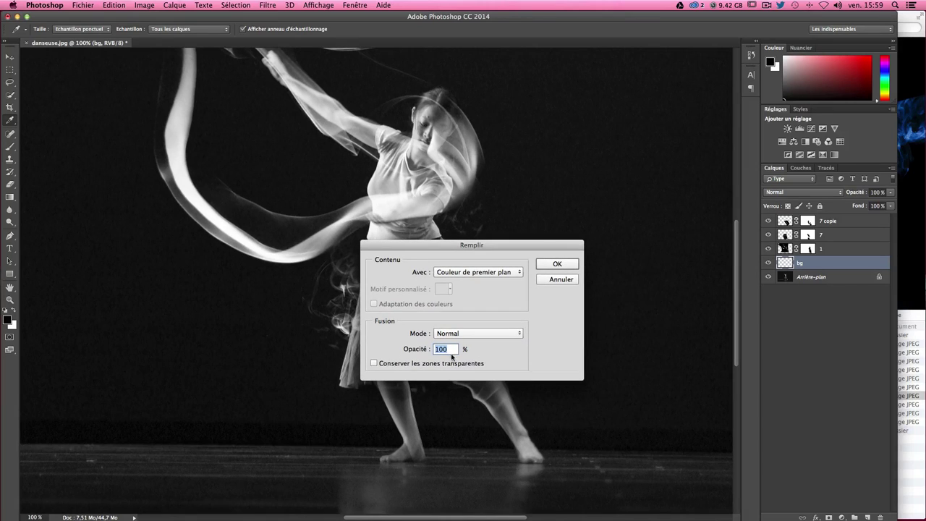
{"action": "left_click", "coordinate": [557, 265]}
{"action": "key", "text": "b"}
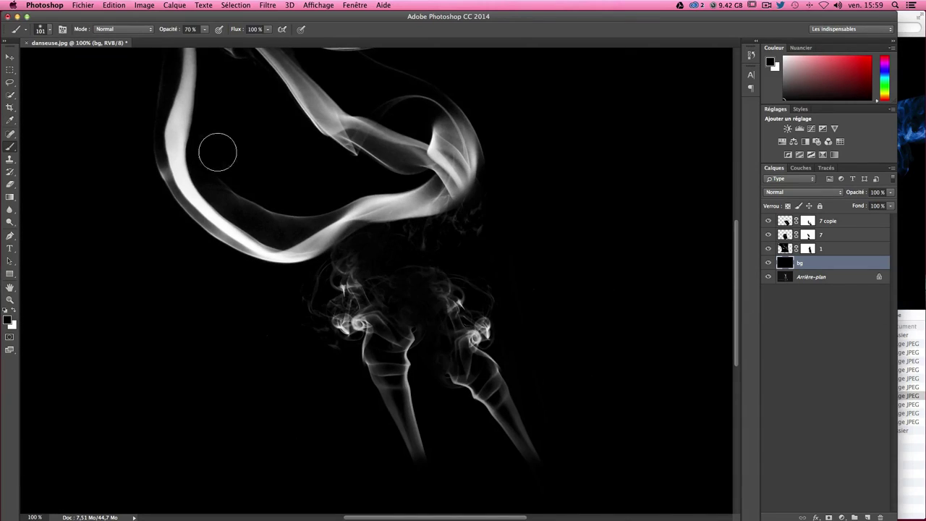
{"action": "left_click", "coordinate": [9, 57]}
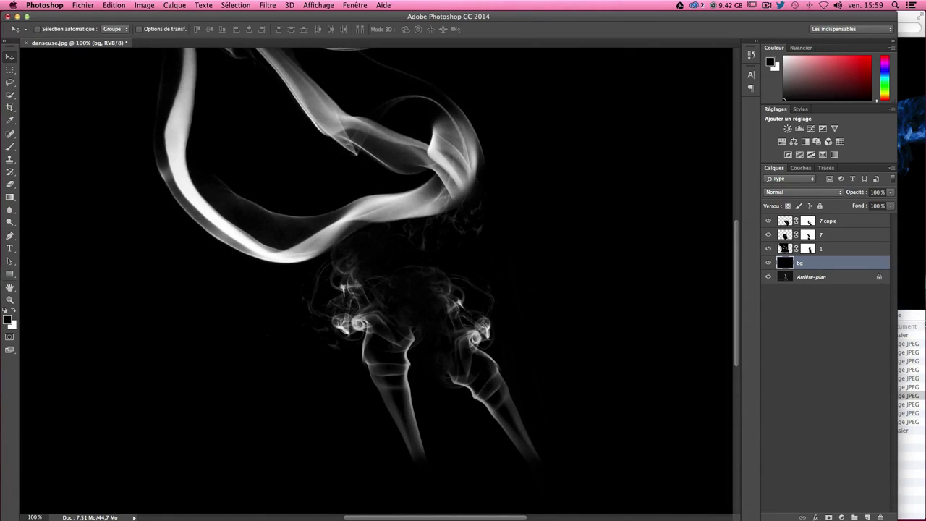
Step: Convert the Arrière-plan photo into layer Calque 0 and move it above the bg layer
{"action": "double_click", "coordinate": [830, 277]}
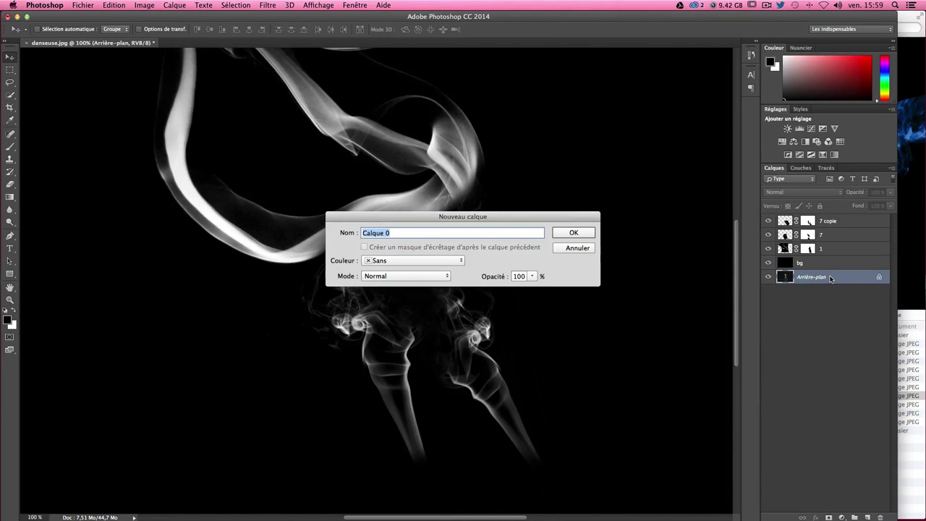
{"action": "key", "text": "Return"}
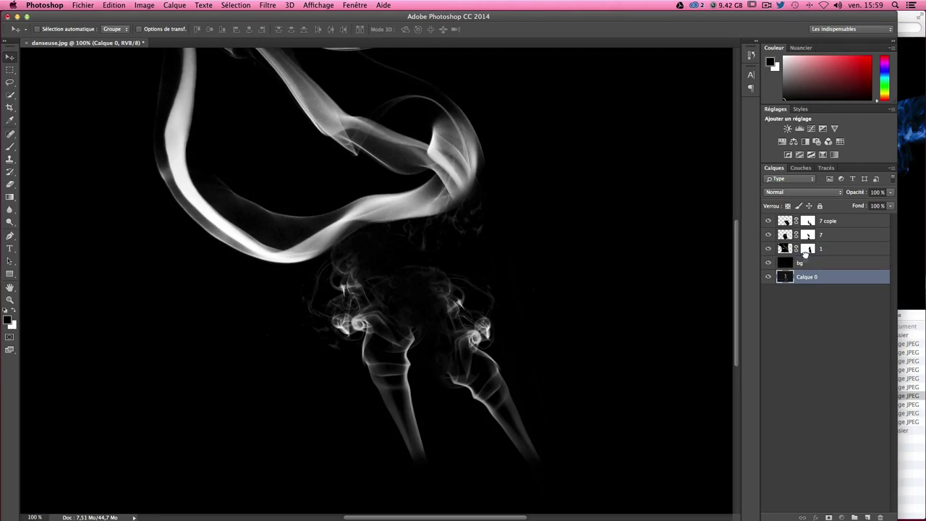
{"action": "left_click_drag", "start_coordinate": [807, 278], "coordinate": [829, 258]}
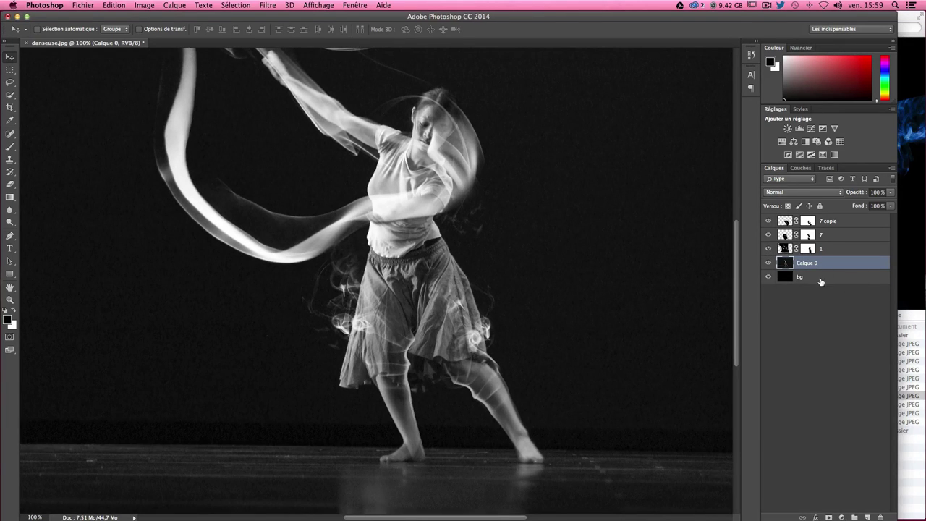
{"action": "left_click", "coordinate": [822, 279]}
{"action": "left_click", "coordinate": [823, 270]}
Step: Toggle the dancer photo's visibility repeatedly to compare, leaving it visible
{"action": "scroll", "coordinate": [702, 248], "scroll_direction": "up", "scroll_amount": 3}
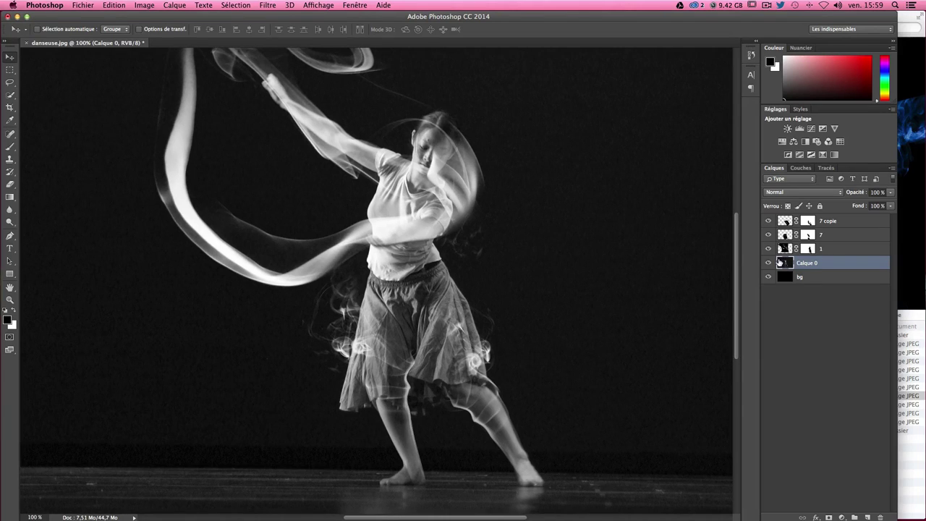
{"action": "left_click", "coordinate": [768, 262]}
{"action": "double_click", "coordinate": [768, 262]}
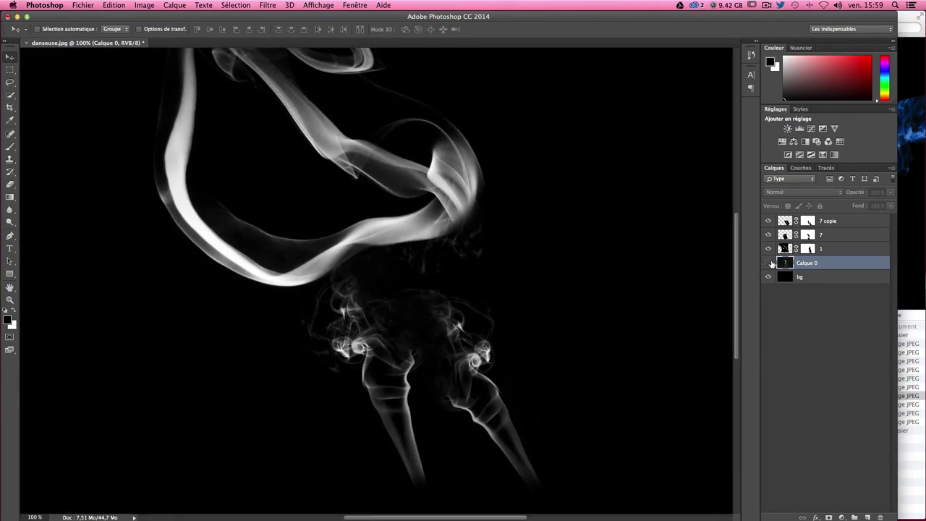
{"action": "double_click", "coordinate": [768, 263]}
{"action": "left_click", "coordinate": [769, 263]}
{"action": "double_click", "coordinate": [769, 263]}
{"action": "left_click", "coordinate": [768, 263]}
{"action": "double_click", "coordinate": [769, 262]}
{"action": "left_click", "coordinate": [770, 263]}
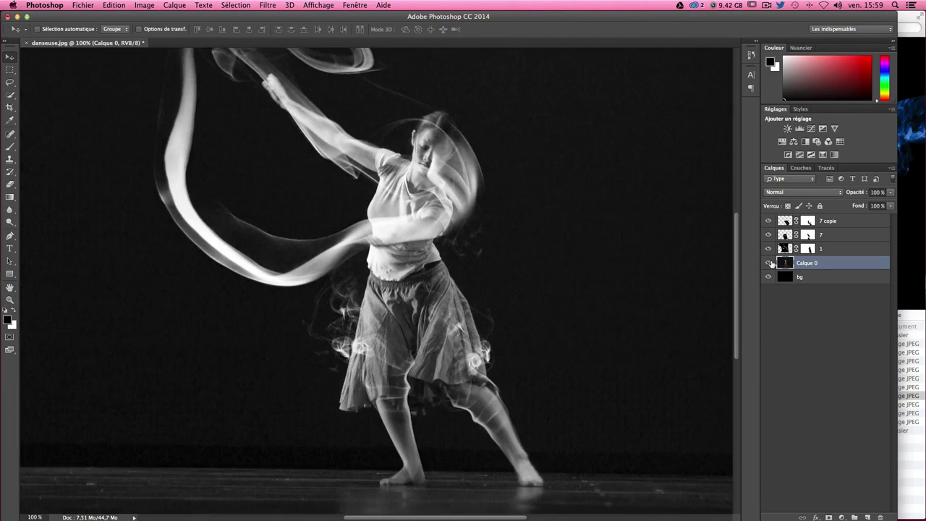
{"action": "double_click", "coordinate": [769, 263]}
{"action": "left_click", "coordinate": [768, 263]}
{"action": "left_click", "coordinate": [769, 263]}
{"action": "left_click", "coordinate": [769, 262]}
{"action": "double_click", "coordinate": [769, 263]}
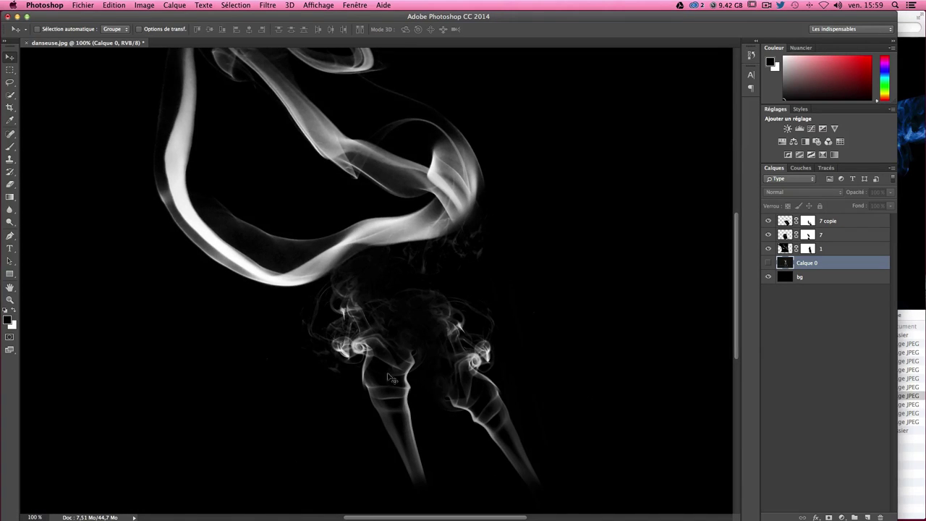
{"action": "left_click", "coordinate": [768, 263]}
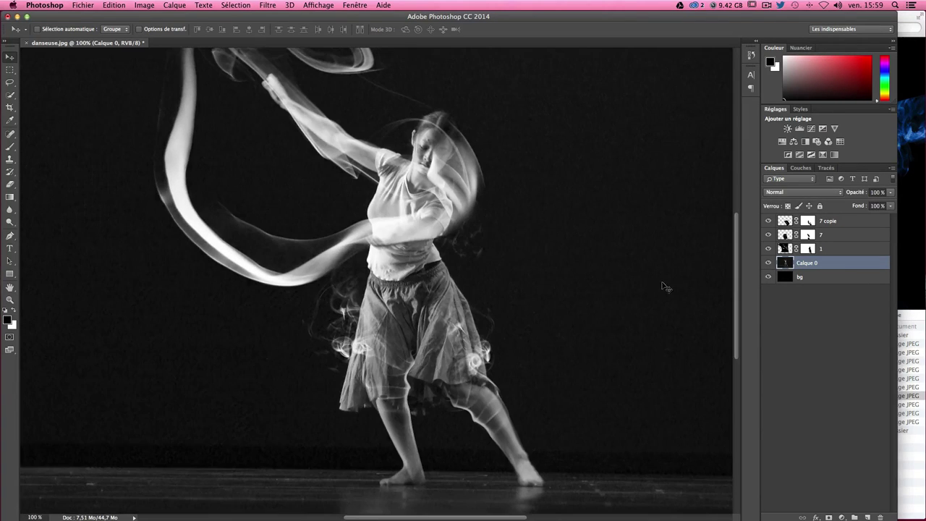
{"action": "left_click", "coordinate": [912, 225]}
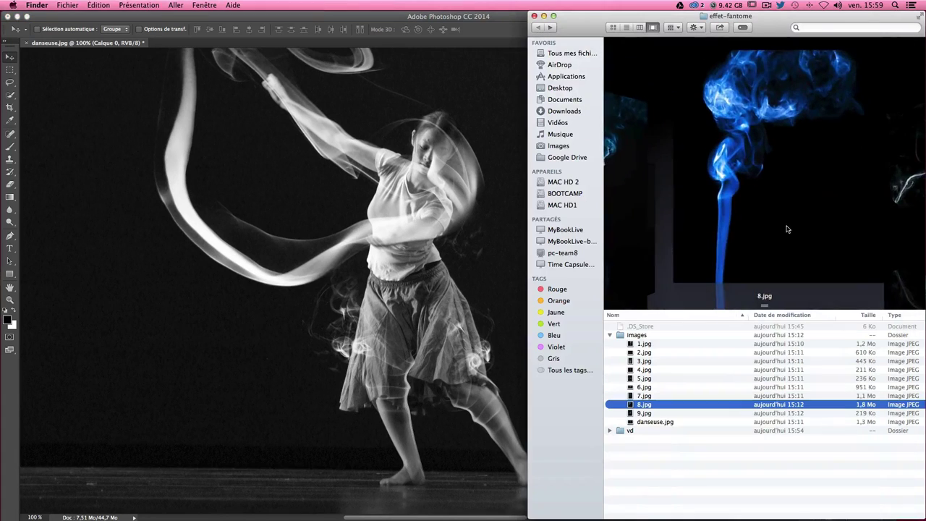
{"action": "key", "text": "Up"}
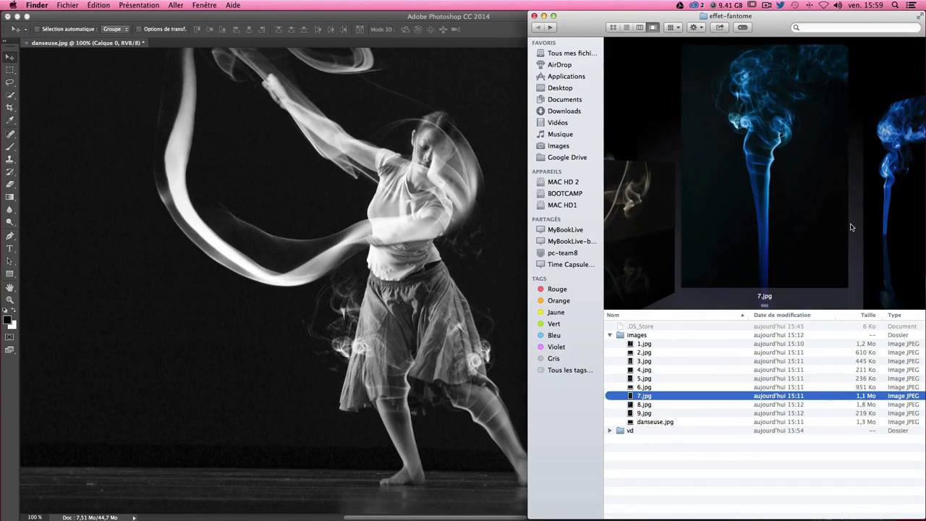
{"action": "key", "text": "Down"}
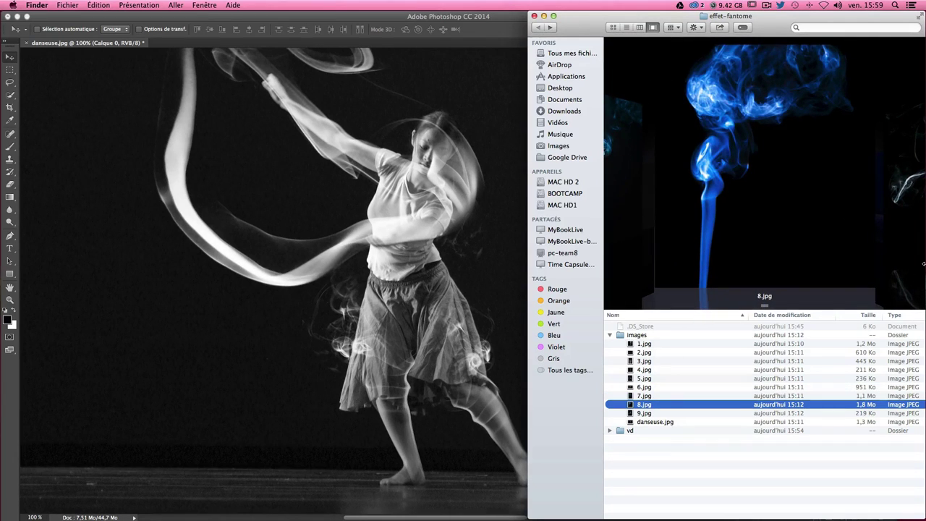
{"action": "key", "text": "Up"}
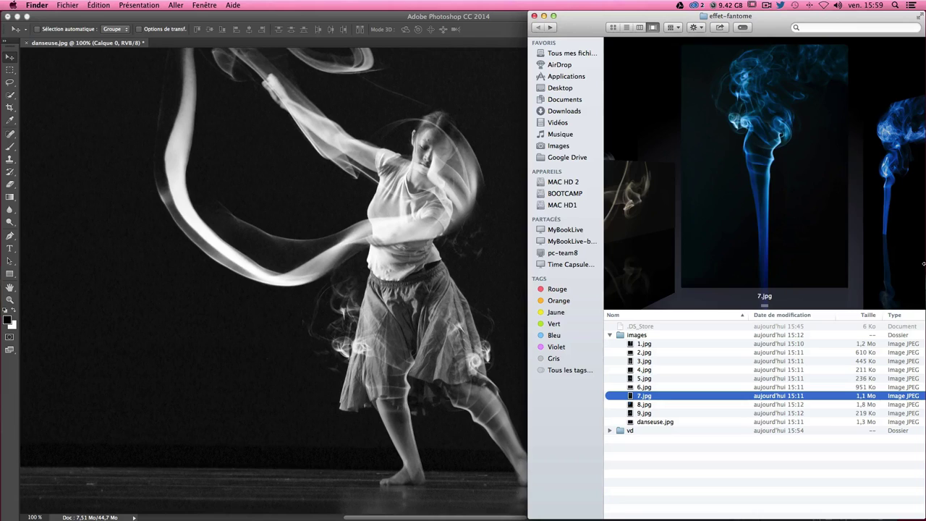
{"action": "key", "text": "Down"}
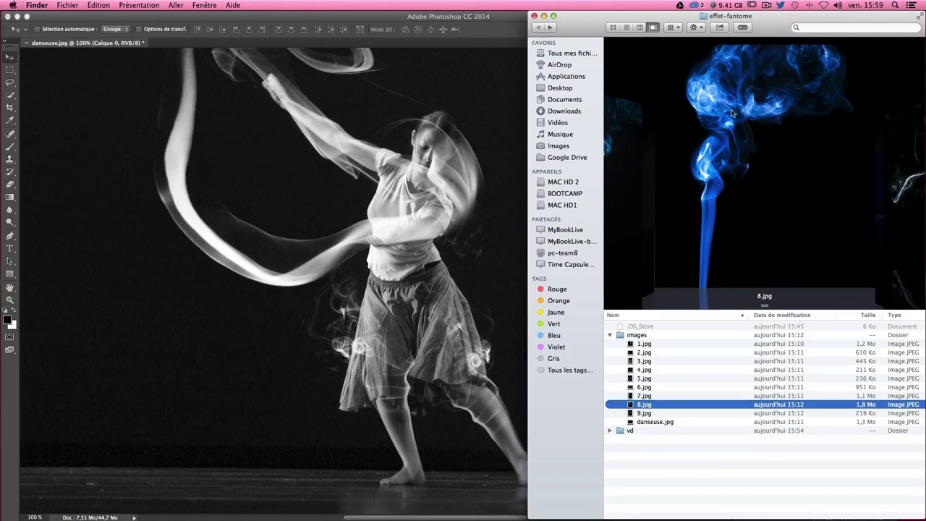
{"action": "key", "text": "Up"}
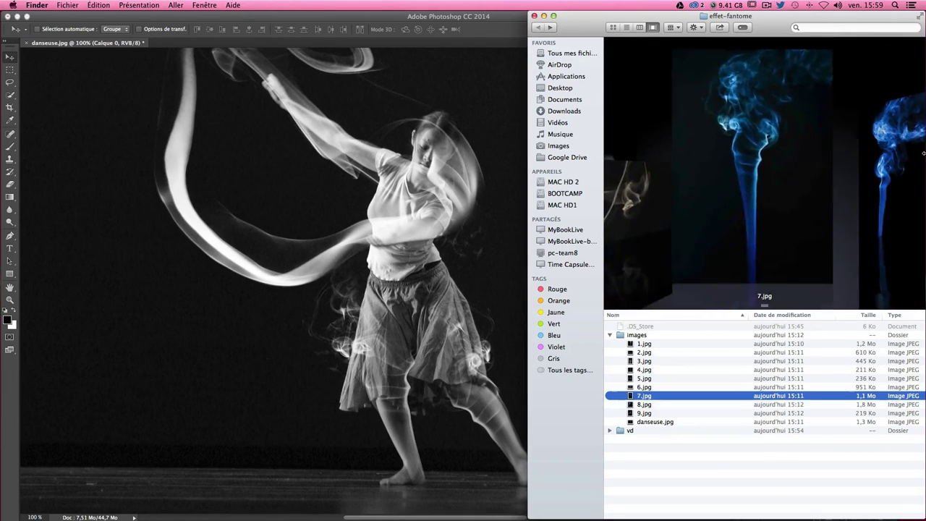
{"action": "key", "text": "Up"}
{"action": "key", "text": "Up"}
{"action": "key", "text": "Up"}
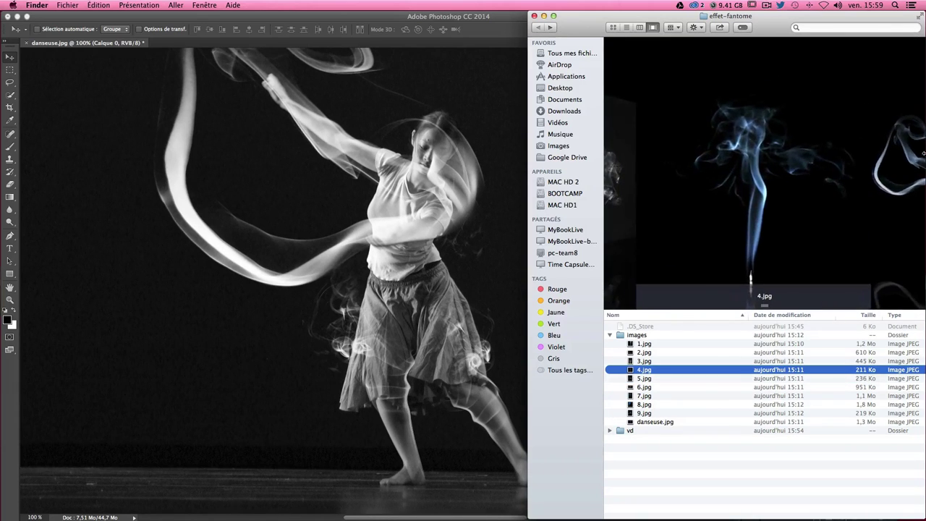
{"action": "key", "text": "Up"}
{"action": "key", "text": "Up"}
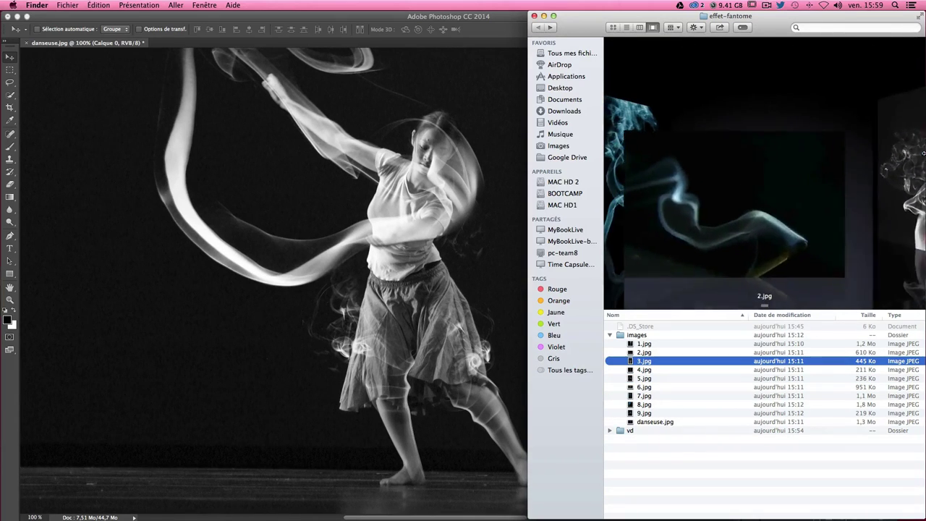
{"action": "key", "text": "Up"}
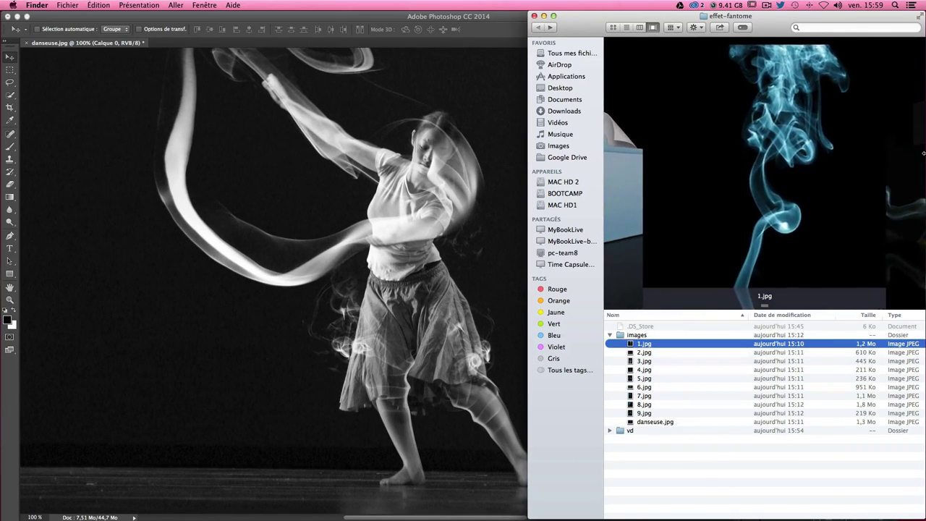
{"action": "key", "text": "Down"}
{"action": "key", "text": "Down"}
{"action": "key", "text": "Down"}
{"action": "key", "text": "Down"}
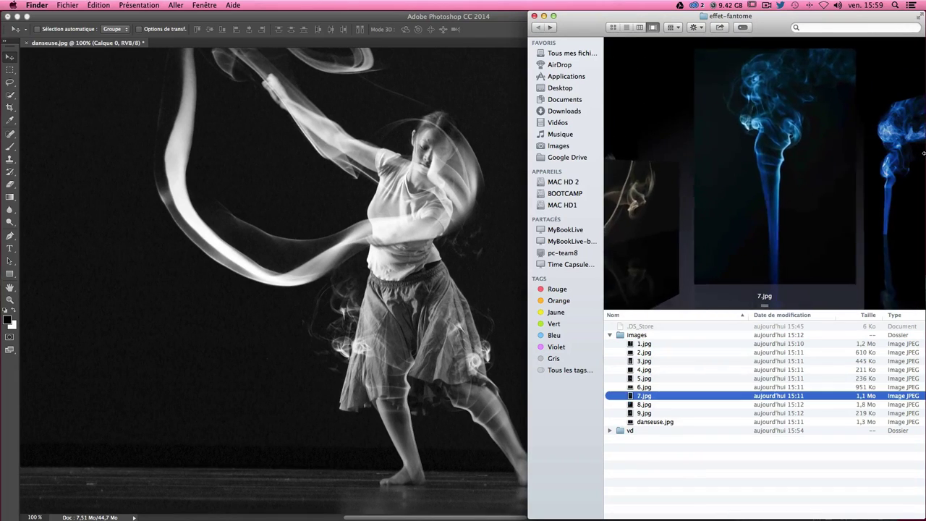
{"action": "key", "text": "Down"}
{"action": "key", "text": "Down"}
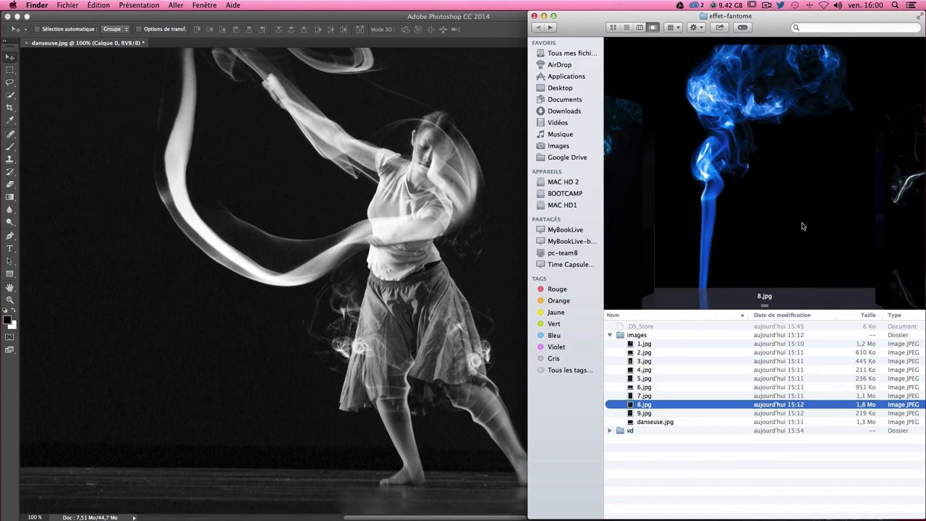
Step: Place 8.jpg into the dancer document and rasterize the new layer 8
{"action": "left_click_drag", "start_coordinate": [640, 401], "coordinate": [293, 176]}
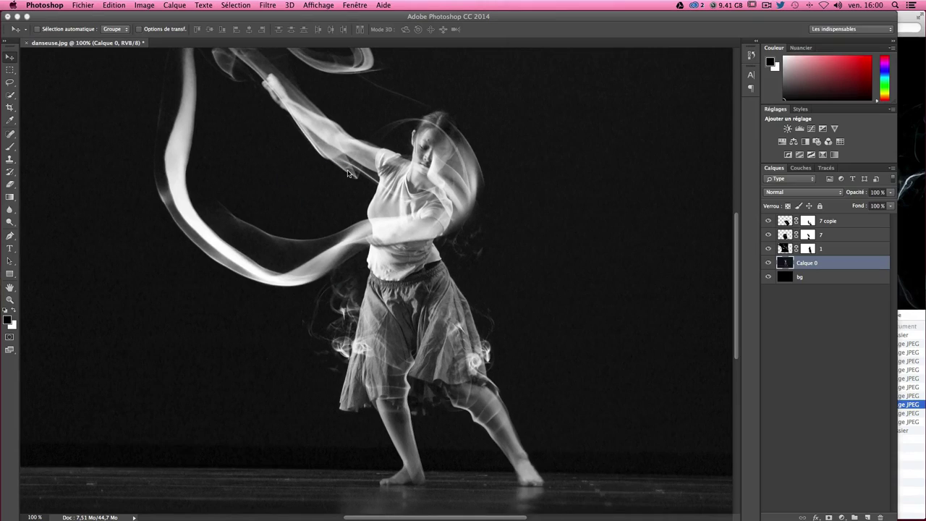
{"action": "key", "text": "Return"}
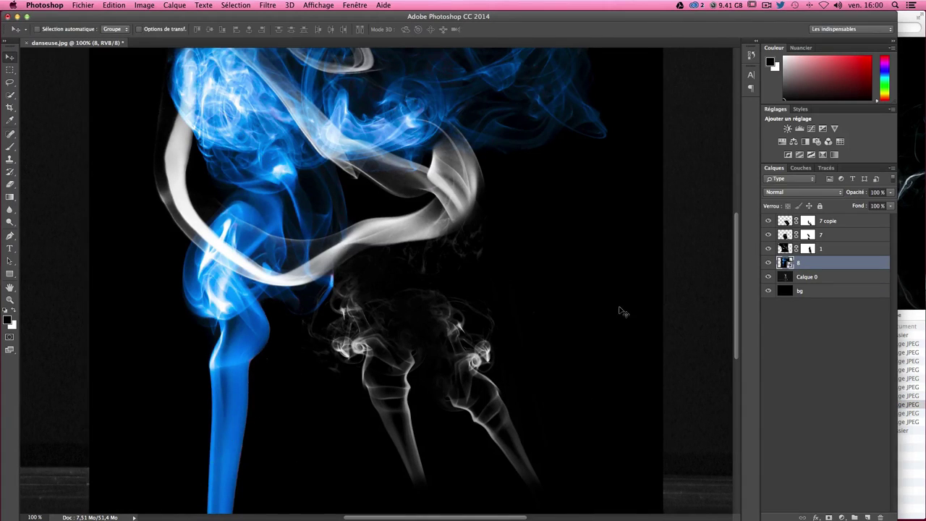
{"action": "right_click", "coordinate": [816, 266]}
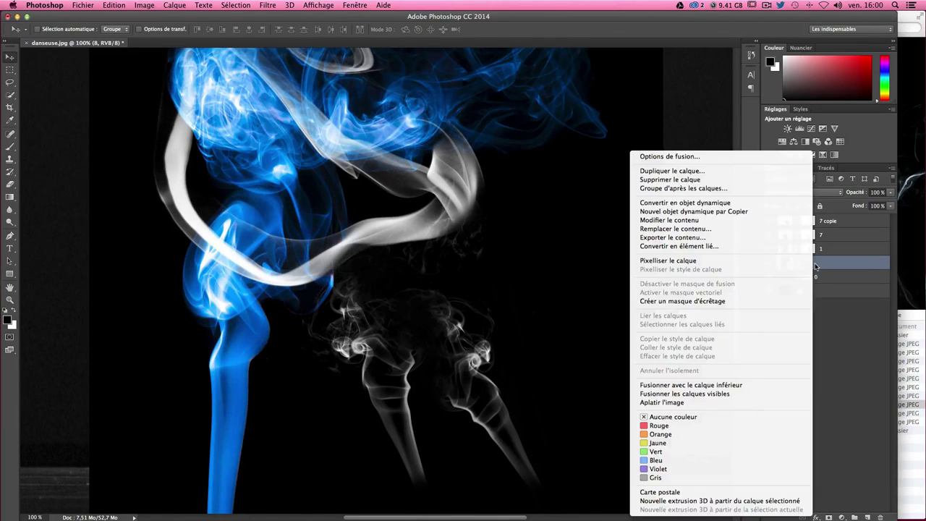
{"action": "left_click", "coordinate": [698, 261]}
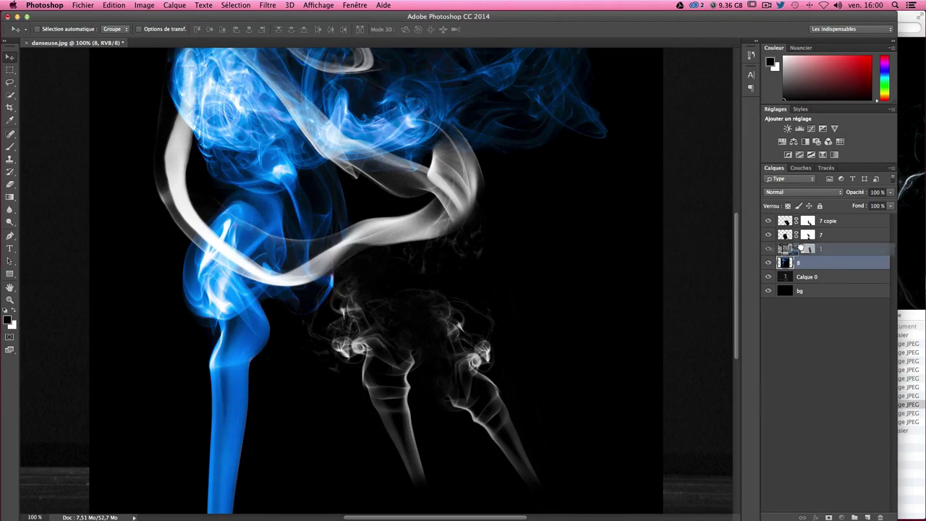
{"action": "scroll", "coordinate": [472, 279], "scroll_direction": "up", "scroll_amount": 2}
{"action": "scroll", "coordinate": [471, 281], "scroll_direction": "up", "scroll_amount": 3}
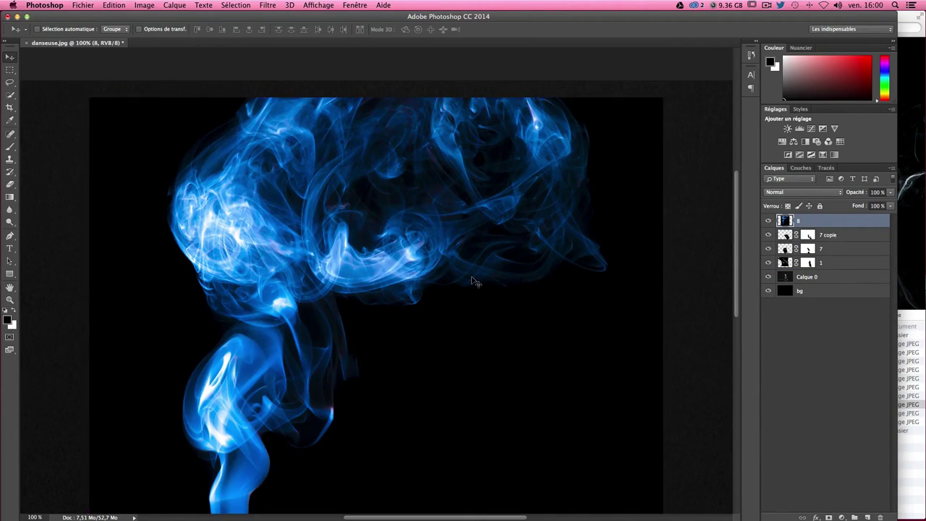
Step: Desaturate layer 8 to grey and set its blend mode to Superposition
{"action": "key", "text": "ctrl+shift+u"}
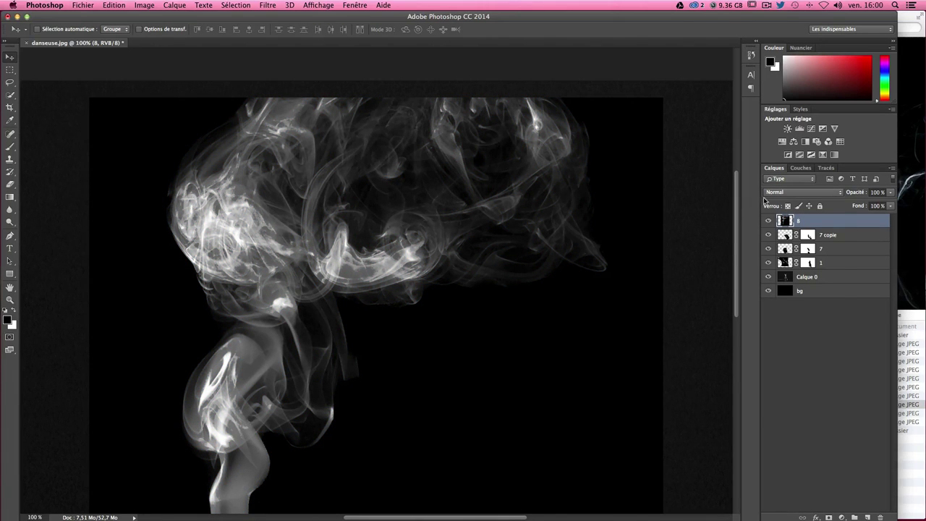
{"action": "left_click", "coordinate": [769, 191]}
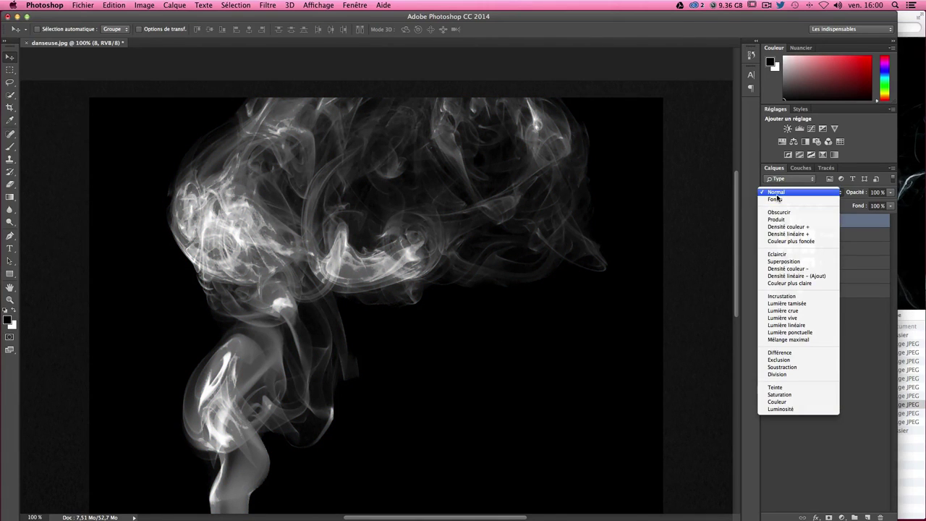
{"action": "left_click", "coordinate": [788, 262]}
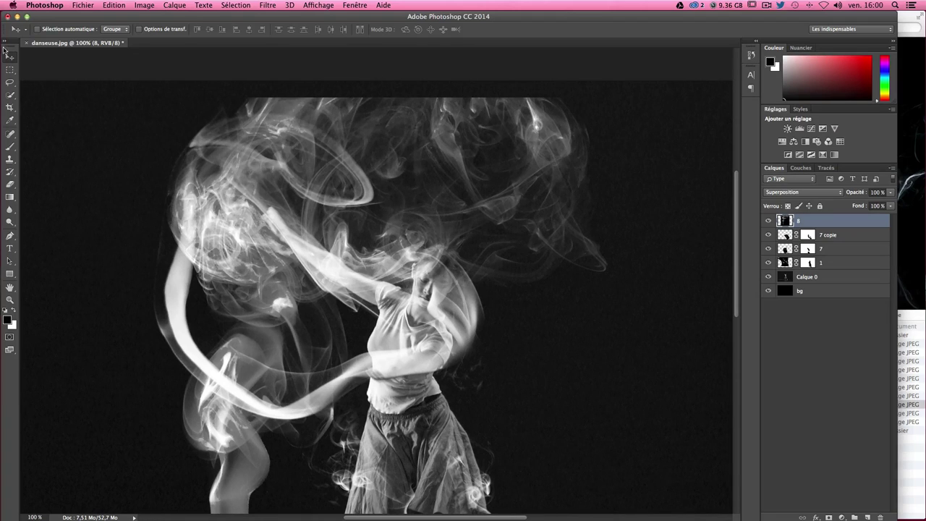
Step: Free-transform smoke layer 8, shrinking it to about 41% and moving it toward the dancer's head
{"action": "key", "text": "ctrl+t"}
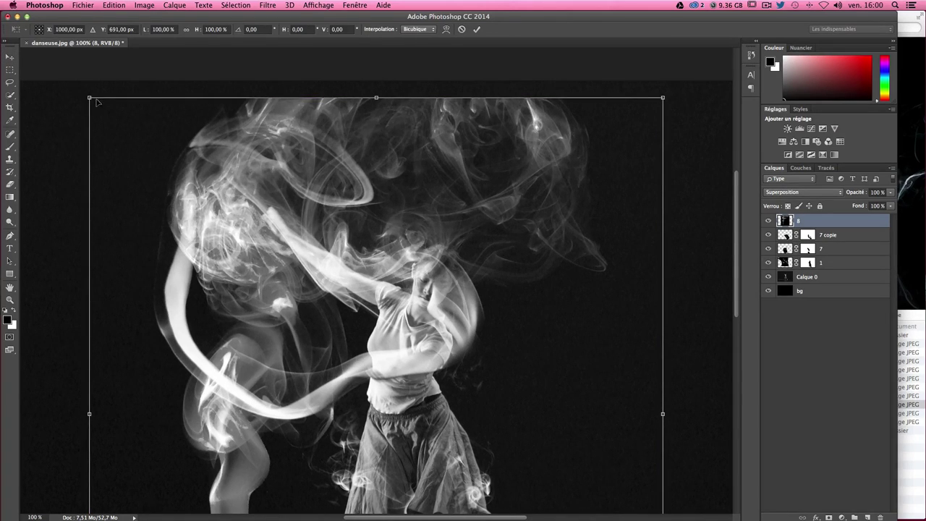
{"action": "left_click_drag", "start_coordinate": [89, 97], "coordinate": [289, 318]}
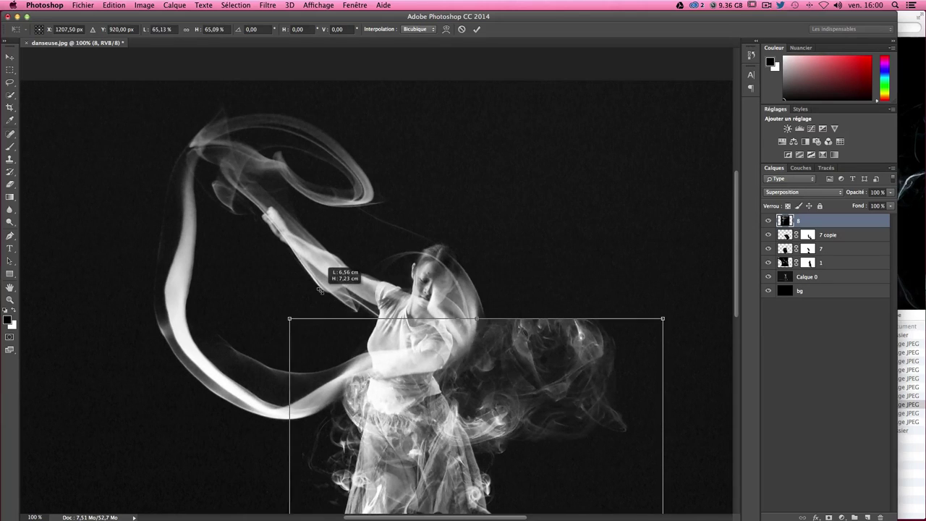
{"action": "mouse_move", "coordinate": [401, 422]}
{"action": "left_mouse_down"}
{"action": "mouse_move", "coordinate": [366, 175]}
{"action": "mouse_move", "coordinate": [370, 192]}
{"action": "mouse_move", "coordinate": [432, 230]}
{"action": "left_mouse_up"}
{"action": "mouse_move", "coordinate": [651, 125]}
{"action": "left_mouse_down"}
{"action": "mouse_move", "coordinate": [592, 199]}
{"action": "mouse_move", "coordinate": [507, 251]}
{"action": "mouse_move", "coordinate": [514, 275]}
{"action": "left_mouse_up"}
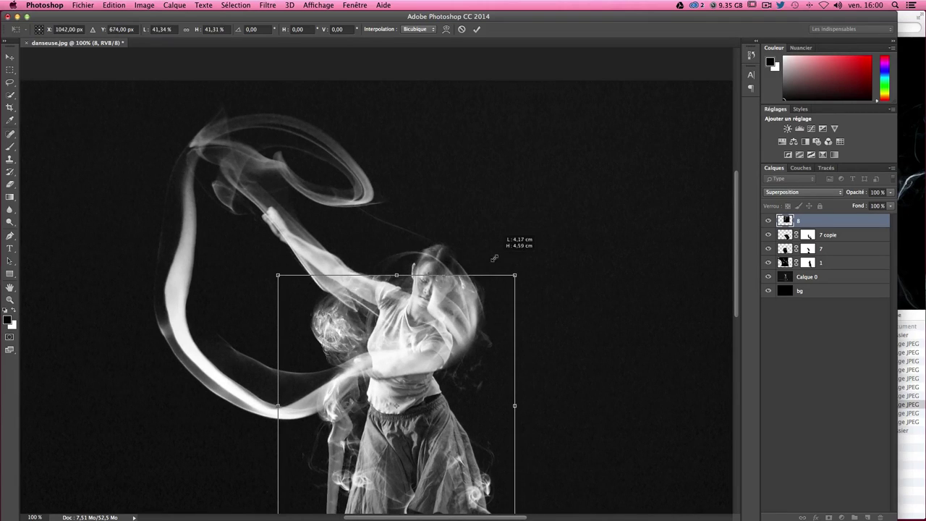
{"action": "mouse_move", "coordinate": [423, 326]}
{"action": "left_mouse_down"}
{"action": "mouse_move", "coordinate": [507, 272]}
{"action": "mouse_move", "coordinate": [512, 278]}
{"action": "mouse_move", "coordinate": [498, 290]}
{"action": "mouse_move", "coordinate": [514, 290]}
{"action": "mouse_move", "coordinate": [557, 185]}
{"action": "mouse_move", "coordinate": [571, 186]}
{"action": "left_mouse_up"}
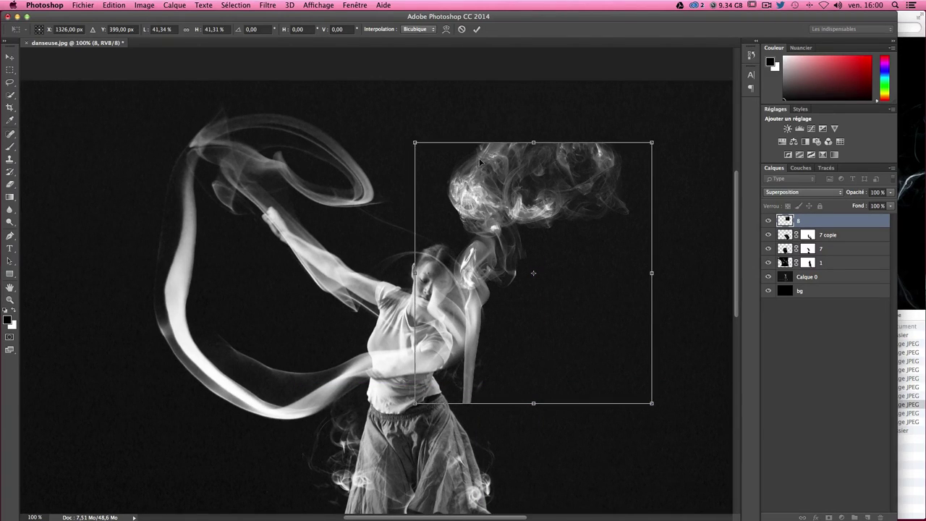
{"action": "left_click_drag", "start_coordinate": [480, 163], "coordinate": [443, 241]}
Step: Tilt the smoke about 6.7° clockwise, narrow it horizontally, and commit the transform
{"action": "left_click_drag", "start_coordinate": [689, 218], "coordinate": [704, 242]}
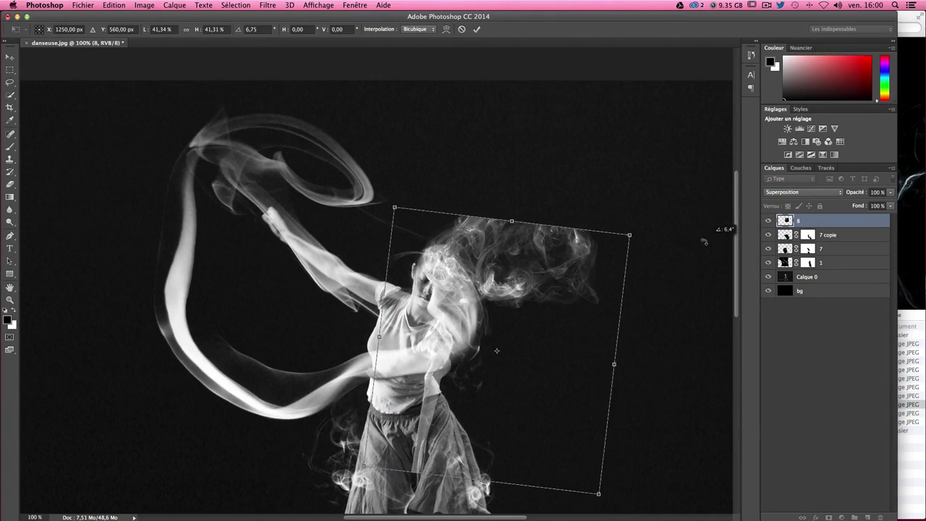
{"action": "left_click_drag", "start_coordinate": [522, 264], "coordinate": [505, 280]}
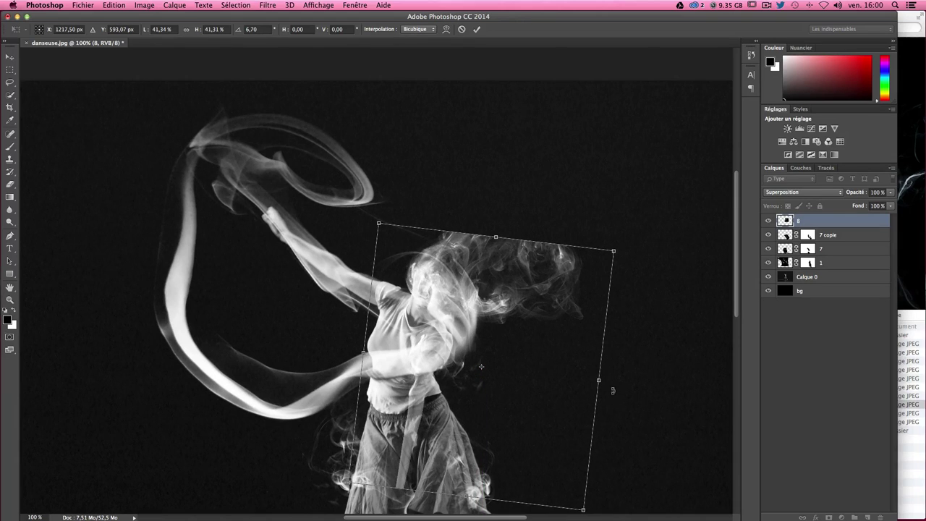
{"action": "left_click_drag", "start_coordinate": [600, 381], "coordinate": [557, 375]}
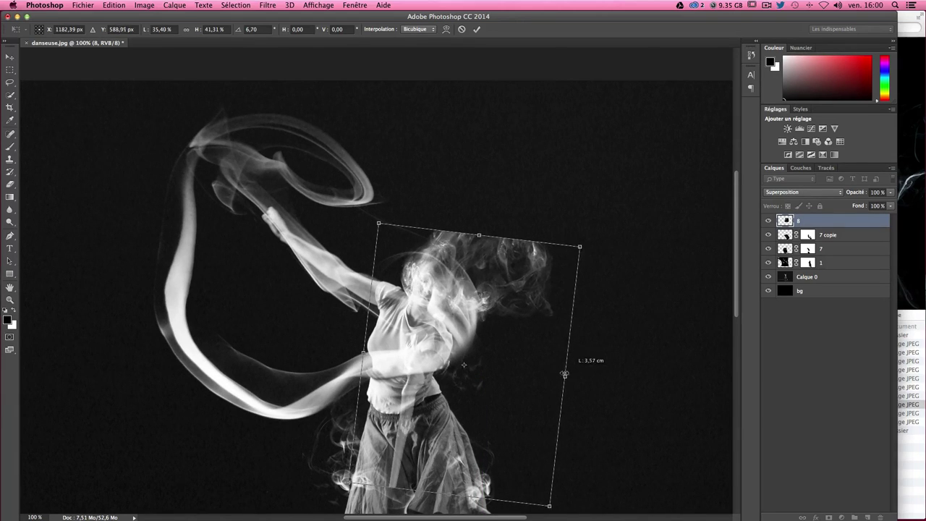
{"action": "left_click_drag", "start_coordinate": [489, 315], "coordinate": [502, 316]}
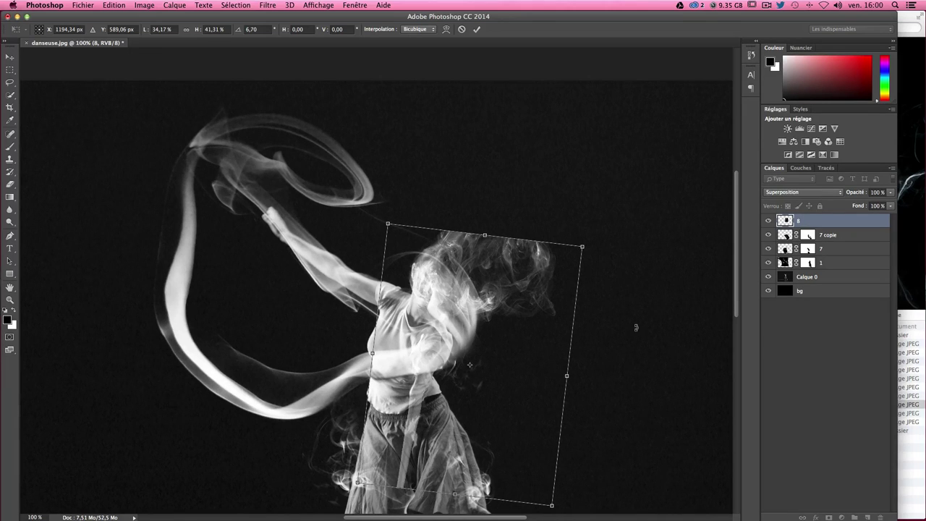
{"action": "key", "text": "Return"}
{"action": "scroll", "coordinate": [632, 328], "scroll_direction": "down", "scroll_amount": 2}
{"action": "scroll", "coordinate": [632, 328], "scroll_direction": "down", "scroll_amount": 3}
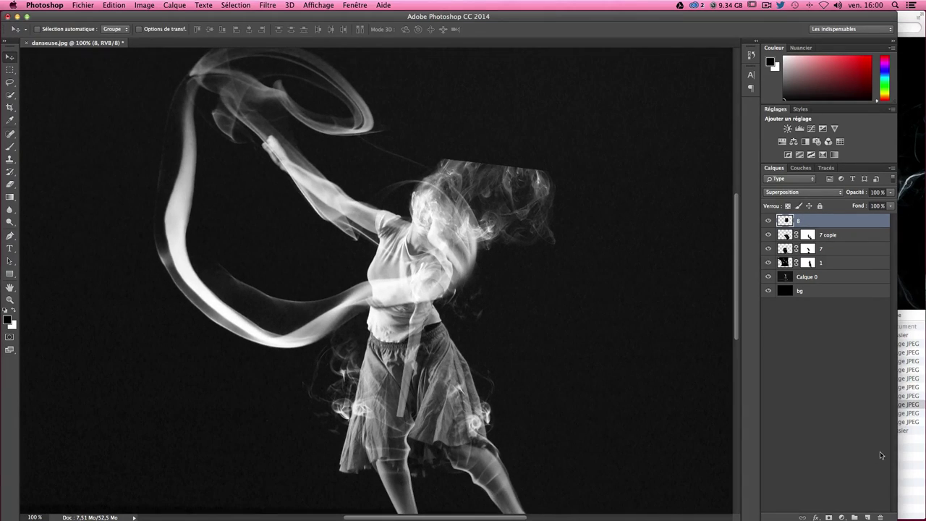
Step: Add a layer mask to layer 8 and brush away the smoke's hard top edge
{"action": "left_click", "coordinate": [829, 517]}
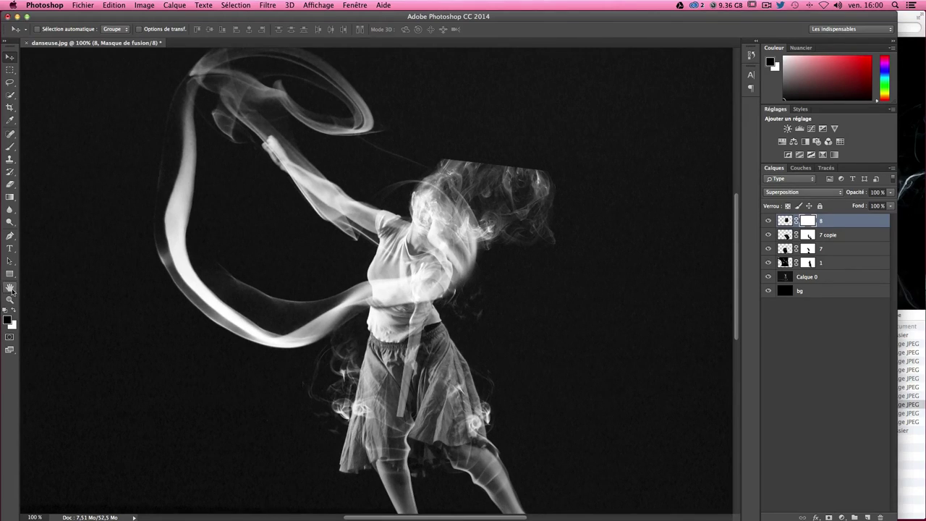
{"action": "key", "text": "p"}
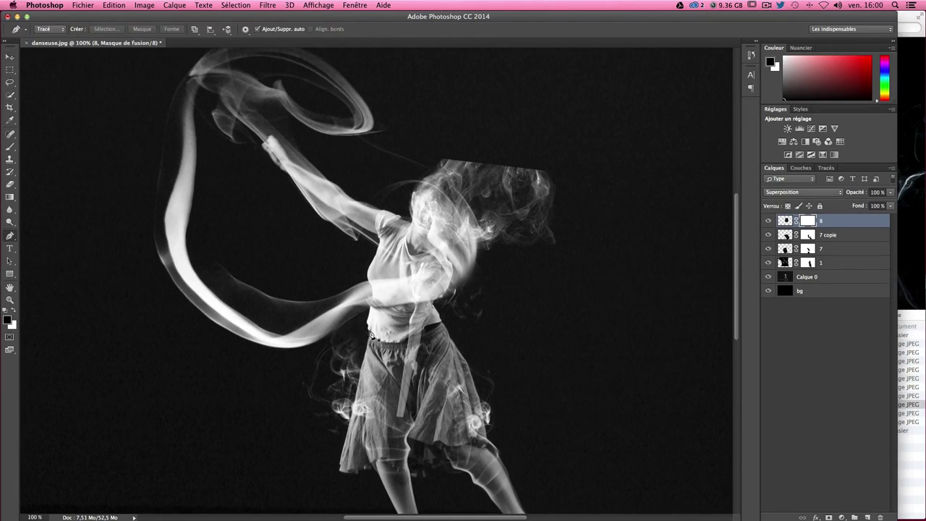
{"action": "left_click", "coordinate": [11, 147]}
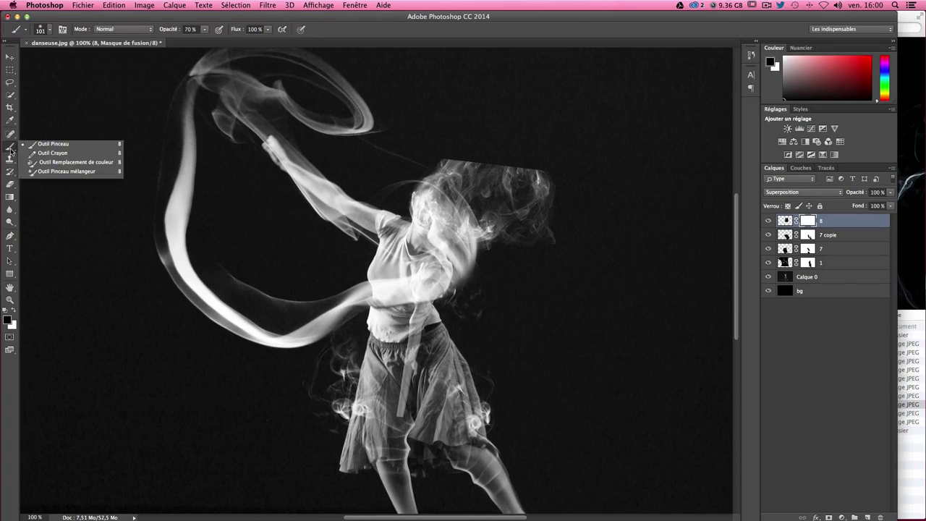
{"action": "left_click", "coordinate": [10, 147]}
{"action": "left_click", "coordinate": [88, 147]}
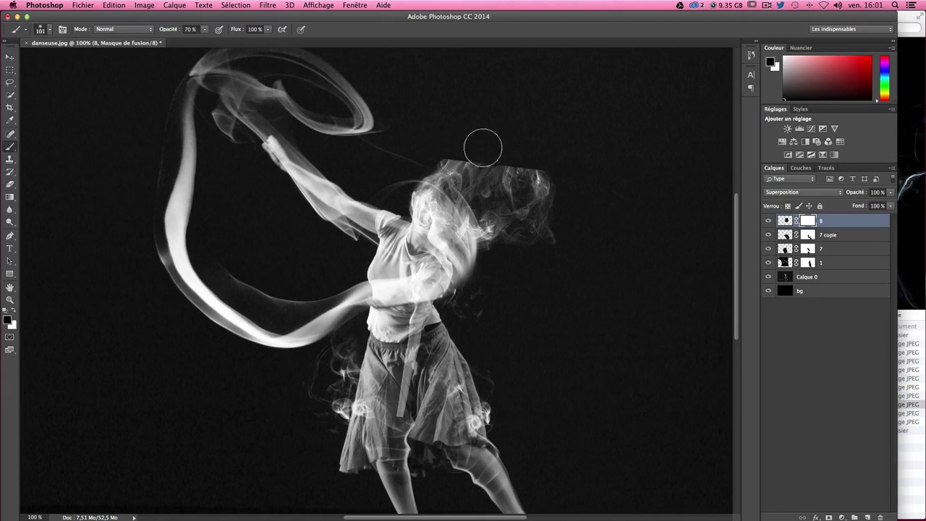
{"action": "mouse_move", "coordinate": [482, 145]}
{"action": "left_mouse_down"}
{"action": "mouse_move", "coordinate": [436, 149]}
{"action": "mouse_move", "coordinate": [511, 155]}
{"action": "mouse_move", "coordinate": [509, 184]}
{"action": "mouse_move", "coordinate": [544, 207]}
{"action": "mouse_move", "coordinate": [517, 157]}
{"action": "mouse_move", "coordinate": [554, 253]}
{"action": "mouse_move", "coordinate": [514, 253]}
{"action": "mouse_move", "coordinate": [523, 207]}
{"action": "mouse_move", "coordinate": [496, 254]}
{"action": "mouse_move", "coordinate": [519, 207]}
{"action": "mouse_move", "coordinate": [509, 256]}
{"action": "mouse_move", "coordinate": [502, 211]}
{"action": "mouse_move", "coordinate": [518, 243]}
{"action": "left_mouse_up"}
{"action": "left_click", "coordinate": [10, 56]}
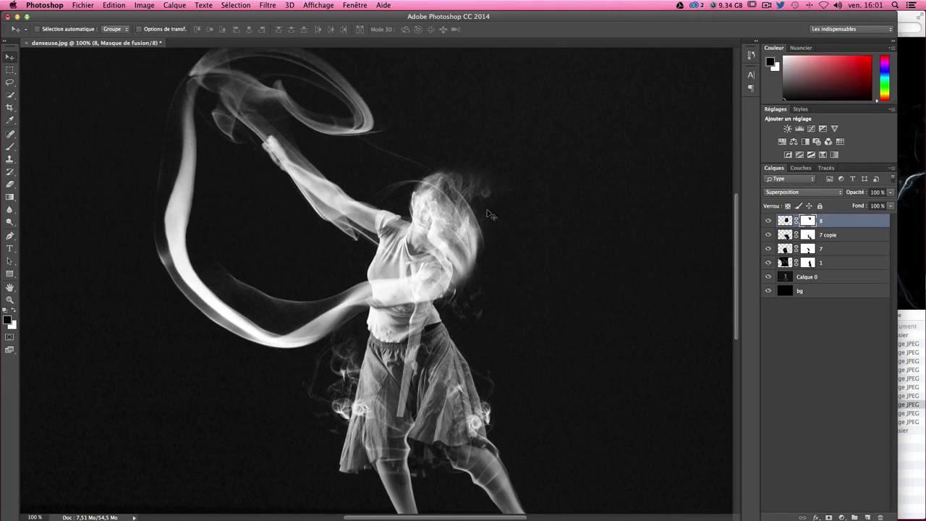
Step: Put smoke layer 8 into Déformation warp mode, after cancelling an accidental horizontal flip
{"action": "left_click_drag", "start_coordinate": [490, 214], "coordinate": [489, 214]}
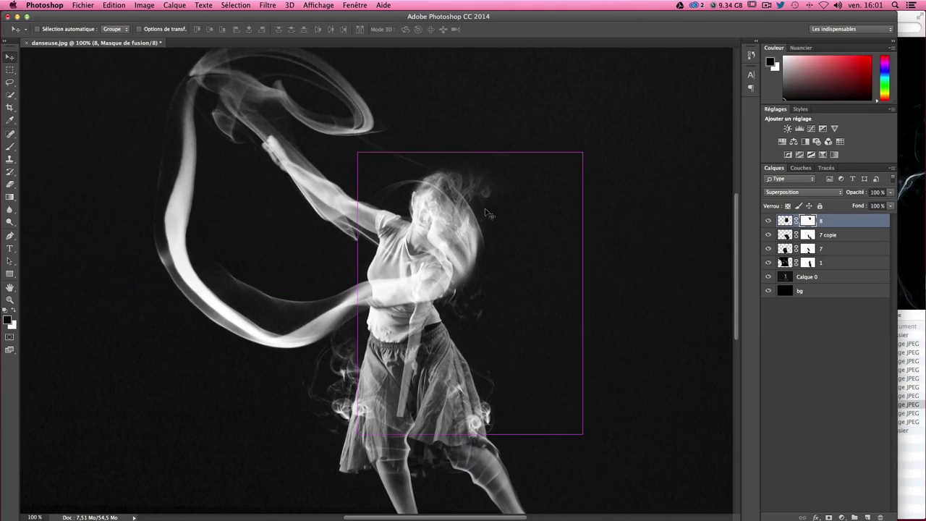
{"action": "key", "text": "ctrl+t"}
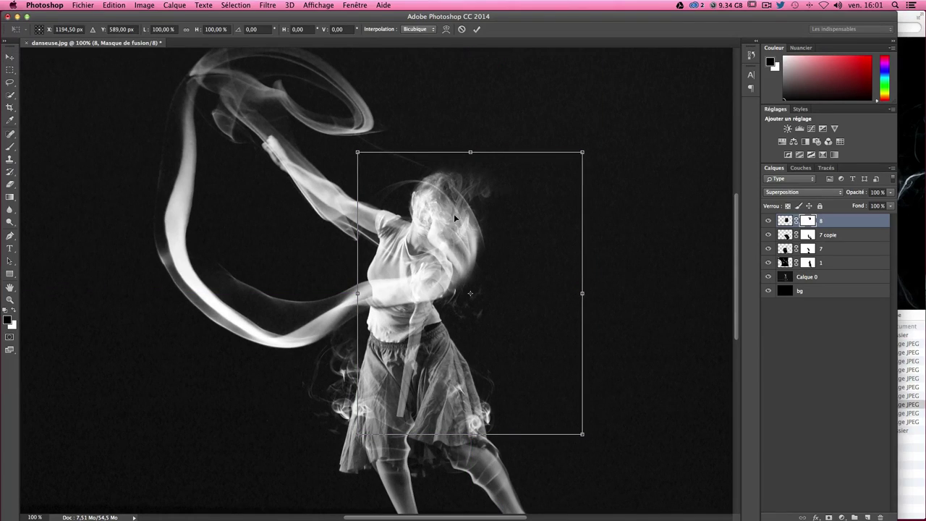
{"action": "right_click", "coordinate": [479, 210]}
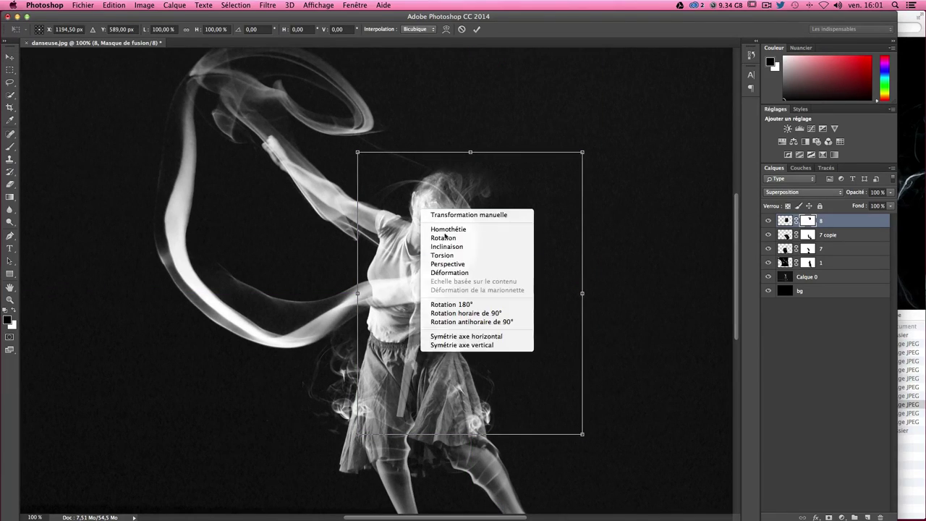
{"action": "left_click", "coordinate": [449, 393]}
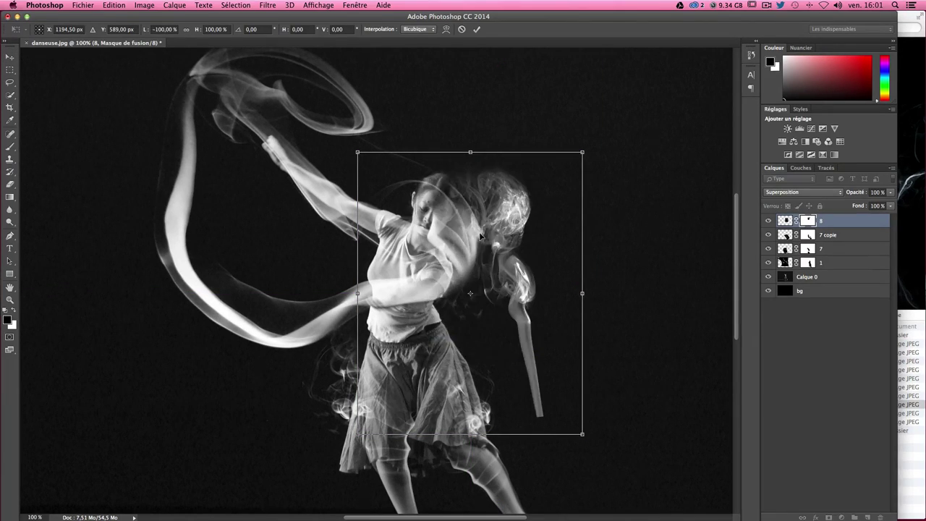
{"action": "key", "text": "Escape"}
{"action": "key", "text": "ctrl+t"}
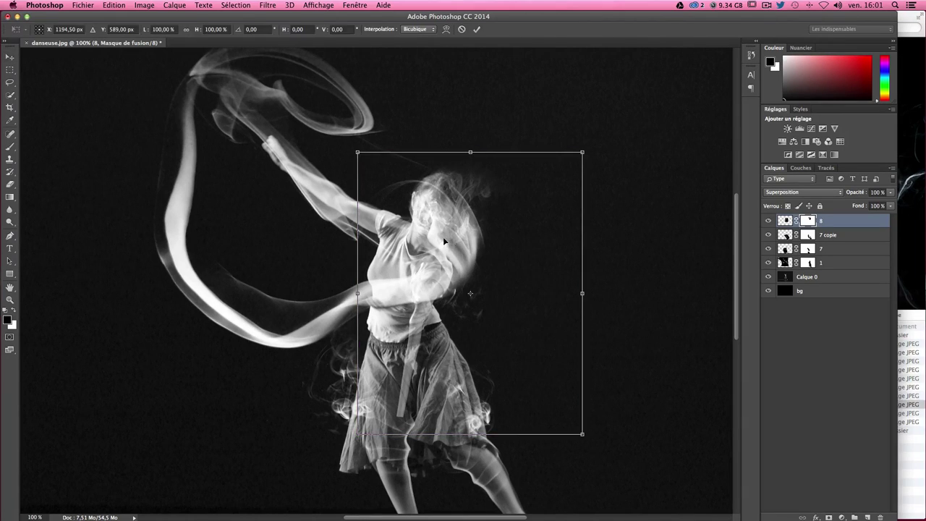
{"action": "right_click", "coordinate": [443, 237]}
{"action": "left_click", "coordinate": [483, 300]}
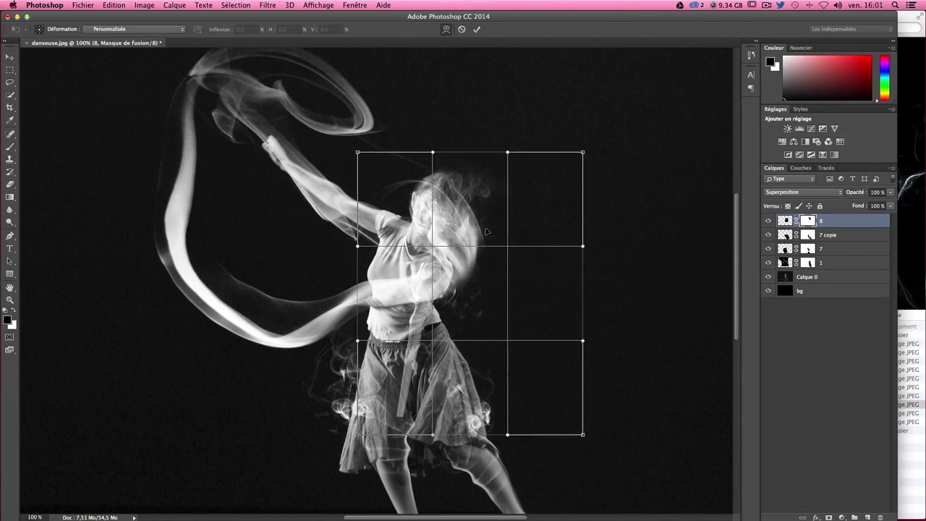
Step: Pull the warp's right side and corners inward to wrap the smoke around the head
{"action": "left_click_drag", "start_coordinate": [582, 247], "coordinate": [568, 246]}
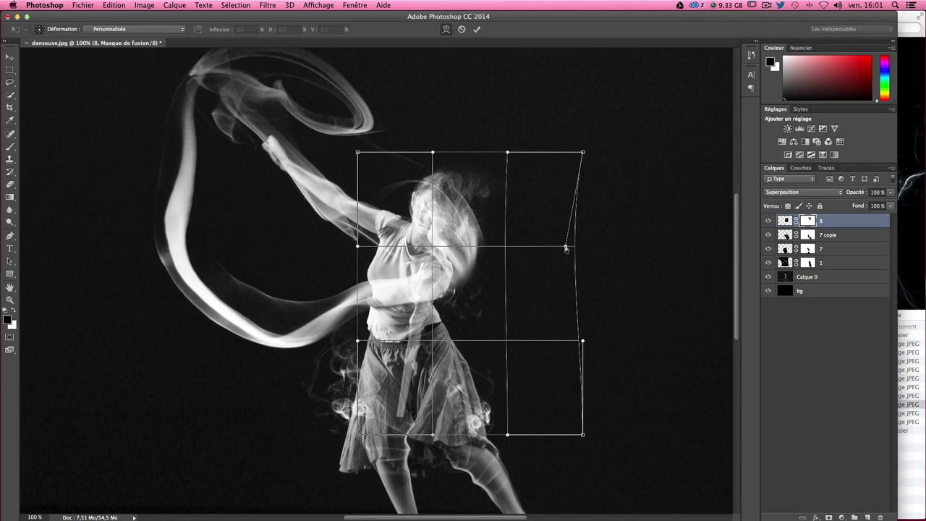
{"action": "left_click_drag", "start_coordinate": [582, 434], "coordinate": [530, 446]}
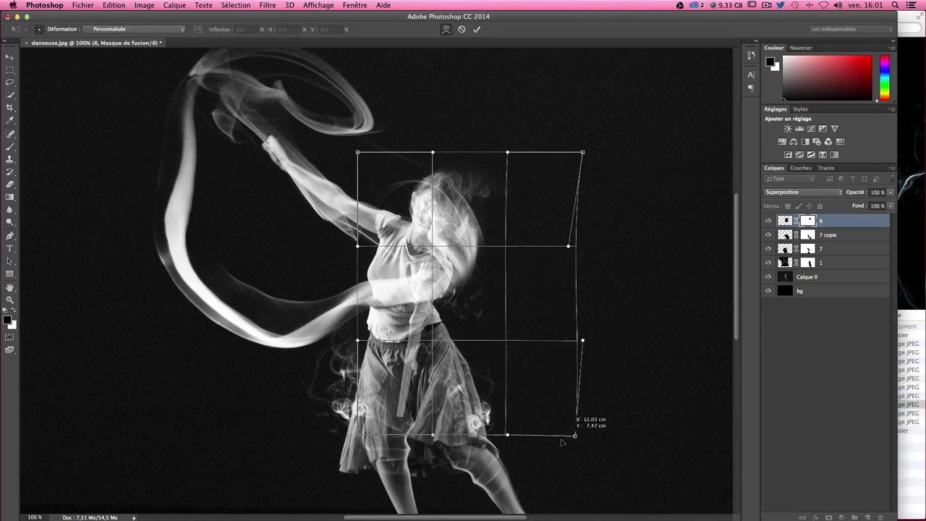
{"action": "left_click_drag", "start_coordinate": [360, 158], "coordinate": [389, 157]}
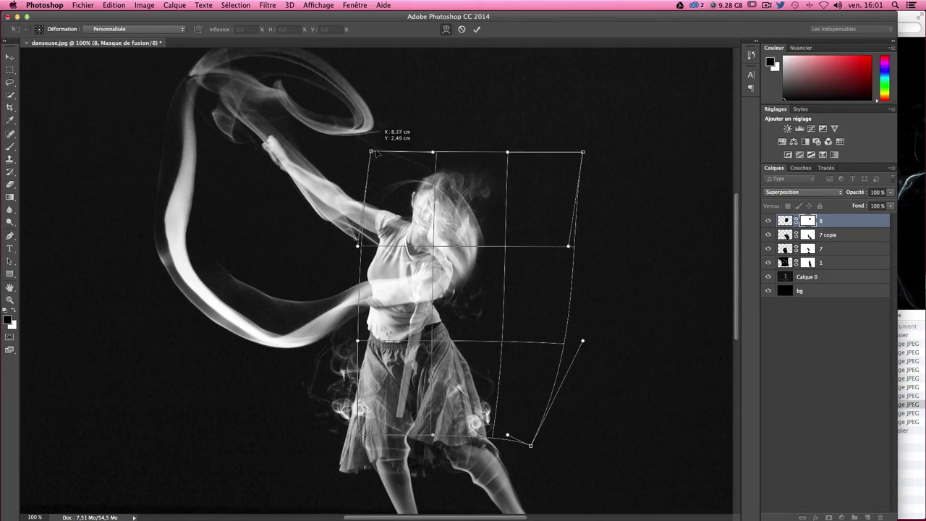
{"action": "left_click_drag", "start_coordinate": [356, 436], "coordinate": [313, 433]}
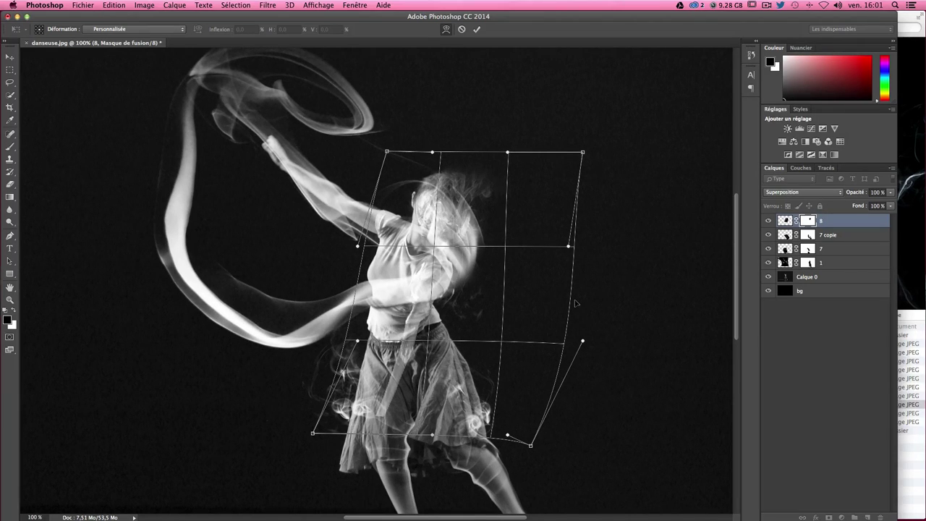
{"action": "left_click_drag", "start_coordinate": [572, 250], "coordinate": [538, 248]}
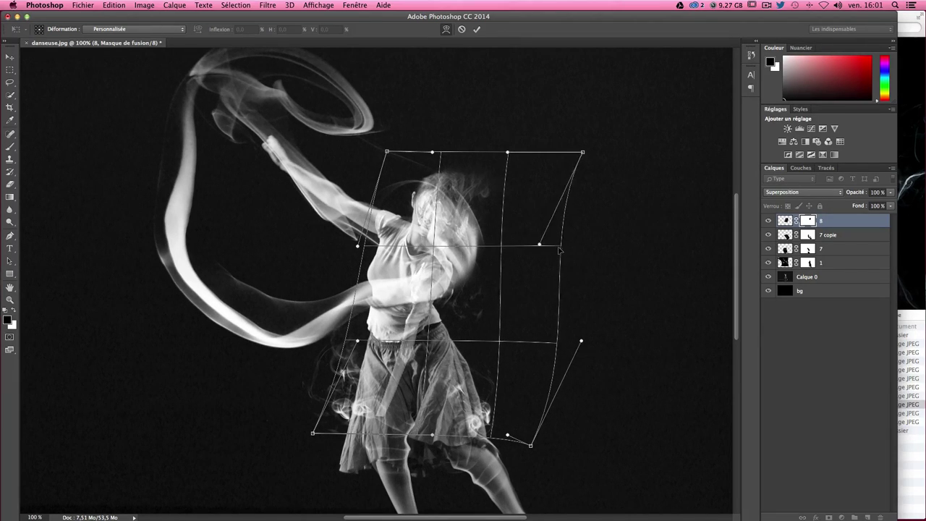
{"action": "mouse_move", "coordinate": [584, 154]}
{"action": "left_mouse_down"}
{"action": "mouse_move", "coordinate": [569, 151]}
{"action": "mouse_move", "coordinate": [563, 160]}
{"action": "left_mouse_up"}
Step: Stretch the smoke's lower edges down over the skirt and legs, then commit and compare with undo
{"action": "left_click_drag", "start_coordinate": [387, 153], "coordinate": [378, 154]}
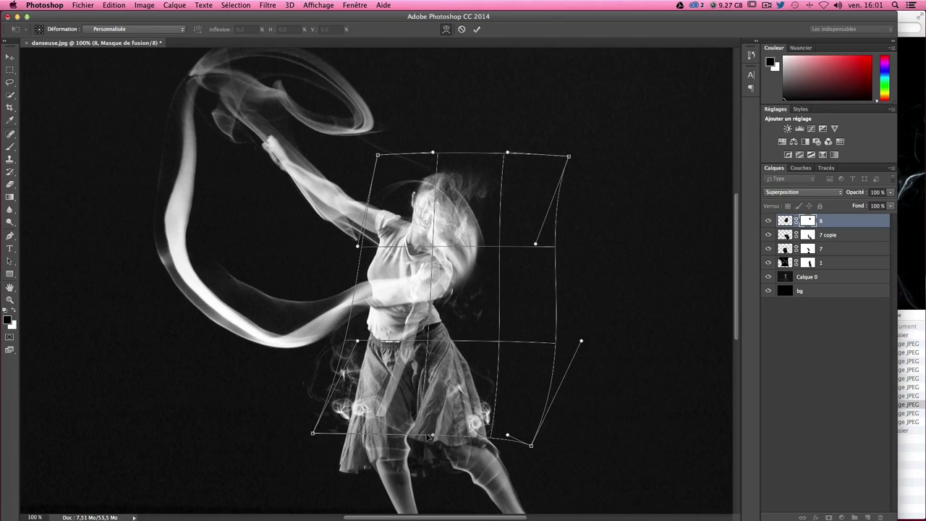
{"action": "left_click_drag", "start_coordinate": [429, 437], "coordinate": [379, 494]}
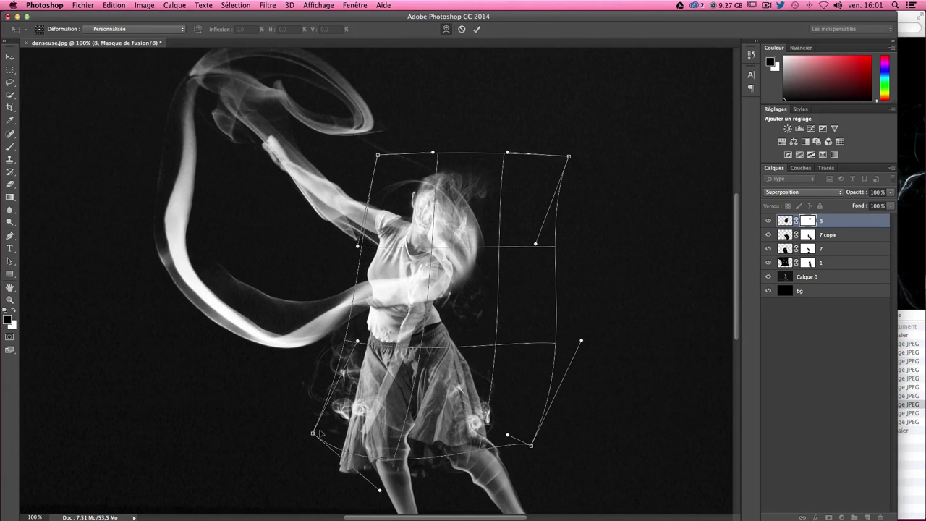
{"action": "left_click_drag", "start_coordinate": [313, 435], "coordinate": [232, 462]}
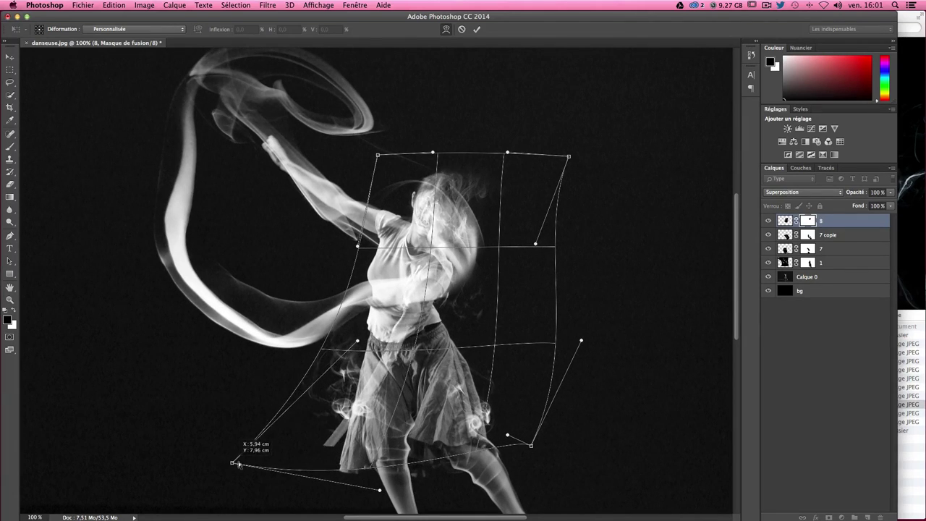
{"action": "left_click_drag", "start_coordinate": [532, 448], "coordinate": [485, 481]}
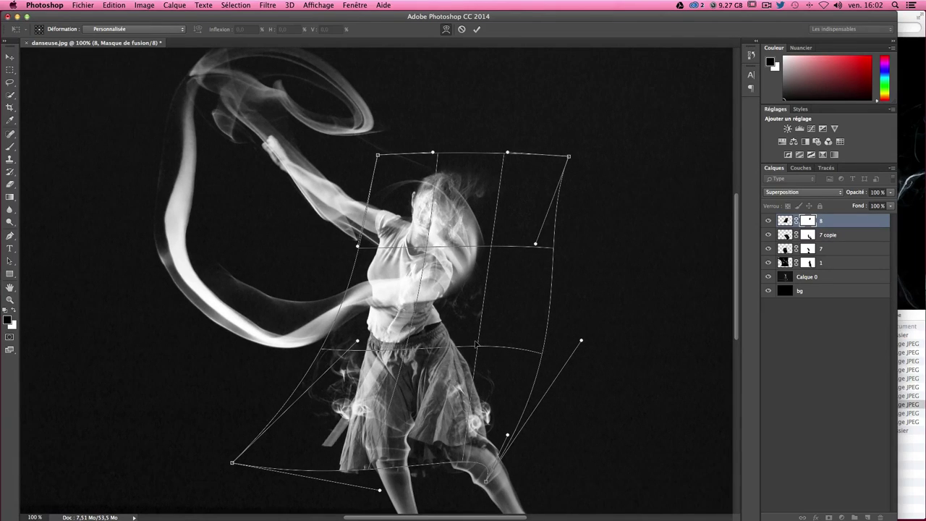
{"action": "key", "text": "Return"}
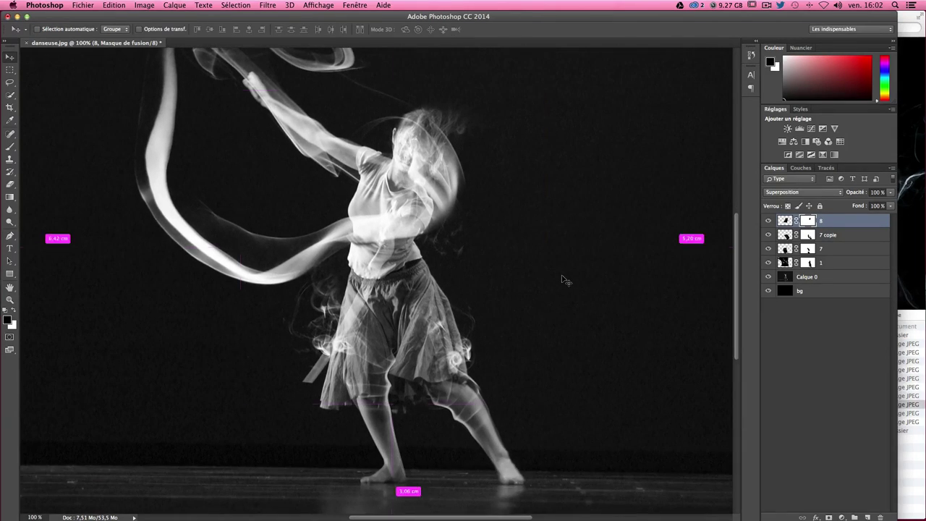
{"action": "key", "text": "ctrl+z"}
{"action": "key", "text": "ctrl+z"}
{"action": "key", "text": "ctrl+z"}
{"action": "key", "text": "ctrl+z"}
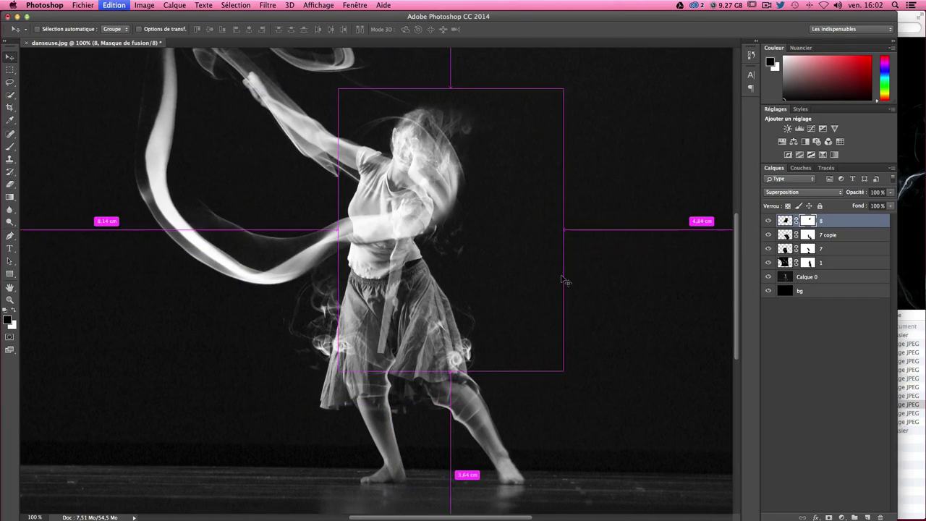
{"action": "key", "text": "ctrl+z"}
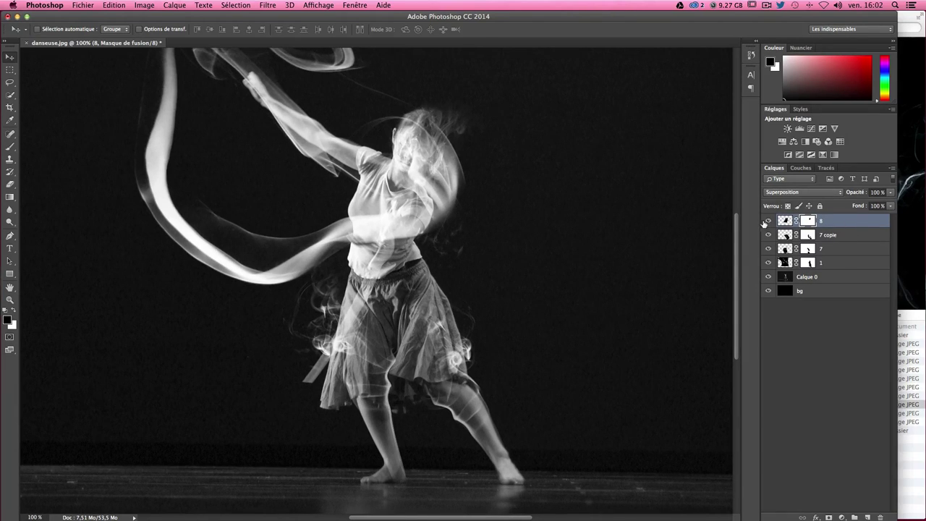
Step: Paint black on layer 8's mask from the skirt hem up to the waist
{"action": "key", "text": "ctrl+comma"}
{"action": "key", "text": "ctrl+comma"}
{"action": "key", "text": "ctrl+comma"}
{"action": "key", "text": "ctrl+comma"}
{"action": "key", "text": "b"}
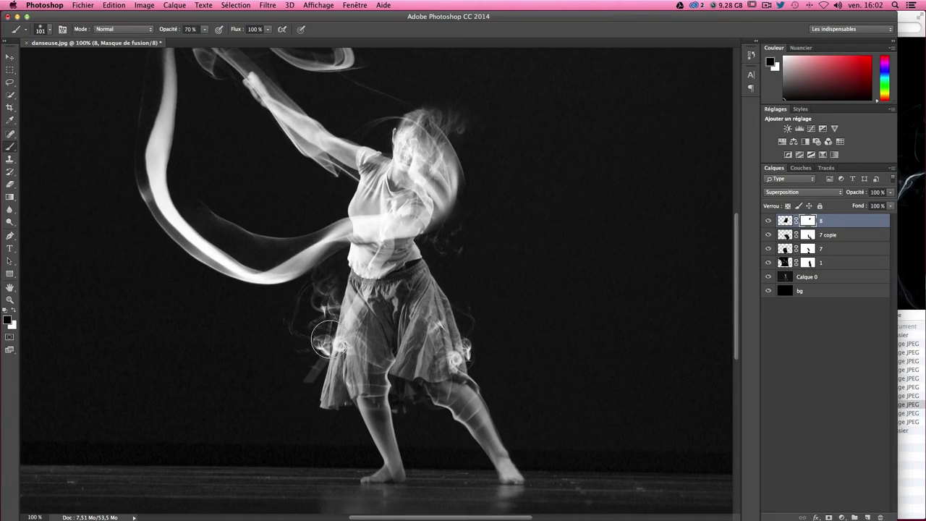
{"action": "left_click_drag", "start_coordinate": [304, 387], "coordinate": [383, 258]}
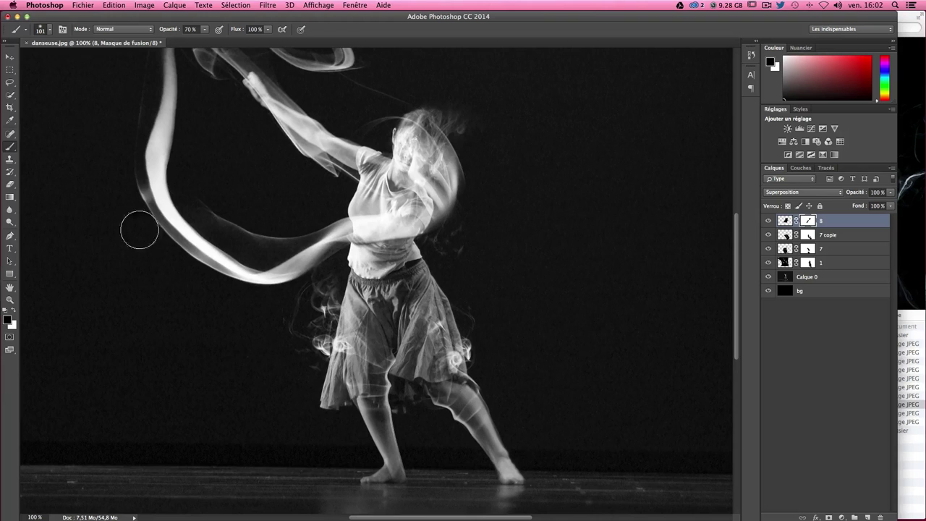
{"action": "left_click", "coordinate": [9, 58]}
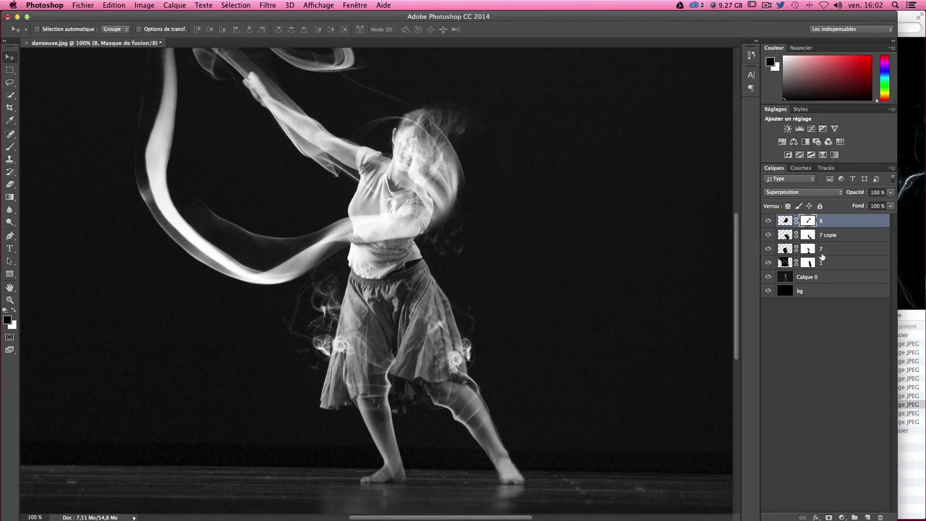
Step: Toggle Calque 0's visibility repeatedly to compare the smoke with and without the dancer
{"action": "left_click", "coordinate": [769, 278]}
{"action": "left_click", "coordinate": [769, 277]}
{"action": "left_click", "coordinate": [769, 277]}
{"action": "left_click", "coordinate": [769, 277]}
{"action": "left_click", "coordinate": [769, 277]}
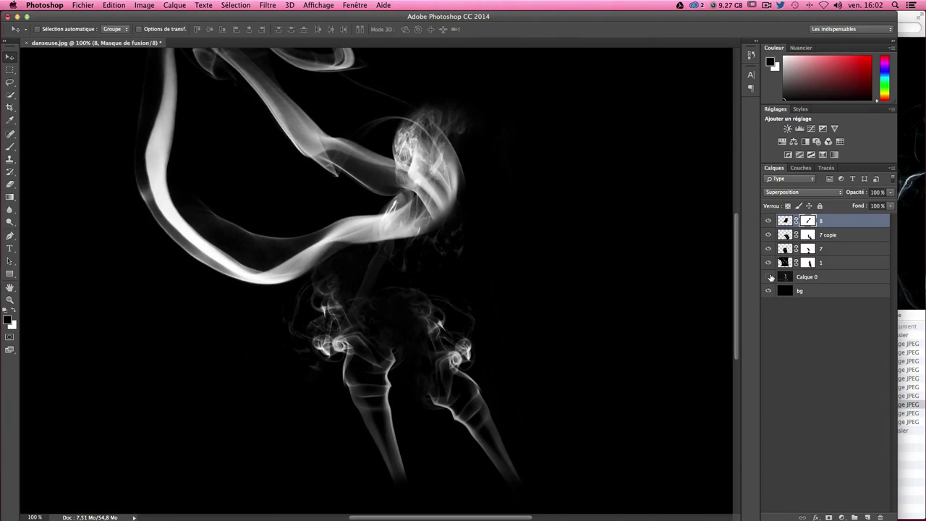
{"action": "left_click", "coordinate": [769, 278]}
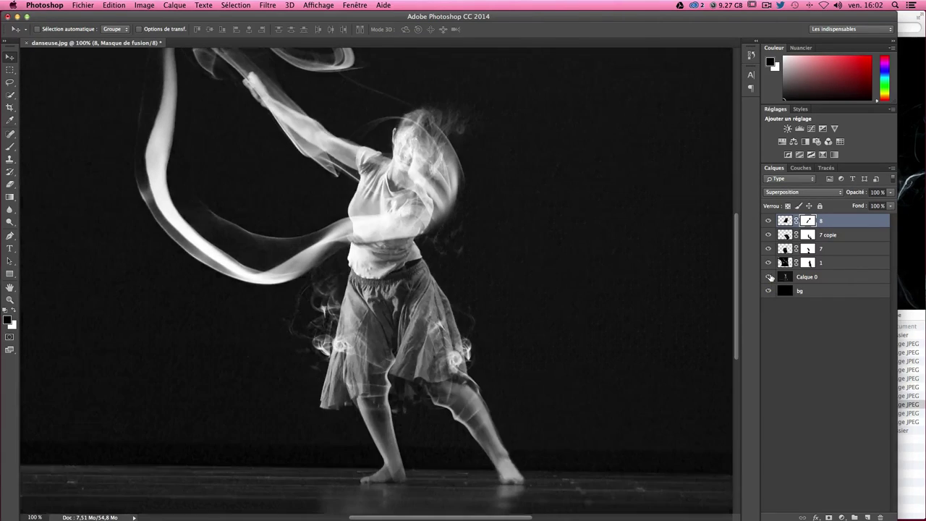
{"action": "left_click", "coordinate": [769, 278]}
{"action": "left_click", "coordinate": [769, 277]}
{"action": "left_click", "coordinate": [770, 277]}
{"action": "left_click", "coordinate": [769, 277]}
Step: Browse smoke images 1.jpg to 9.jpg in Cover Flow and drag 4.jpg onto the dancer canvas
{"action": "left_click", "coordinate": [923, 88]}
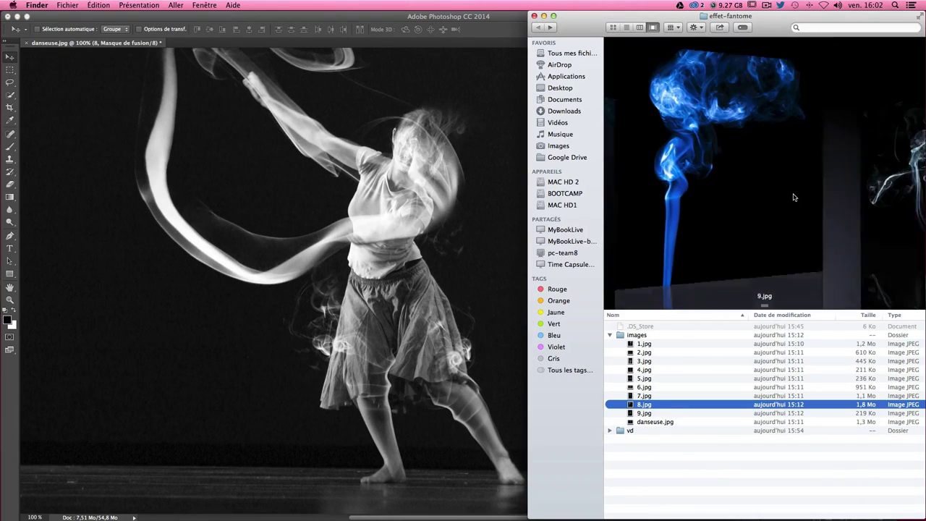
{"action": "key", "text": "Down"}
{"action": "key", "text": "Up"}
{"action": "key", "text": "Up"}
{"action": "key", "text": "Up"}
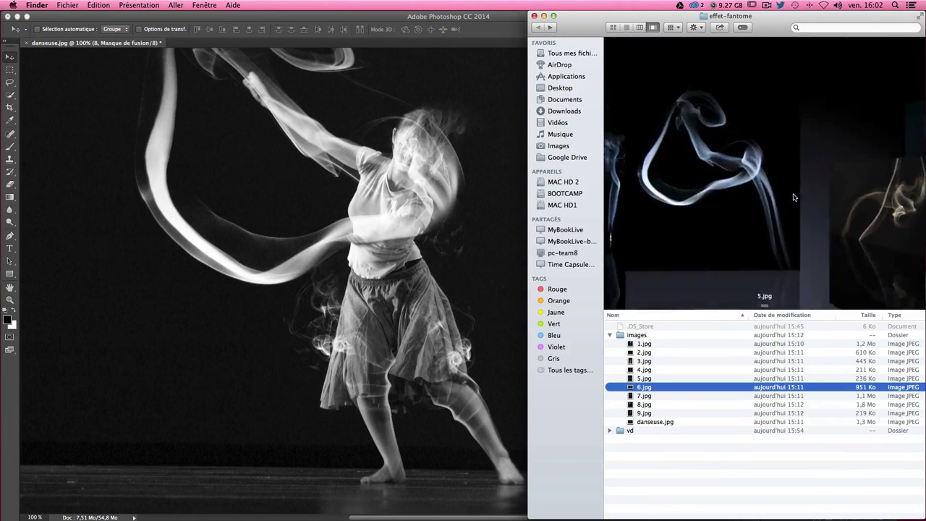
{"action": "key", "text": "Up"}
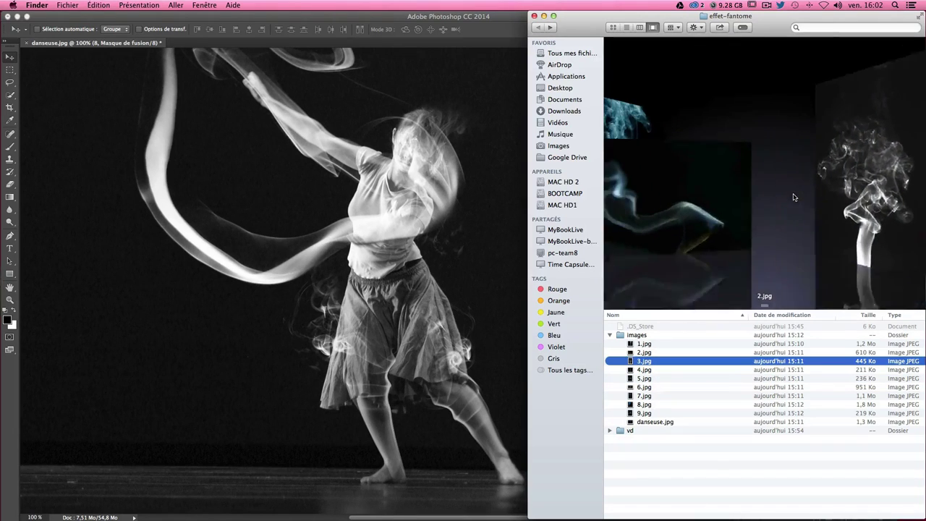
{"action": "key", "text": "Up"}
{"action": "key", "text": "Up"}
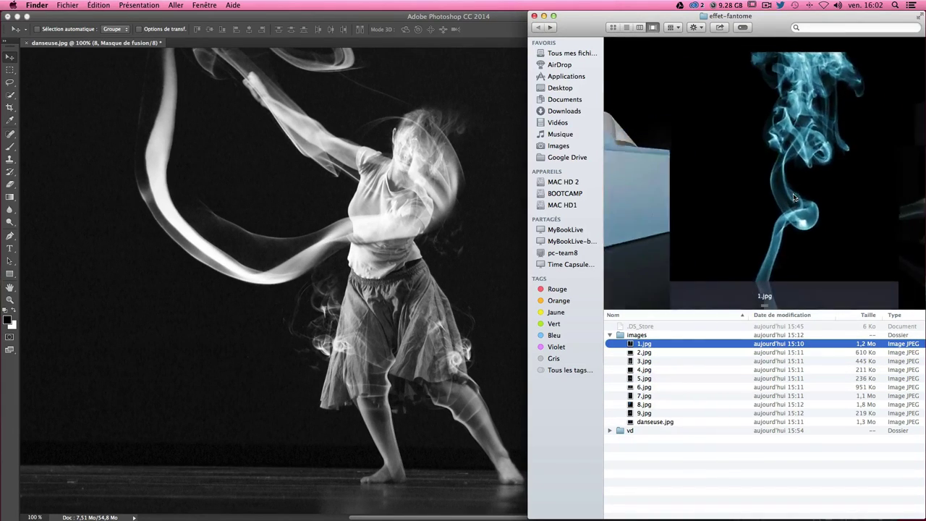
{"action": "key", "text": "Down"}
{"action": "key", "text": "Down"}
{"action": "key", "text": "Down"}
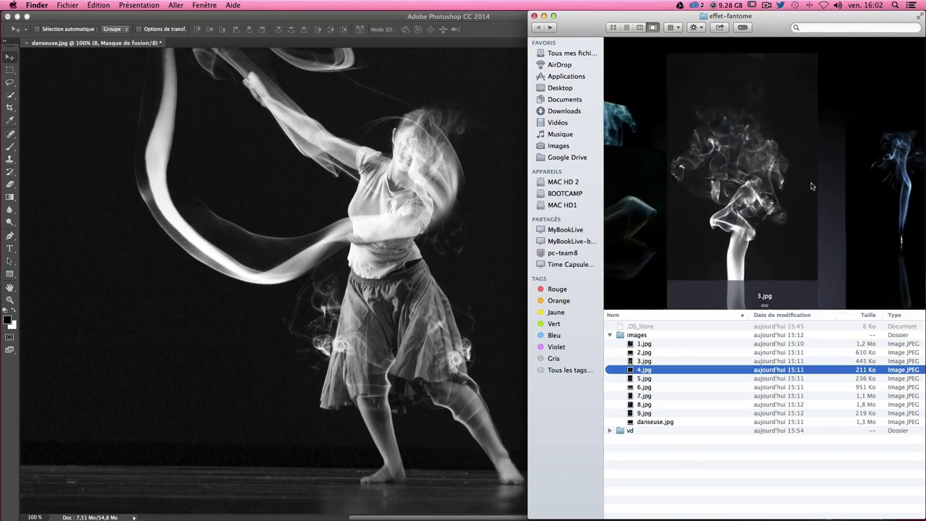
{"action": "key", "text": "Up"}
{"action": "key", "text": "Down"}
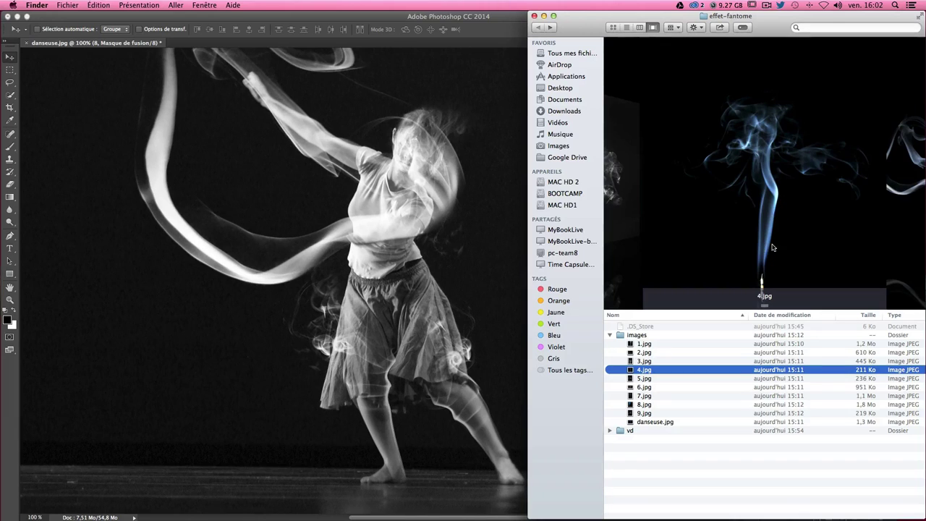
{"action": "left_click_drag", "start_coordinate": [632, 372], "coordinate": [340, 194]}
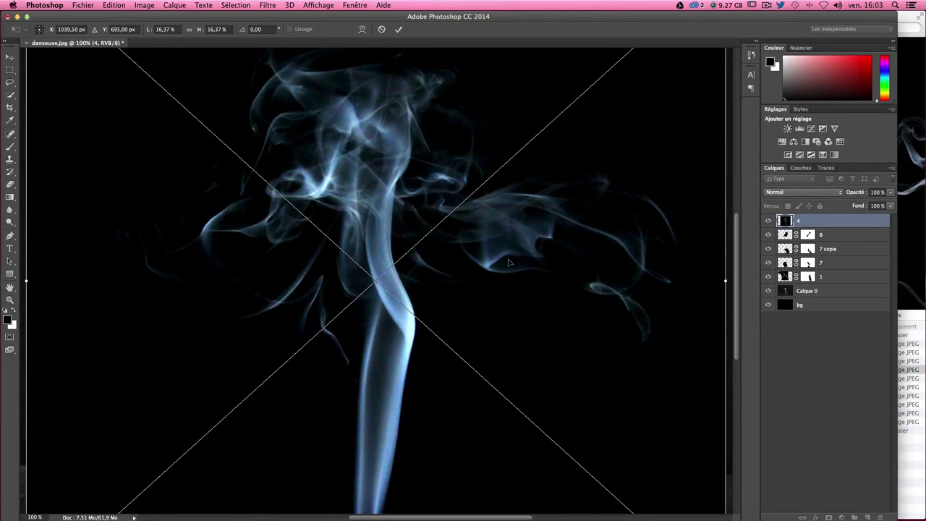
Step: Commit the 4.jpg placement, rasterize and desaturate it, and set its blend mode to Superposition
{"action": "key", "text": "Return"}
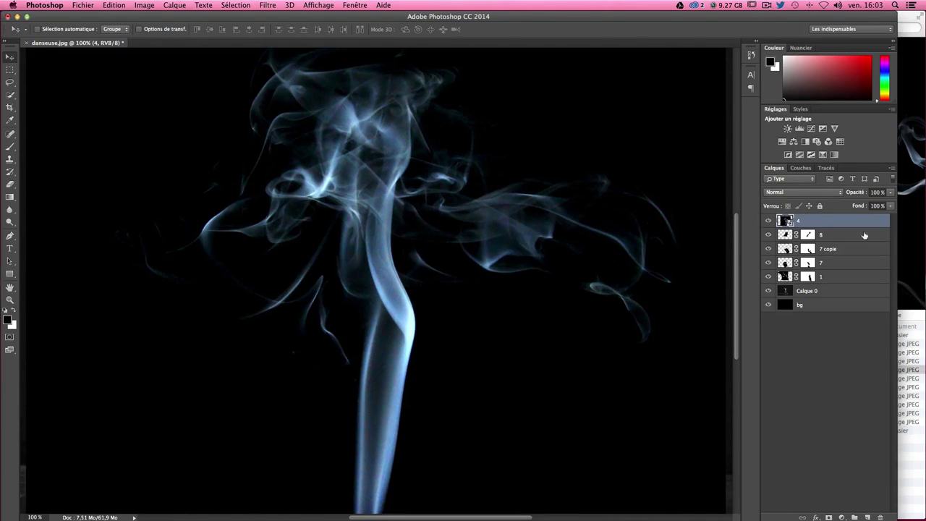
{"action": "right_click", "coordinate": [820, 228]}
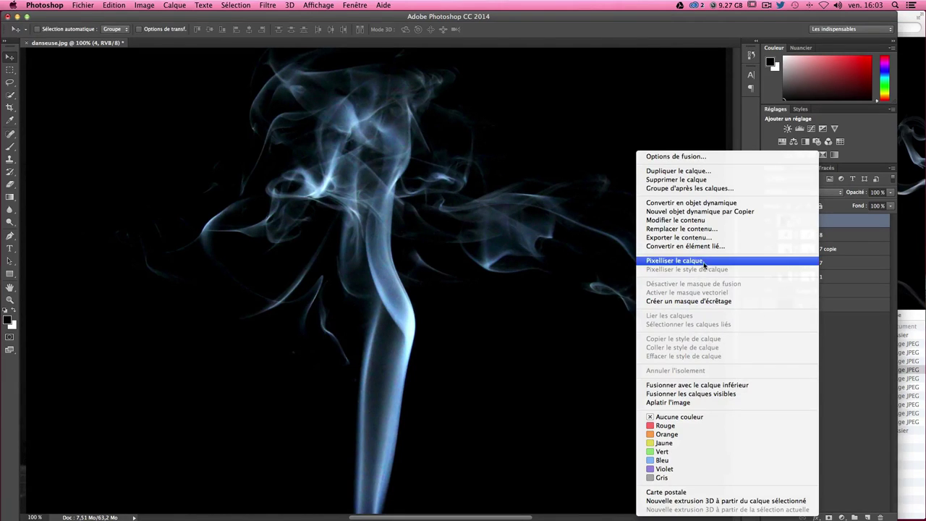
{"action": "left_click", "coordinate": [701, 260]}
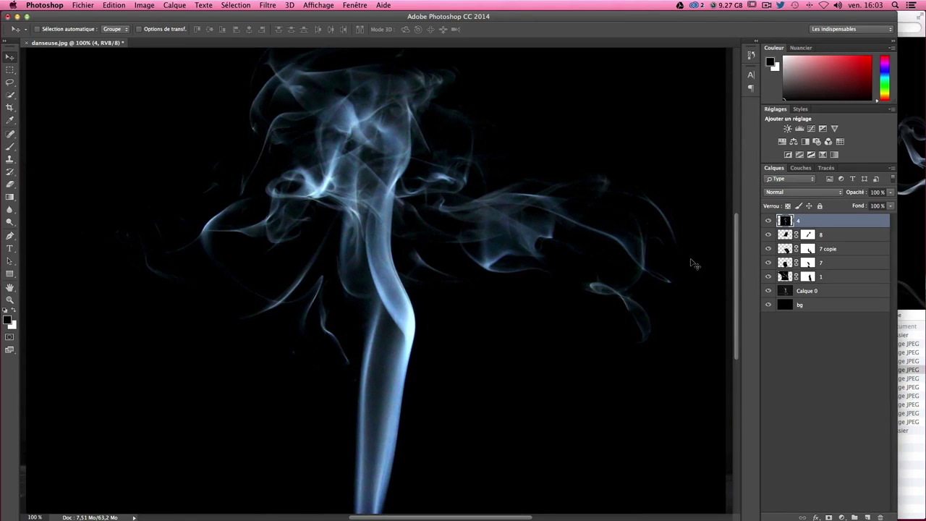
{"action": "key", "text": "ctrl+shift+u"}
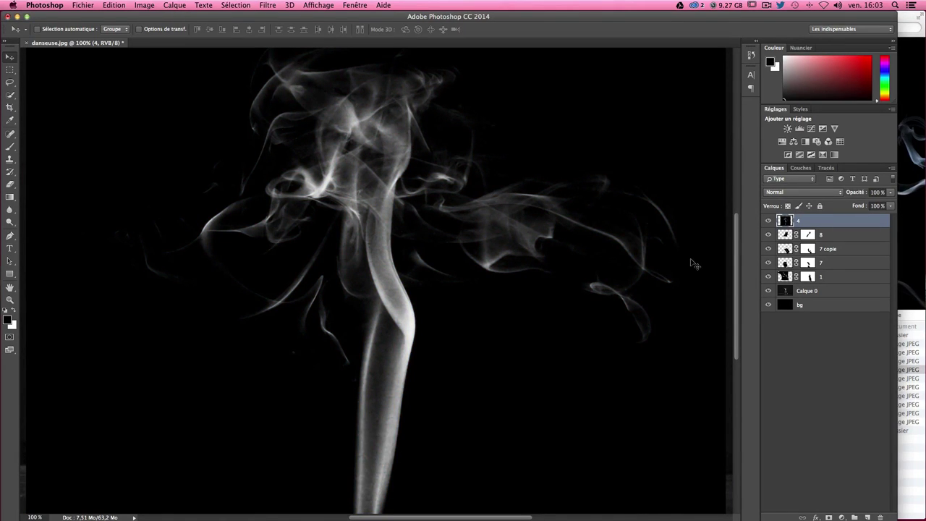
{"action": "left_click", "coordinate": [780, 193]}
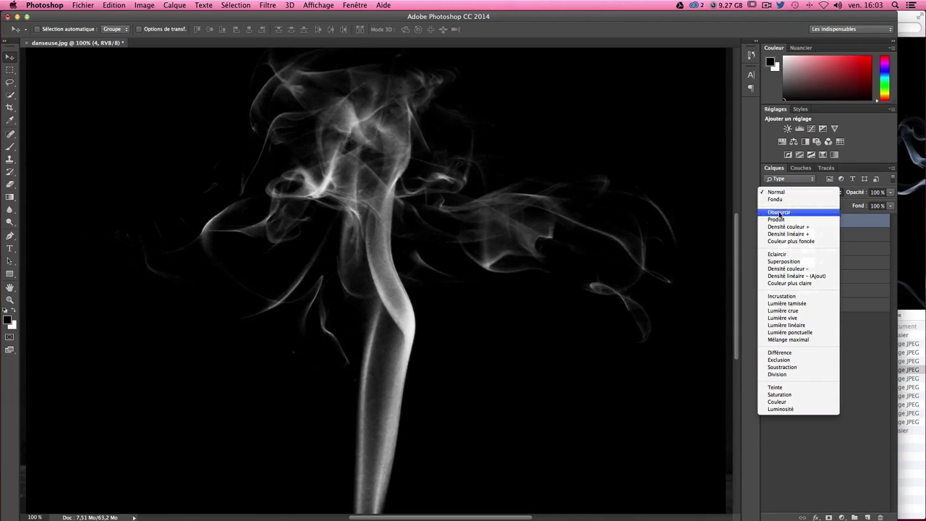
{"action": "left_click", "coordinate": [785, 262]}
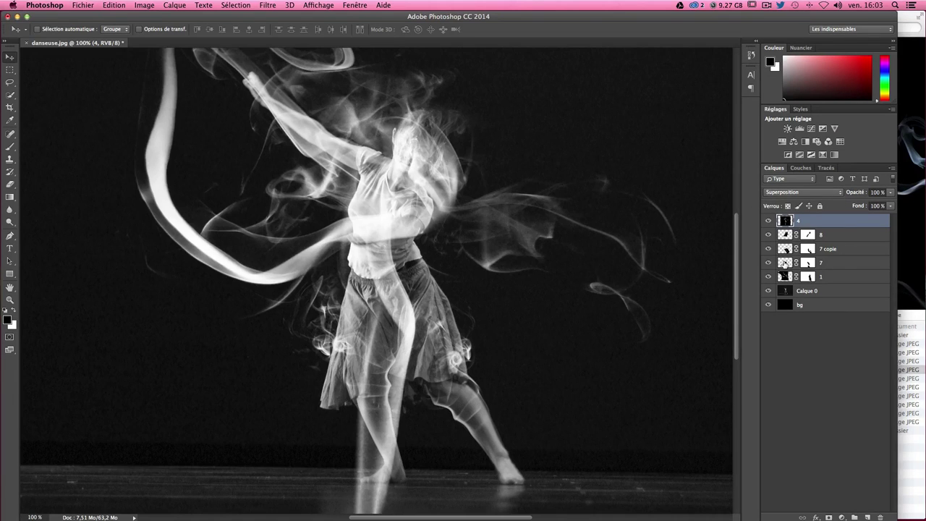
{"action": "key", "text": "ctrl+t"}
Step: Scale the layer 4 smoke down to about 57% and position it over the dancer
{"action": "scroll", "coordinate": [389, 191], "scroll_direction": "up", "scroll_amount": 2}
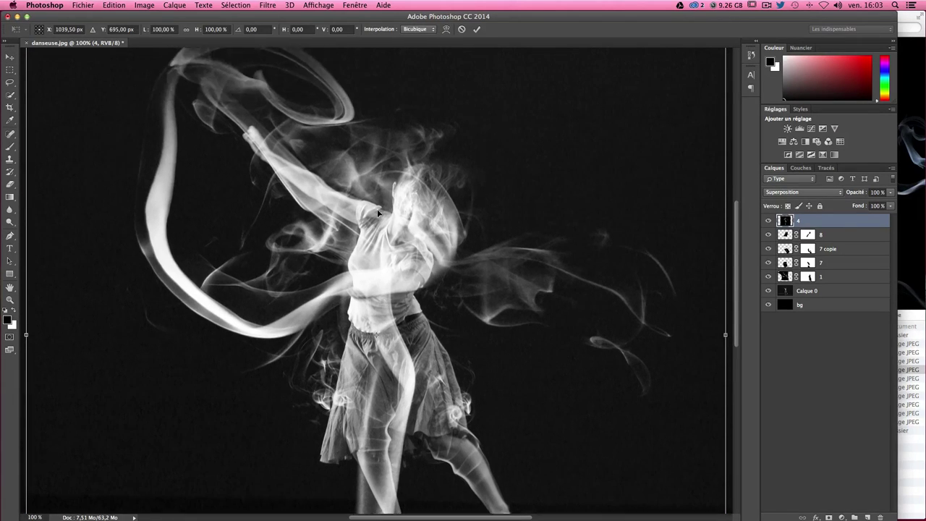
{"action": "scroll", "coordinate": [377, 209], "scroll_direction": "up", "scroll_amount": 3}
{"action": "scroll", "coordinate": [374, 213], "scroll_direction": "up", "scroll_amount": 1}
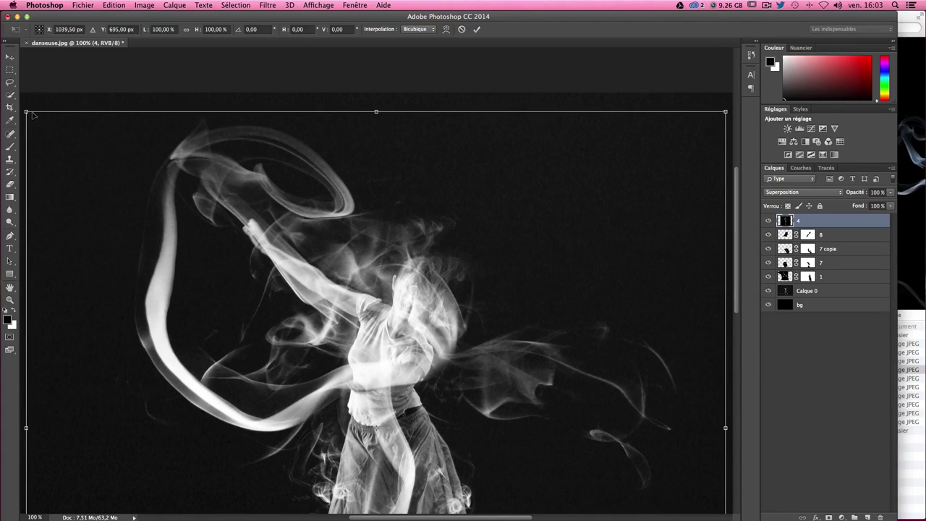
{"action": "left_click_drag", "start_coordinate": [32, 114], "coordinate": [283, 345]}
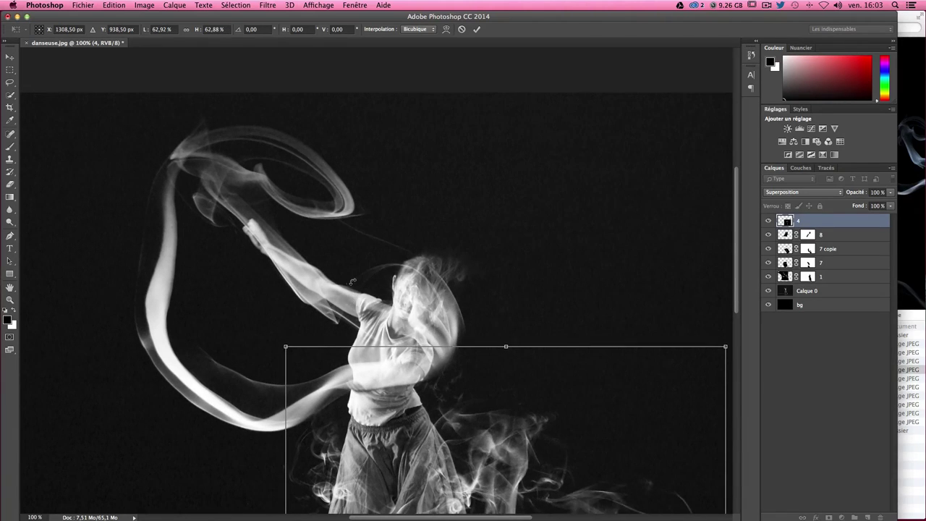
{"action": "scroll", "coordinate": [285, 348], "scroll_direction": "down", "scroll_amount": 5}
{"action": "mouse_move", "coordinate": [513, 359]}
{"action": "left_mouse_down"}
{"action": "mouse_move", "coordinate": [478, 335]}
{"action": "mouse_move", "coordinate": [361, 207]}
{"action": "mouse_move", "coordinate": [304, 212]}
{"action": "left_mouse_up"}
{"action": "mouse_move", "coordinate": [386, 232]}
{"action": "left_mouse_down"}
{"action": "mouse_move", "coordinate": [411, 233]}
{"action": "mouse_move", "coordinate": [436, 219]}
{"action": "mouse_move", "coordinate": [422, 220]}
{"action": "mouse_move", "coordinate": [431, 227]}
{"action": "left_mouse_up"}
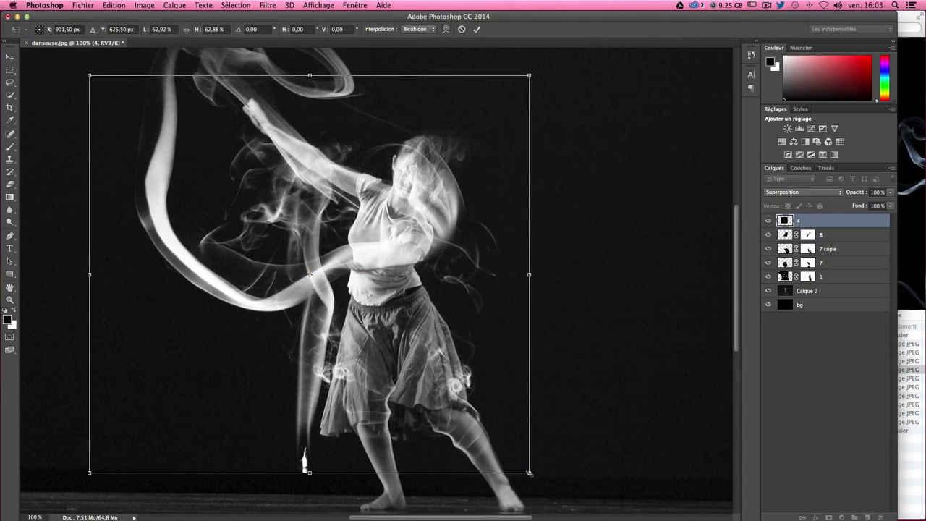
{"action": "left_click_drag", "start_coordinate": [529, 473], "coordinate": [486, 434]}
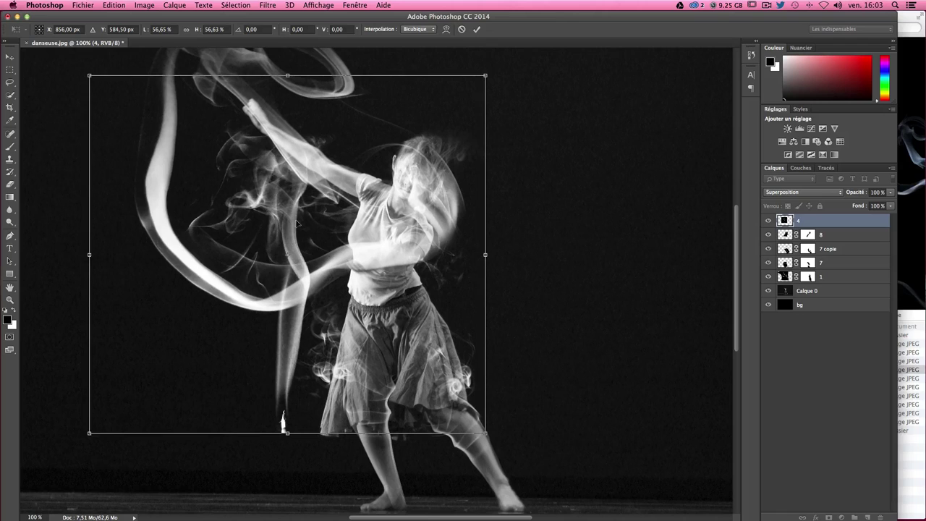
{"action": "mouse_move", "coordinate": [307, 297]}
{"action": "left_mouse_down"}
{"action": "mouse_move", "coordinate": [372, 197]}
{"action": "mouse_move", "coordinate": [350, 240]}
{"action": "left_mouse_up"}
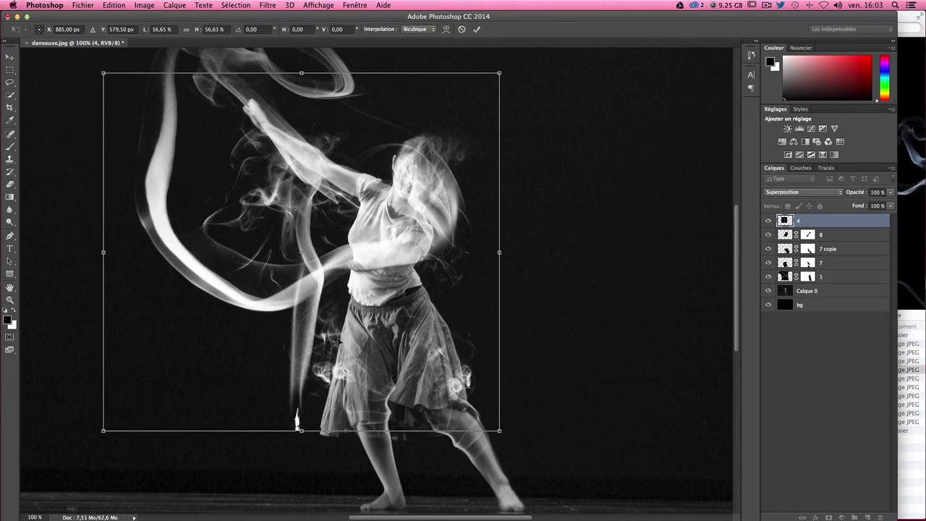
{"action": "left_click_drag", "start_coordinate": [358, 255], "coordinate": [377, 248]}
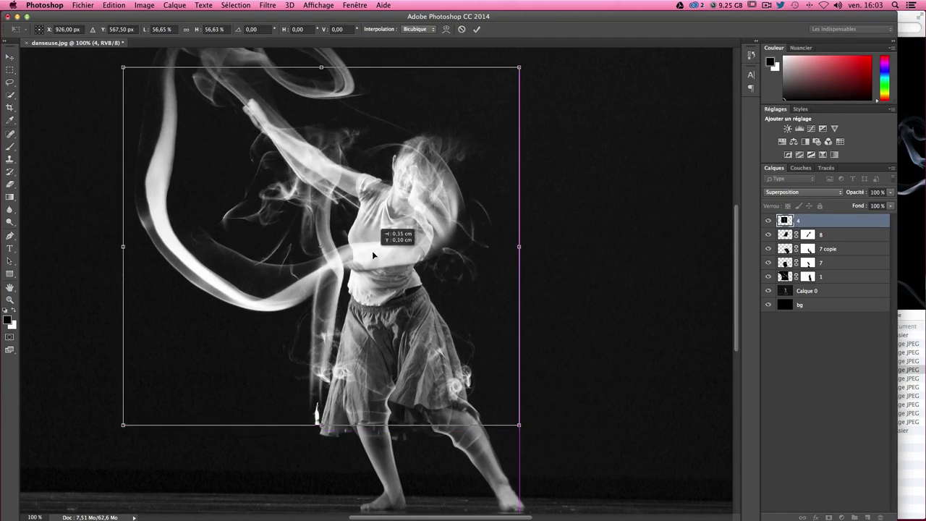
Step: Mirror the smoke horizontally and move it onto the dancer's torso
{"action": "right_click", "coordinate": [348, 239]}
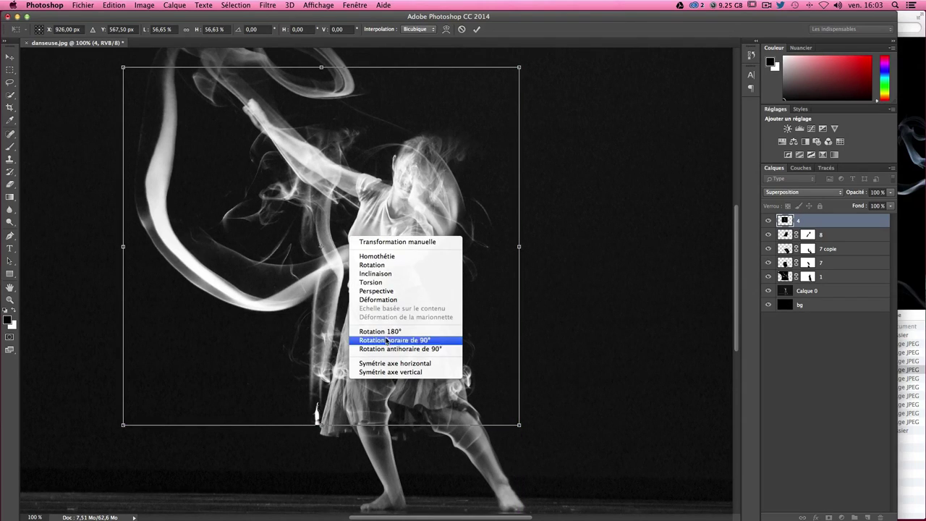
{"action": "left_click", "coordinate": [389, 363]}
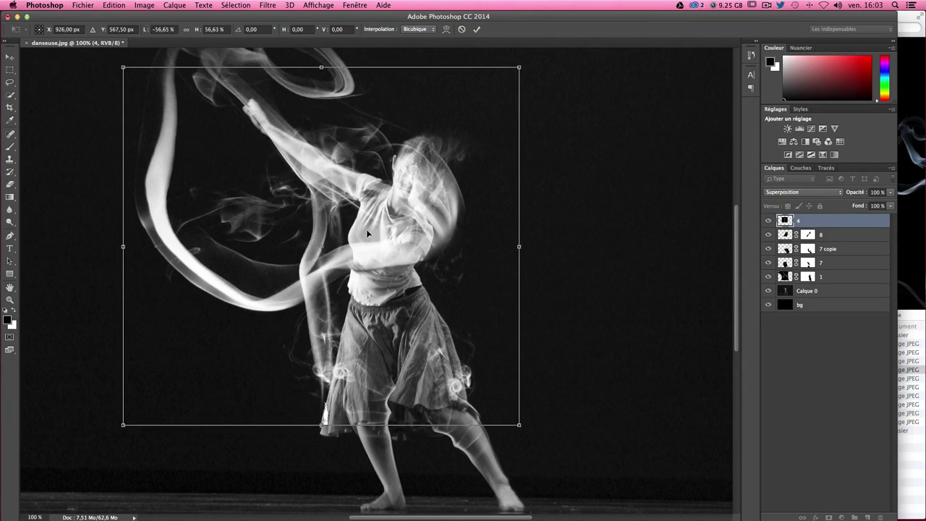
{"action": "left_click_drag", "start_coordinate": [366, 228], "coordinate": [409, 223]}
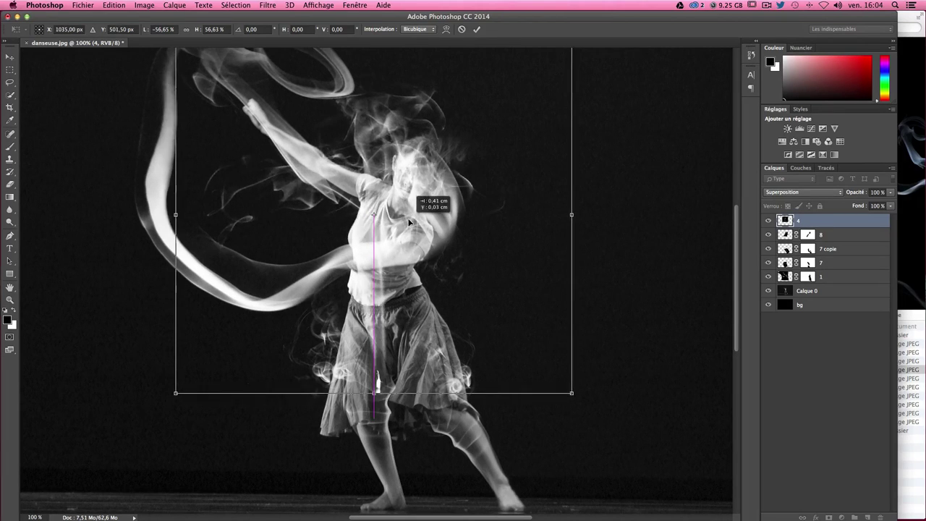
{"action": "left_click_drag", "start_coordinate": [409, 223], "coordinate": [400, 226]}
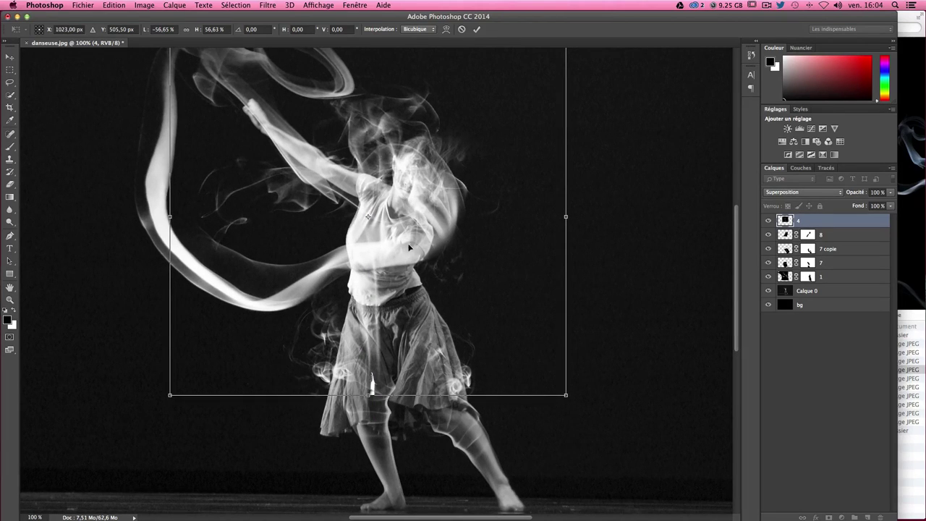
{"action": "right_click", "coordinate": [407, 242]}
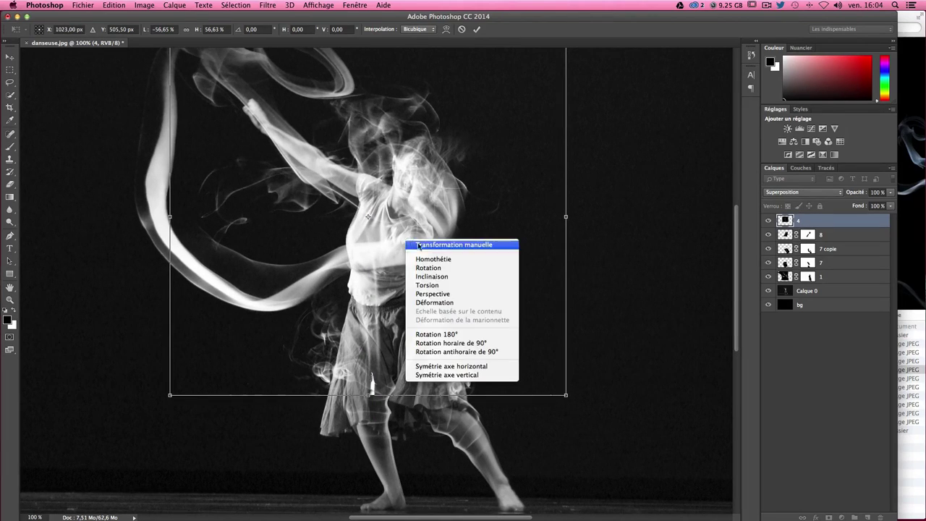
Step: Warp layer 4, pulling its bottom corners and bottom edge outward and down
{"action": "left_click", "coordinate": [449, 303]}
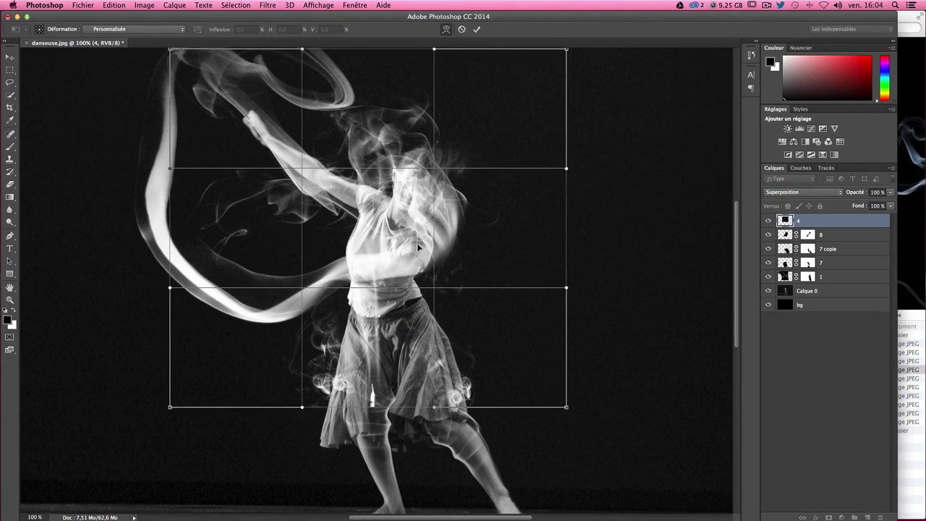
{"action": "left_click_drag", "start_coordinate": [360, 217], "coordinate": [358, 219]}
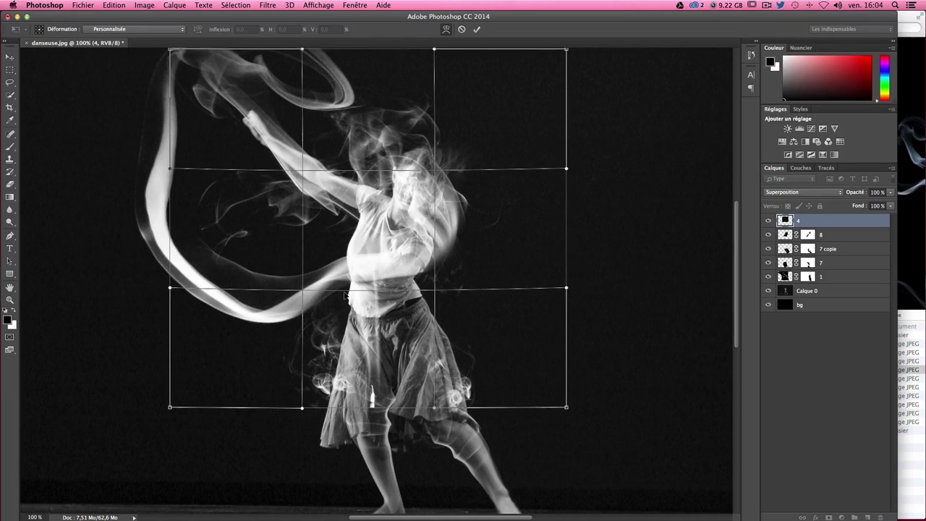
{"action": "left_click_drag", "start_coordinate": [182, 408], "coordinate": [50, 435]}
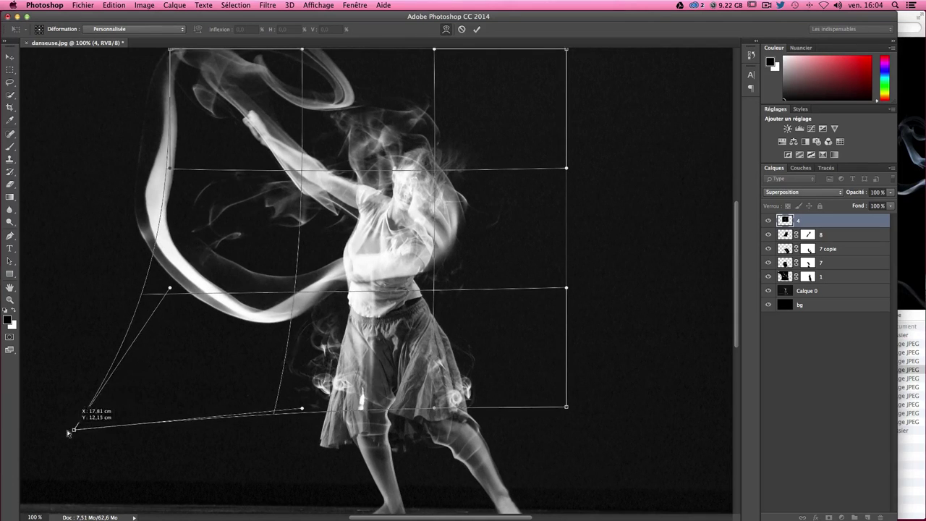
{"action": "left_click_drag", "start_coordinate": [567, 408], "coordinate": [436, 481]}
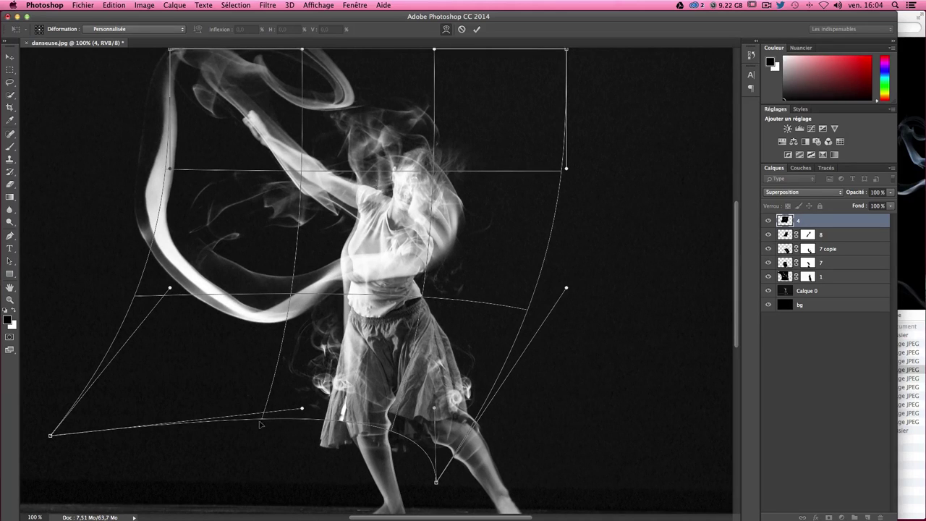
{"action": "left_click_drag", "start_coordinate": [263, 421], "coordinate": [178, 460]}
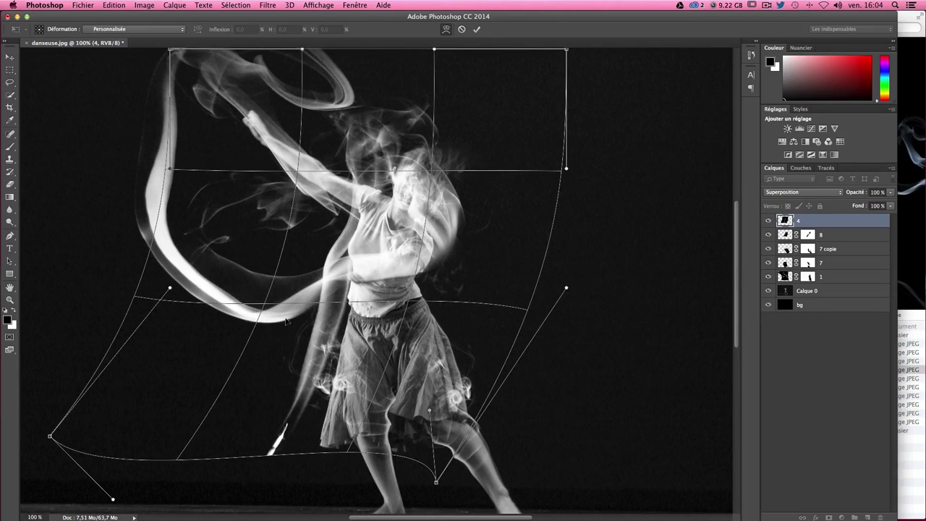
Step: Reshape the warp's upper-left area and pull its right edge inward, then commit
{"action": "left_click_drag", "start_coordinate": [158, 244], "coordinate": [170, 244]}
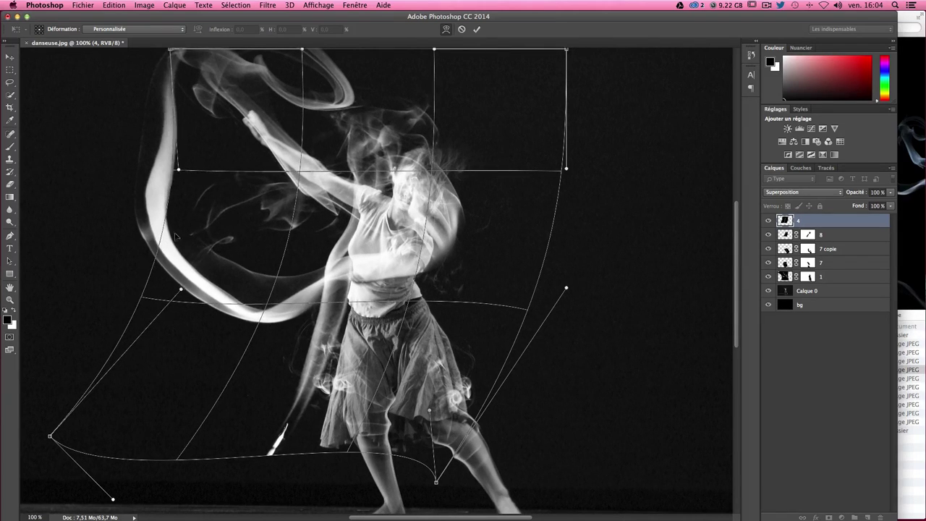
{"action": "left_click_drag", "start_coordinate": [265, 68], "coordinate": [268, 73]}
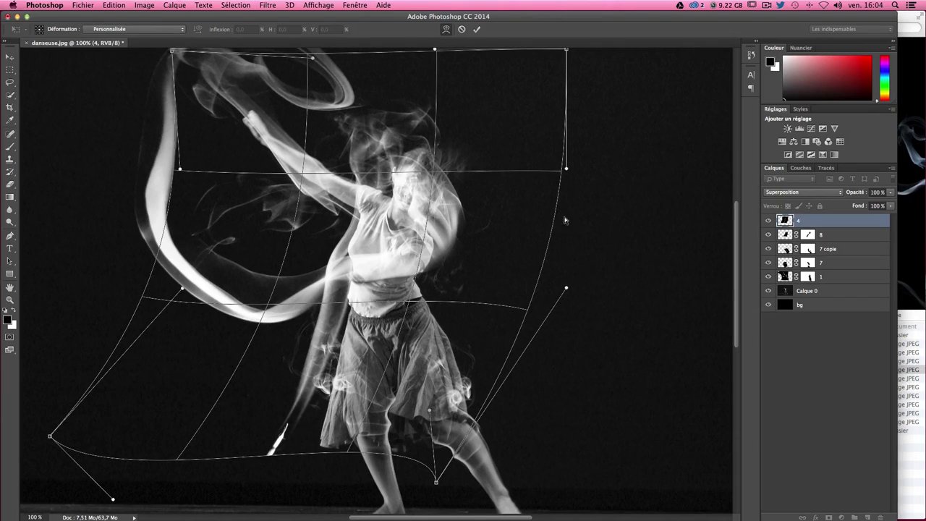
{"action": "left_click_drag", "start_coordinate": [563, 172], "coordinate": [542, 173]}
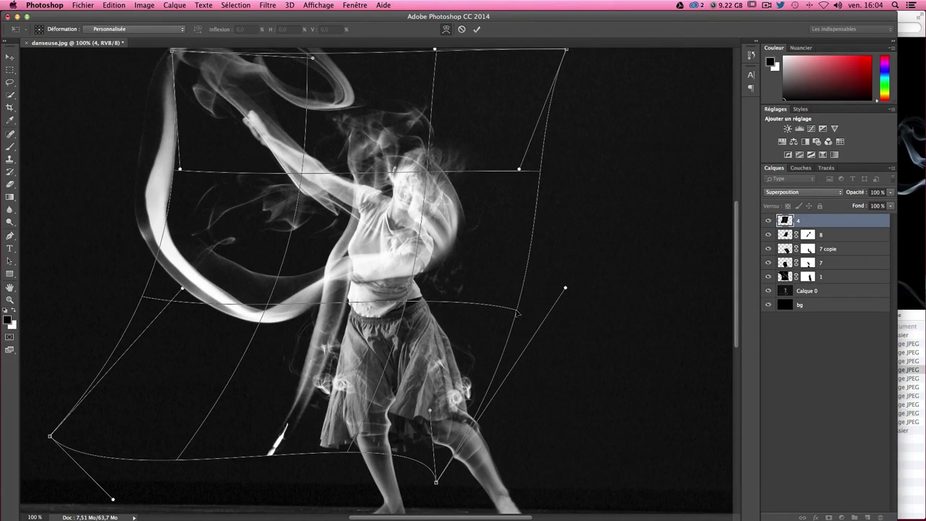
{"action": "left_click_drag", "start_coordinate": [516, 313], "coordinate": [501, 309]}
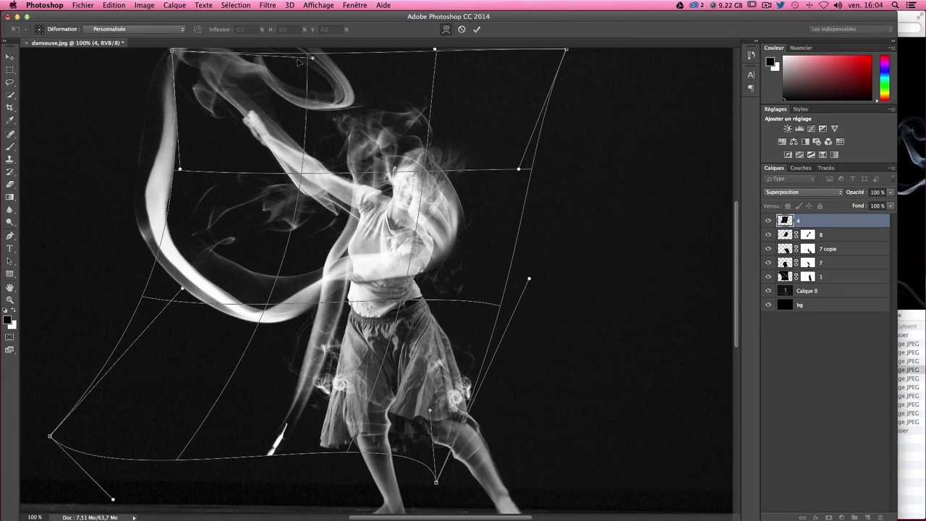
{"action": "key", "text": "Return"}
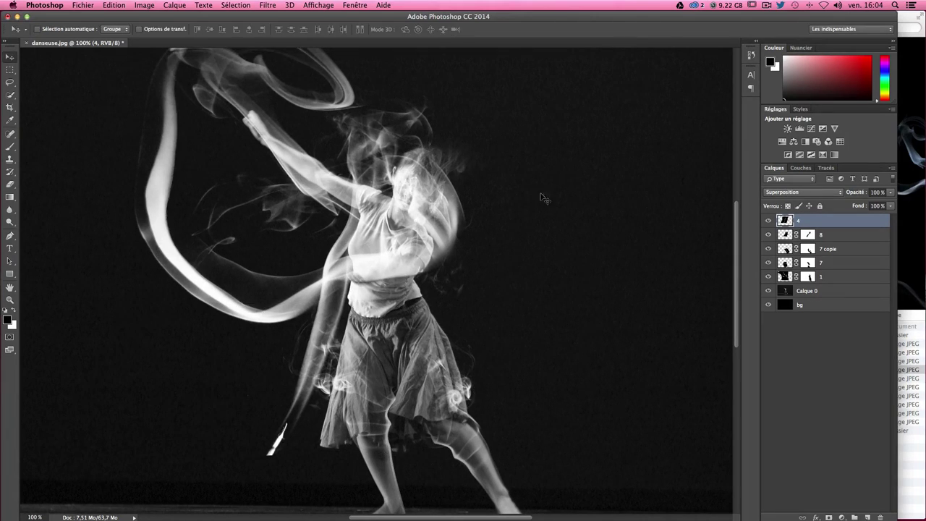
Step: Rotate smoke layer 4 to about -8.3°, squash it vertically, shrink it slightly and move it down
{"action": "key", "text": "ctrl+t"}
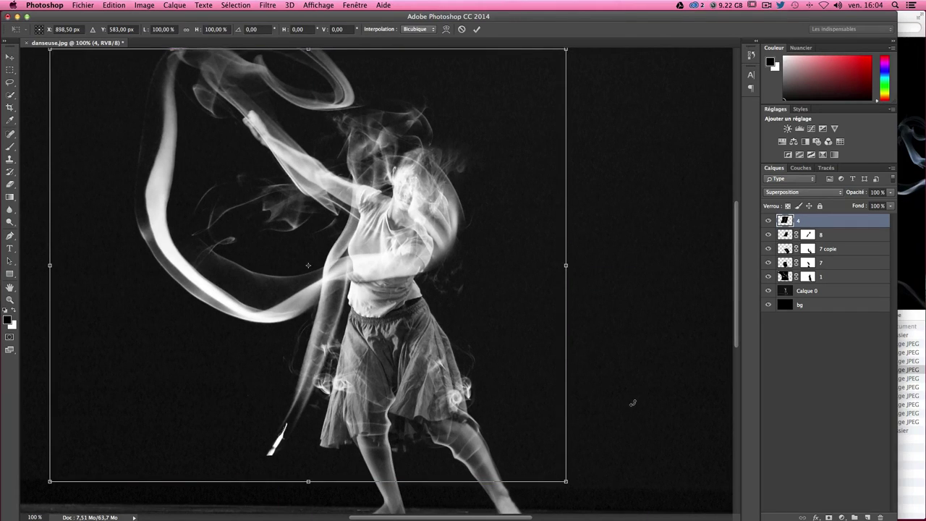
{"action": "left_click_drag", "start_coordinate": [633, 403], "coordinate": [658, 377]}
{"action": "left_click_drag", "start_coordinate": [374, 280], "coordinate": [385, 281]}
{"action": "left_click_drag", "start_coordinate": [339, 476], "coordinate": [334, 417]}
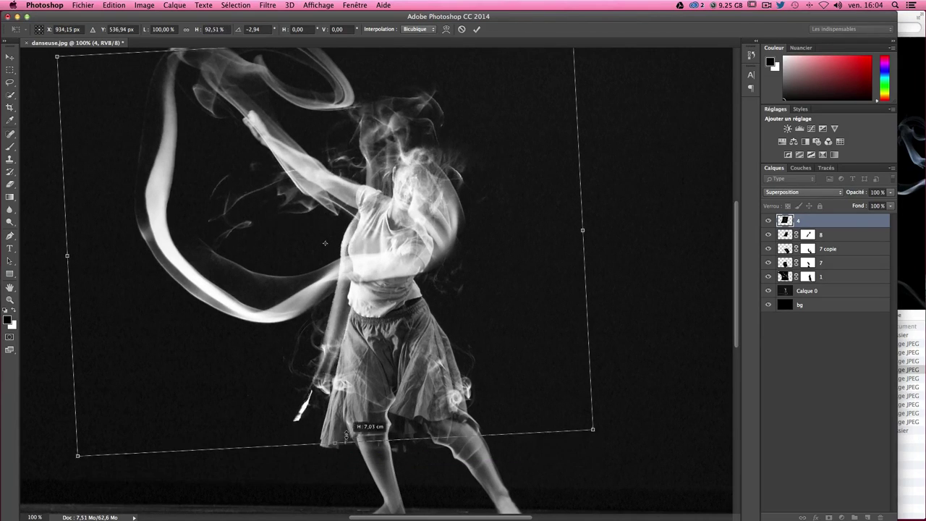
{"action": "left_click_drag", "start_coordinate": [323, 350], "coordinate": [327, 364]}
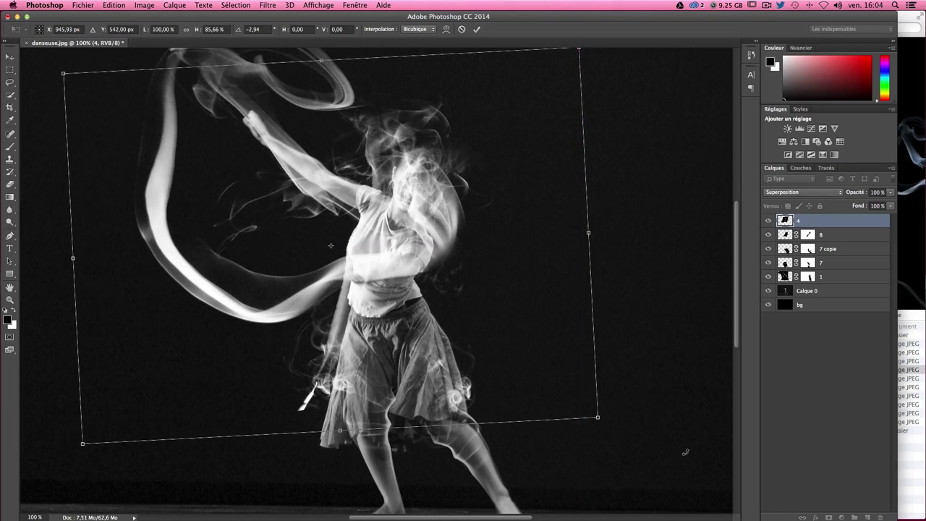
{"action": "left_click_drag", "start_coordinate": [685, 453], "coordinate": [703, 419]}
{"action": "left_click_drag", "start_coordinate": [356, 302], "coordinate": [356, 304]}
{"action": "left_click_drag", "start_coordinate": [614, 397], "coordinate": [605, 391]}
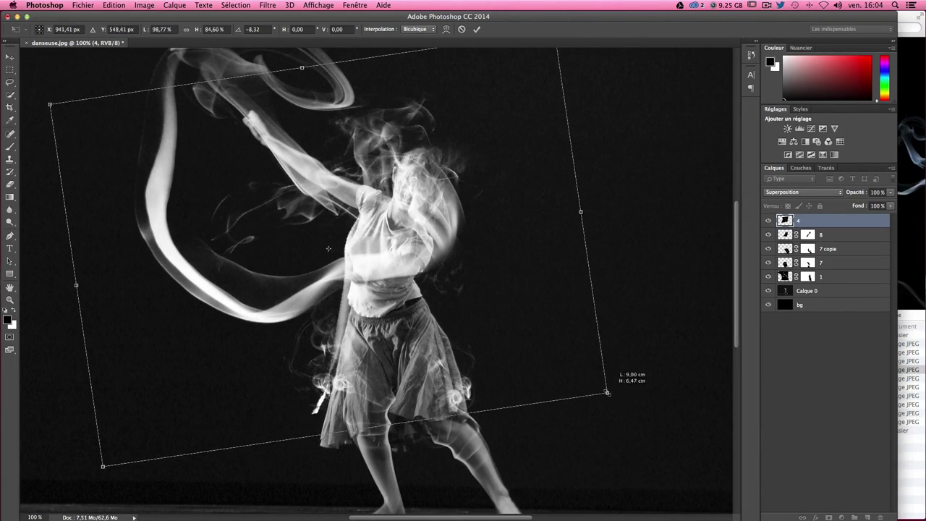
{"action": "left_click_drag", "start_coordinate": [405, 314], "coordinate": [413, 316]}
Step: Warp the smoke's left edge and bottom-left corner inward and commit the transform
{"action": "right_click", "coordinate": [369, 282]}
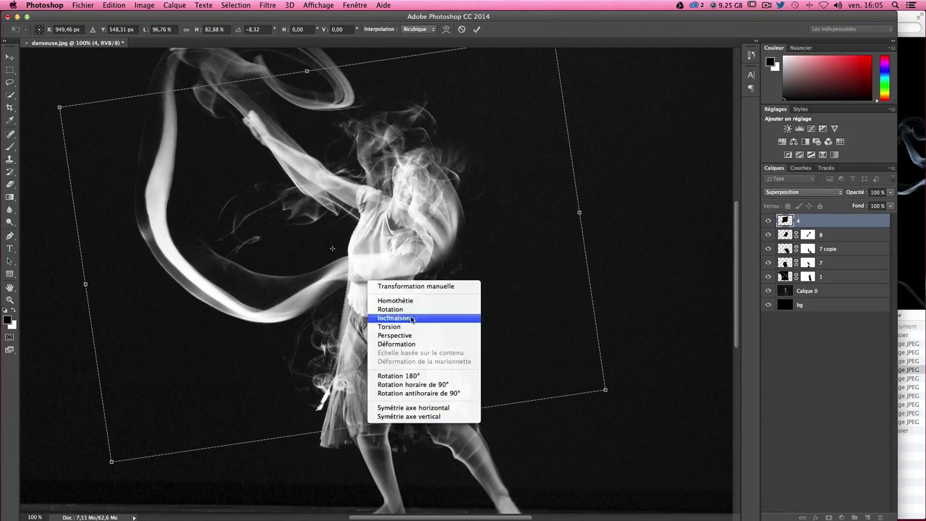
{"action": "left_click", "coordinate": [415, 344]}
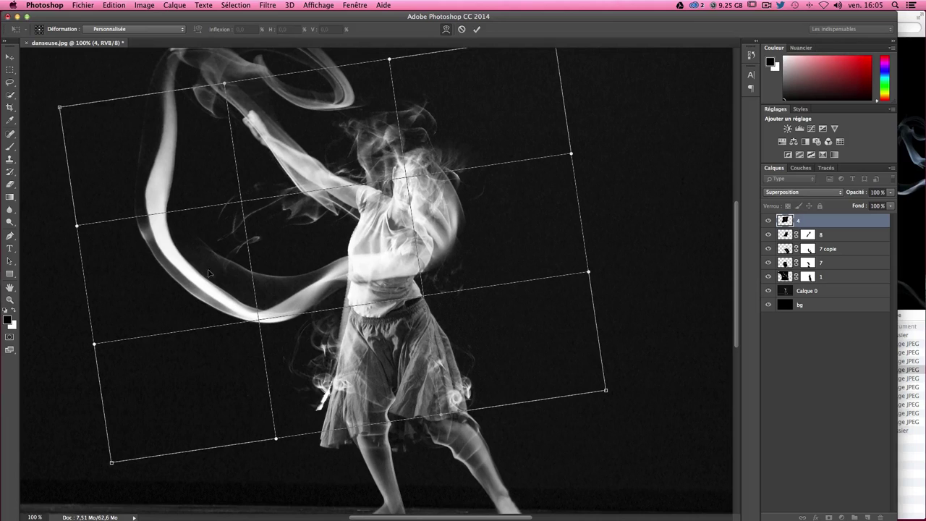
{"action": "left_click_drag", "start_coordinate": [87, 270], "coordinate": [104, 273]}
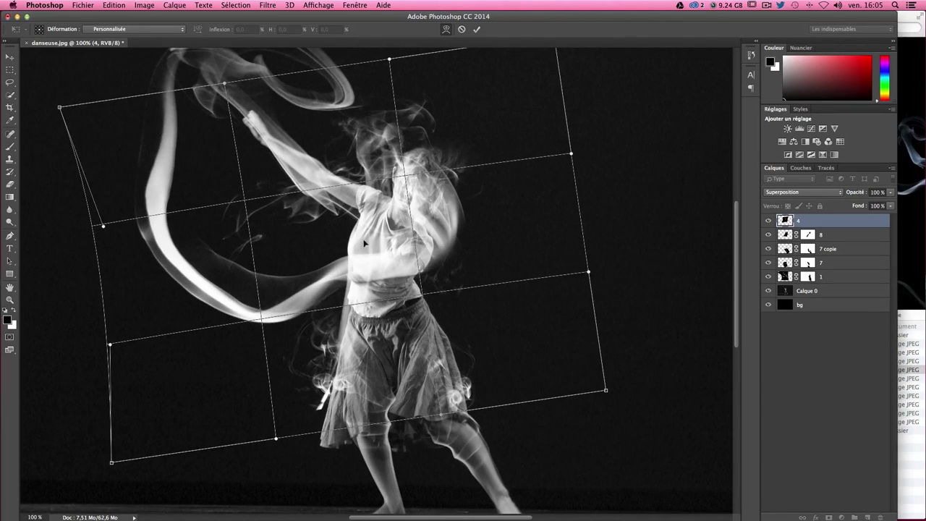
{"action": "left_click_drag", "start_coordinate": [113, 463], "coordinate": [163, 463]}
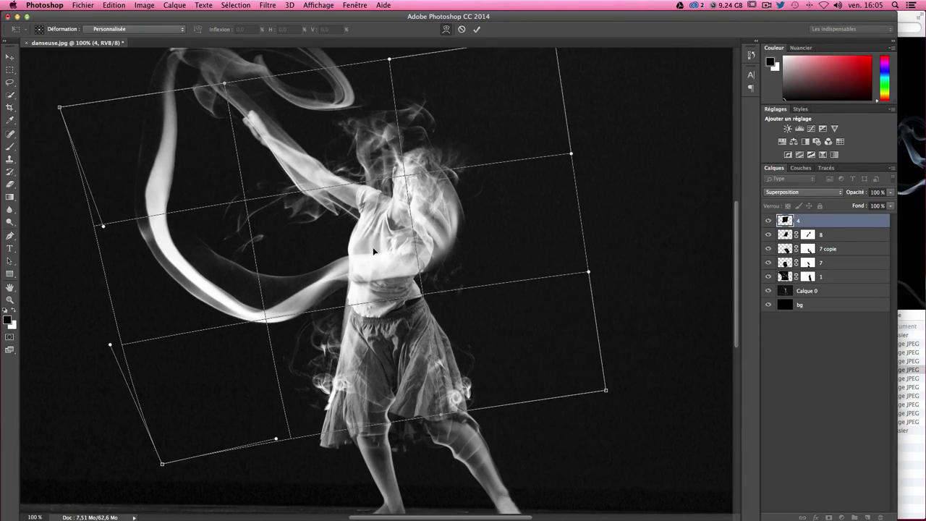
{"action": "key", "text": "Return"}
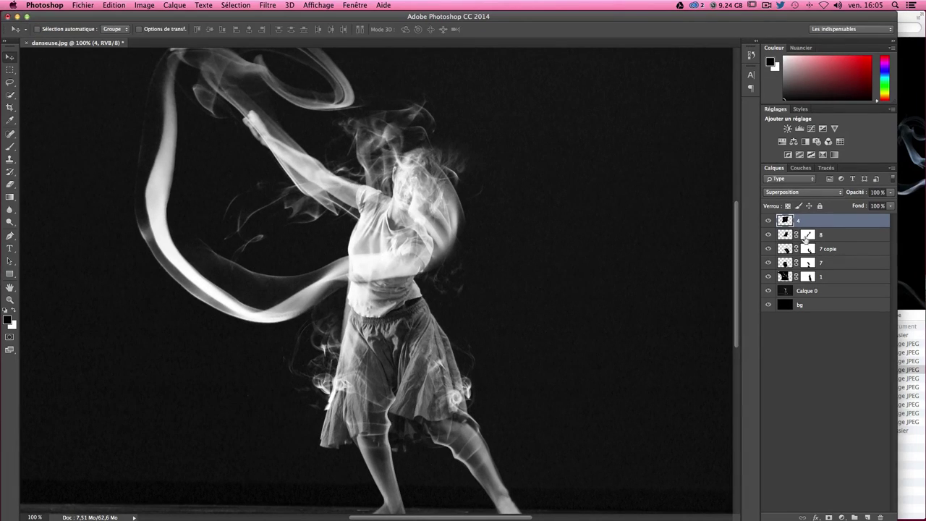
Step: Toggle Calque 0's visibility to compare smoke layer 4 with and without the dancer
{"action": "left_click", "coordinate": [766, 293]}
{"action": "left_click", "coordinate": [767, 293]}
{"action": "left_click", "coordinate": [768, 294]}
{"action": "left_click", "coordinate": [768, 293]}
{"action": "left_click", "coordinate": [767, 293]}
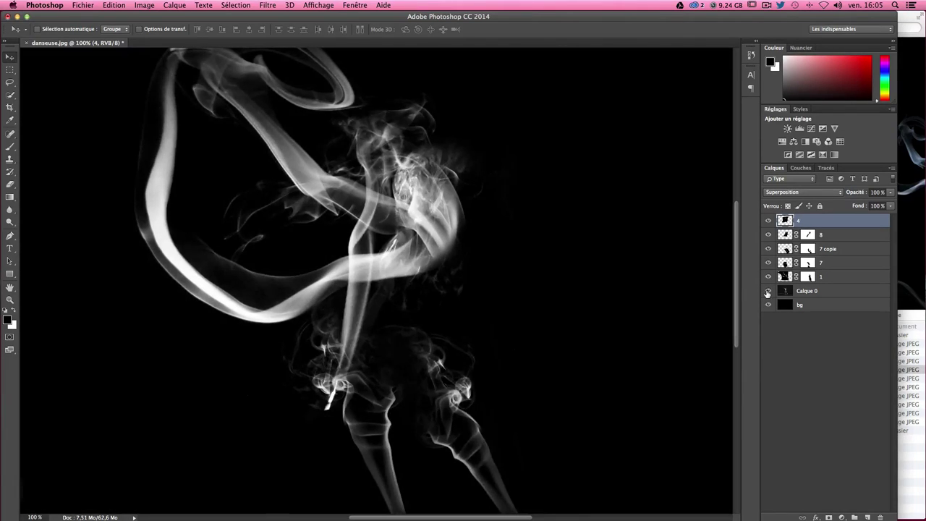
{"action": "left_click", "coordinate": [768, 293]}
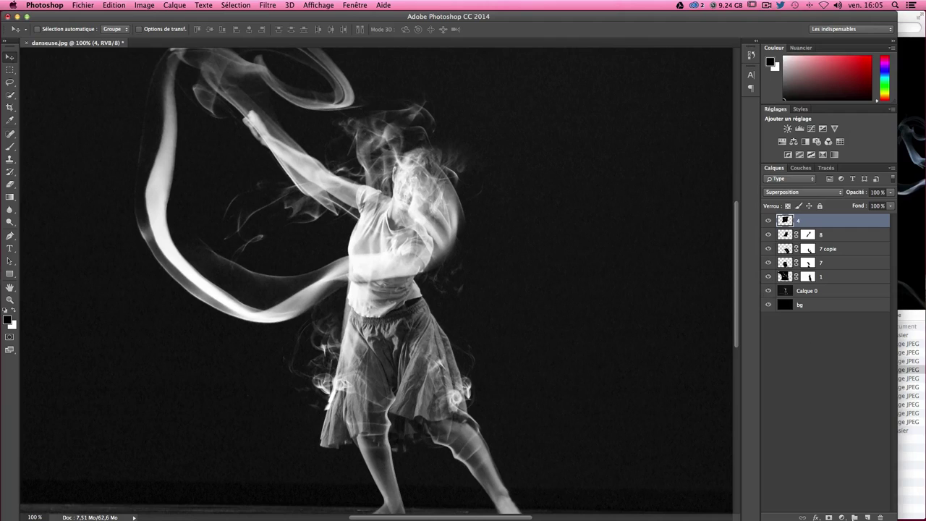
Step: Add a mask to layer 4 and paint out smoke beside the skirt and over the hair
{"action": "left_click", "coordinate": [829, 517]}
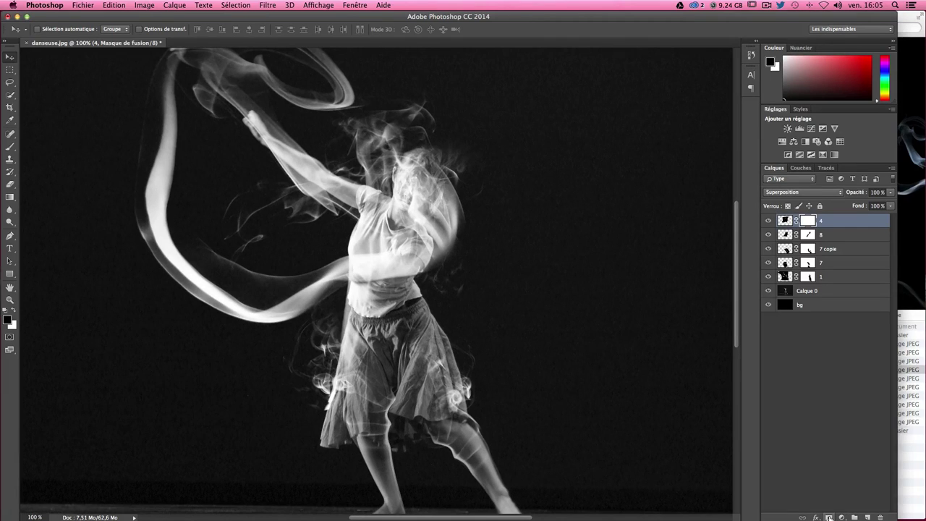
{"action": "left_click", "coordinate": [10, 149]}
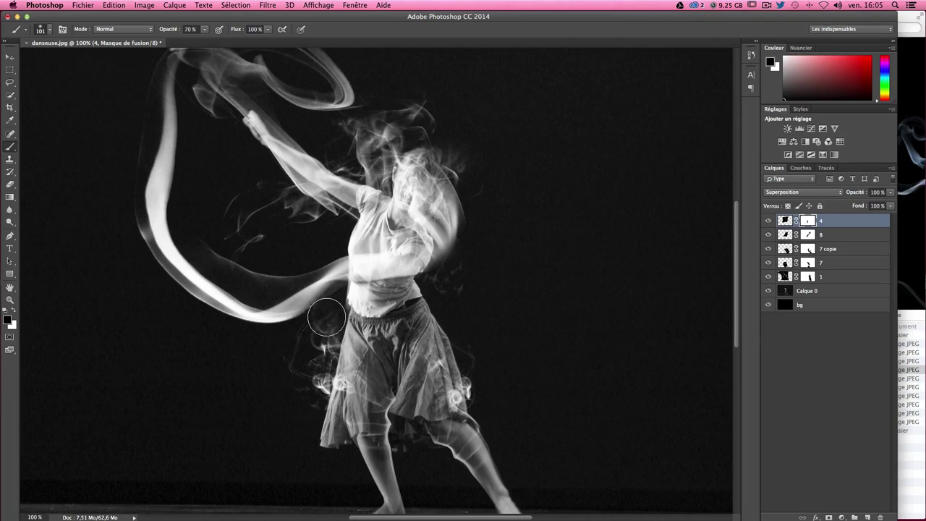
{"action": "left_click_drag", "start_coordinate": [320, 321], "coordinate": [331, 340]}
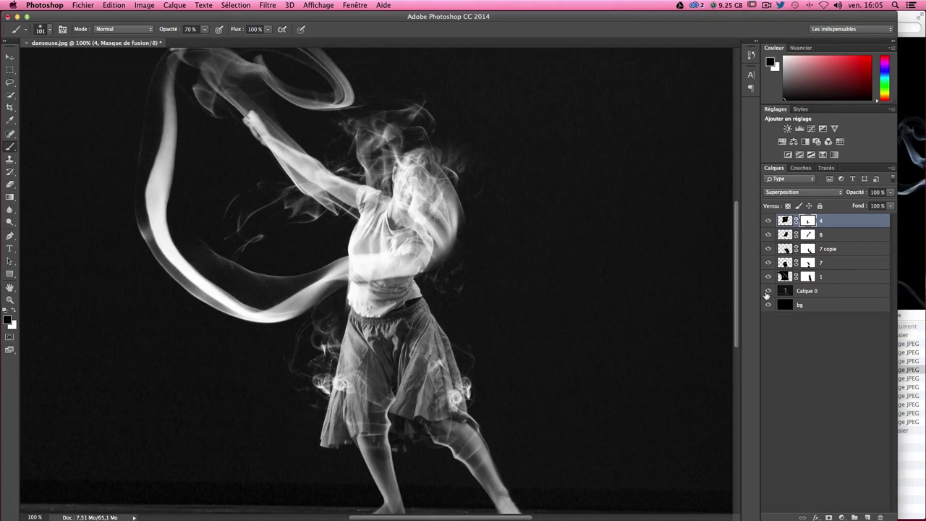
{"action": "left_click", "coordinate": [768, 293]}
{"action": "left_click", "coordinate": [769, 291]}
{"action": "left_click", "coordinate": [769, 290]}
{"action": "mouse_move", "coordinate": [393, 101]}
{"action": "left_mouse_down"}
{"action": "mouse_move", "coordinate": [382, 152]}
{"action": "mouse_move", "coordinate": [414, 134]}
{"action": "mouse_move", "coordinate": [428, 110]}
{"action": "left_mouse_up"}
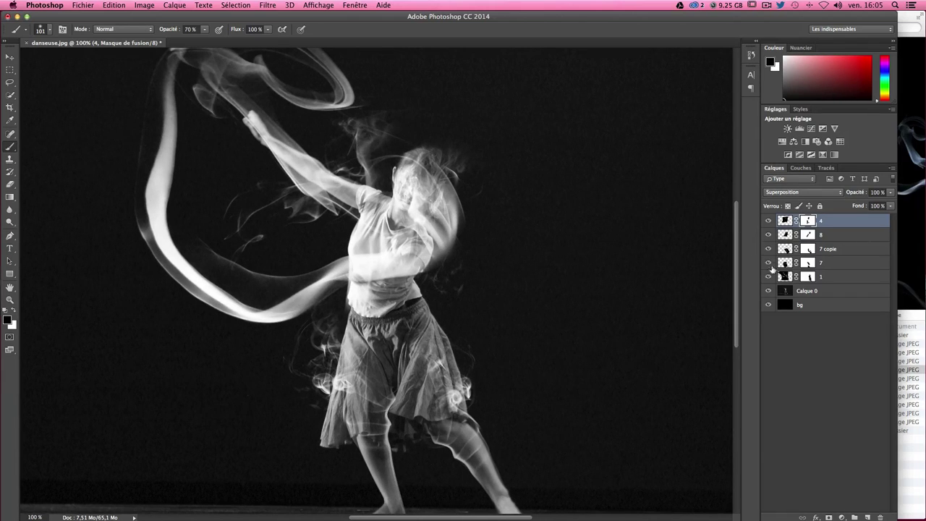
{"action": "left_click", "coordinate": [769, 291]}
{"action": "left_click", "coordinate": [768, 291]}
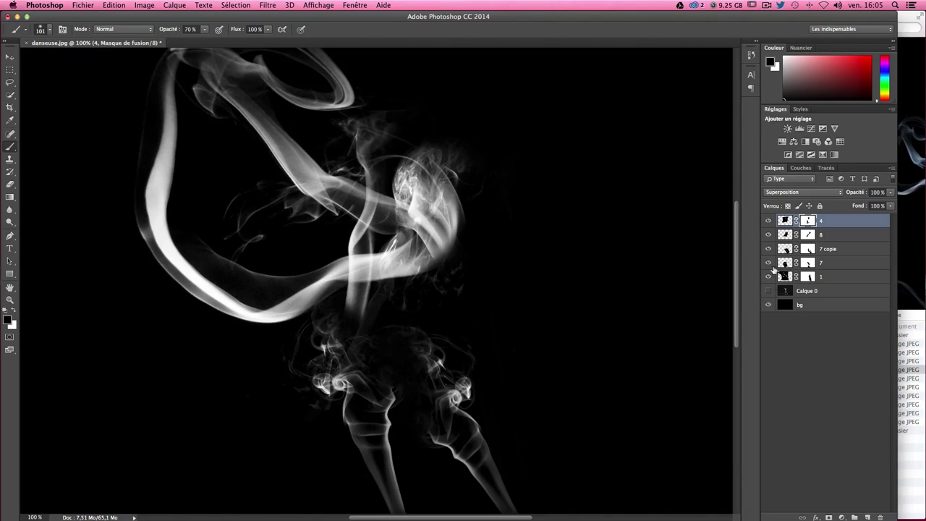
{"action": "left_click", "coordinate": [768, 291]}
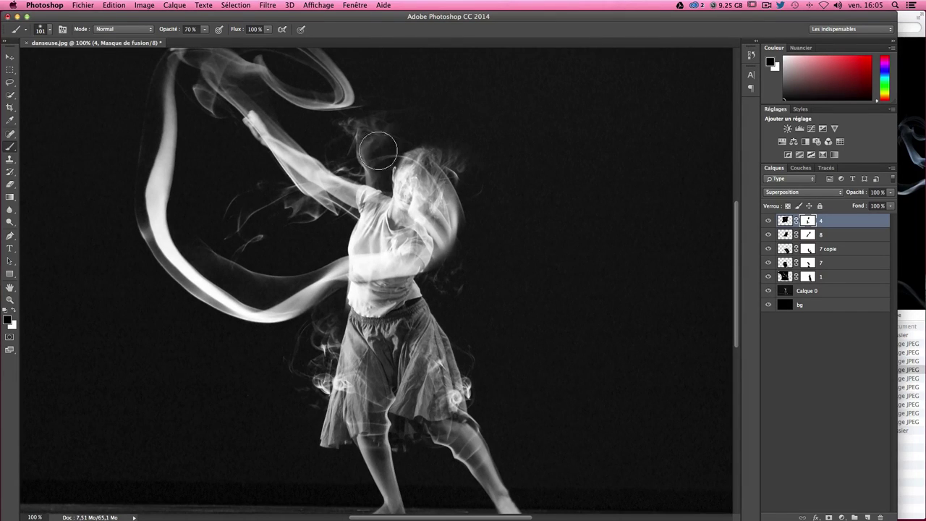
Step: Lower the brush opacity to 33% and toggle Calque 0 to check the masked smoke
{"action": "left_click", "coordinate": [205, 30]}
{"action": "left_click", "coordinate": [201, 50]}
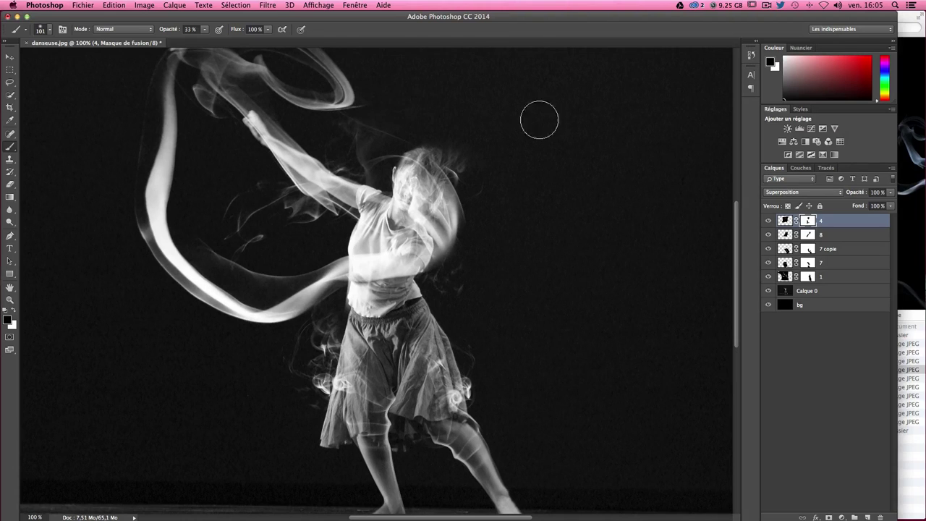
{"action": "left_click", "coordinate": [768, 291]}
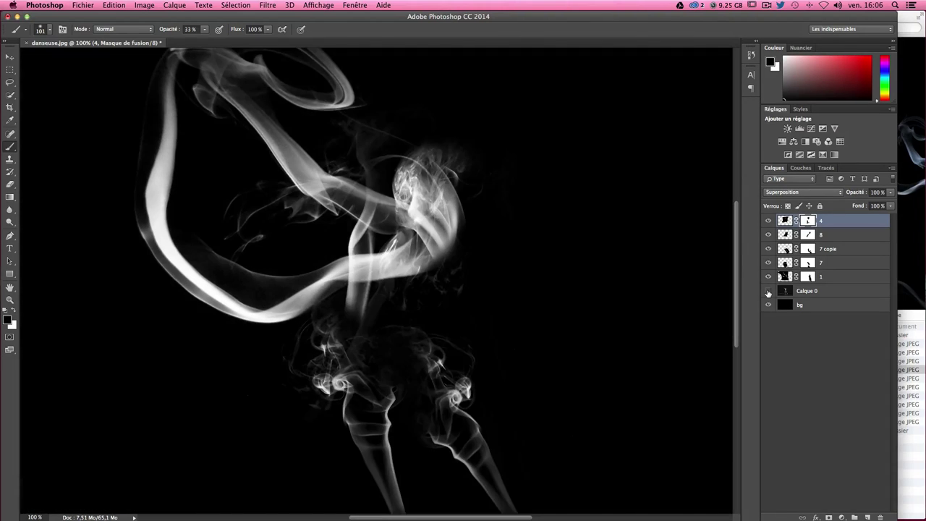
{"action": "left_click", "coordinate": [768, 291]}
{"action": "left_click", "coordinate": [769, 291]}
{"action": "left_click", "coordinate": [769, 291]}
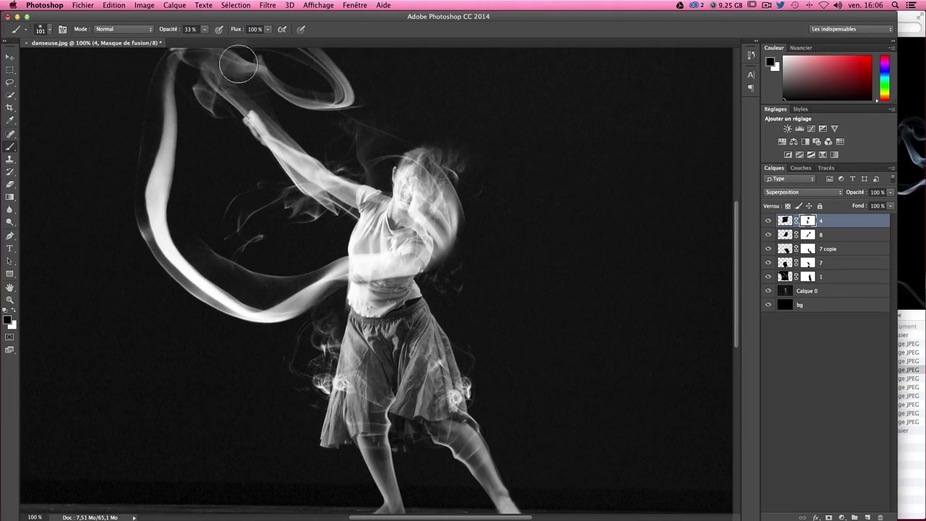
{"action": "left_click", "coordinate": [10, 57]}
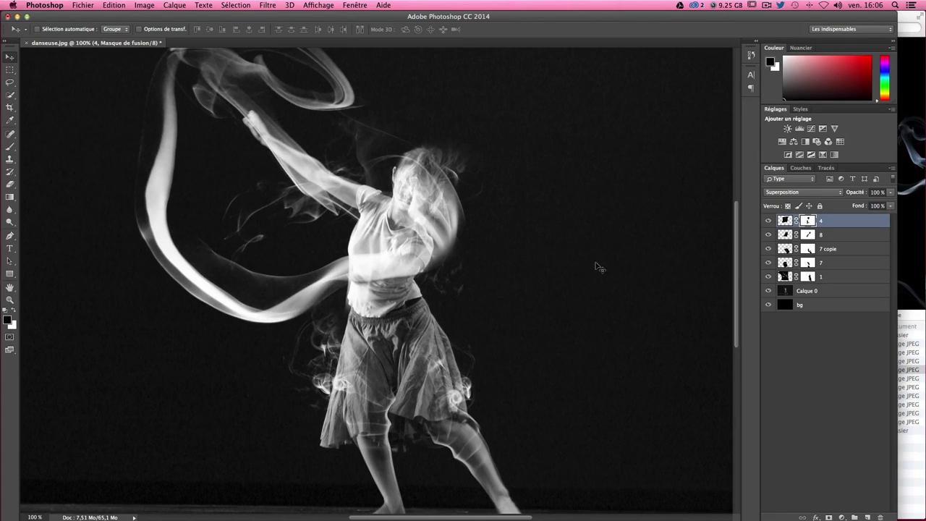
Step: Duplicate smoke layer 4, move the copy onto the dancer and scale it to about 80%
{"action": "left_click_drag", "start_coordinate": [393, 274], "coordinate": [530, 290]}
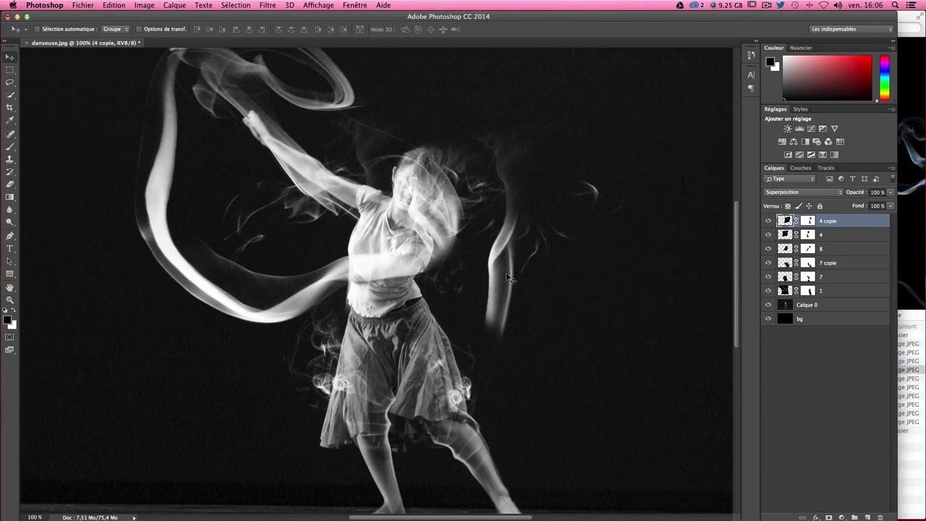
{"action": "mouse_move", "coordinate": [538, 263]}
{"action": "left_mouse_down"}
{"action": "mouse_move", "coordinate": [493, 292]}
{"action": "mouse_move", "coordinate": [521, 289]}
{"action": "left_mouse_up"}
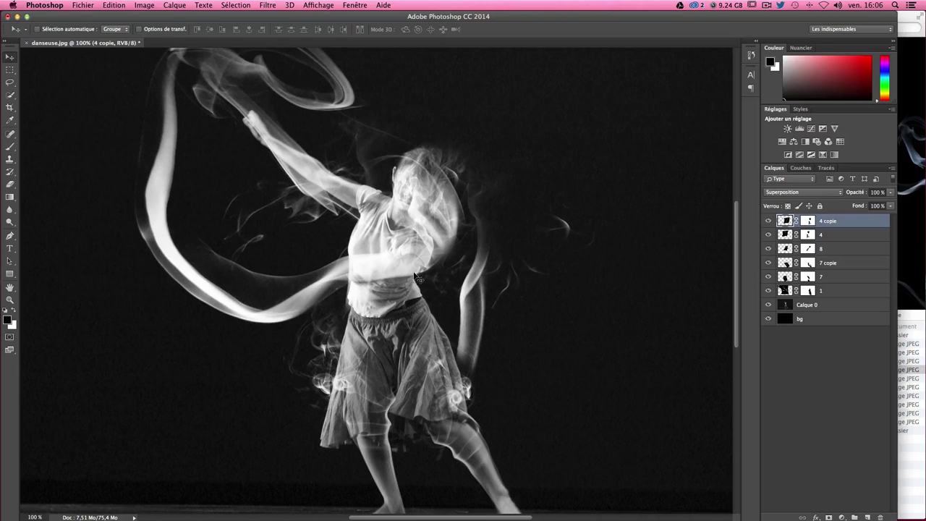
{"action": "key", "text": "ctrl+t"}
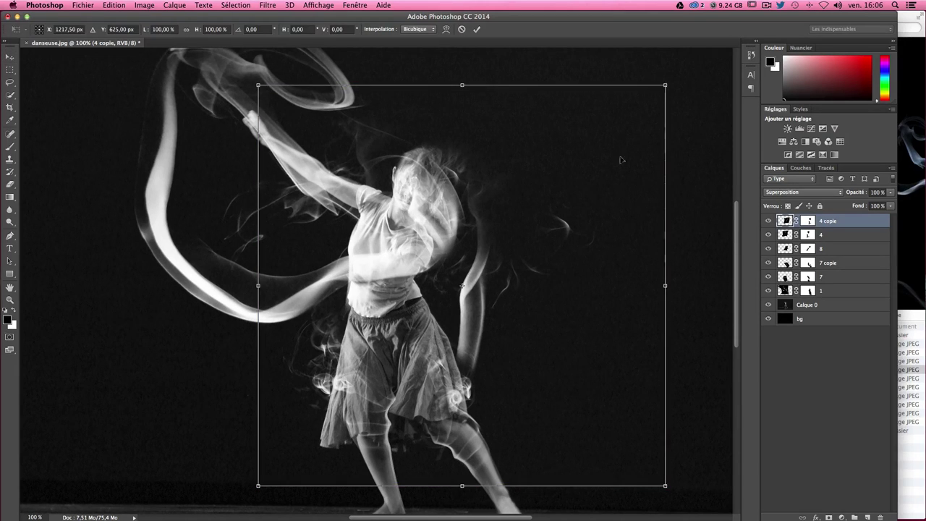
{"action": "left_click_drag", "start_coordinate": [666, 84], "coordinate": [586, 165]}
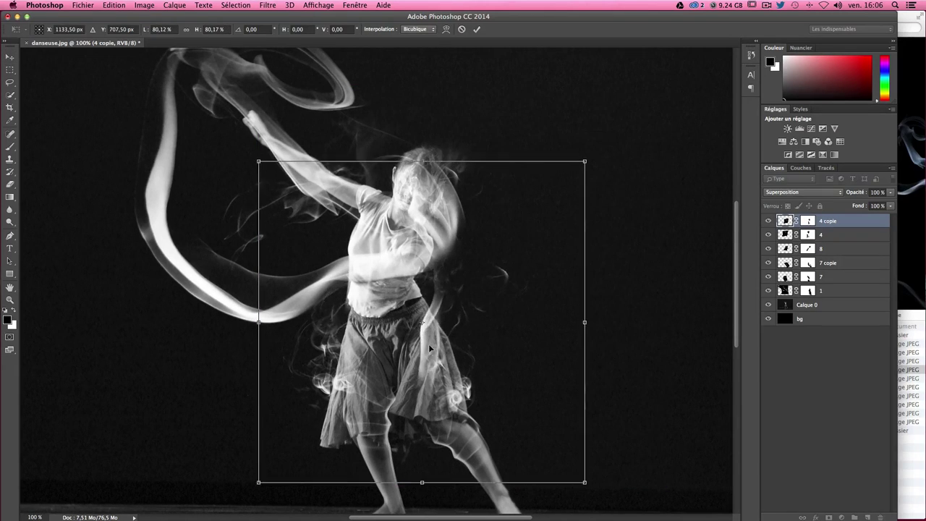
{"action": "left_click_drag", "start_coordinate": [425, 356], "coordinate": [434, 312]}
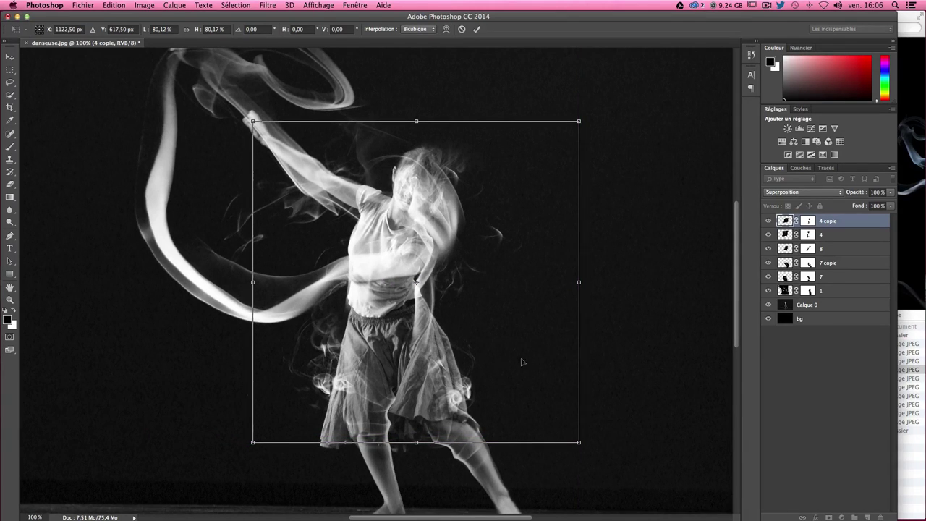
Step: Warp 4 copie's edges and top-left corner around the dancer's body, commit, and nudge it into place
{"action": "right_click", "coordinate": [481, 434]}
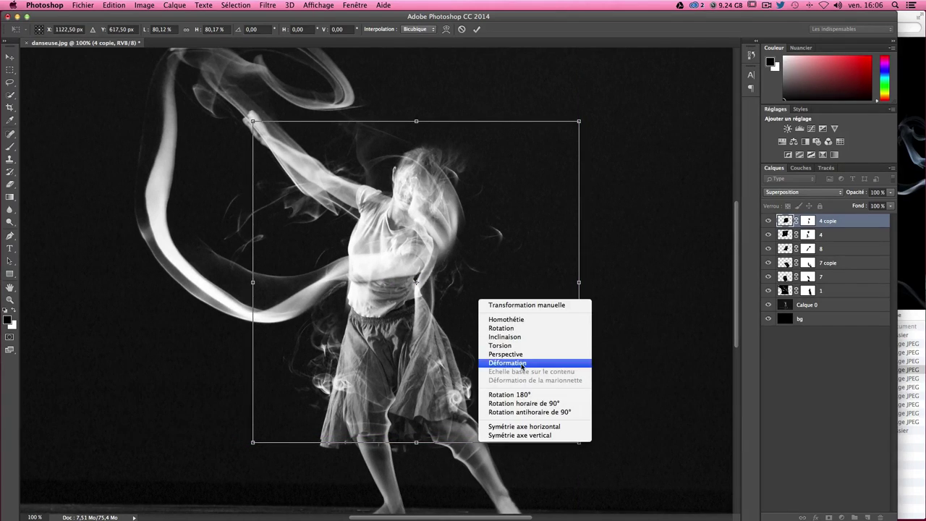
{"action": "left_click", "coordinate": [522, 364]}
{"action": "left_click_drag", "start_coordinate": [582, 296], "coordinate": [520, 299]}
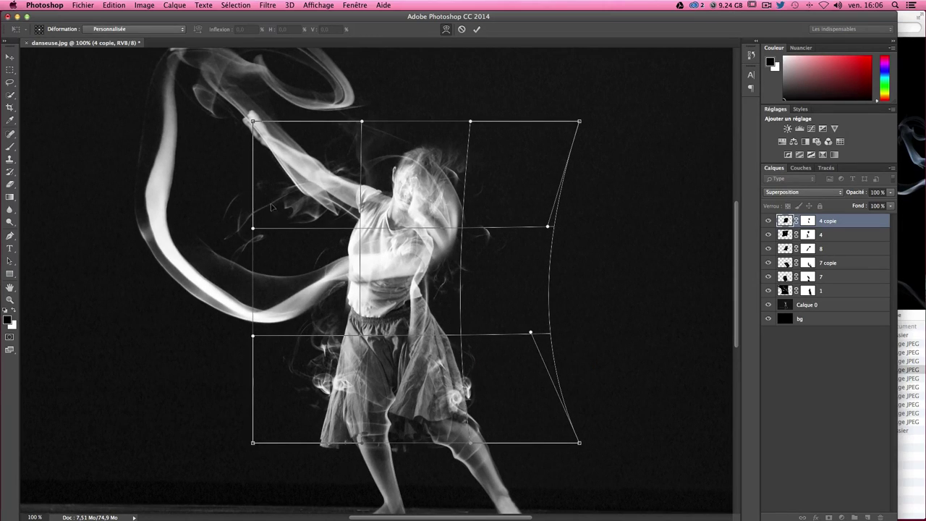
{"action": "left_click_drag", "start_coordinate": [254, 122], "coordinate": [262, 140]}
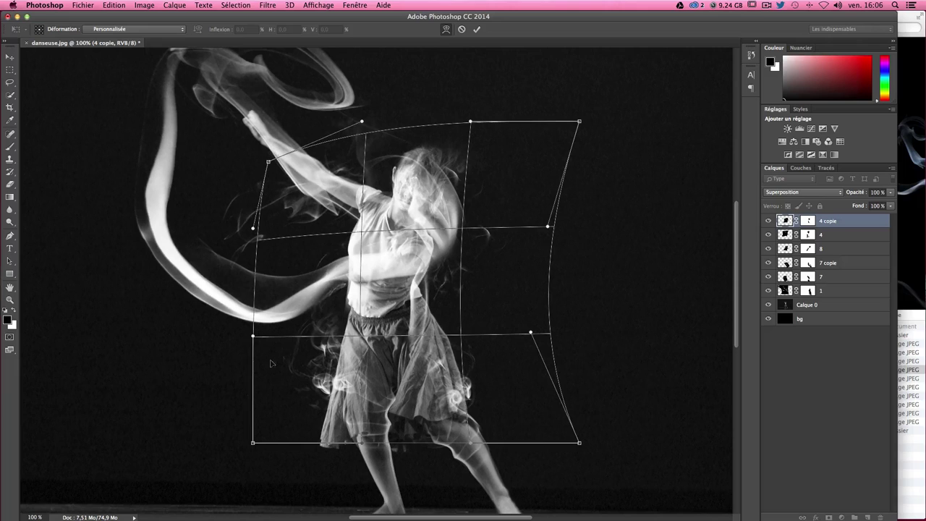
{"action": "left_click_drag", "start_coordinate": [253, 336], "coordinate": [218, 314]}
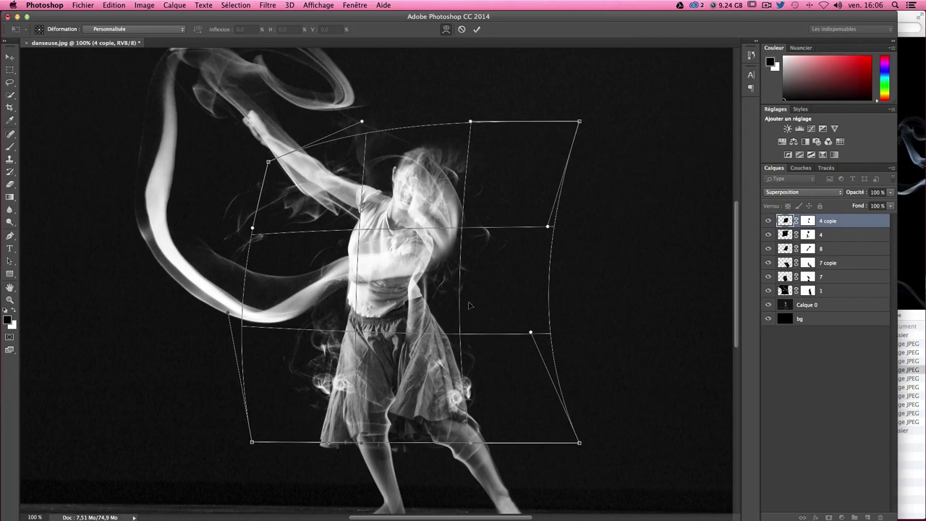
{"action": "mouse_move", "coordinate": [304, 338]}
{"action": "left_mouse_down"}
{"action": "mouse_move", "coordinate": [524, 298]}
{"action": "mouse_move", "coordinate": [464, 301]}
{"action": "mouse_move", "coordinate": [483, 305]}
{"action": "left_mouse_up"}
{"action": "key", "text": "Return"}
{"action": "left_click_drag", "start_coordinate": [437, 258], "coordinate": [430, 288]}
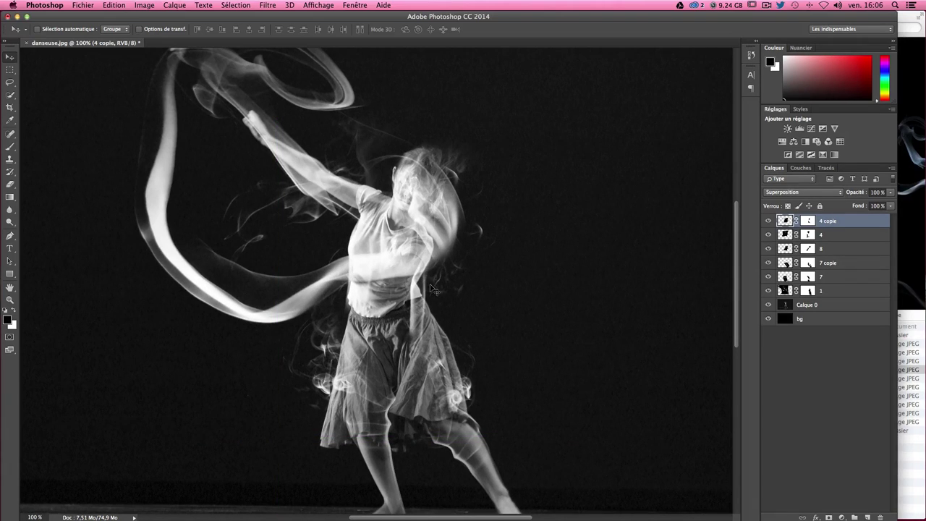
Step: Toggle Calque 0's visibility to compare the 4 copie smoke with and without the dancer
{"action": "left_click", "coordinate": [768, 305]}
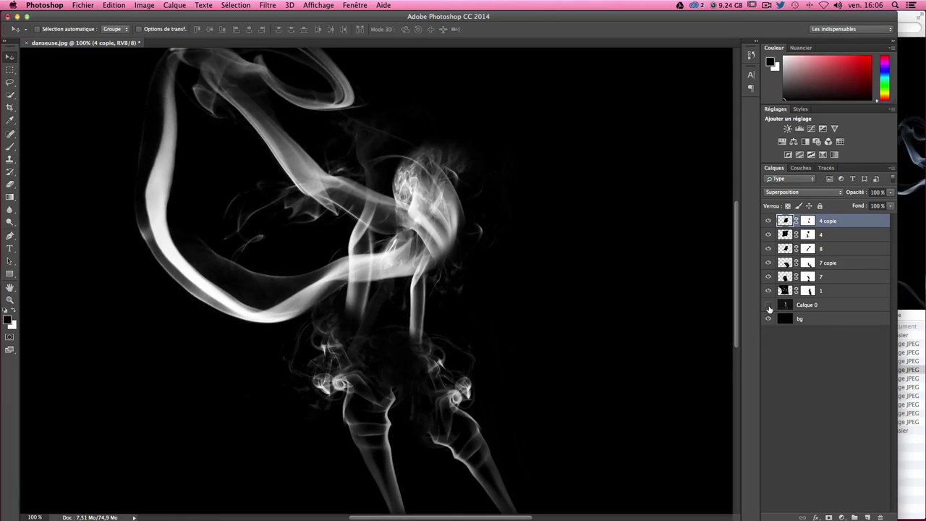
{"action": "left_click", "coordinate": [768, 305]}
{"action": "left_click", "coordinate": [769, 305]}
{"action": "left_click", "coordinate": [768, 305]}
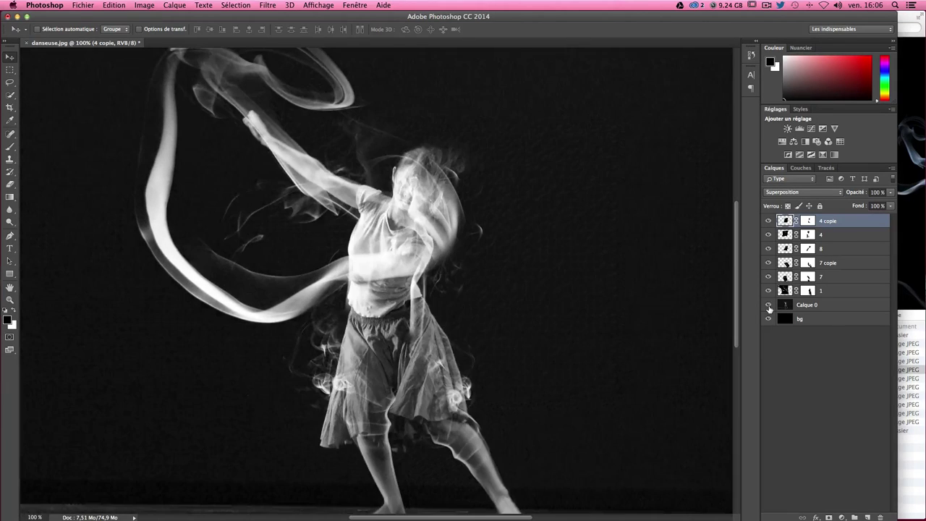
{"action": "left_click", "coordinate": [768, 305]}
Step: Paint black on 4 copie's mask at 33% over the waist, toggling the dancer to check
{"action": "left_click", "coordinate": [808, 221]}
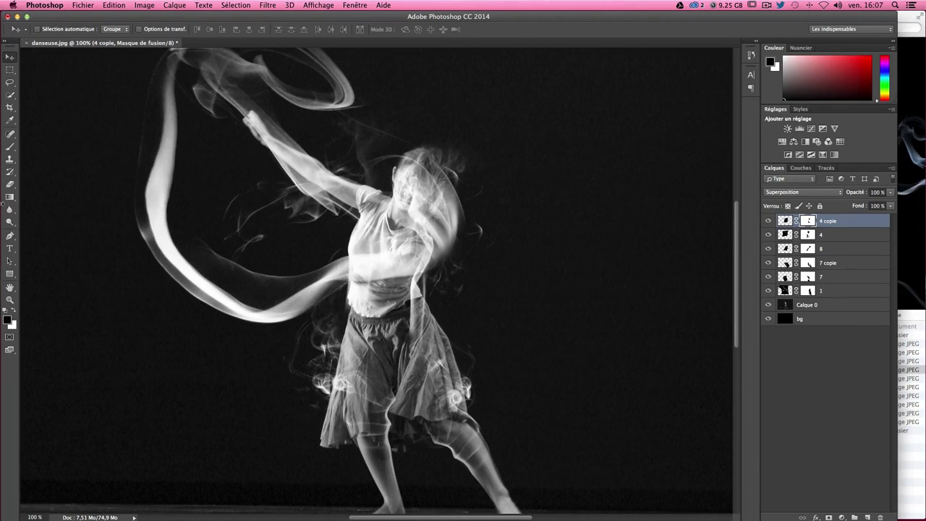
{"action": "left_click", "coordinate": [10, 147]}
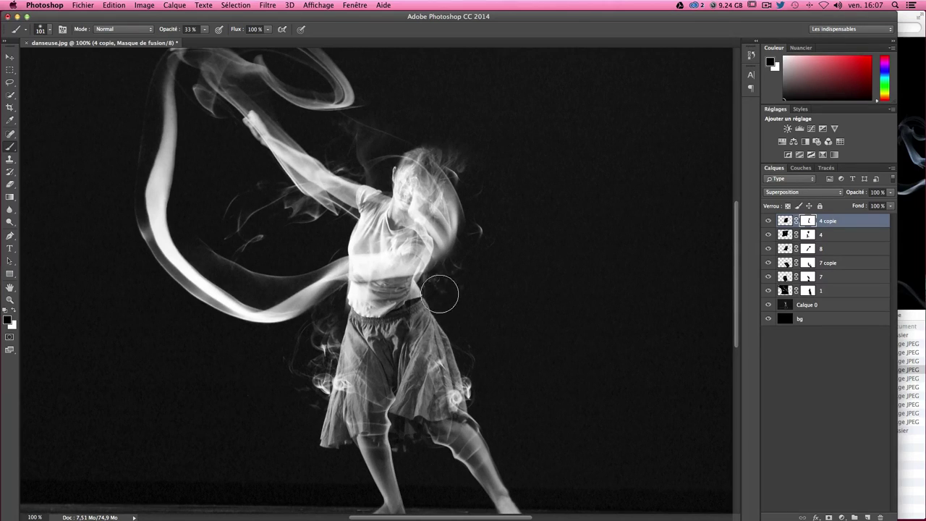
{"action": "left_click_drag", "start_coordinate": [407, 356], "coordinate": [411, 311]}
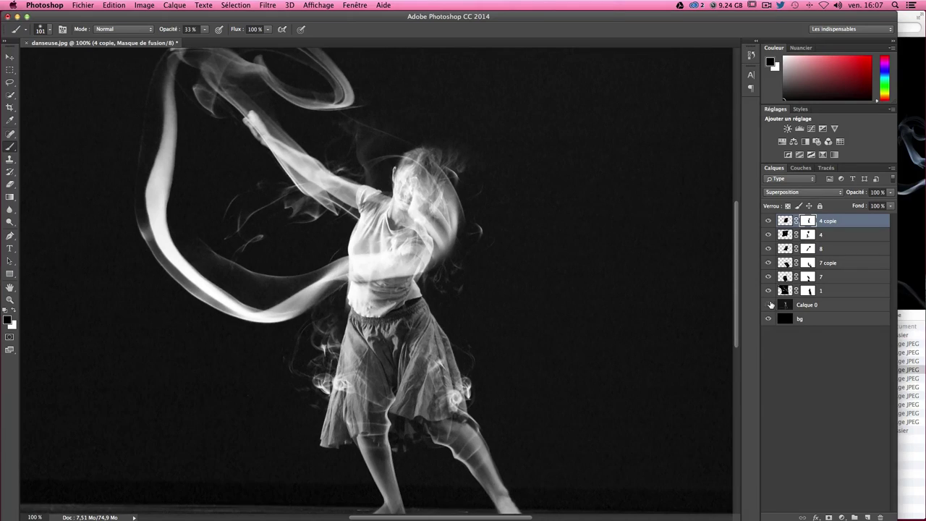
{"action": "left_click", "coordinate": [770, 305]}
{"action": "left_click", "coordinate": [771, 305]}
{"action": "left_click", "coordinate": [771, 305]}
{"action": "left_click", "coordinate": [770, 305]}
{"action": "left_click", "coordinate": [770, 304]}
{"action": "left_click", "coordinate": [770, 304]}
Step: Preview 7.jpg, 8.jpg and 9.jpg in Cover Flow and keep 8.jpg selected
{"action": "left_click", "coordinate": [916, 121]}
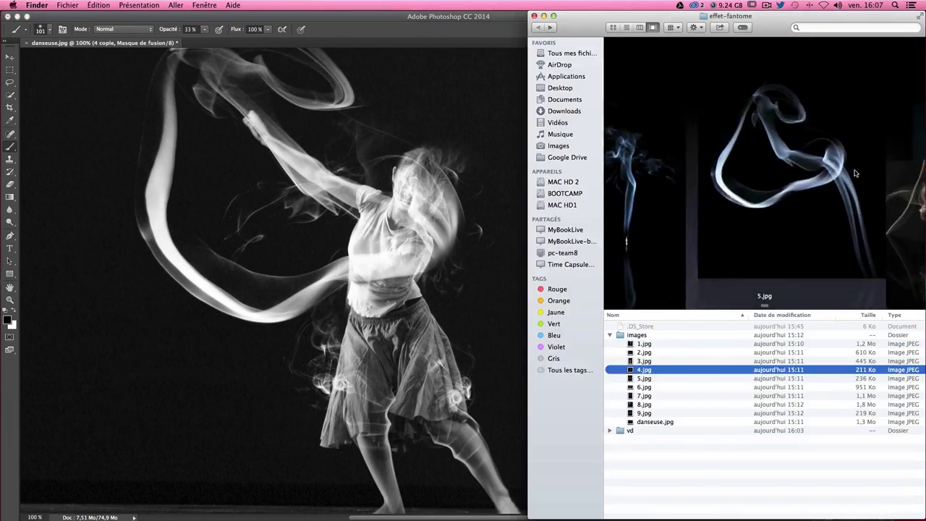
{"action": "key", "text": "Down"}
{"action": "key", "text": "Down"}
{"action": "key", "text": "Down"}
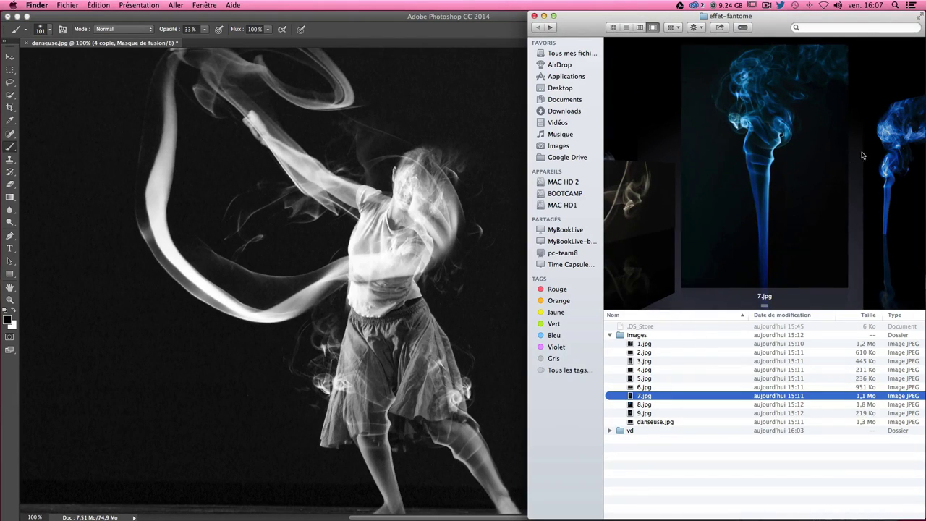
{"action": "key", "text": "Down"}
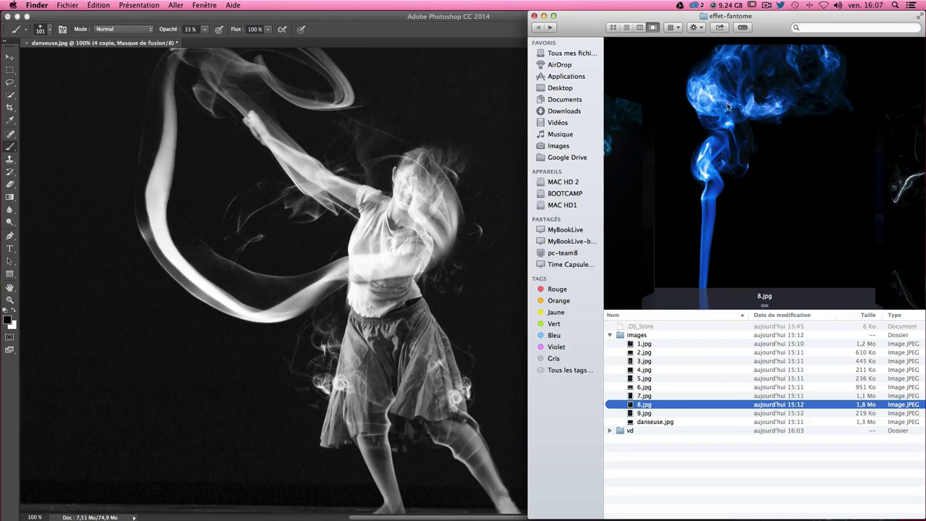
{"action": "key", "text": "Up"}
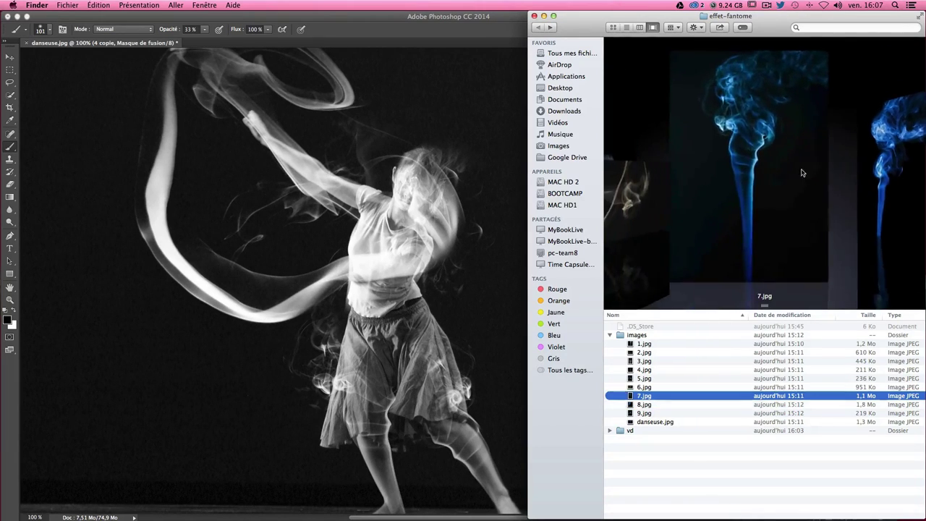
{"action": "key", "text": "Down"}
{"action": "key", "text": "Up"}
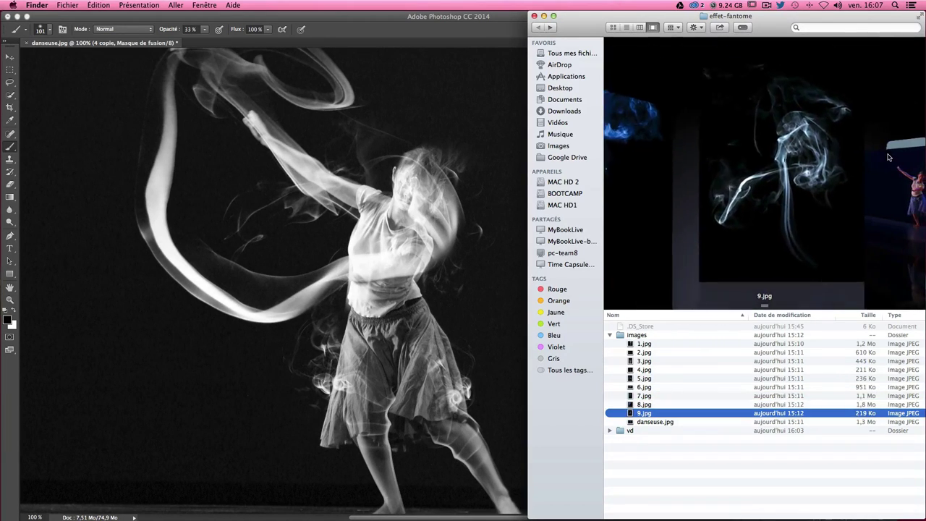
{"action": "key", "text": "Down"}
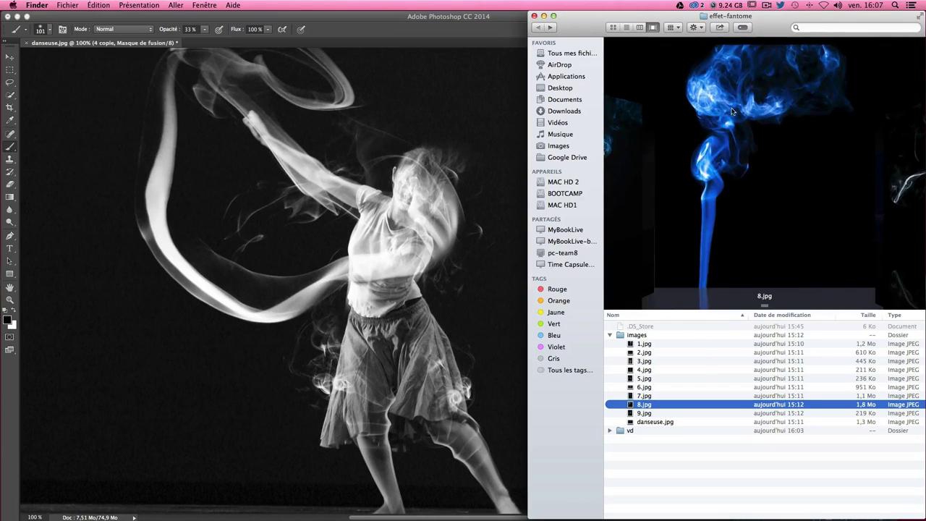
Step: Place 8.jpg into the dancer document, rasterize layer 8 and desaturate it to grey
{"action": "left_click_drag", "start_coordinate": [643, 408], "coordinate": [347, 246]}
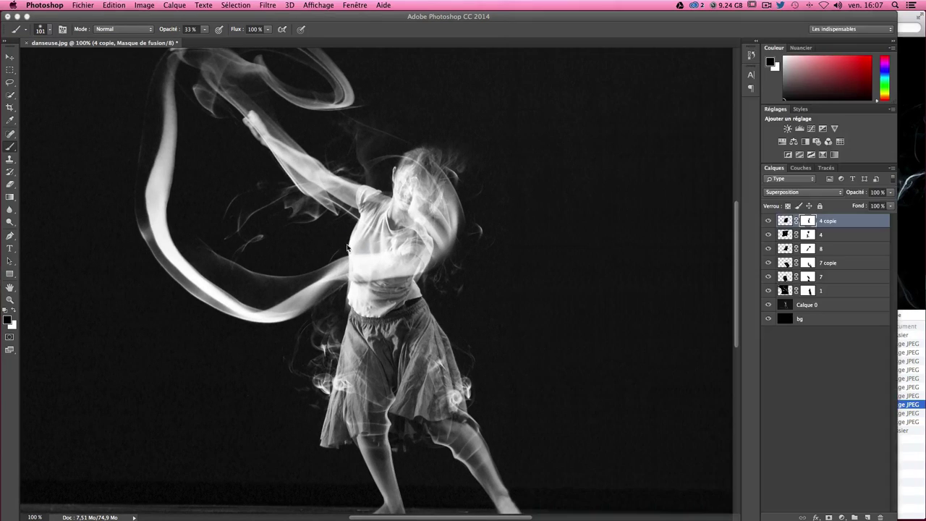
{"action": "right_click", "coordinate": [464, 197]}
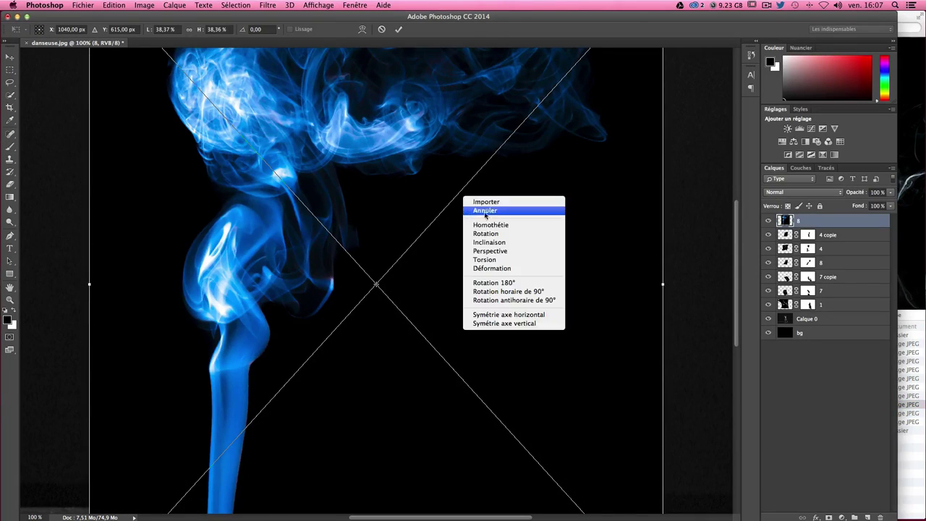
{"action": "left_click", "coordinate": [577, 132]}
{"action": "key", "text": "b"}
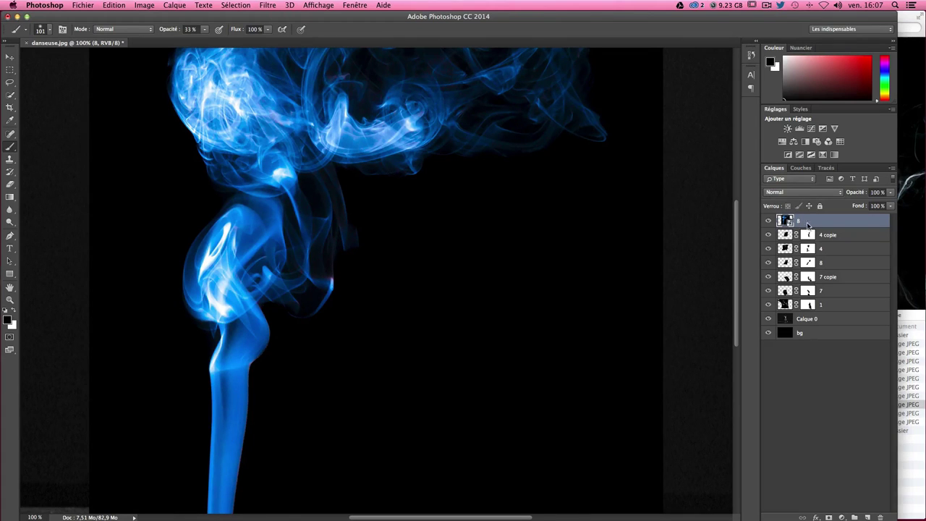
{"action": "right_click", "coordinate": [809, 225]}
{"action": "left_click", "coordinate": [717, 263]}
{"action": "key", "text": "ctrl+shift+u"}
Step: Set layer 8 to the Superposition (Overlay) blend mode and move it over the dancer
{"action": "left_click", "coordinate": [769, 192]}
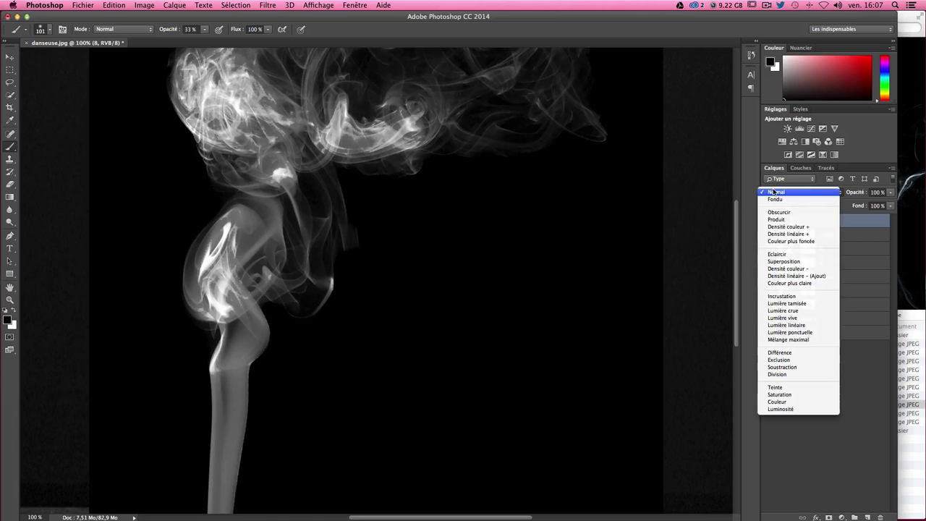
{"action": "left_click", "coordinate": [785, 261]}
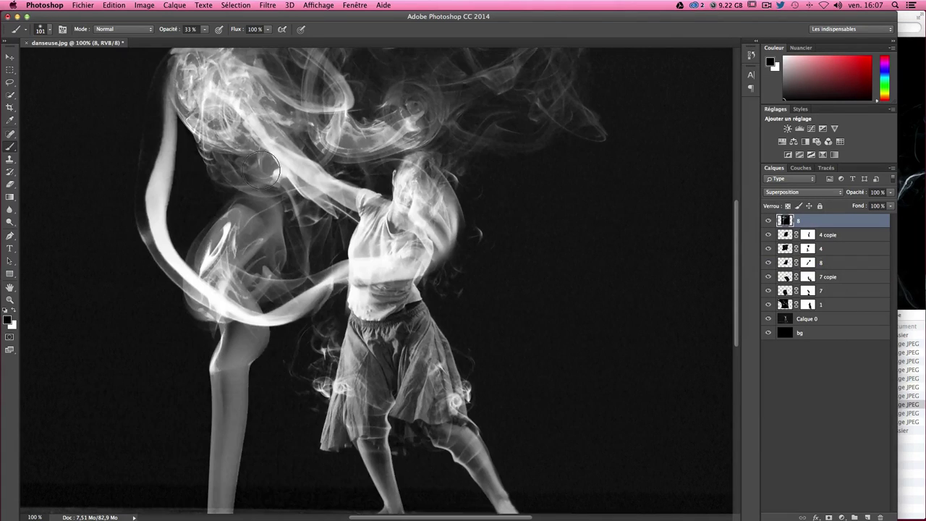
{"action": "left_click", "coordinate": [9, 56]}
{"action": "left_click_drag", "start_coordinate": [282, 134], "coordinate": [355, 242]}
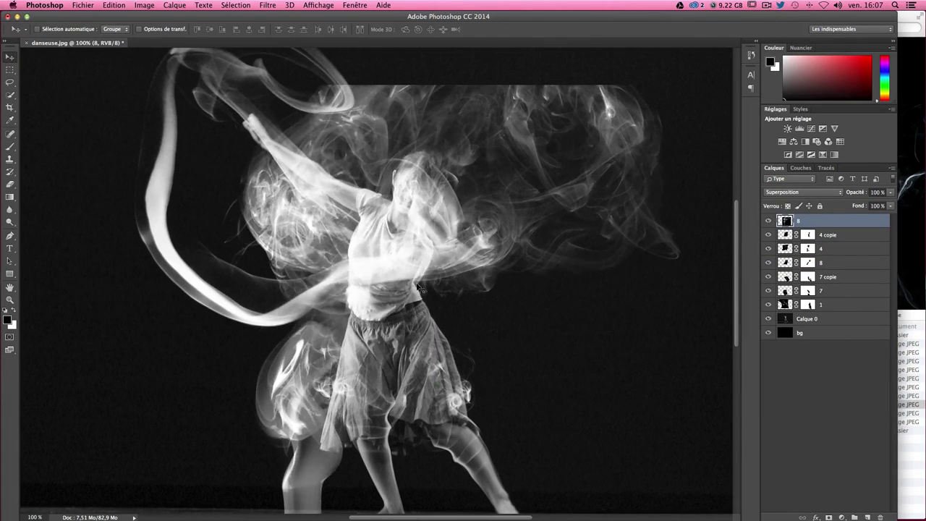
Step: Scale layer 8's smoke to about 56% and apply a free warp
{"action": "key", "text": "ctrl+t"}
{"action": "mouse_move", "coordinate": [162, 85]}
{"action": "left_mouse_down"}
{"action": "mouse_move", "coordinate": [458, 351]}
{"action": "mouse_move", "coordinate": [402, 255]}
{"action": "left_mouse_up"}
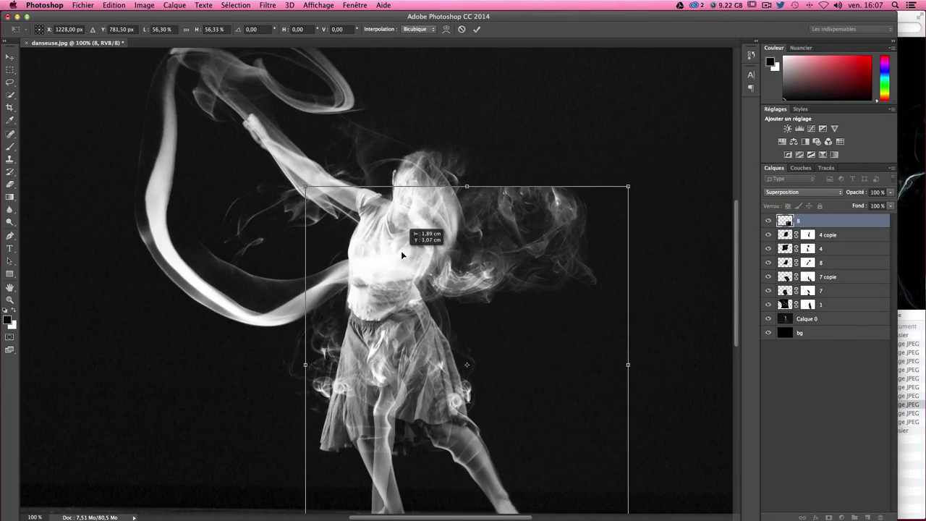
{"action": "scroll", "coordinate": [532, 274], "scroll_direction": "down", "scroll_amount": 3}
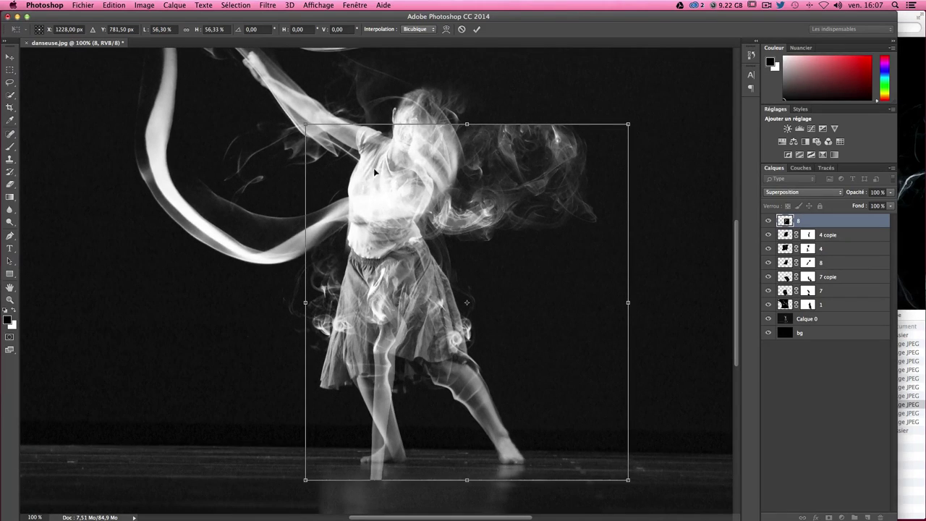
{"action": "right_click", "coordinate": [416, 209]}
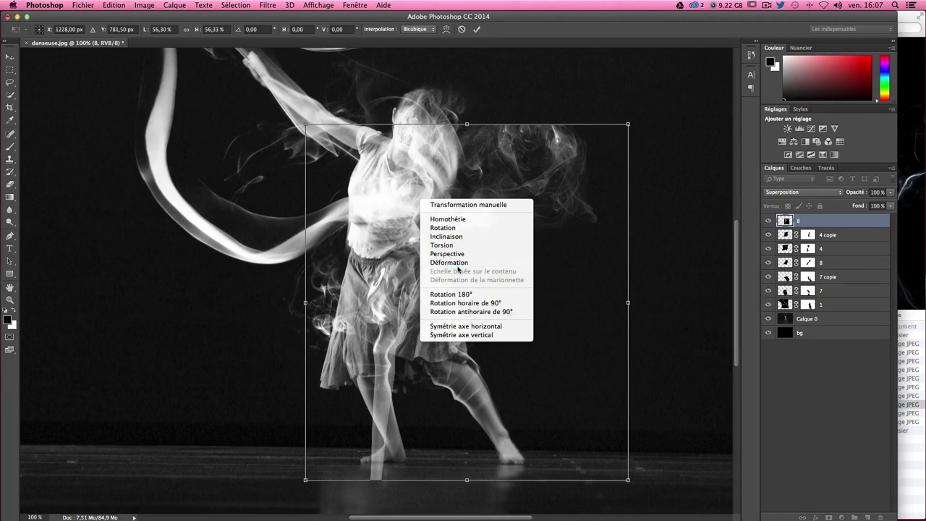
{"action": "left_click", "coordinate": [459, 262]}
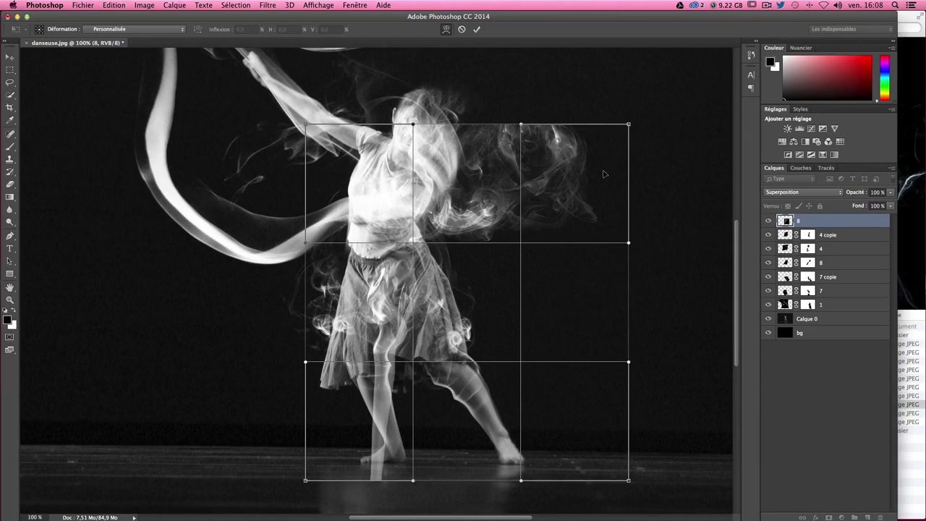
{"action": "key", "text": "Return"}
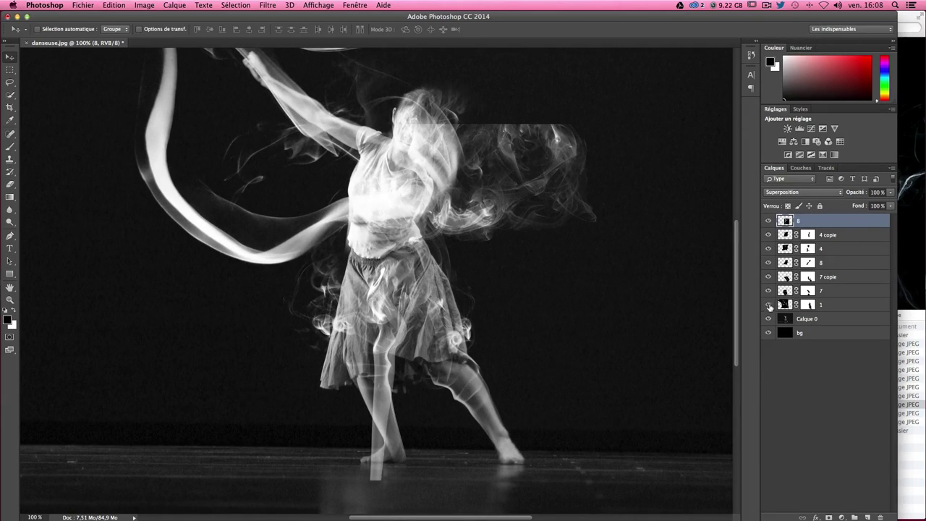
Step: Compare layer 8's smoke with the dancer photo hidden and shown, leaving it untransformed
{"action": "left_click", "coordinate": [767, 321]}
{"action": "left_click", "coordinate": [767, 321]}
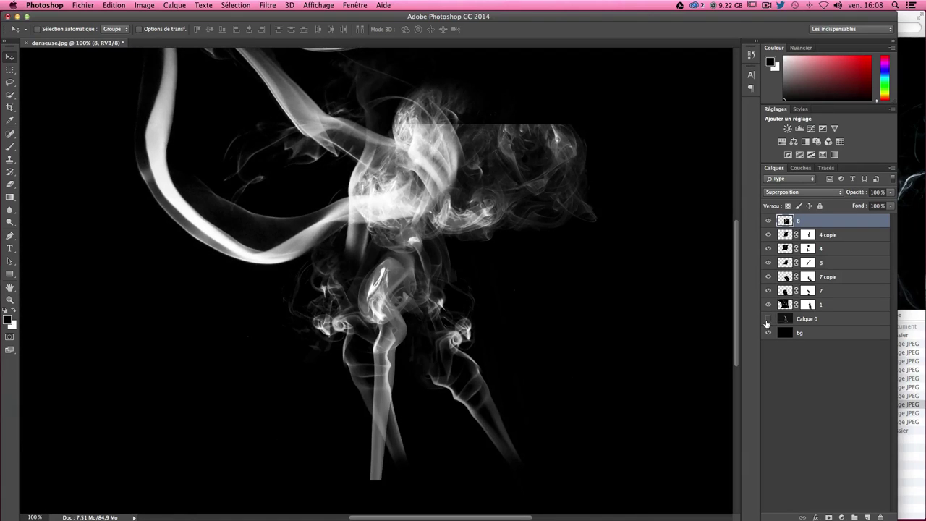
{"action": "left_click", "coordinate": [768, 321]}
{"action": "left_click", "coordinate": [767, 322]}
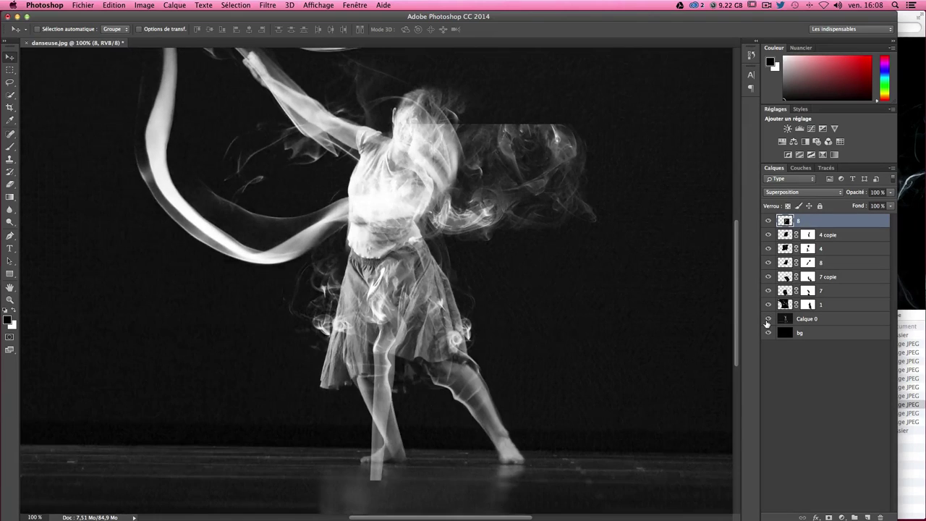
{"action": "key", "text": "ctrl+t"}
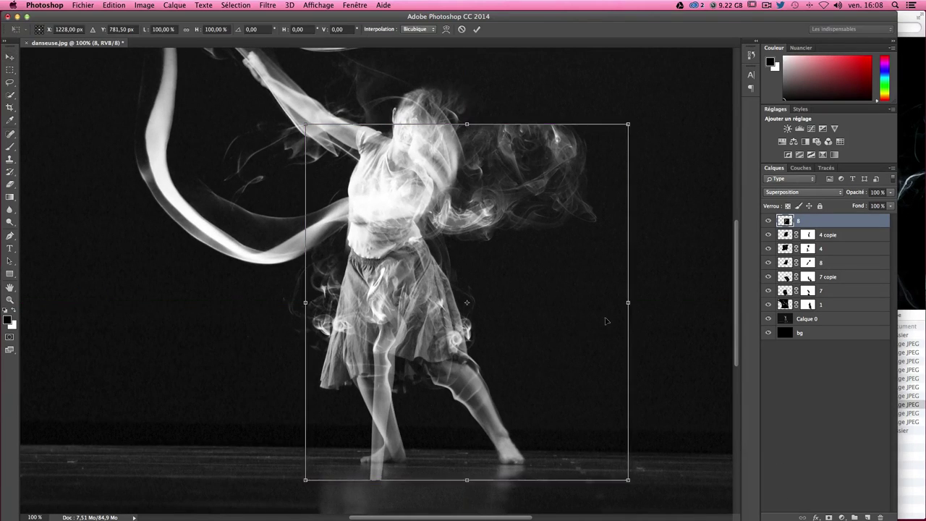
{"action": "key", "text": "Escape"}
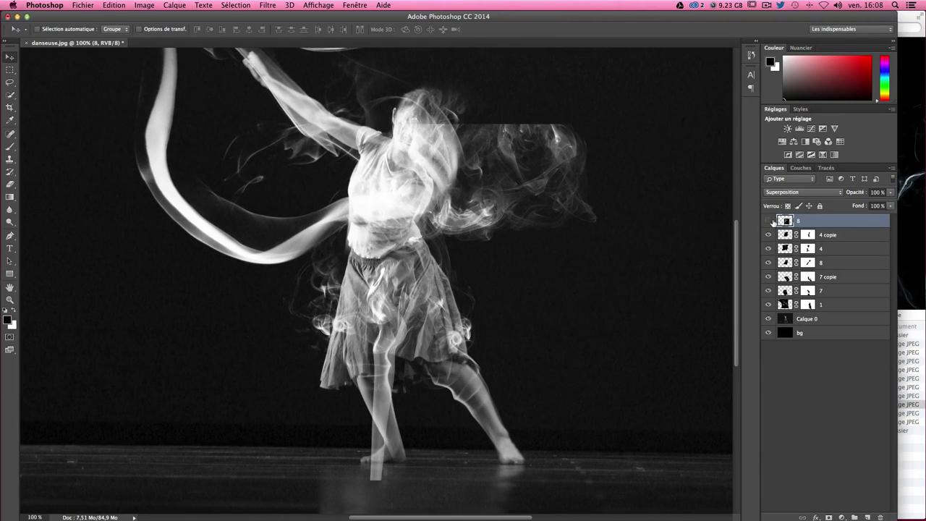
{"action": "left_click", "coordinate": [769, 221]}
{"action": "left_click", "coordinate": [769, 221]}
Step: Add a layer mask to layer 8 and set a black brush to 64% opacity, 138 px
{"action": "left_click", "coordinate": [829, 518]}
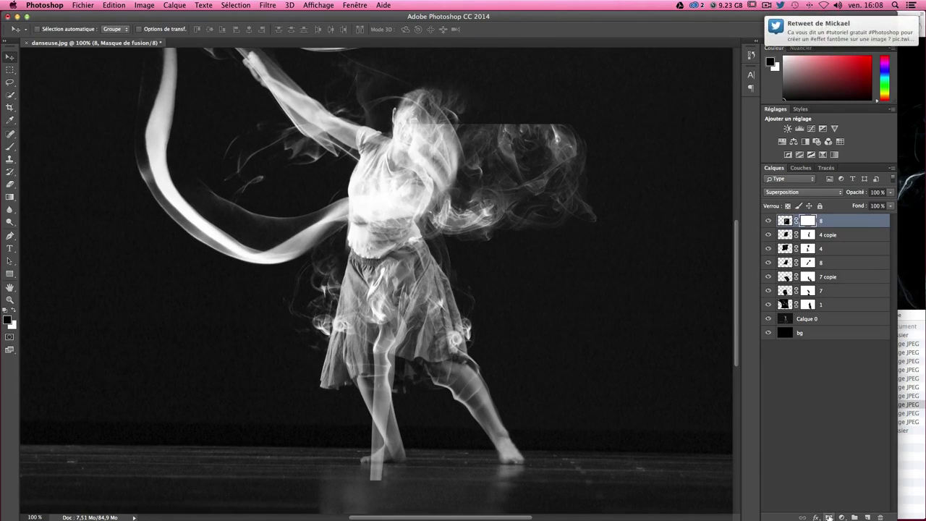
{"action": "left_click", "coordinate": [10, 148]}
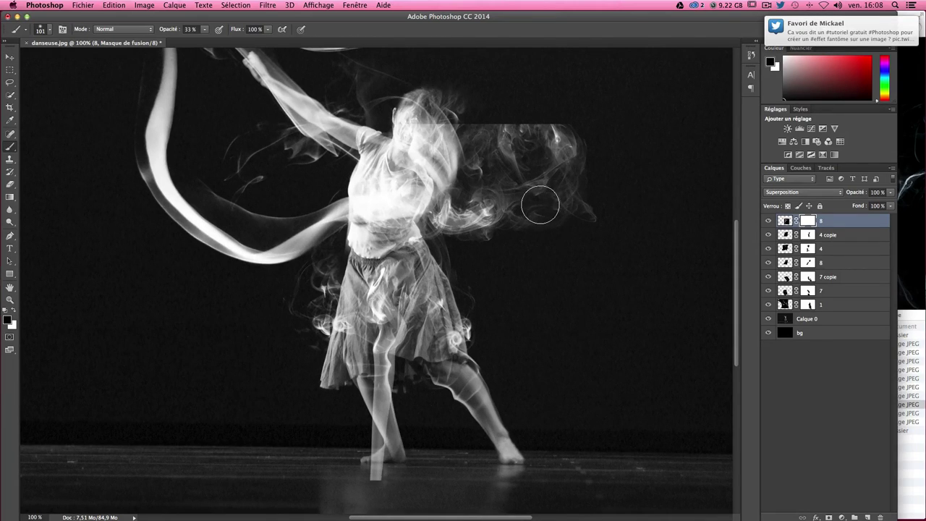
{"action": "mouse_move", "coordinate": [541, 204]}
{"action": "left_mouse_down"}
{"action": "mouse_move", "coordinate": [562, 203]}
{"action": "mouse_move", "coordinate": [548, 201]}
{"action": "mouse_move", "coordinate": [552, 159]}
{"action": "left_mouse_up"}
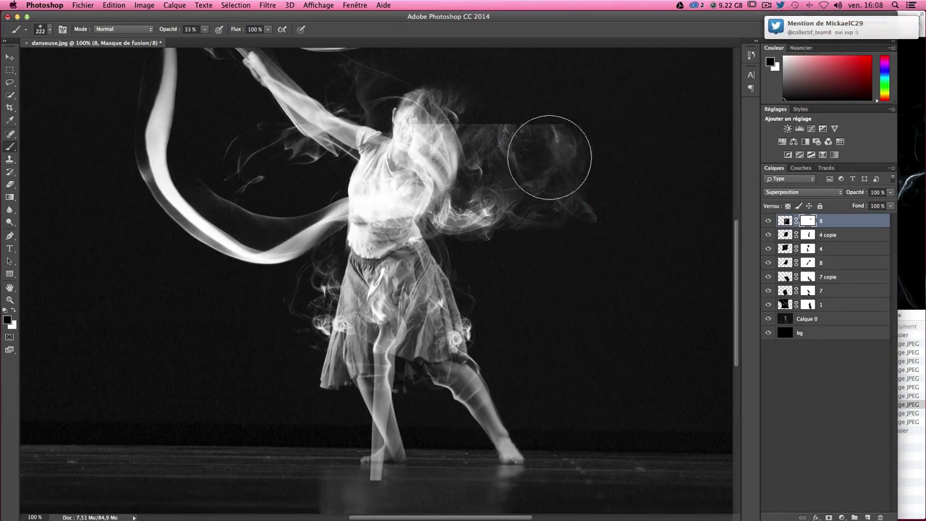
{"action": "left_click", "coordinate": [207, 30]}
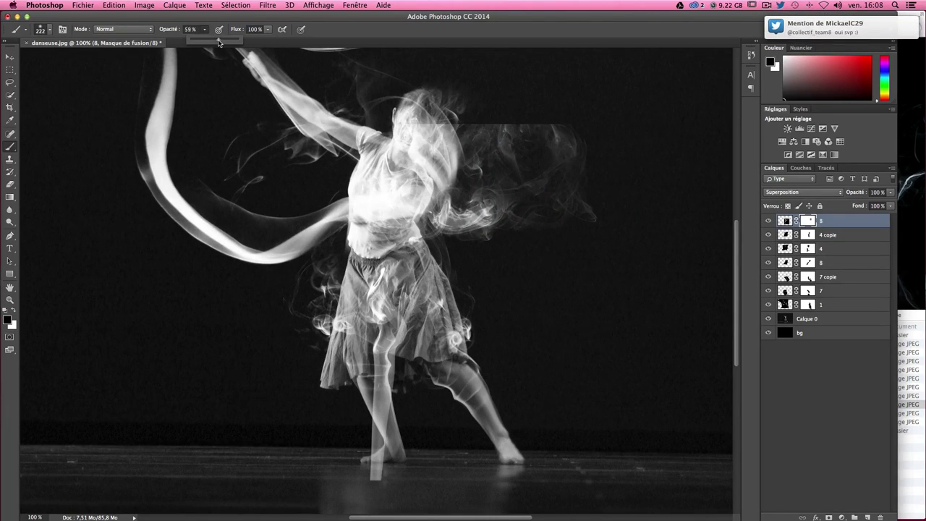
{"action": "left_click_drag", "start_coordinate": [554, 175], "coordinate": [543, 225]}
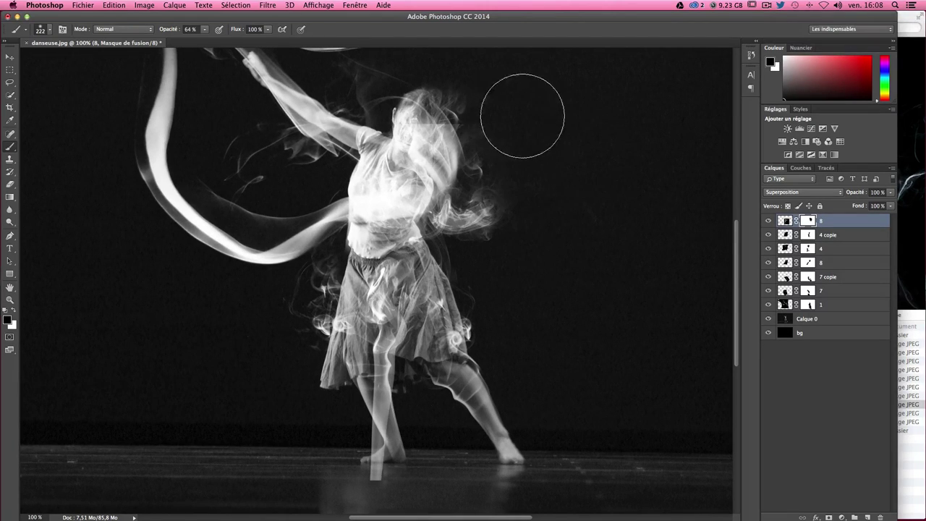
{"action": "left_click_drag", "start_coordinate": [596, 186], "coordinate": [572, 186]}
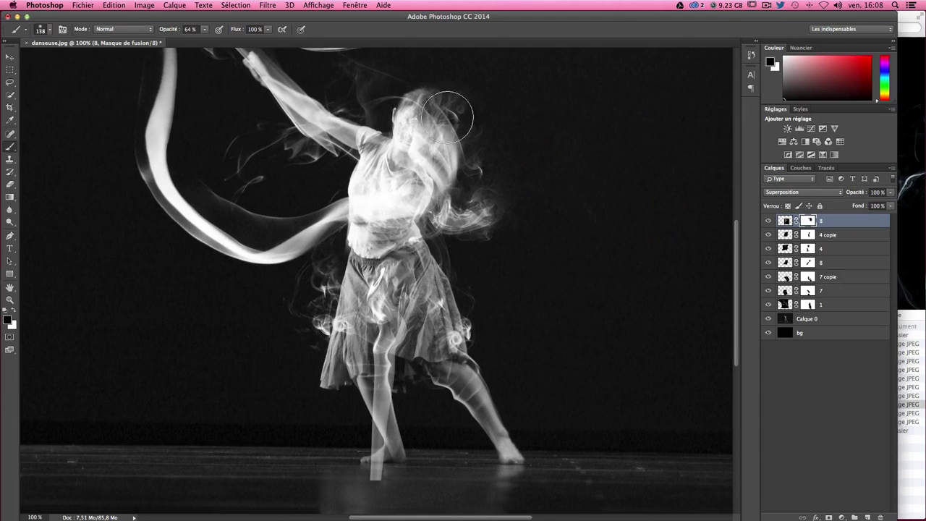
Step: Mask out the stray smoke beside the dancer's head and shoulder, checking with layer visibility toggles
{"action": "mouse_move", "coordinate": [467, 129]}
{"action": "left_mouse_down"}
{"action": "mouse_move", "coordinate": [485, 144]}
{"action": "mouse_move", "coordinate": [482, 224]}
{"action": "mouse_move", "coordinate": [465, 213]}
{"action": "mouse_move", "coordinate": [465, 190]}
{"action": "mouse_move", "coordinate": [459, 215]}
{"action": "mouse_move", "coordinate": [480, 209]}
{"action": "mouse_move", "coordinate": [456, 188]}
{"action": "left_mouse_up"}
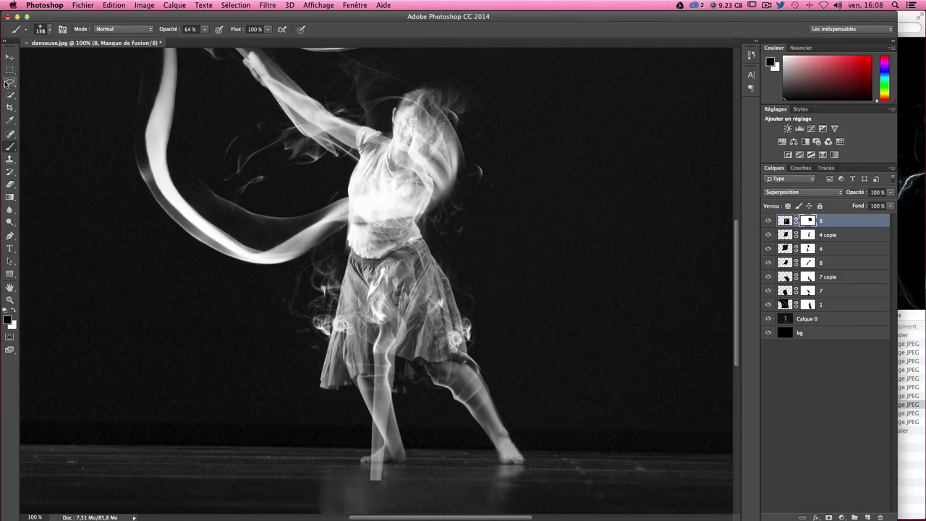
{"action": "left_click", "coordinate": [9, 56]}
{"action": "left_click", "coordinate": [768, 319]}
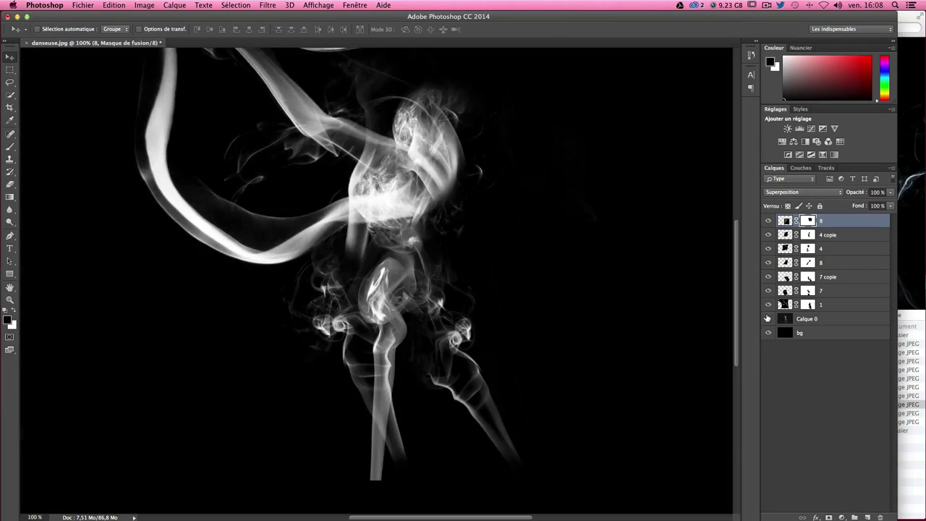
{"action": "left_click", "coordinate": [765, 318]}
{"action": "left_click", "coordinate": [769, 319]}
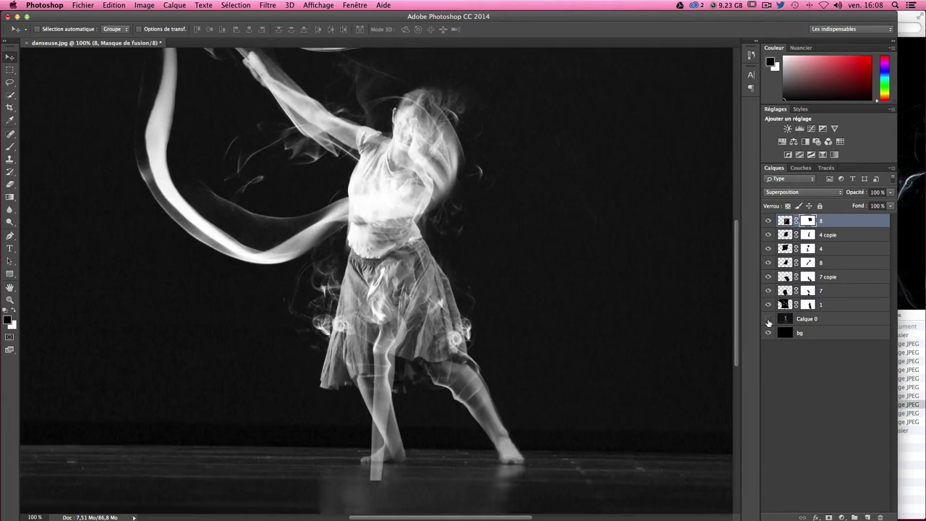
{"action": "left_click", "coordinate": [768, 319]}
{"action": "left_click", "coordinate": [769, 220]}
{"action": "left_click", "coordinate": [769, 221]}
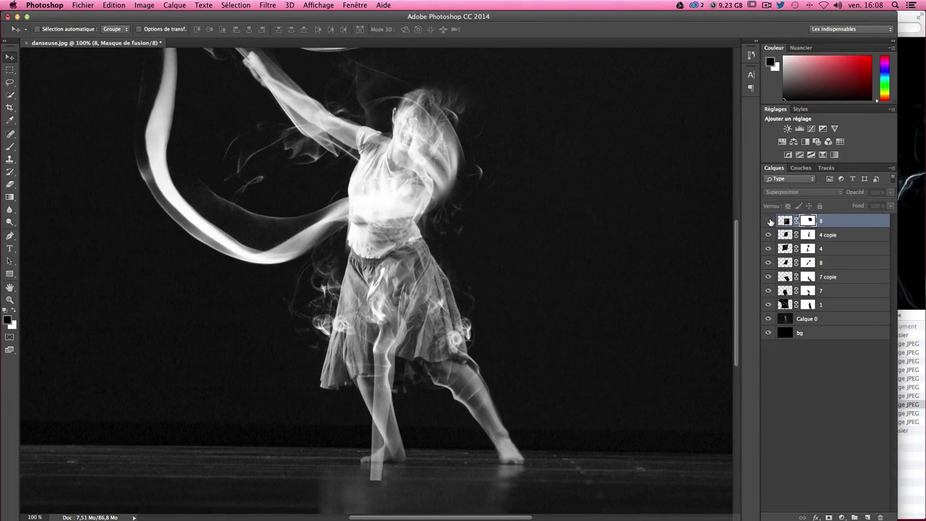
{"action": "left_click", "coordinate": [769, 220]}
{"action": "left_click", "coordinate": [770, 220]}
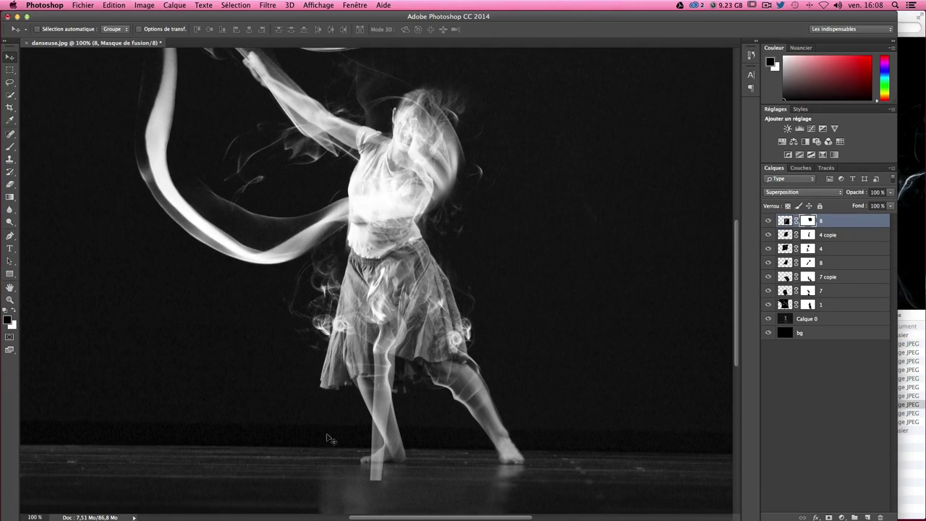
Step: Mask out the bright streak below the dancer's foot and compare with the dancer hidden
{"action": "key", "text": "b"}
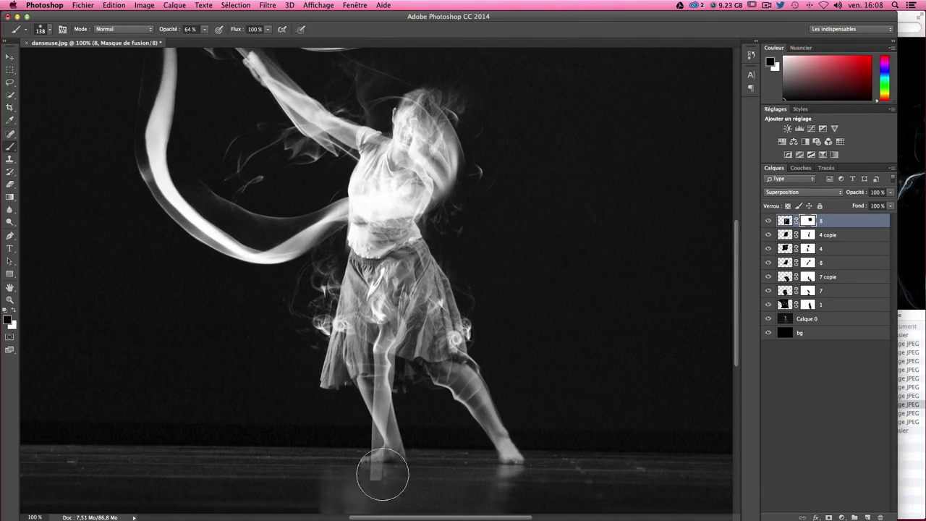
{"action": "mouse_move", "coordinate": [379, 476]}
{"action": "left_mouse_down"}
{"action": "mouse_move", "coordinate": [385, 444]}
{"action": "mouse_move", "coordinate": [368, 477]}
{"action": "mouse_move", "coordinate": [399, 372]}
{"action": "mouse_move", "coordinate": [391, 304]}
{"action": "mouse_move", "coordinate": [382, 459]}
{"action": "mouse_move", "coordinate": [375, 382]}
{"action": "left_mouse_up"}
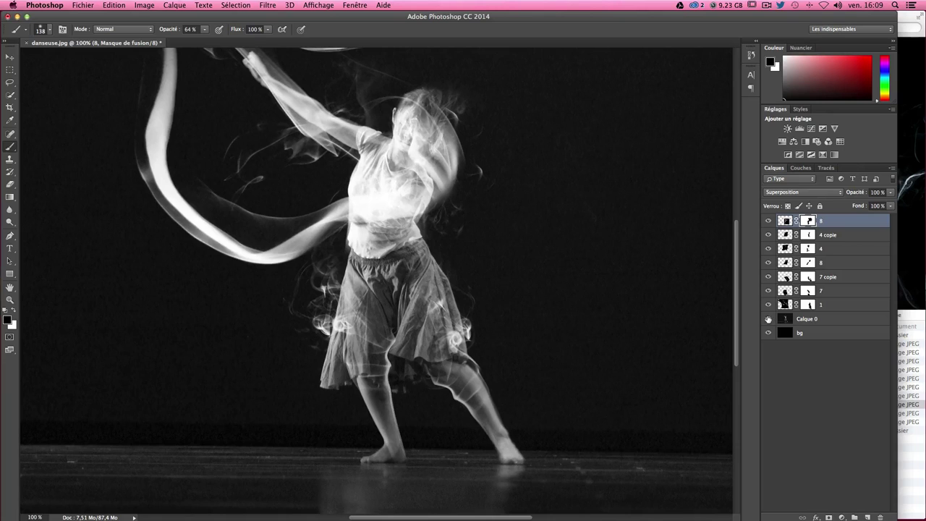
{"action": "left_click", "coordinate": [768, 320]}
{"action": "left_click", "coordinate": [769, 319]}
{"action": "left_click", "coordinate": [768, 319]}
{"action": "left_click", "coordinate": [768, 319]}
{"action": "left_click", "coordinate": [768, 319]}
{"action": "left_click", "coordinate": [769, 319]}
{"action": "left_click", "coordinate": [10, 58]}
Step: Duplicate layer 8 as '8 copie' and rotate it about 36 degrees onto the dancer
{"action": "left_click_drag", "start_coordinate": [401, 267], "coordinate": [429, 275]}
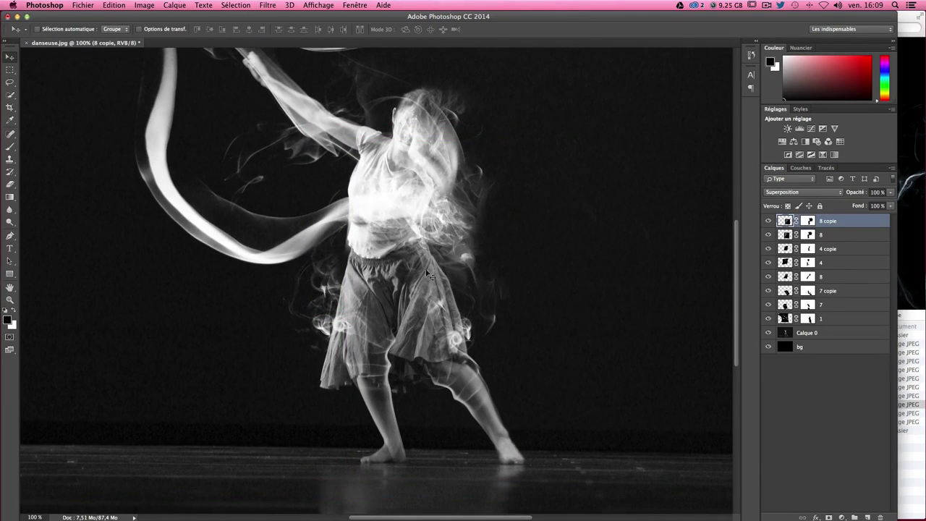
{"action": "key", "text": "super+t"}
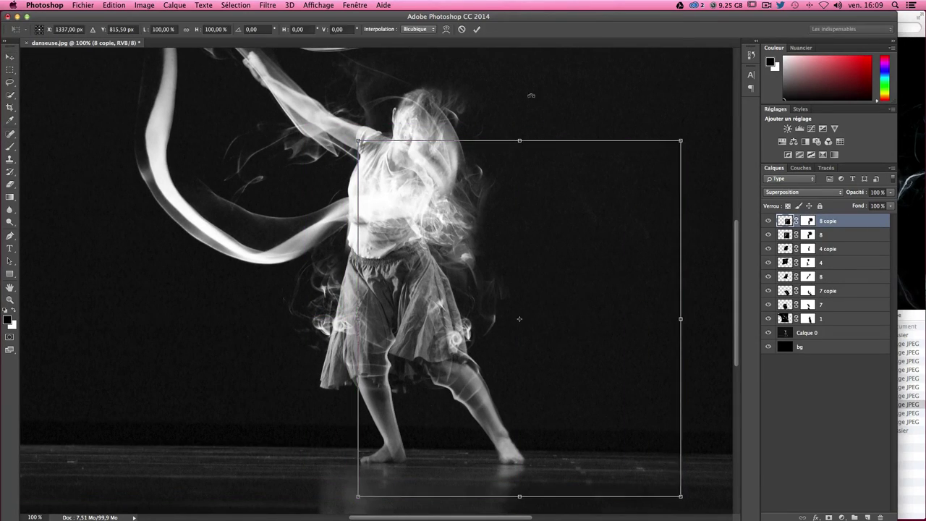
{"action": "left_click_drag", "start_coordinate": [568, 126], "coordinate": [671, 191]}
{"action": "mouse_move", "coordinate": [618, 180]}
{"action": "left_mouse_down"}
{"action": "mouse_move", "coordinate": [426, 246]}
{"action": "mouse_move", "coordinate": [386, 227]}
{"action": "left_mouse_up"}
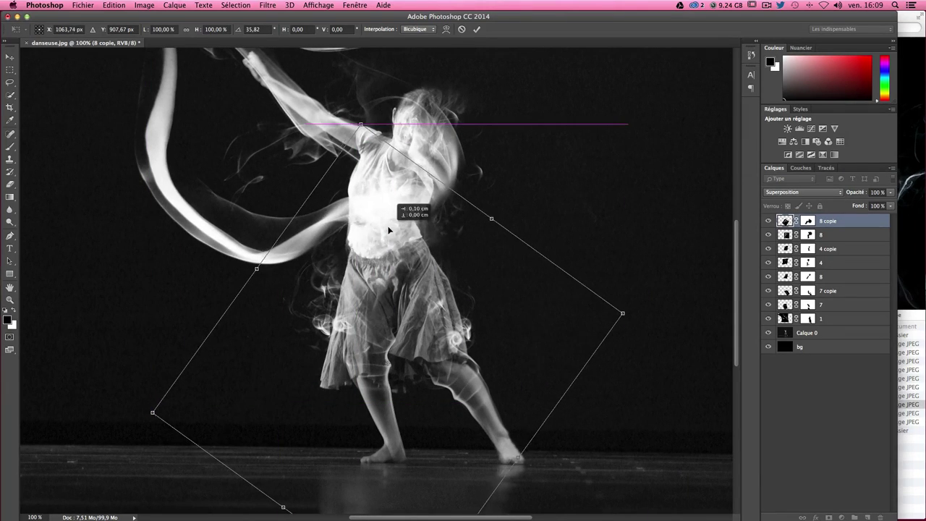
Step: Warp the smoke copy so it bends around the dancer's torso and right side
{"action": "right_click", "coordinate": [468, 357]}
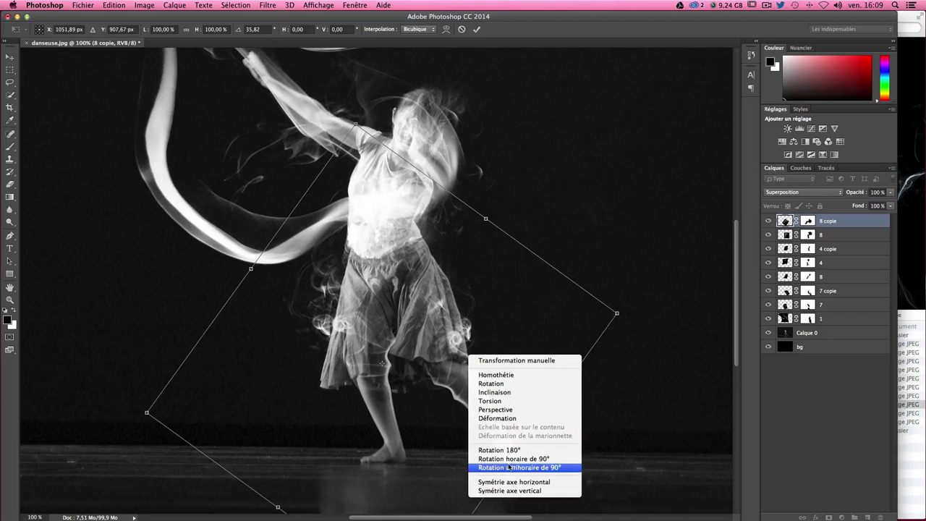
{"action": "left_click", "coordinate": [507, 422]}
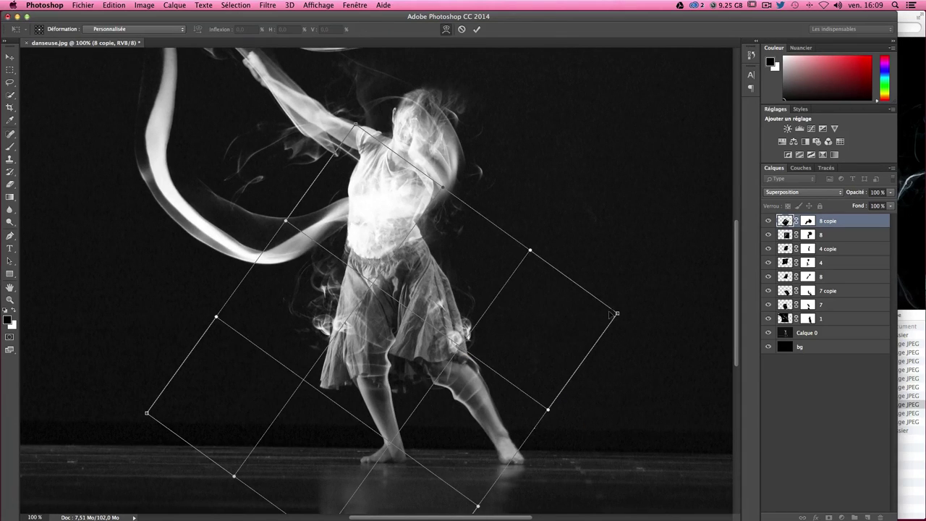
{"action": "left_click_drag", "start_coordinate": [610, 313], "coordinate": [489, 303]}
{"action": "left_click_drag", "start_coordinate": [478, 248], "coordinate": [416, 252]}
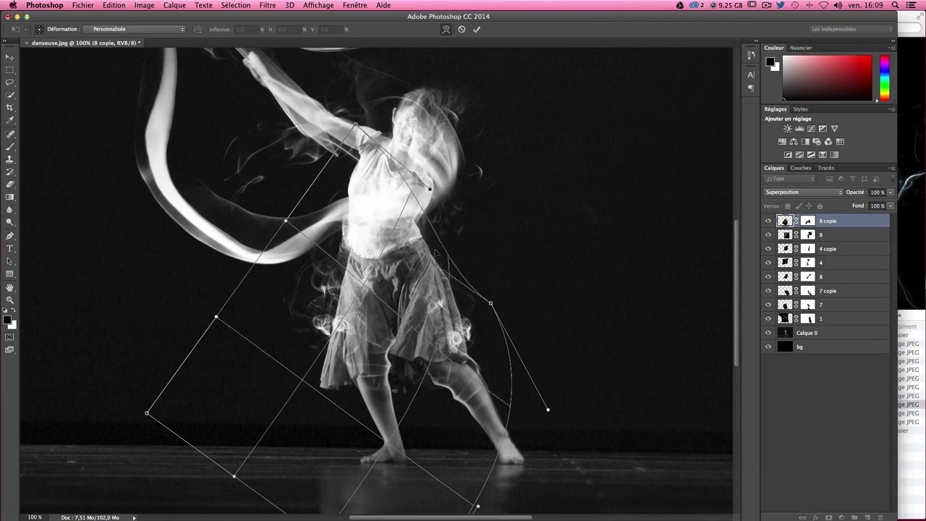
{"action": "left_click_drag", "start_coordinate": [483, 301], "coordinate": [455, 304]}
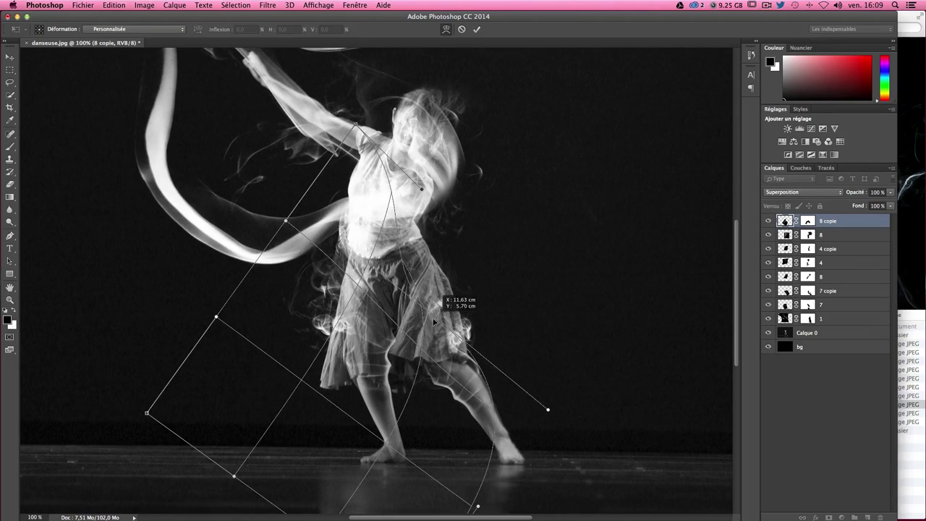
{"action": "left_click_drag", "start_coordinate": [363, 219], "coordinate": [373, 220]}
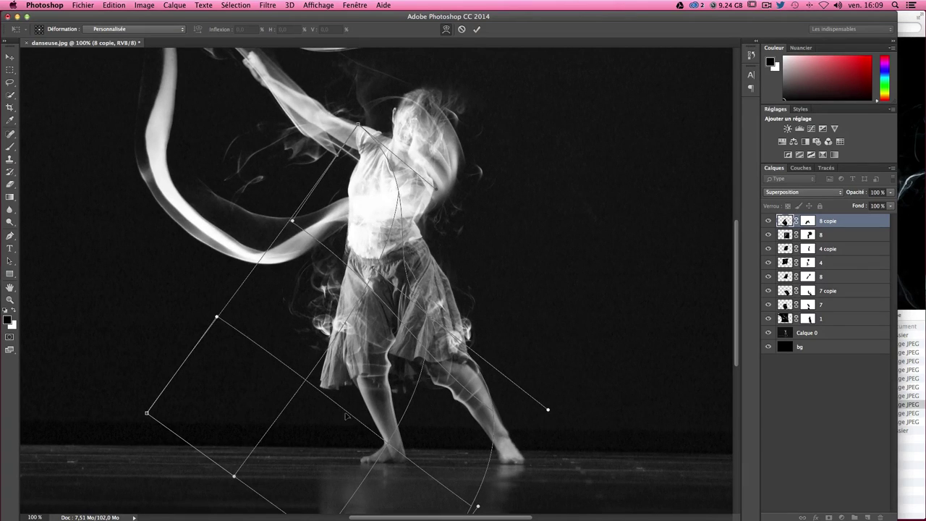
{"action": "key", "text": "Return"}
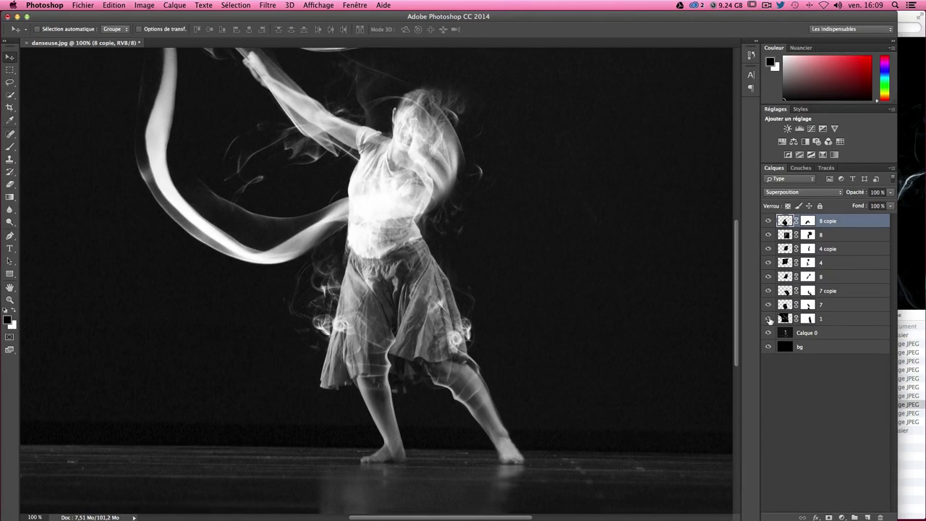
Step: Compare the warped copy with the dancer photo hidden and shown, then select the 8 copie mask
{"action": "left_click", "coordinate": [769, 319]}
{"action": "left_click", "coordinate": [769, 333]}
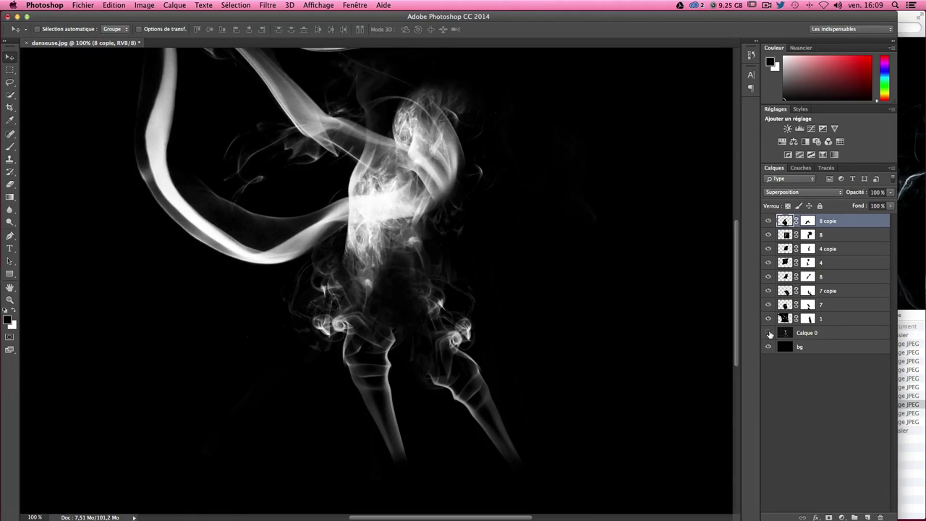
{"action": "left_click", "coordinate": [769, 333]}
{"action": "left_click", "coordinate": [768, 333]}
{"action": "left_click", "coordinate": [768, 333]}
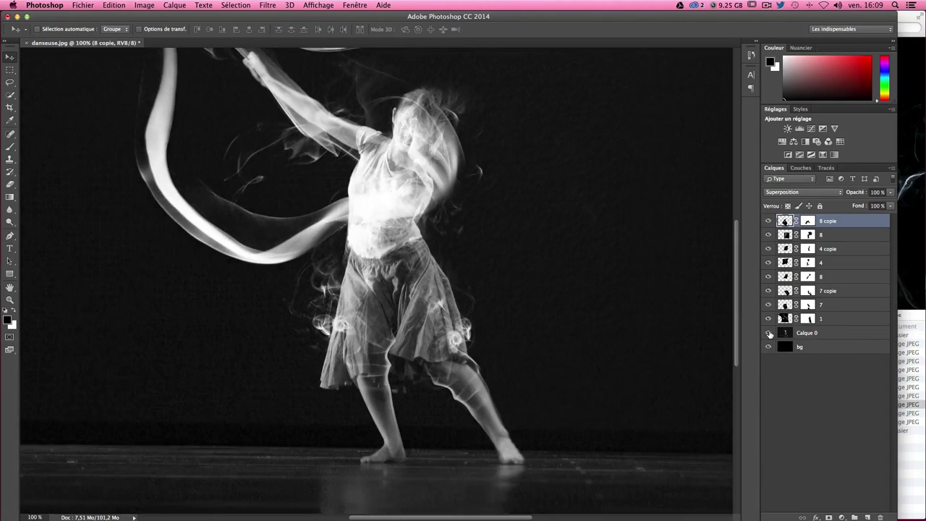
{"action": "left_click", "coordinate": [769, 333]}
{"action": "left_click_drag", "start_coordinate": [417, 303], "coordinate": [421, 297]}
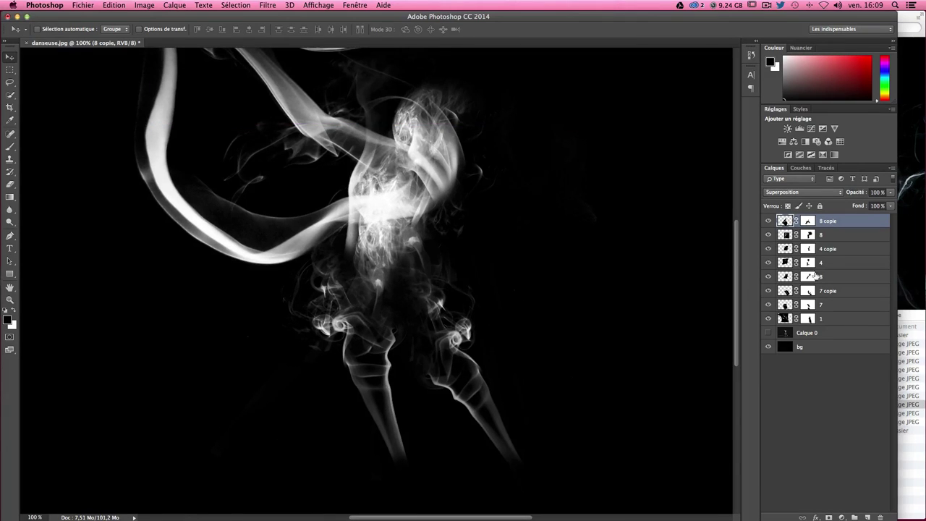
{"action": "left_click", "coordinate": [769, 335]}
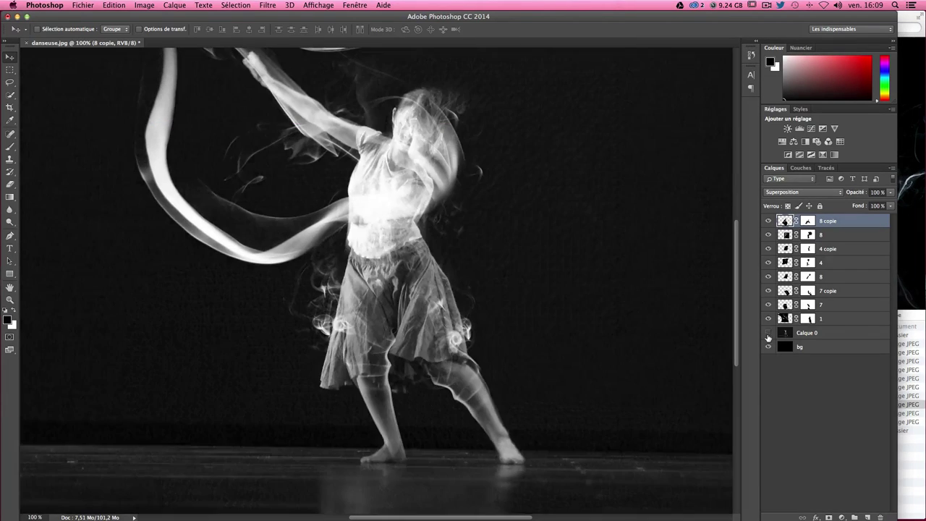
{"action": "left_click", "coordinate": [769, 334]}
{"action": "left_click", "coordinate": [768, 334]}
{"action": "left_click", "coordinate": [769, 334]}
{"action": "left_click", "coordinate": [768, 335]}
{"action": "left_click", "coordinate": [809, 220]}
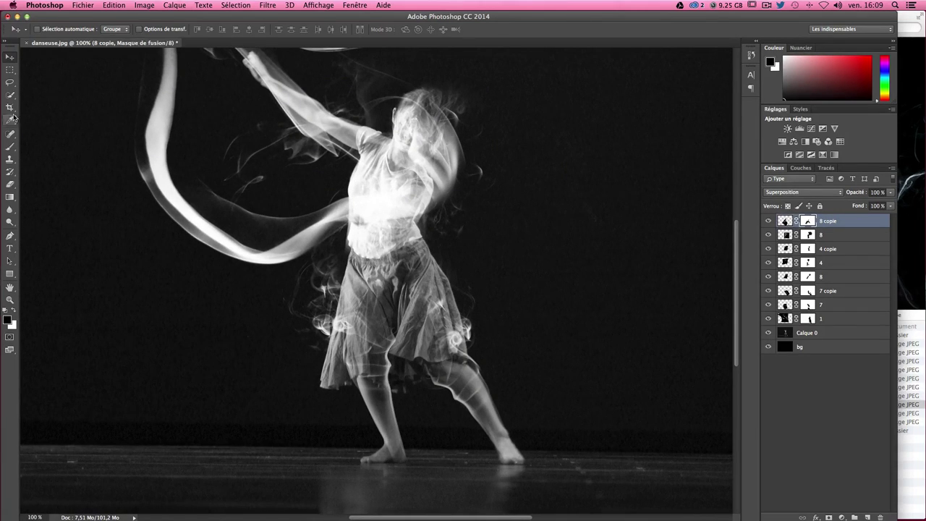
Step: Shrink the brush to 99 px for the 8 copie mask and view the smoke with the dancer hidden
{"action": "left_click", "coordinate": [9, 148]}
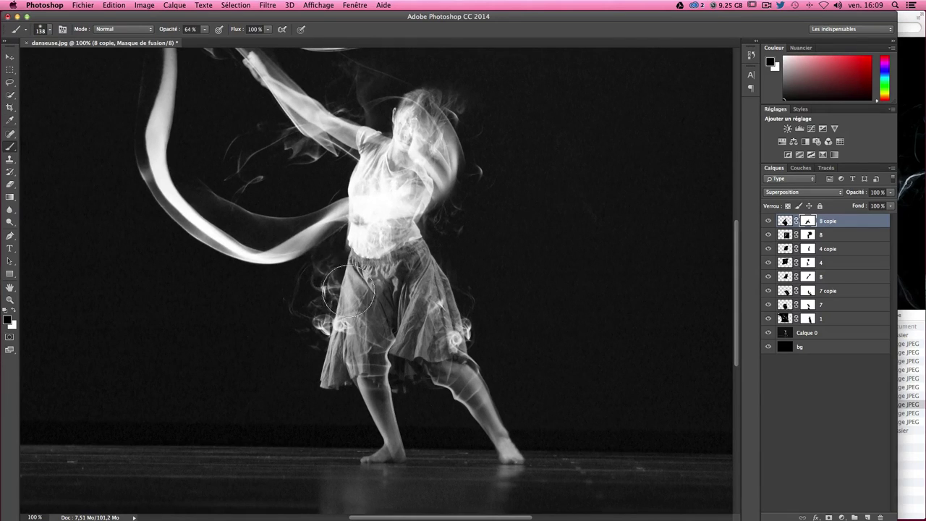
{"action": "key", "text": "bracketleft"}
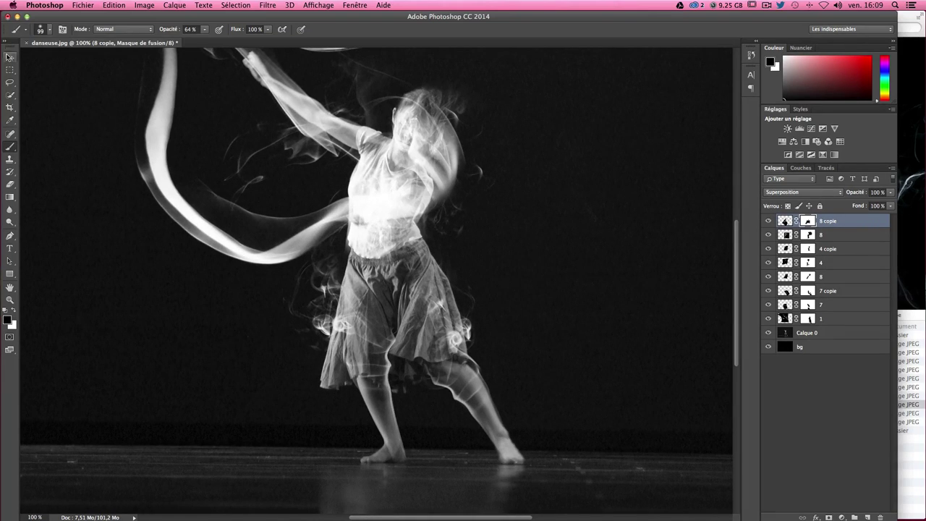
{"action": "left_click", "coordinate": [10, 58]}
{"action": "left_click", "coordinate": [768, 332]}
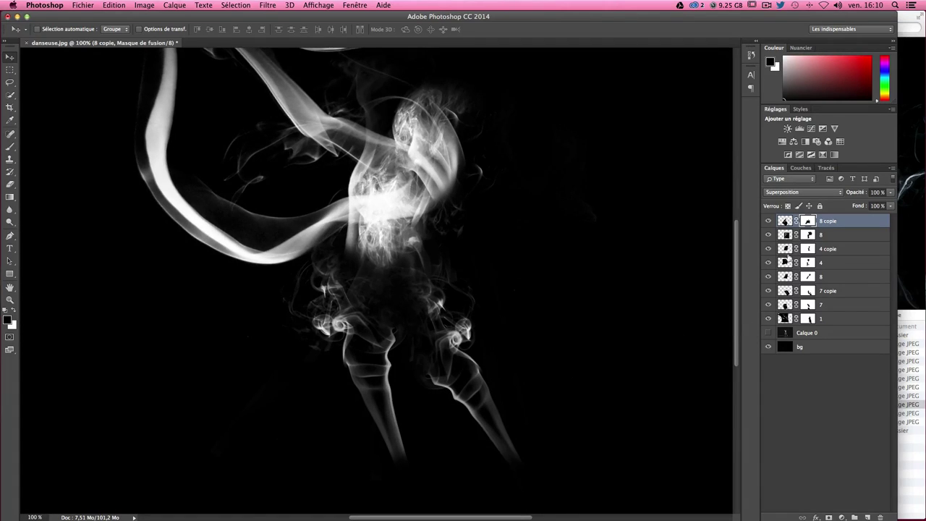
Step: Show the dancer again and bring the effet-fantome images folder forward in Finder
{"action": "left_click", "coordinate": [769, 333]}
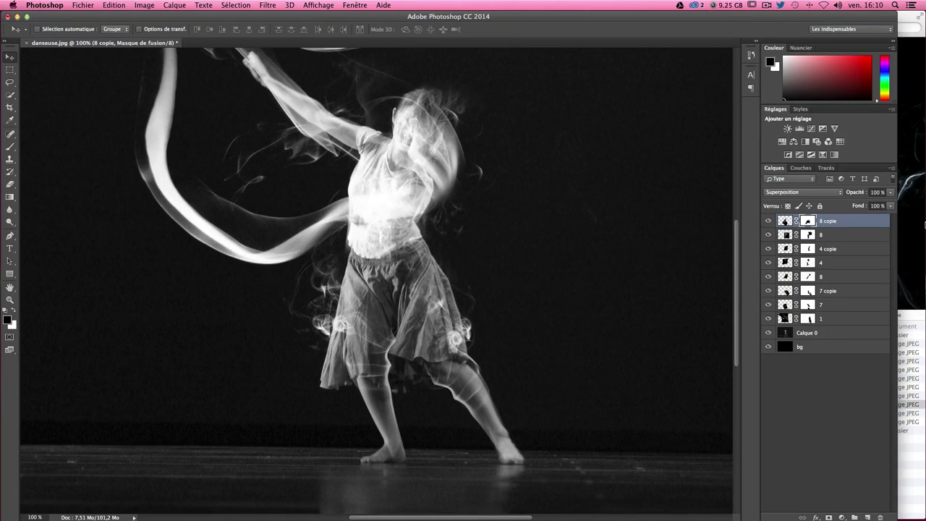
{"action": "left_click", "coordinate": [925, 224]}
{"action": "key", "text": "Down"}
{"action": "key", "text": "Down"}
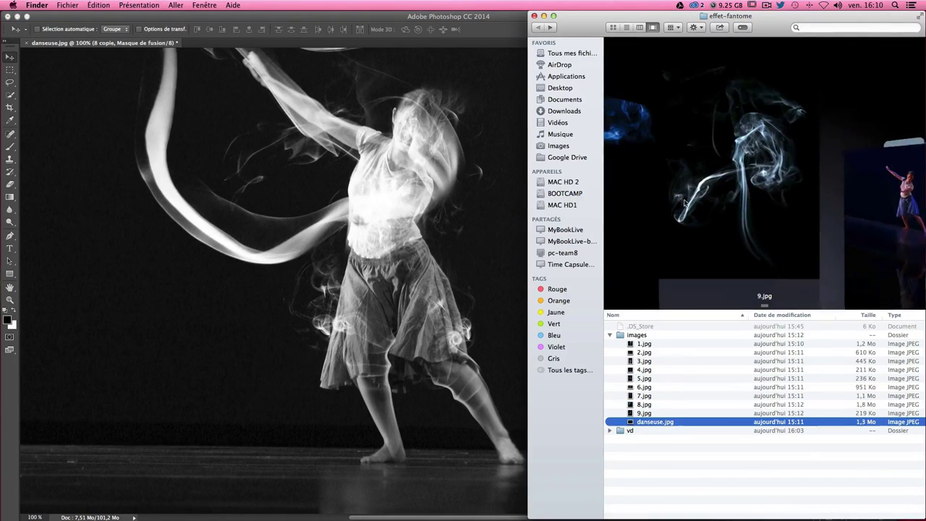
Step: Select 9.jpg in Finder and drag it onto the dancer document in Photoshop
{"action": "left_click", "coordinate": [684, 203]}
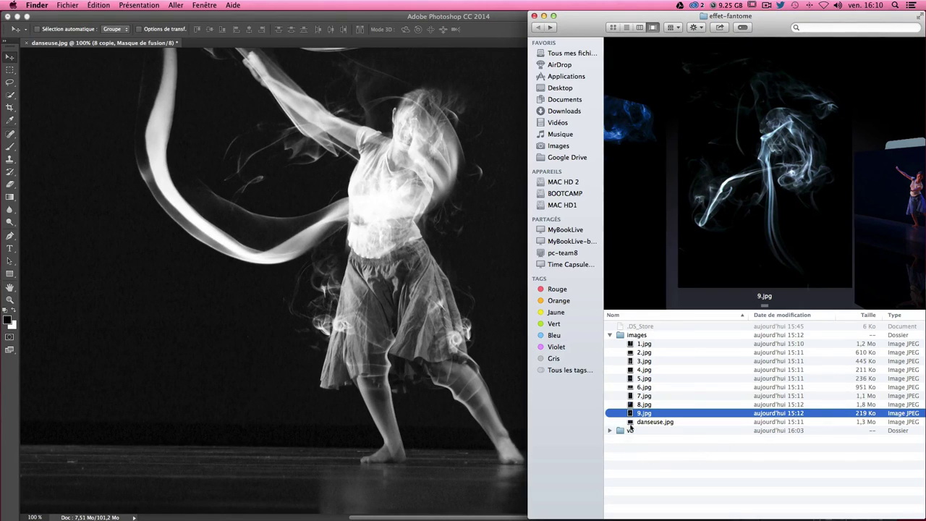
{"action": "left_click_drag", "start_coordinate": [644, 413], "coordinate": [408, 275]}
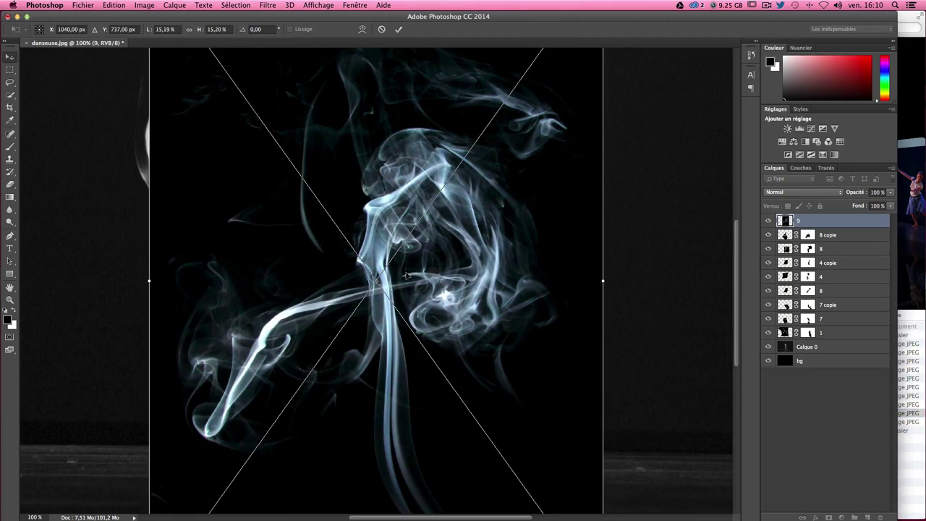
Step: Commit the placed 9.jpg smoke and rasterize layer 9
{"action": "key", "text": "Return"}
{"action": "right_click", "coordinate": [812, 234]}
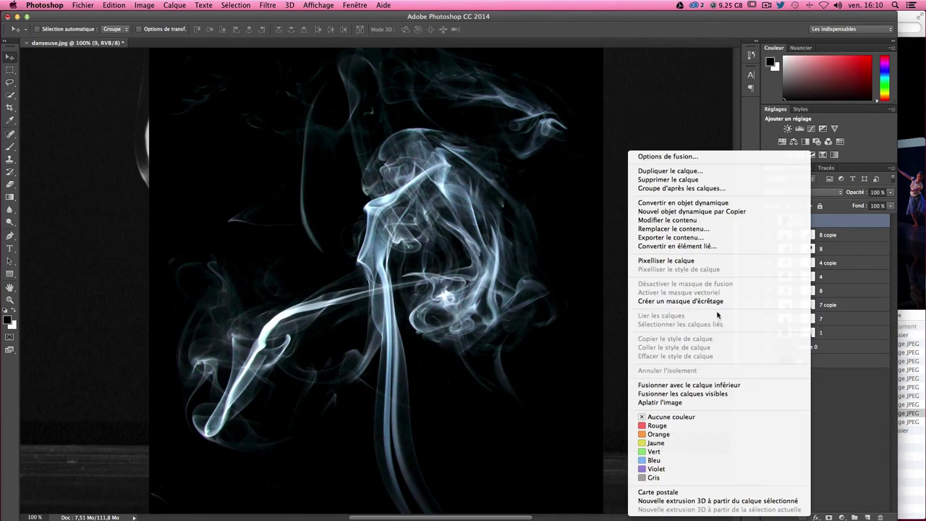
{"action": "left_click", "coordinate": [695, 262]}
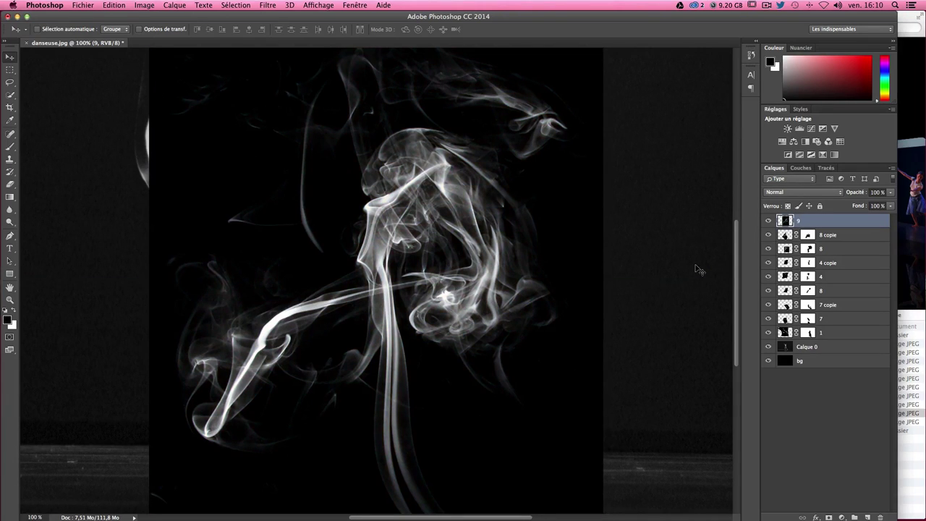
{"action": "left_click", "coordinate": [796, 192]}
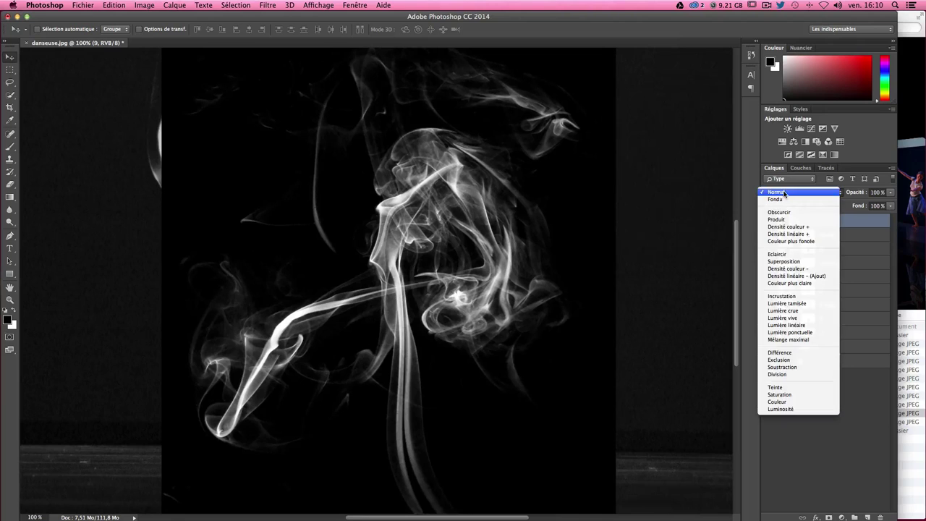
Step: Set smoke layer 9 to Superposition blend mode and begin transforming it
{"action": "left_click", "coordinate": [783, 262]}
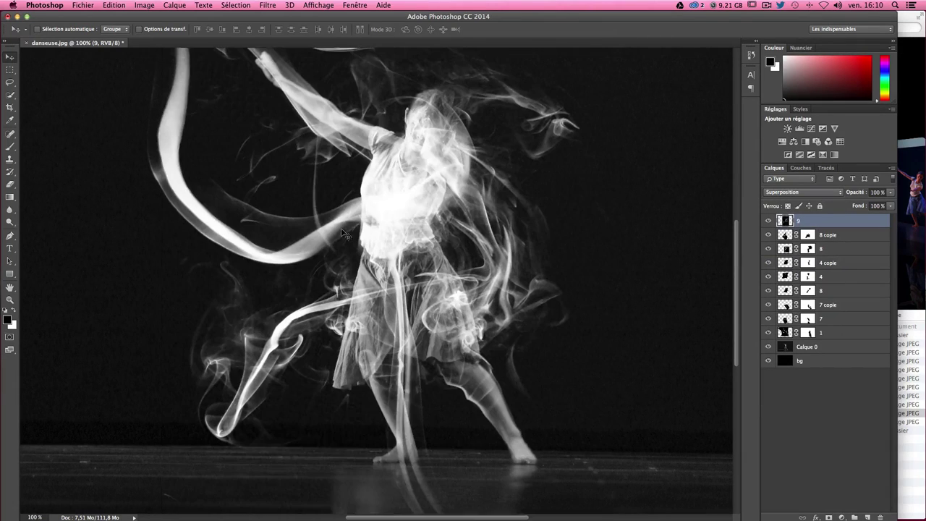
{"action": "key", "text": "ctrl+t"}
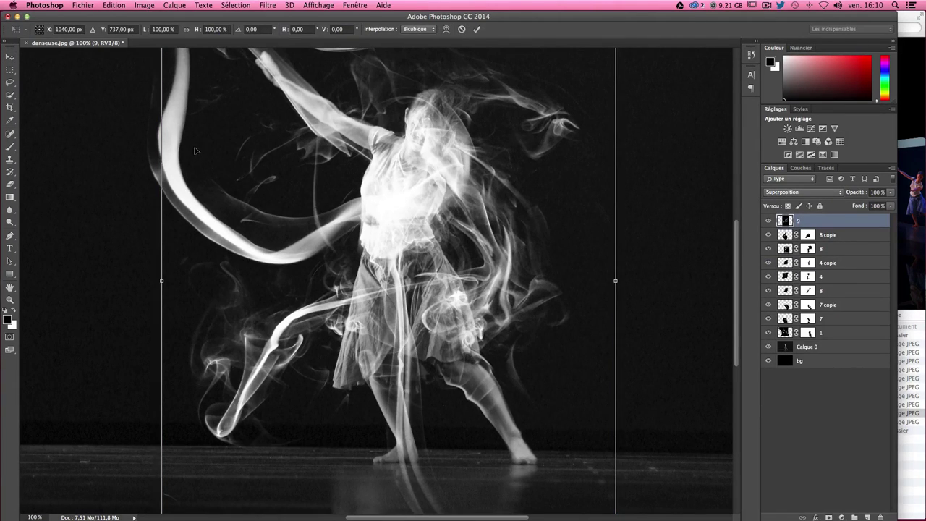
{"action": "left_click_drag", "start_coordinate": [197, 151], "coordinate": [212, 177]}
{"action": "scroll", "coordinate": [138, 121], "scroll_direction": "up", "scroll_amount": 2}
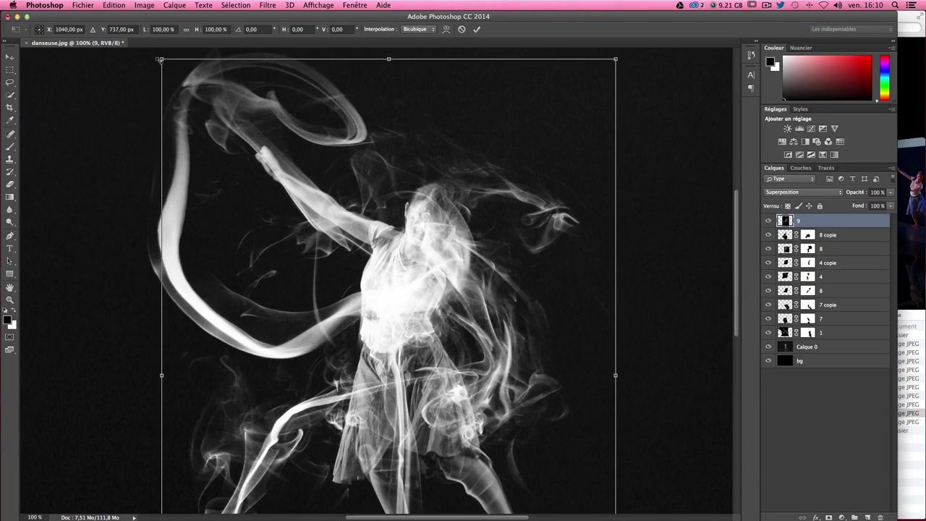
{"action": "left_click_drag", "start_coordinate": [161, 60], "coordinate": [331, 290]}
{"action": "scroll", "coordinate": [331, 290], "scroll_direction": "down", "scroll_amount": 7}
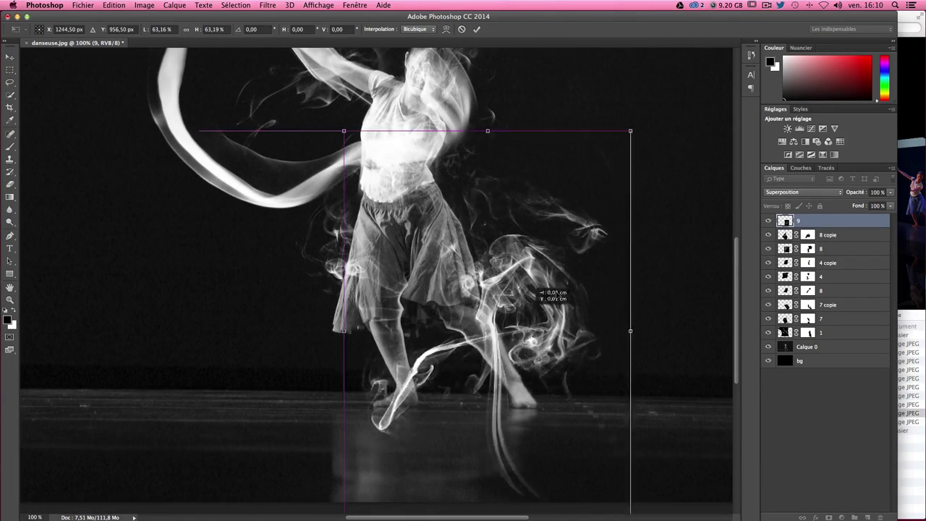
Step: Scale layer 9's smoke to about 52% and position it beside the dancer's skirt
{"action": "left_click_drag", "start_coordinate": [550, 295], "coordinate": [636, 330]}
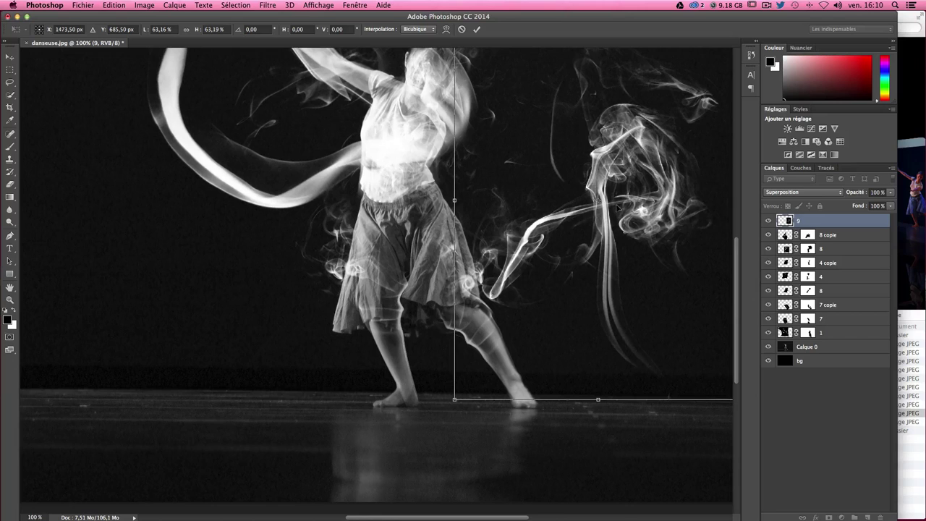
{"action": "left_click_drag", "start_coordinate": [614, 355], "coordinate": [470, 284]}
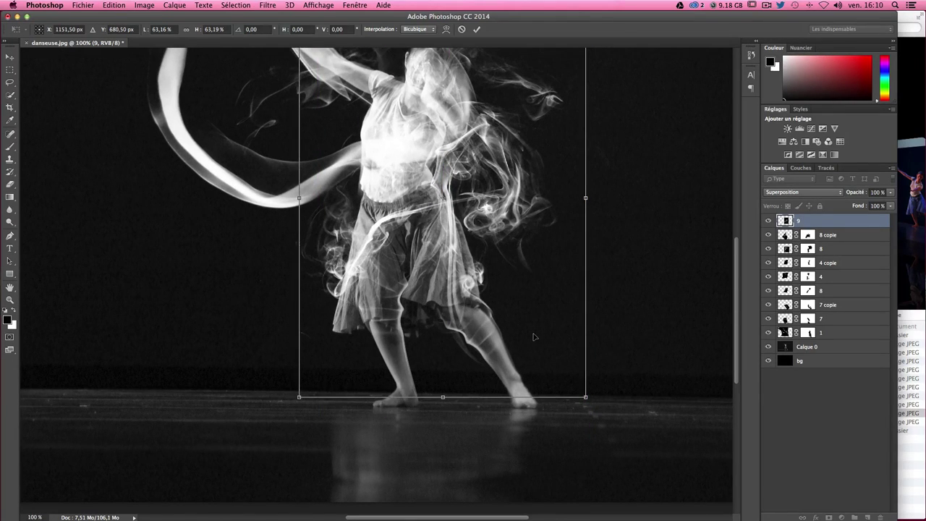
{"action": "left_click_drag", "start_coordinate": [533, 337], "coordinate": [607, 386]}
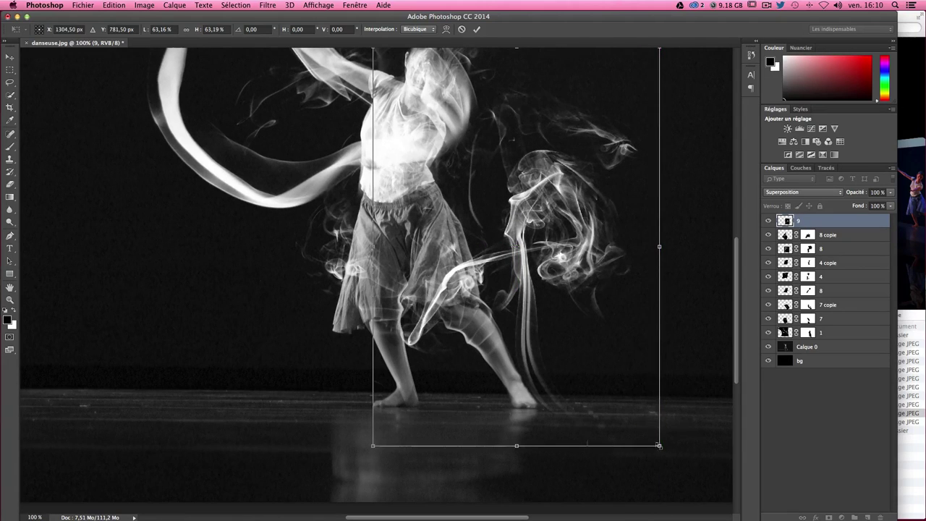
{"action": "left_click_drag", "start_coordinate": [659, 445], "coordinate": [630, 404]}
{"action": "left_click_drag", "start_coordinate": [531, 279], "coordinate": [466, 248]}
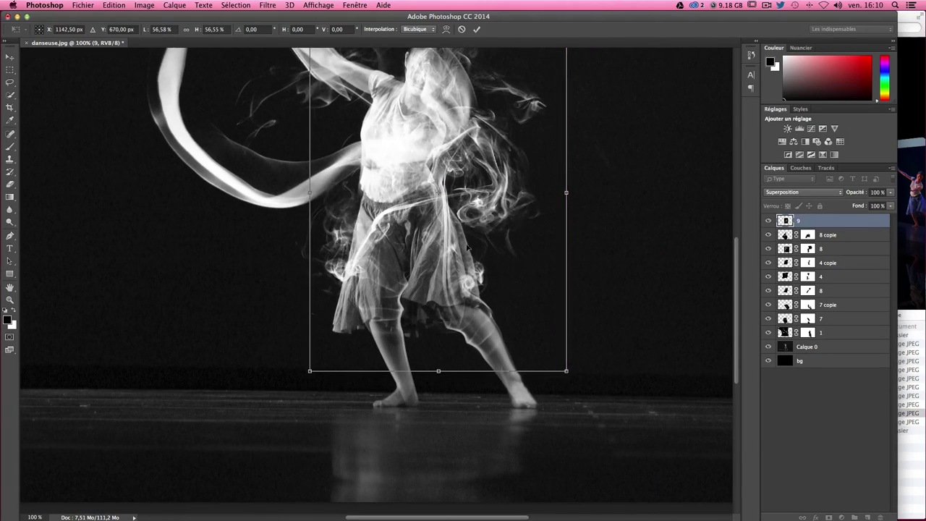
{"action": "left_click_drag", "start_coordinate": [518, 218], "coordinate": [663, 233]}
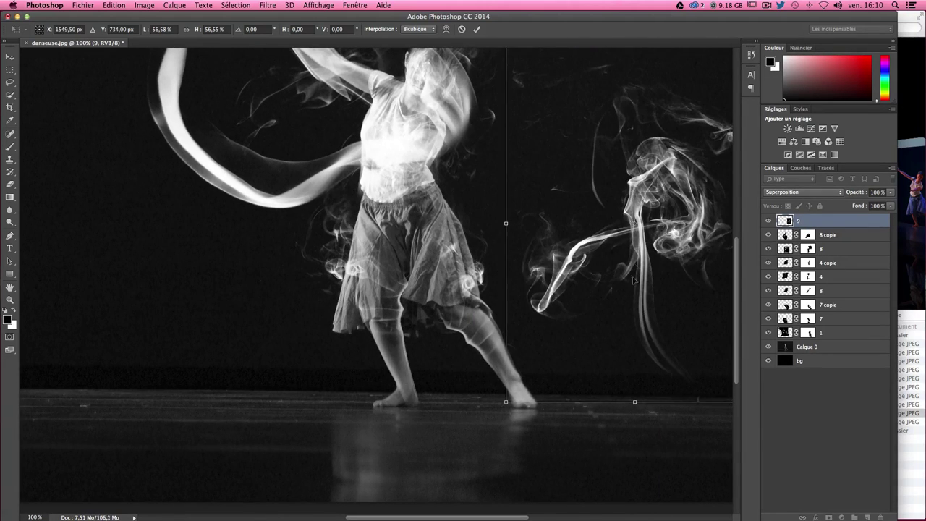
{"action": "left_click_drag", "start_coordinate": [676, 352], "coordinate": [488, 318]}
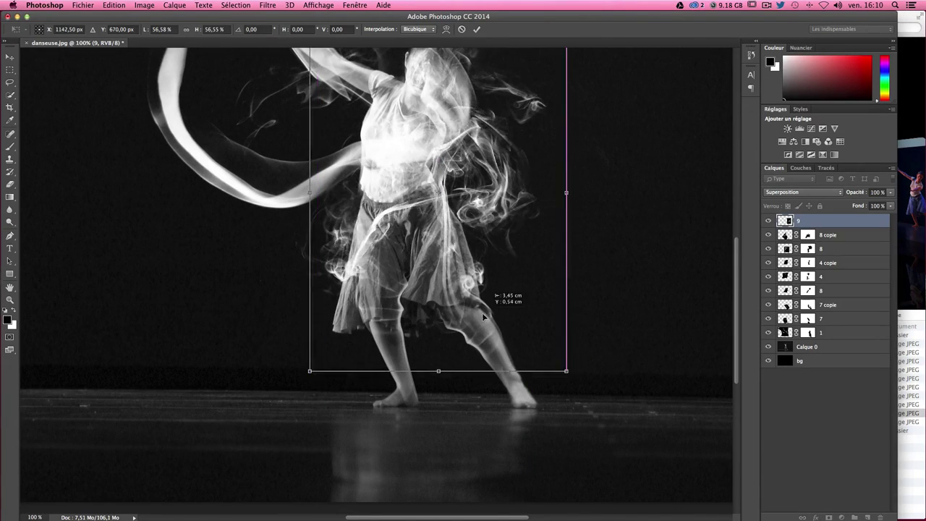
{"action": "left_click_drag", "start_coordinate": [488, 322], "coordinate": [498, 316]}
{"action": "left_click_drag", "start_coordinate": [579, 327], "coordinate": [679, 338]}
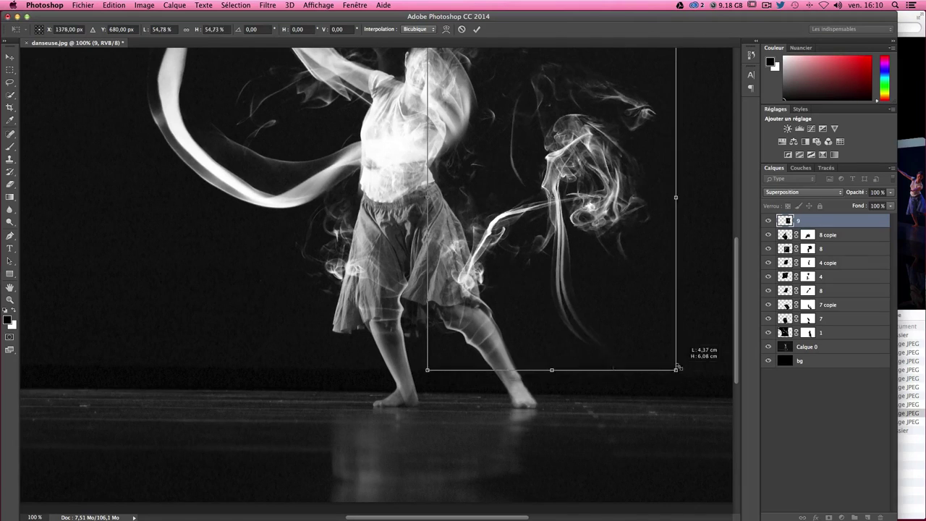
{"action": "mouse_move", "coordinate": [684, 382]}
{"action": "left_mouse_down"}
{"action": "mouse_move", "coordinate": [662, 361]}
{"action": "mouse_move", "coordinate": [648, 286]}
{"action": "left_mouse_up"}
{"action": "scroll", "coordinate": [655, 350], "scroll_direction": "up", "scroll_amount": 3}
Step: Commit layer 9's transform, nudge it right, and add a mask with a 100% opacity brush
{"action": "key", "text": "Return"}
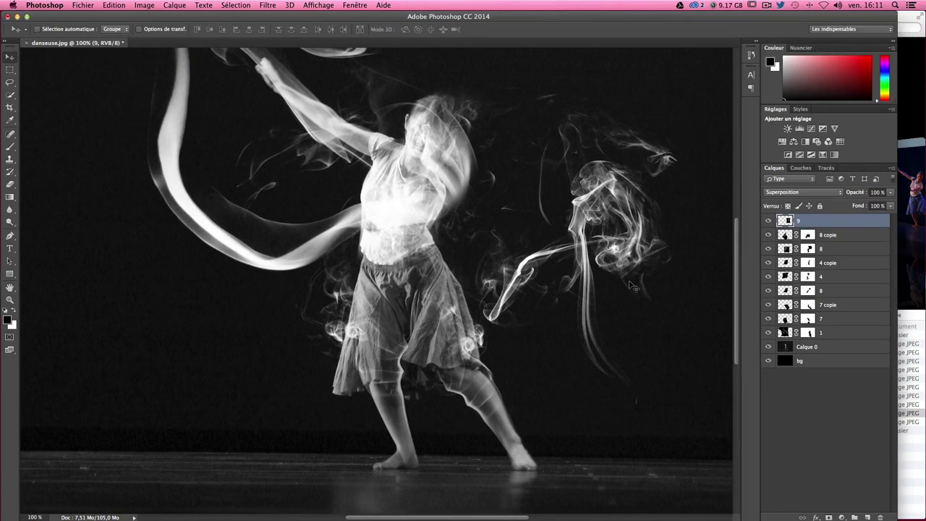
{"action": "scroll", "coordinate": [631, 285], "scroll_direction": "right", "scroll_amount": 3}
{"action": "scroll", "coordinate": [569, 265], "scroll_direction": "right", "scroll_amount": 3}
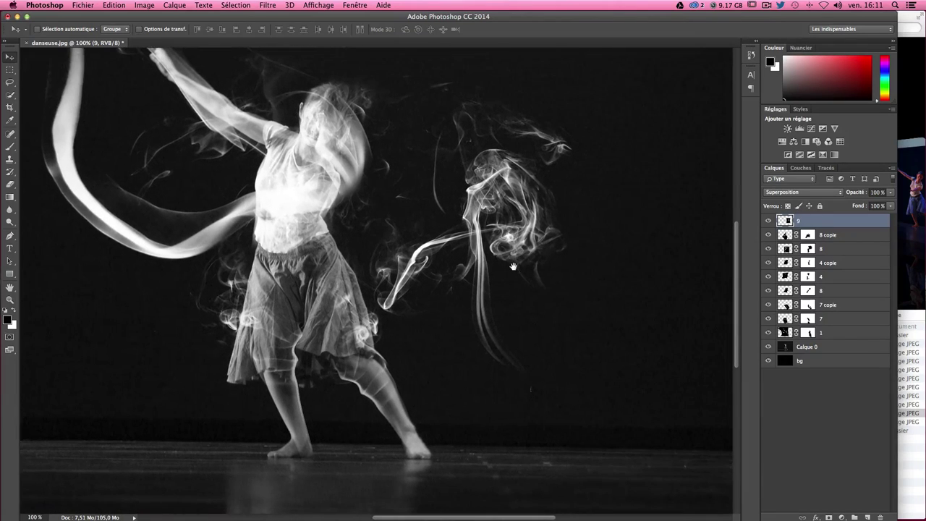
{"action": "left_click_drag", "start_coordinate": [513, 263], "coordinate": [575, 260]}
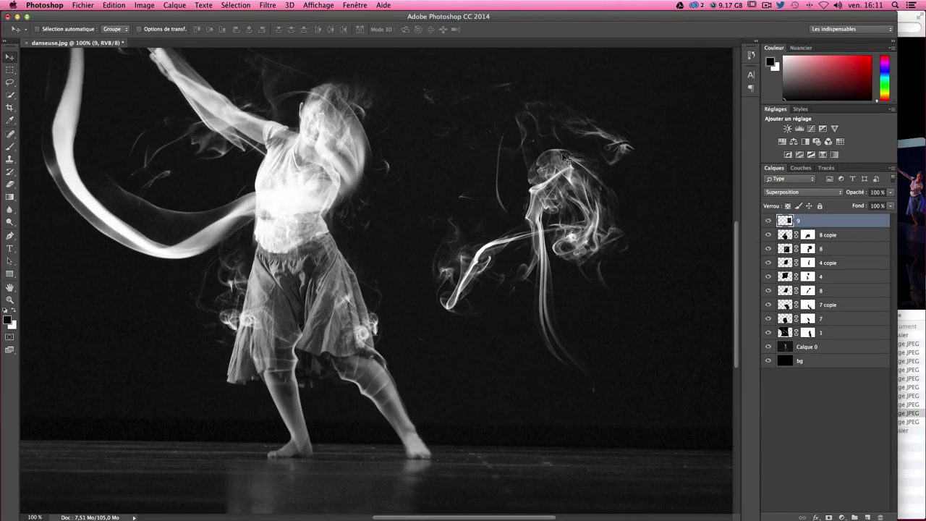
{"action": "left_click", "coordinate": [828, 516]}
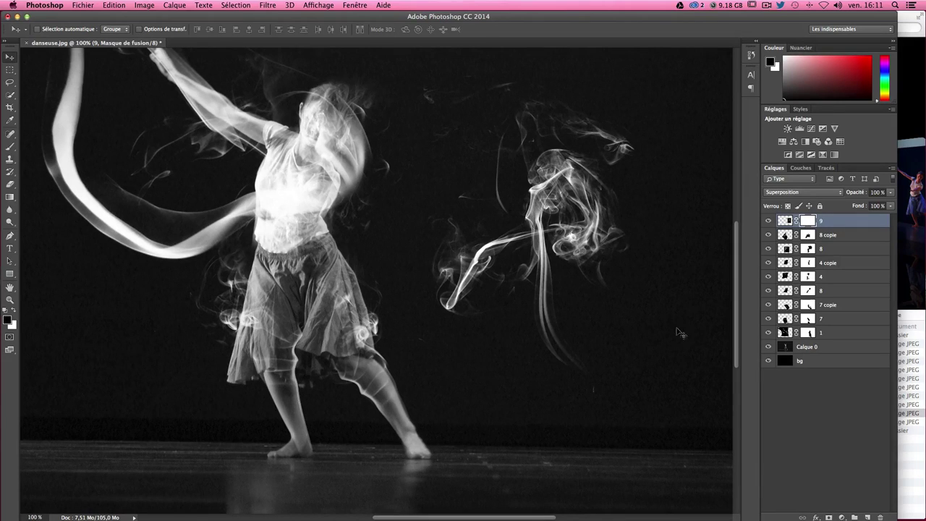
{"action": "key", "text": "b"}
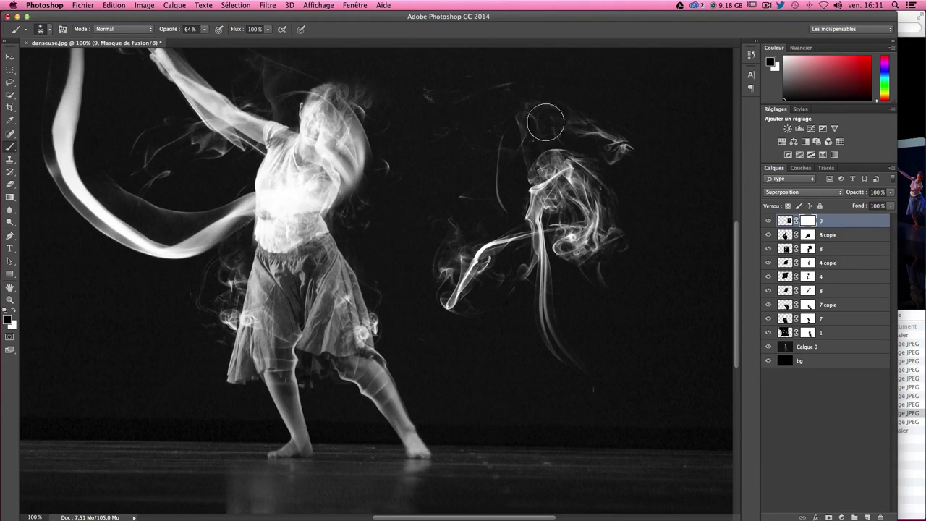
{"action": "left_click_drag", "start_coordinate": [203, 30], "coordinate": [224, 42]}
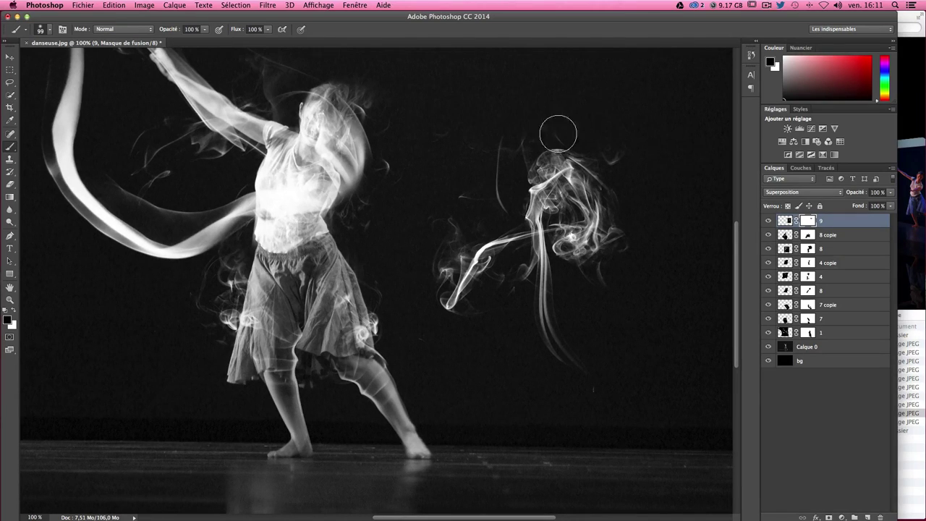
Step: Paint black on layer 9's mask to hide the upper wisps and haze, leaving thin strands
{"action": "mouse_move", "coordinate": [601, 174]}
{"action": "left_mouse_down"}
{"action": "mouse_move", "coordinate": [552, 138]}
{"action": "mouse_move", "coordinate": [538, 155]}
{"action": "mouse_move", "coordinate": [511, 128]}
{"action": "mouse_move", "coordinate": [593, 193]}
{"action": "mouse_move", "coordinate": [579, 195]}
{"action": "mouse_move", "coordinate": [614, 283]}
{"action": "mouse_move", "coordinate": [572, 229]}
{"action": "mouse_move", "coordinate": [570, 241]}
{"action": "mouse_move", "coordinate": [630, 227]}
{"action": "mouse_move", "coordinate": [608, 250]}
{"action": "mouse_move", "coordinate": [587, 251]}
{"action": "left_mouse_up"}
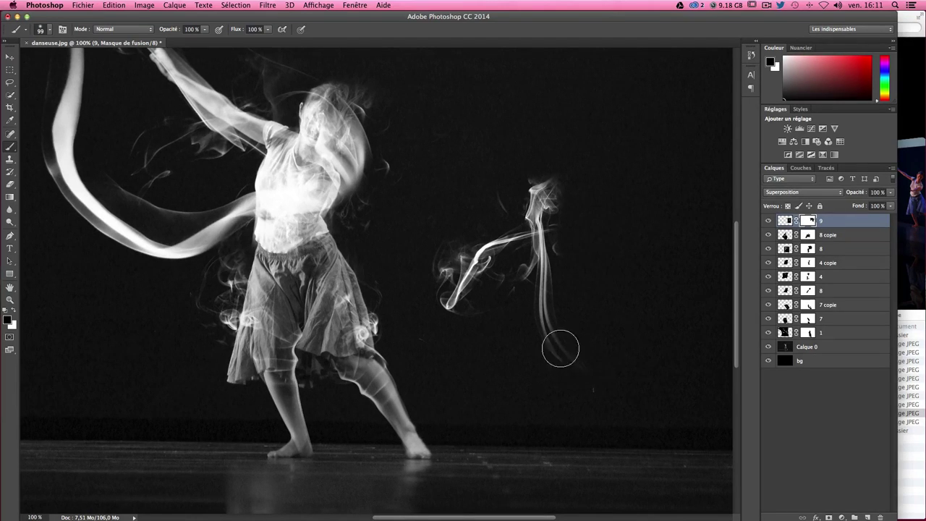
{"action": "left_click_drag", "start_coordinate": [631, 302], "coordinate": [616, 304]}
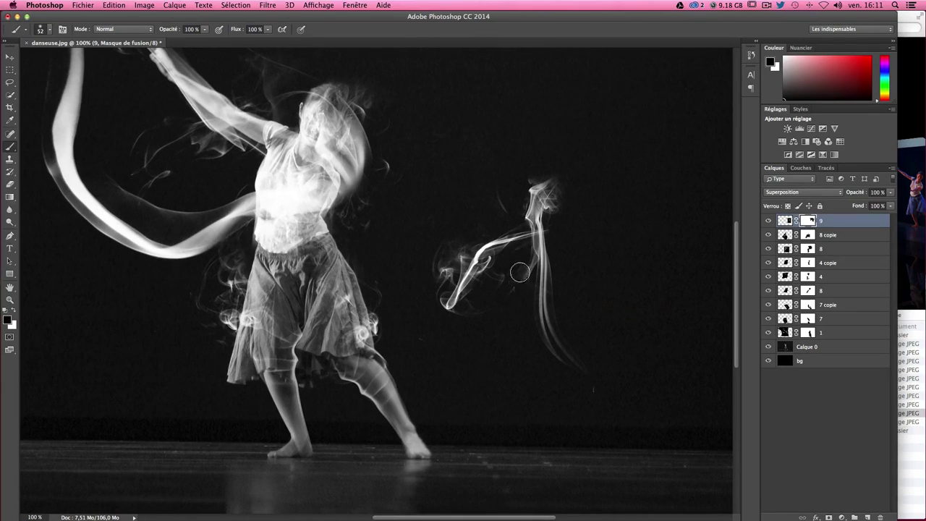
{"action": "left_click_drag", "start_coordinate": [520, 278], "coordinate": [505, 269]}
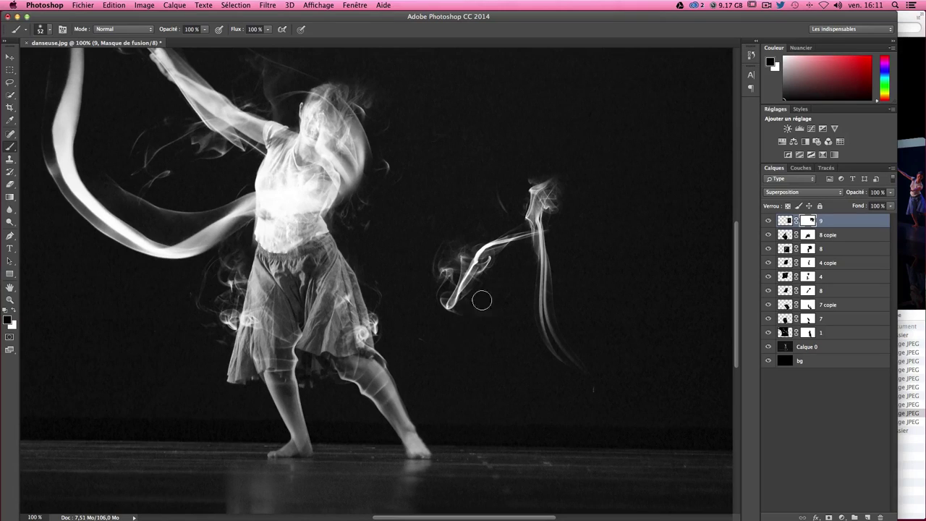
{"action": "left_click_drag", "start_coordinate": [430, 309], "coordinate": [449, 257]}
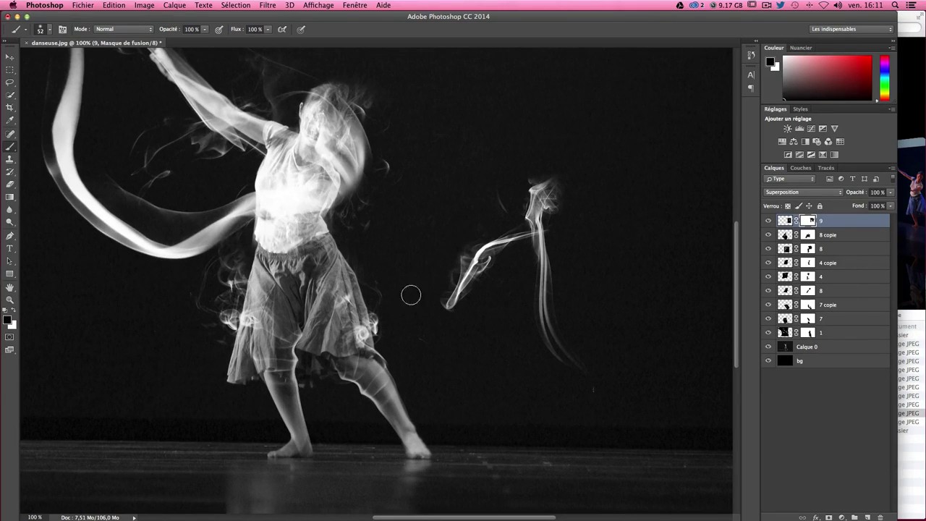
{"action": "left_click_drag", "start_coordinate": [561, 186], "coordinate": [551, 223]}
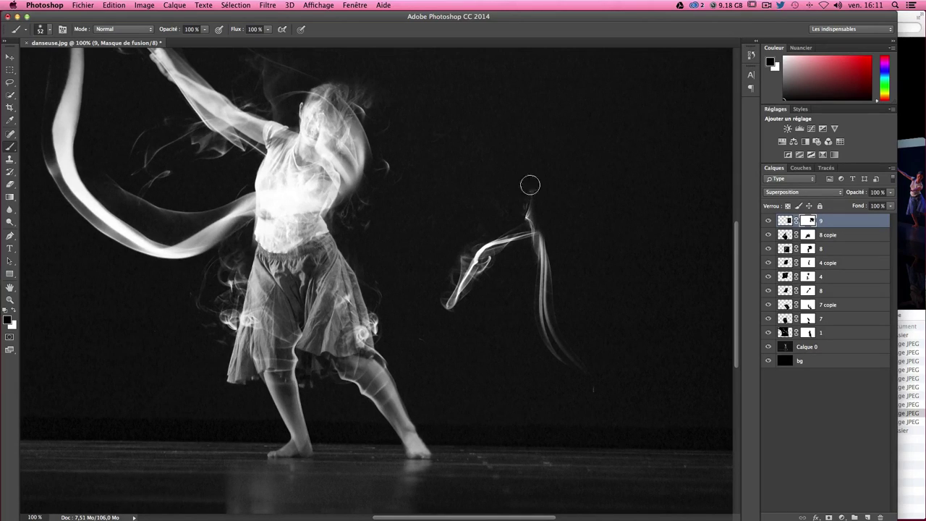
{"action": "left_click_drag", "start_coordinate": [528, 184], "coordinate": [521, 200]}
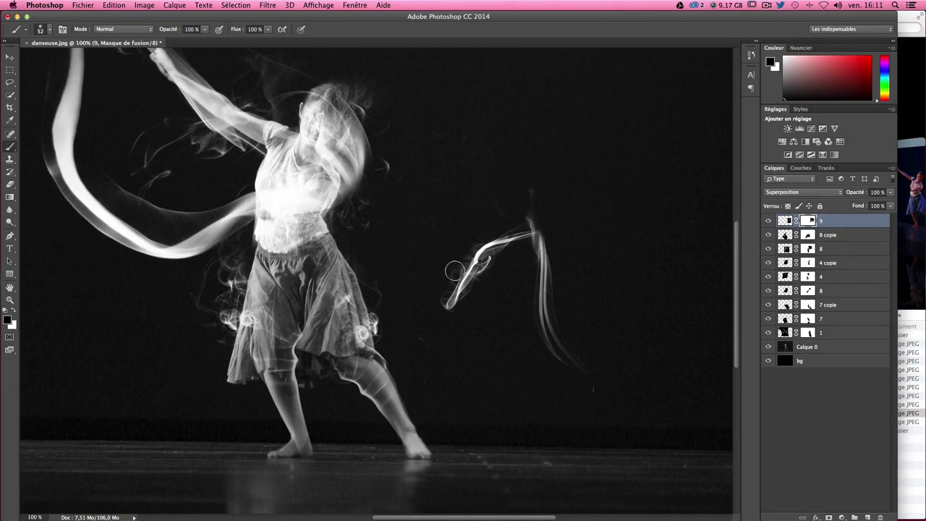
{"action": "left_click_drag", "start_coordinate": [454, 268], "coordinate": [422, 309]}
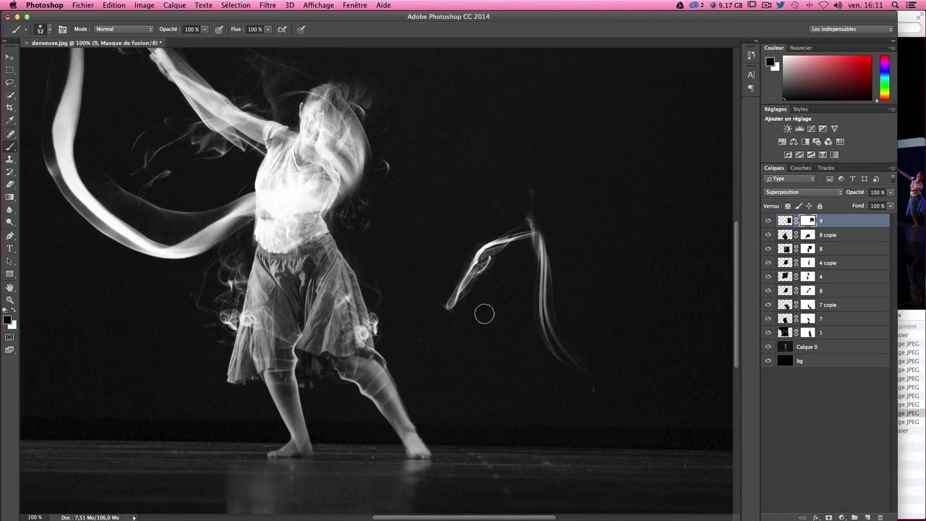
{"action": "left_click", "coordinate": [9, 57]}
Step: Move layer 9's smoke strand onto the dancer's skirt and switch the transform to warp
{"action": "left_click_drag", "start_coordinate": [572, 282], "coordinate": [392, 321]}
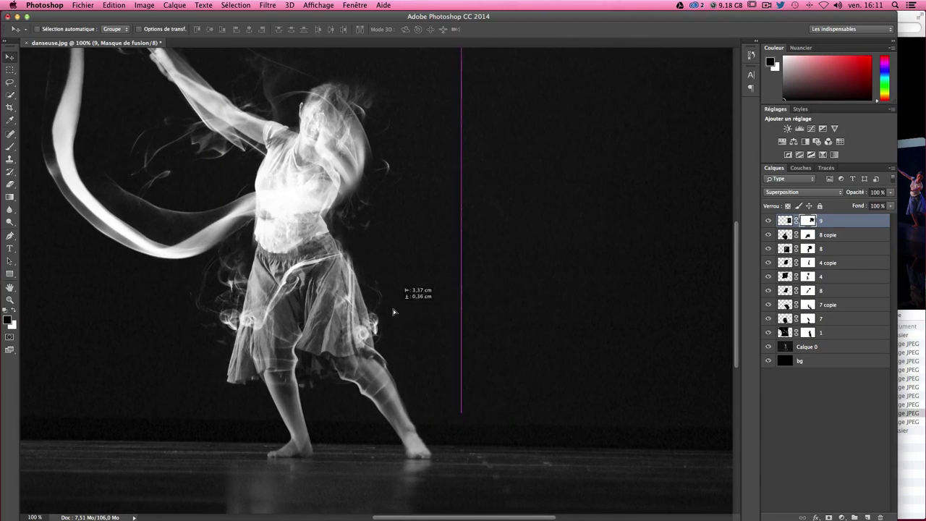
{"action": "left_click_drag", "start_coordinate": [392, 321], "coordinate": [386, 305]}
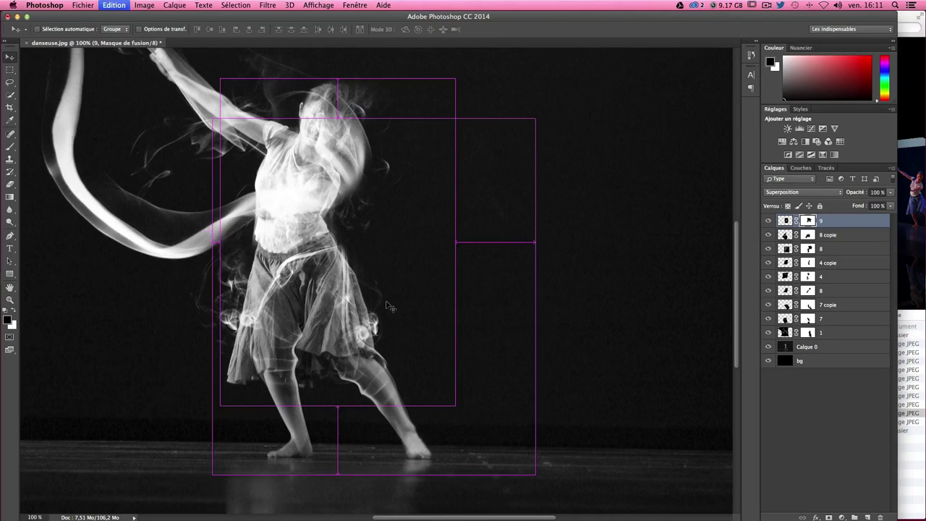
{"action": "key", "text": "ctrl+t"}
{"action": "right_click", "coordinate": [386, 286]}
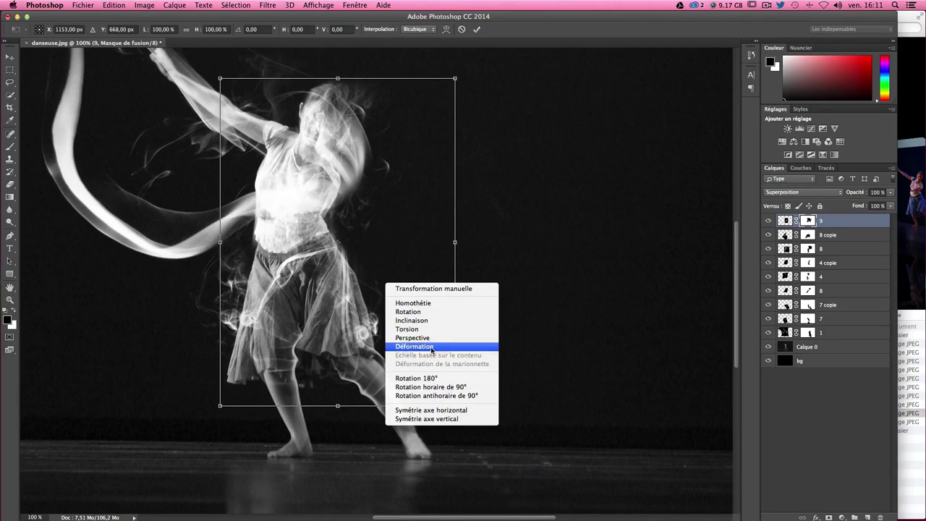
{"action": "left_click", "coordinate": [431, 347]}
Step: Bend the warp mesh so the smoke curves along the skirt and legs, then commit
{"action": "mouse_move", "coordinate": [375, 402]}
{"action": "left_mouse_down"}
{"action": "mouse_move", "coordinate": [447, 437]}
{"action": "mouse_move", "coordinate": [393, 370]}
{"action": "left_mouse_up"}
{"action": "left_click_drag", "start_coordinate": [336, 288], "coordinate": [335, 236]}
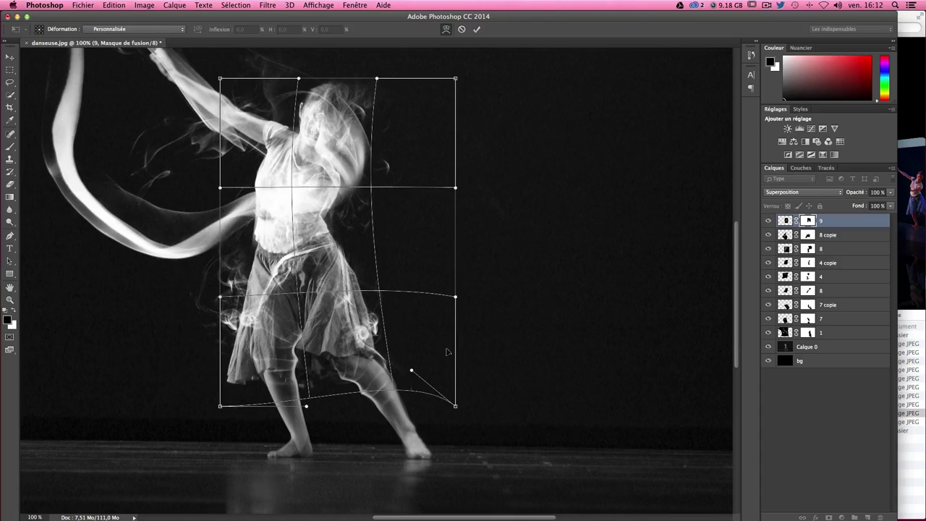
{"action": "left_click_drag", "start_coordinate": [457, 406], "coordinate": [479, 455]}
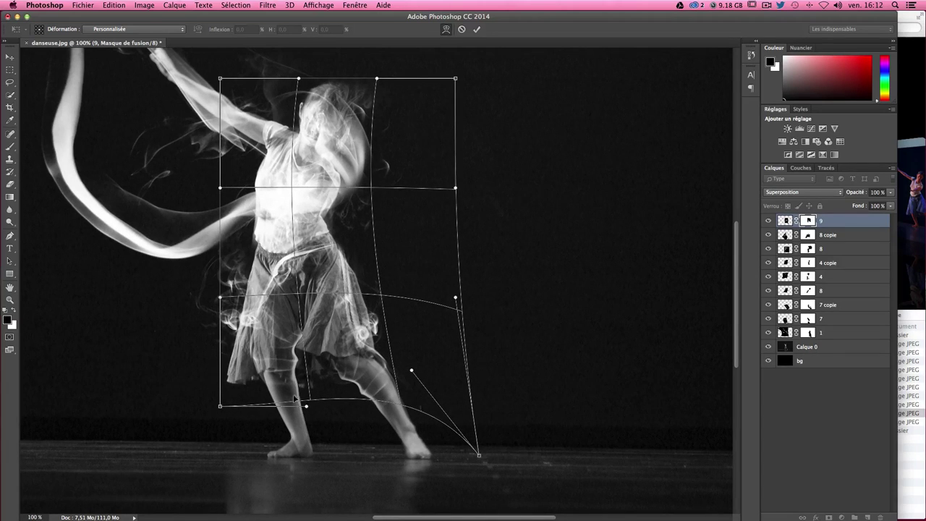
{"action": "left_click_drag", "start_coordinate": [220, 299], "coordinate": [236, 293]}
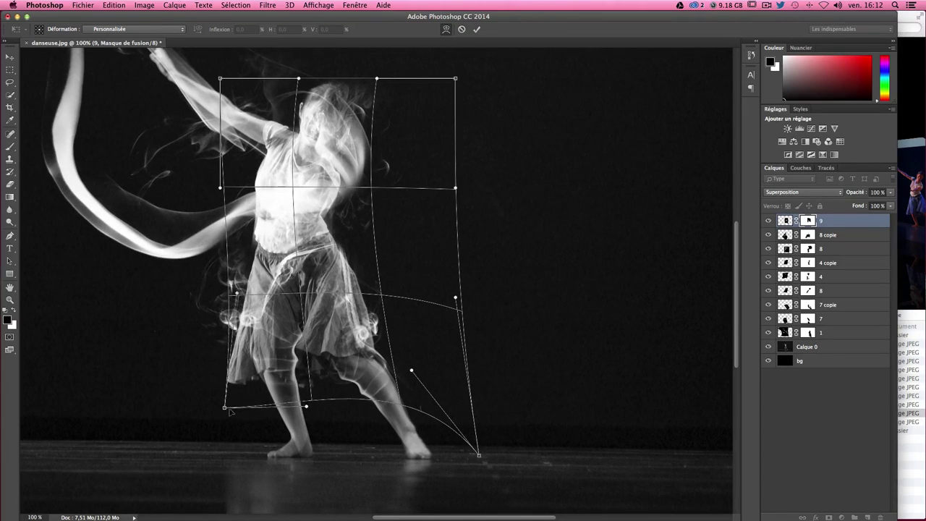
{"action": "left_click_drag", "start_coordinate": [220, 406], "coordinate": [278, 411]}
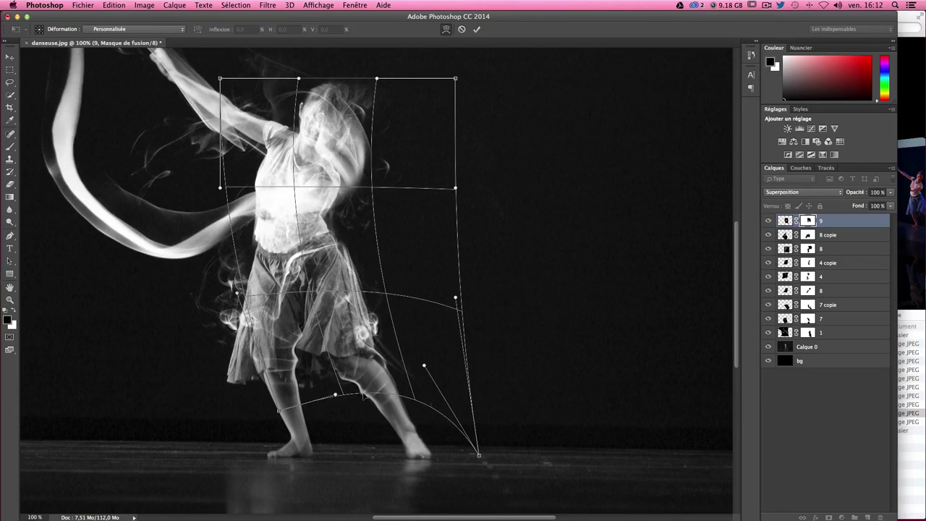
{"action": "left_click_drag", "start_coordinate": [368, 252], "coordinate": [372, 343]}
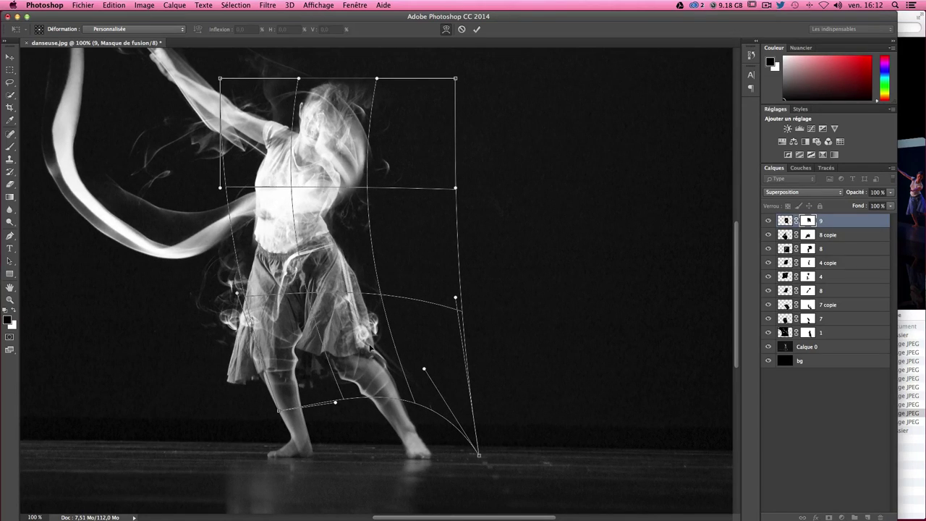
{"action": "left_click_drag", "start_coordinate": [349, 236], "coordinate": [343, 232]}
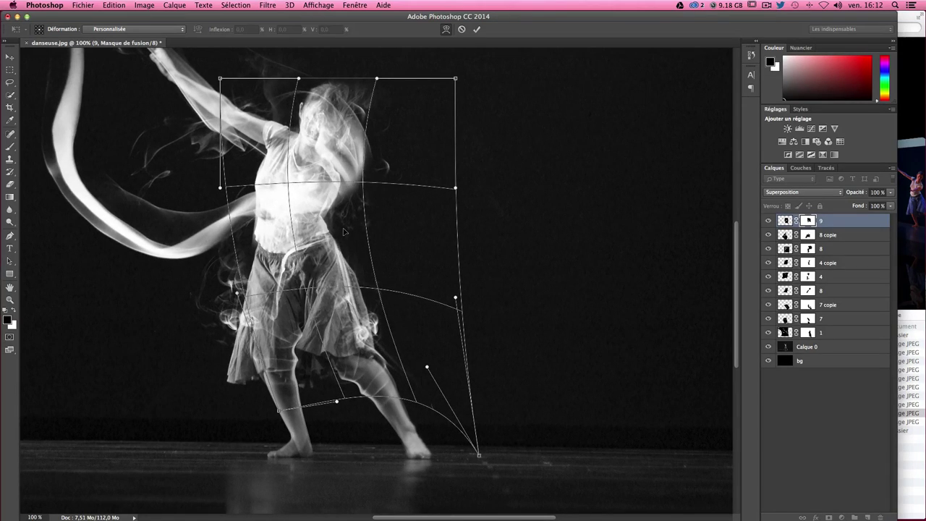
{"action": "key", "text": "Return"}
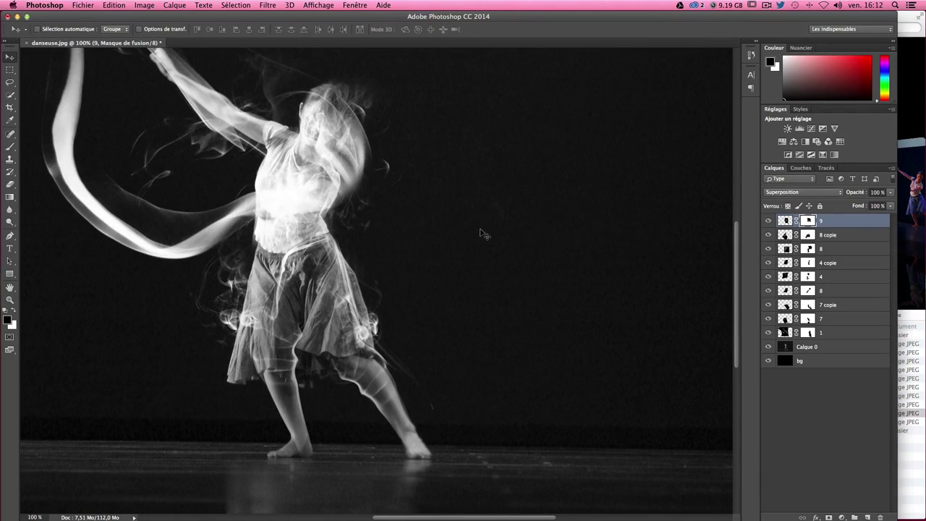
Step: Alt-drag layer 9 into a 9 copie duplicate and flip it horizontally
{"action": "mouse_move", "coordinate": [393, 227]}
{"action": "left_mouse_down"}
{"action": "mouse_move", "coordinate": [582, 236]}
{"action": "mouse_move", "coordinate": [565, 232]}
{"action": "left_mouse_up"}
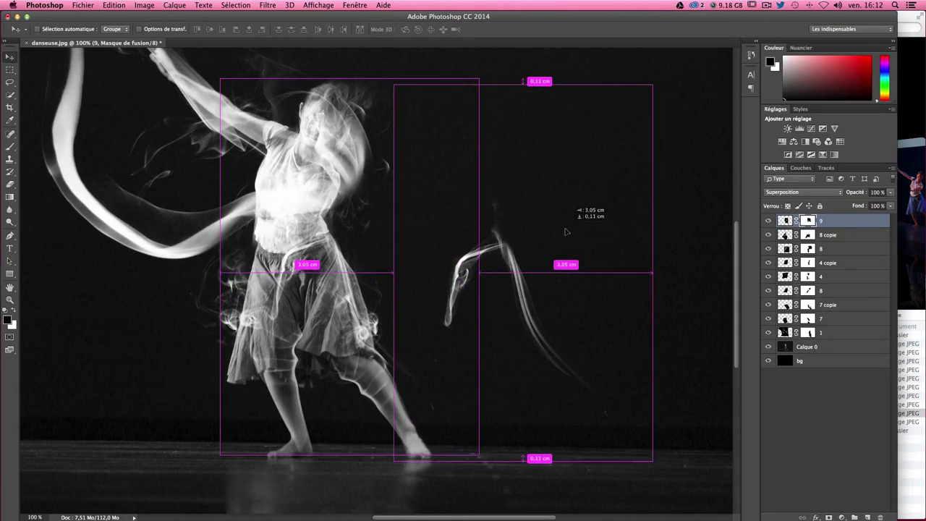
{"action": "key", "text": "ctrl+t"}
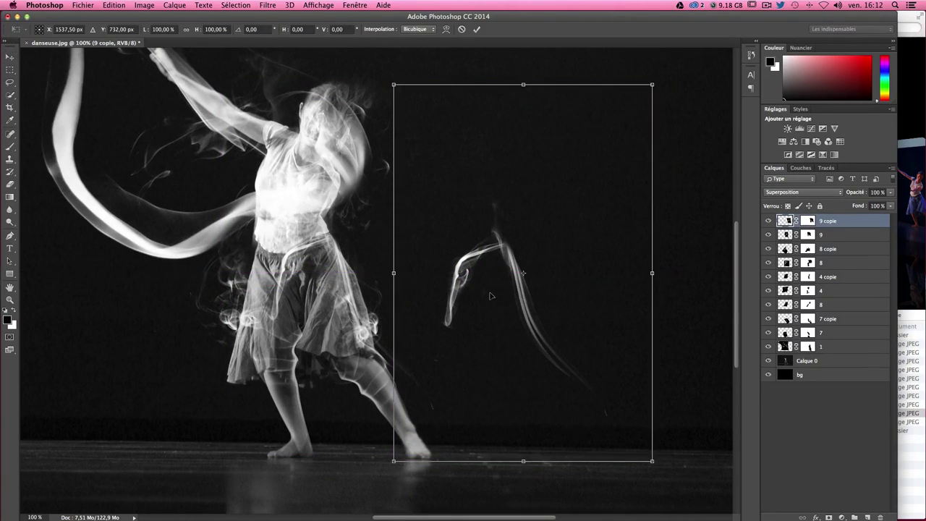
{"action": "right_click", "coordinate": [491, 293]}
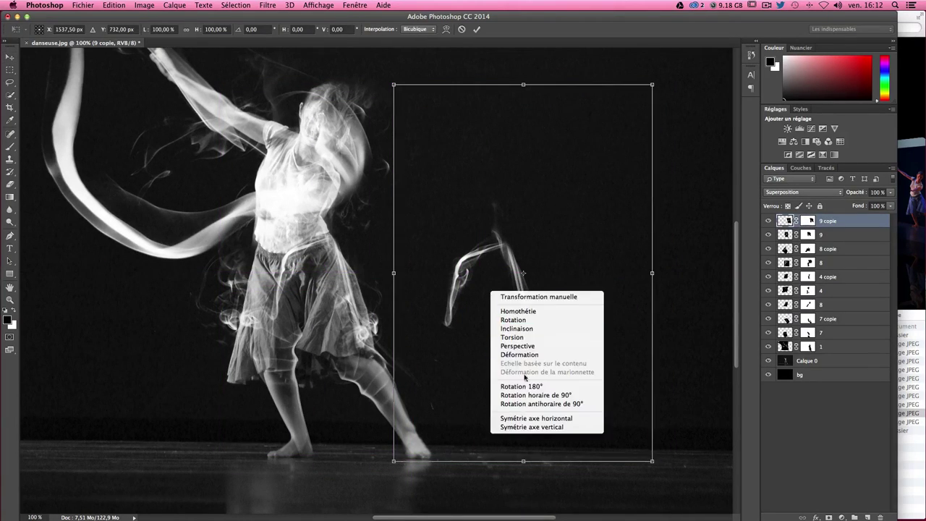
{"action": "left_click", "coordinate": [534, 420]}
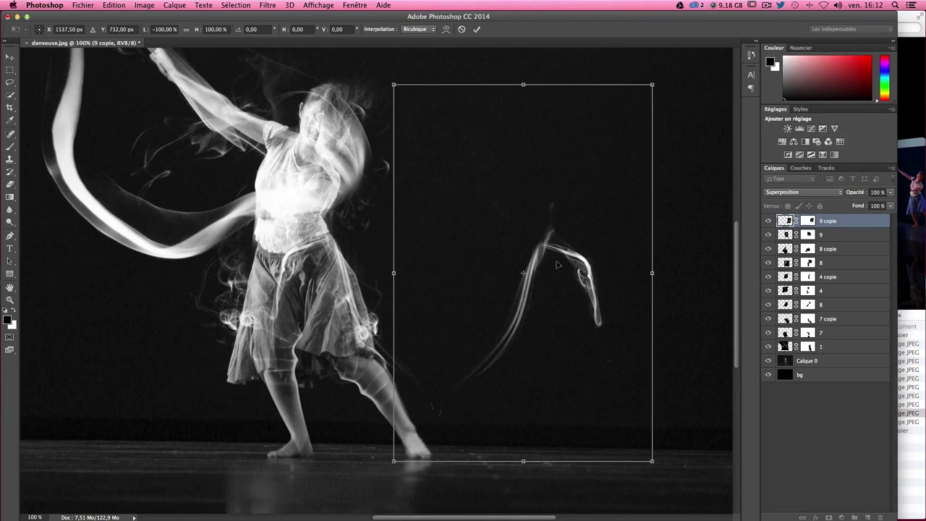
Step: Move the flipped smoke over the dancer's left side, tilted about -9.7°
{"action": "left_click_drag", "start_coordinate": [557, 265], "coordinate": [273, 274]}
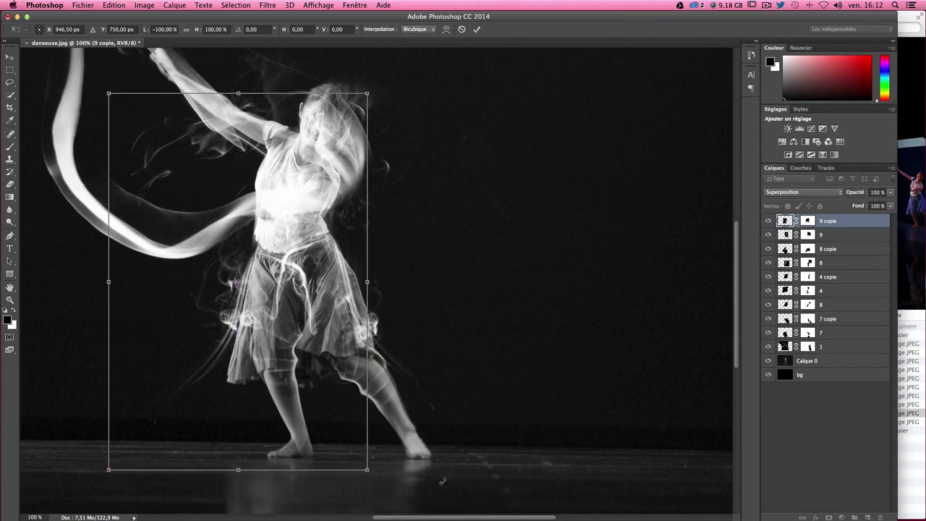
{"action": "left_click_drag", "start_coordinate": [442, 481], "coordinate": [386, 457]}
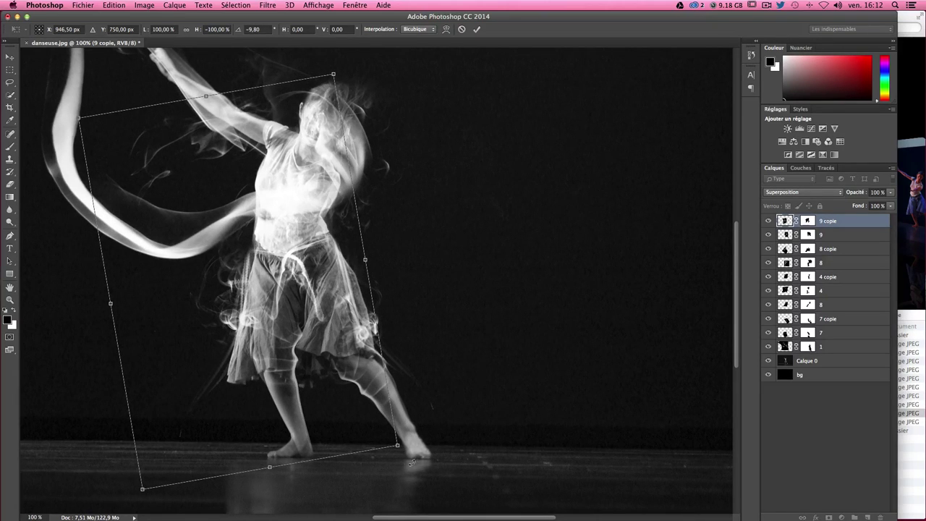
{"action": "left_click_drag", "start_coordinate": [411, 464], "coordinate": [423, 449]}
{"action": "left_click_drag", "start_coordinate": [281, 370], "coordinate": [297, 366]}
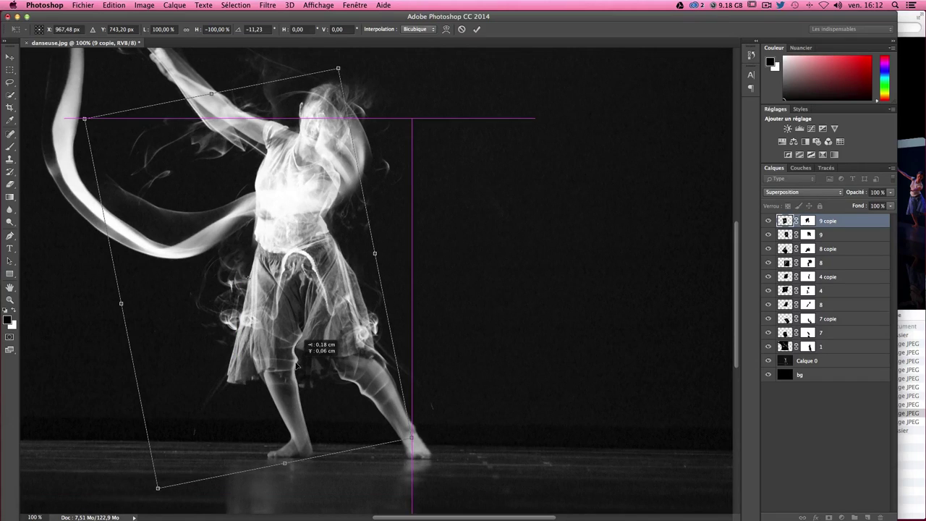
{"action": "left_click_drag", "start_coordinate": [462, 433], "coordinate": [458, 435]}
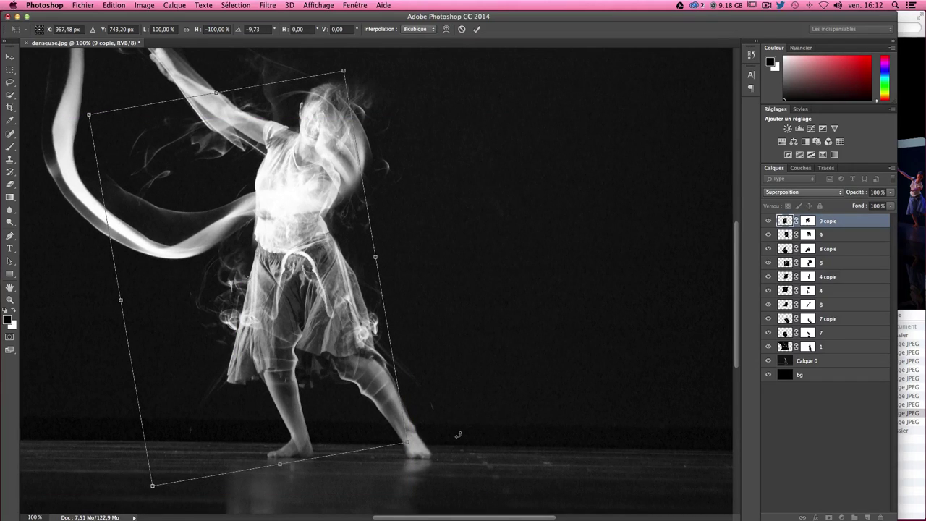
Step: Warp the copy, bending its lower edge and bottom-left corner toward the feet
{"action": "right_click", "coordinate": [307, 360]}
{"action": "left_click", "coordinate": [360, 414]}
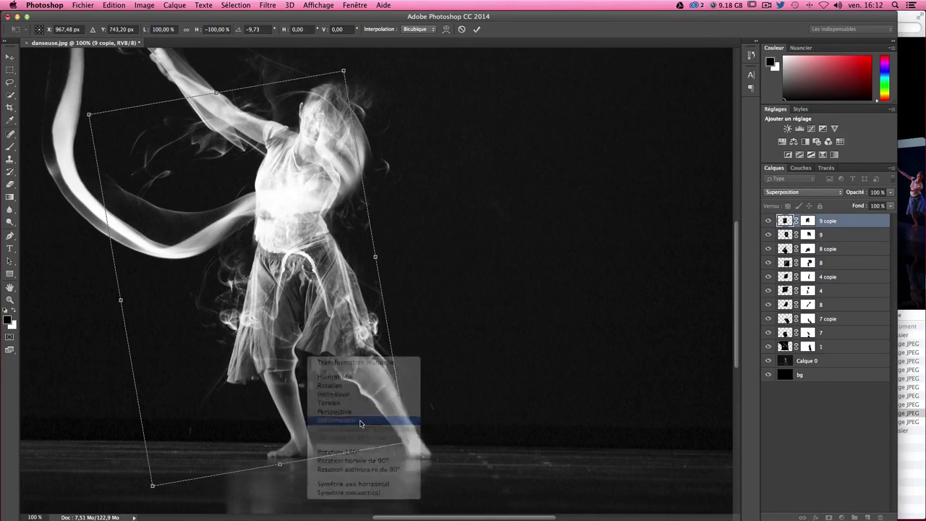
{"action": "left_click_drag", "start_coordinate": [243, 351], "coordinate": [240, 350]}
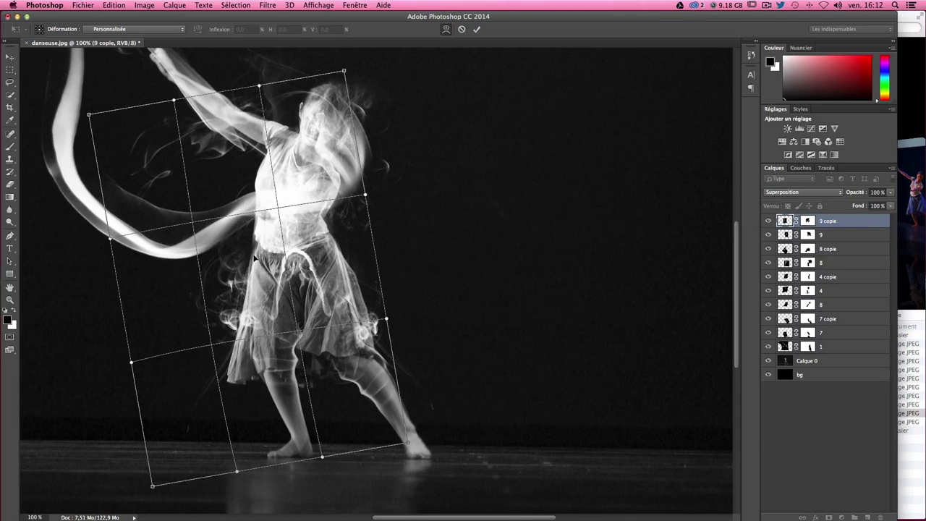
{"action": "left_click_drag", "start_coordinate": [257, 403], "coordinate": [256, 400]}
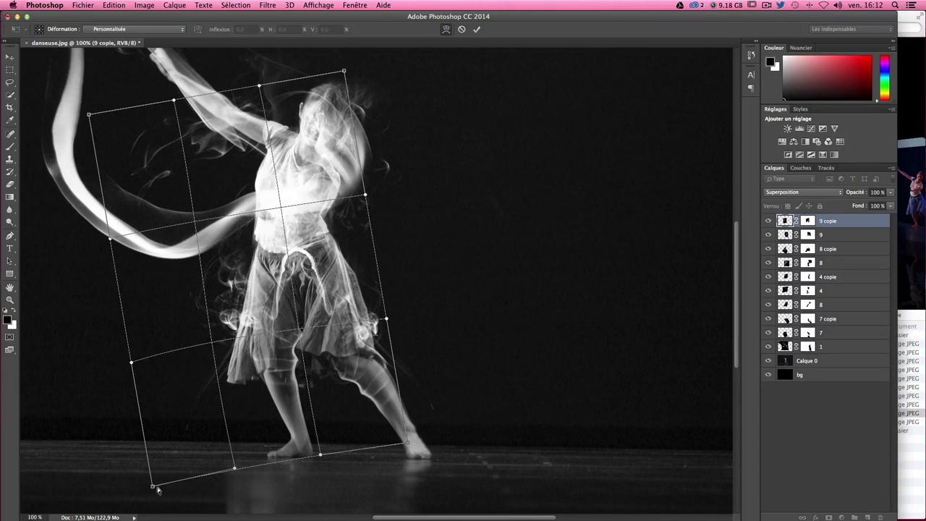
{"action": "left_click_drag", "start_coordinate": [157, 489], "coordinate": [234, 505]}
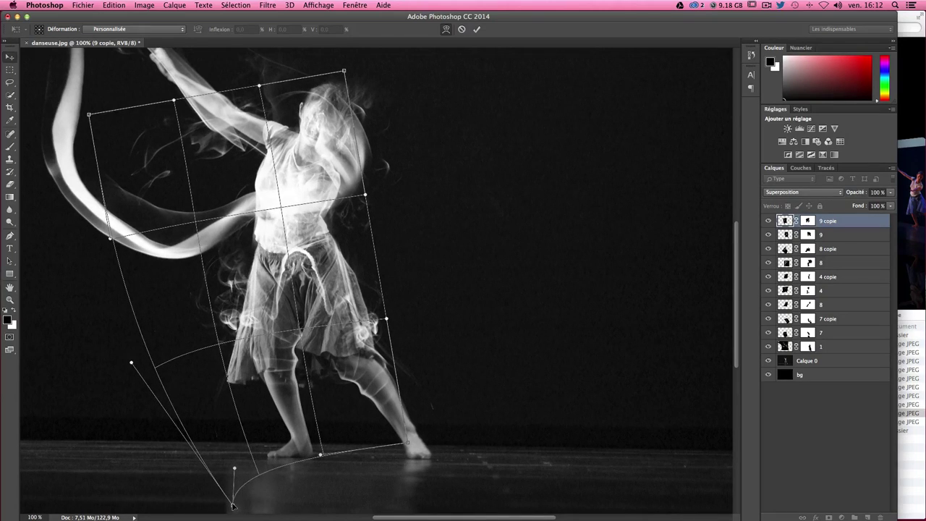
{"action": "key", "text": "Return"}
Step: Compare the smoke with Calque 0 hidden and shown, then duplicate it to the right as 9 copie 2
{"action": "left_click", "coordinate": [809, 222]}
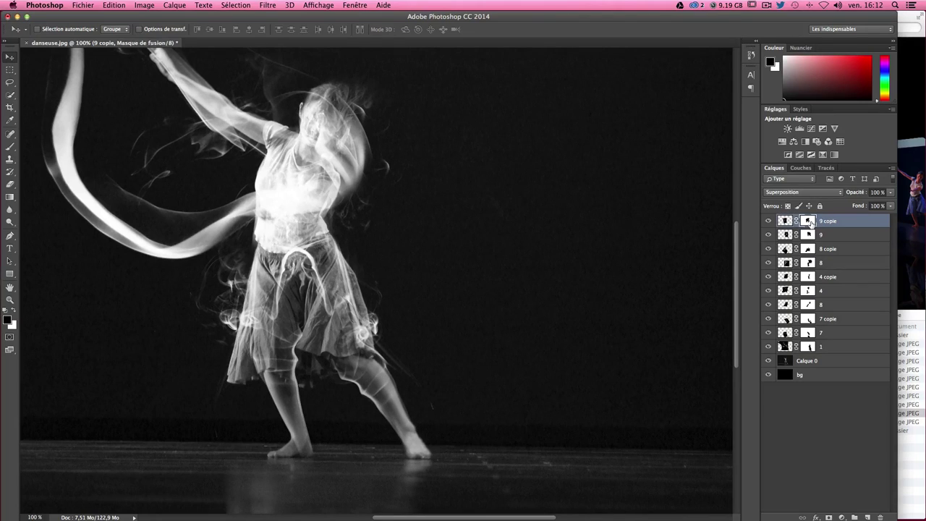
{"action": "left_click", "coordinate": [14, 147]}
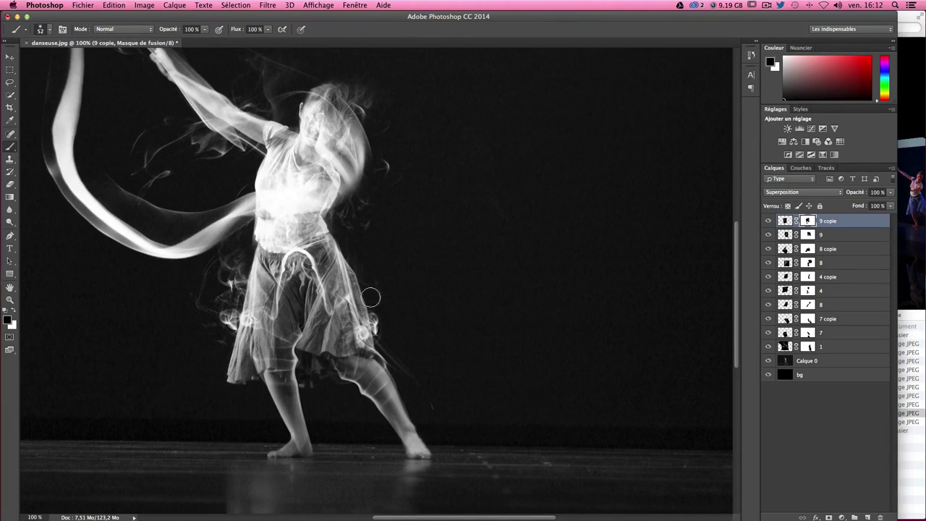
{"action": "left_click", "coordinate": [10, 56]}
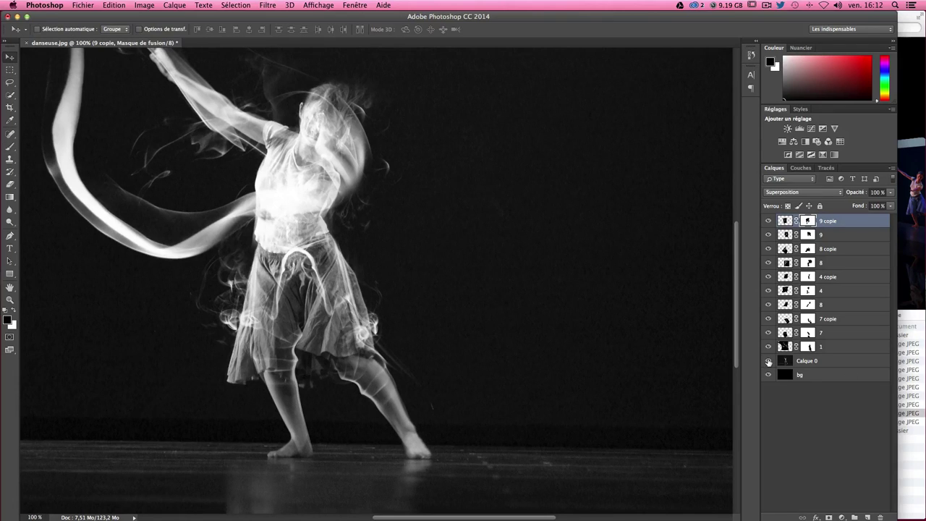
{"action": "left_click", "coordinate": [769, 361]}
{"action": "left_click", "coordinate": [768, 361]}
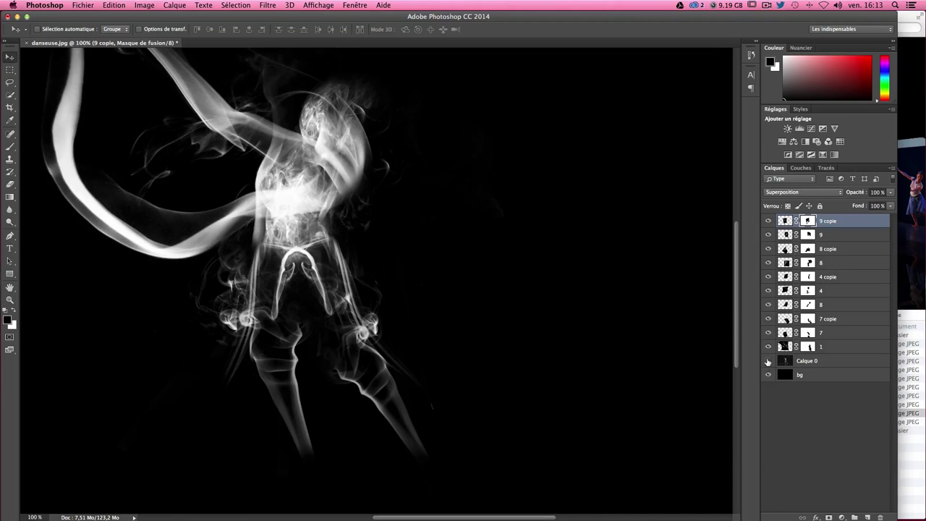
{"action": "left_click", "coordinate": [769, 361]}
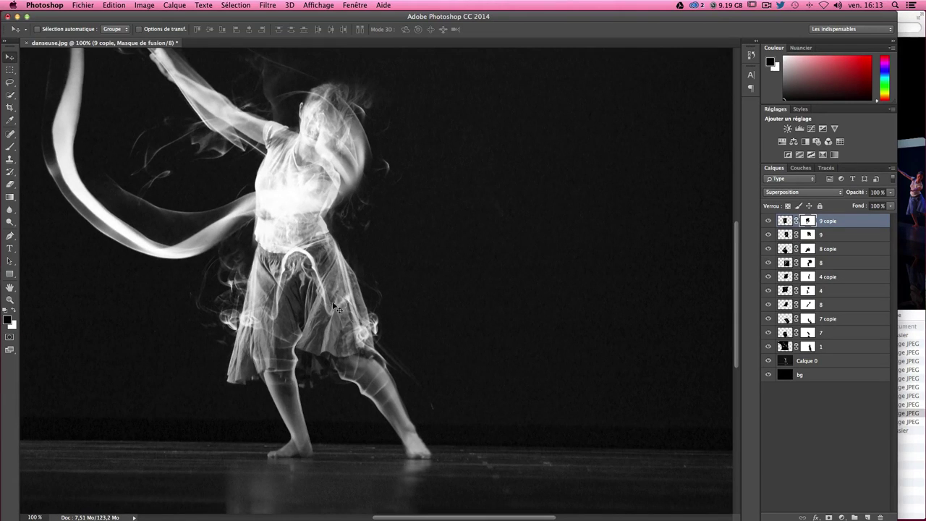
{"action": "mouse_move", "coordinate": [272, 238]}
{"action": "left_mouse_down"}
{"action": "mouse_move", "coordinate": [478, 234]}
{"action": "mouse_move", "coordinate": [521, 197]}
{"action": "left_mouse_up"}
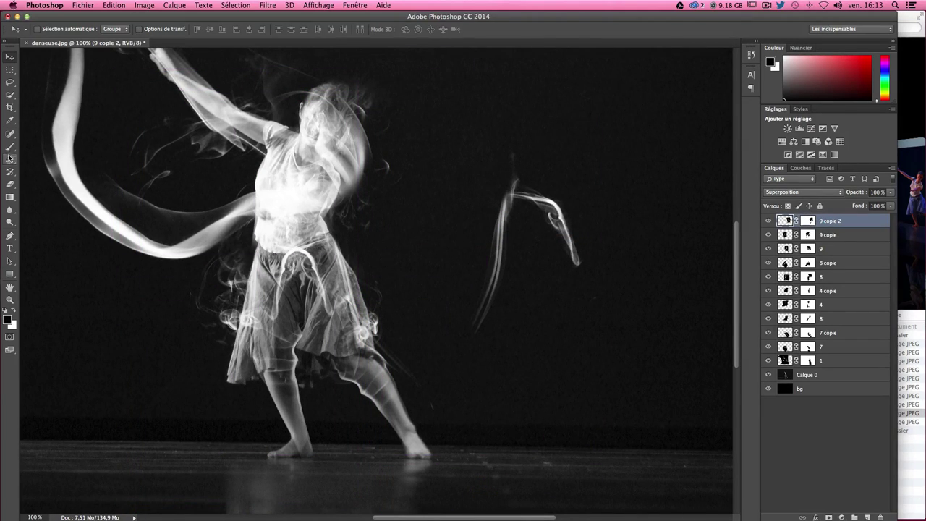
Step: Mask away the stray smoke on 9 copie 2, leaving a thin strand with a faded tip
{"action": "key", "text": "b"}
{"action": "mouse_move", "coordinate": [490, 207]}
{"action": "left_mouse_down"}
{"action": "mouse_move", "coordinate": [516, 196]}
{"action": "mouse_move", "coordinate": [612, 300]}
{"action": "mouse_move", "coordinate": [550, 227]}
{"action": "left_mouse_up"}
{"action": "left_click_drag", "start_coordinate": [536, 149], "coordinate": [514, 151]}
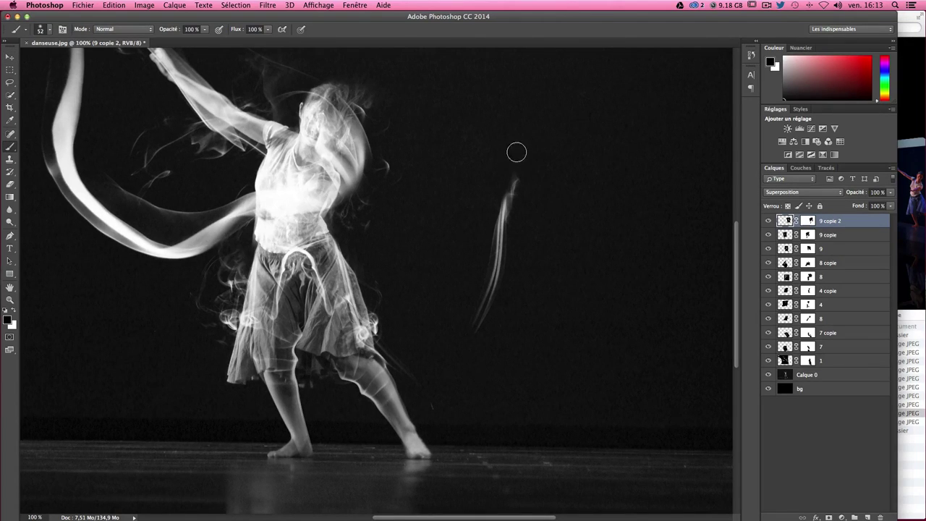
{"action": "left_click", "coordinate": [8, 57]}
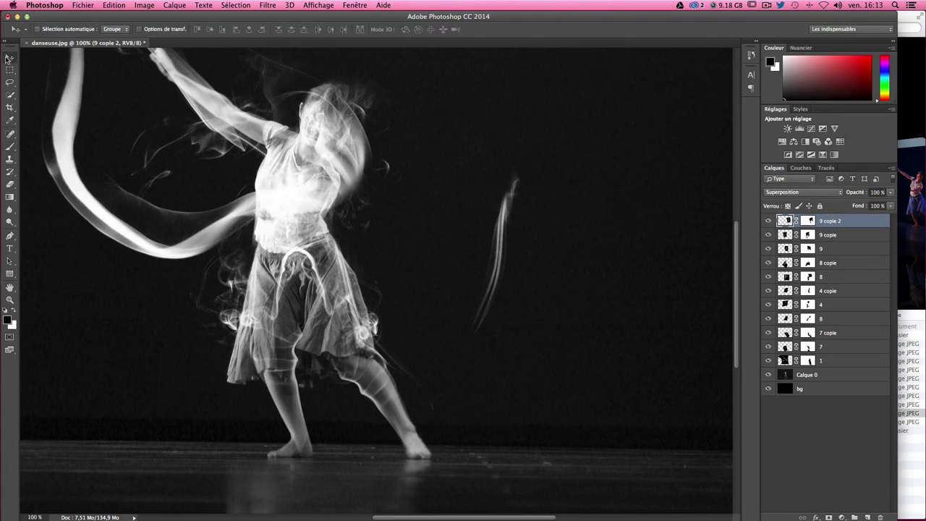
{"action": "left_click_drag", "start_coordinate": [516, 240], "coordinate": [501, 257]}
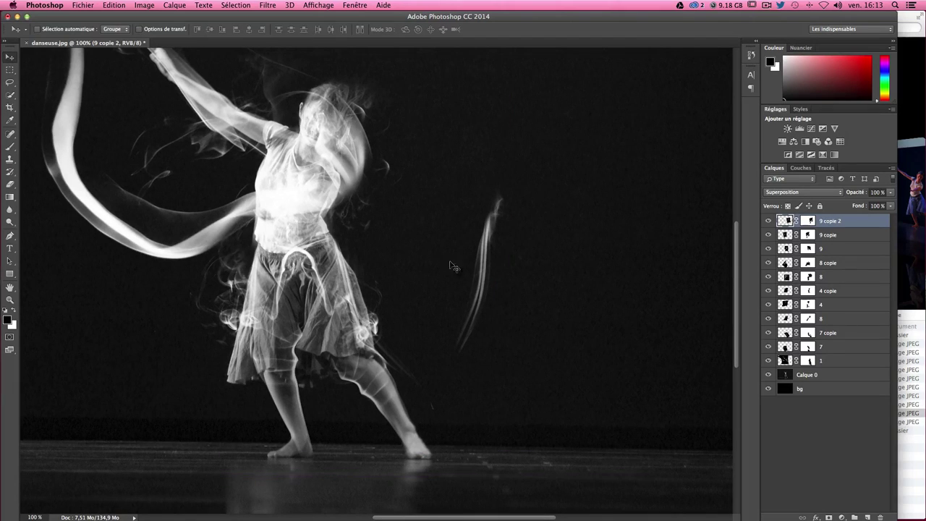
{"action": "left_click", "coordinate": [10, 147]}
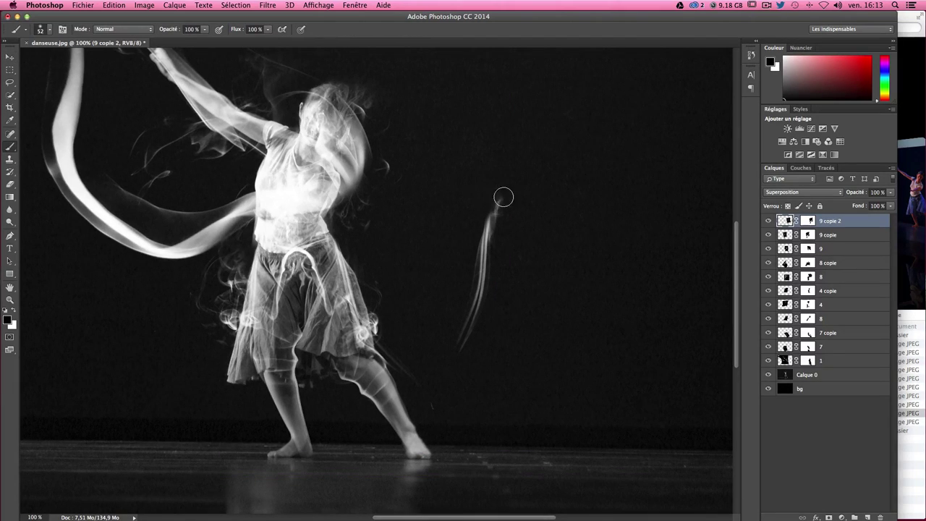
{"action": "left_click_drag", "start_coordinate": [504, 197], "coordinate": [508, 222]}
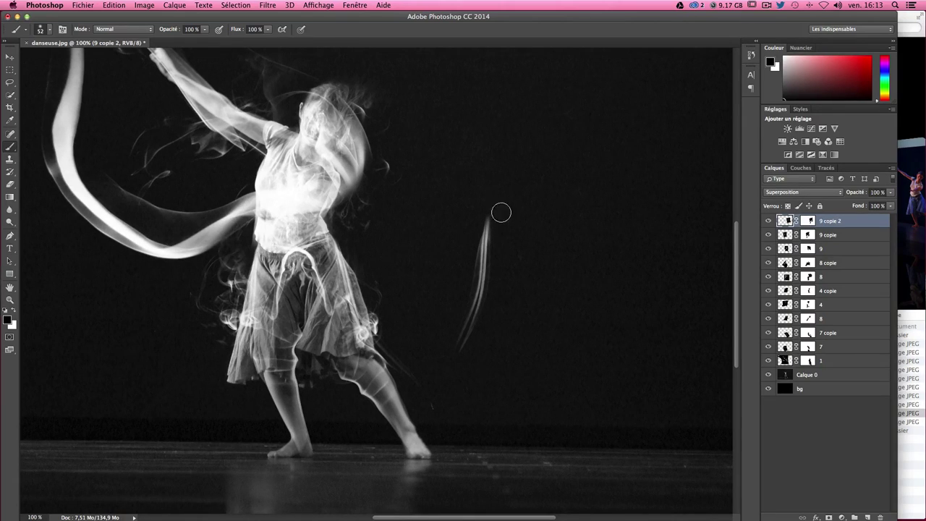
{"action": "left_click_drag", "start_coordinate": [501, 210], "coordinate": [499, 199]}
{"action": "left_click", "coordinate": [7, 57]}
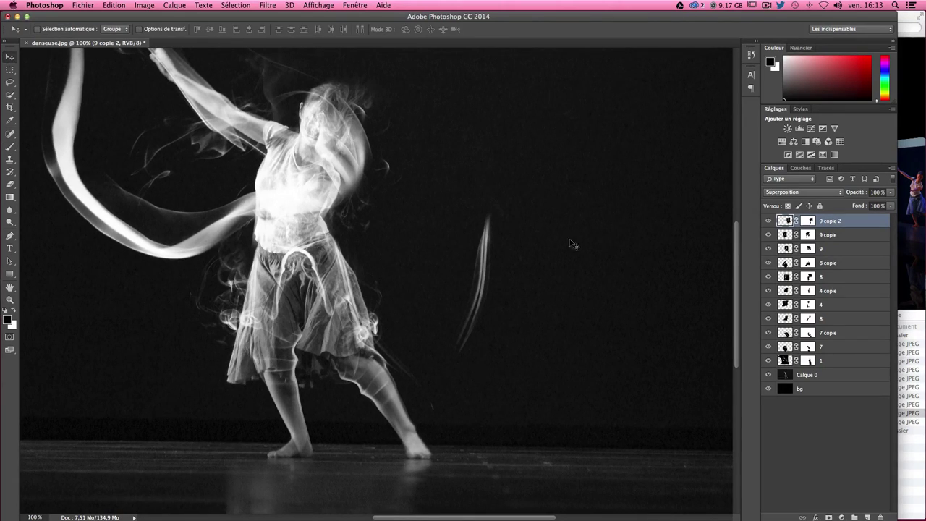
Step: Place the thin streak over the dancer's dress, rotated about 2.65°
{"action": "left_click_drag", "start_coordinate": [571, 244], "coordinate": [344, 283]}
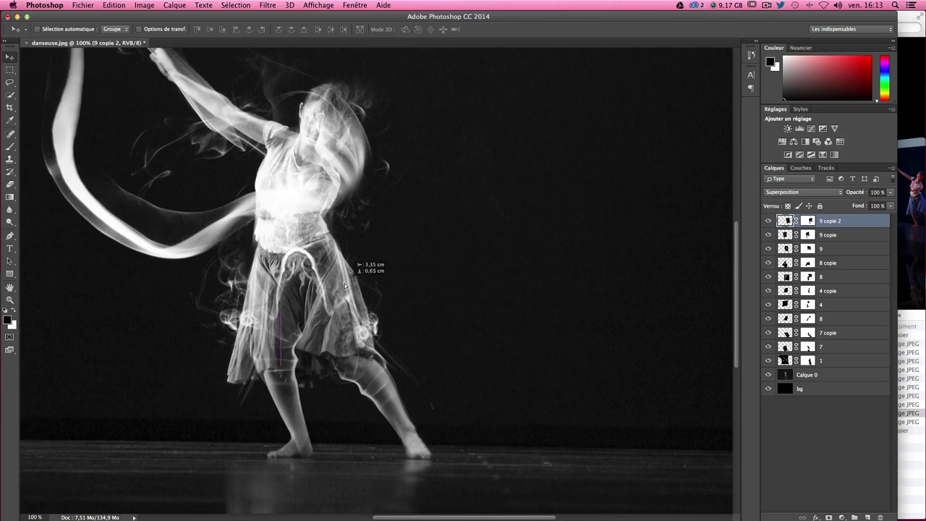
{"action": "left_click_drag", "start_coordinate": [344, 283], "coordinate": [340, 267]}
{"action": "key", "text": "ctrl+t"}
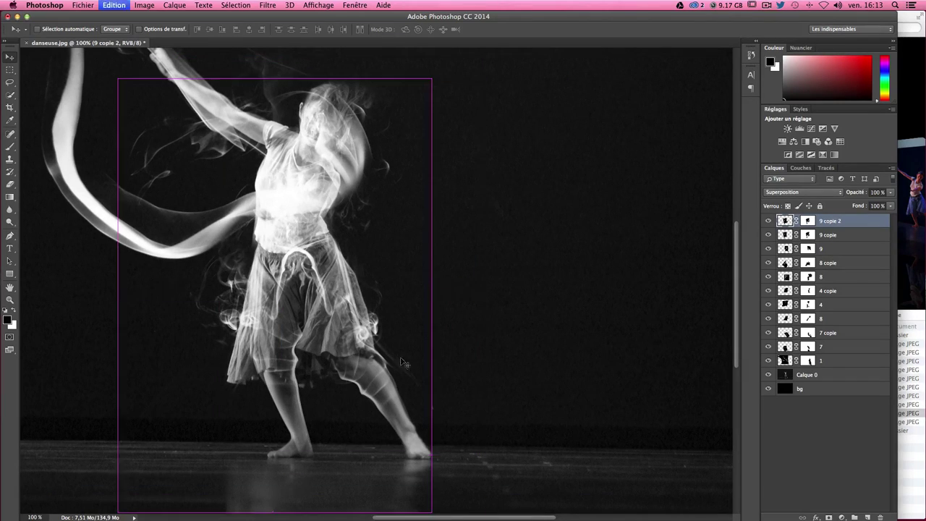
{"action": "left_click_drag", "start_coordinate": [487, 388], "coordinate": [495, 381]}
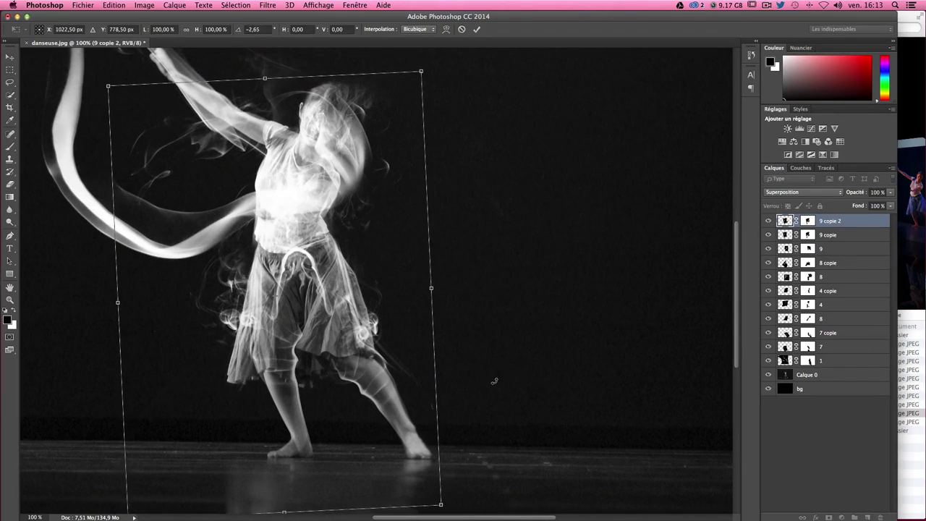
{"action": "key", "text": "Return"}
{"action": "left_click_drag", "start_coordinate": [345, 351], "coordinate": [339, 351]}
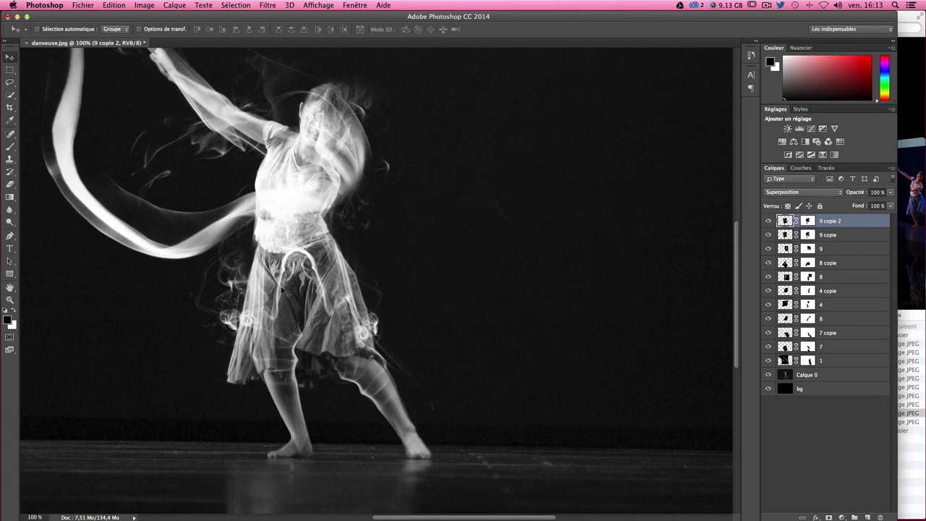
Step: Duplicate the smoke as 9 copie 3, scaled to about 83% and rotated to -28.75°
{"action": "left_click_drag", "start_coordinate": [284, 290], "coordinate": [297, 282]}
{"action": "key", "text": "ctrl+t"}
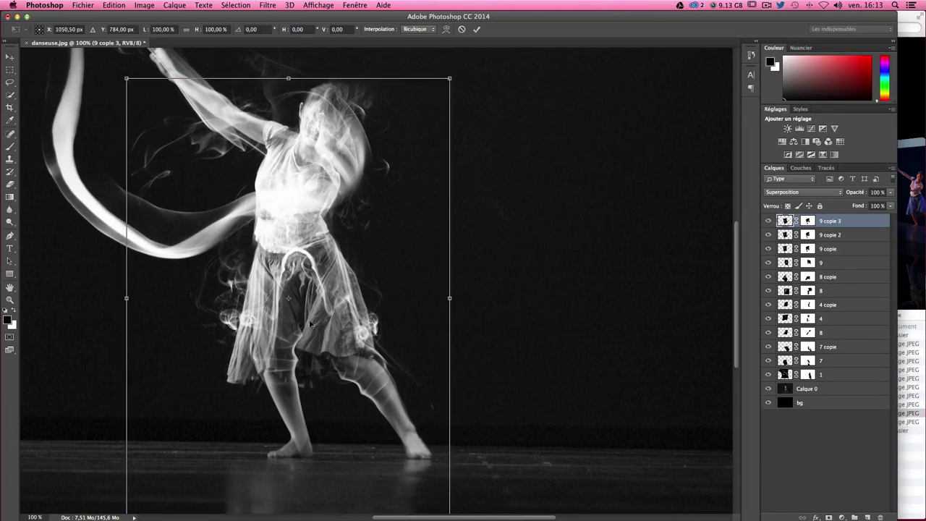
{"action": "left_click_drag", "start_coordinate": [448, 80], "coordinate": [395, 153]}
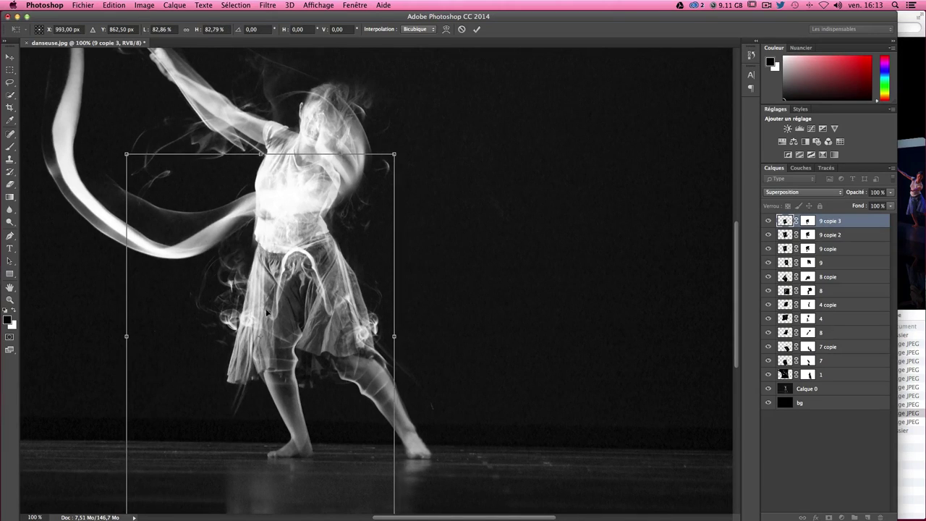
{"action": "left_click_drag", "start_coordinate": [281, 301], "coordinate": [311, 275]}
{"action": "left_click_drag", "start_coordinate": [532, 499], "coordinate": [550, 427]}
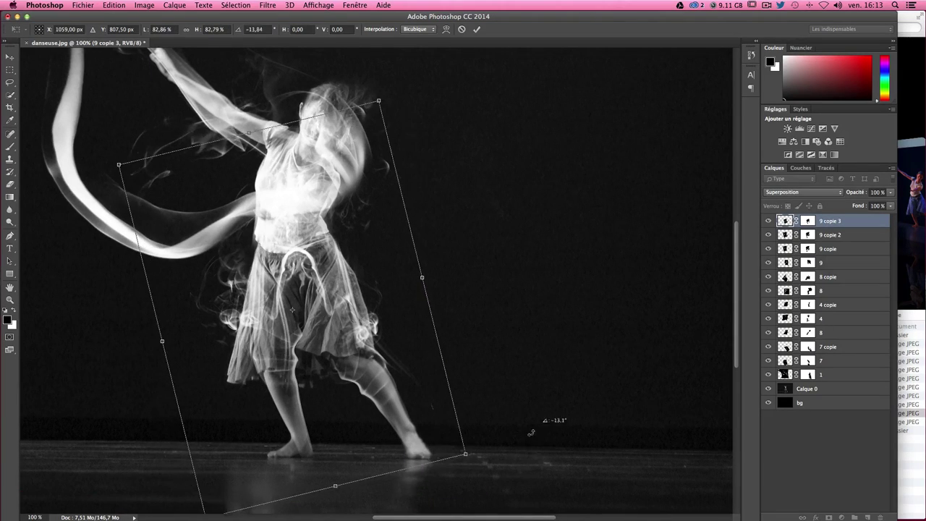
{"action": "left_click_drag", "start_coordinate": [293, 375], "coordinate": [288, 370]}
{"action": "left_click_drag", "start_coordinate": [487, 461], "coordinate": [521, 405]}
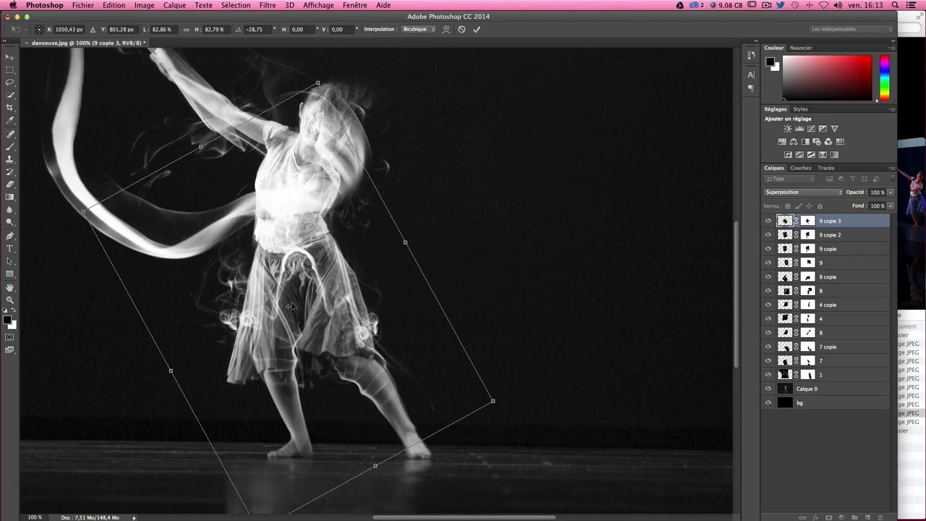
{"action": "left_click_drag", "start_coordinate": [272, 313], "coordinate": [275, 292]}
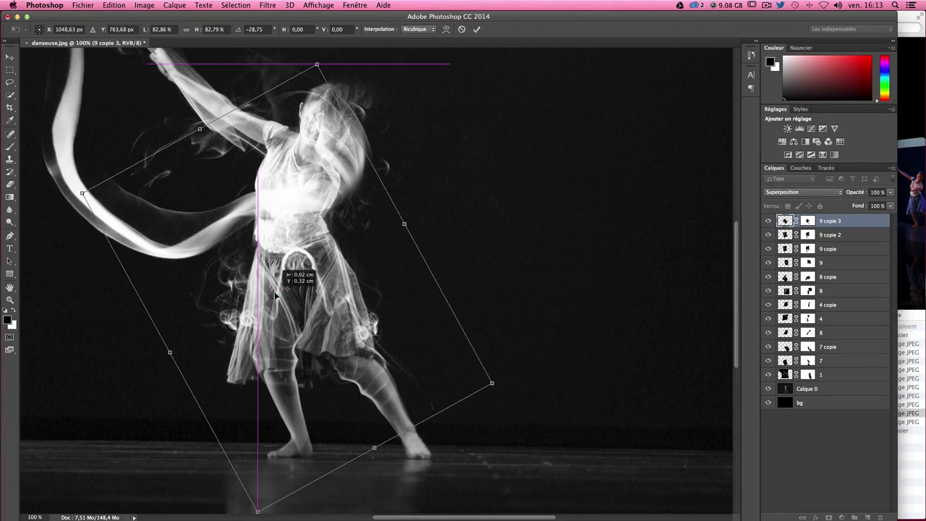
Step: Warp 9 copie 3's lower-left and upper-left edges around the skirt
{"action": "right_click", "coordinate": [291, 313]}
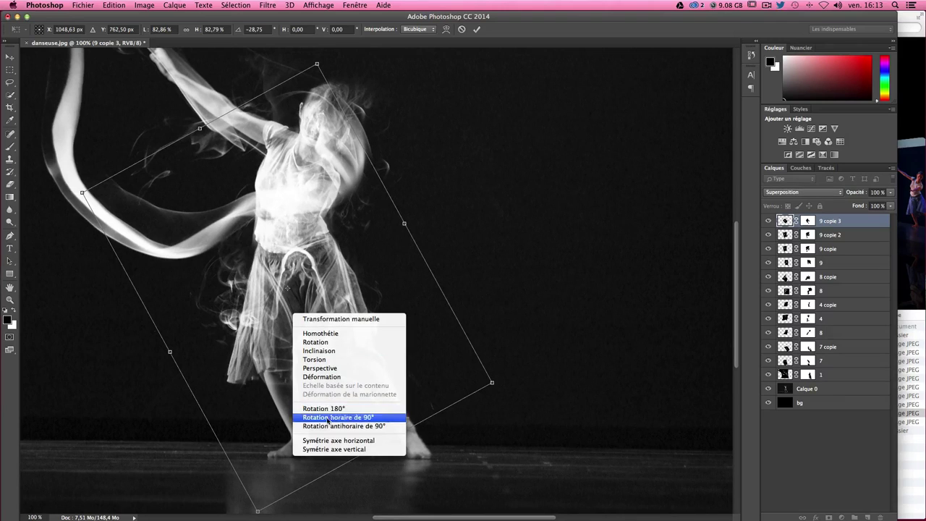
{"action": "left_click", "coordinate": [326, 377]}
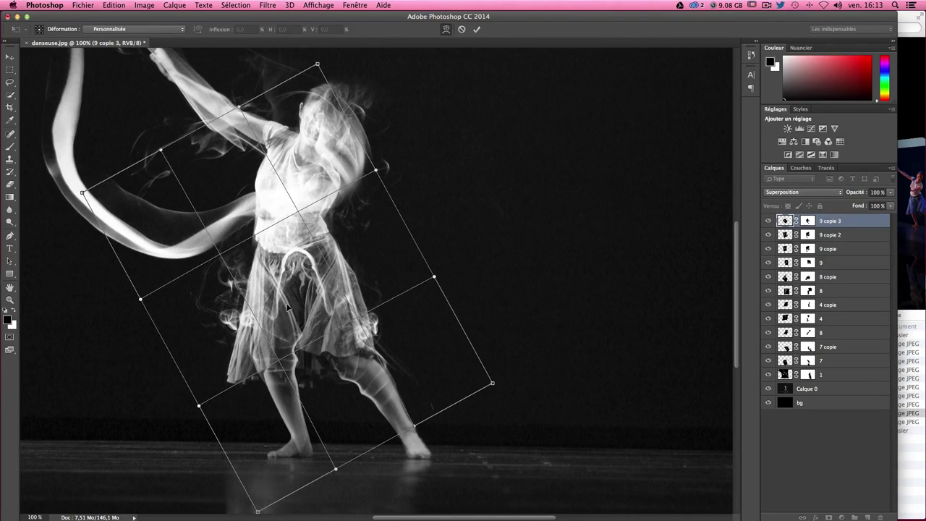
{"action": "left_click_drag", "start_coordinate": [185, 376], "coordinate": [196, 368]}
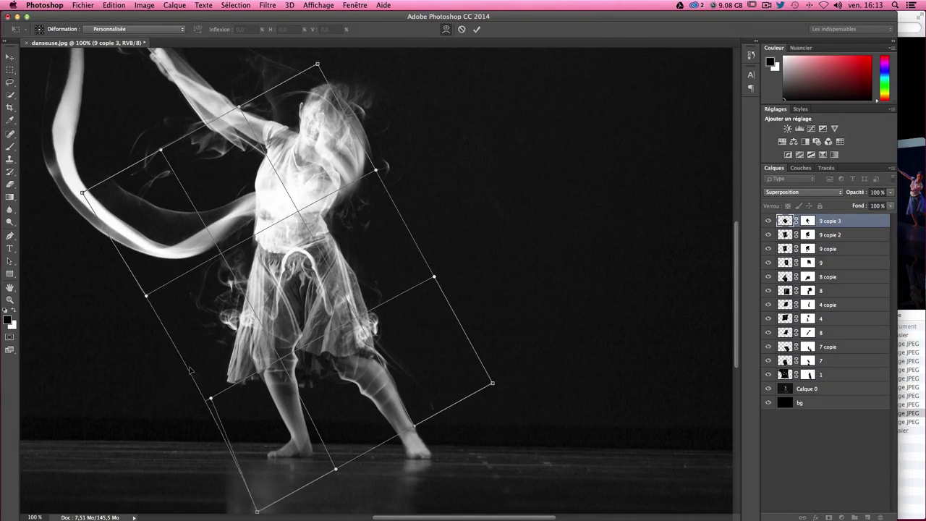
{"action": "left_click_drag", "start_coordinate": [160, 151], "coordinate": [129, 181]}
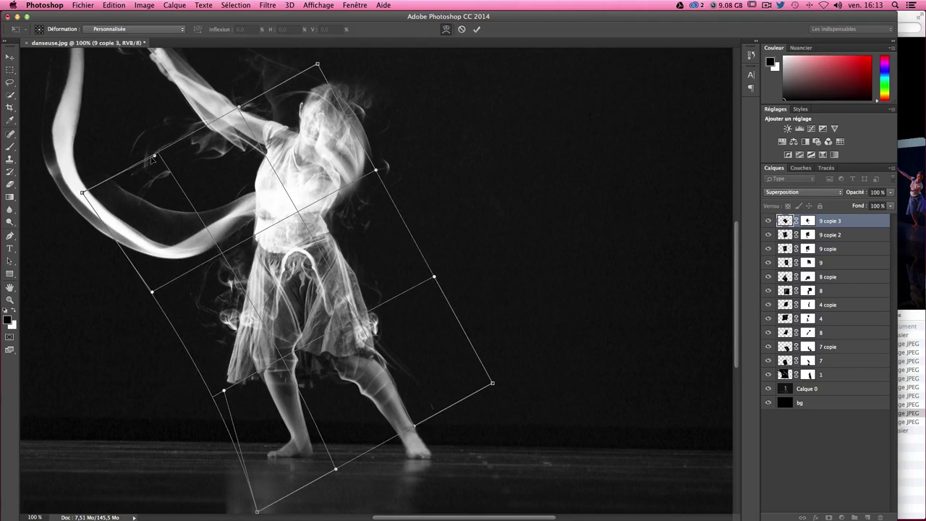
{"action": "key", "text": "Return"}
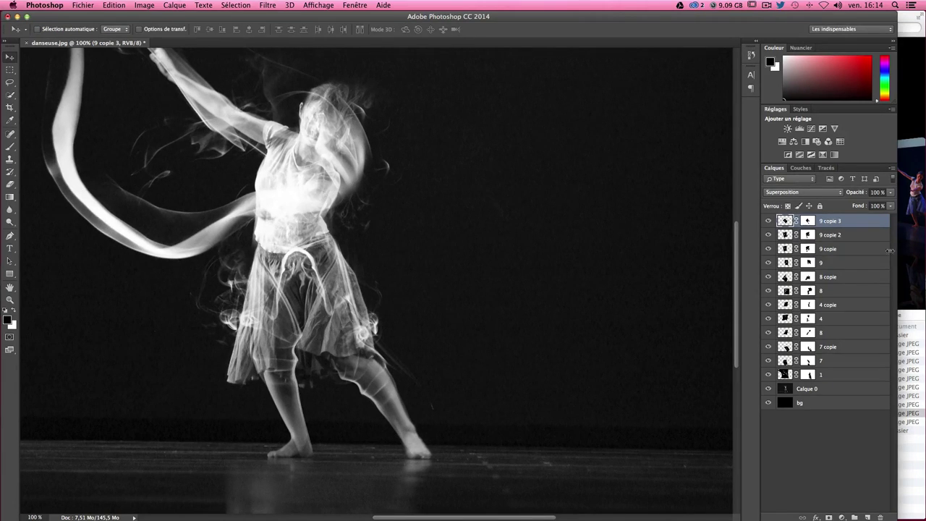
Step: Duplicate the smoke as 9 copie 4, rotated about 24° and scaled to about 89%
{"action": "left_click_drag", "start_coordinate": [393, 305], "coordinate": [403, 321]}
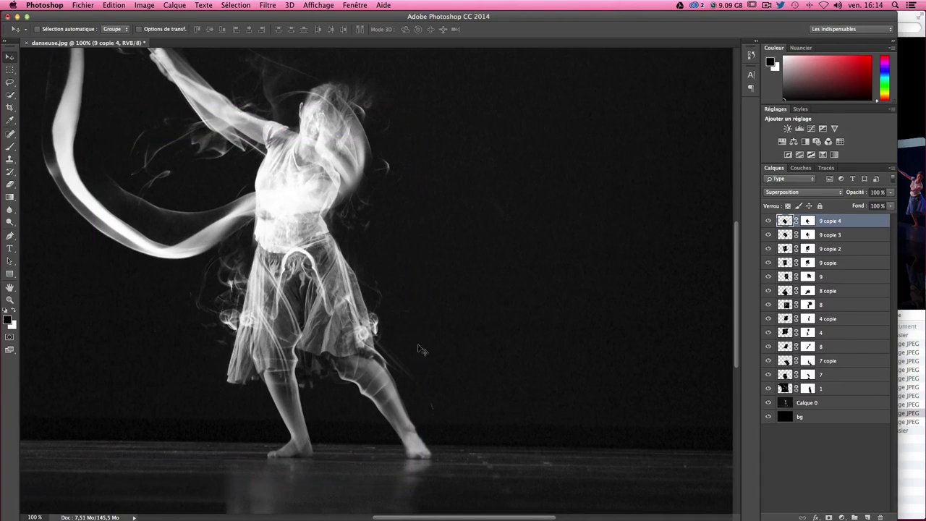
{"action": "key", "text": "ctrl+t"}
{"action": "left_click_drag", "start_coordinate": [547, 310], "coordinate": [524, 431]}
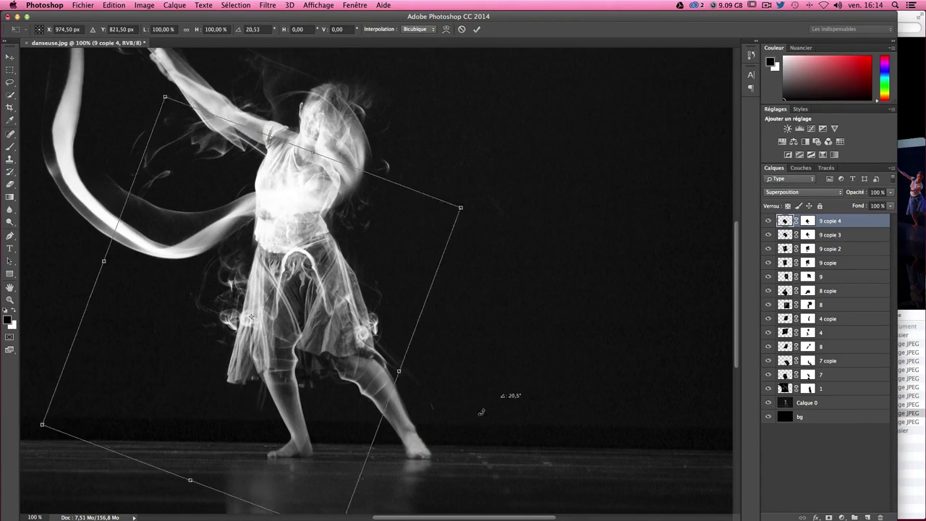
{"action": "left_click_drag", "start_coordinate": [296, 345], "coordinate": [303, 339]}
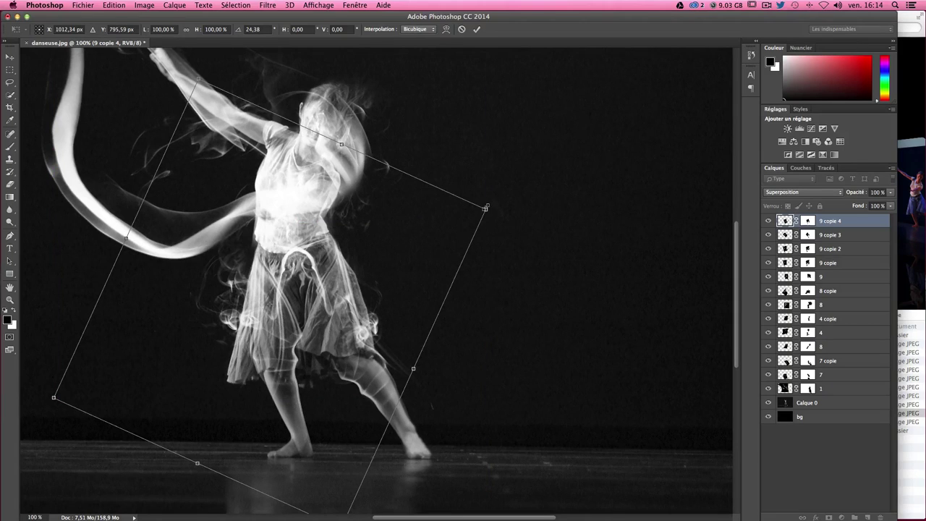
{"action": "left_click_drag", "start_coordinate": [486, 208], "coordinate": [454, 218]}
{"action": "left_click_drag", "start_coordinate": [281, 307], "coordinate": [284, 310]}
{"action": "key", "text": "Return"}
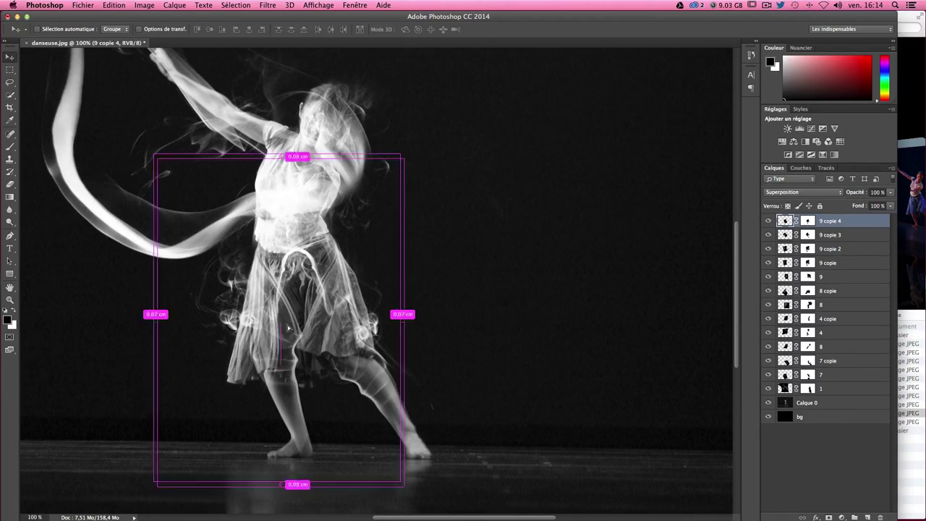
Step: Duplicate it again as 9 copie 5, rotated to about -13.5°
{"action": "key", "text": "ctrl+j"}
{"action": "key", "text": "ctrl+t"}
{"action": "left_click_drag", "start_coordinate": [465, 434], "coordinate": [323, 358]}
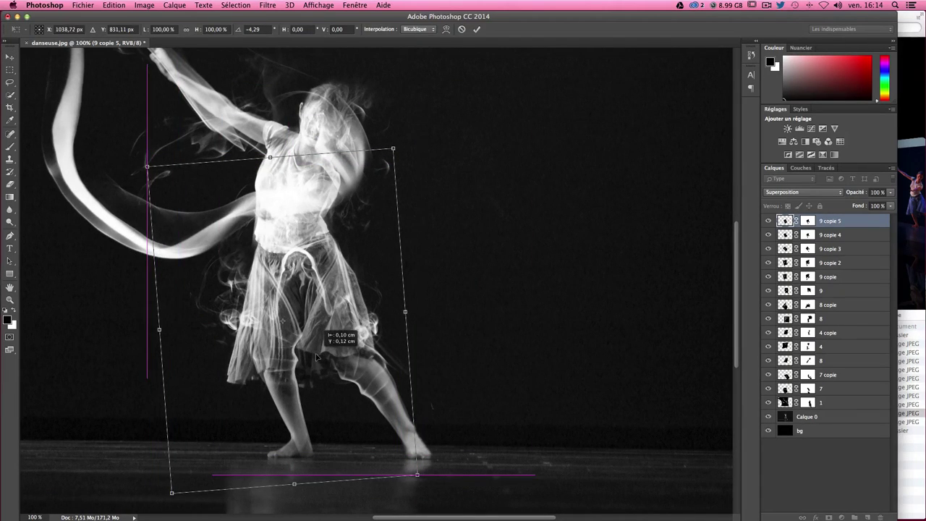
{"action": "left_click_drag", "start_coordinate": [534, 480], "coordinate": [540, 430]}
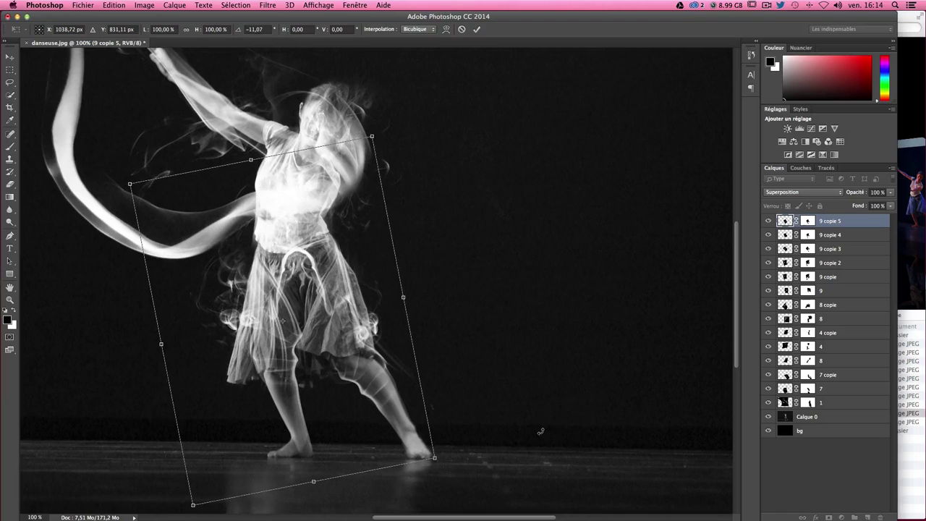
{"action": "key", "text": "Return"}
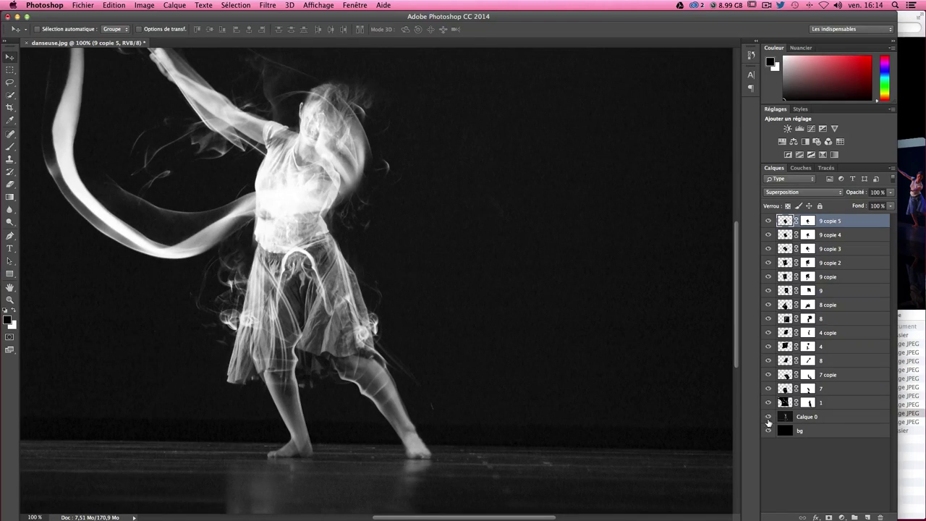
Step: Toggle the Calque 0 dancer photo off, on and off, leaving only the smoke
{"action": "left_click", "coordinate": [769, 417]}
{"action": "left_click", "coordinate": [769, 418]}
{"action": "left_click", "coordinate": [768, 418]}
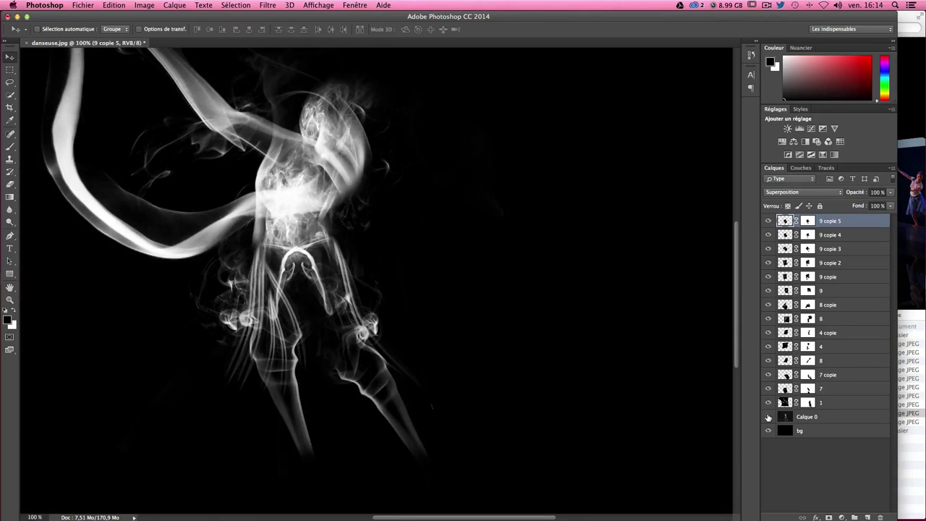
{"action": "left_click", "coordinate": [769, 418]}
Step: Select 8 copie and toggle layers 8 copie, 8 and 4 to judge each one's smoke
{"action": "right_click", "coordinate": [257, 228]}
{"action": "left_click", "coordinate": [275, 230]}
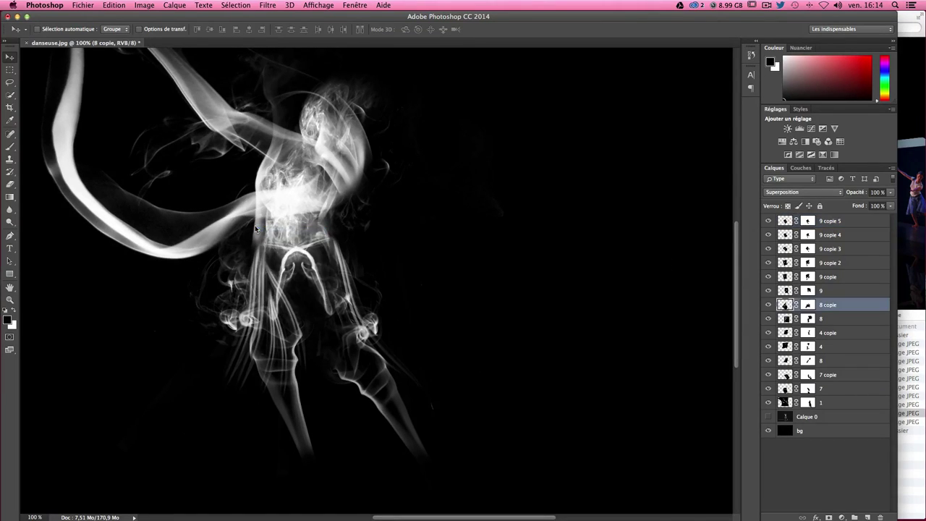
{"action": "left_click", "coordinate": [769, 304]}
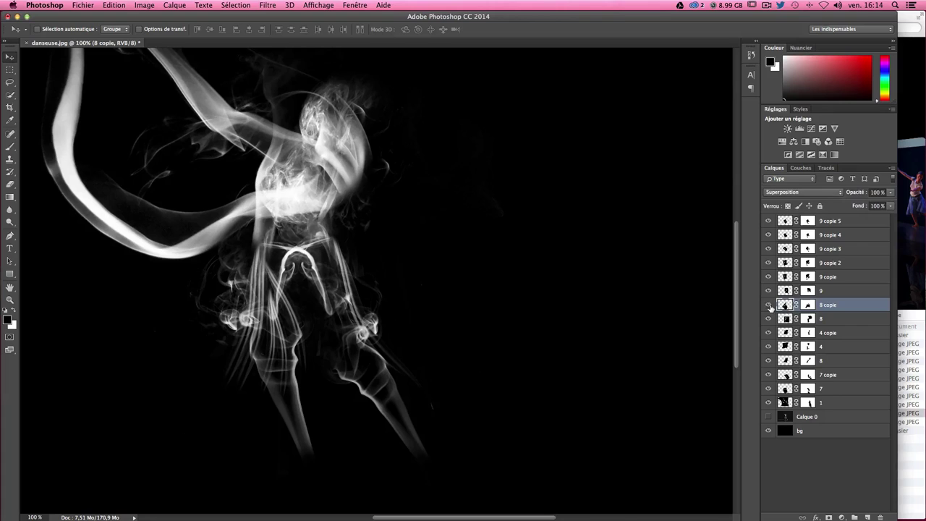
{"action": "left_click", "coordinate": [768, 319]}
{"action": "left_click", "coordinate": [768, 318]}
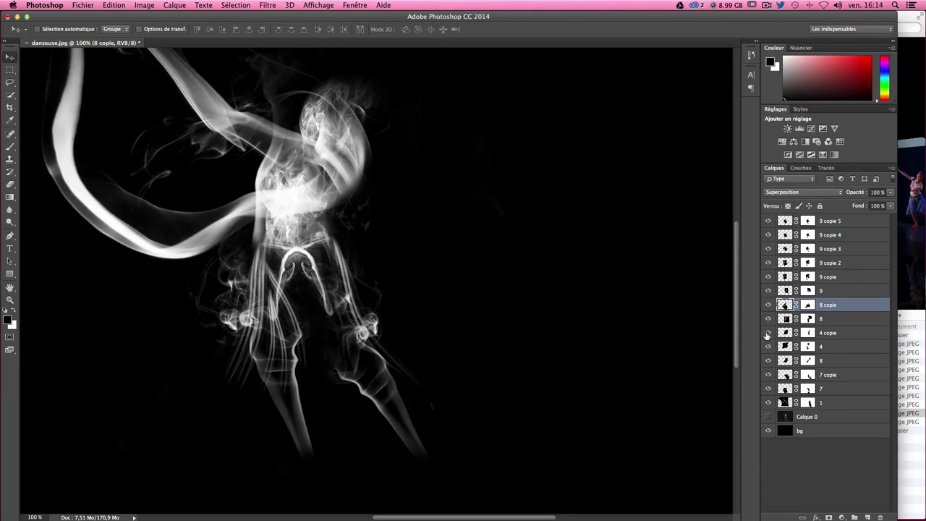
{"action": "left_click", "coordinate": [768, 346]}
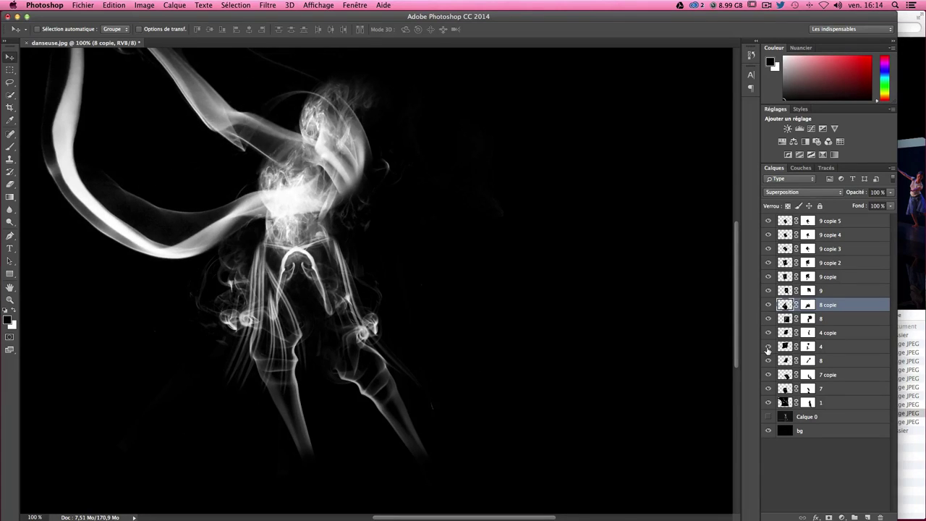
Step: Select layer 4, target its layer mask and switch to the Brush tool
{"action": "left_click", "coordinate": [820, 349]}
{"action": "left_click", "coordinate": [769, 347]}
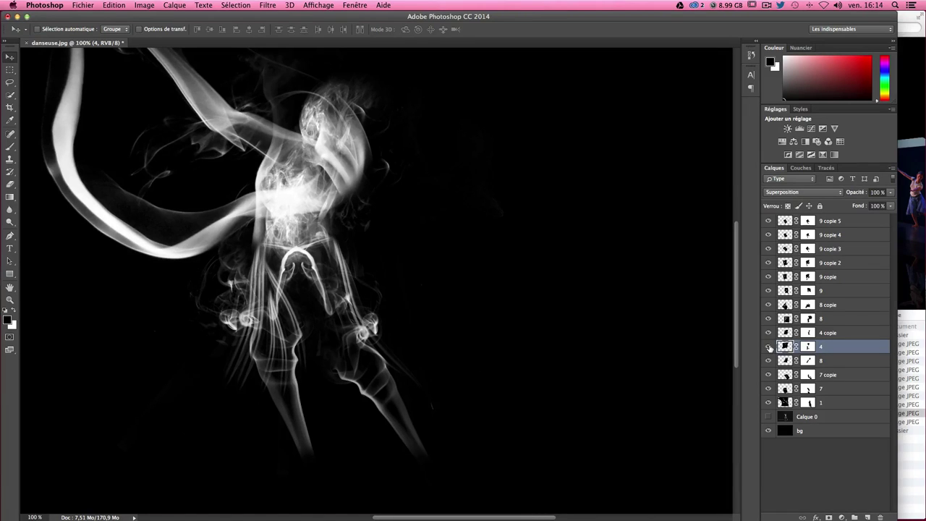
{"action": "left_click", "coordinate": [808, 347]}
{"action": "left_click", "coordinate": [10, 147]}
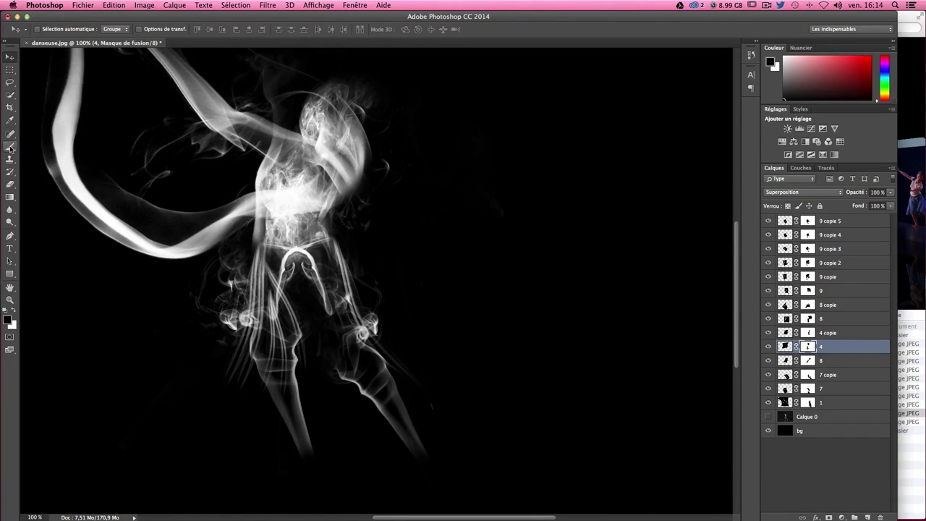
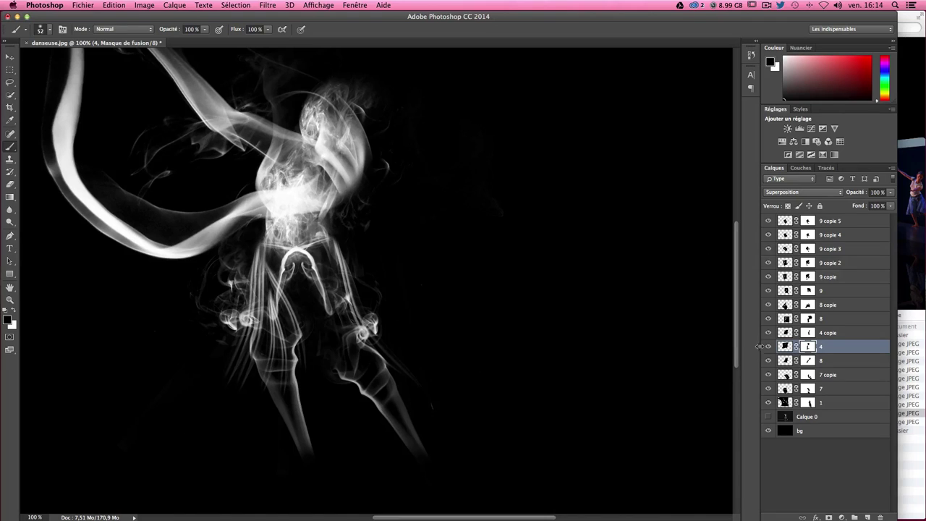
Step: Show the dancer photo and duplicate smoke layer 9 copie 5 with a slight offset
{"action": "left_click", "coordinate": [770, 417]}
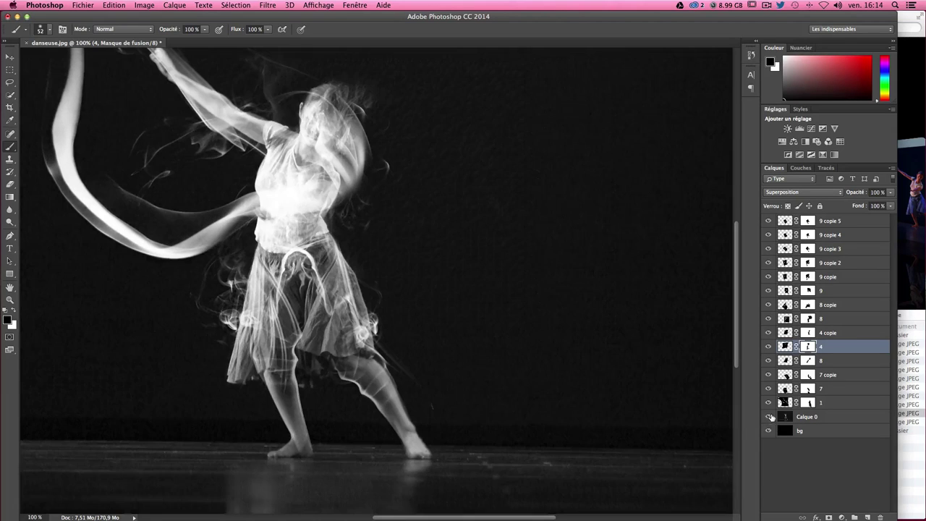
{"action": "left_click", "coordinate": [849, 224]}
{"action": "key", "text": "v"}
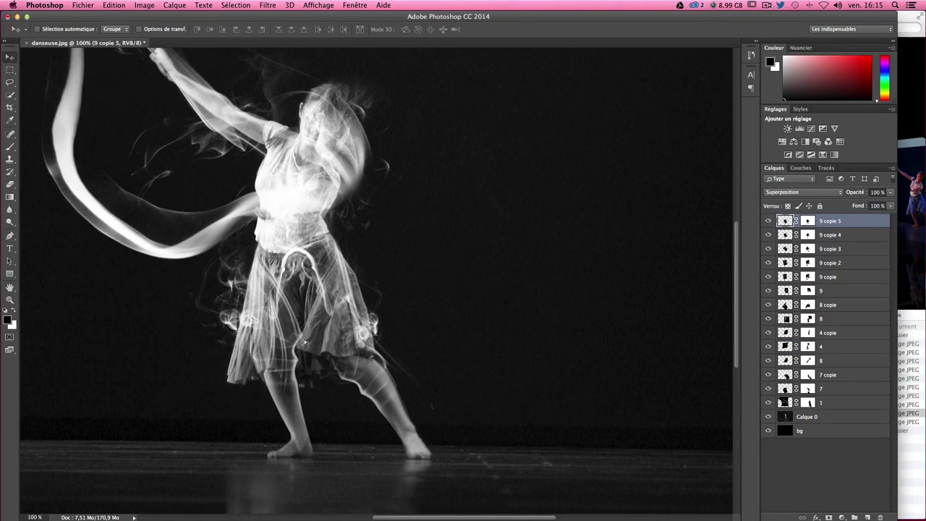
{"action": "left_click_drag", "start_coordinate": [305, 342], "coordinate": [321, 354]}
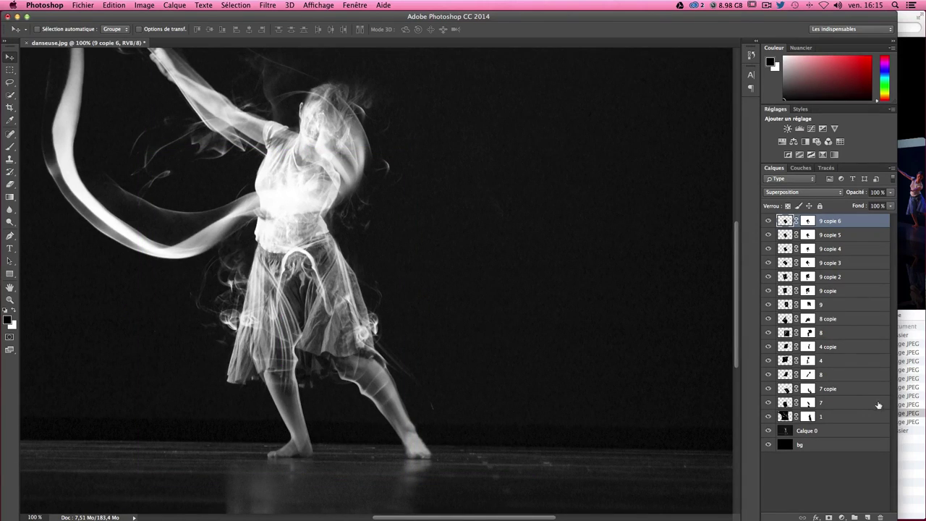
Step: Duplicate 9 copie 2, shrink the copy slightly and reposition it over the dancer
{"action": "left_click", "coordinate": [786, 276]}
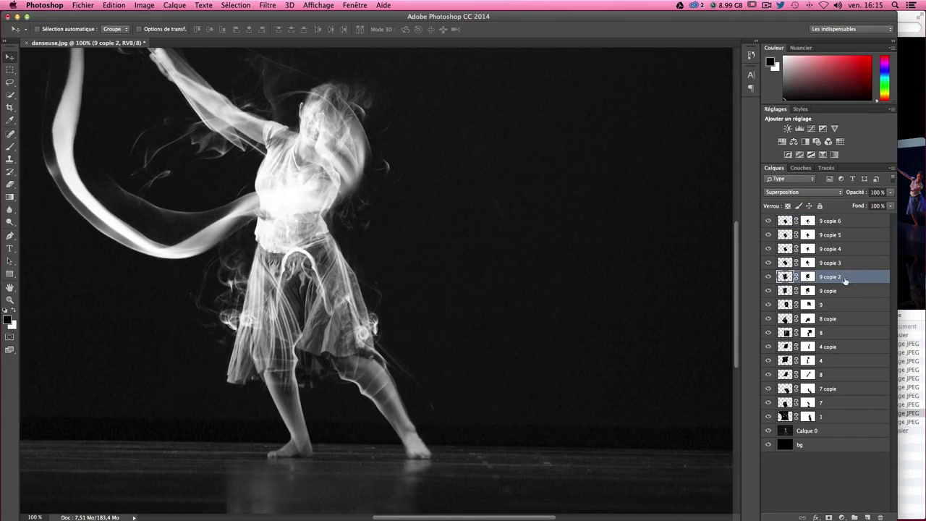
{"action": "left_click_drag", "start_coordinate": [339, 315], "coordinate": [338, 348]}
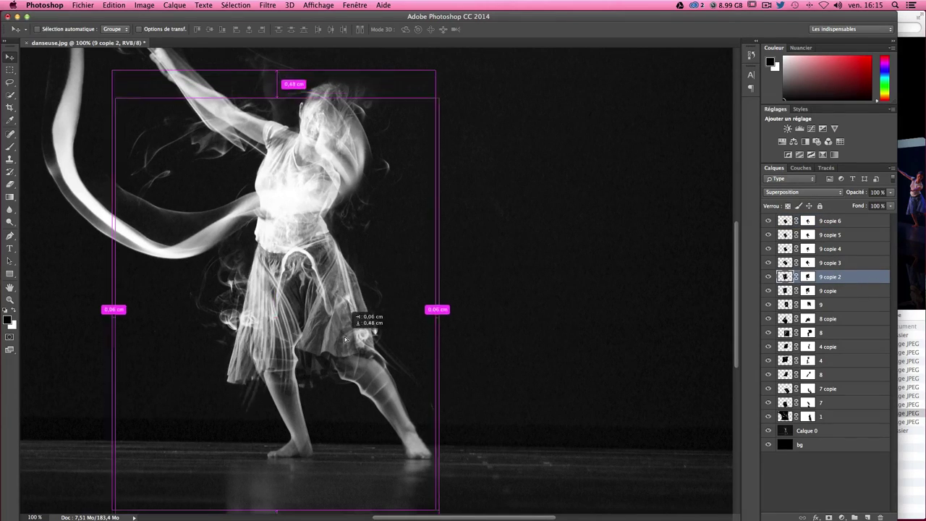
{"action": "key", "text": "ctrl+t"}
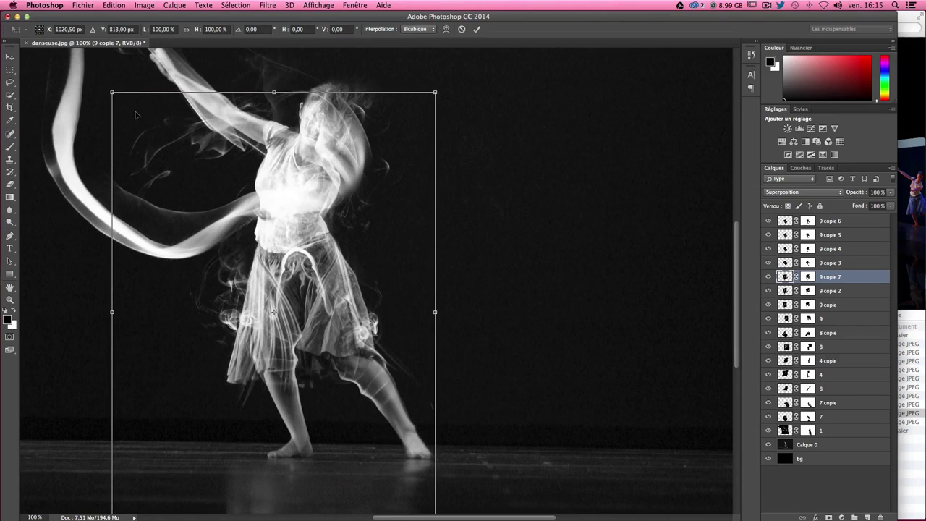
{"action": "left_click_drag", "start_coordinate": [110, 91], "coordinate": [161, 166]}
{"action": "key", "text": "Return"}
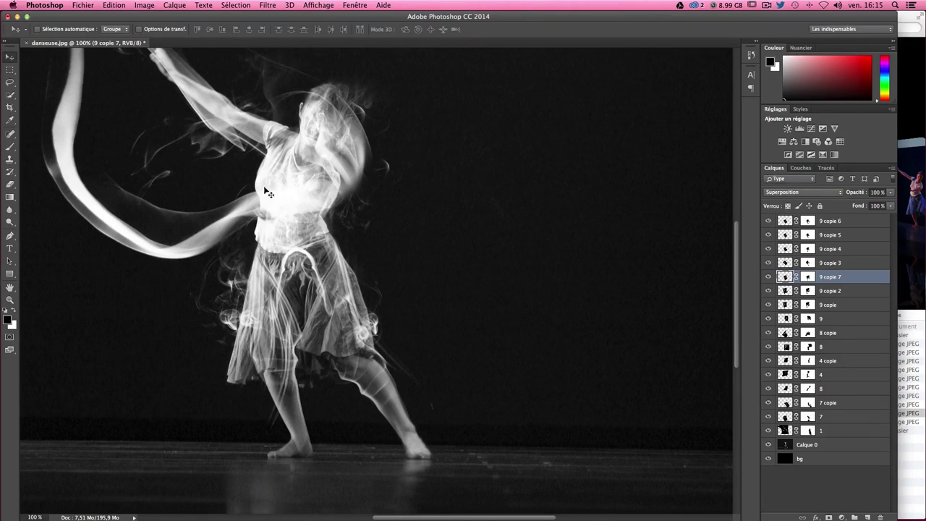
{"action": "mouse_move", "coordinate": [336, 241]}
{"action": "left_mouse_down"}
{"action": "mouse_move", "coordinate": [373, 258]}
{"action": "mouse_move", "coordinate": [381, 237]}
{"action": "left_mouse_up"}
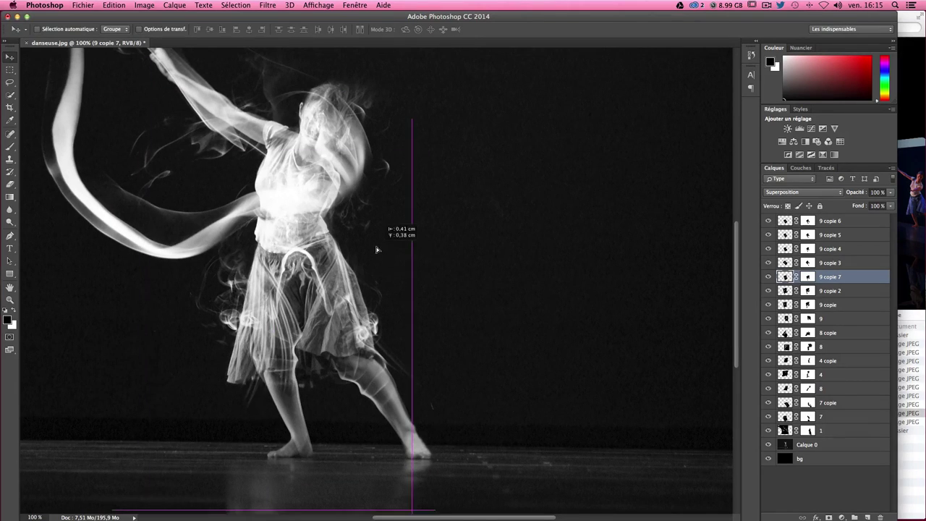
Step: Toggle the dancer photo off and on to compare it with the smoke
{"action": "left_click", "coordinate": [768, 445]}
{"action": "left_click", "coordinate": [767, 445]}
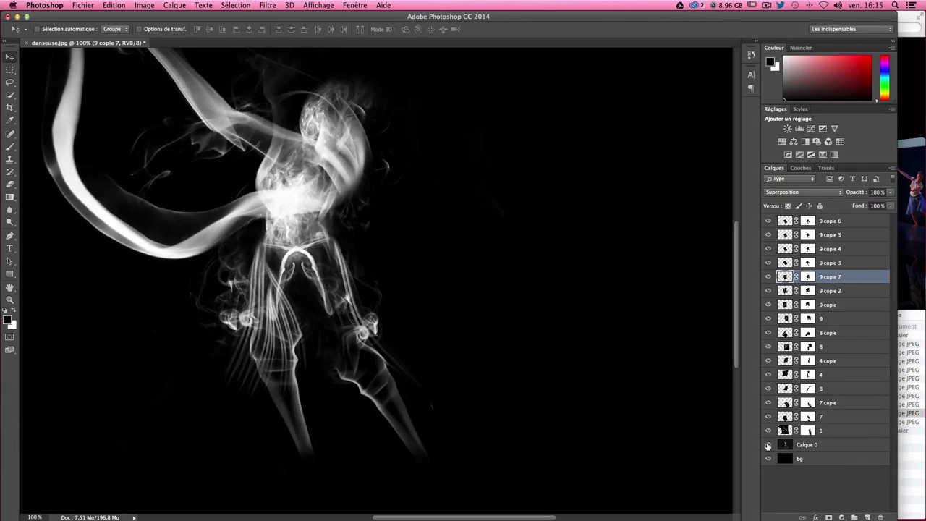
{"action": "left_click", "coordinate": [768, 445]}
{"action": "left_click", "coordinate": [768, 445]}
{"action": "left_click", "coordinate": [768, 446]}
{"action": "left_click", "coordinate": [768, 445]}
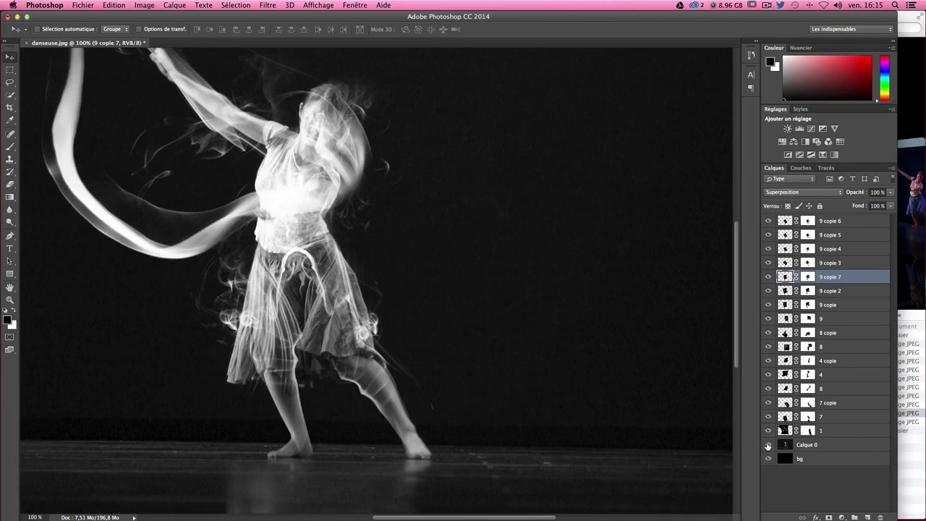
Step: Duplicate the original smoke layer 9 onto the right side of the canvas
{"action": "left_click", "coordinate": [768, 318]}
{"action": "left_click", "coordinate": [829, 320]}
{"action": "left_click_drag", "start_coordinate": [292, 299], "coordinate": [516, 227]}
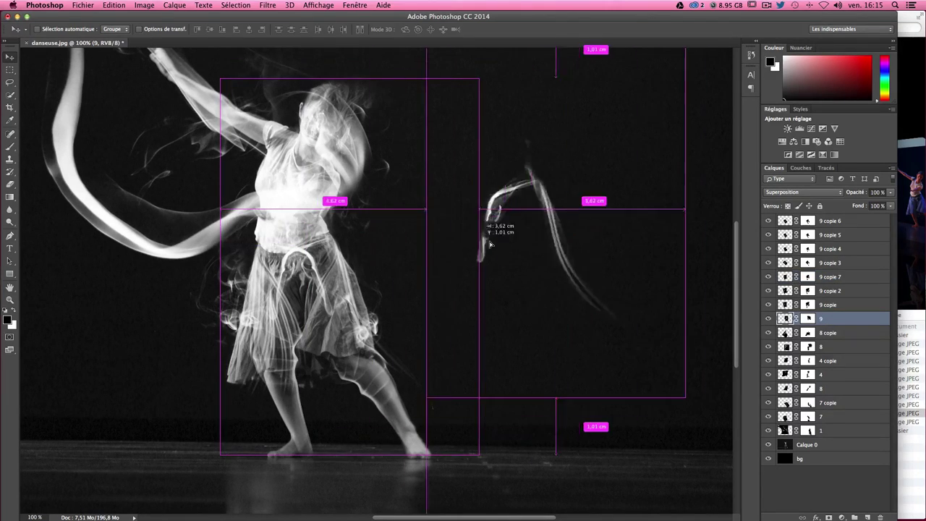
Step: Mask out the left hook of the copied strand and move it toward the dancer
{"action": "left_click", "coordinate": [9, 146]}
{"action": "left_click", "coordinate": [809, 320]}
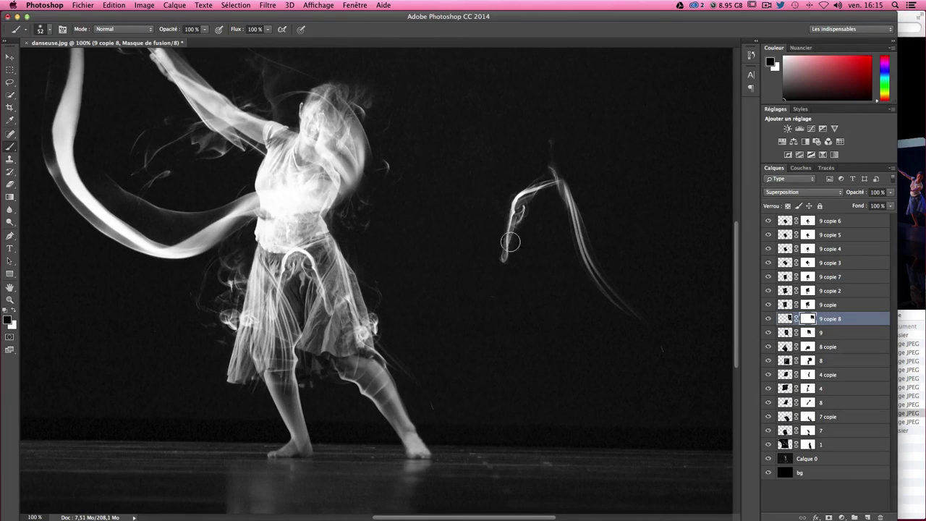
{"action": "mouse_move", "coordinate": [509, 253]}
{"action": "left_mouse_down"}
{"action": "mouse_move", "coordinate": [521, 192]}
{"action": "mouse_move", "coordinate": [543, 182]}
{"action": "left_mouse_up"}
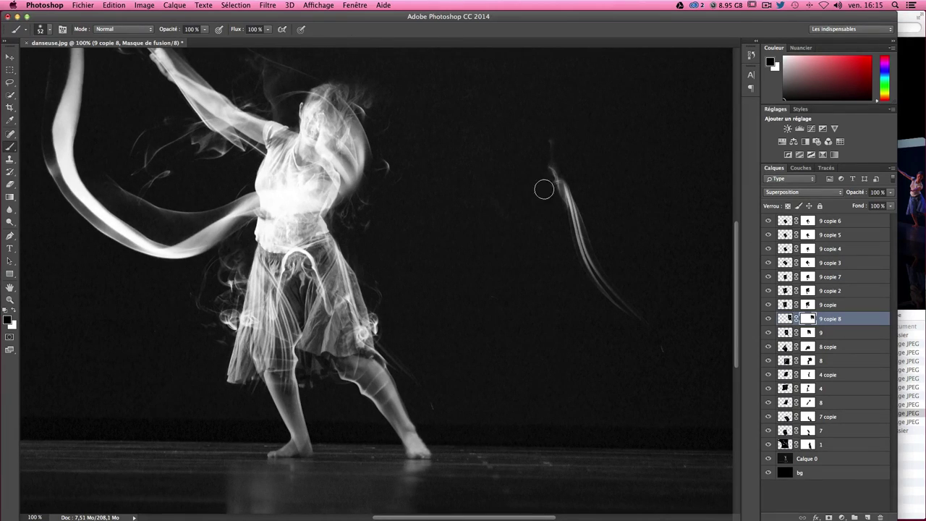
{"action": "left_click", "coordinate": [9, 55]}
{"action": "left_click_drag", "start_coordinate": [594, 254], "coordinate": [357, 335]}
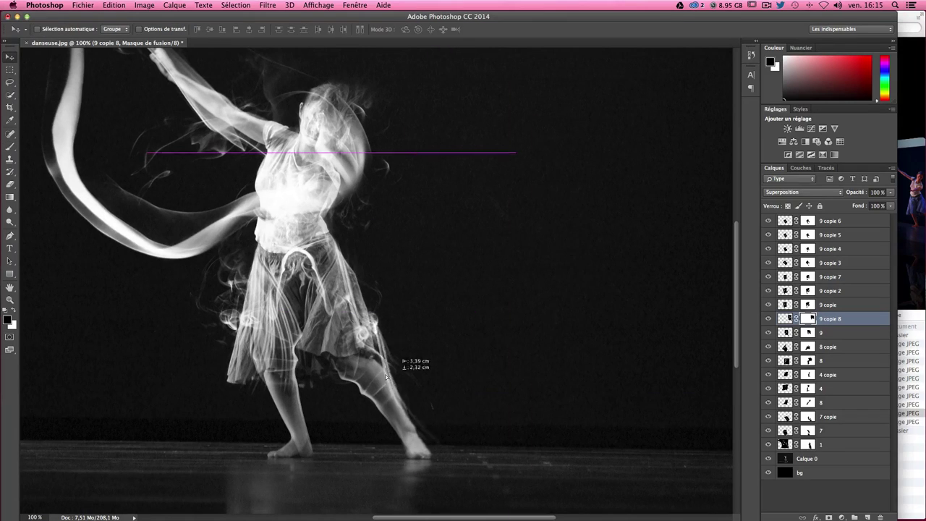
Step: Rotate the strand slightly, scale it to about 86% and position it over the dancer
{"action": "key", "text": "ctrl+t"}
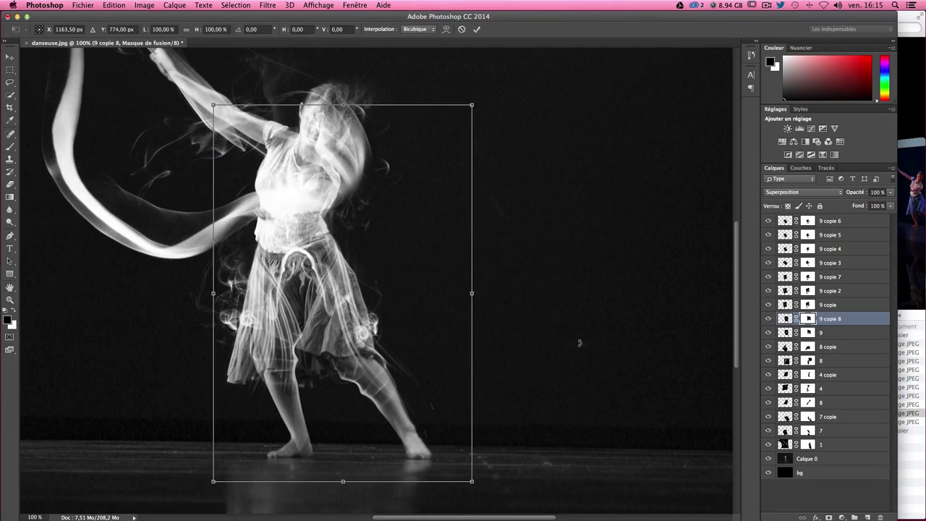
{"action": "left_click_drag", "start_coordinate": [579, 340], "coordinate": [563, 341]}
{"action": "key", "text": "Return"}
{"action": "left_click_drag", "start_coordinate": [410, 326], "coordinate": [399, 302]}
{"action": "key", "text": "ctrl+t"}
{"action": "left_click_drag", "start_coordinate": [463, 70], "coordinate": [430, 115]}
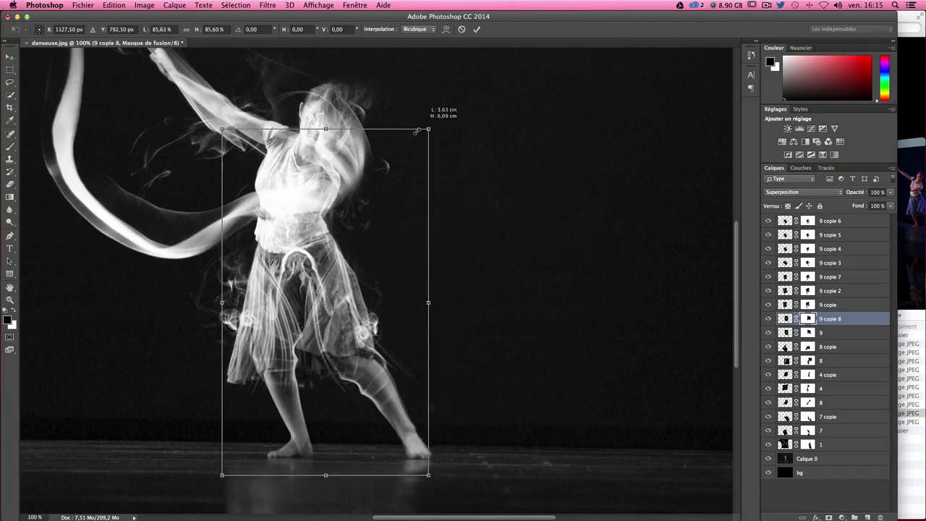
{"action": "key", "text": "Return"}
{"action": "left_click_drag", "start_coordinate": [360, 262], "coordinate": [375, 267]}
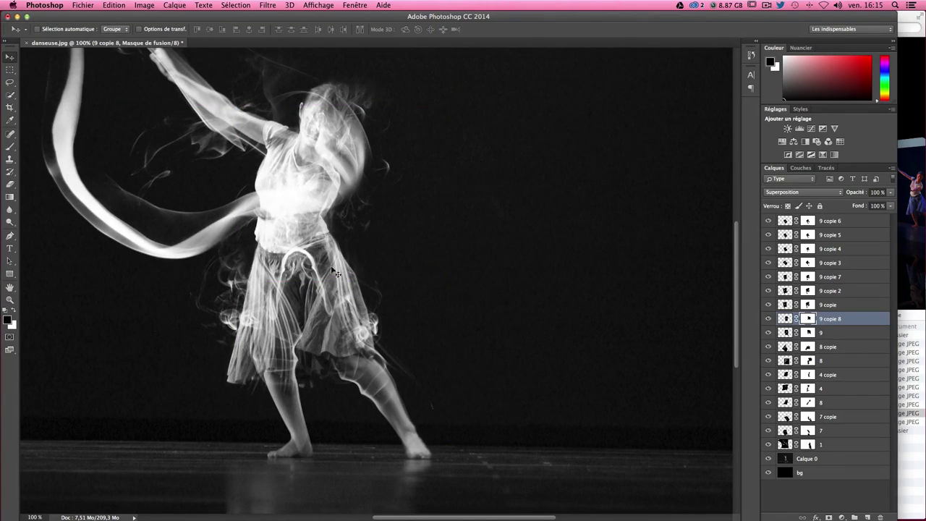
Step: Duplicate the strand and rotate the new copy to about 40 degrees
{"action": "left_click_drag", "start_coordinate": [399, 335], "coordinate": [395, 344]}
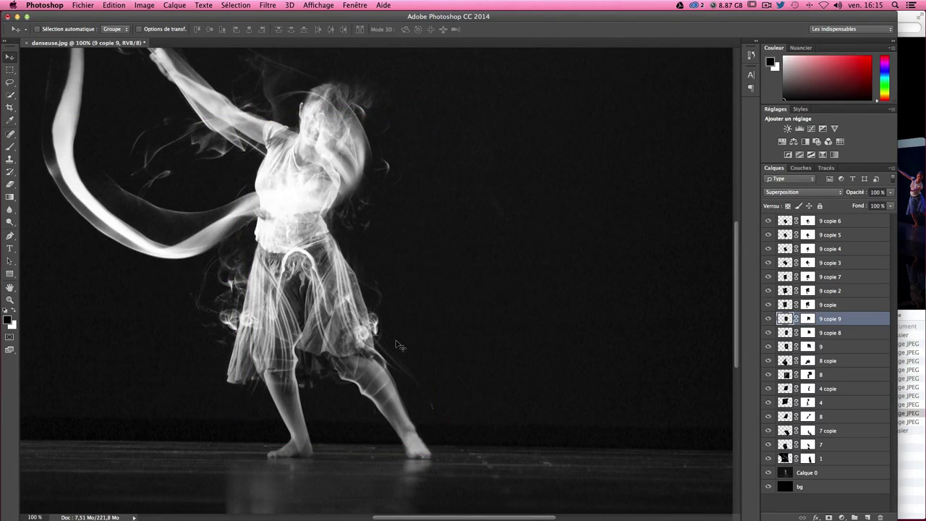
{"action": "key", "text": "ctrl+t"}
{"action": "mouse_move", "coordinate": [464, 366]}
{"action": "left_mouse_down"}
{"action": "mouse_move", "coordinate": [438, 406]}
{"action": "mouse_move", "coordinate": [387, 438]}
{"action": "left_mouse_up"}
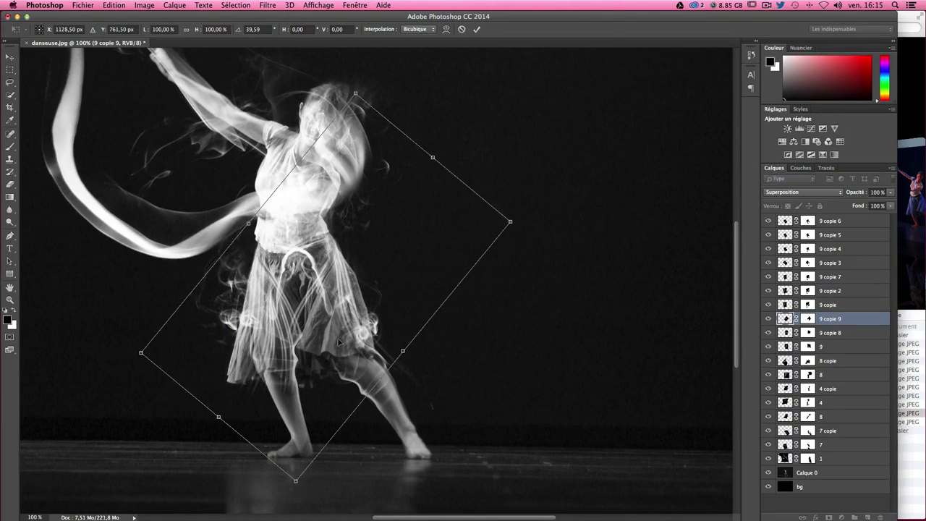
{"action": "left_click_drag", "start_coordinate": [340, 337], "coordinate": [338, 351]}
{"action": "key", "text": "Return"}
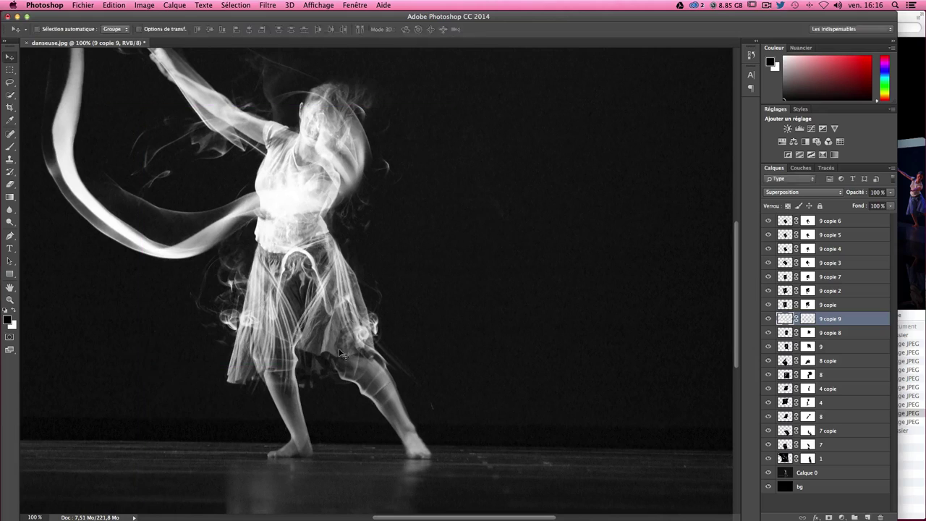
Step: Duplicate as 9 copie 10, shrink to about 80%, then tilt it over the skirt
{"action": "left_click_drag", "start_coordinate": [338, 305], "coordinate": [342, 320]}
{"action": "key", "text": "ctrl+t"}
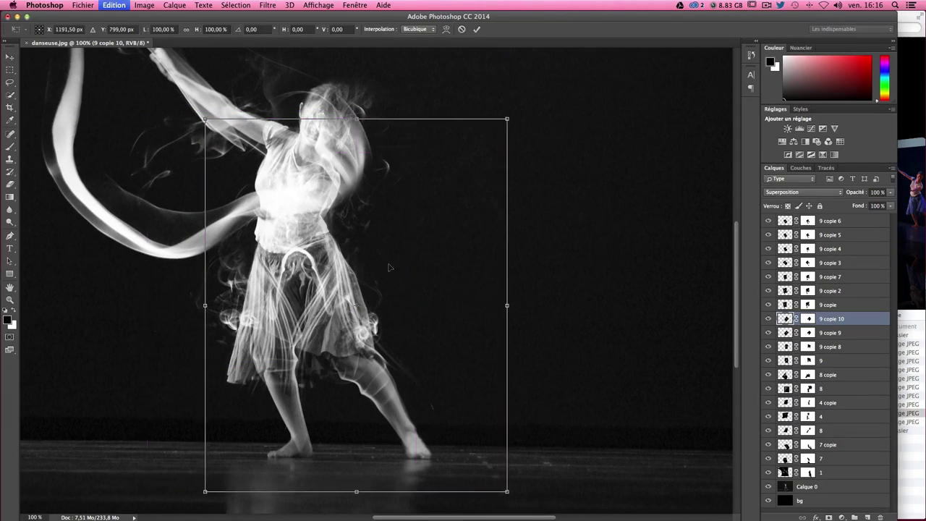
{"action": "left_click_drag", "start_coordinate": [508, 120], "coordinate": [447, 195]}
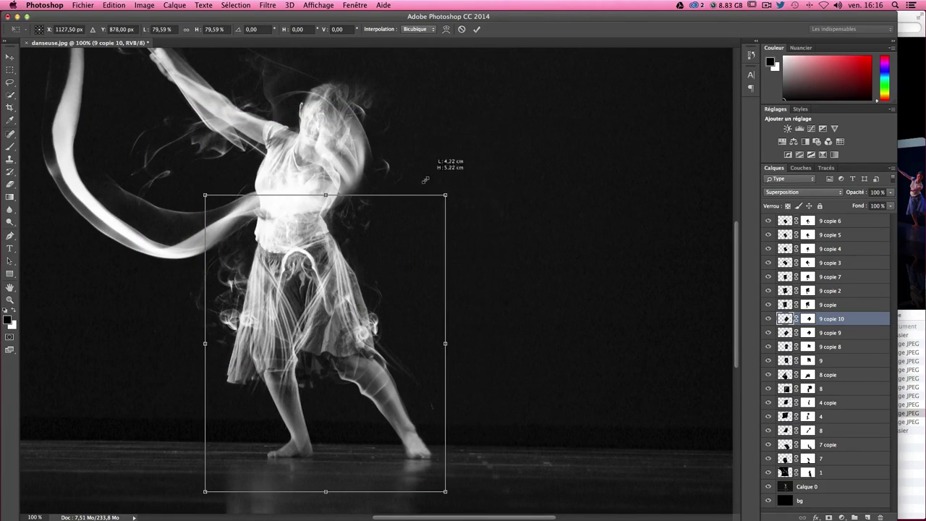
{"action": "mouse_move", "coordinate": [455, 363]}
{"action": "left_mouse_down"}
{"action": "mouse_move", "coordinate": [462, 340]}
{"action": "mouse_move", "coordinate": [540, 407]}
{"action": "left_mouse_up"}
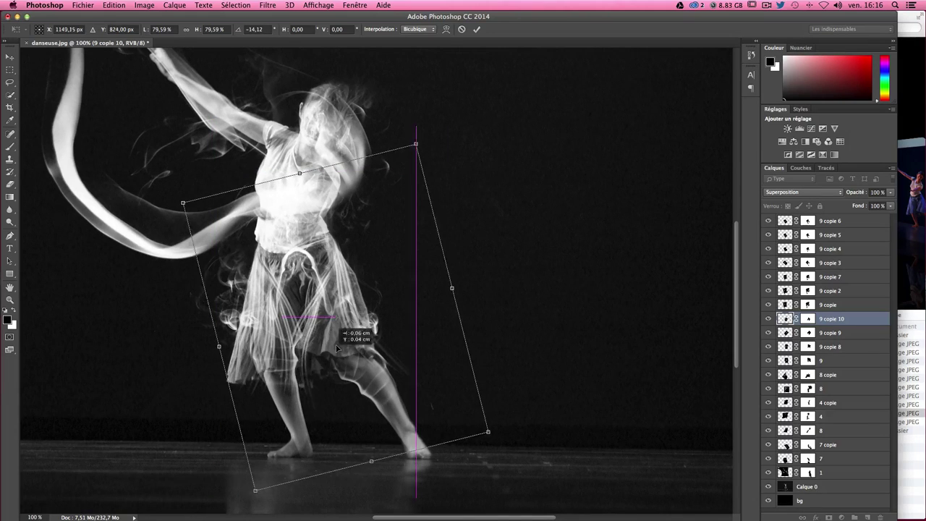
{"action": "left_click_drag", "start_coordinate": [320, 290], "coordinate": [331, 280]}
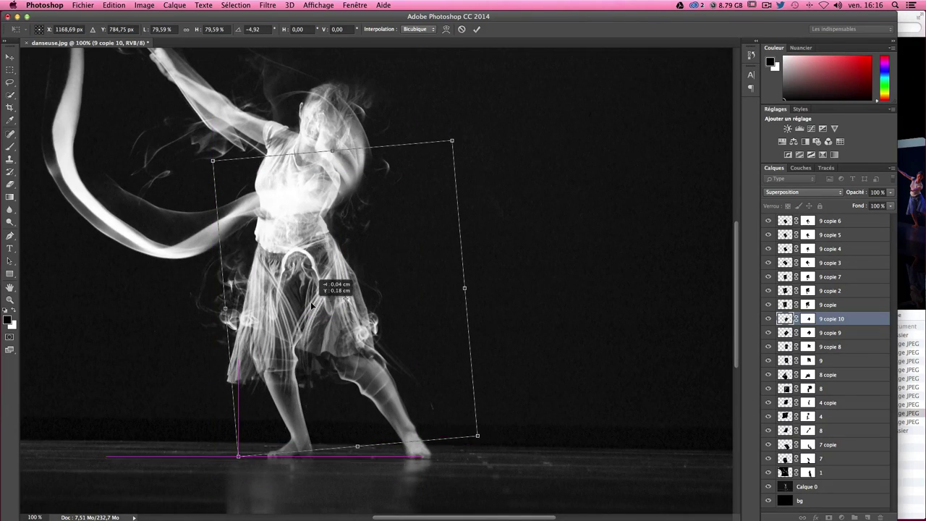
{"action": "key", "text": "Return"}
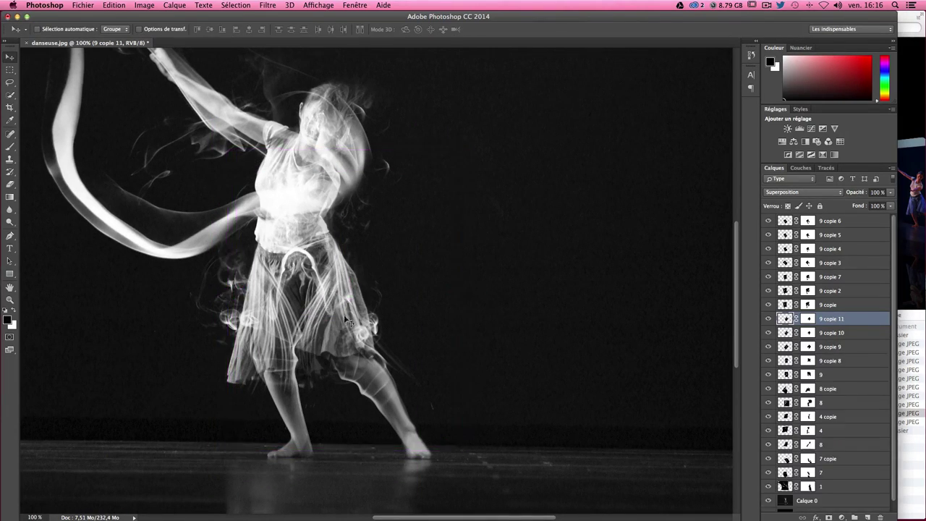
Step: Make 9 copie 11 at about 88%, rotated slightly counter-clockwise over the legs
{"action": "key", "text": "ctrl+alt+t"}
{"action": "left_click_drag", "start_coordinate": [469, 451], "coordinate": [435, 406]}
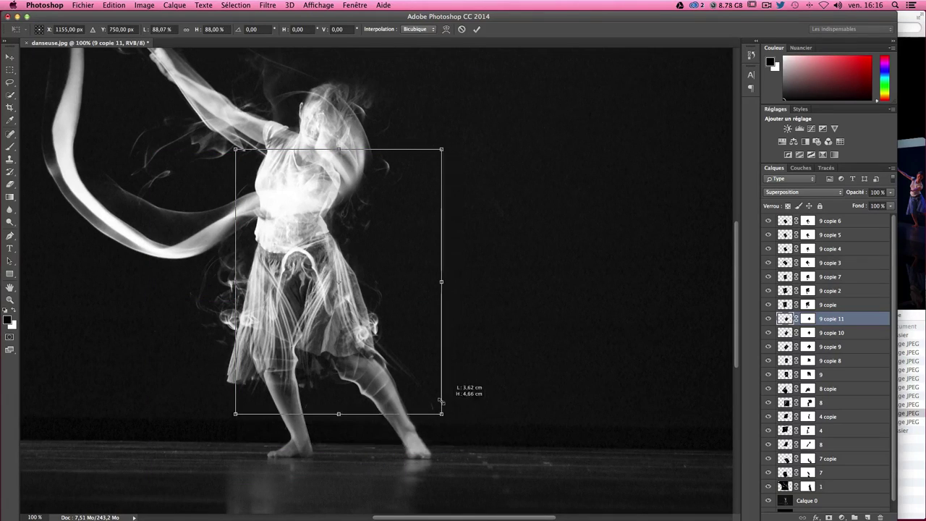
{"action": "left_click_drag", "start_coordinate": [334, 336], "coordinate": [345, 369]}
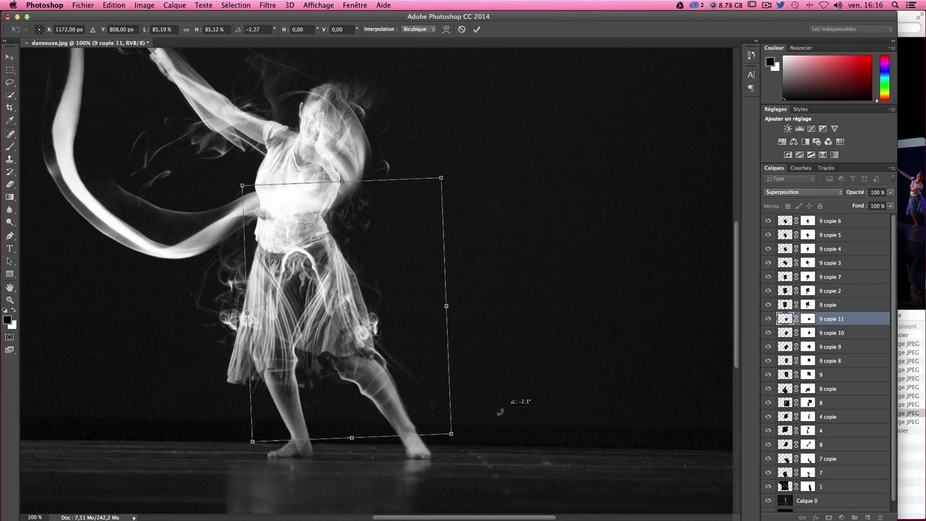
{"action": "left_click_drag", "start_coordinate": [463, 424], "coordinate": [472, 409]}
{"action": "left_click_drag", "start_coordinate": [300, 360], "coordinate": [301, 350]}
{"action": "key", "text": "Return"}
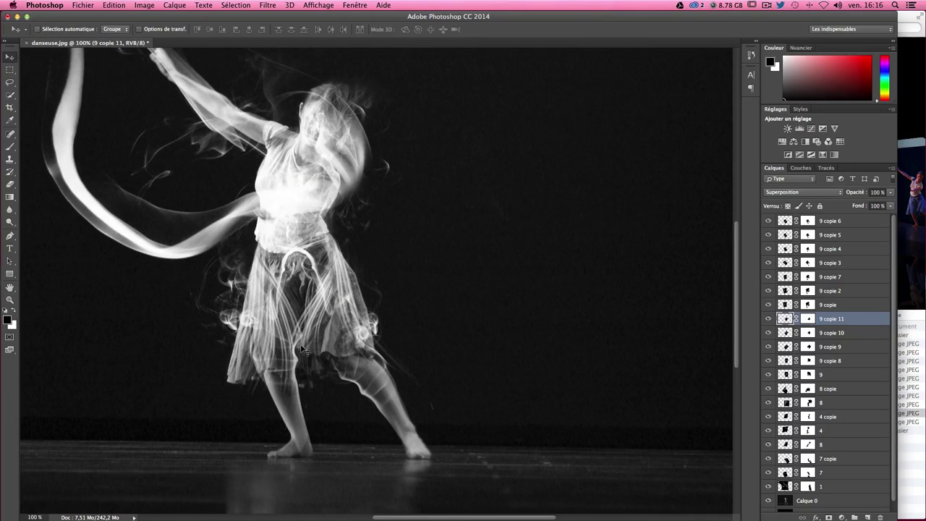
Step: Duplicate as 9 copie 12, shrinking it to about 92% with a slight tilt
{"action": "left_click_drag", "start_coordinate": [333, 323], "coordinate": [341, 329]}
{"action": "key", "text": "ctrl+t"}
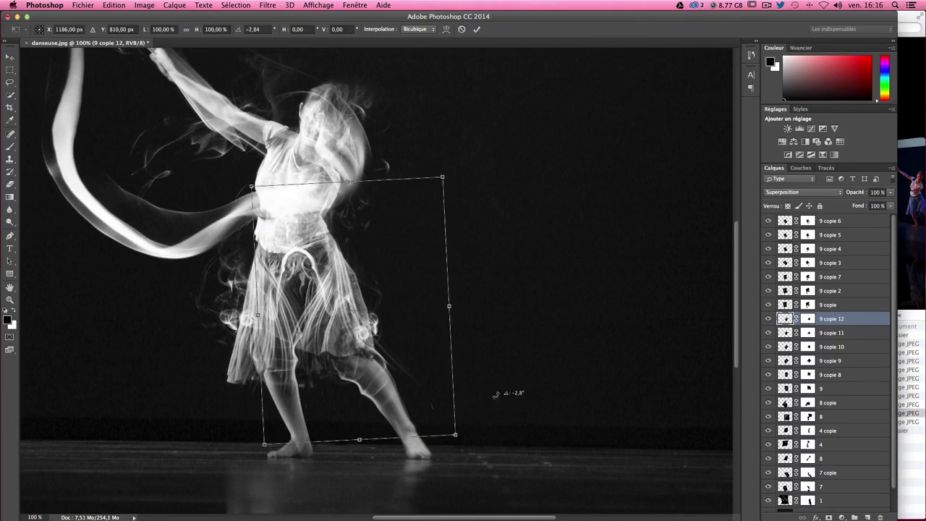
{"action": "mouse_move", "coordinate": [468, 418]}
{"action": "left_mouse_down"}
{"action": "mouse_move", "coordinate": [488, 393]}
{"action": "mouse_move", "coordinate": [455, 395]}
{"action": "left_mouse_up"}
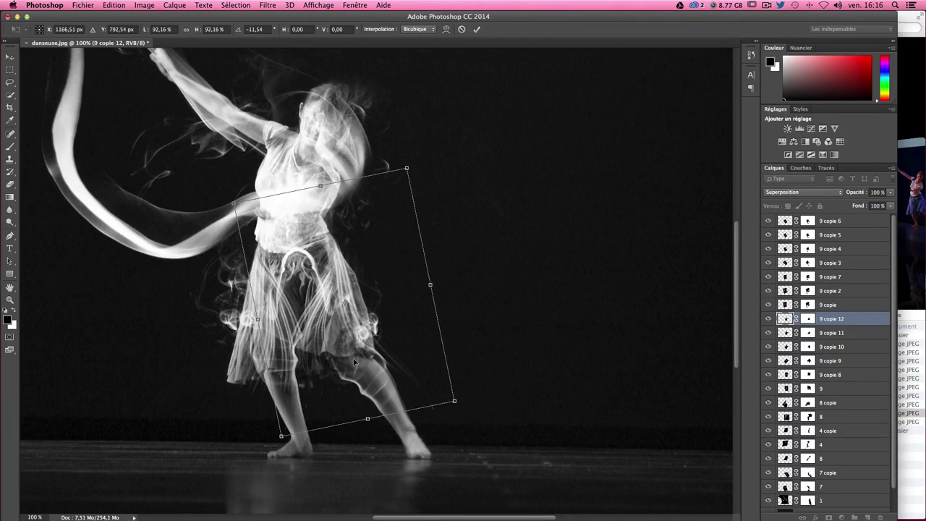
{"action": "left_click_drag", "start_coordinate": [355, 359], "coordinate": [346, 340]}
{"action": "key", "text": "Return"}
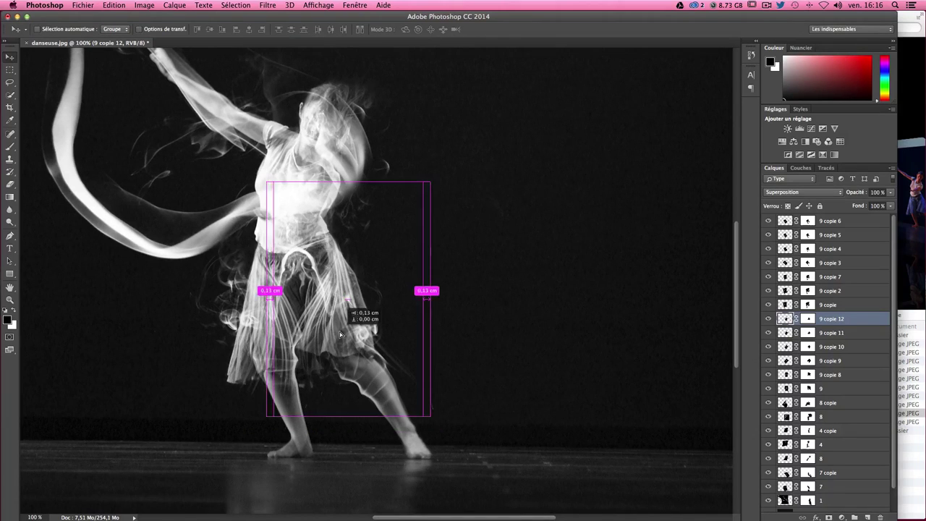
Step: Scale 9 copie 13 to about 94.5%, rotate it about -7.6° and place it over the skirt
{"action": "key", "text": "ctrl+t"}
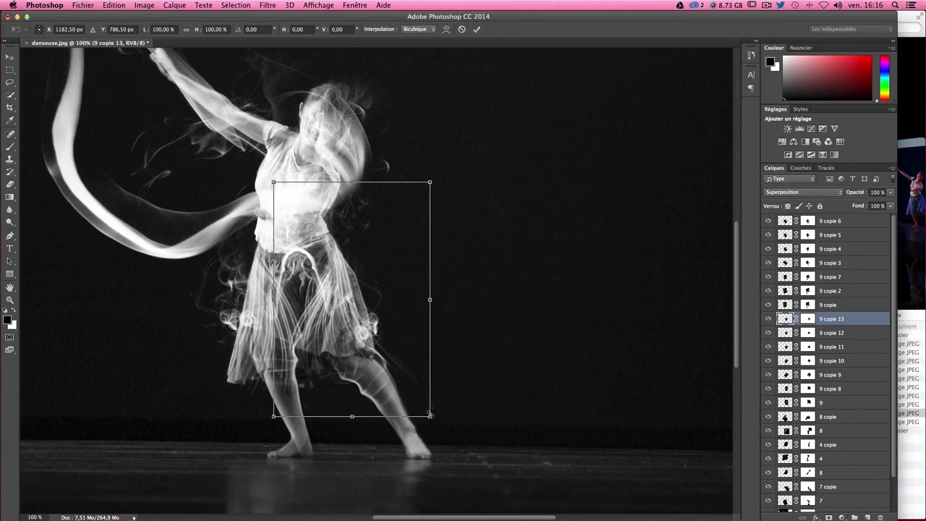
{"action": "left_click_drag", "start_coordinate": [430, 414], "coordinate": [441, 397]}
{"action": "left_click_drag", "start_coordinate": [342, 350], "coordinate": [341, 353]}
{"action": "key", "text": "Return"}
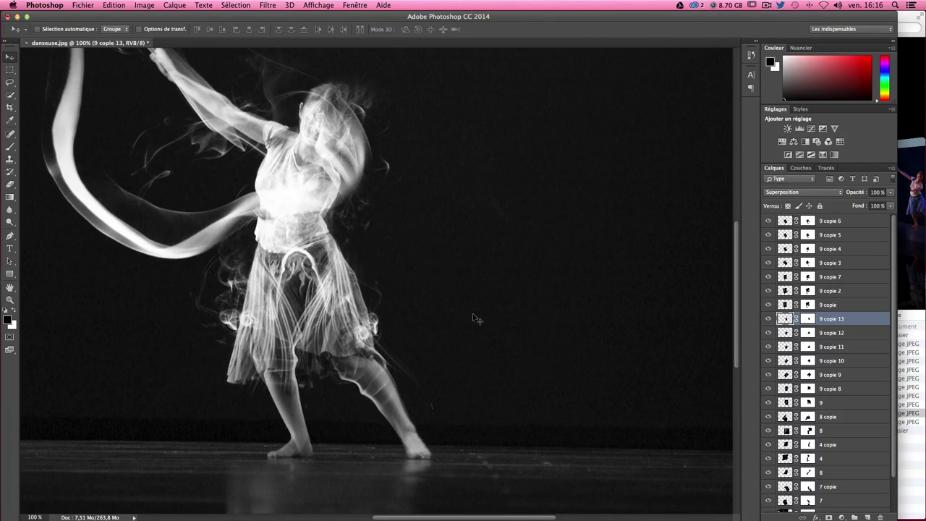
{"action": "scroll", "coordinate": [826, 295], "scroll_direction": "down", "scroll_amount": 3}
{"action": "scroll", "coordinate": [826, 295], "scroll_direction": "up", "scroll_amount": 3}
Step: Toggle the dancer photo off and on to check the smoke alone
{"action": "scroll", "coordinate": [827, 295], "scroll_direction": "down", "scroll_amount": 3}
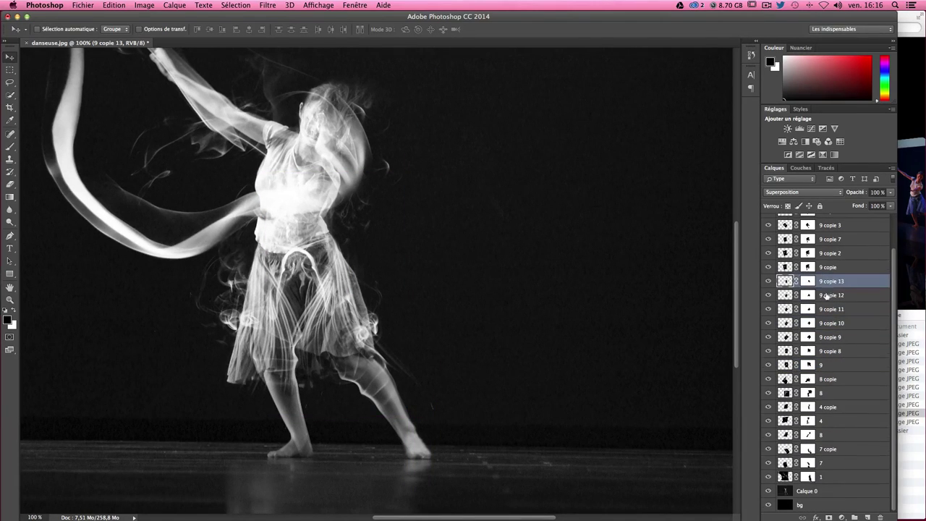
{"action": "left_click", "coordinate": [770, 491]}
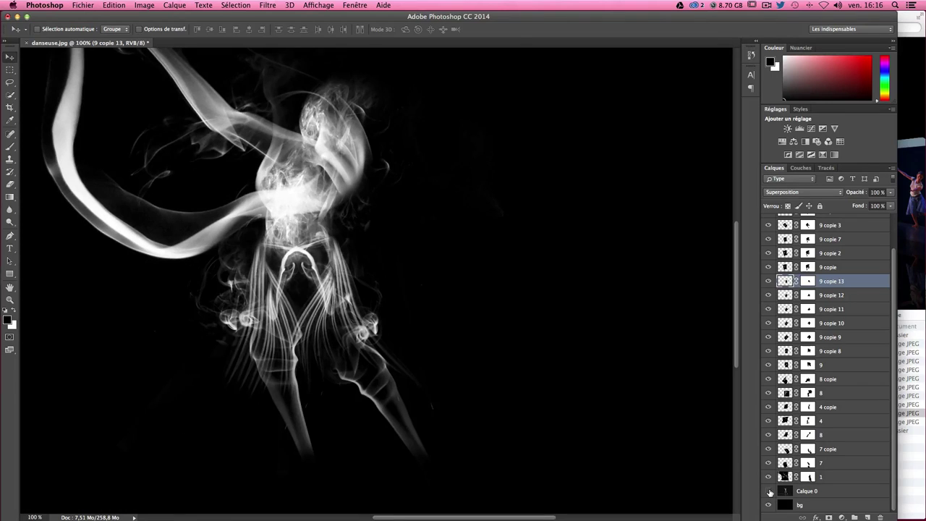
{"action": "left_click", "coordinate": [769, 492]}
{"action": "left_click", "coordinate": [769, 492]}
{"action": "left_click", "coordinate": [769, 491]}
{"action": "left_click", "coordinate": [769, 491]}
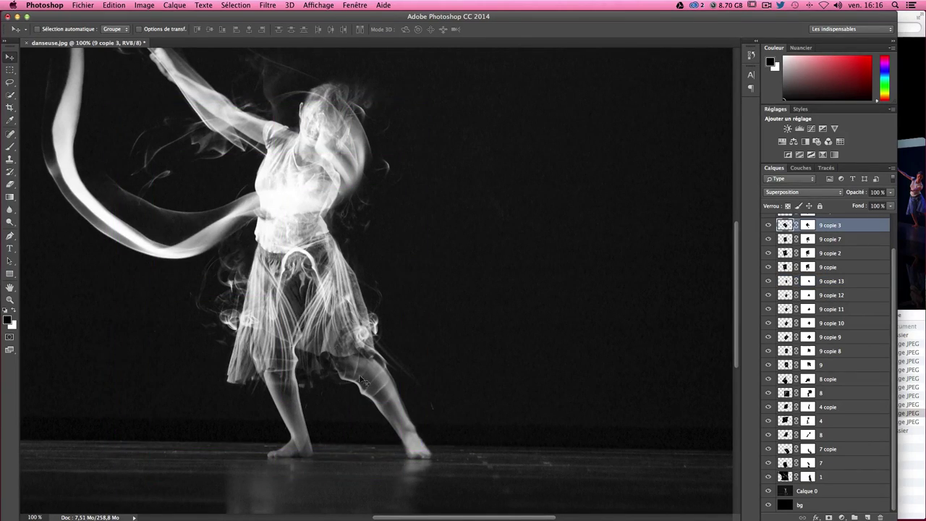
Step: Select smoke copies and shift 9 copie 6 slightly over the dress
{"action": "left_click", "coordinate": [280, 296], "text": "alt"}
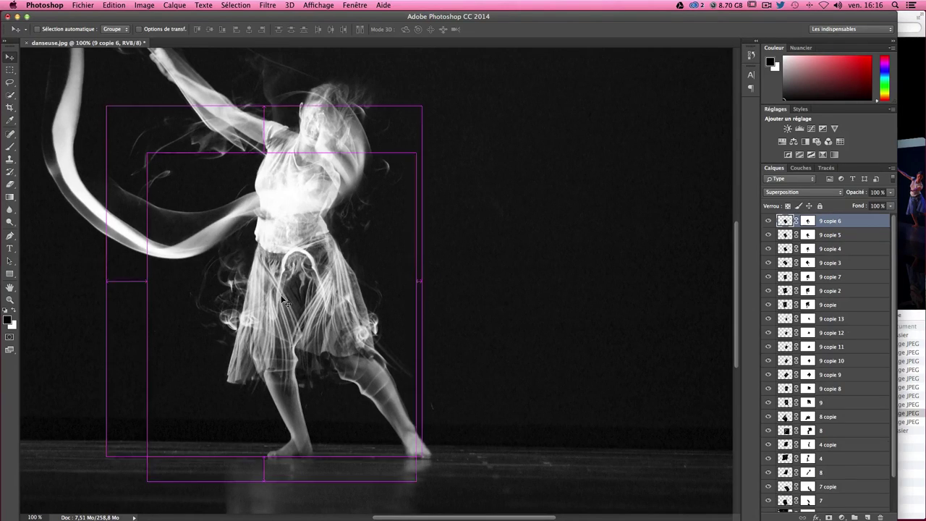
{"action": "left_click", "coordinate": [289, 309], "text": "alt"}
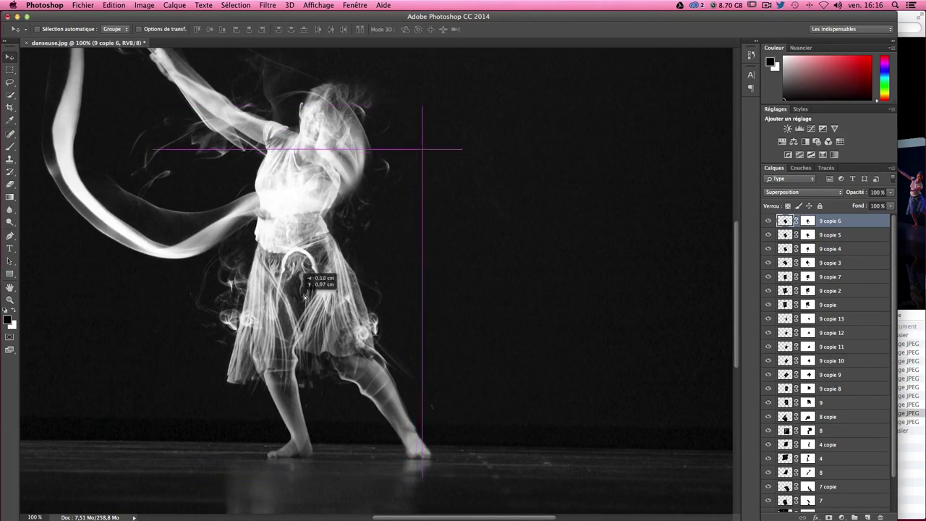
{"action": "mouse_move", "coordinate": [289, 309]}
{"action": "left_mouse_down"}
{"action": "mouse_move", "coordinate": [434, 262]}
{"action": "mouse_move", "coordinate": [406, 268]}
{"action": "left_mouse_up"}
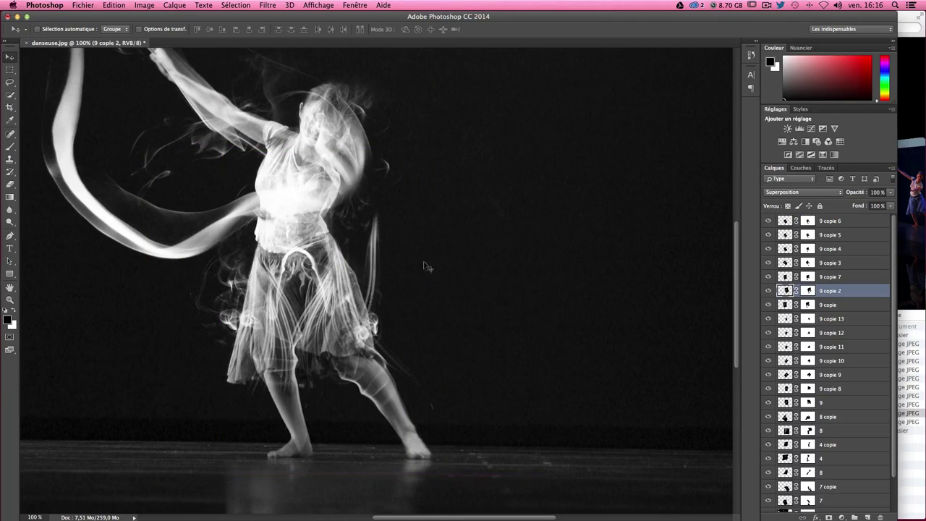
{"action": "left_click", "coordinate": [288, 310]}
{"action": "left_click", "coordinate": [297, 305]}
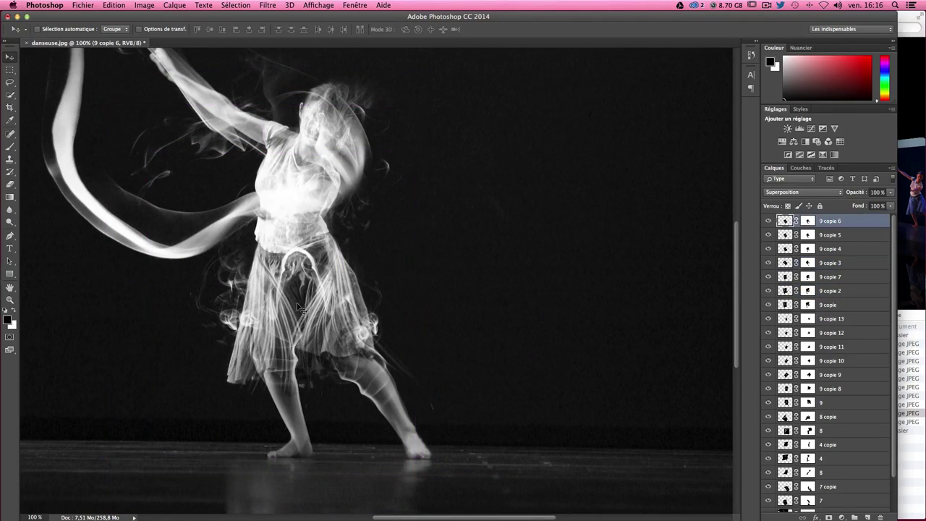
{"action": "left_click_drag", "start_coordinate": [297, 308], "coordinate": [313, 298]}
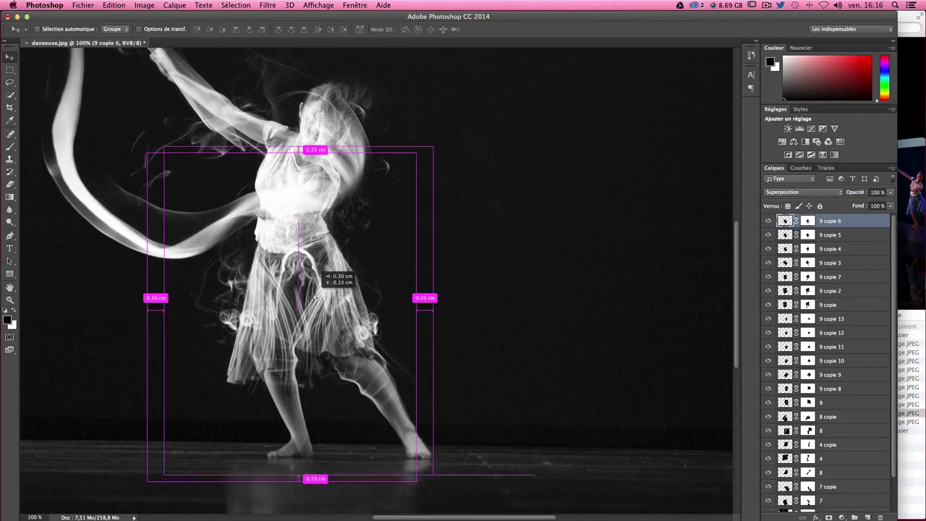
Step: Duplicate as 9 copie 14, shrink to about 76%, tilt and place it over the body
{"action": "key", "text": "ctrl+j"}
{"action": "key", "text": "ctrl+t"}
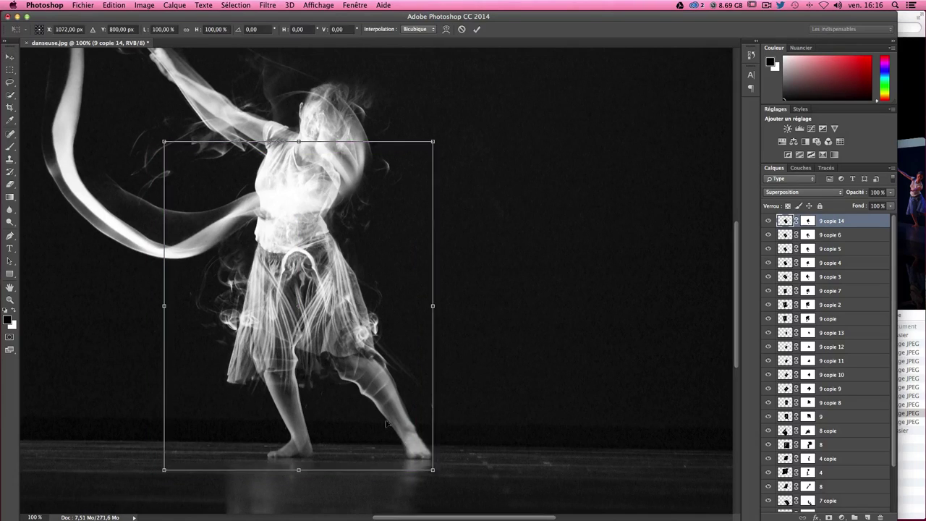
{"action": "mouse_move", "coordinate": [433, 470]}
{"action": "left_mouse_down"}
{"action": "mouse_move", "coordinate": [369, 391]}
{"action": "mouse_move", "coordinate": [415, 350]}
{"action": "left_mouse_up"}
{"action": "left_click_drag", "start_coordinate": [305, 313], "coordinate": [309, 319]}
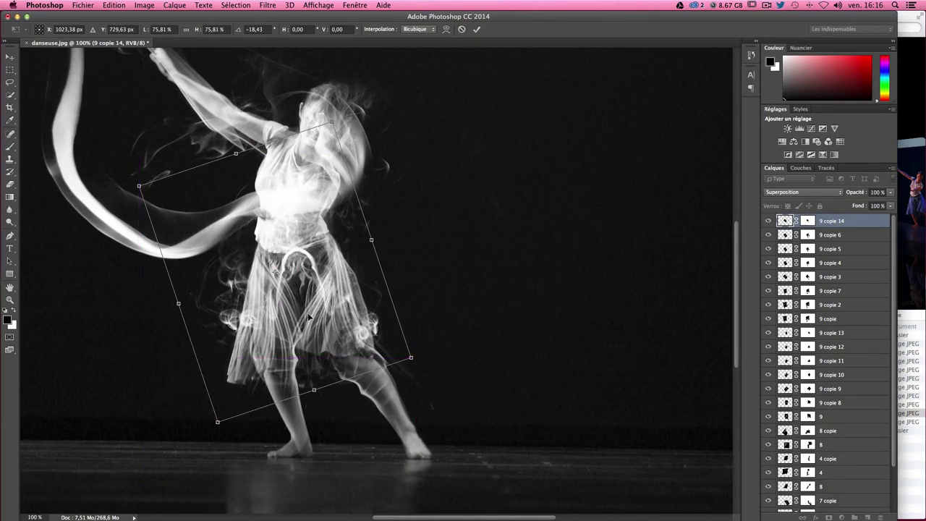
{"action": "key", "text": "Return"}
Step: Warp the smoke copy so it bends to follow the dress
{"action": "left_click_drag", "start_coordinate": [309, 319], "coordinate": [316, 308]}
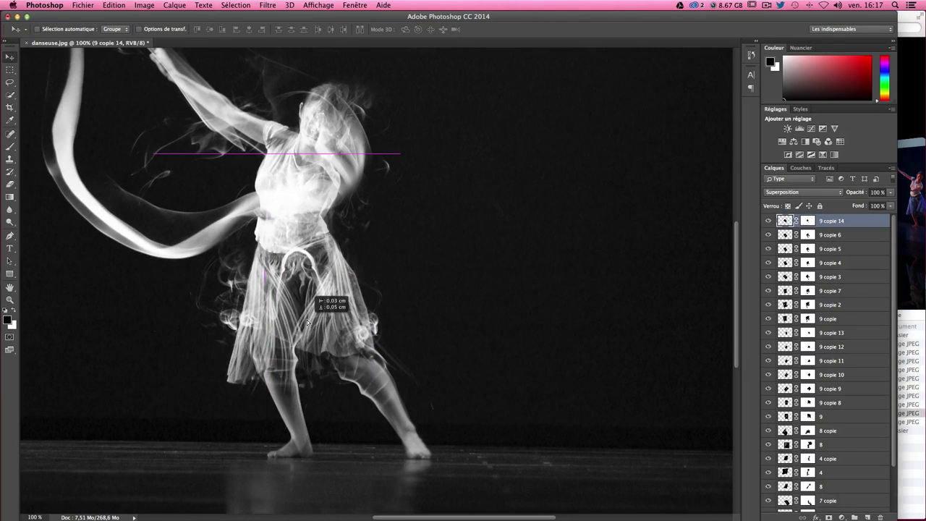
{"action": "key", "text": "ctrl+t"}
{"action": "right_click", "coordinate": [296, 305]}
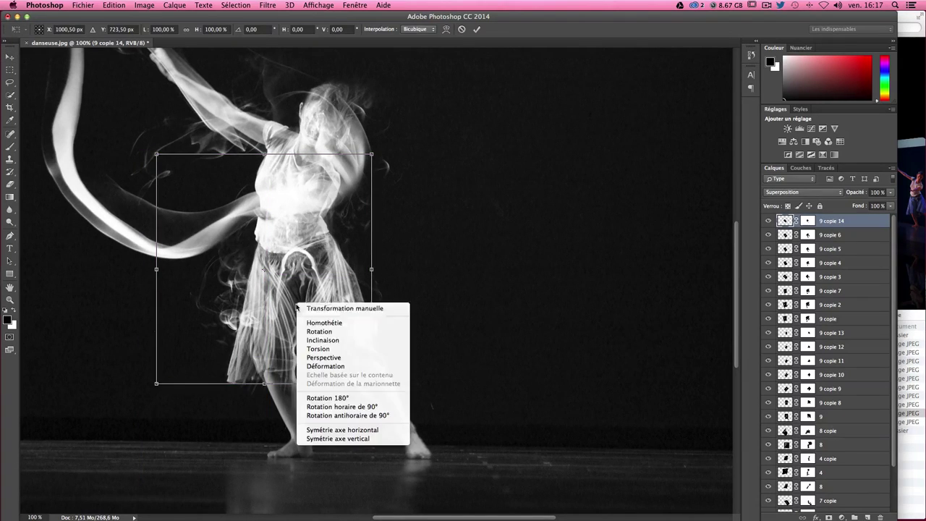
{"action": "left_click", "coordinate": [325, 366]}
{"action": "mouse_move", "coordinate": [296, 284]}
{"action": "left_mouse_down"}
{"action": "mouse_move", "coordinate": [269, 292]}
{"action": "mouse_move", "coordinate": [304, 318]}
{"action": "left_mouse_up"}
{"action": "key", "text": "Return"}
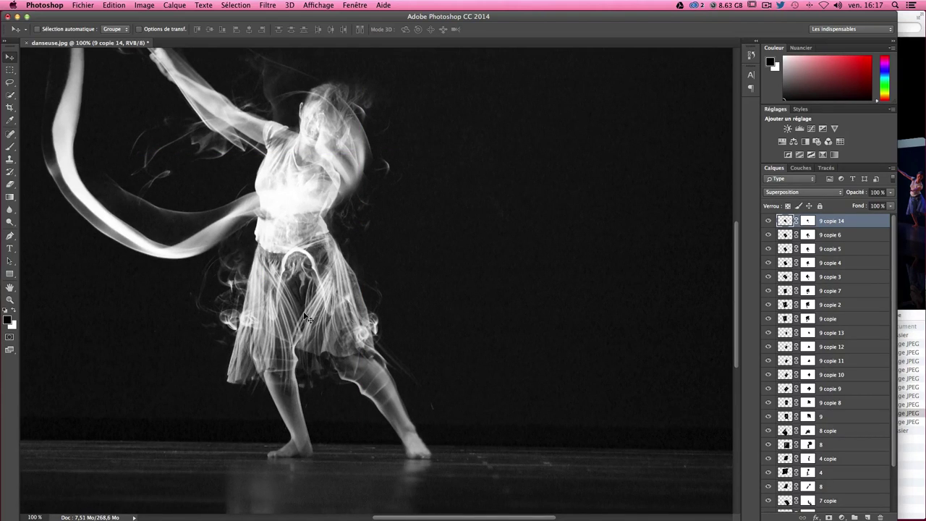
Step: Duplicate as 9 copie 15, shrink it slightly and move it over the upper body
{"action": "scroll", "coordinate": [307, 319], "scroll_direction": "right", "scroll_amount": 5}
{"action": "scroll", "coordinate": [289, 306], "scroll_direction": "right", "scroll_amount": 3}
{"action": "scroll", "coordinate": [289, 308], "scroll_direction": "left", "scroll_amount": 4}
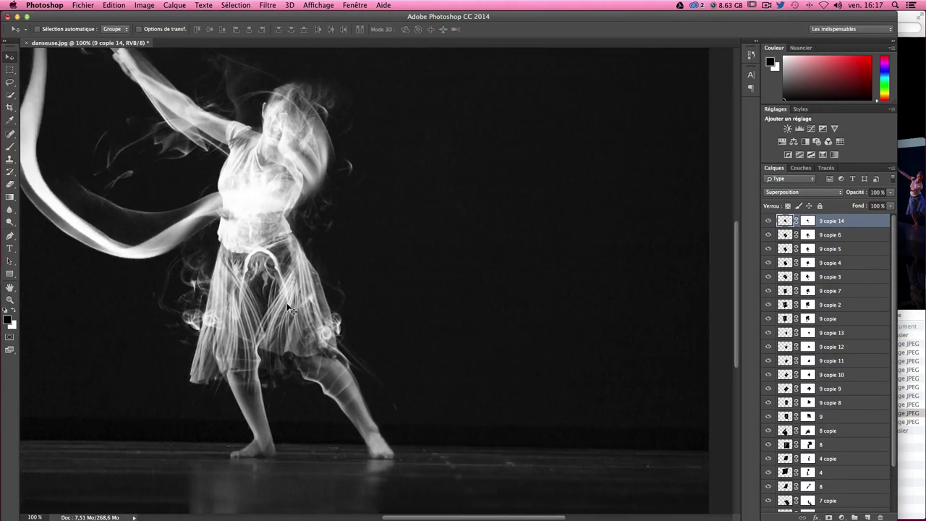
{"action": "scroll", "coordinate": [290, 310], "scroll_direction": "left", "scroll_amount": 8}
{"action": "scroll", "coordinate": [362, 308], "scroll_direction": "left", "scroll_amount": 2}
{"action": "left_click_drag", "start_coordinate": [394, 305], "coordinate": [395, 307]}
{"action": "key", "text": "ctrl+j"}
{"action": "key", "text": "ctrl+t"}
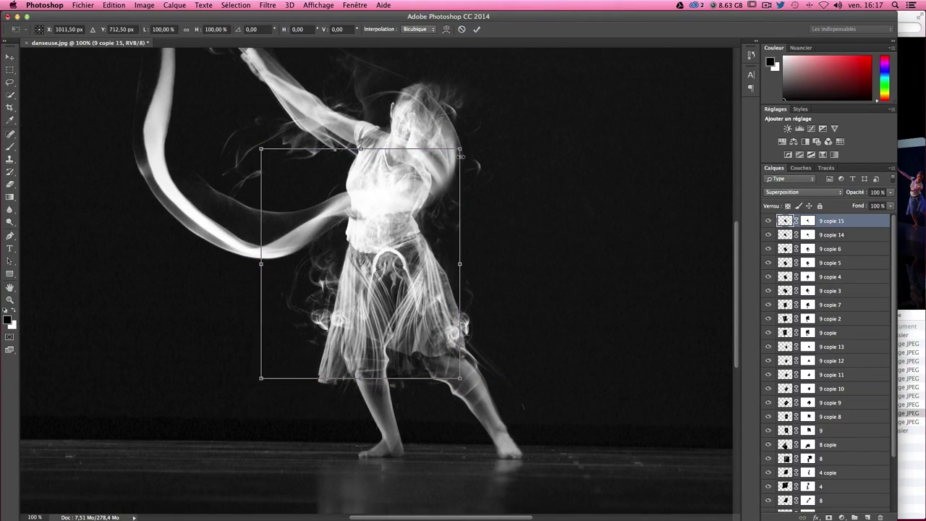
{"action": "left_click_drag", "start_coordinate": [459, 148], "coordinate": [433, 156]}
{"action": "key", "text": "Return"}
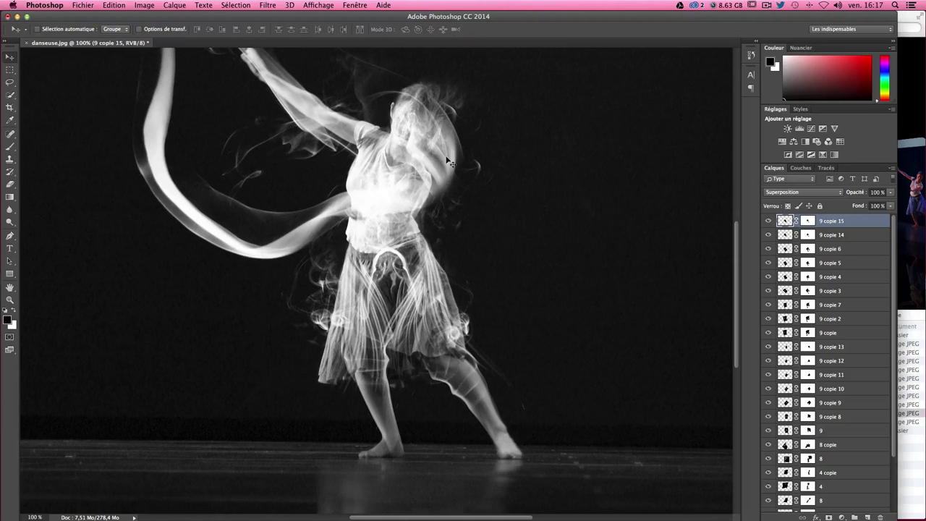
{"action": "left_click_drag", "start_coordinate": [426, 215], "coordinate": [426, 207]}
Step: Duplicate as 9 copie 16, scale it to about 95% and position it over the dress
{"action": "key", "text": "ctrl+j"}
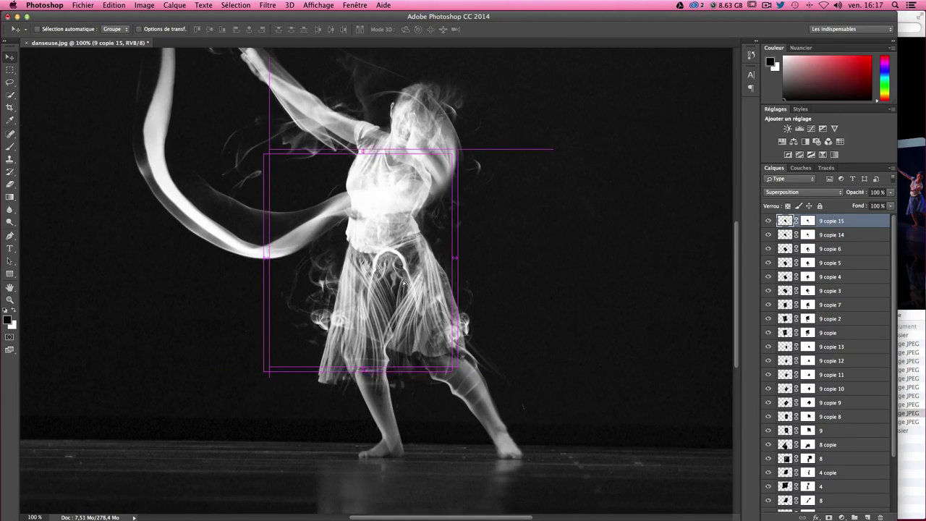
{"action": "key", "text": "ctrl+t"}
{"action": "left_click_drag", "start_coordinate": [459, 147], "coordinate": [441, 151]}
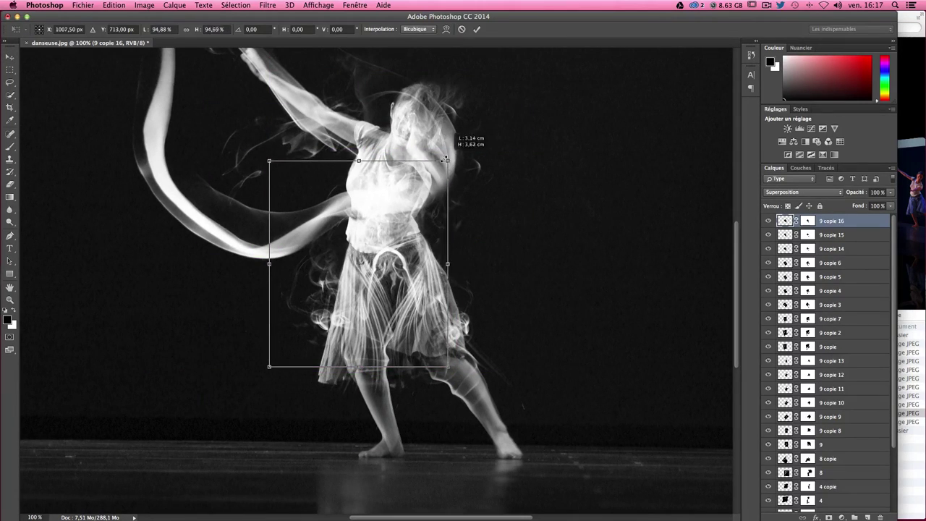
{"action": "key", "text": "Return"}
{"action": "left_click_drag", "start_coordinate": [381, 265], "coordinate": [381, 268]}
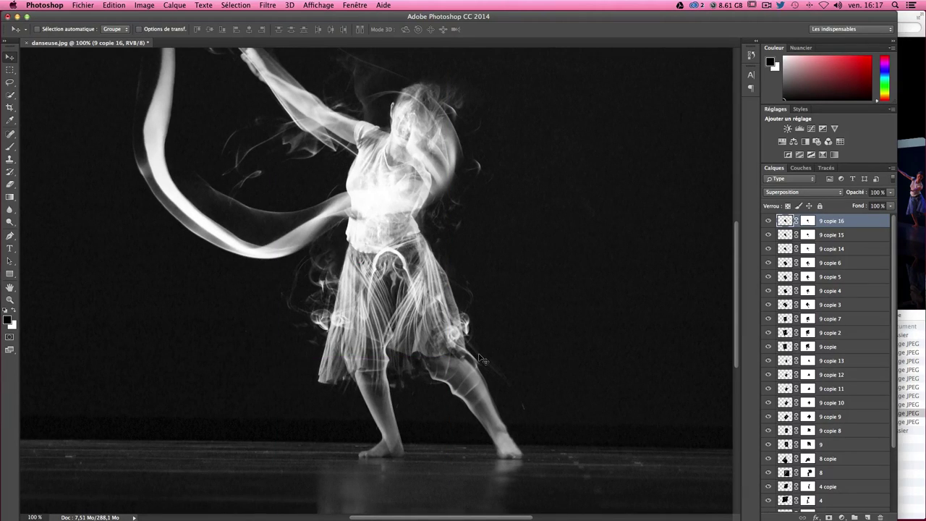
{"action": "scroll", "coordinate": [775, 290], "scroll_direction": "down", "scroll_amount": 5}
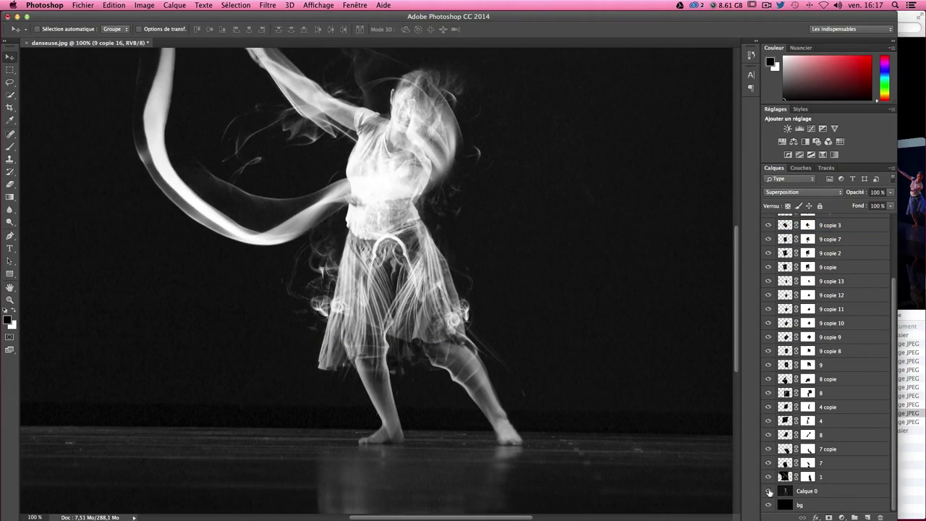
Step: Compare against the photo, then shift and slightly shrink a smoke layer into place
{"action": "left_click", "coordinate": [769, 492]}
{"action": "left_click", "coordinate": [769, 491]}
{"action": "left_click", "coordinate": [769, 492]}
{"action": "left_click", "coordinate": [769, 492]}
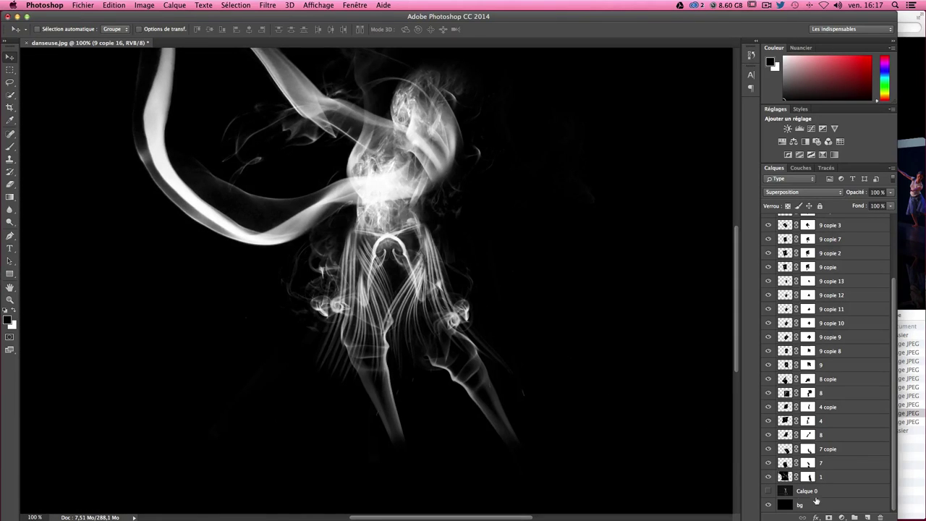
{"action": "mouse_move", "coordinate": [414, 273]}
{"action": "left_mouse_down"}
{"action": "mouse_move", "coordinate": [427, 287]}
{"action": "mouse_move", "coordinate": [415, 279]}
{"action": "left_mouse_up"}
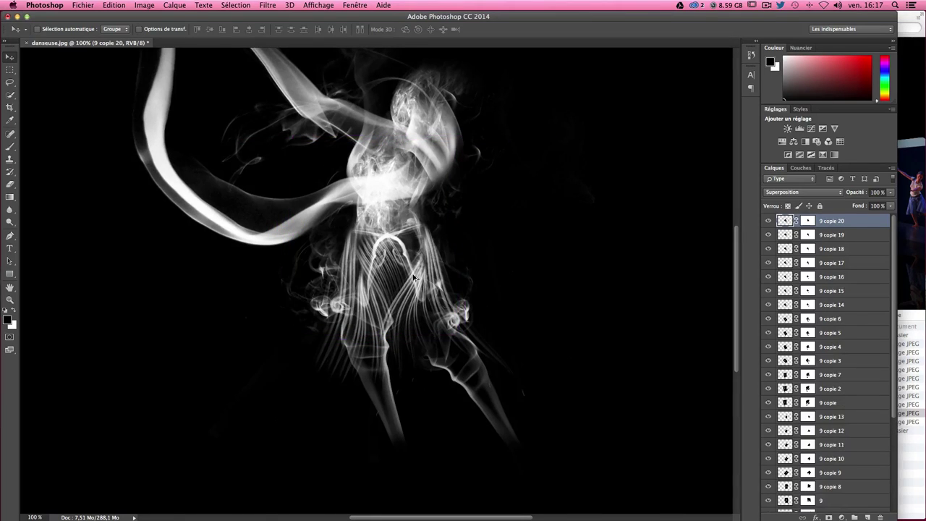
{"action": "key", "text": "ctrl+t"}
{"action": "left_click_drag", "start_coordinate": [467, 135], "coordinate": [443, 150]}
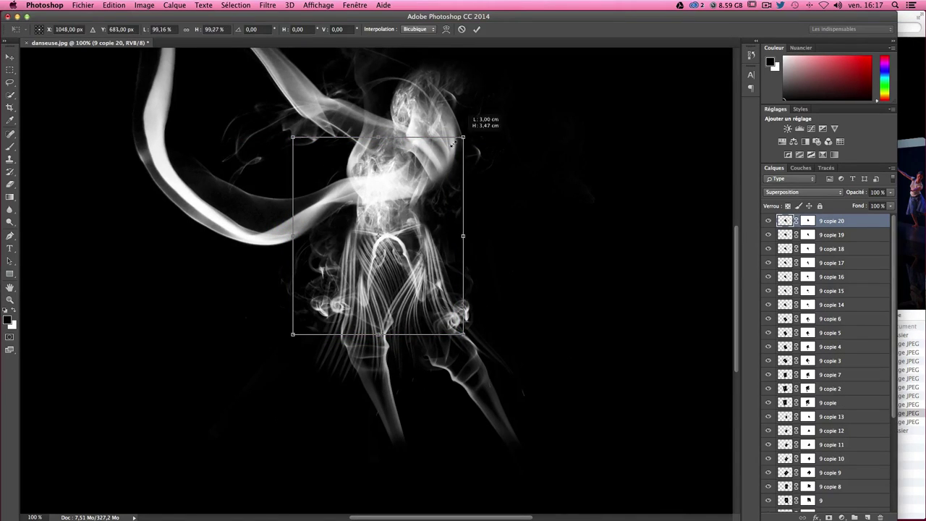
{"action": "key", "text": "Return"}
{"action": "left_click_drag", "start_coordinate": [420, 202], "coordinate": [424, 204]}
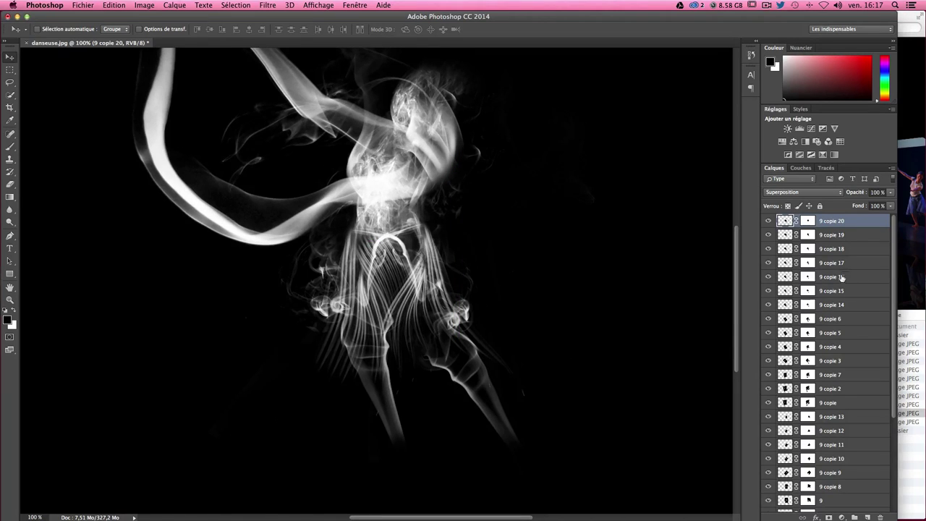
Step: Copy a smoke wisp out to the right and warp it into a curve
{"action": "scroll", "coordinate": [826, 447], "scroll_direction": "down", "scroll_amount": 5}
{"action": "left_click", "coordinate": [769, 492]}
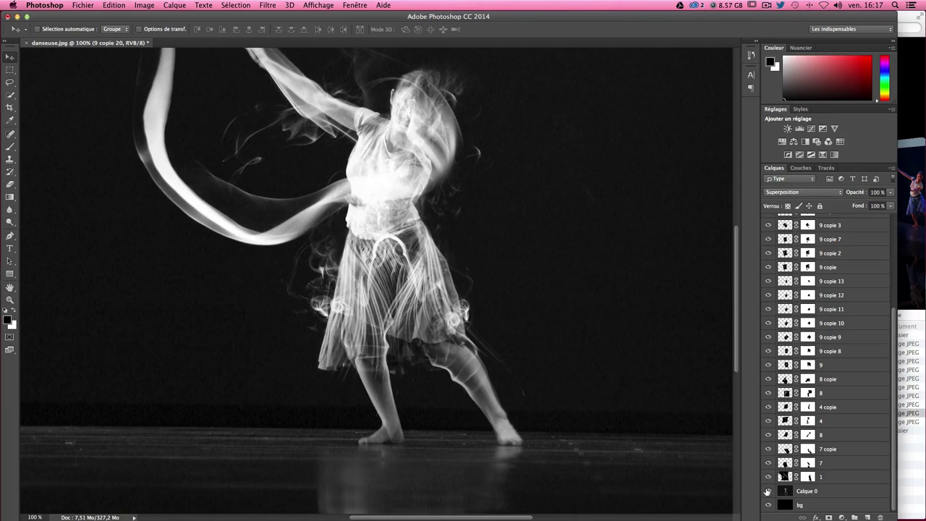
{"action": "left_click", "coordinate": [769, 491]}
{"action": "left_click_drag", "start_coordinate": [412, 262], "coordinate": [525, 275]}
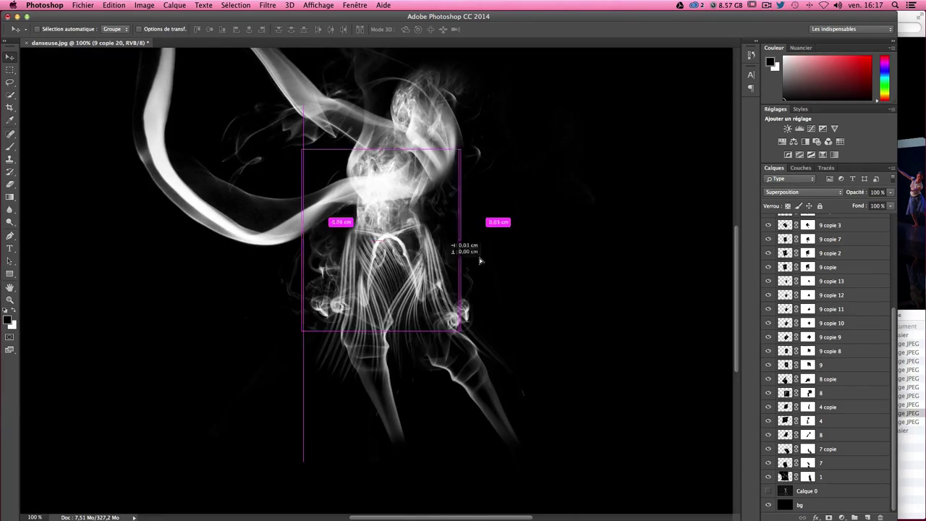
{"action": "key", "text": "ctrl+t"}
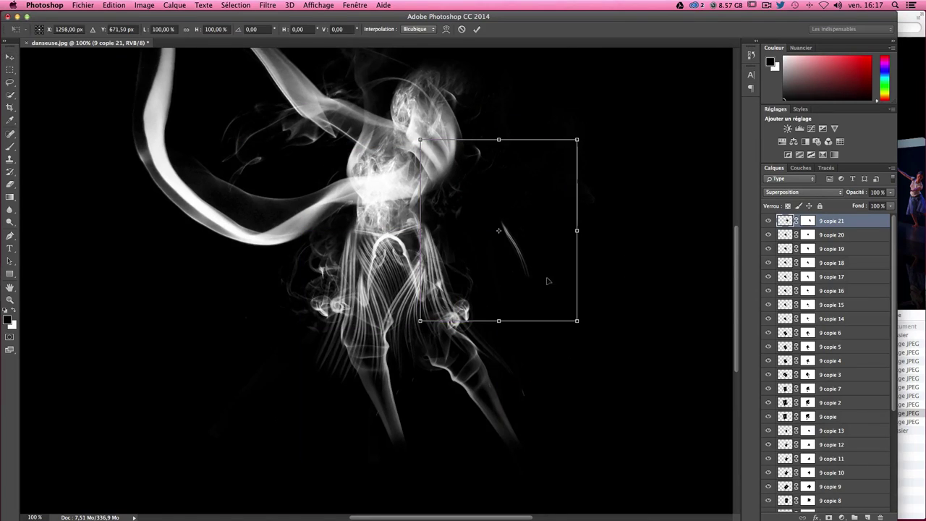
{"action": "right_click", "coordinate": [546, 262]}
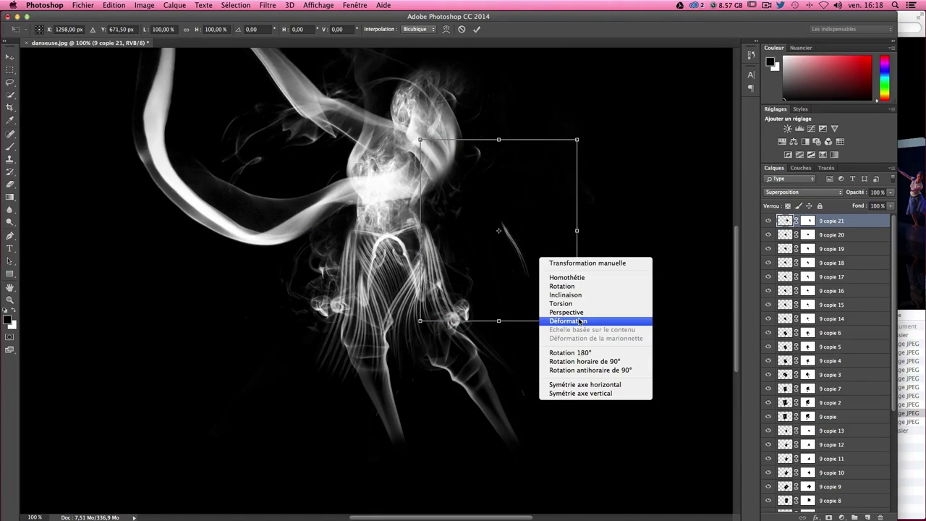
{"action": "left_click", "coordinate": [534, 262]}
{"action": "left_click_drag", "start_coordinate": [583, 326], "coordinate": [542, 320]}
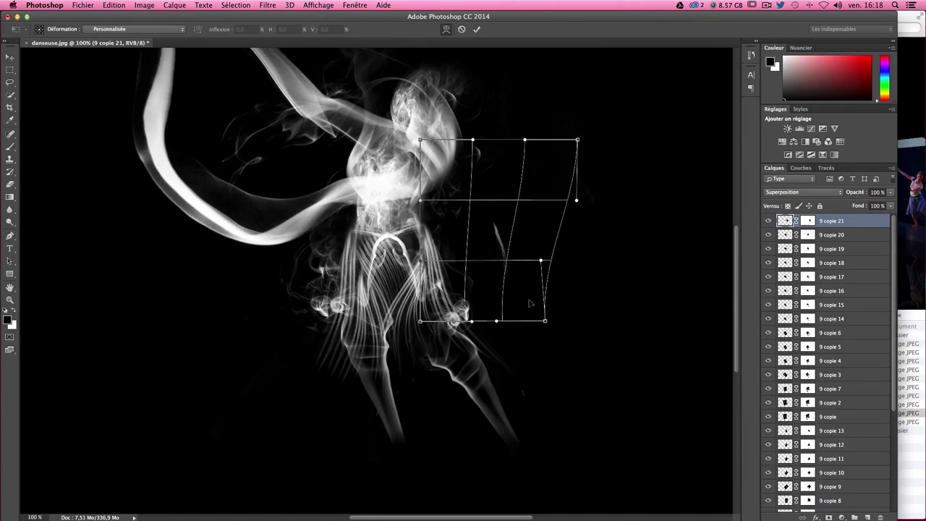
{"action": "mouse_move", "coordinate": [499, 217]}
{"action": "left_mouse_down"}
{"action": "mouse_move", "coordinate": [518, 174]}
{"action": "mouse_move", "coordinate": [543, 252]}
{"action": "left_mouse_up"}
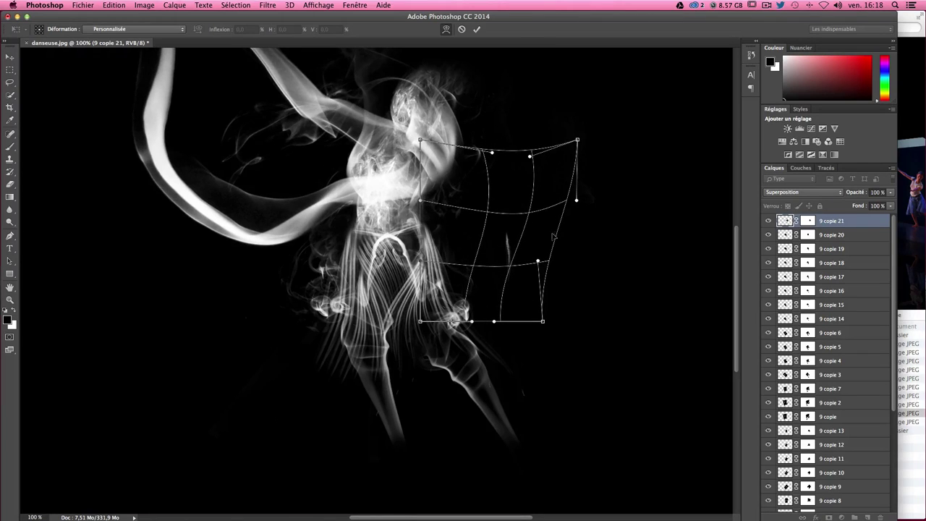
{"action": "scroll", "coordinate": [517, 296], "scroll_direction": "right", "scroll_amount": 3}
{"action": "key", "text": "Return"}
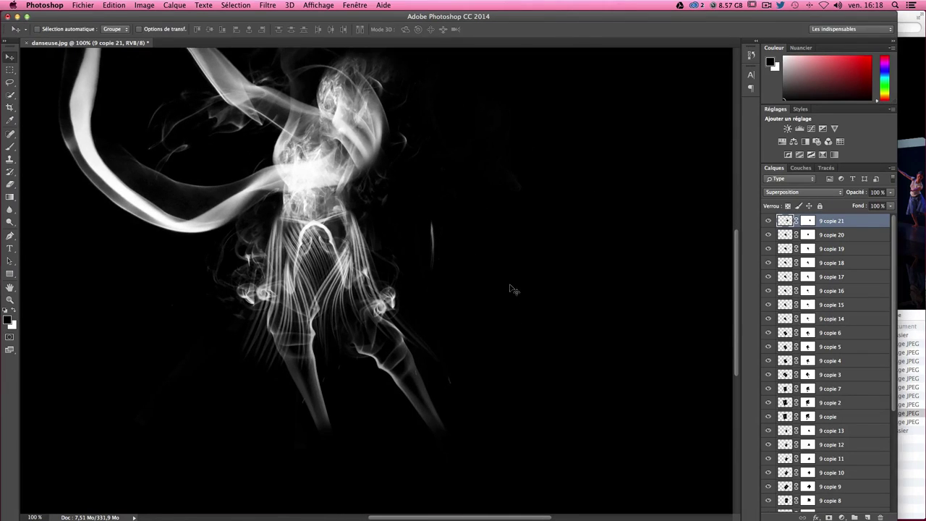
Step: Shrink the stripe piece and duplicate it just to its right
{"action": "key", "text": "ctrl+t"}
{"action": "mouse_move", "coordinate": [478, 308]}
{"action": "left_mouse_down"}
{"action": "mouse_move", "coordinate": [432, 241]}
{"action": "mouse_move", "coordinate": [356, 249]}
{"action": "left_mouse_up"}
{"action": "key", "text": "Return"}
{"action": "key", "text": "ctrl+t"}
{"action": "key", "text": "Return"}
{"action": "mouse_move", "coordinate": [471, 293]}
{"action": "left_mouse_down"}
{"action": "mouse_move", "coordinate": [484, 247]}
{"action": "mouse_move", "coordinate": [475, 247]}
{"action": "mouse_move", "coordinate": [508, 245]}
{"action": "left_mouse_up"}
Step: Duplicate the stripe layers and position the copies just right of the originals
{"action": "left_click", "coordinate": [841, 249], "text": "shift"}
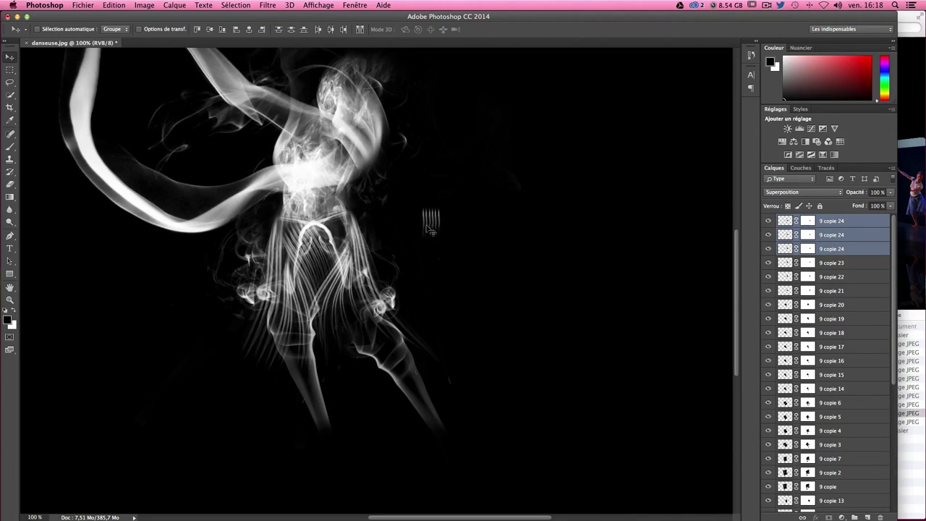
{"action": "left_click", "coordinate": [853, 223]}
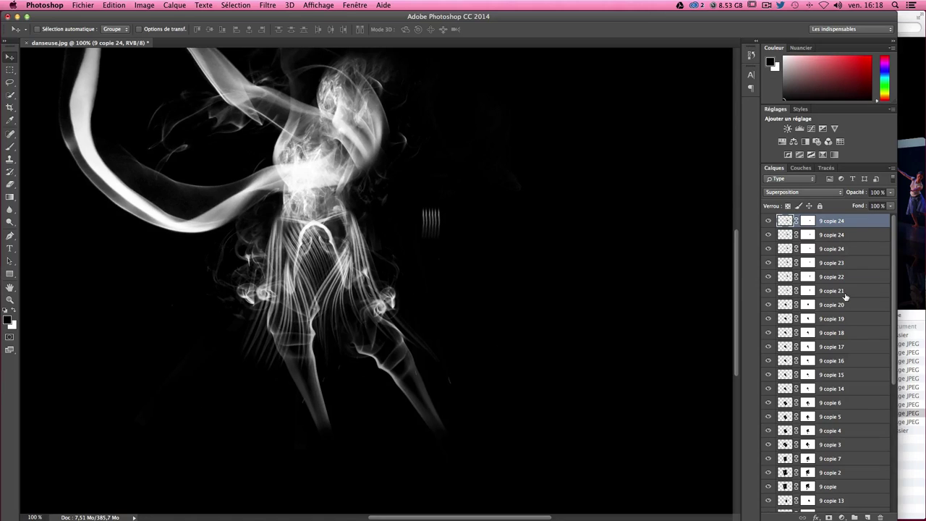
{"action": "left_click", "coordinate": [846, 290], "text": "shift"}
{"action": "left_click_drag", "start_coordinate": [491, 240], "coordinate": [509, 234]}
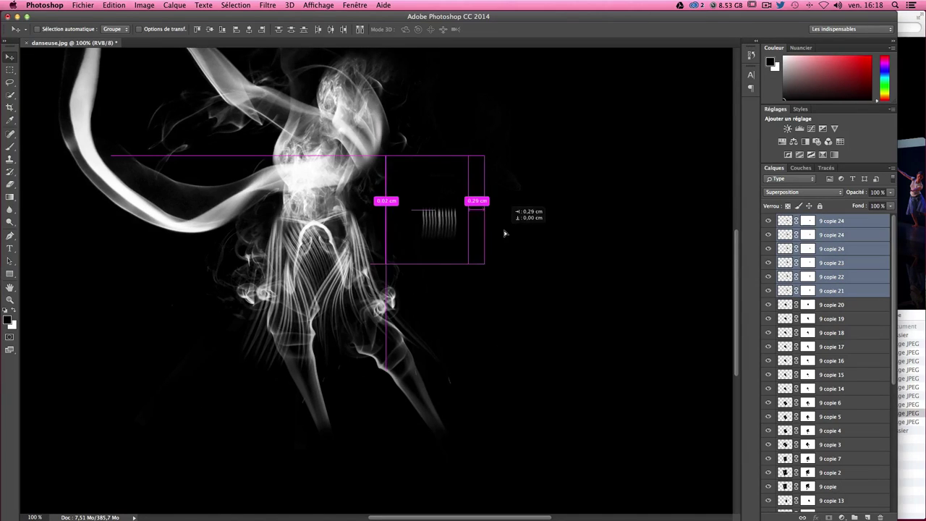
{"action": "key", "text": "Left"}
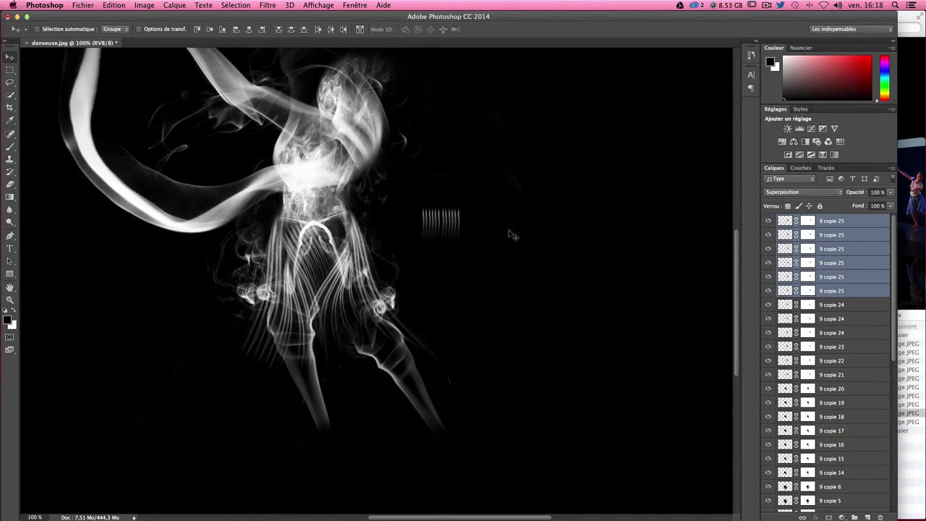
{"action": "key", "text": "Left"}
{"action": "key", "text": "Right"}
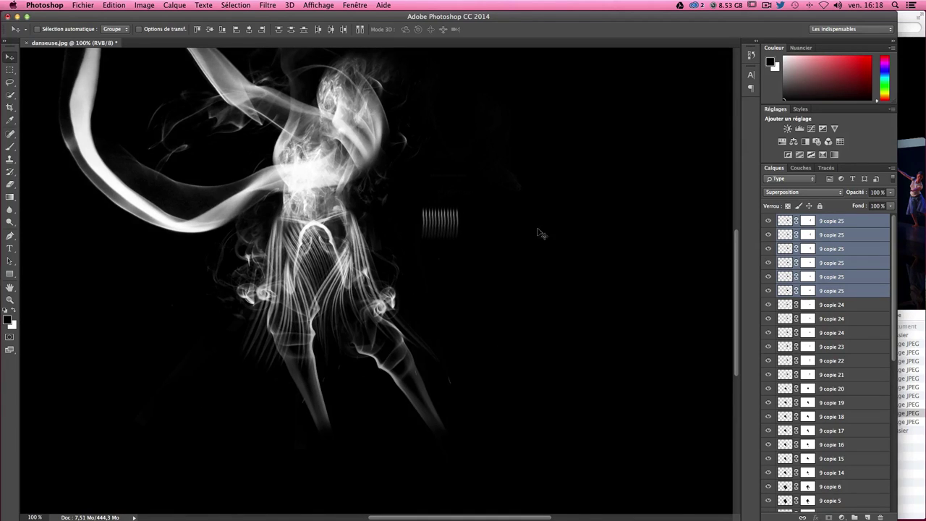
Step: Merge stripe layers 9 copie 25 through 9 copie 21 into one band
{"action": "left_click", "coordinate": [844, 226]}
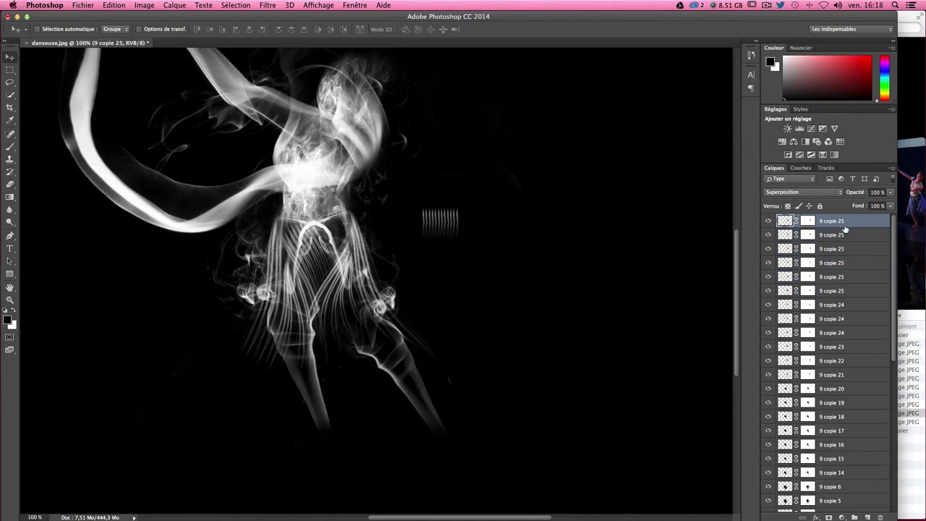
{"action": "left_click", "coordinate": [845, 378], "text": "shift"}
{"action": "right_click", "coordinate": [845, 377]}
{"action": "left_click", "coordinate": [750, 383]}
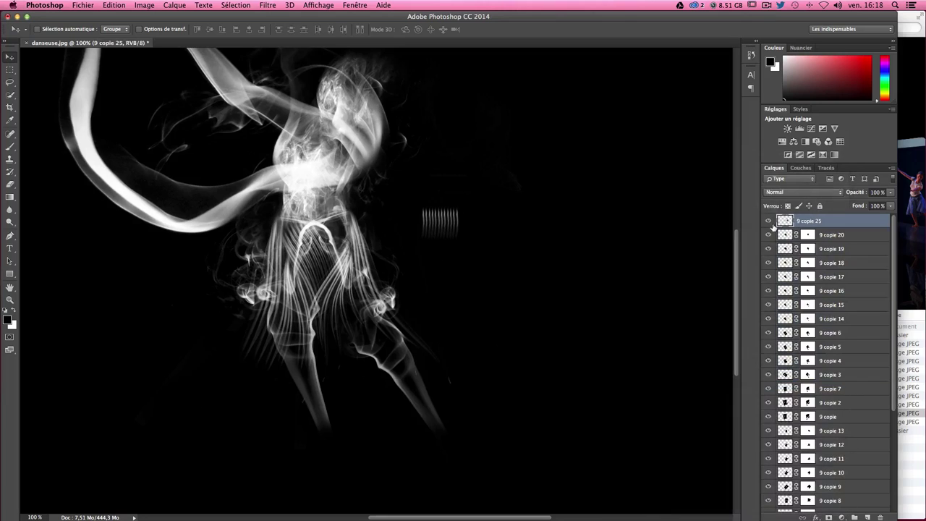
Step: Duplicate the merged band and line the copy up beside the other stripes
{"action": "left_click_drag", "start_coordinate": [414, 231], "coordinate": [561, 251]}
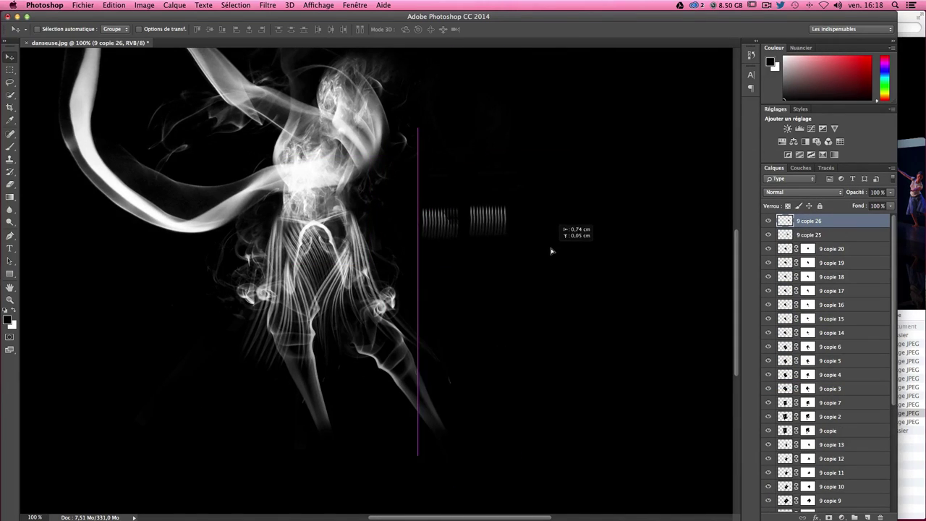
{"action": "mouse_move", "coordinate": [561, 251]}
{"action": "left_mouse_down"}
{"action": "mouse_move", "coordinate": [598, 299]}
{"action": "mouse_move", "coordinate": [647, 292]}
{"action": "left_mouse_up"}
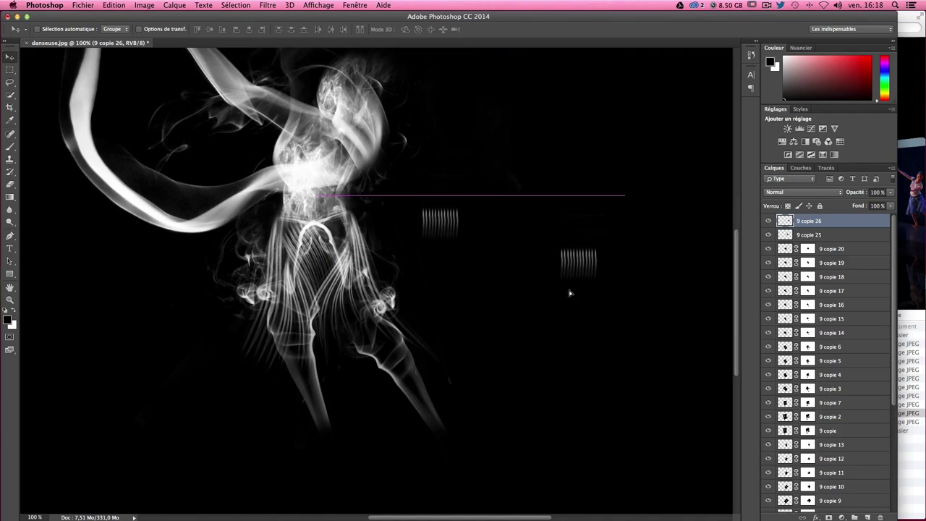
{"action": "left_click", "coordinate": [10, 83]}
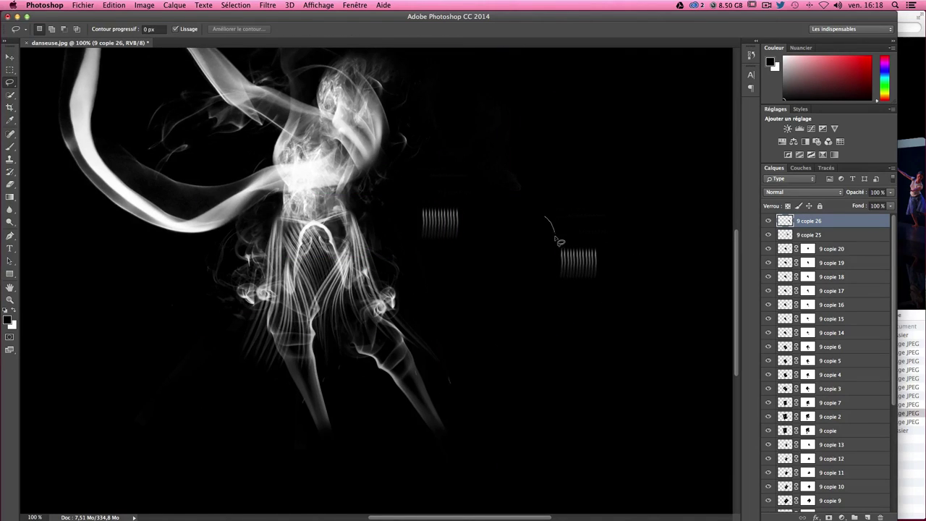
{"action": "left_click_drag", "start_coordinate": [554, 310], "coordinate": [539, 181]}
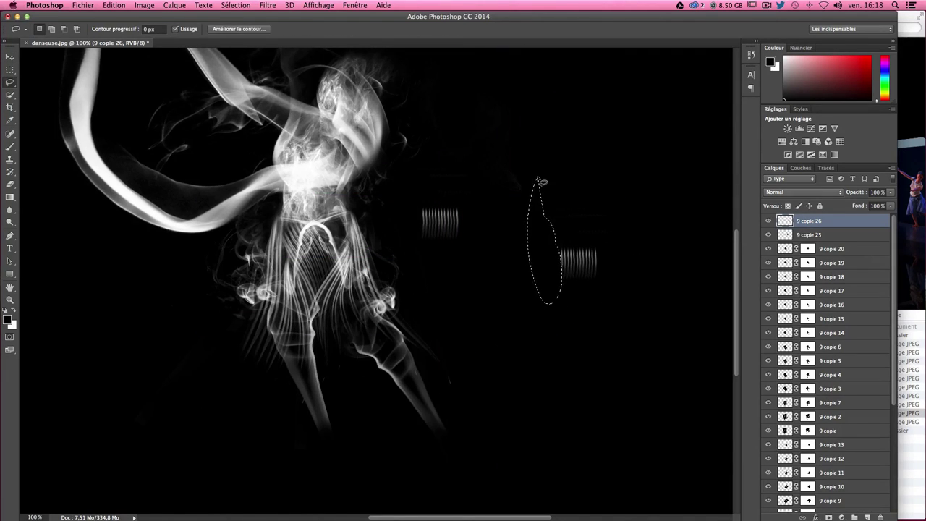
{"action": "key", "text": "v"}
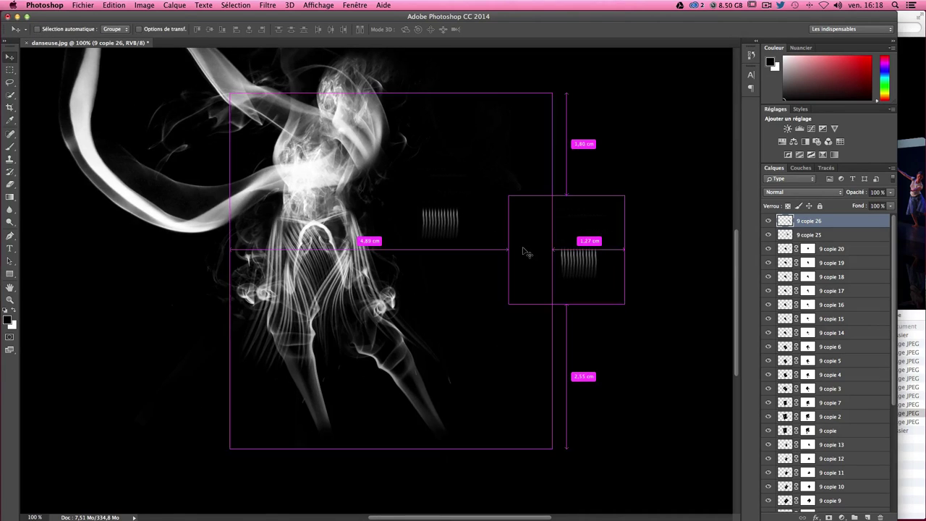
{"action": "key", "text": "ctrl+t"}
{"action": "key", "text": "Return"}
{"action": "left_click_drag", "start_coordinate": [600, 283], "coordinate": [506, 244]}
{"action": "key", "text": "Left"}
{"action": "key", "text": "Left"}
{"action": "key", "text": "Left"}
{"action": "key", "text": "Left"}
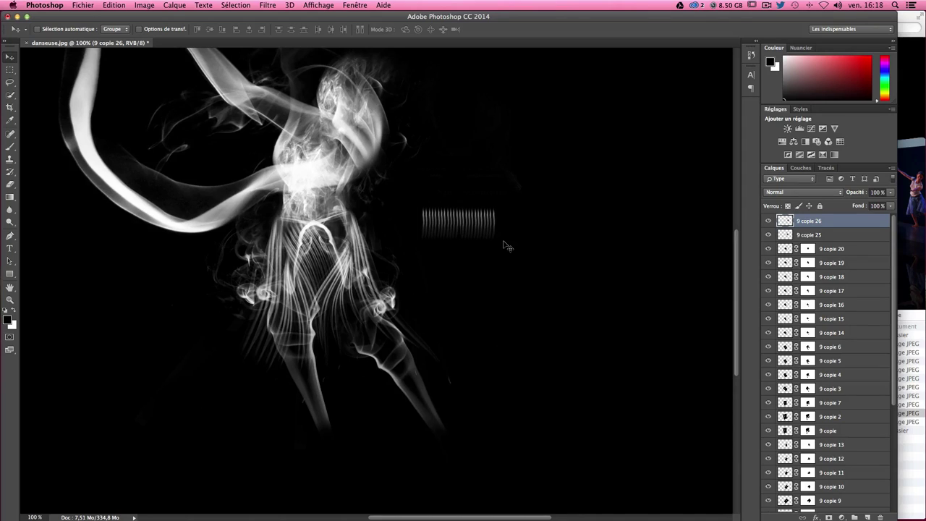
Step: Merge the two stripe layers and shrink the combined band
{"action": "left_click", "coordinate": [841, 237], "text": "shift"}
{"action": "right_click", "coordinate": [839, 237]}
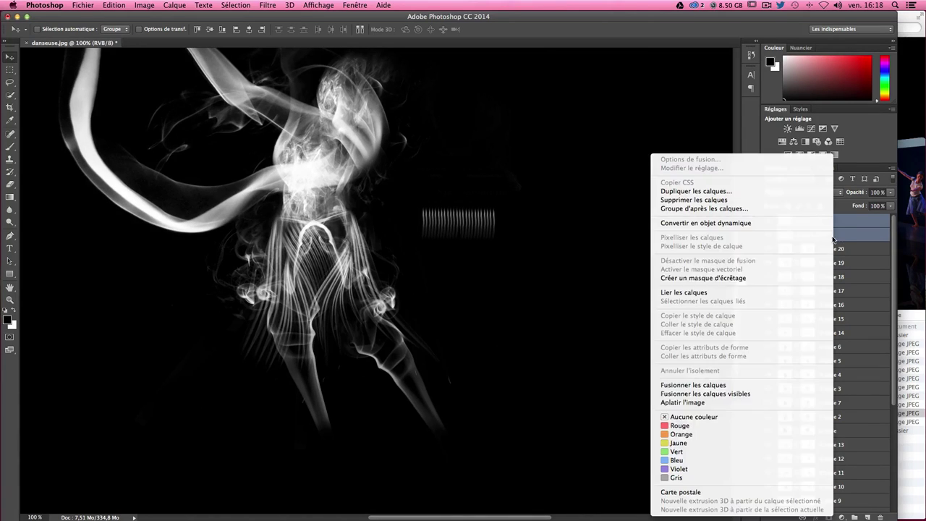
{"action": "left_click", "coordinate": [686, 384]}
{"action": "key", "text": "ctrl+t"}
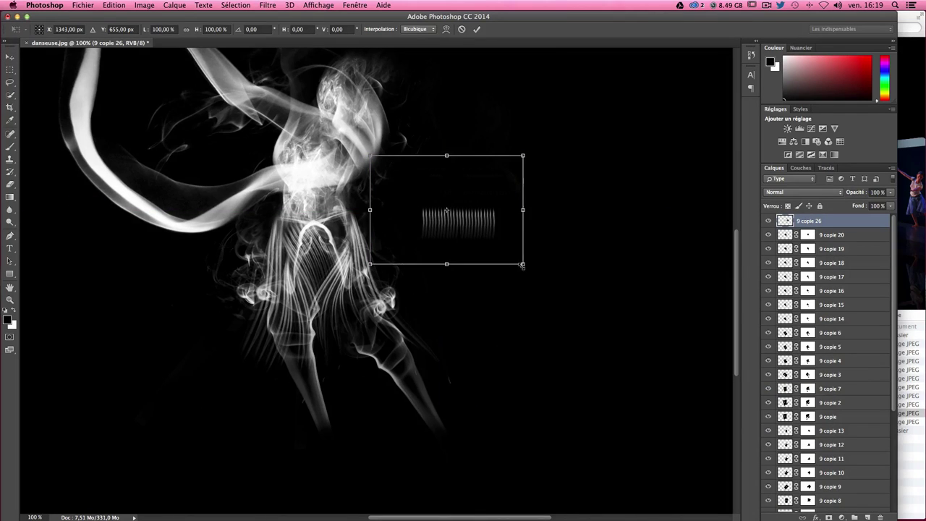
{"action": "mouse_move", "coordinate": [522, 265]}
{"action": "left_mouse_down"}
{"action": "mouse_move", "coordinate": [451, 212]}
{"action": "mouse_move", "coordinate": [411, 258]}
{"action": "left_mouse_up"}
{"action": "key", "text": "Return"}
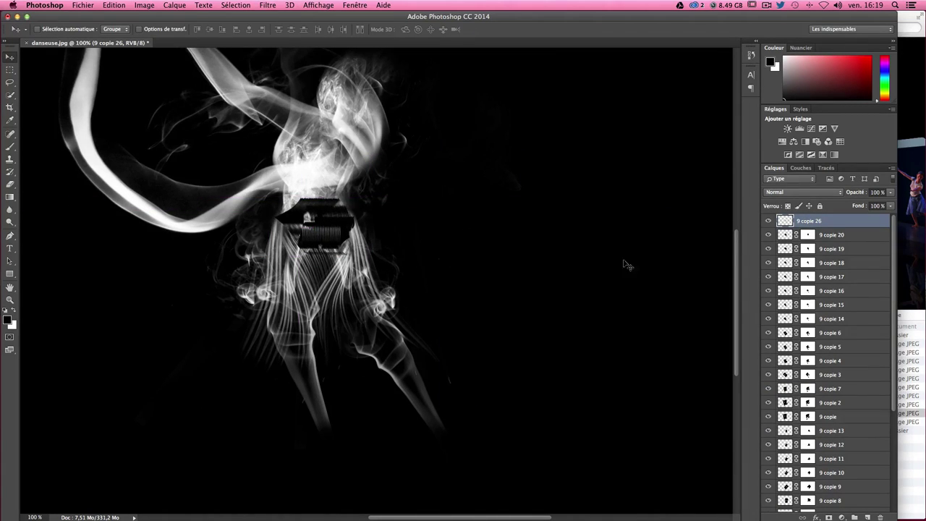
Step: Set the stripe band's blend mode to Superposition
{"action": "left_click", "coordinate": [786, 193]}
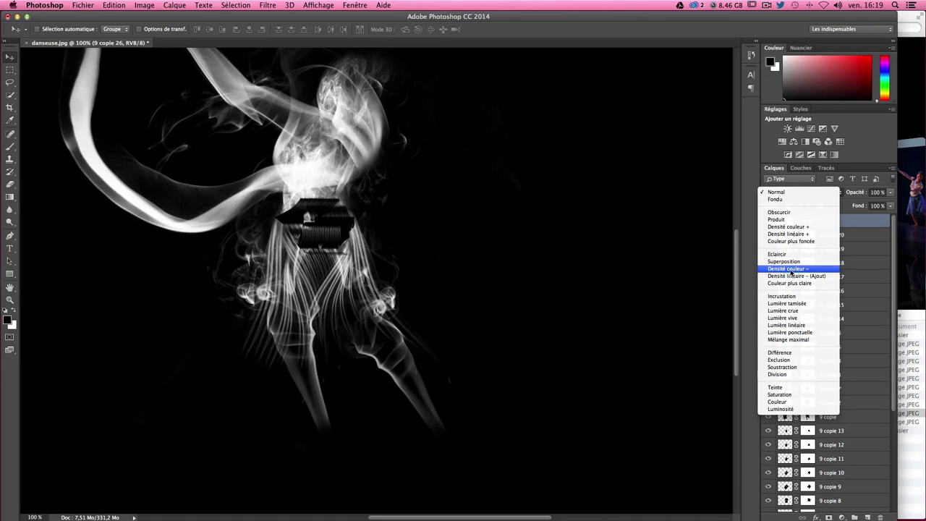
{"action": "left_click", "coordinate": [775, 193]}
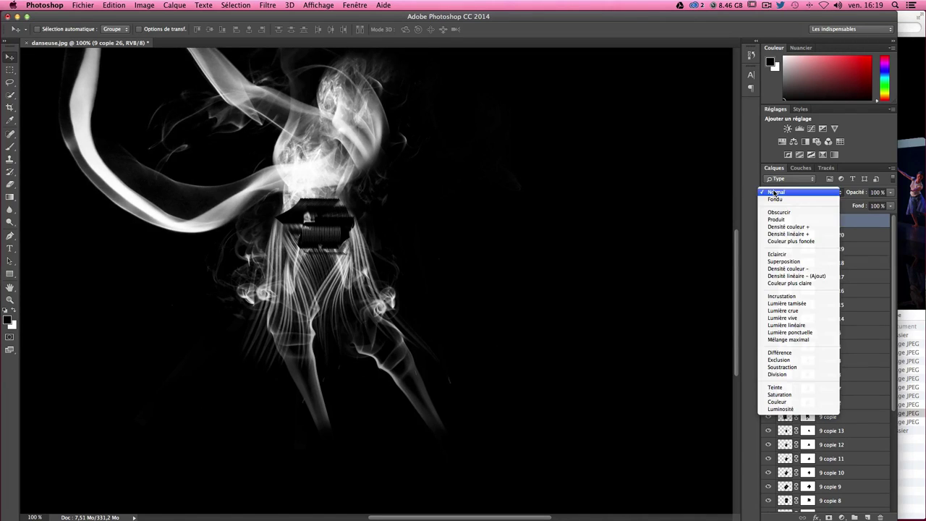
{"action": "left_click", "coordinate": [783, 262]}
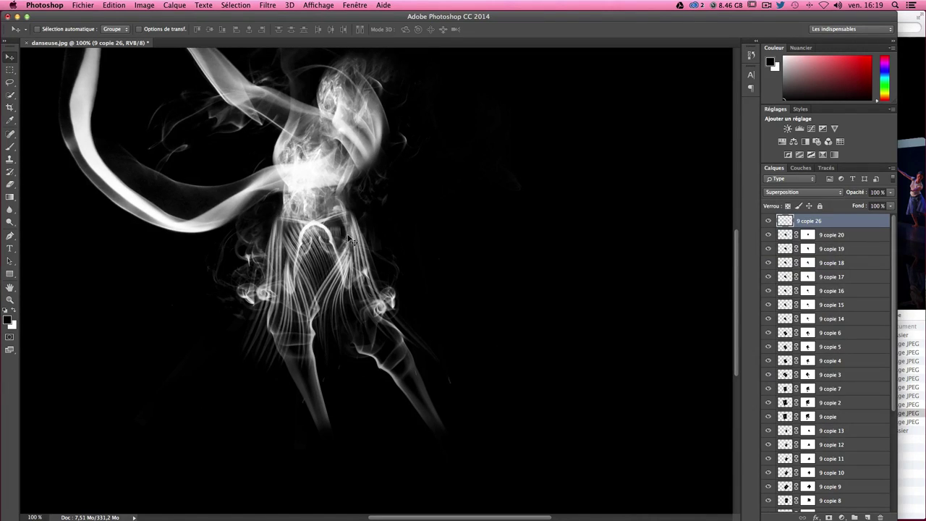
{"action": "left_click_drag", "start_coordinate": [349, 238], "coordinate": [344, 230]}
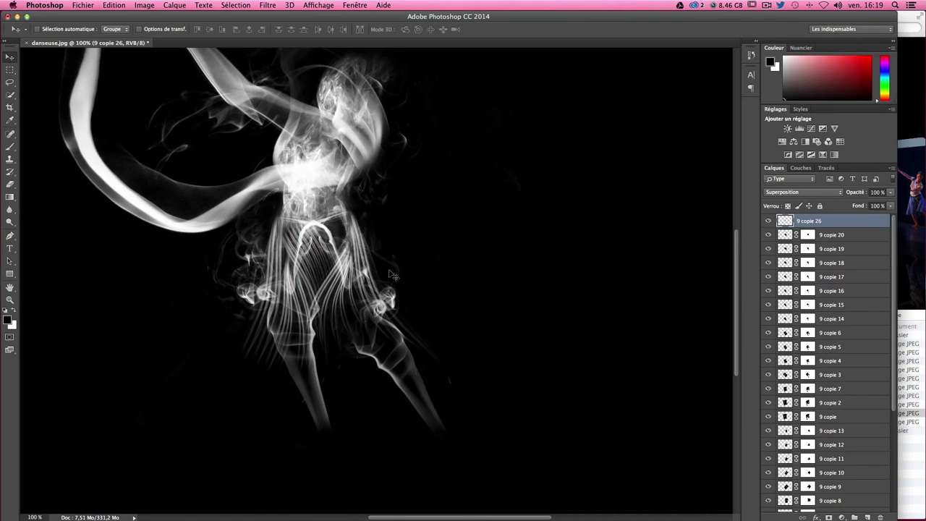
{"action": "key", "text": "ctrl+t"}
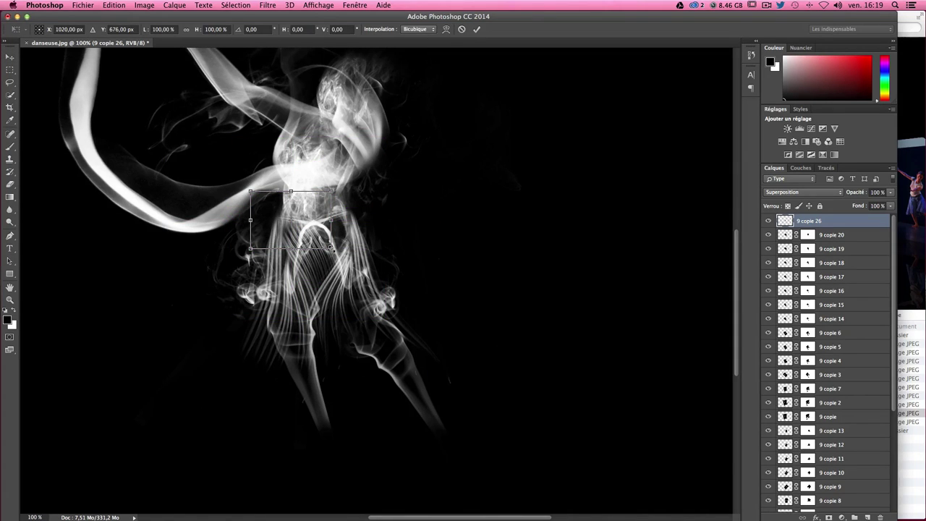
{"action": "key", "text": "Return"}
Step: Duplicate the band end-to-end, merge both in Superposition, and move it onto the dancer's waist
{"action": "left_click_drag", "start_coordinate": [330, 247], "coordinate": [516, 255]}
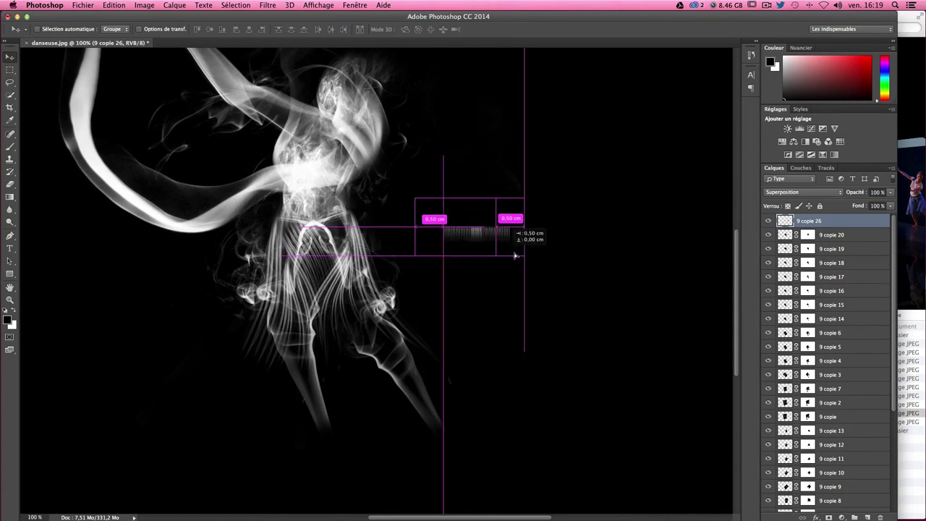
{"action": "left_click_drag", "start_coordinate": [516, 255], "coordinate": [544, 255]}
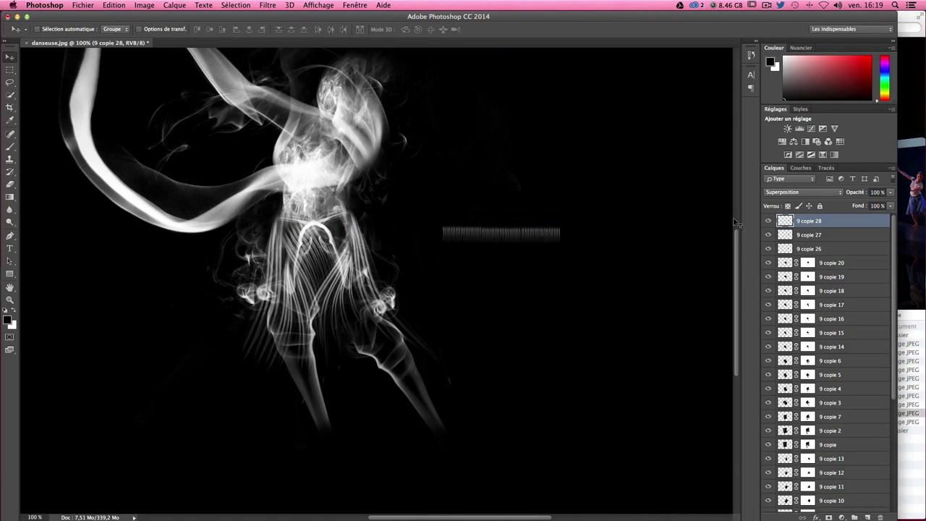
{"action": "right_click", "coordinate": [802, 253]}
{"action": "left_click", "coordinate": [720, 342]}
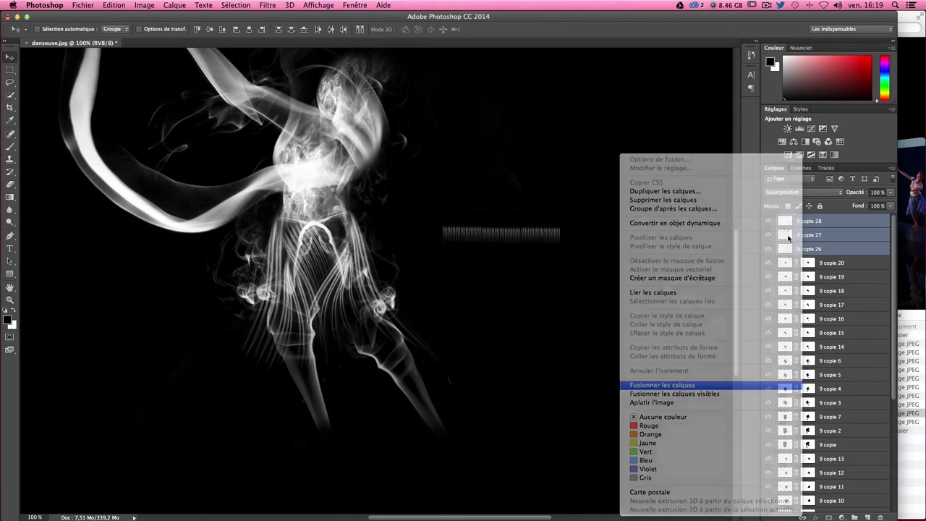
{"action": "left_click", "coordinate": [797, 191]}
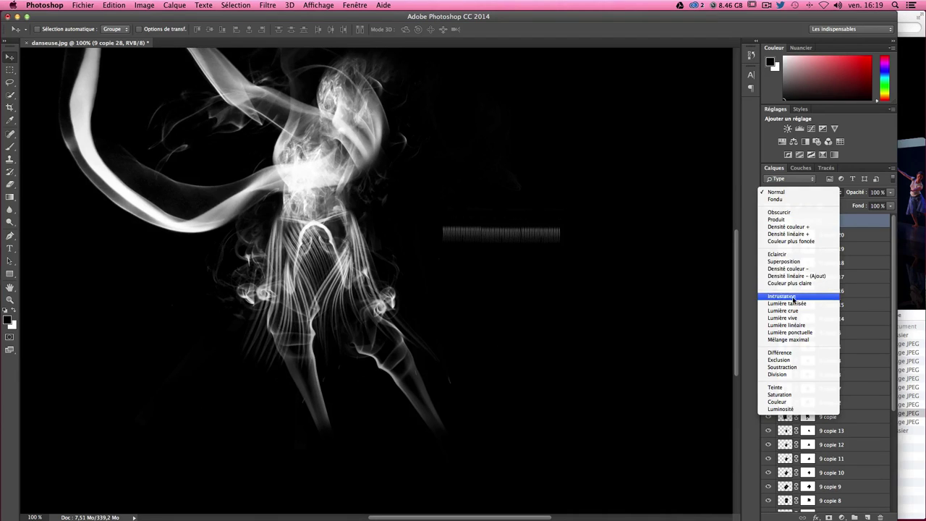
{"action": "left_click", "coordinate": [796, 265]}
{"action": "left_click_drag", "start_coordinate": [506, 263], "coordinate": [356, 257]}
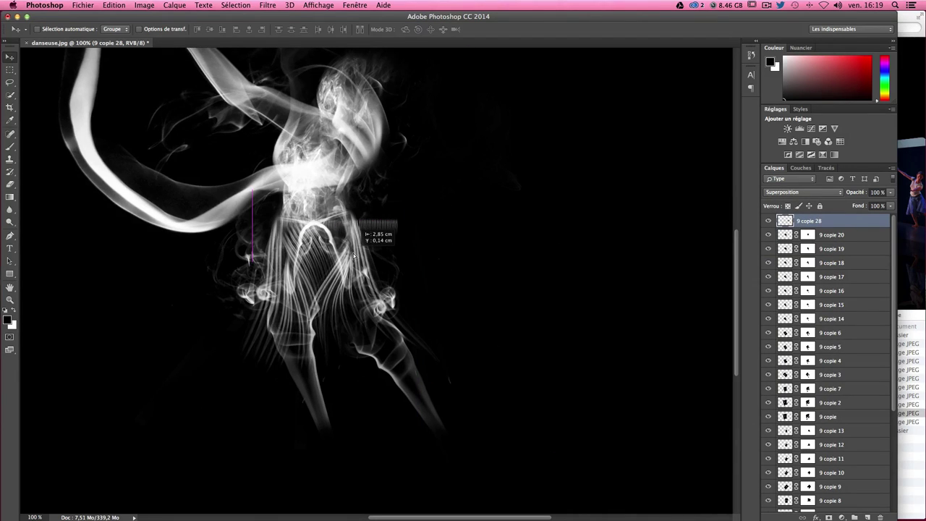
Step: Warp layer 9 copie 28's mesh corners into a curve and move it onto the figure
{"action": "key", "text": "ctrl+t"}
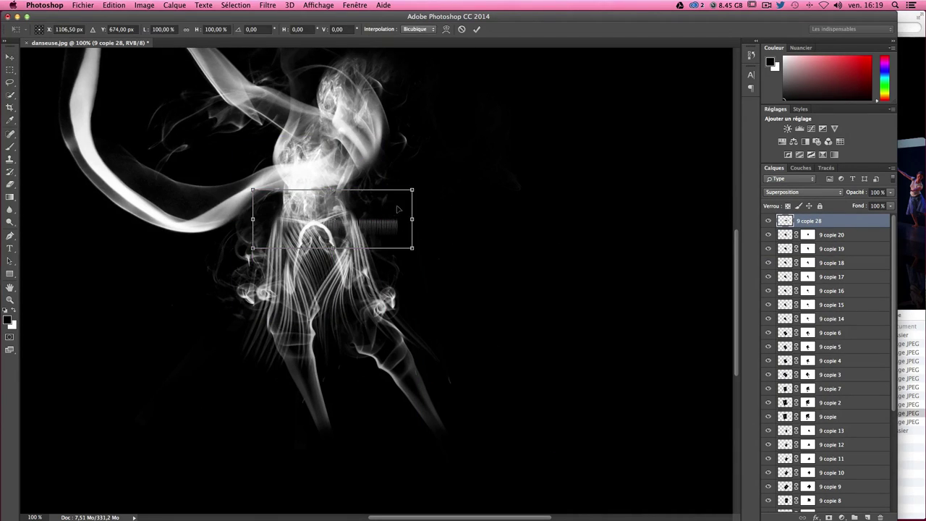
{"action": "right_click", "coordinate": [381, 229]}
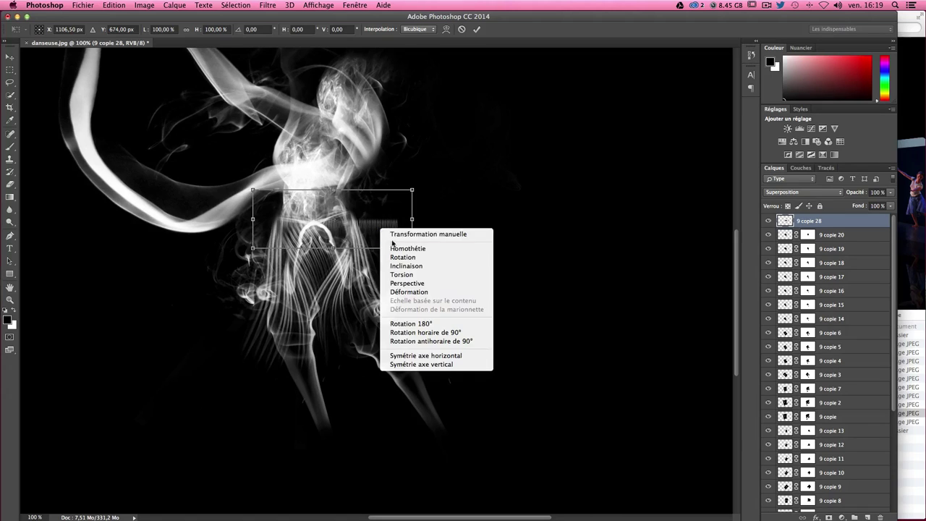
{"action": "left_click", "coordinate": [416, 292]}
{"action": "left_click_drag", "start_coordinate": [338, 198], "coordinate": [338, 209]}
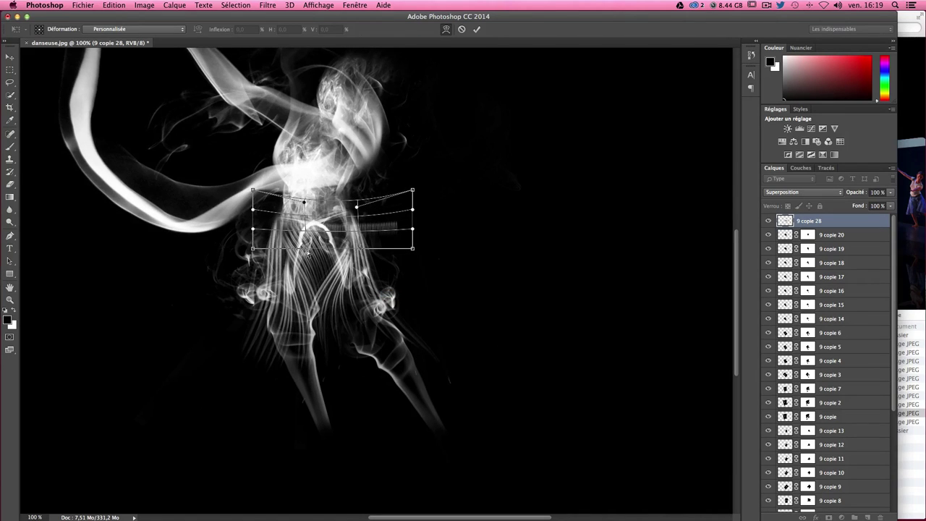
{"action": "mouse_move", "coordinate": [346, 248]}
{"action": "left_mouse_down"}
{"action": "mouse_move", "coordinate": [346, 268]}
{"action": "mouse_move", "coordinate": [401, 219]}
{"action": "mouse_move", "coordinate": [385, 192]}
{"action": "mouse_move", "coordinate": [358, 190]}
{"action": "left_mouse_up"}
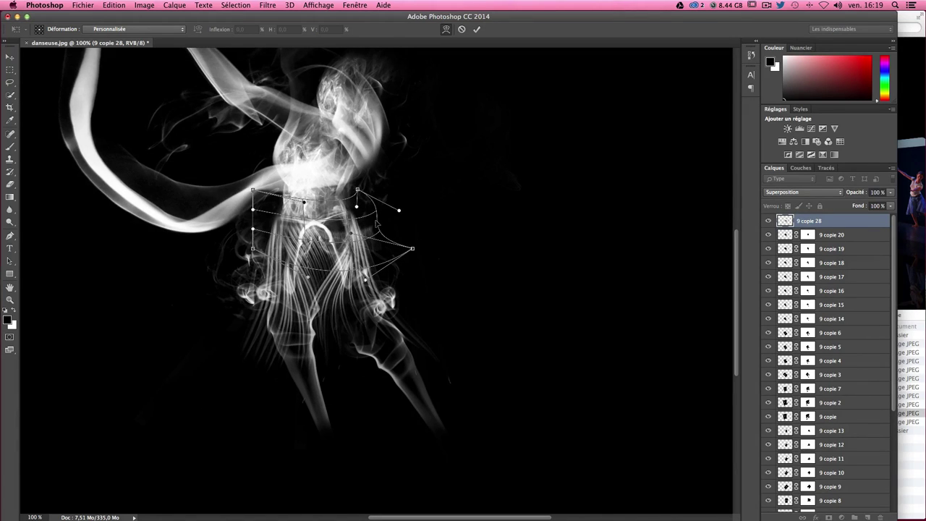
{"action": "left_click_drag", "start_coordinate": [412, 248], "coordinate": [398, 257]}
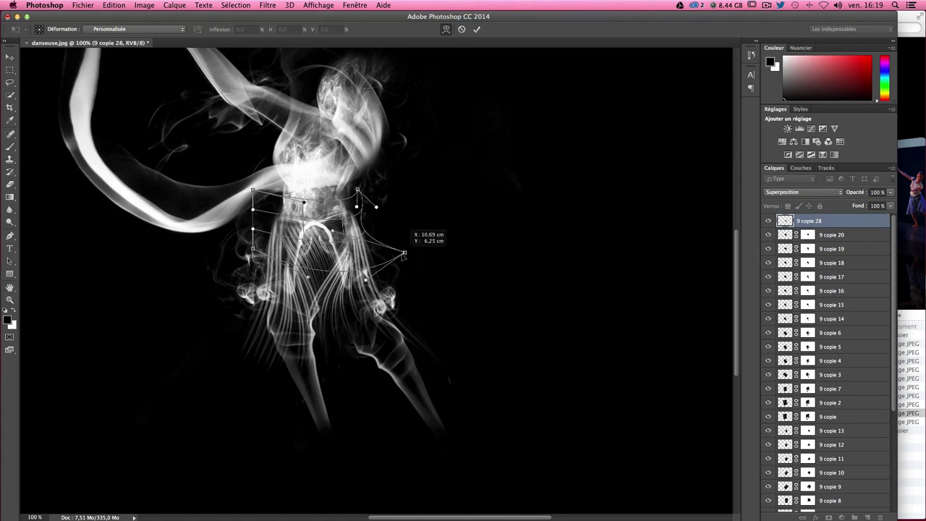
{"action": "left_click_drag", "start_coordinate": [253, 192], "coordinate": [249, 186]}
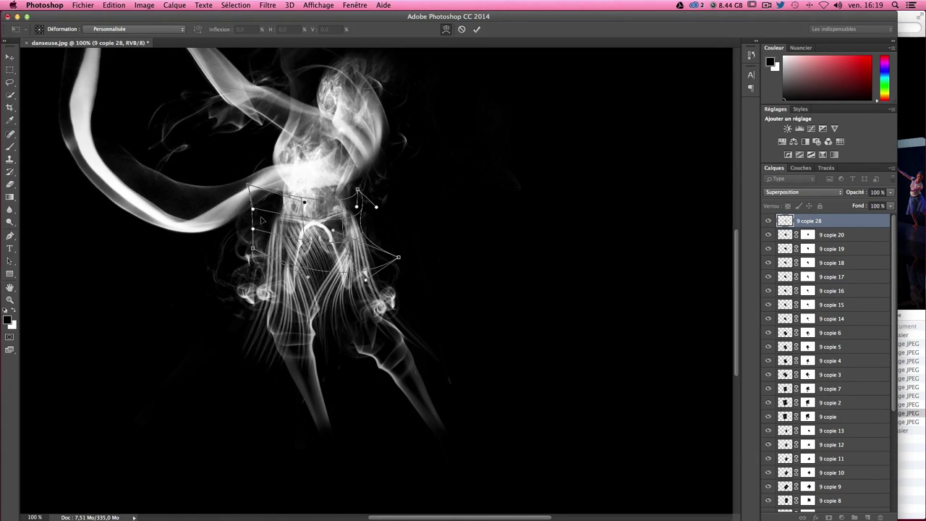
{"action": "left_click_drag", "start_coordinate": [252, 249], "coordinate": [215, 239]}
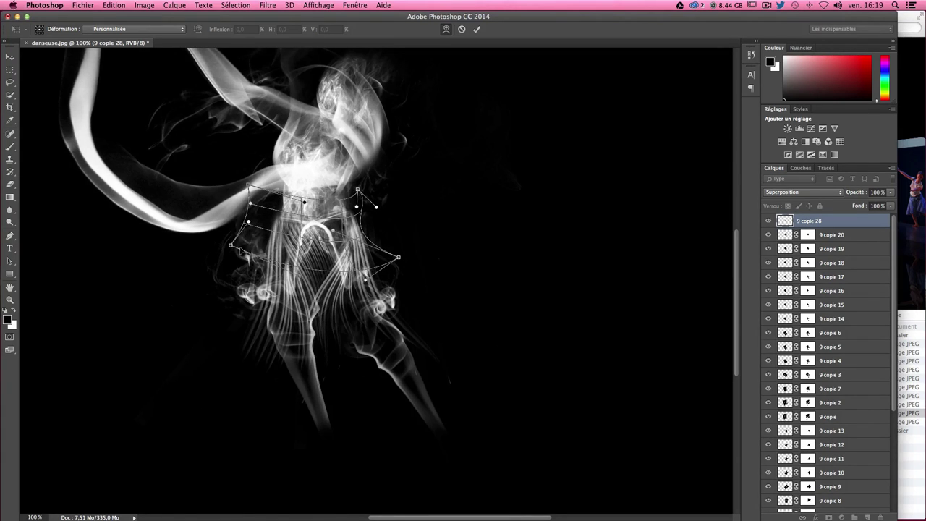
{"action": "key", "text": "Return"}
{"action": "left_click_drag", "start_coordinate": [342, 264], "coordinate": [407, 278]}
Step: Refine the warp so the smoke bends around the waist, then reposition it
{"action": "key", "text": "ctrl"}
{"action": "key", "text": "ctrl+t"}
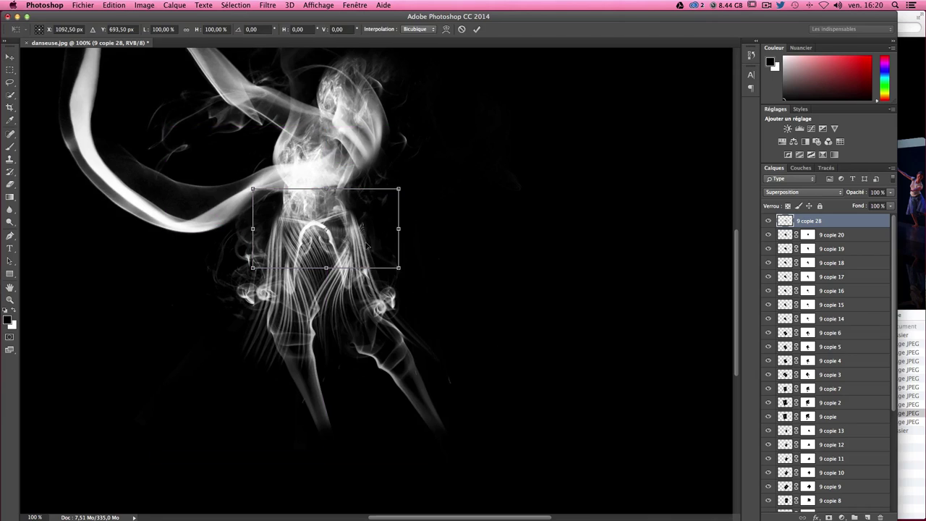
{"action": "right_click", "coordinate": [366, 242]}
{"action": "left_click", "coordinate": [418, 304]}
{"action": "left_click_drag", "start_coordinate": [339, 228], "coordinate": [354, 221]}
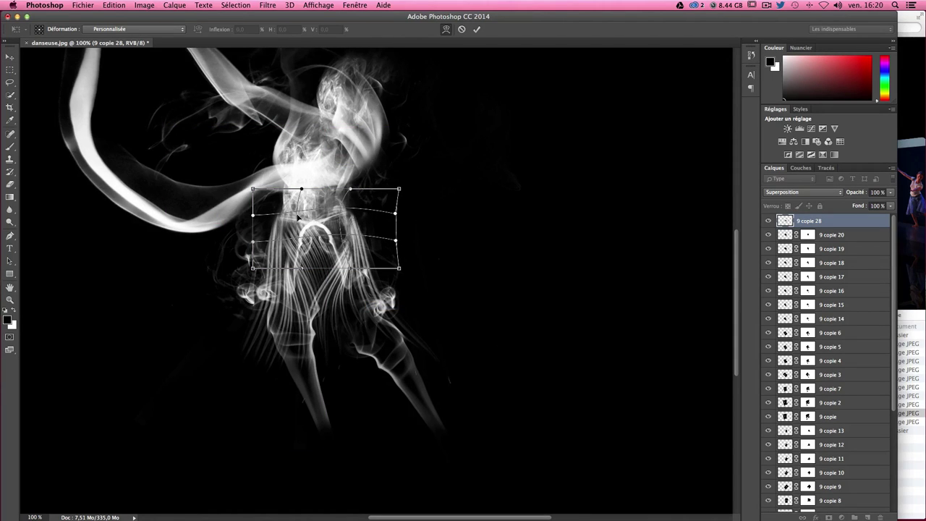
{"action": "left_click_drag", "start_coordinate": [298, 216], "coordinate": [297, 220]}
{"action": "key", "text": "Return"}
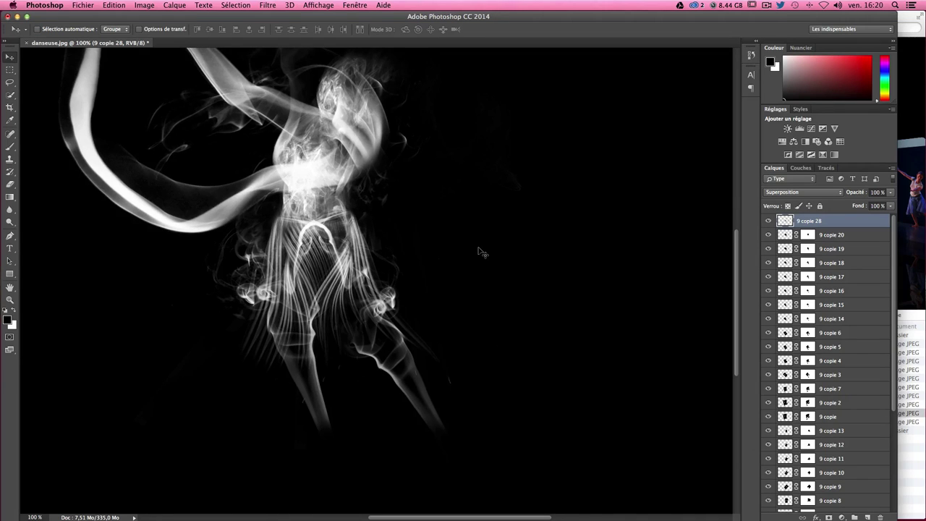
{"action": "scroll", "coordinate": [482, 250], "scroll_direction": "up", "scroll_amount": 2}
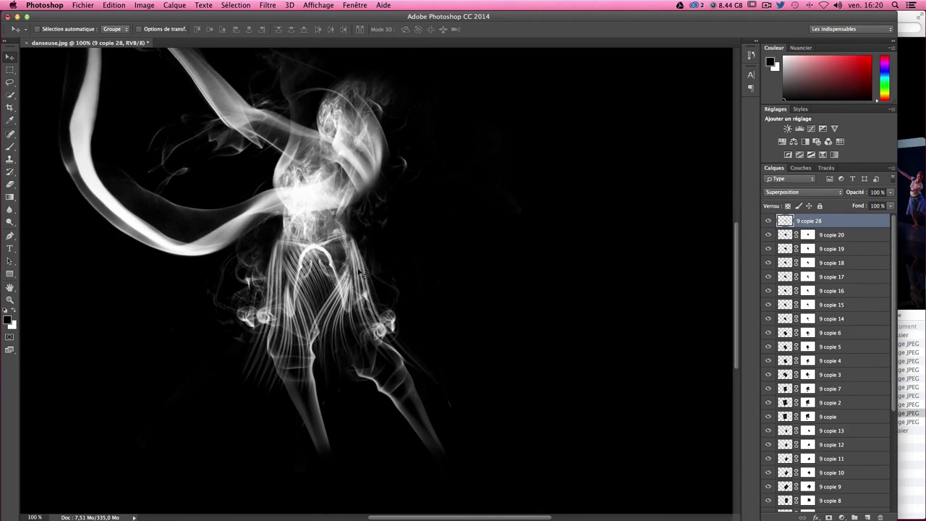
{"action": "left_click_drag", "start_coordinate": [364, 264], "coordinate": [460, 304]}
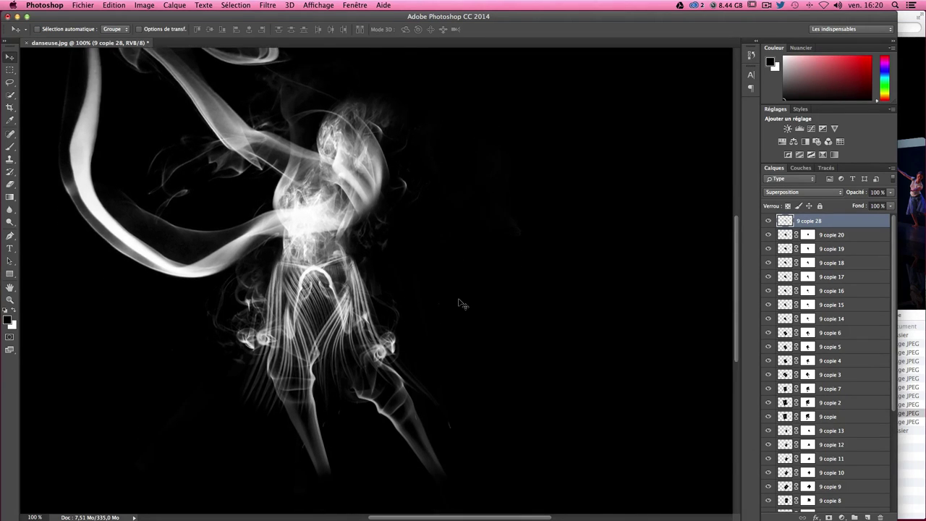
Step: Zoom out to the whole image and toggle Calque 0 to compare the dancer photo
{"action": "key", "text": "super+minus"}
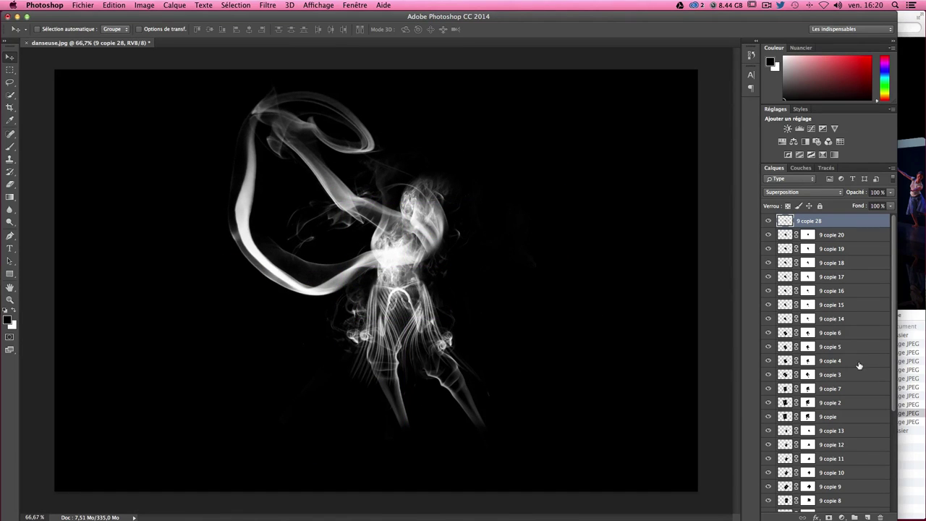
{"action": "scroll", "coordinate": [873, 378], "scroll_direction": "down", "scroll_amount": 1}
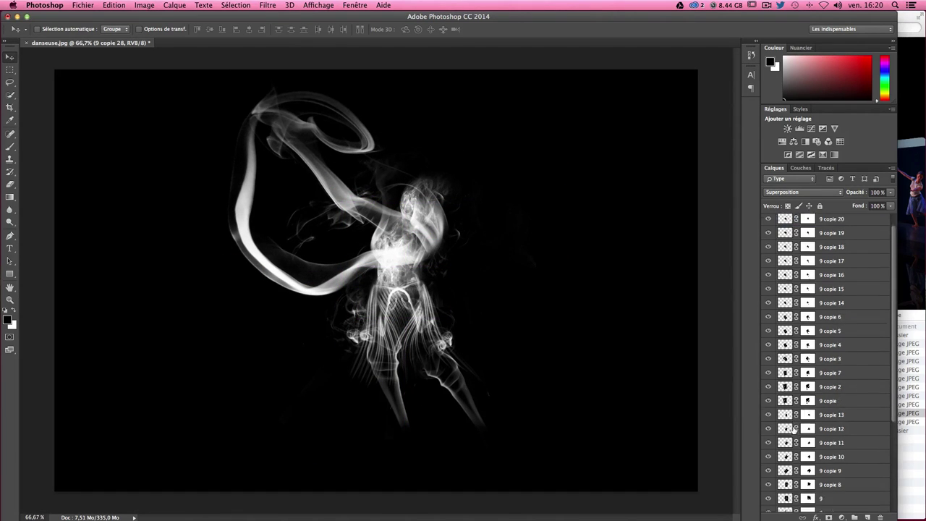
{"action": "scroll", "coordinate": [832, 434], "scroll_direction": "down", "scroll_amount": 8}
{"action": "left_click", "coordinate": [770, 491]}
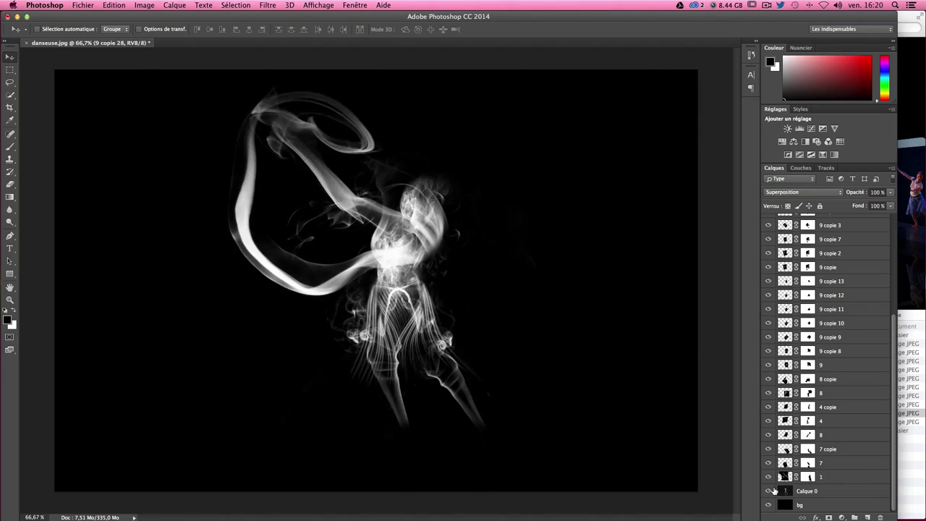
{"action": "left_click", "coordinate": [770, 491]}
{"action": "left_click", "coordinate": [770, 491]}
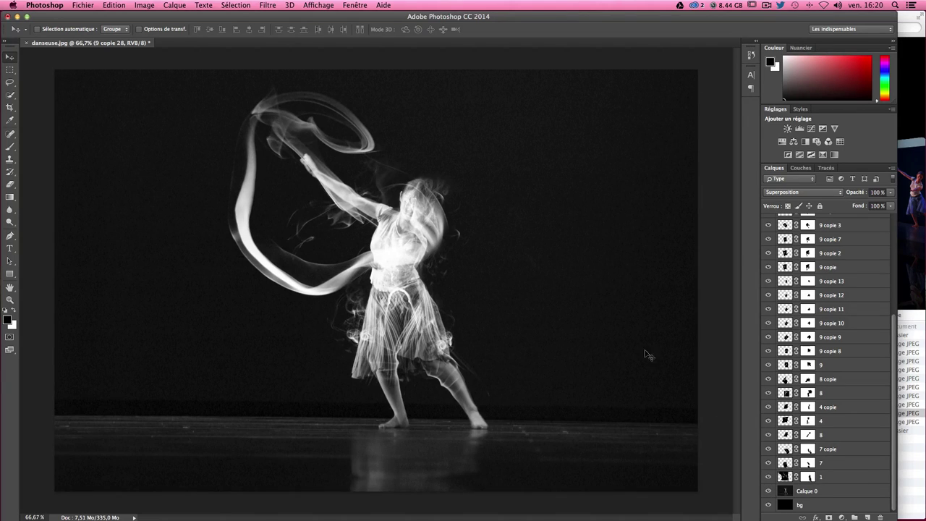
Step: Target layer 4's mask with the Brush tool, then flick Calque 0 on and off to check the fit
{"action": "left_click", "coordinate": [380, 176], "text": "super"}
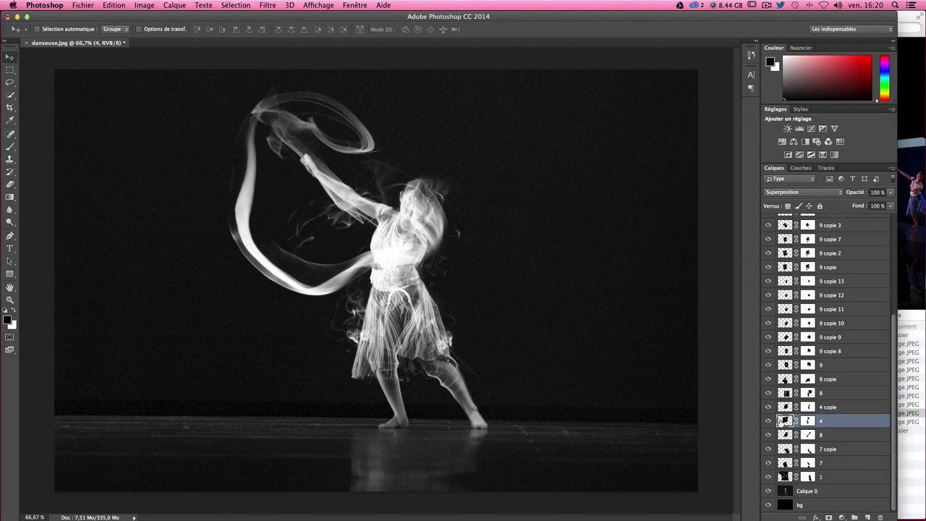
{"action": "left_click", "coordinate": [809, 421]}
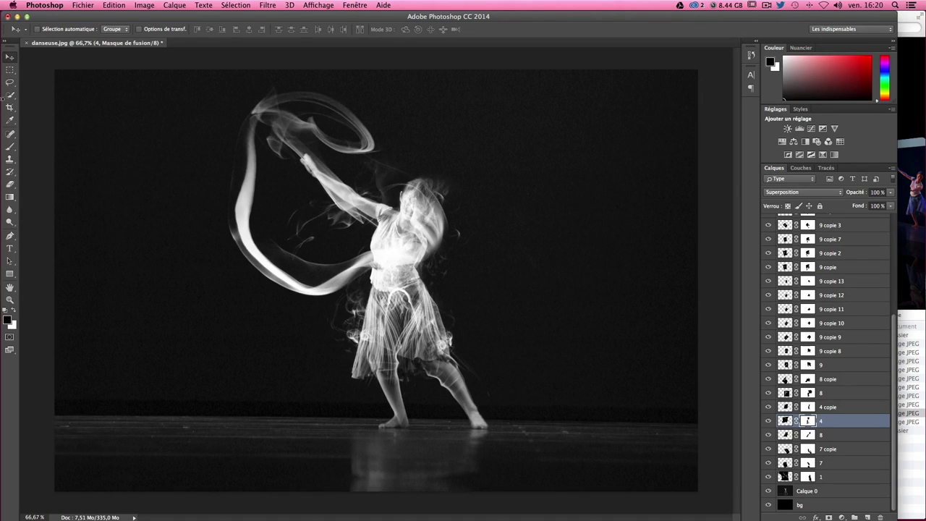
{"action": "left_click", "coordinate": [10, 150]}
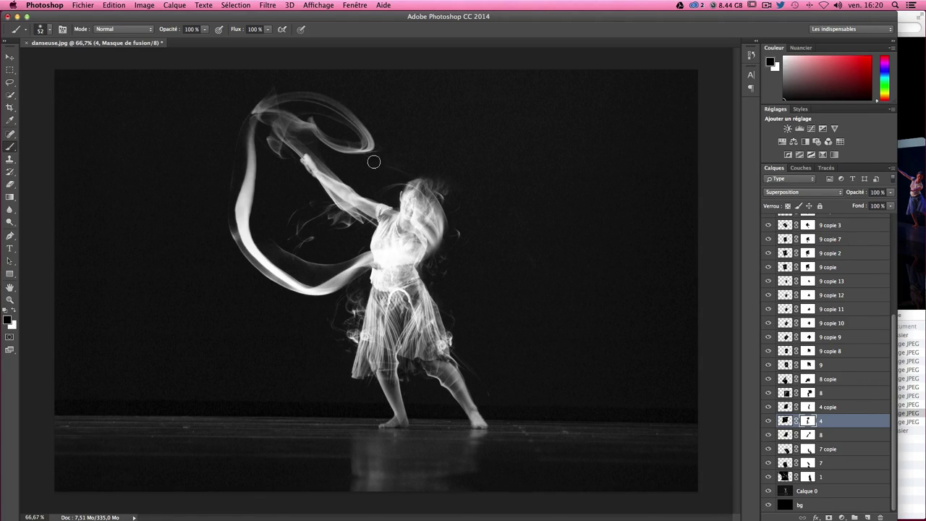
{"action": "left_click", "coordinate": [768, 491]}
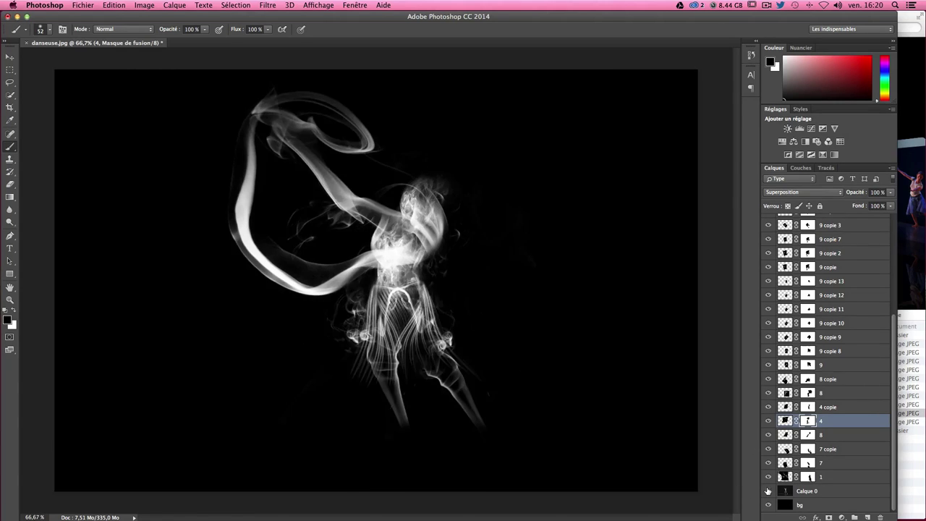
{"action": "left_click", "coordinate": [768, 491]}
{"action": "left_click", "coordinate": [768, 491]}
{"action": "left_click", "coordinate": [768, 491]}
{"action": "left_click", "coordinate": [767, 491]}
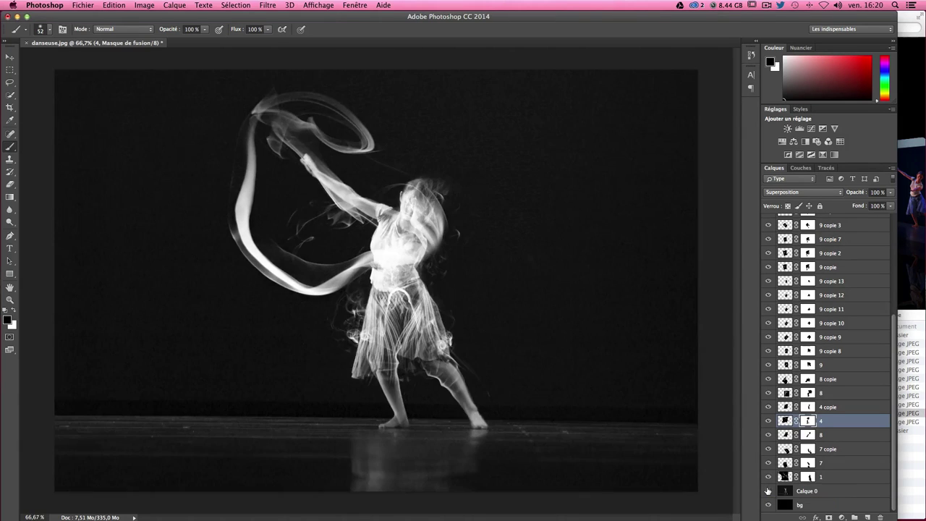
{"action": "left_click", "coordinate": [768, 491]}
{"action": "left_click", "coordinate": [768, 492]}
Step: Step back through the smoke JPEGs in Finder's Cover Flow and select 3.jpg
{"action": "left_click", "coordinate": [922, 157]}
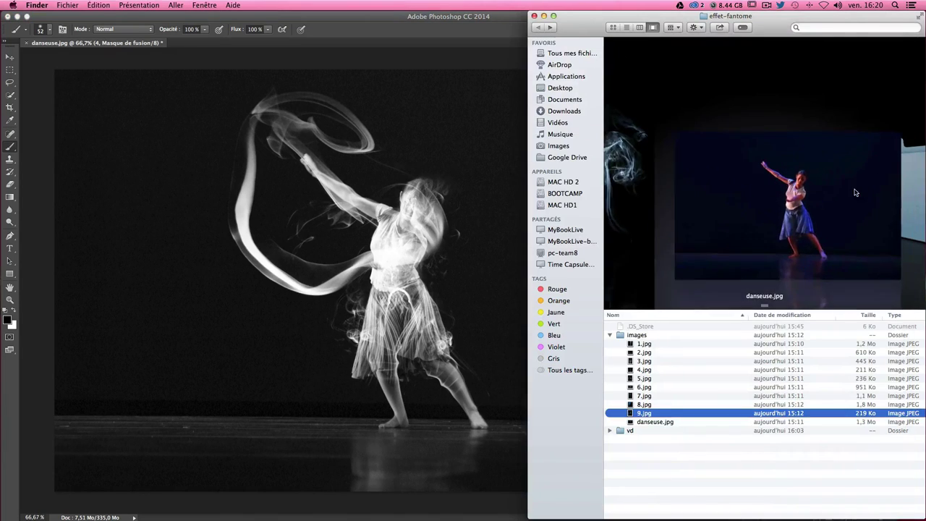
{"action": "key", "text": "Up"}
{"action": "key", "text": "Up"}
{"action": "key", "text": "Up"}
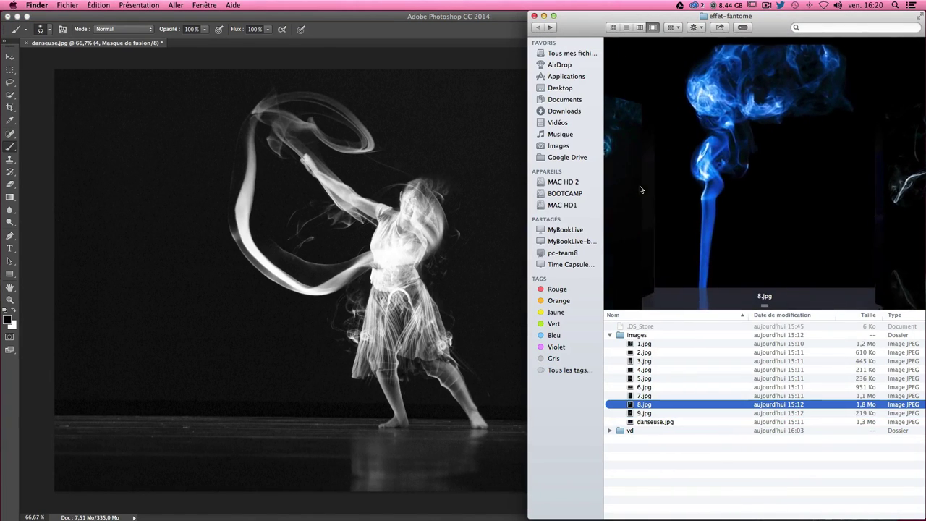
{"action": "key", "text": "Up"}
{"action": "key", "text": "Up"}
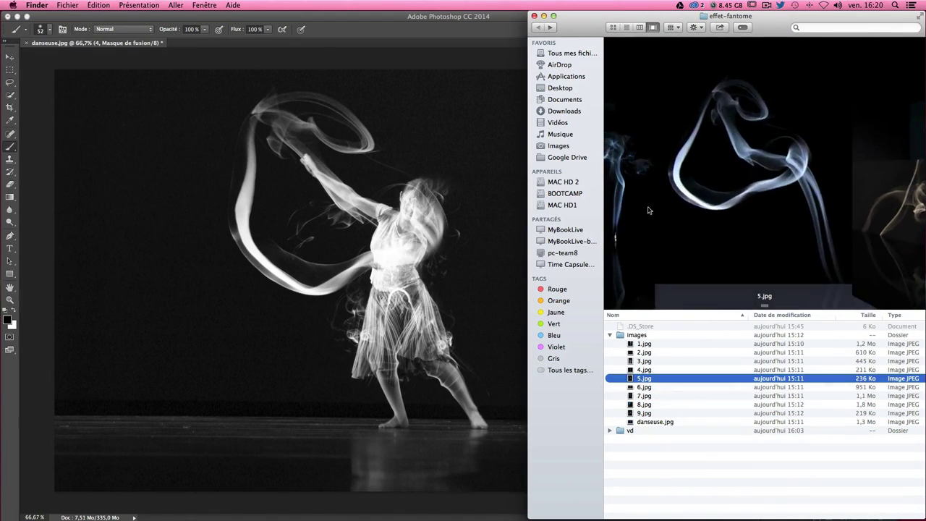
{"action": "key", "text": "Up"}
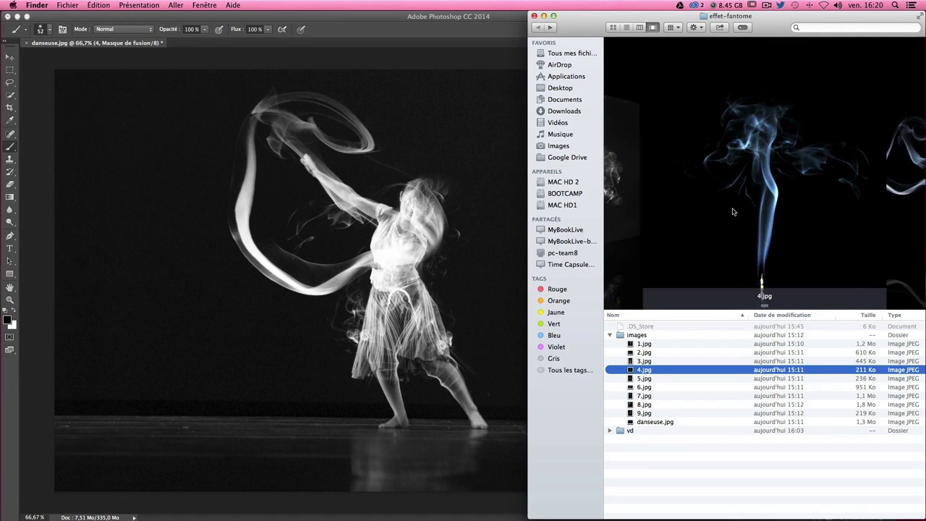
{"action": "left_click", "coordinate": [627, 199]}
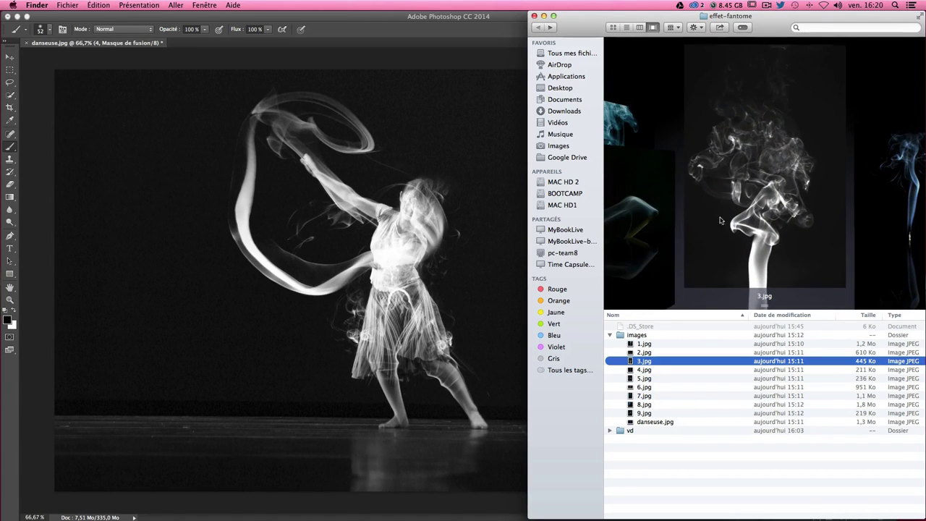
Step: Place 3.jpg into the document, move layer 3 just below 9 copie 28, and rasterize it
{"action": "left_click_drag", "start_coordinate": [764, 262], "coordinate": [412, 255]}
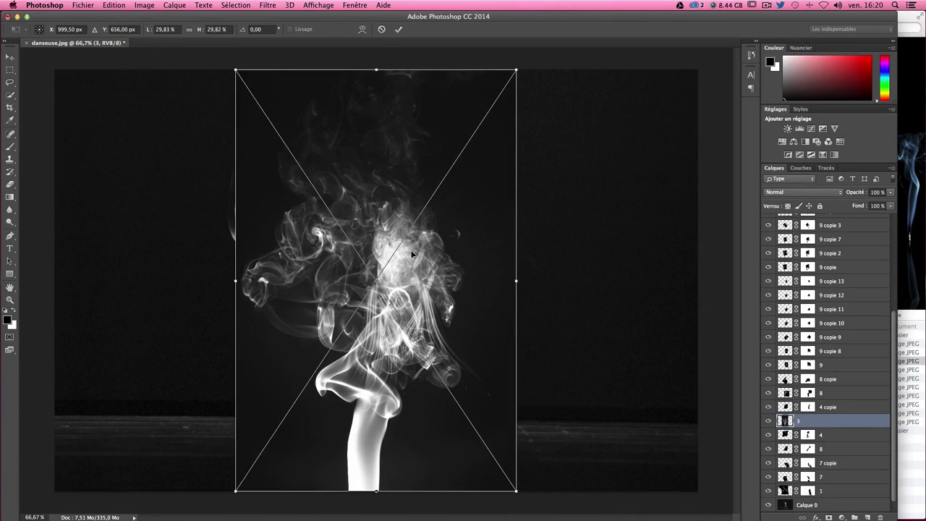
{"action": "key", "text": "Return"}
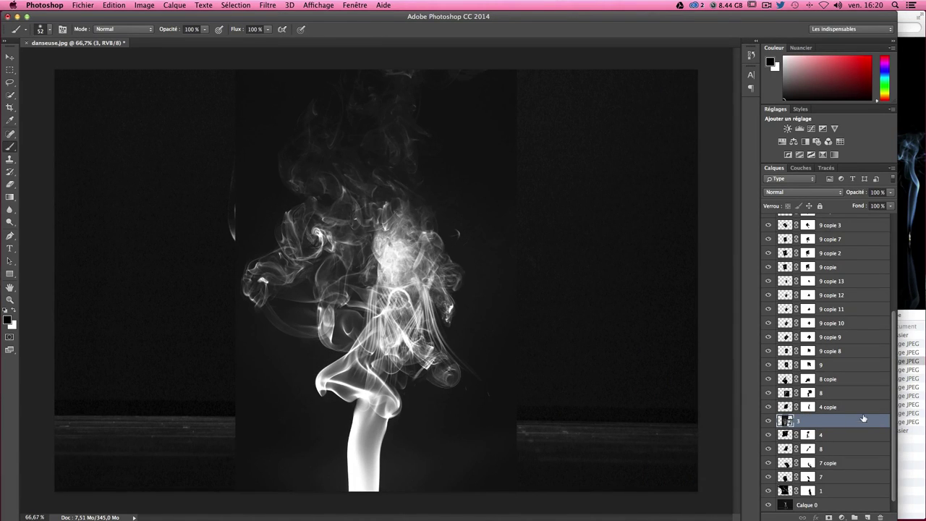
{"action": "left_click_drag", "start_coordinate": [864, 418], "coordinate": [847, 169]}
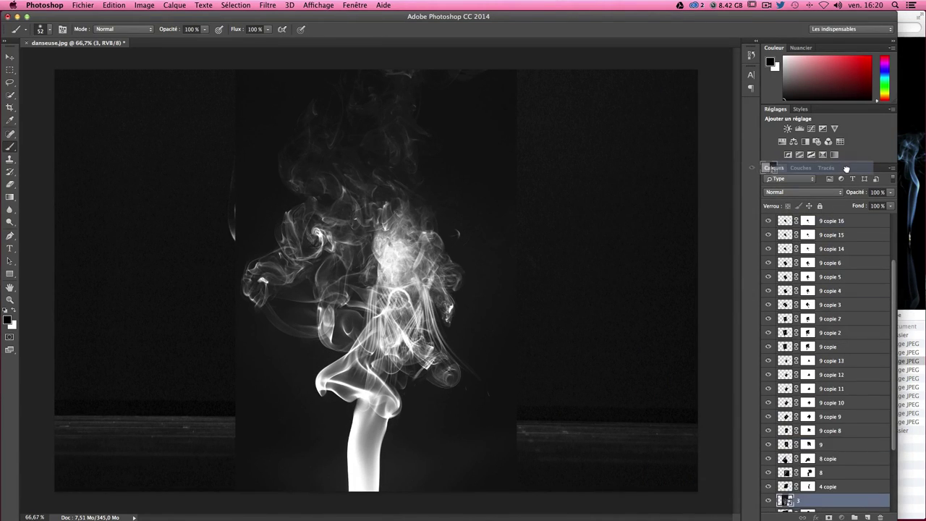
{"action": "left_click_drag", "start_coordinate": [847, 169], "coordinate": [829, 233]}
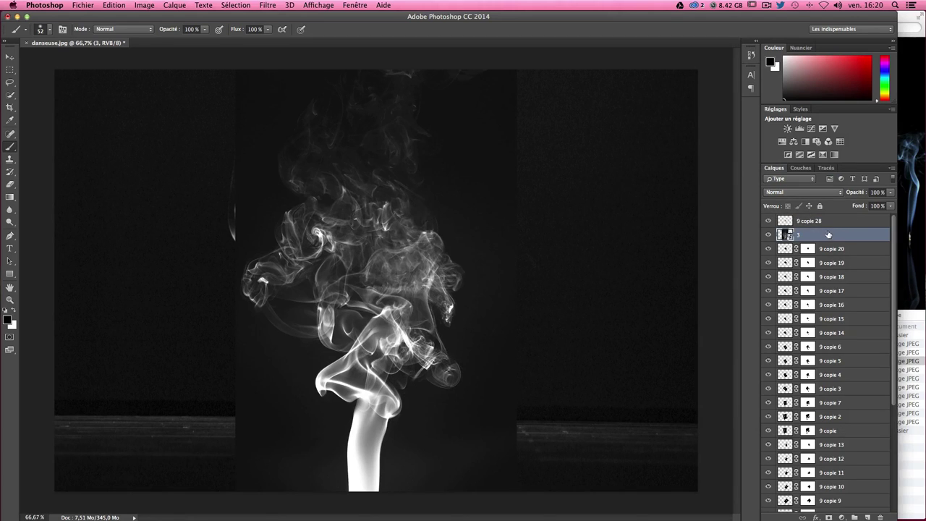
{"action": "right_click", "coordinate": [829, 234]}
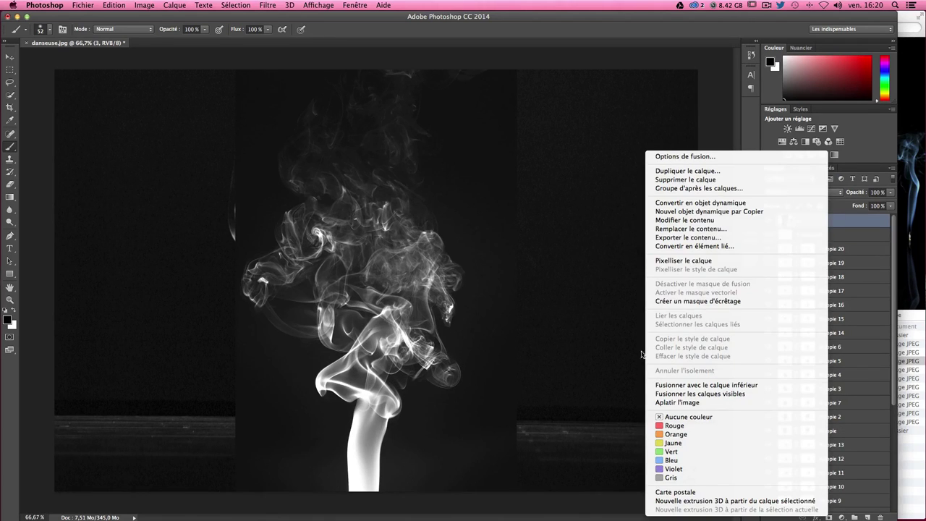
{"action": "left_click", "coordinate": [684, 260]}
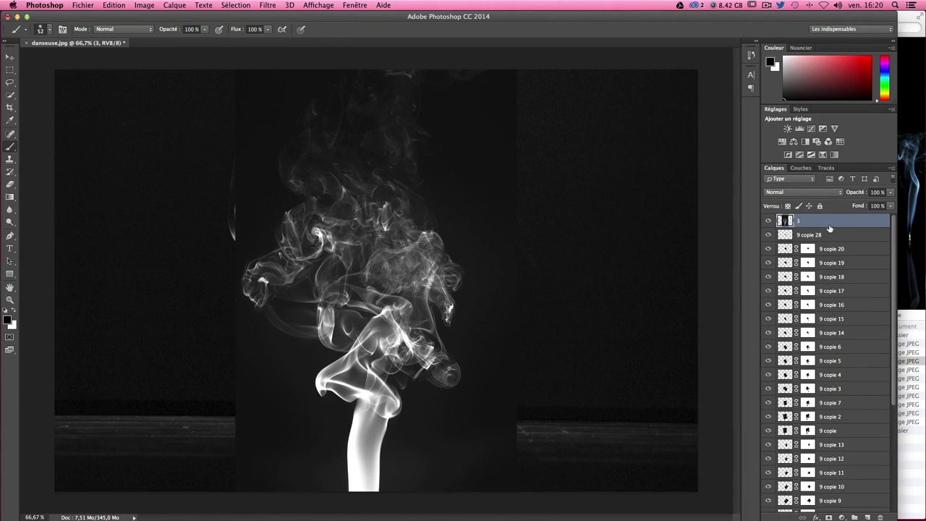
Step: Set layer 3 to Superposition and nudge it slightly up-left
{"action": "left_click", "coordinate": [797, 192]}
{"action": "left_click", "coordinate": [797, 192]}
{"action": "left_click", "coordinate": [789, 191]}
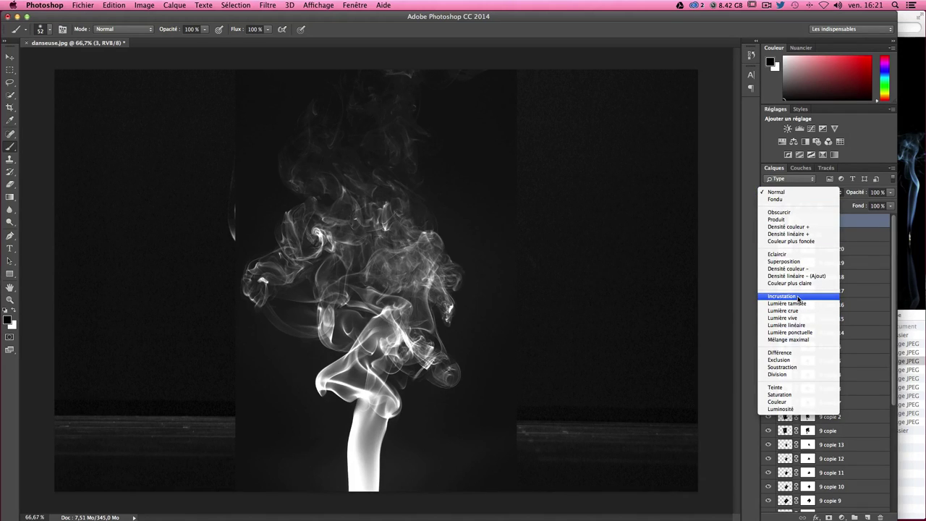
{"action": "left_click", "coordinate": [797, 262]}
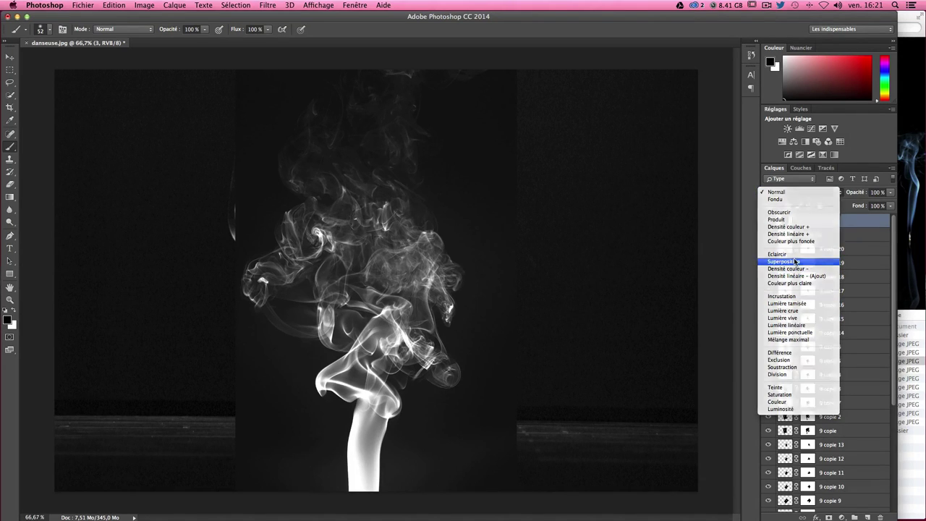
{"action": "left_click", "coordinate": [9, 57]}
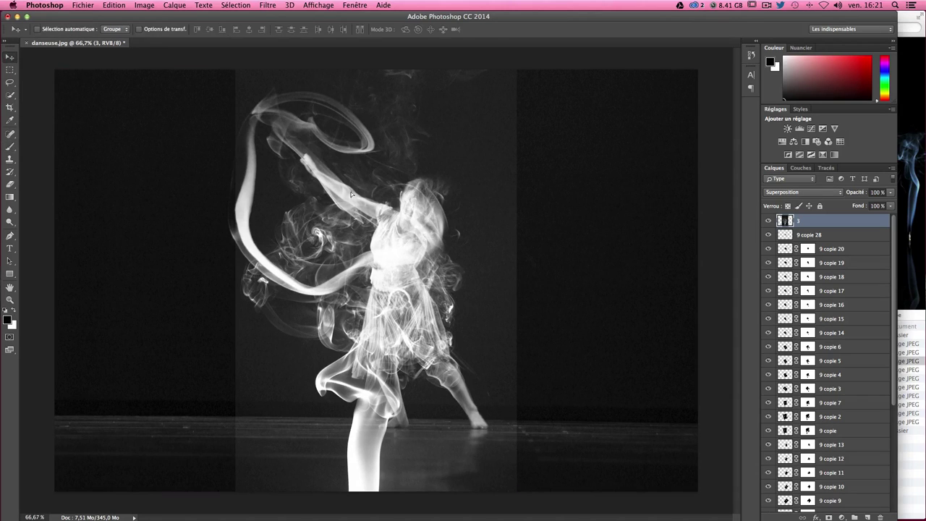
{"action": "left_click_drag", "start_coordinate": [356, 195], "coordinate": [352, 192]}
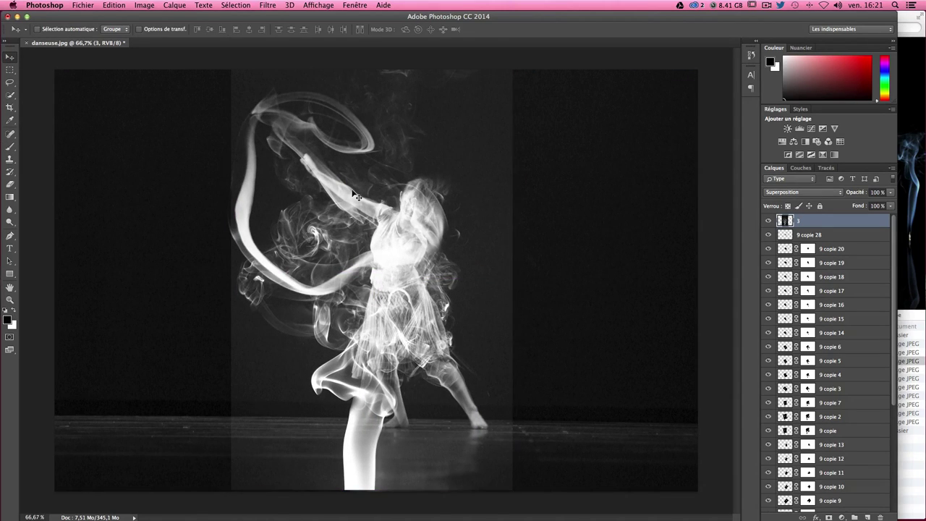
Step: Raise layer 3's Levels black input to about 27 to bring out faint wisps
{"action": "key", "text": "ctrl+l"}
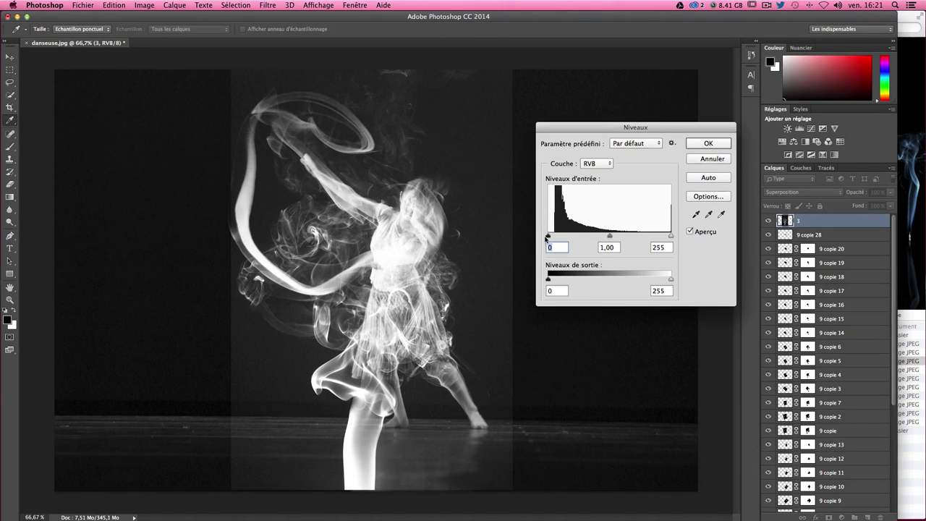
{"action": "left_click_drag", "start_coordinate": [548, 237], "coordinate": [567, 237]}
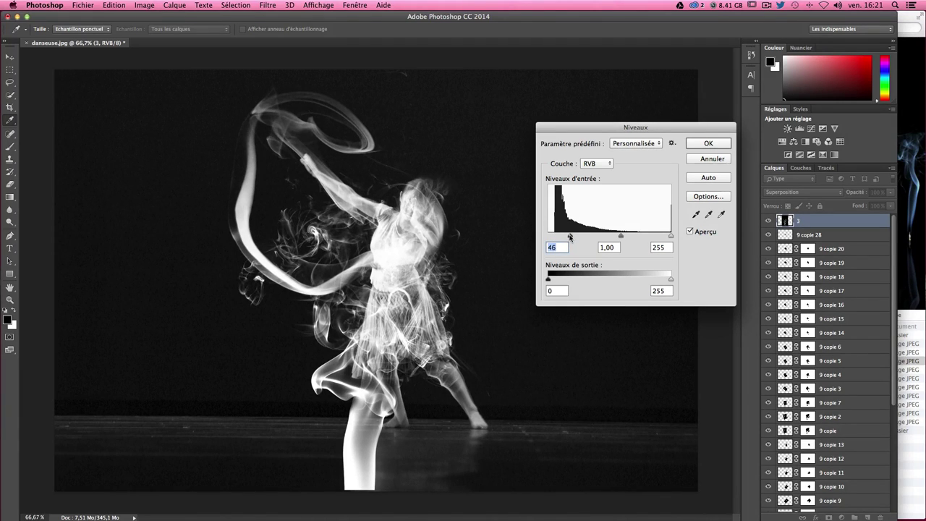
{"action": "left_click_drag", "start_coordinate": [570, 237], "coordinate": [560, 238]}
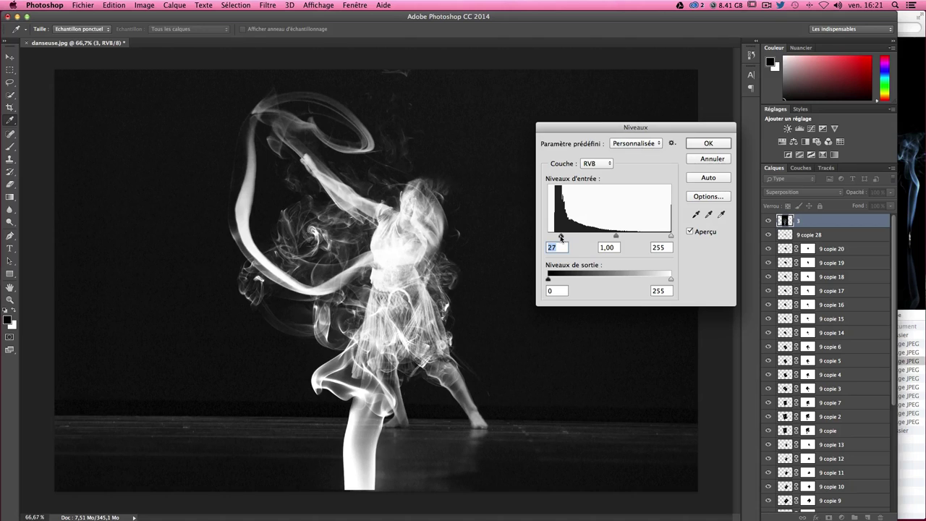
{"action": "key", "text": "Return"}
Step: Scale the smoke to about 41%, tilt it, and move it to the dancer's lower left
{"action": "key", "text": "ctrl+t"}
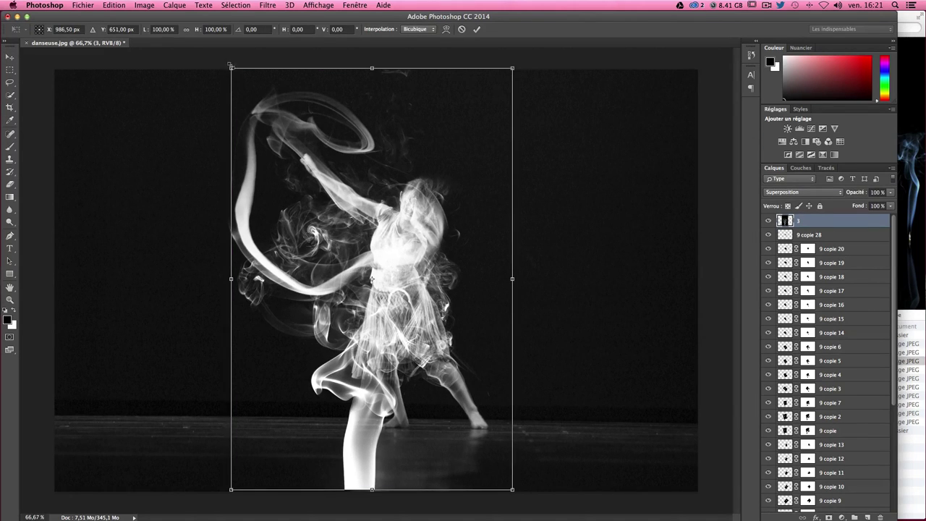
{"action": "left_click_drag", "start_coordinate": [231, 68], "coordinate": [397, 317]}
{"action": "left_click_drag", "start_coordinate": [455, 399], "coordinate": [263, 308]}
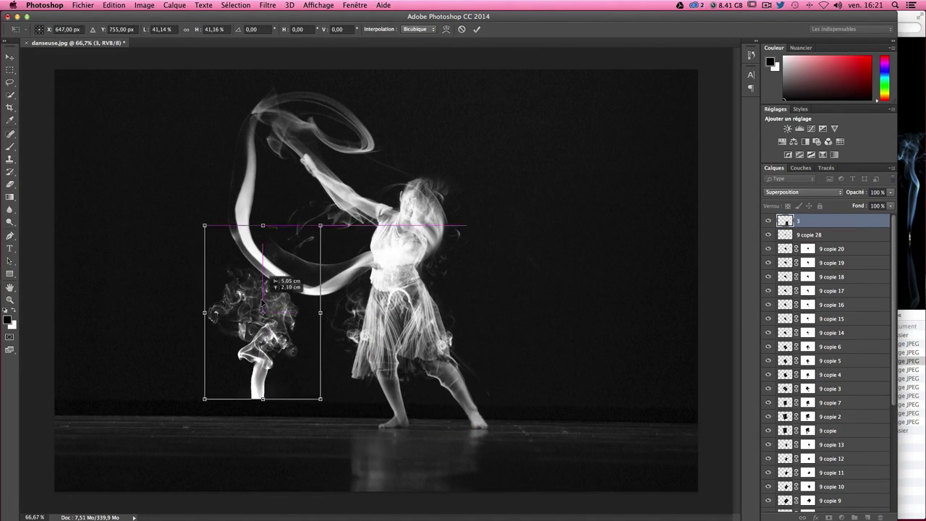
{"action": "mouse_move", "coordinate": [321, 399]}
{"action": "left_mouse_down"}
{"action": "mouse_move", "coordinate": [360, 457]}
{"action": "mouse_move", "coordinate": [406, 402]}
{"action": "mouse_move", "coordinate": [387, 335]}
{"action": "left_mouse_up"}
Step: Warp the smoke into a curling strand toward the dancer's feet and add a layer mask
{"action": "right_click", "coordinate": [303, 365]}
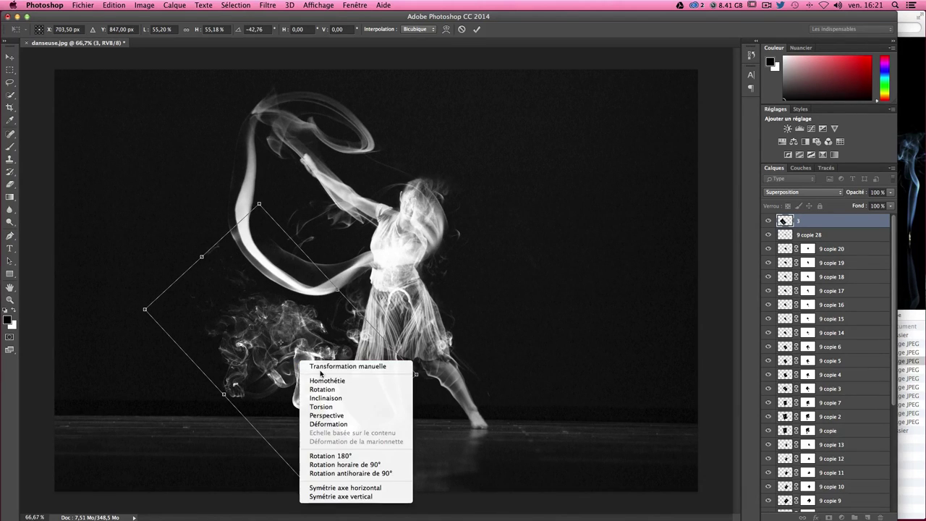
{"action": "left_click", "coordinate": [319, 423]}
{"action": "mouse_move", "coordinate": [217, 330]}
{"action": "left_mouse_down"}
{"action": "mouse_move", "coordinate": [256, 267]}
{"action": "mouse_move", "coordinate": [210, 318]}
{"action": "left_mouse_up"}
{"action": "left_click_drag", "start_coordinate": [146, 310], "coordinate": [142, 197]}
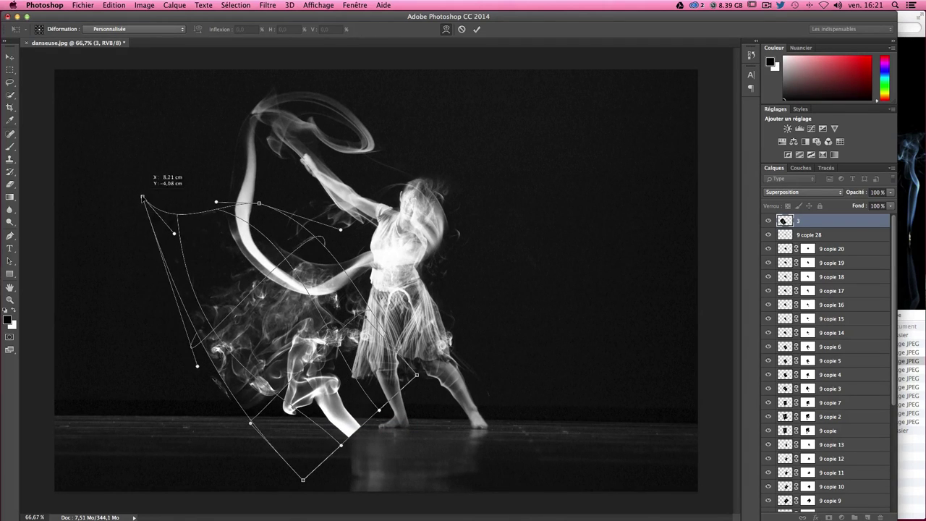
{"action": "left_click_drag", "start_coordinate": [325, 244], "coordinate": [374, 375]}
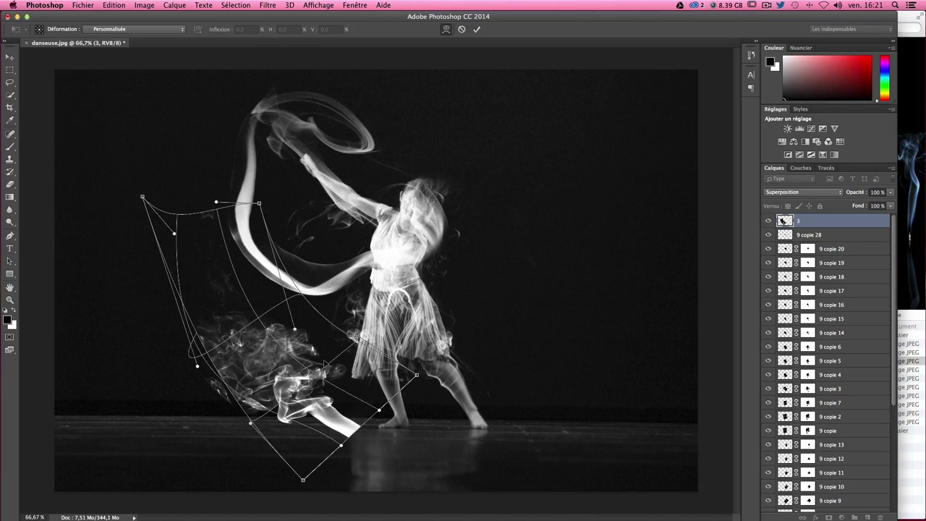
{"action": "left_click_drag", "start_coordinate": [374, 375], "coordinate": [282, 367]}
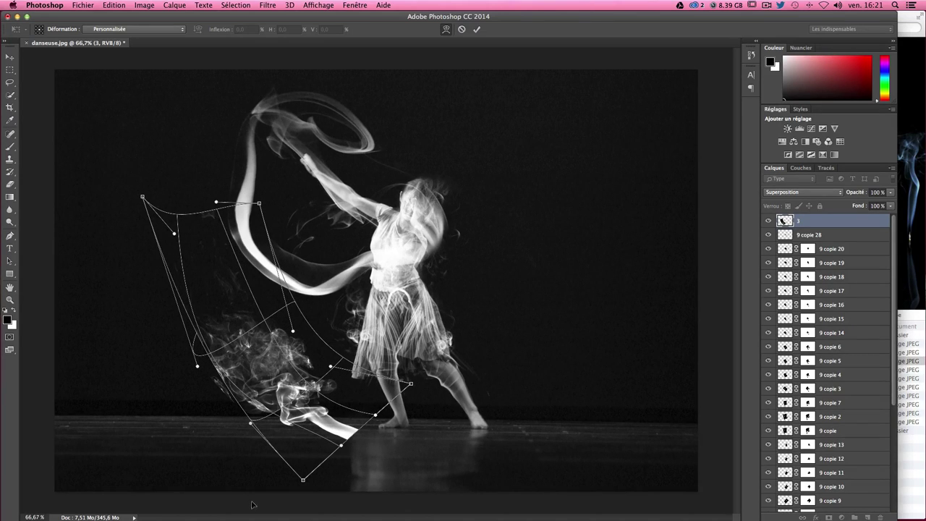
{"action": "left_click_drag", "start_coordinate": [293, 483], "coordinate": [363, 494]}
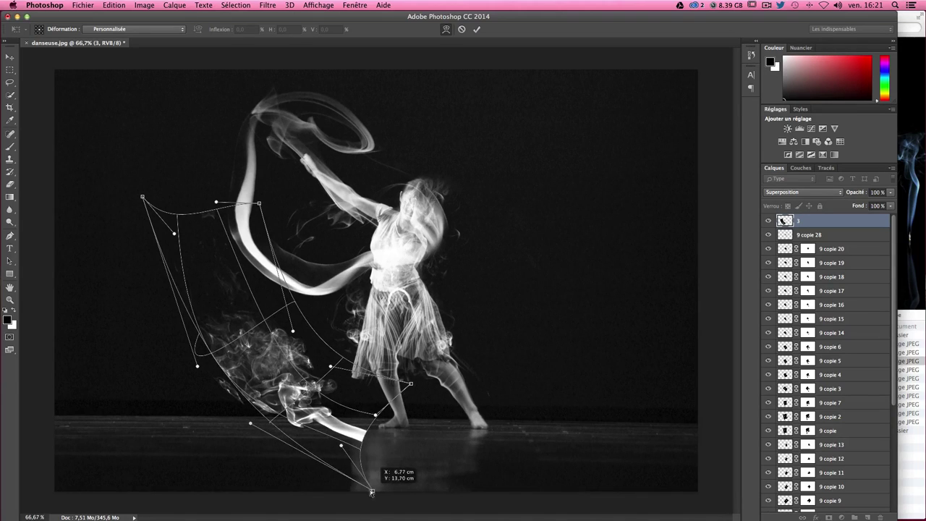
{"action": "mouse_move", "coordinate": [240, 389]}
{"action": "left_mouse_down"}
{"action": "mouse_move", "coordinate": [383, 424]}
{"action": "mouse_move", "coordinate": [416, 402]}
{"action": "left_mouse_up"}
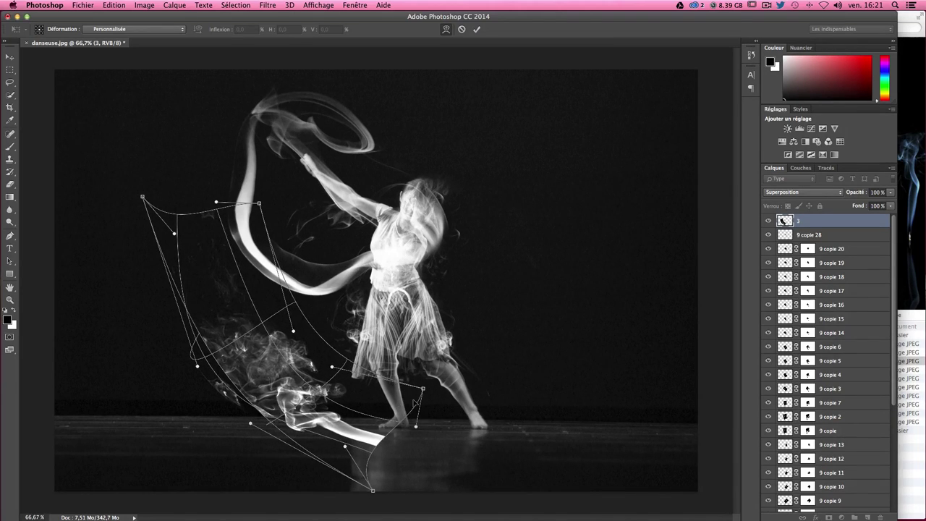
{"action": "key", "text": "Return"}
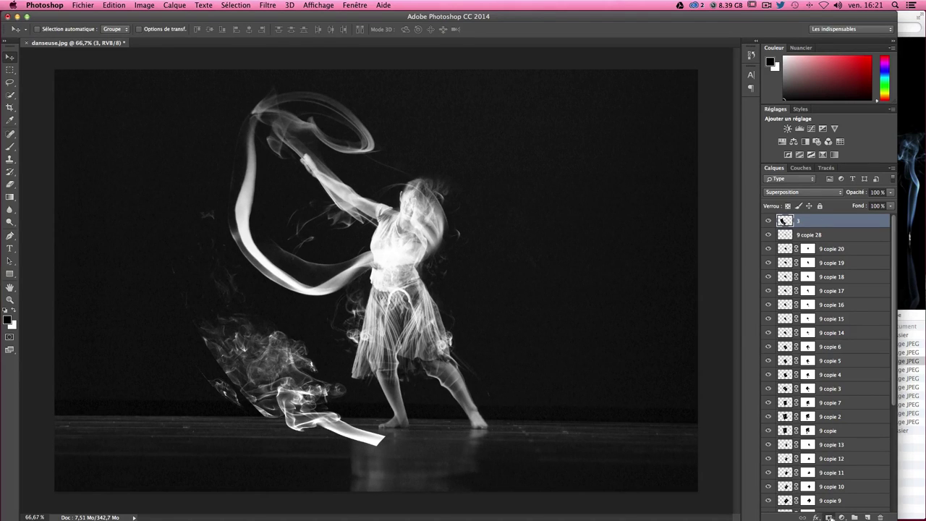
{"action": "left_click", "coordinate": [830, 517]}
Step: Paint out the floor streak on the mask with a large brush, then move the smoke toward the feet
{"action": "left_click", "coordinate": [11, 147]}
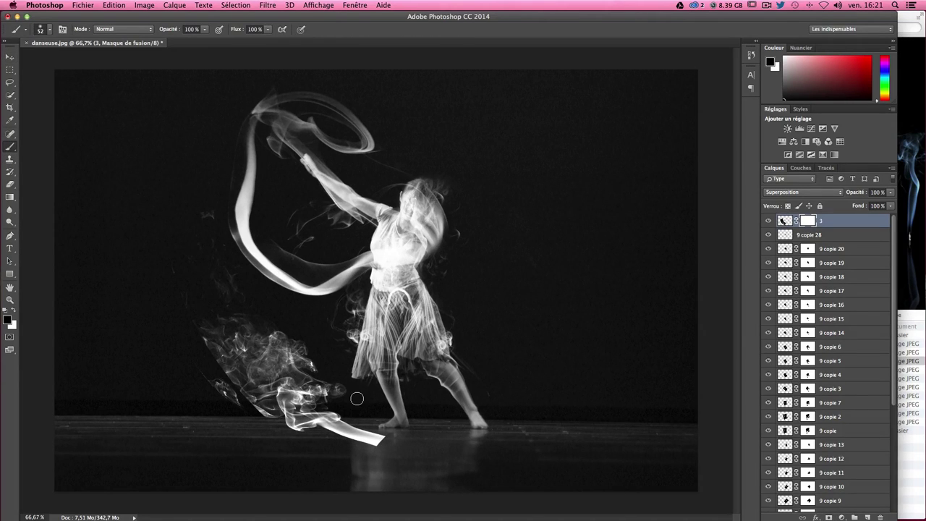
{"action": "left_click_drag", "start_coordinate": [358, 399], "coordinate": [405, 398]}
{"action": "mouse_move", "coordinate": [362, 431]}
{"action": "left_mouse_down"}
{"action": "mouse_move", "coordinate": [284, 452]}
{"action": "mouse_move", "coordinate": [237, 426]}
{"action": "mouse_move", "coordinate": [145, 320]}
{"action": "mouse_move", "coordinate": [190, 372]}
{"action": "mouse_move", "coordinate": [140, 347]}
{"action": "mouse_move", "coordinate": [294, 451]}
{"action": "left_mouse_up"}
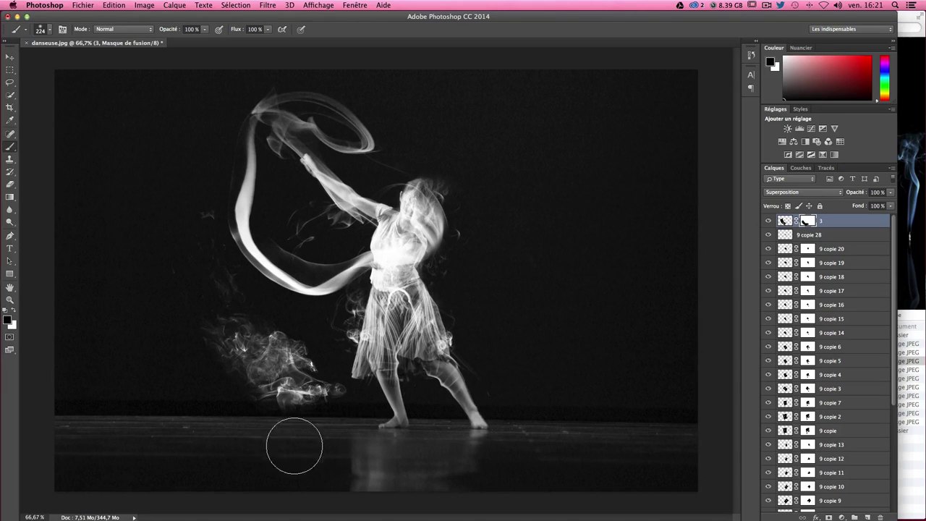
{"action": "left_click", "coordinate": [10, 57]}
{"action": "left_click_drag", "start_coordinate": [254, 344], "coordinate": [304, 373]}
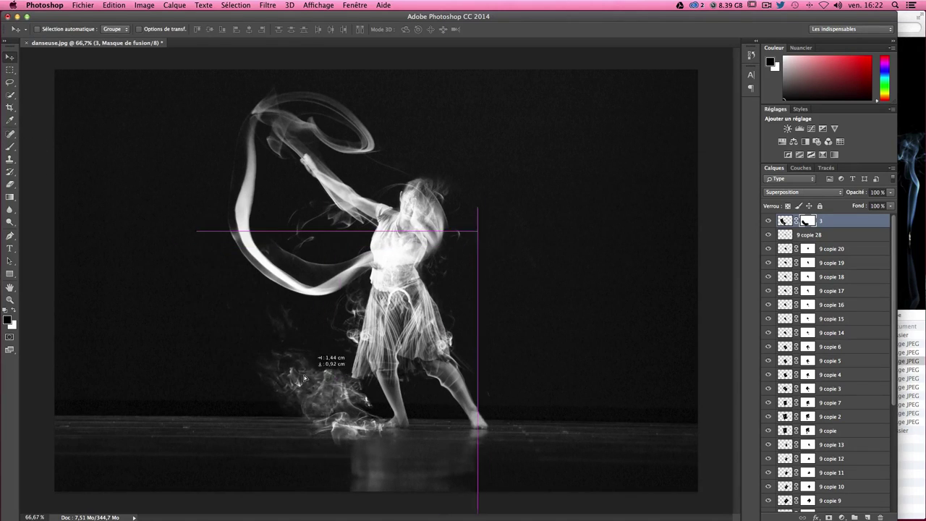
{"action": "left_click_drag", "start_coordinate": [427, 480], "coordinate": [427, 465]}
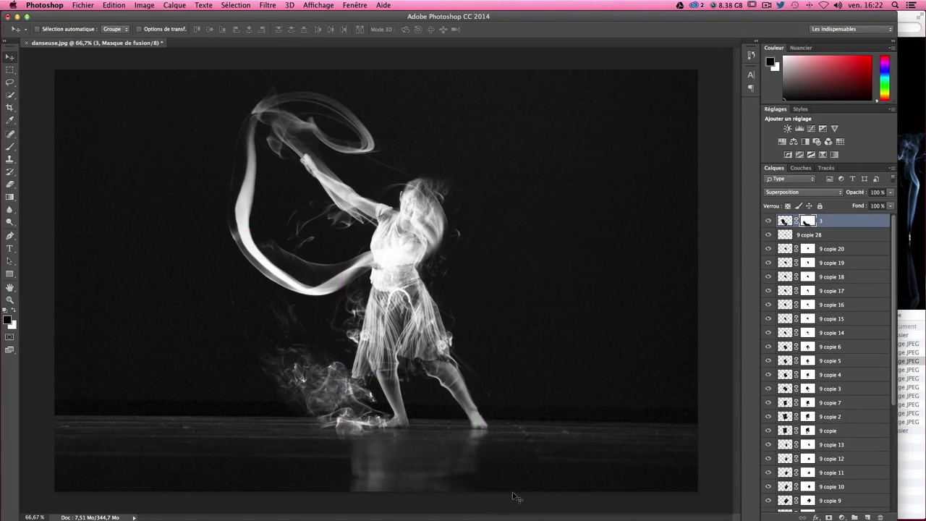
Step: Flip the smoke horizontally to trail from the right foot and set opacity to 52%
{"action": "key", "text": "ctrl+t"}
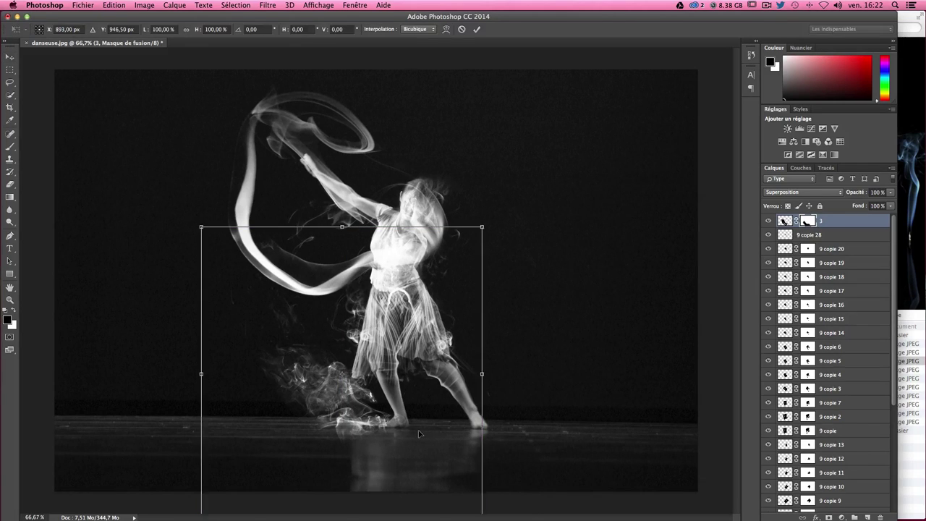
{"action": "right_click", "coordinate": [419, 435]}
{"action": "left_click", "coordinate": [449, 499]}
{"action": "mouse_move", "coordinate": [379, 438]}
{"action": "left_mouse_down"}
{"action": "mouse_move", "coordinate": [533, 414]}
{"action": "mouse_move", "coordinate": [598, 424]}
{"action": "left_mouse_up"}
{"action": "key", "text": "Return"}
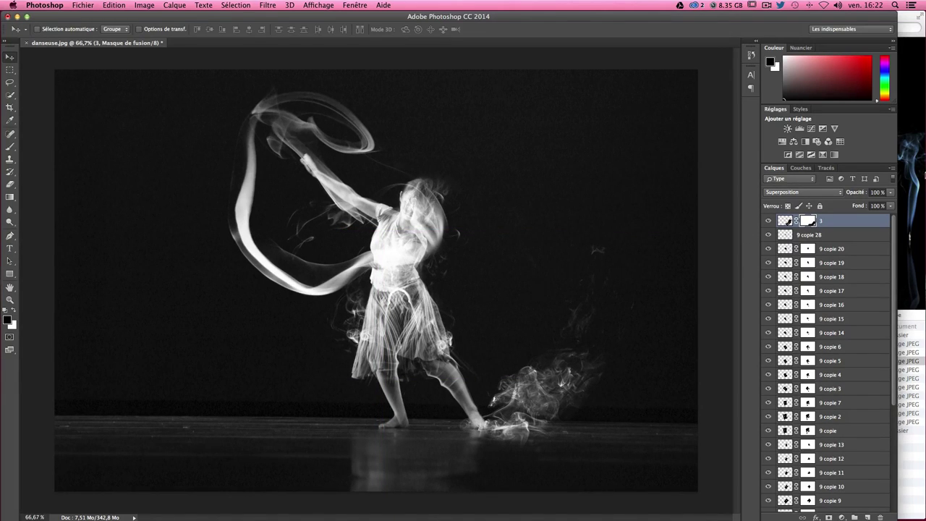
{"action": "left_click", "coordinate": [891, 193]}
{"action": "left_click_drag", "start_coordinate": [885, 204], "coordinate": [870, 206]}
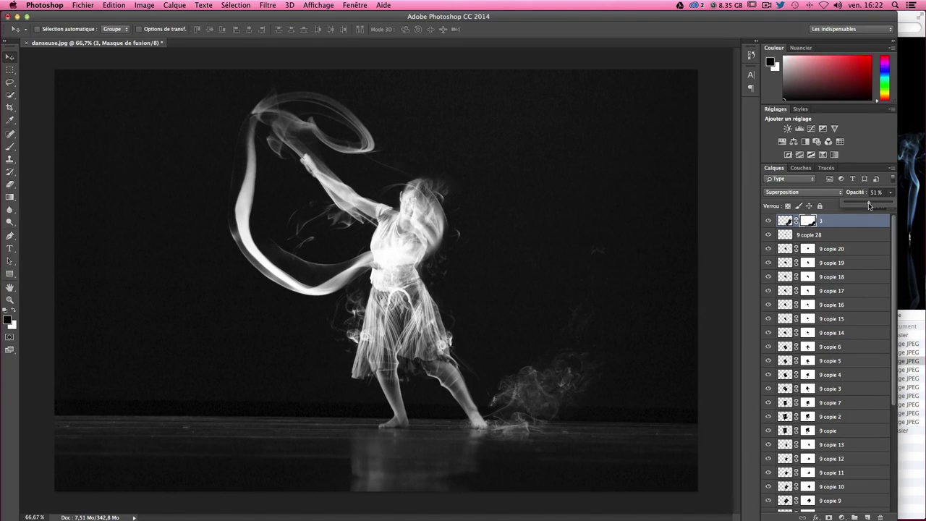
{"action": "left_click", "coordinate": [565, 262]}
Step: Select 4.jpg in Finder and drag it onto the dancer canvas
{"action": "left_click", "coordinate": [924, 230]}
{"action": "key", "text": "Down"}
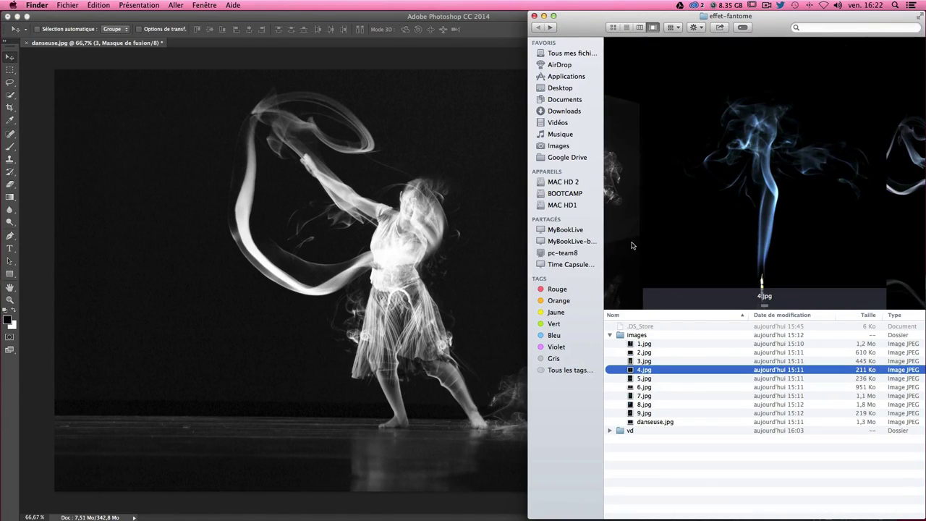
{"action": "left_click_drag", "start_coordinate": [780, 234], "coordinate": [360, 244]}
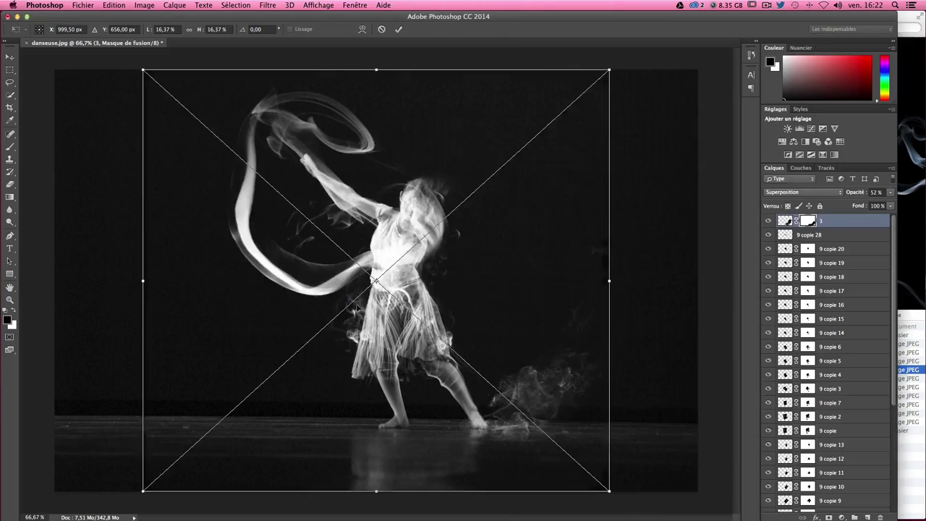
Step: Rasterize layer 4, desaturate it, and set its blend mode to Superposition
{"action": "key", "text": "Return"}
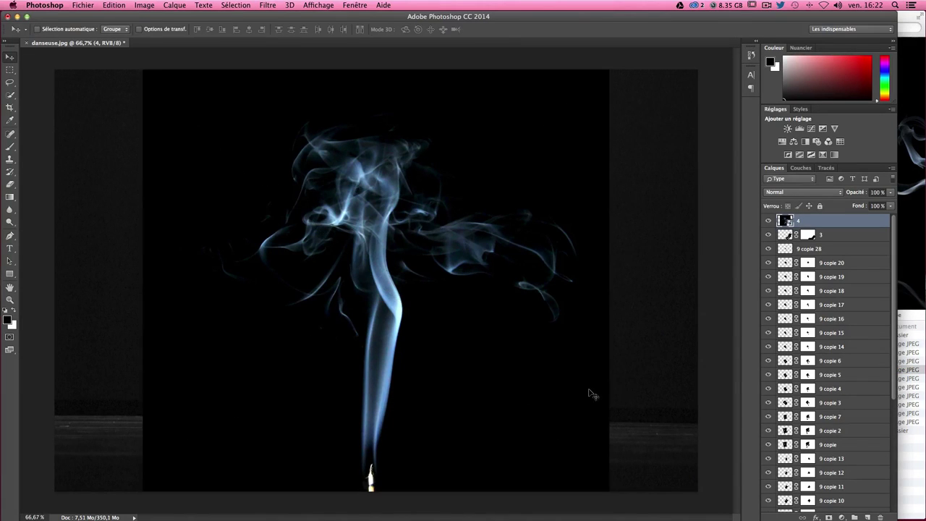
{"action": "right_click", "coordinate": [816, 222]}
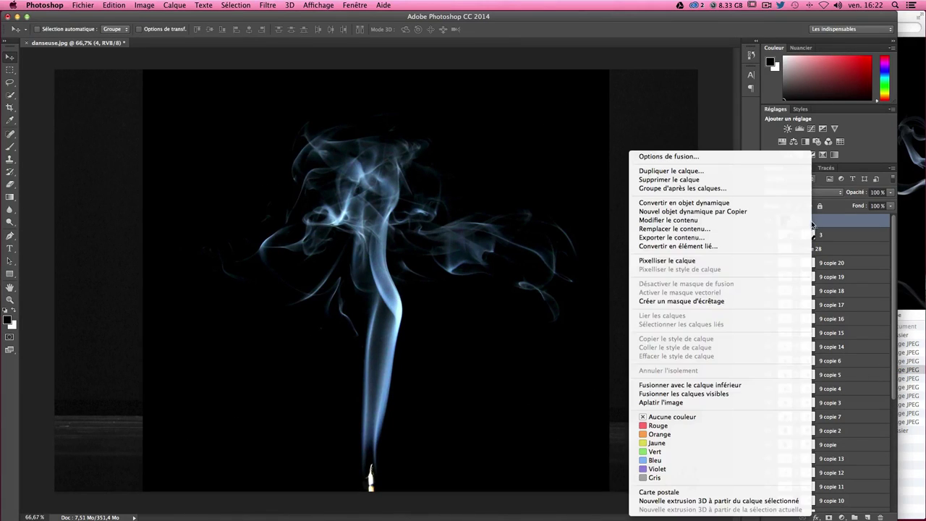
{"action": "left_click", "coordinate": [749, 261]}
{"action": "key", "text": "ctrl+shift+u"}
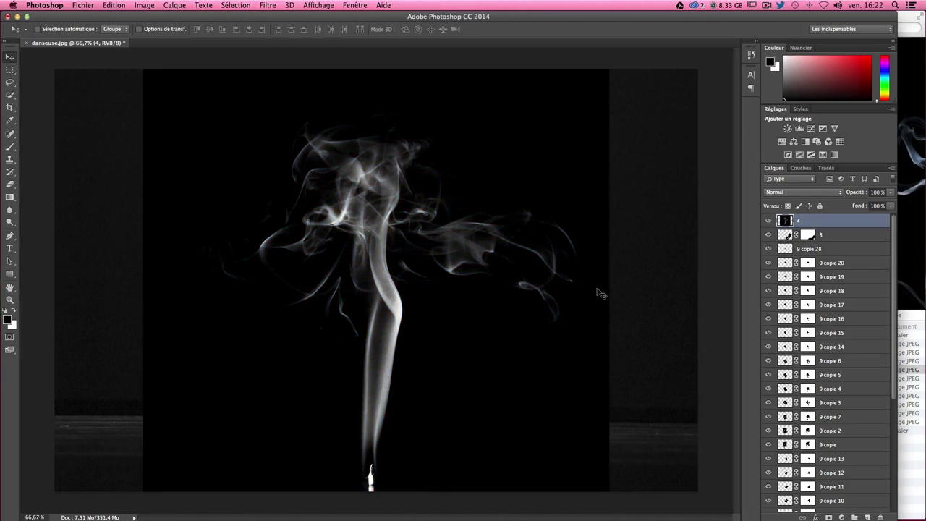
{"action": "left_click", "coordinate": [792, 193]}
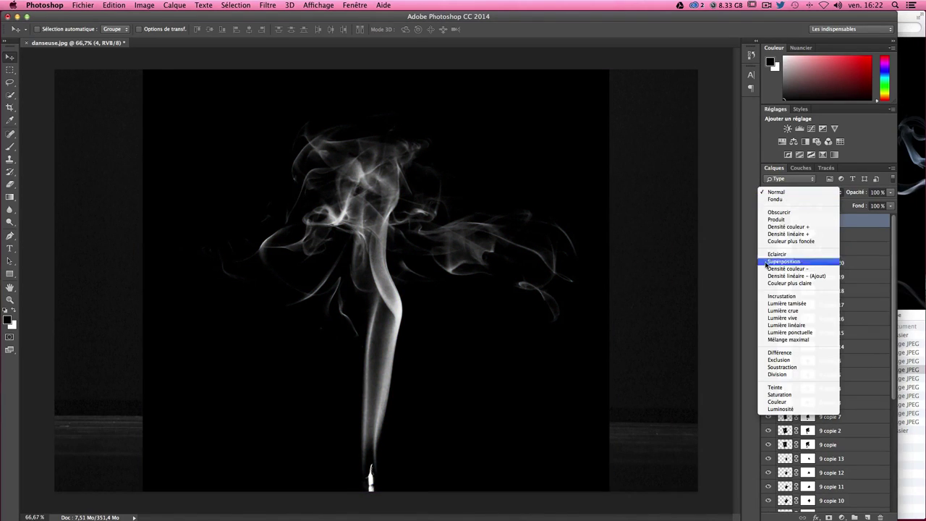
{"action": "left_click", "coordinate": [782, 262]}
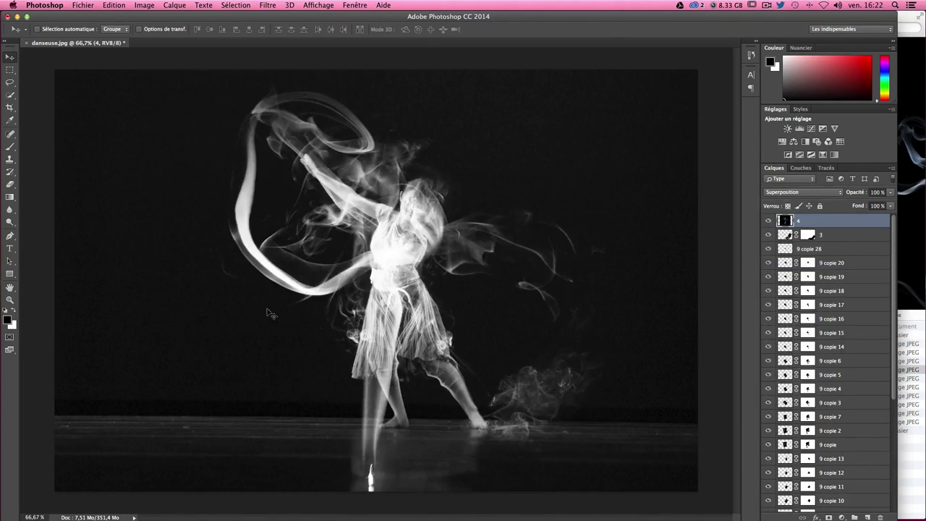
{"action": "key", "text": "ctrl+t"}
Step: Move the layer 4 smoke and rotate it to sweep across the dancer
{"action": "mouse_move", "coordinate": [331, 315]}
{"action": "left_mouse_down"}
{"action": "mouse_move", "coordinate": [305, 74]}
{"action": "mouse_move", "coordinate": [272, 72]}
{"action": "left_mouse_up"}
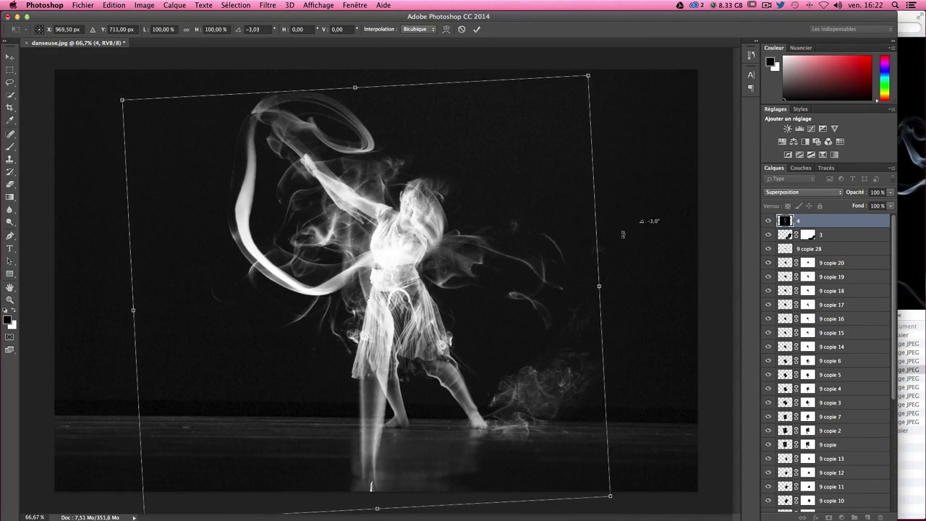
{"action": "mouse_move", "coordinate": [670, 232]}
{"action": "left_mouse_down"}
{"action": "mouse_move", "coordinate": [409, 186]}
{"action": "mouse_move", "coordinate": [535, 294]}
{"action": "left_mouse_up"}
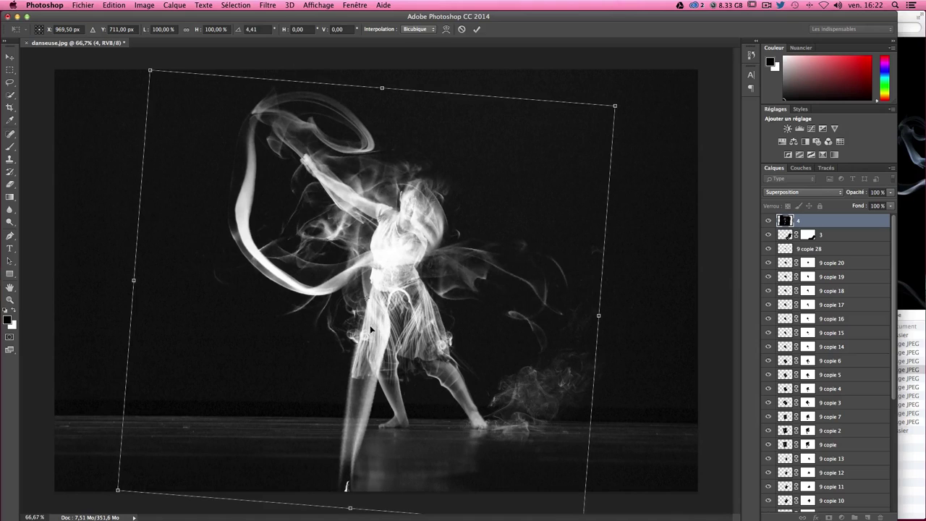
{"action": "right_click", "coordinate": [430, 394]}
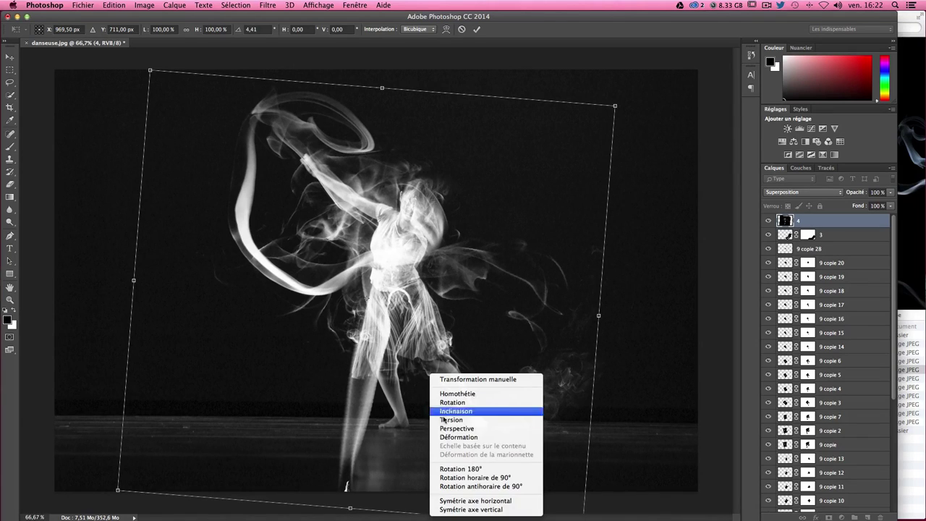
{"action": "left_click", "coordinate": [471, 439]}
{"action": "key", "text": "Return"}
Step: Flip the smoke horizontally, shrink it, and rotate it about 14° counterclockwise over the dancer's body
{"action": "key", "text": "ctrl+t"}
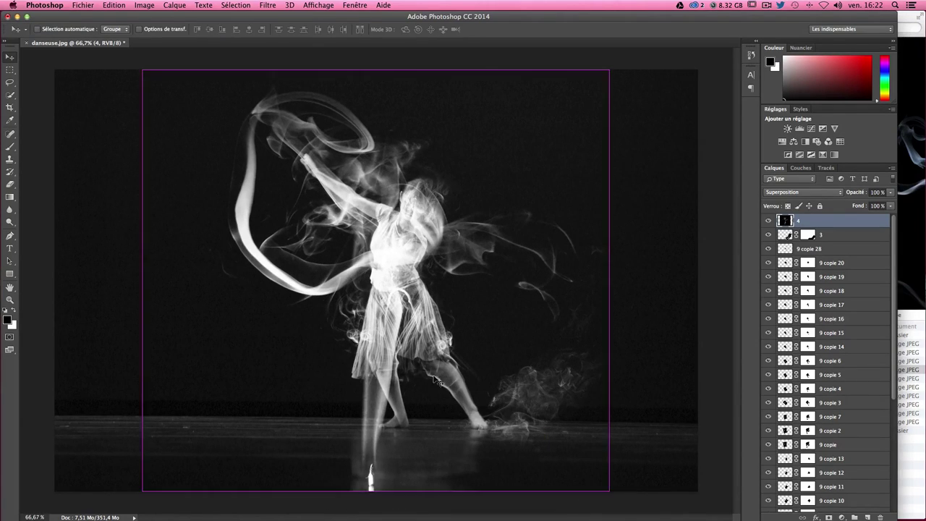
{"action": "right_click", "coordinate": [480, 447]}
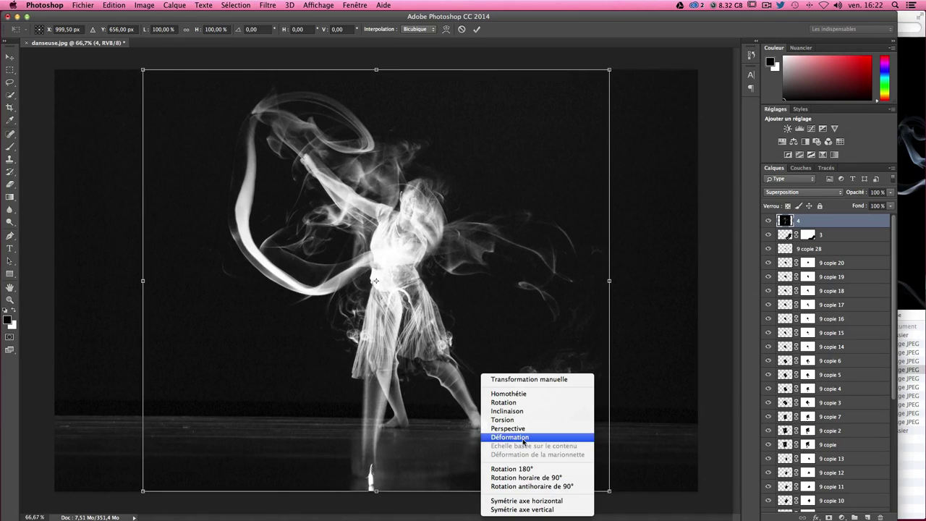
{"action": "left_click", "coordinate": [515, 501]}
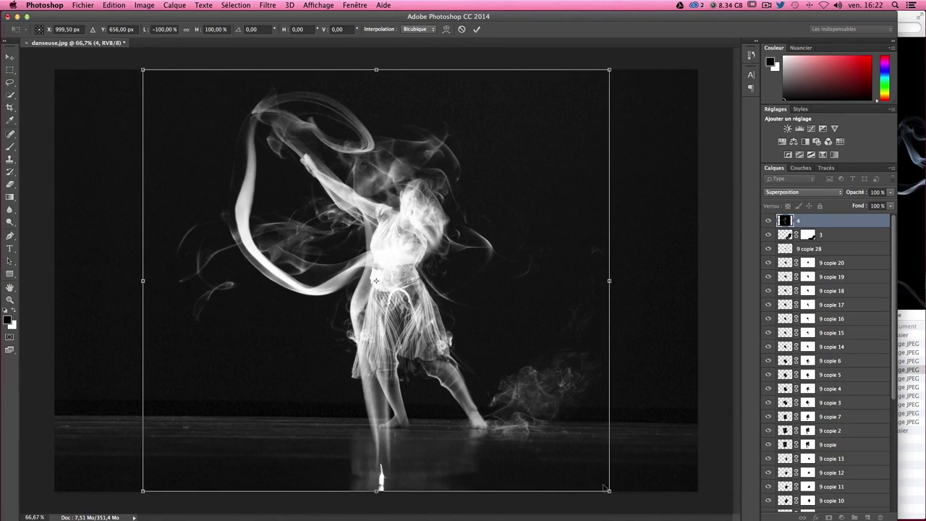
{"action": "left_click_drag", "start_coordinate": [604, 490], "coordinate": [554, 388]}
{"action": "left_click_drag", "start_coordinate": [368, 356], "coordinate": [428, 353]}
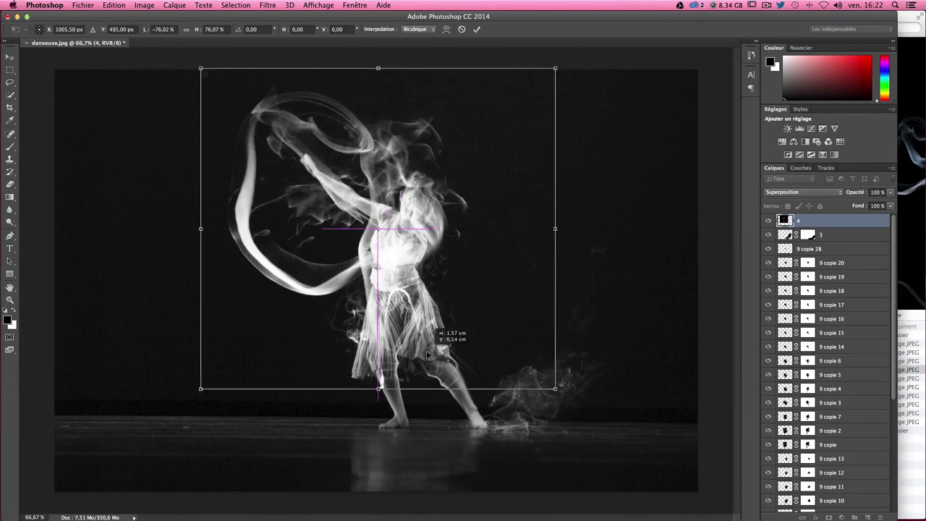
{"action": "left_click_drag", "start_coordinate": [185, 57], "coordinate": [130, 112]}
{"action": "left_click_drag", "start_coordinate": [304, 289], "coordinate": [316, 370]}
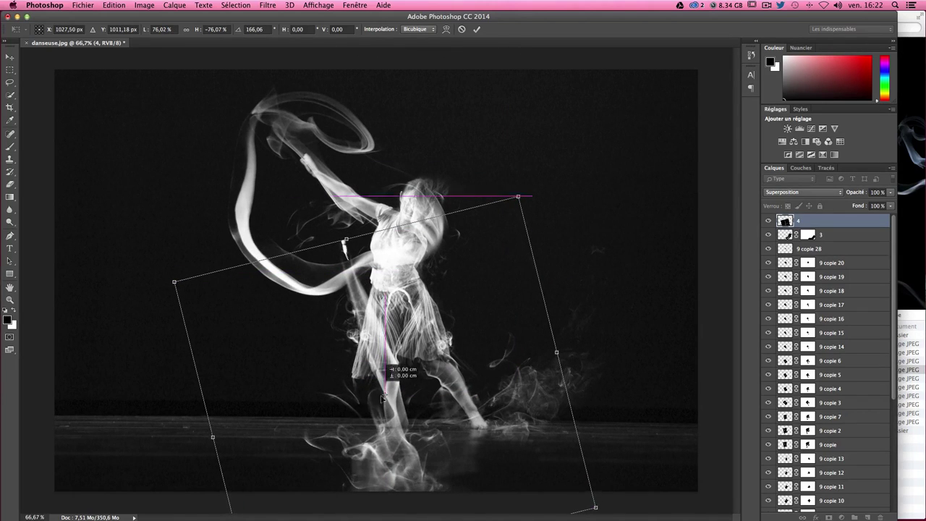
Step: Raise the smoke, shrink it to about 60%, and reposition it down and right
{"action": "left_click_drag", "start_coordinate": [383, 397], "coordinate": [374, 311]}
{"action": "left_click_drag", "start_coordinate": [508, 112], "coordinate": [453, 196]}
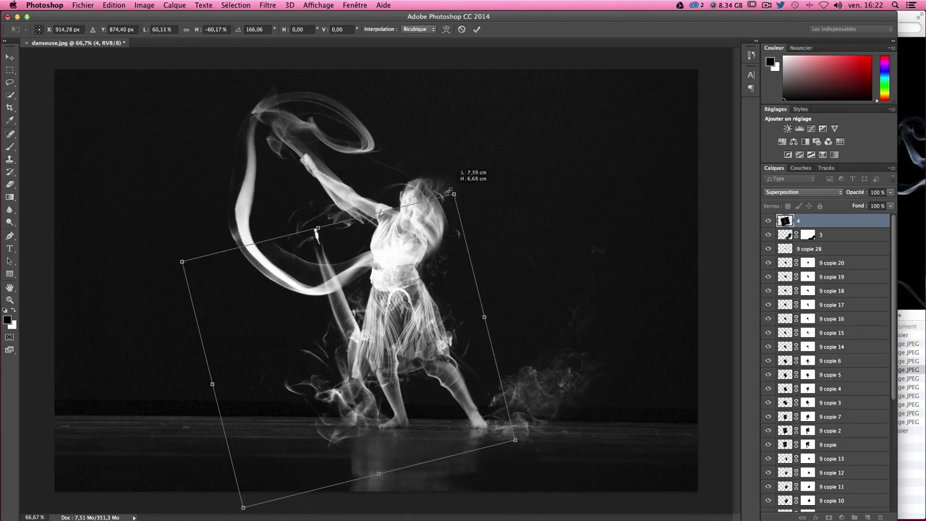
{"action": "mouse_move", "coordinate": [383, 256]}
{"action": "left_mouse_down"}
{"action": "mouse_move", "coordinate": [444, 297]}
{"action": "mouse_move", "coordinate": [444, 345]}
{"action": "mouse_move", "coordinate": [439, 331]}
{"action": "left_mouse_up"}
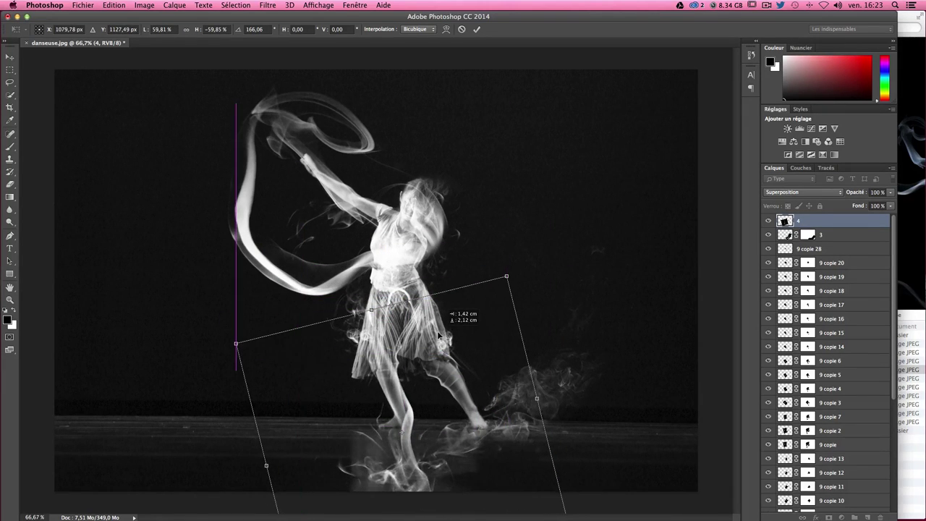
{"action": "right_click", "coordinate": [448, 413]}
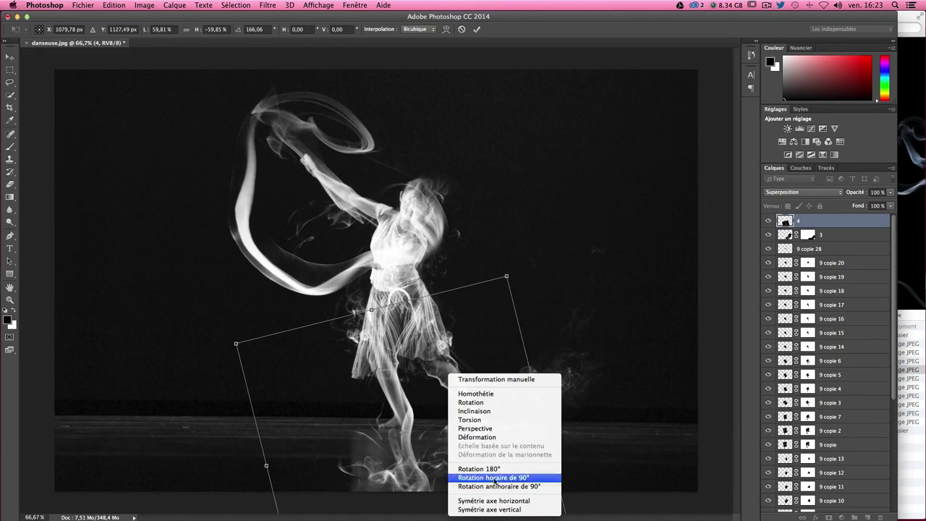
{"action": "key", "text": "Escape"}
Step: Warp the smoke down over the legs and reflection, curving its left edge inward
{"action": "right_click", "coordinate": [403, 395]}
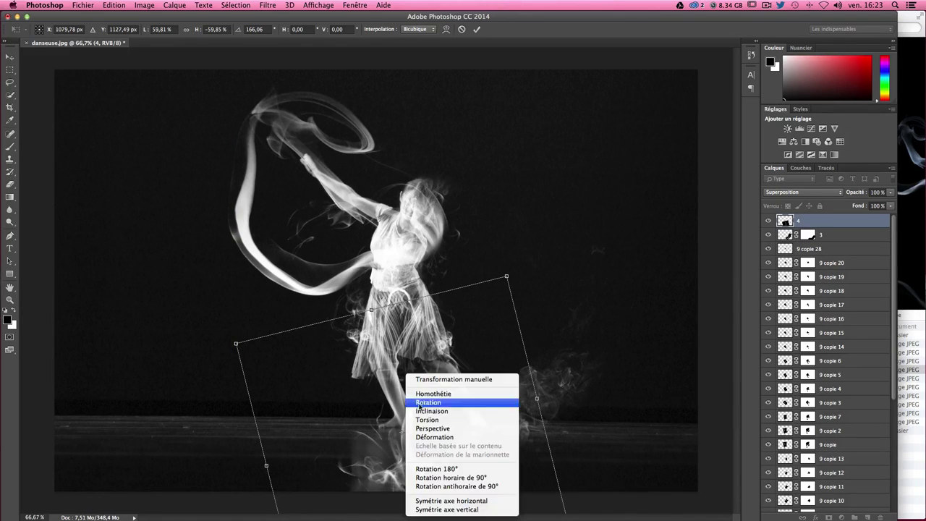
{"action": "left_click", "coordinate": [432, 439]}
{"action": "mouse_move", "coordinate": [403, 395]}
{"action": "left_mouse_down"}
{"action": "mouse_move", "coordinate": [399, 427]}
{"action": "mouse_move", "coordinate": [409, 440]}
{"action": "left_mouse_up"}
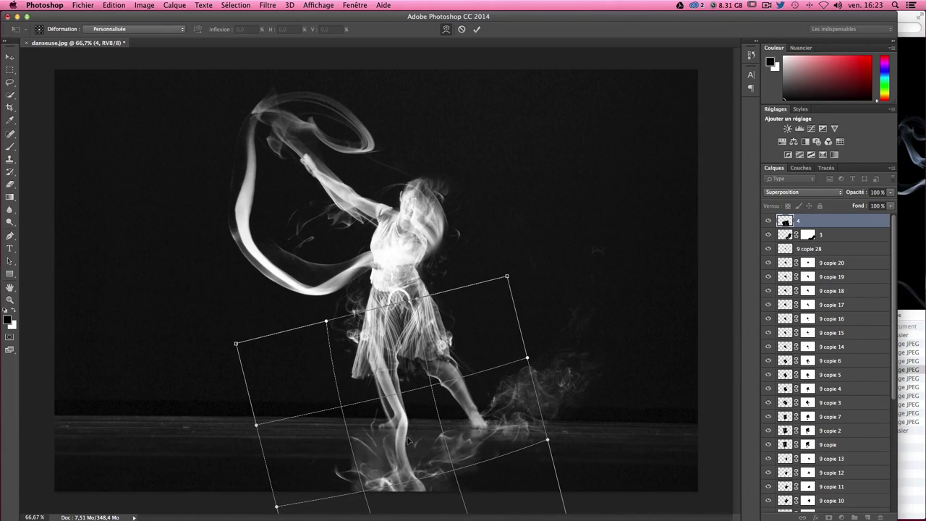
{"action": "left_click_drag", "start_coordinate": [372, 404], "coordinate": [417, 414]}
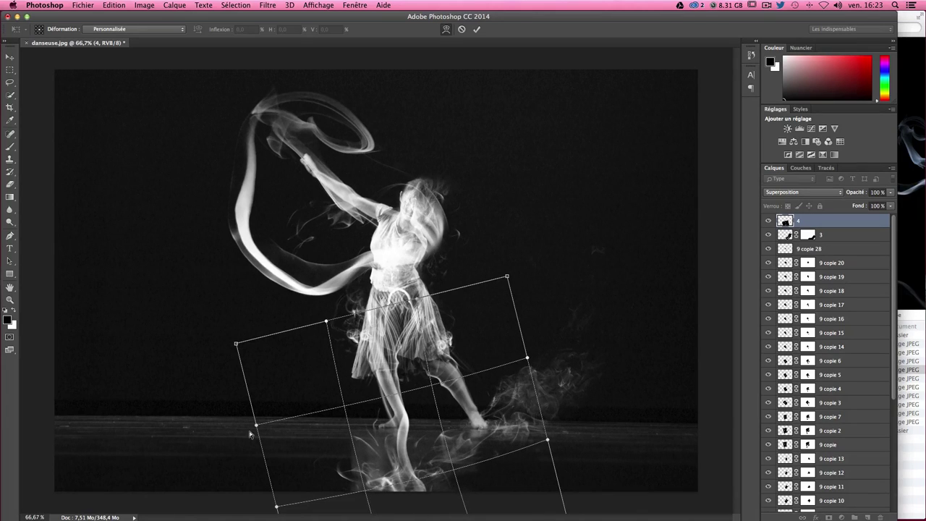
{"action": "left_click_drag", "start_coordinate": [250, 435], "coordinate": [294, 425]}
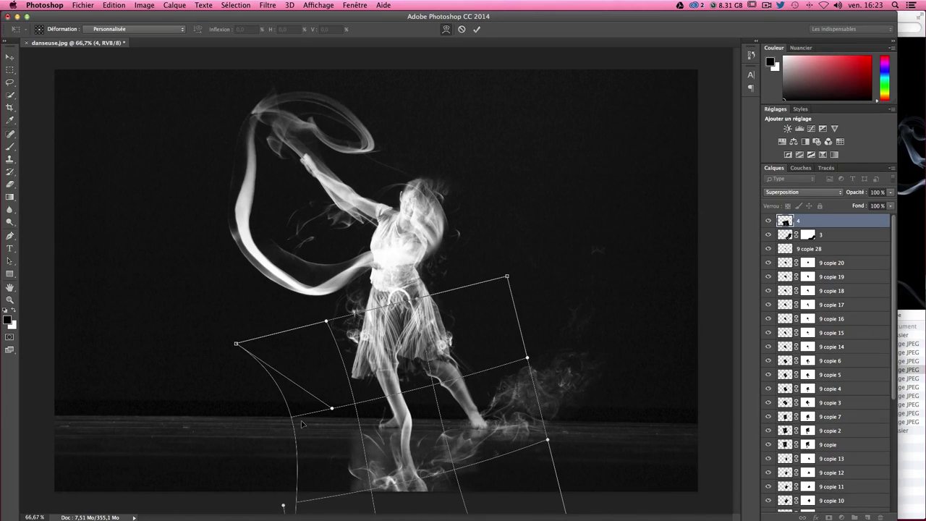
{"action": "key", "text": "Return"}
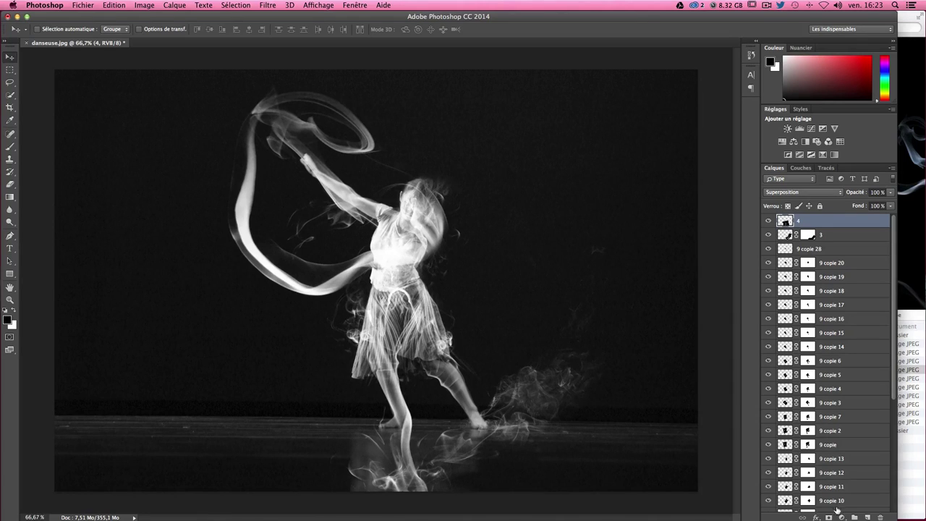
Step: Add a layer mask to layer 4 and paint out the bright floor reflection below the feet
{"action": "left_click", "coordinate": [829, 517]}
{"action": "left_click", "coordinate": [11, 147]}
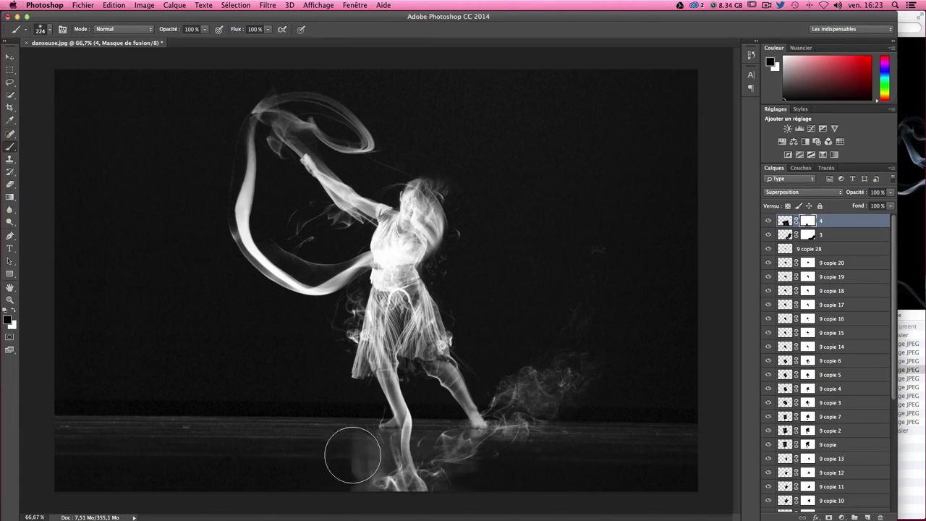
{"action": "mouse_move", "coordinate": [446, 486]}
{"action": "left_mouse_down"}
{"action": "mouse_move", "coordinate": [273, 480]}
{"action": "mouse_move", "coordinate": [320, 476]}
{"action": "mouse_move", "coordinate": [393, 510]}
{"action": "mouse_move", "coordinate": [380, 468]}
{"action": "left_mouse_up"}
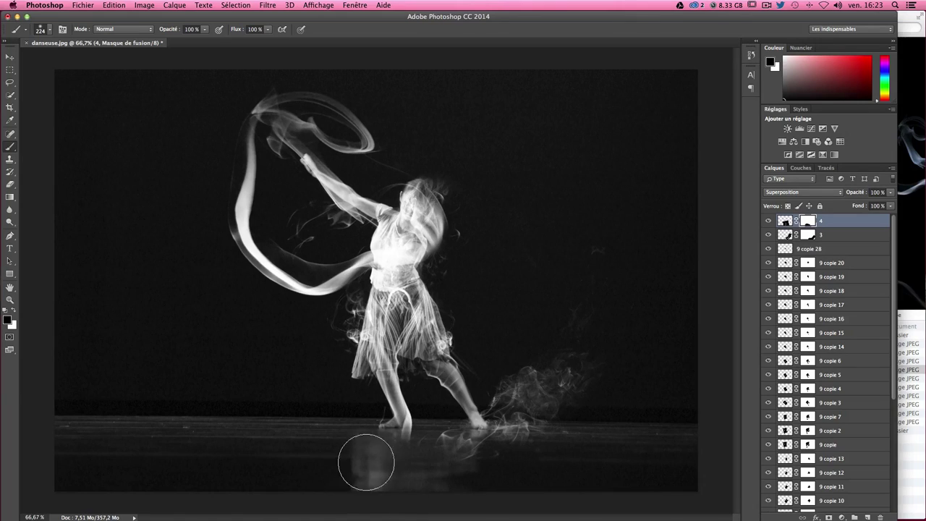
{"action": "mouse_move", "coordinate": [351, 451]}
{"action": "left_mouse_down"}
{"action": "mouse_move", "coordinate": [413, 461]}
{"action": "mouse_move", "coordinate": [407, 427]}
{"action": "left_mouse_up"}
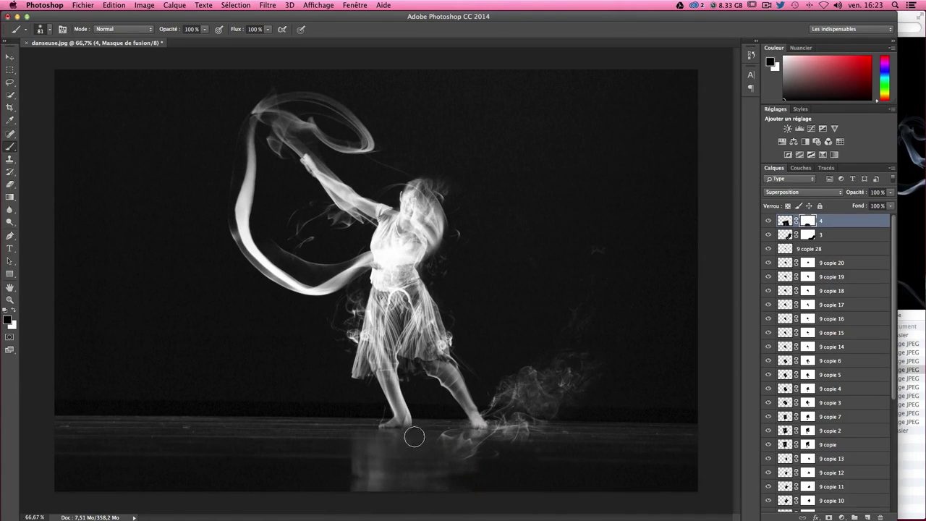
Step: Toggle layer 4's visibility to check the masked result, then list layers under the canvas with the Move tool
{"action": "double_click", "coordinate": [768, 220]}
{"action": "left_click", "coordinate": [768, 221]}
{"action": "left_click", "coordinate": [768, 221]}
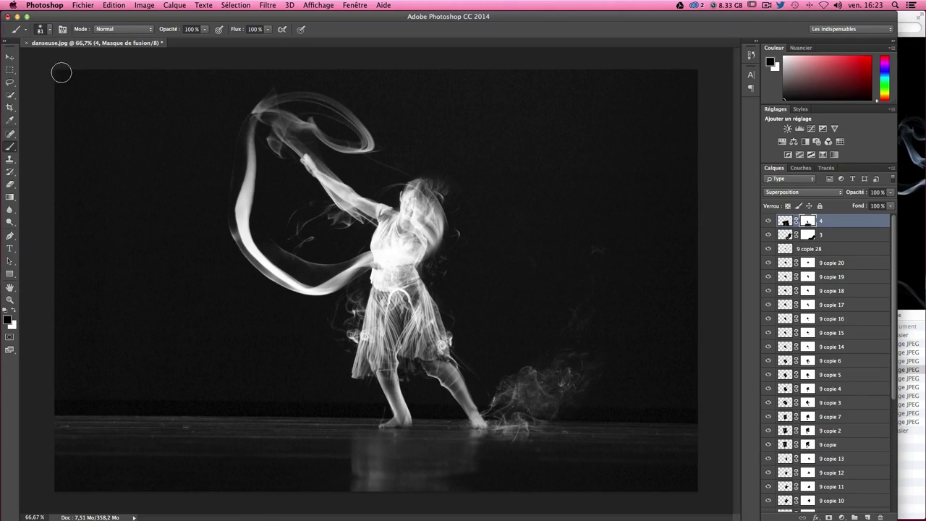
{"action": "left_click", "coordinate": [11, 58]}
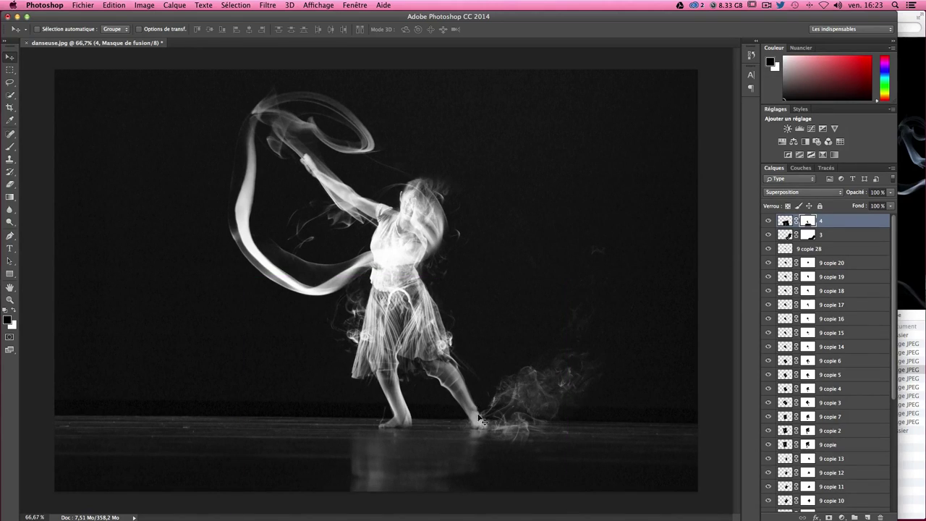
{"action": "right_click", "coordinate": [542, 403]}
Step: Duplicate the layer 3 smoke onto the dancer's left and mirror it horizontally
{"action": "left_click", "coordinate": [781, 235]}
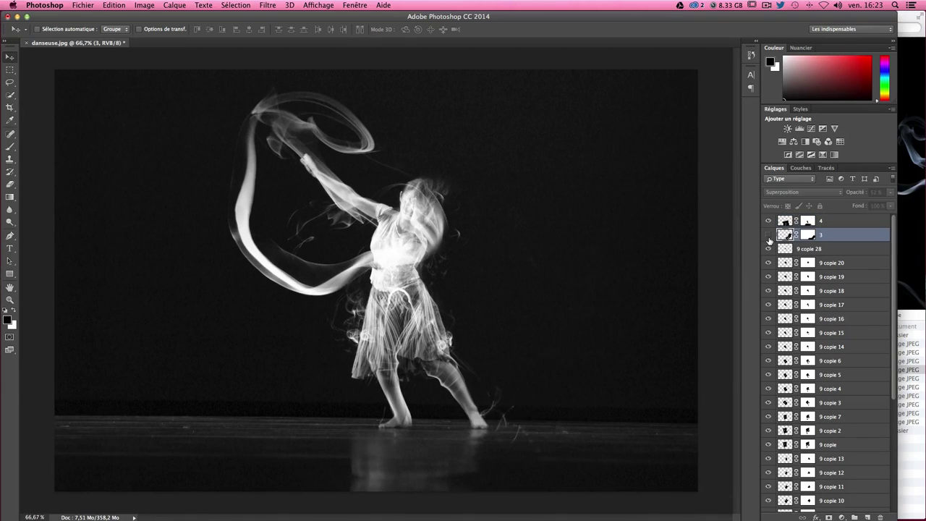
{"action": "left_click_drag", "start_coordinate": [622, 304], "coordinate": [404, 305]}
{"action": "key", "text": "ctrl+j"}
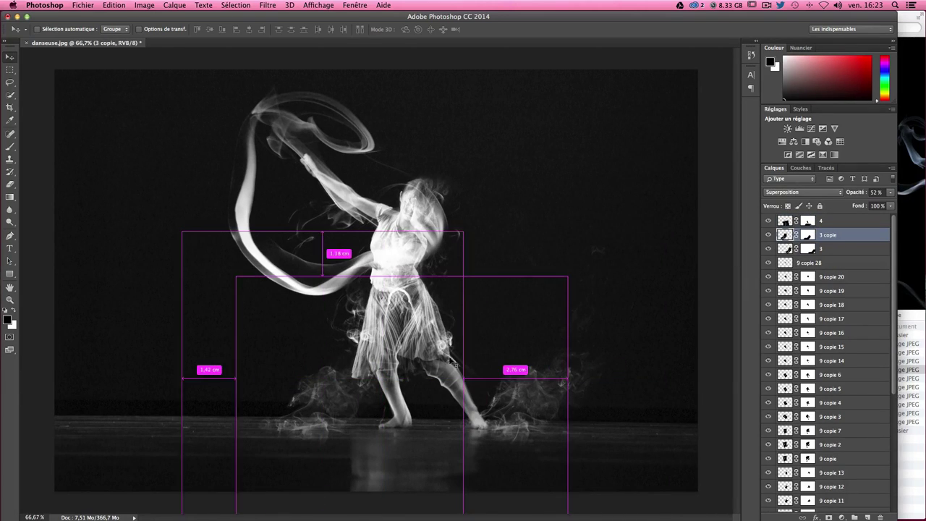
{"action": "key", "text": "ctrl+t"}
{"action": "right_click", "coordinate": [367, 332]}
{"action": "left_click", "coordinate": [431, 460]}
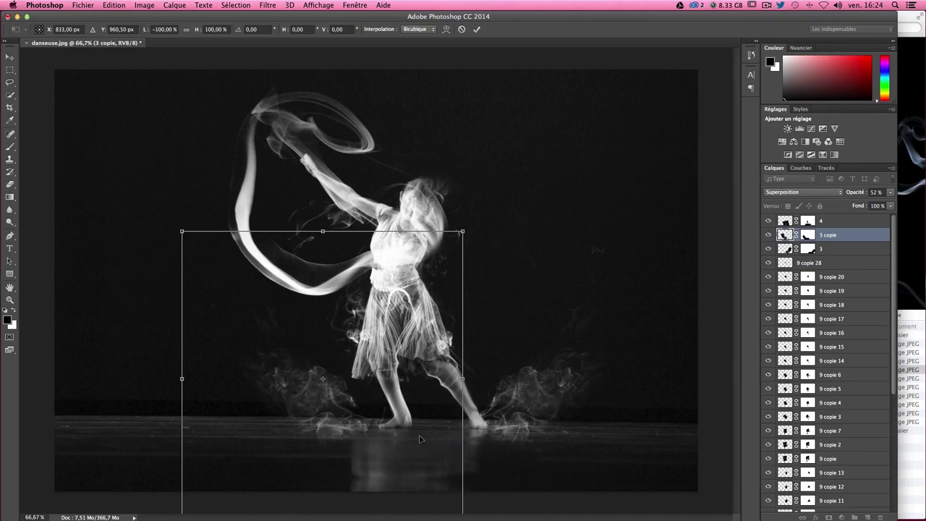
{"action": "left_click_drag", "start_coordinate": [376, 443], "coordinate": [395, 447]}
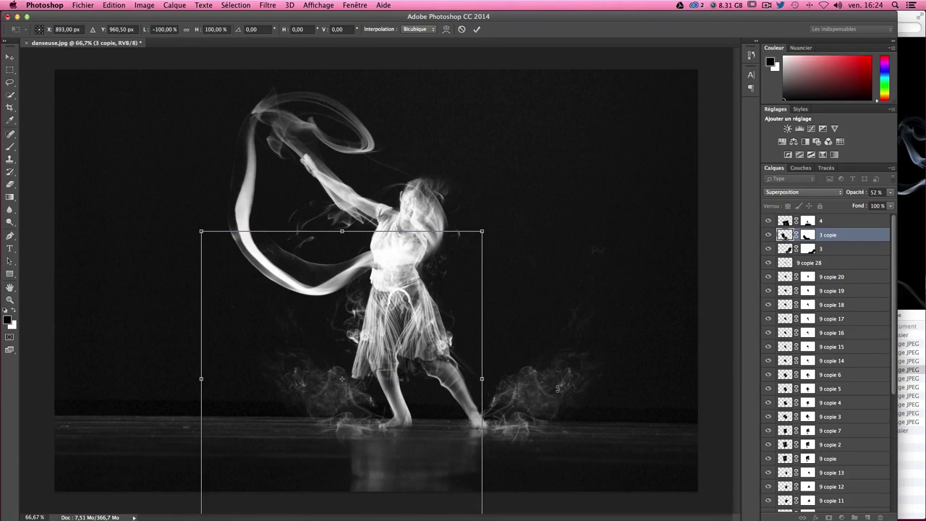
Step: Warp the '3 copie' smoke up toward the ribbon and in along the right leg
{"action": "right_click", "coordinate": [349, 332]}
{"action": "left_click", "coordinate": [376, 406]}
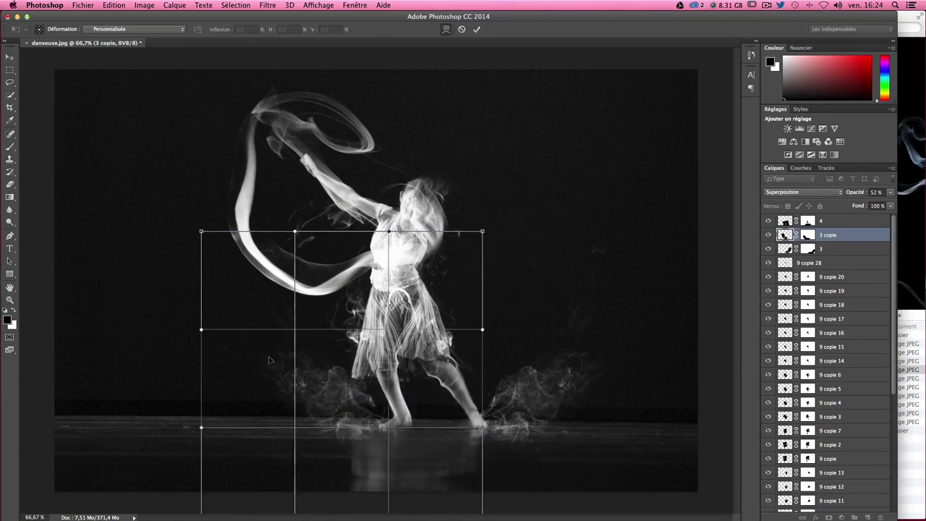
{"action": "mouse_move", "coordinate": [270, 361]}
{"action": "left_mouse_down"}
{"action": "mouse_move", "coordinate": [254, 345]}
{"action": "mouse_move", "coordinate": [277, 166]}
{"action": "left_mouse_up"}
{"action": "left_click_drag", "start_coordinate": [296, 362], "coordinate": [300, 359]}
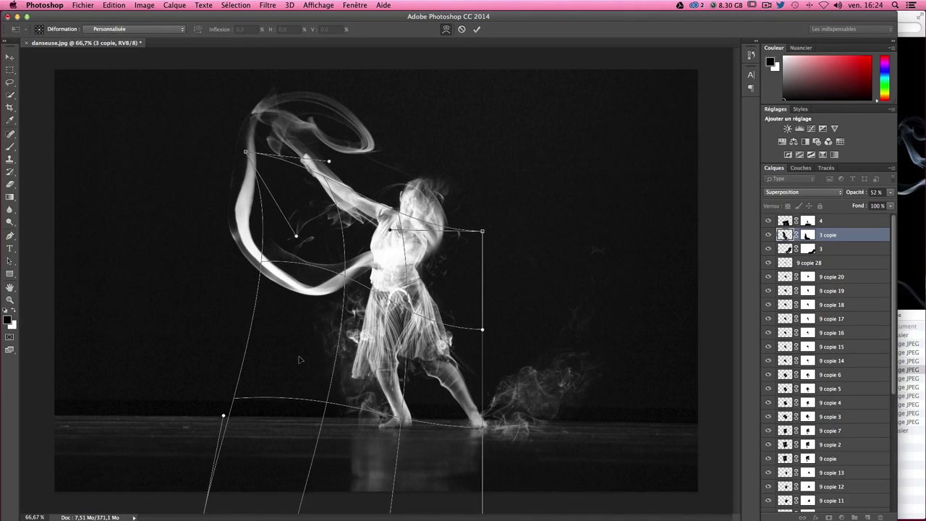
{"action": "left_click_drag", "start_coordinate": [466, 343], "coordinate": [448, 370]}
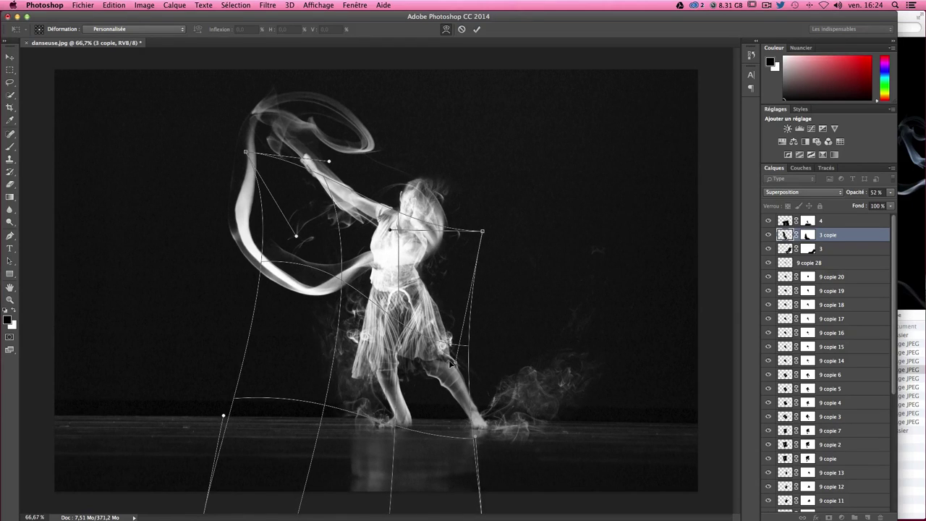
{"action": "key", "text": "Return"}
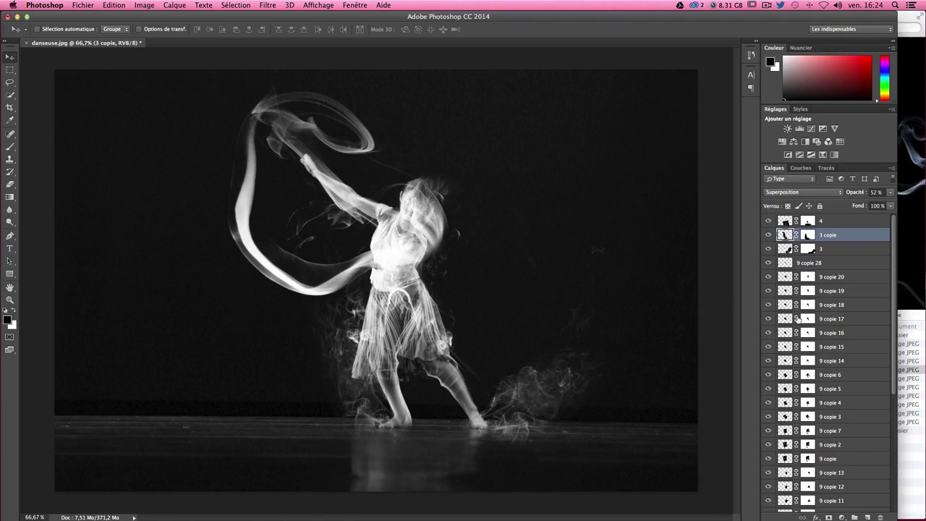
Step: Add a Noir et blanc adjustment layer above layer 4 with Teinte enabled
{"action": "left_click", "coordinate": [840, 225]}
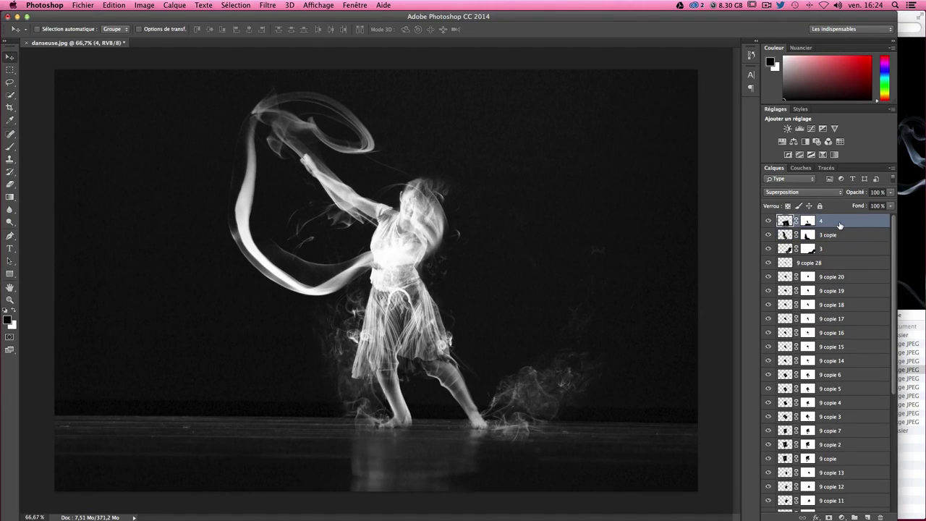
{"action": "left_click", "coordinate": [843, 517]}
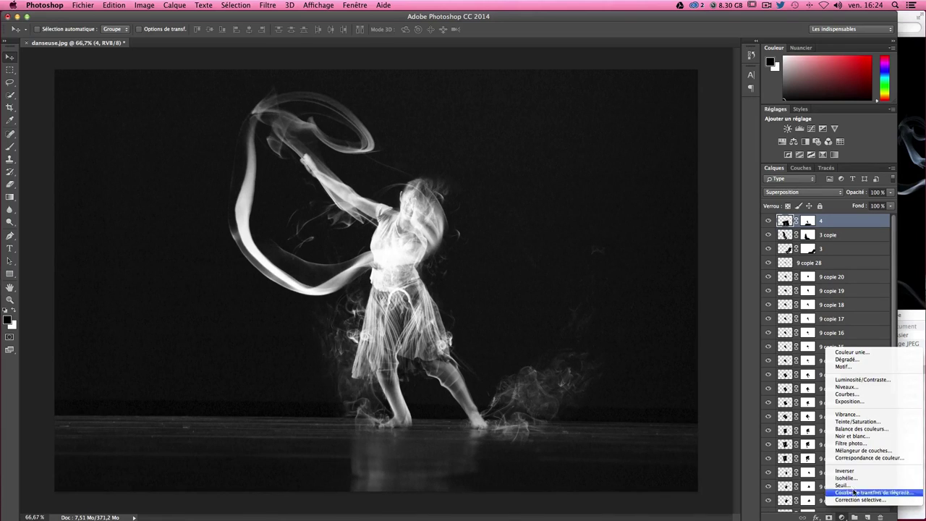
{"action": "left_click", "coordinate": [850, 436]}
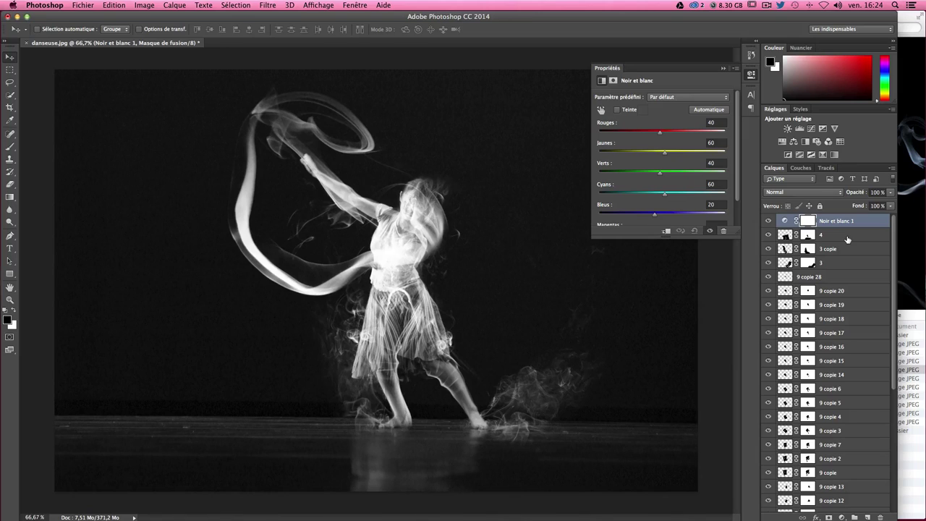
{"action": "left_click", "coordinate": [617, 110]}
Step: Choose a pale light-blue tint colour in the Color Picker and confirm it
{"action": "left_click", "coordinate": [643, 112]}
{"action": "left_click_drag", "start_coordinate": [532, 113], "coordinate": [768, 248]}
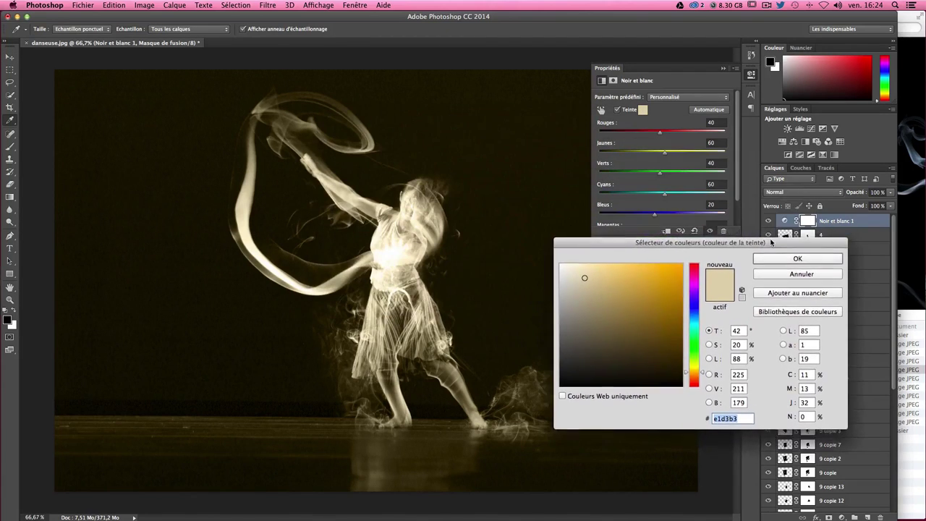
{"action": "left_click", "coordinate": [693, 330]}
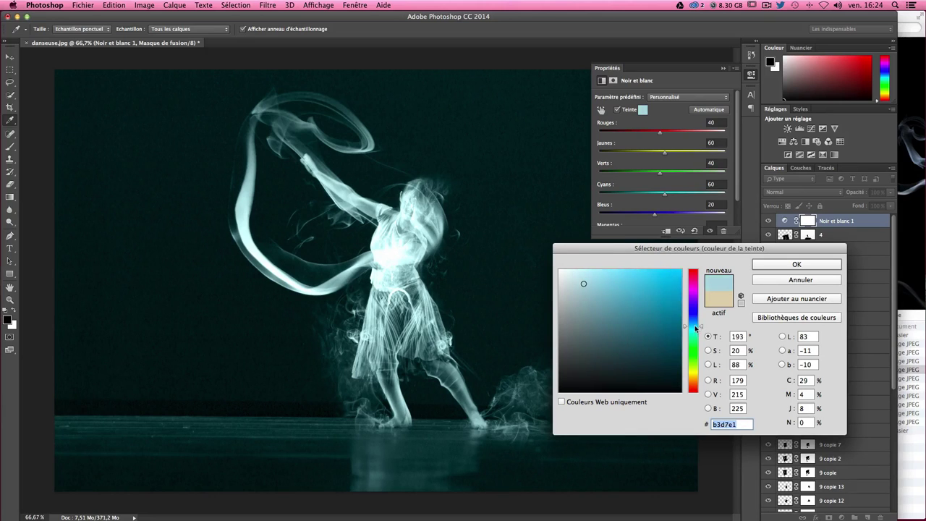
{"action": "left_click_drag", "start_coordinate": [698, 336], "coordinate": [697, 323]}
{"action": "left_click_drag", "start_coordinate": [586, 283], "coordinate": [598, 295]}
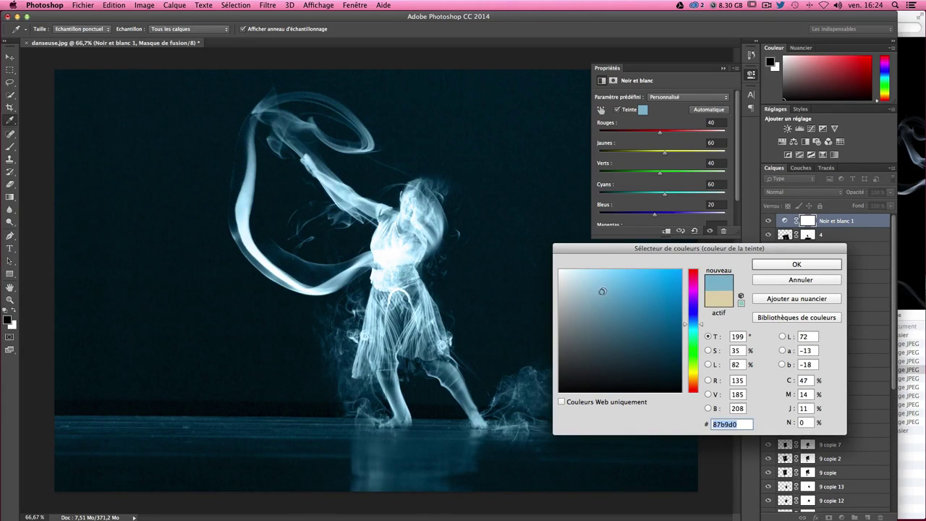
{"action": "mouse_move", "coordinate": [599, 294]}
{"action": "left_mouse_down"}
{"action": "mouse_move", "coordinate": [573, 281]}
{"action": "mouse_move", "coordinate": [586, 283]}
{"action": "left_mouse_up"}
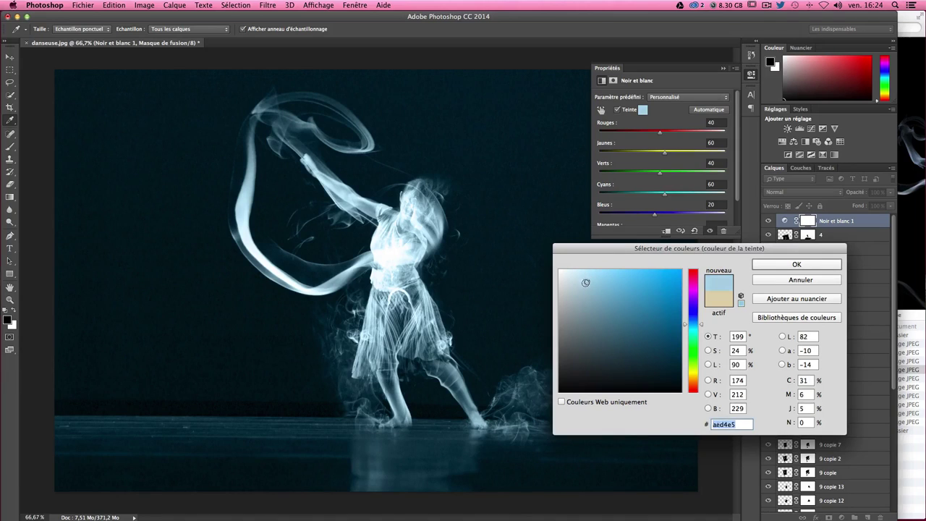
{"action": "left_click", "coordinate": [827, 267]}
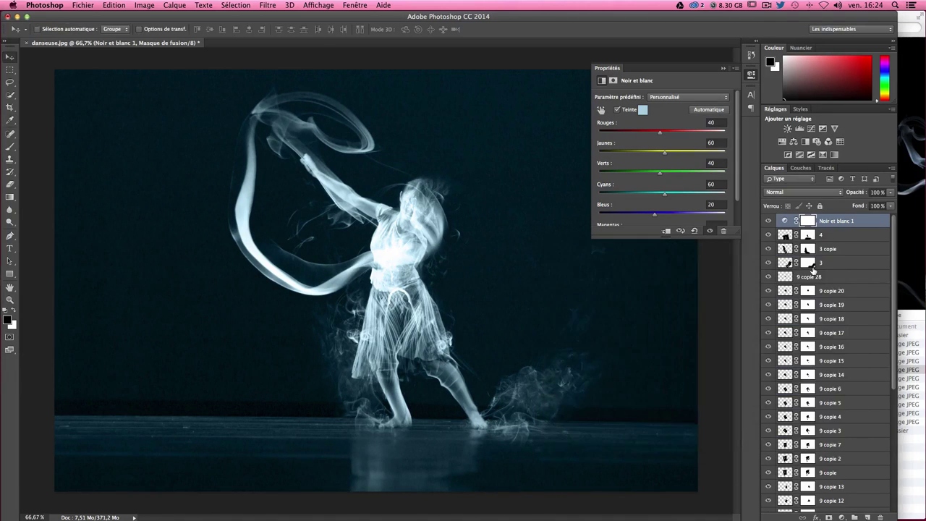
Step: Drag the Calque 0 photo layer to the top of the smoke layers
{"action": "left_click", "coordinate": [891, 205]}
{"action": "left_click", "coordinate": [869, 376]}
{"action": "scroll", "coordinate": [868, 383], "scroll_direction": "down", "scroll_amount": 5}
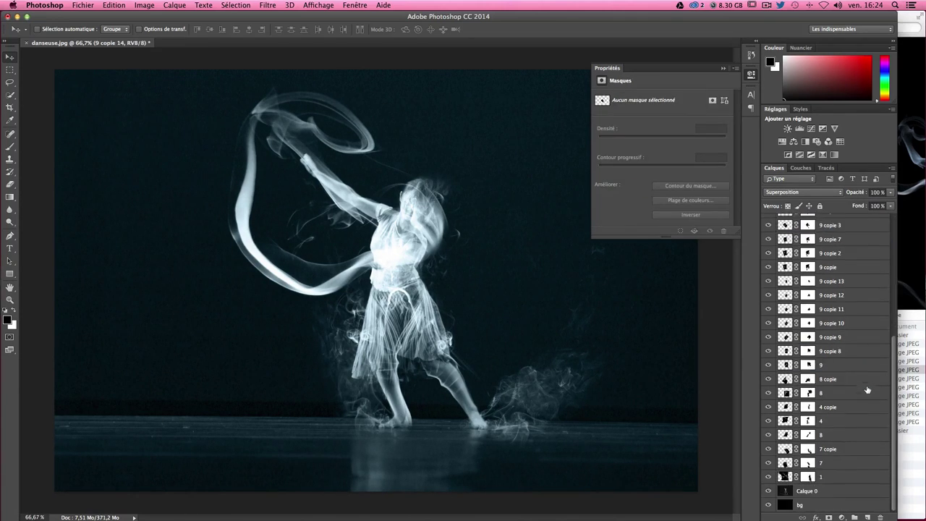
{"action": "left_click", "coordinate": [831, 497]}
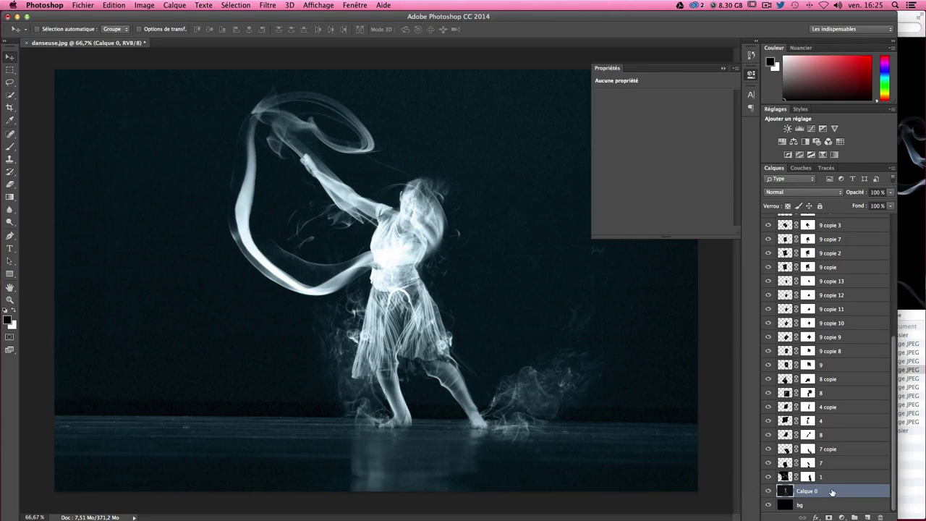
{"action": "mouse_move", "coordinate": [832, 492]}
{"action": "left_mouse_down"}
{"action": "mouse_move", "coordinate": [834, 145]}
{"action": "mouse_move", "coordinate": [830, 232]}
{"action": "left_mouse_up"}
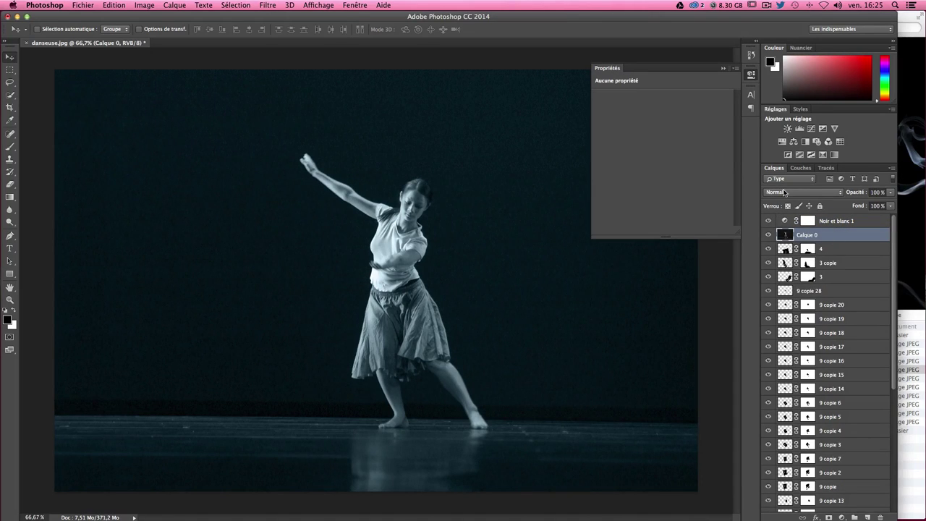
Step: Blend Calque 0 in Superposition mode and bring up its Niveaux (Levels) dialog
{"action": "left_click", "coordinate": [783, 194]}
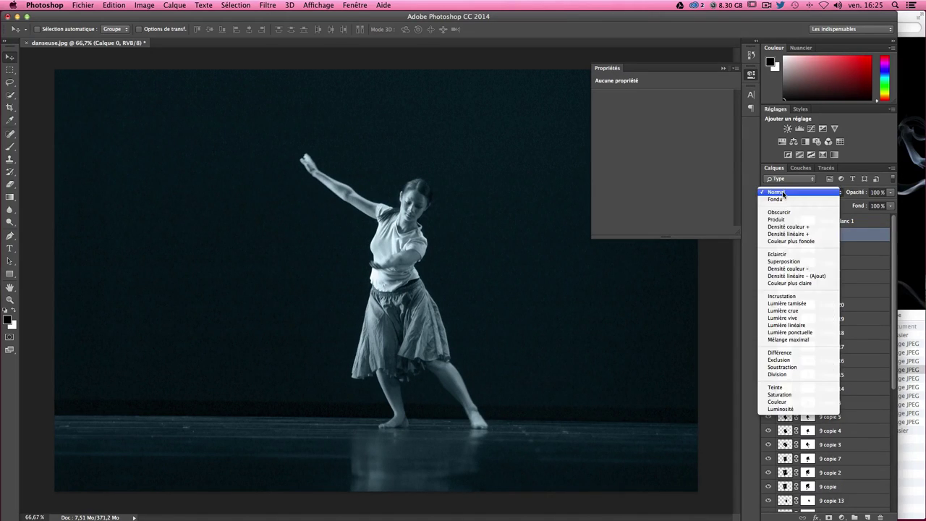
{"action": "left_click", "coordinate": [789, 261]}
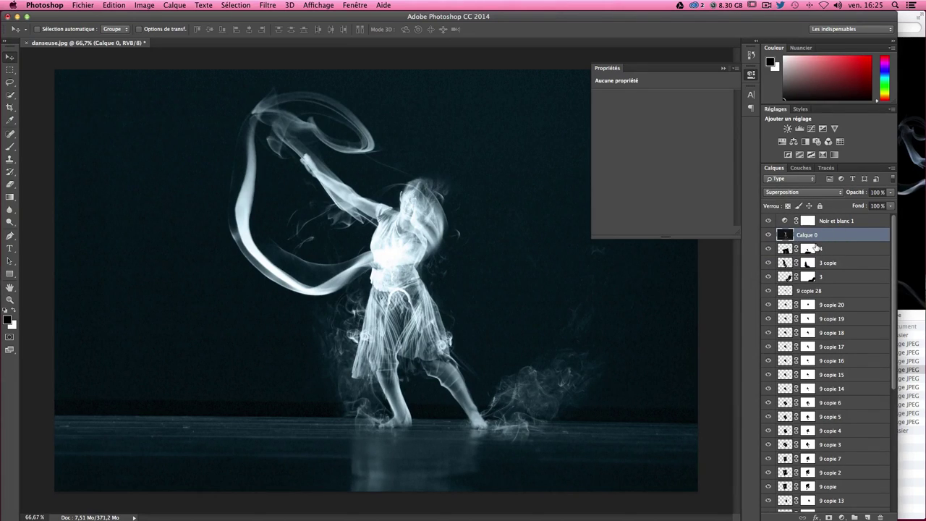
{"action": "key", "text": "ctrl+l"}
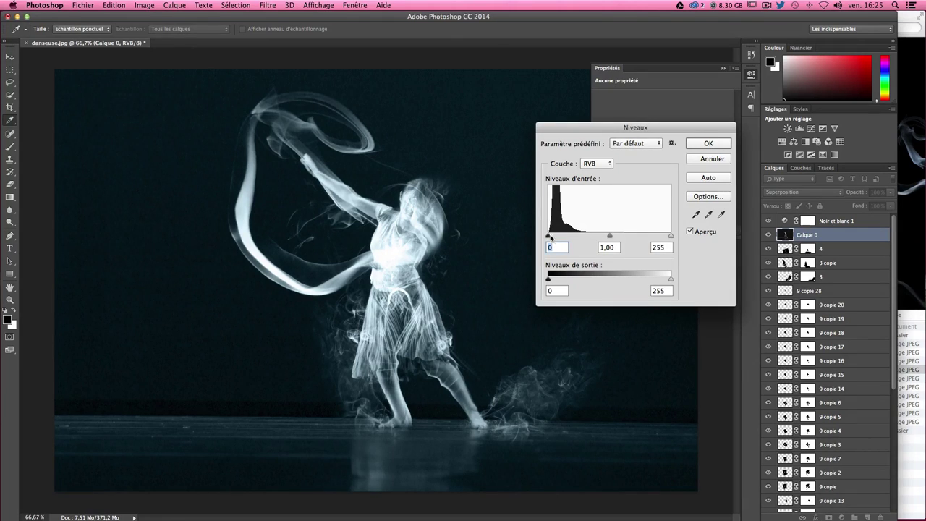
Step: Set the Niveaux midtone input to 0.63, toggling Aperçu to compare before and after
{"action": "mouse_move", "coordinate": [550, 237]}
{"action": "left_mouse_down"}
{"action": "mouse_move", "coordinate": [581, 239]}
{"action": "mouse_move", "coordinate": [548, 237]}
{"action": "left_mouse_up"}
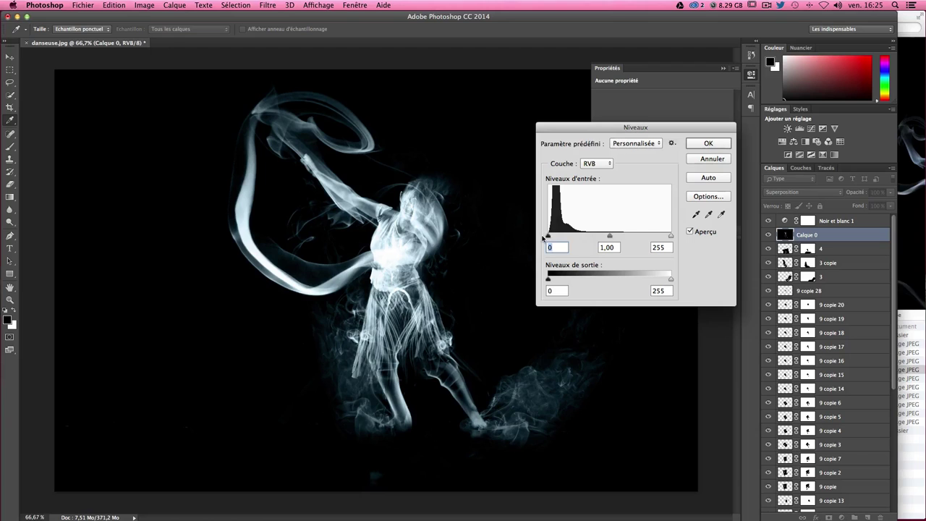
{"action": "mouse_move", "coordinate": [613, 239]}
{"action": "left_mouse_down"}
{"action": "mouse_move", "coordinate": [657, 241]}
{"action": "mouse_move", "coordinate": [628, 242]}
{"action": "left_mouse_up"}
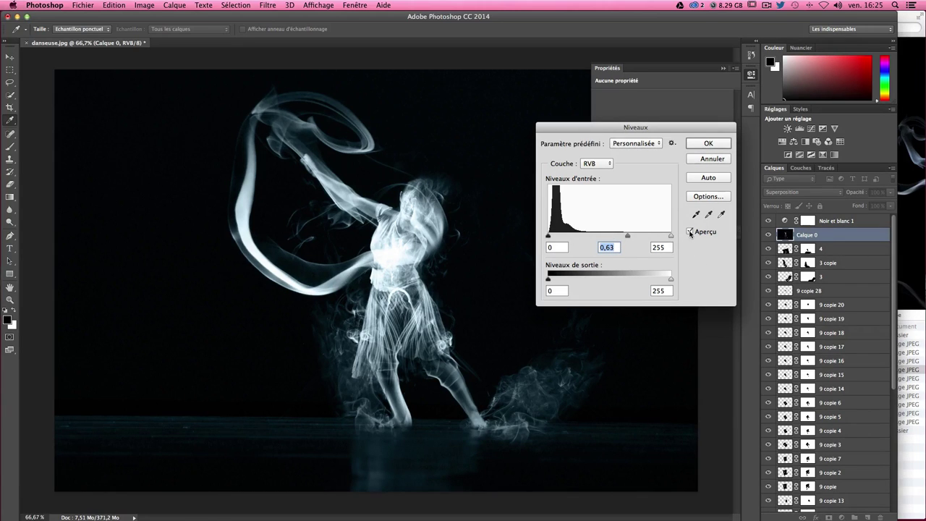
{"action": "left_click", "coordinate": [690, 231]}
{"action": "left_click", "coordinate": [690, 231]}
{"action": "left_click", "coordinate": [690, 231]}
{"action": "left_click", "coordinate": [691, 232]}
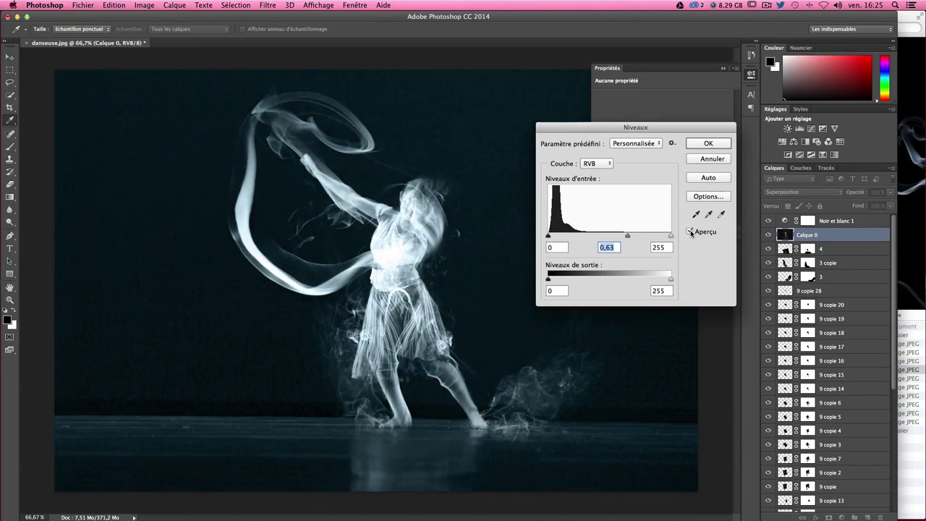
{"action": "left_click", "coordinate": [691, 232]}
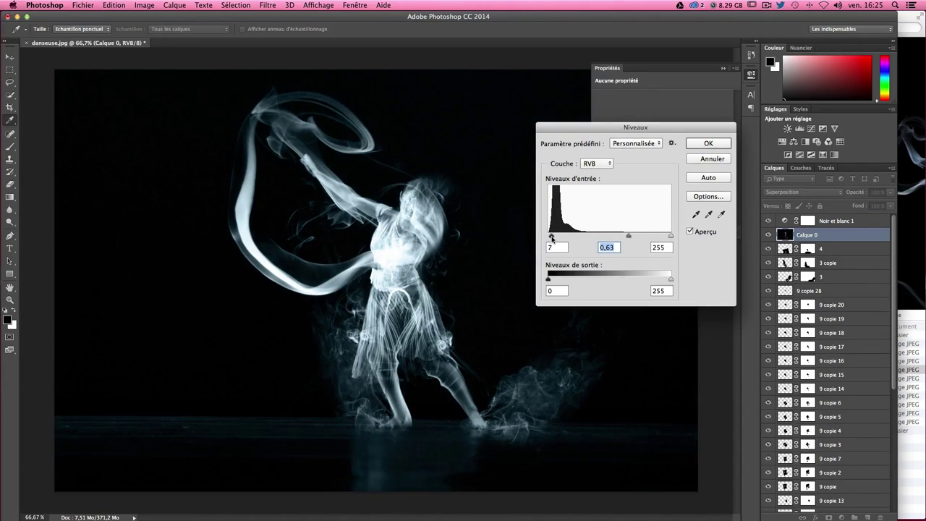
{"action": "left_click_drag", "start_coordinate": [551, 237], "coordinate": [543, 240]}
{"action": "mouse_move", "coordinate": [670, 238]}
{"action": "left_mouse_down"}
{"action": "mouse_move", "coordinate": [633, 238]}
{"action": "mouse_move", "coordinate": [671, 238]}
{"action": "left_mouse_up"}
Step: Apply the Levels, add a layer mask to Calque 0, and switch to the Brush
{"action": "left_click", "coordinate": [710, 148]}
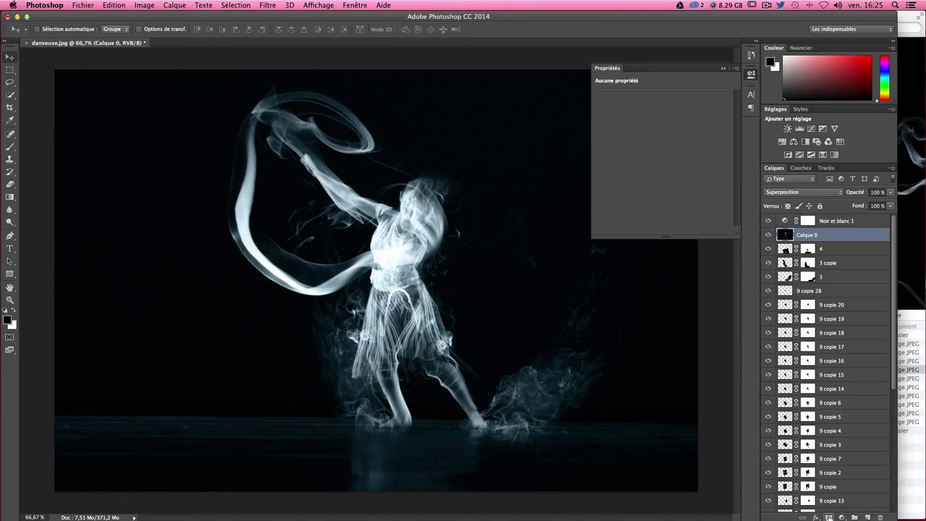
{"action": "left_click", "coordinate": [829, 517]}
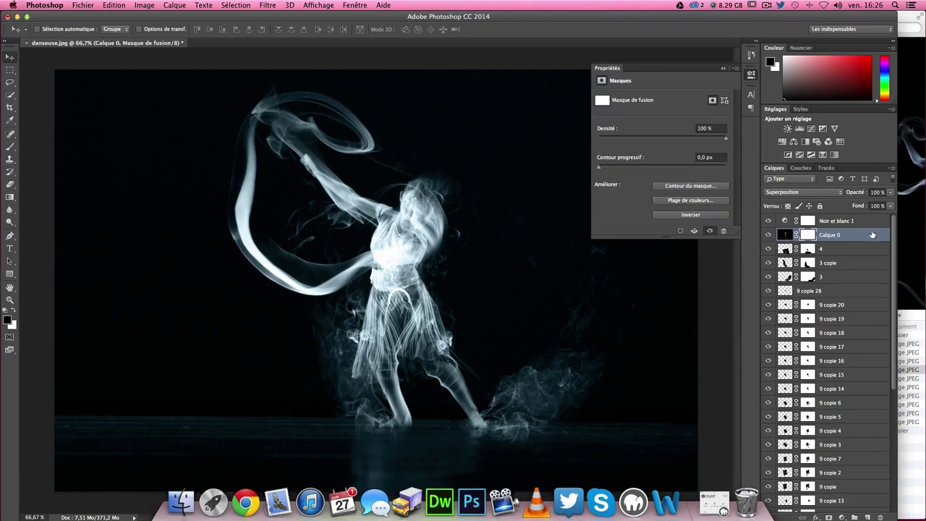
{"action": "left_click", "coordinate": [6, 148]}
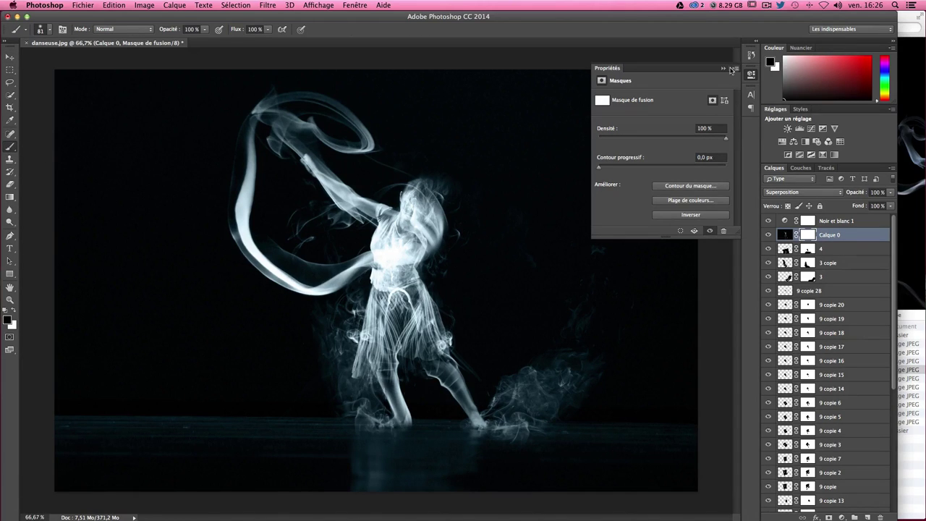
{"action": "left_click", "coordinate": [734, 68]}
{"action": "left_click", "coordinate": [796, 183]}
Step: Set the brush to 42% opacity, resize it, and paint black on the mask over the dancer's chest
{"action": "left_click_drag", "start_coordinate": [373, 208], "coordinate": [478, 208]}
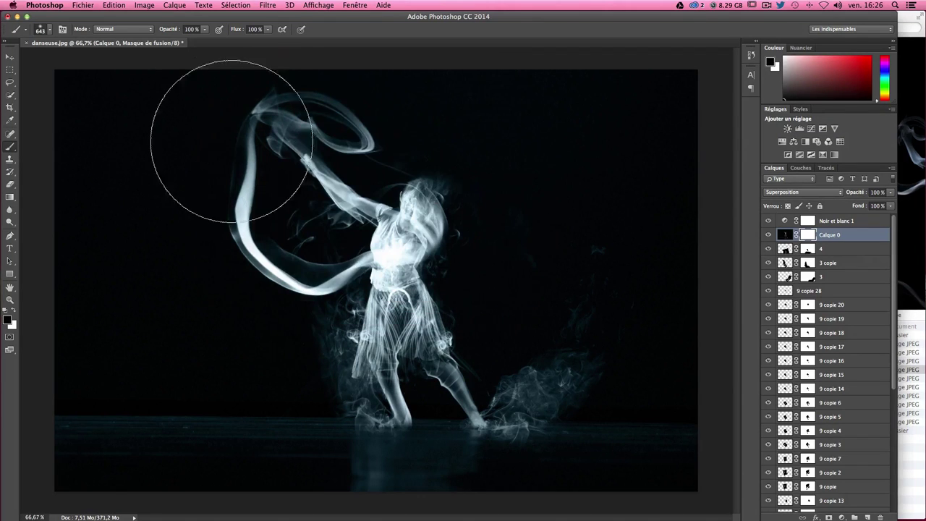
{"action": "left_click", "coordinate": [205, 29]}
{"action": "left_click_drag", "start_coordinate": [206, 41], "coordinate": [179, 46]}
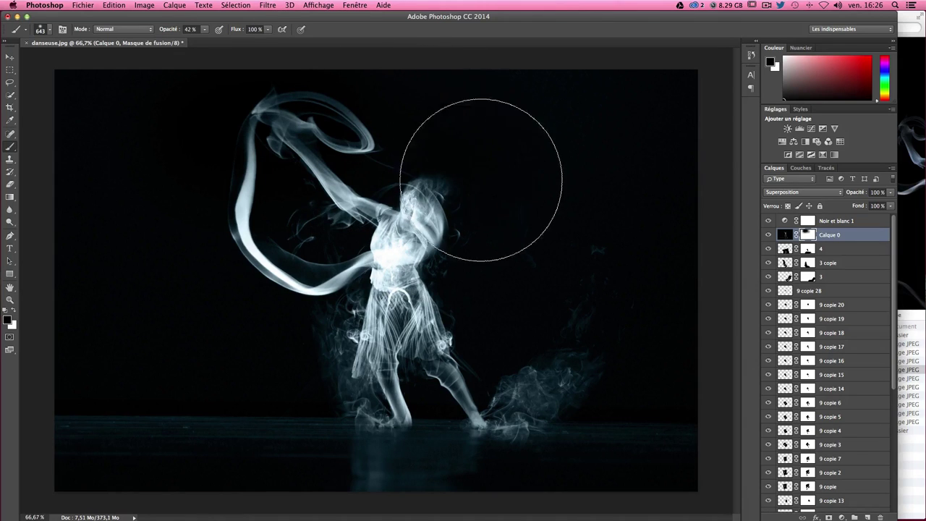
{"action": "left_click_drag", "start_coordinate": [583, 234], "coordinate": [498, 231]}
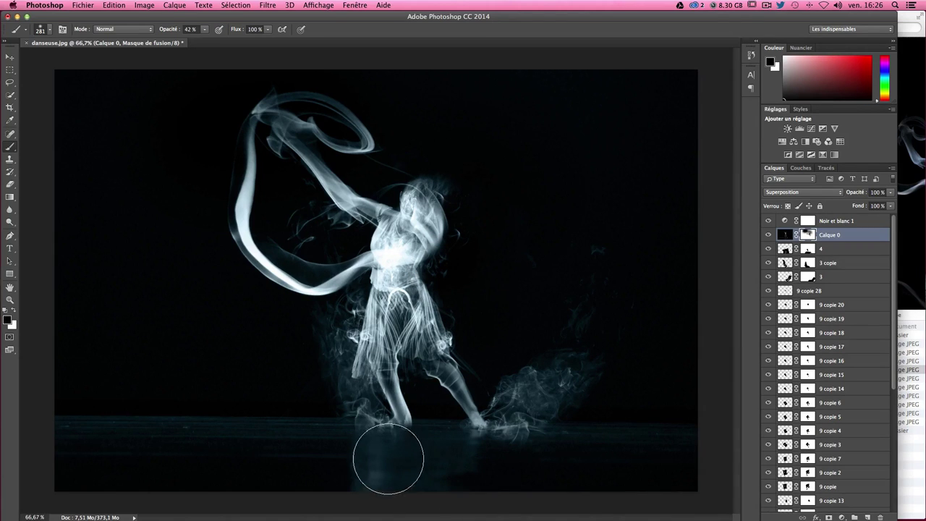
{"action": "left_click_drag", "start_coordinate": [451, 444], "coordinate": [426, 445]}
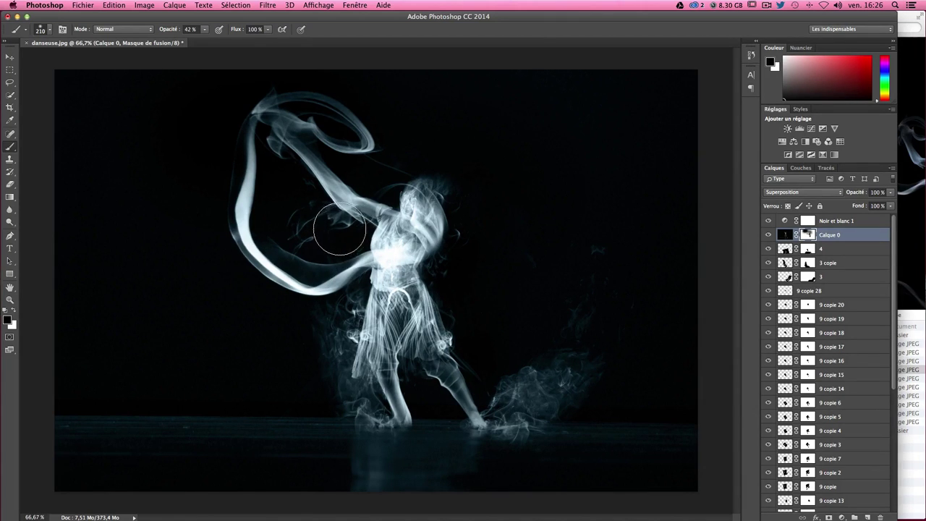
{"action": "left_click_drag", "start_coordinate": [337, 229], "coordinate": [311, 224]}
{"action": "left_click_drag", "start_coordinate": [403, 231], "coordinate": [395, 237]}
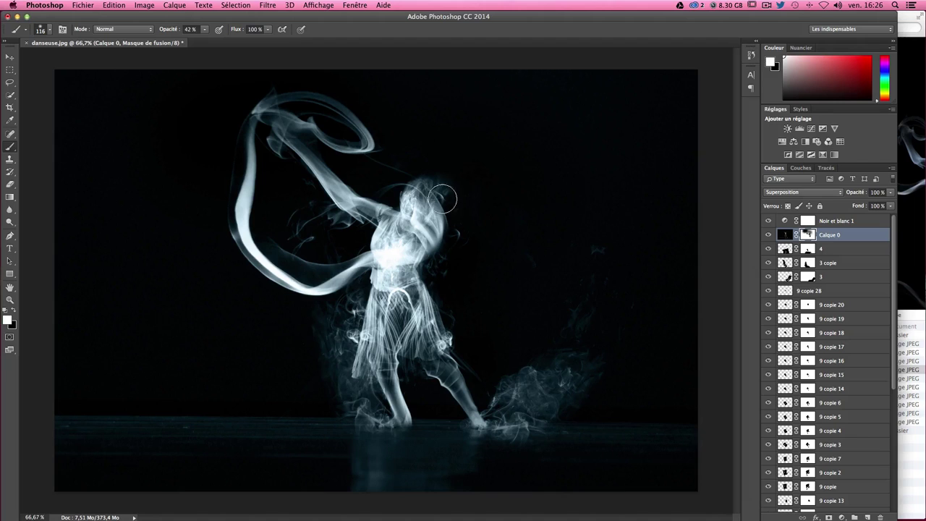
{"action": "left_click_drag", "start_coordinate": [422, 203], "coordinate": [414, 205]}
Step: Find the layers under the dancer's head, checking what layer 4 copie contributes
{"action": "left_click", "coordinate": [10, 57]}
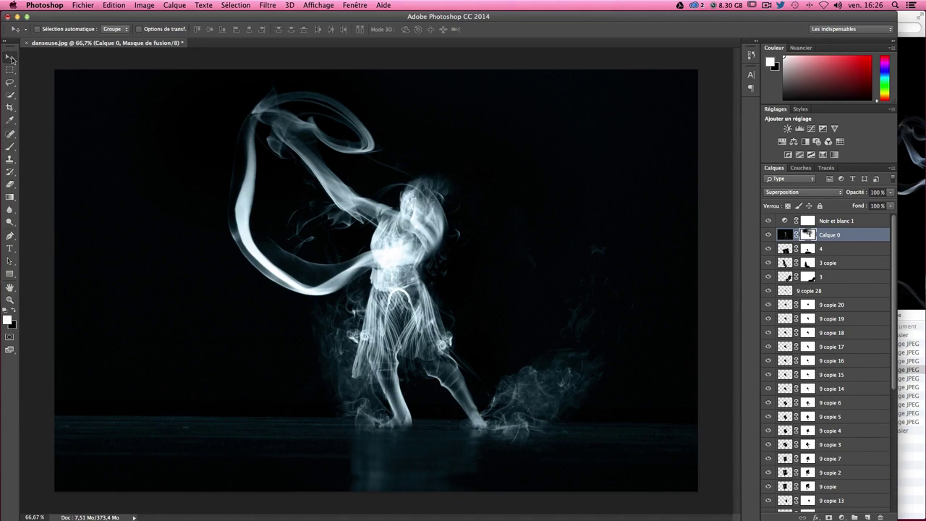
{"action": "right_click", "coordinate": [409, 202]}
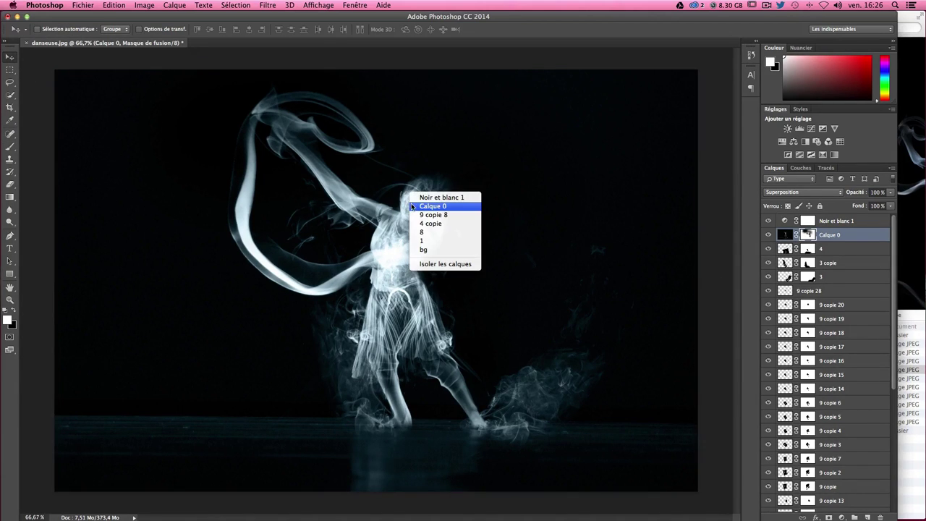
{"action": "left_click", "coordinate": [429, 215]}
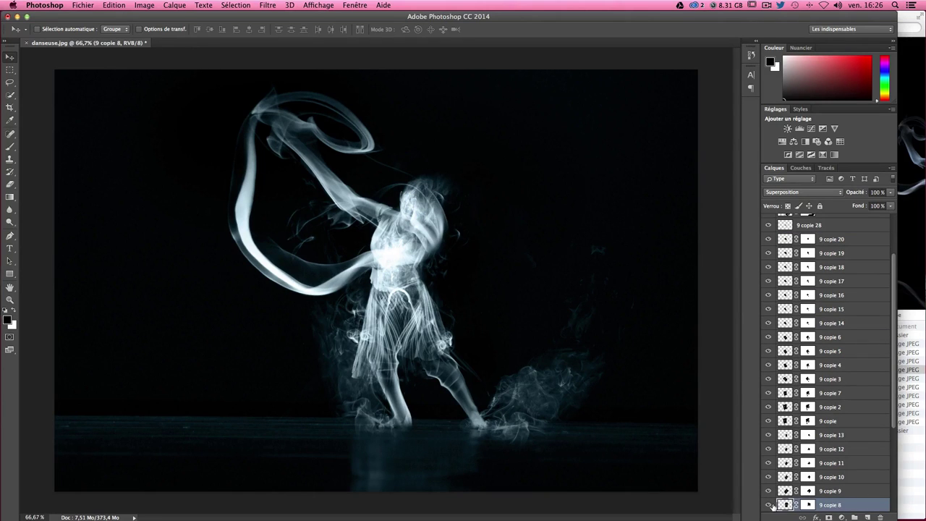
{"action": "right_click", "coordinate": [411, 208]}
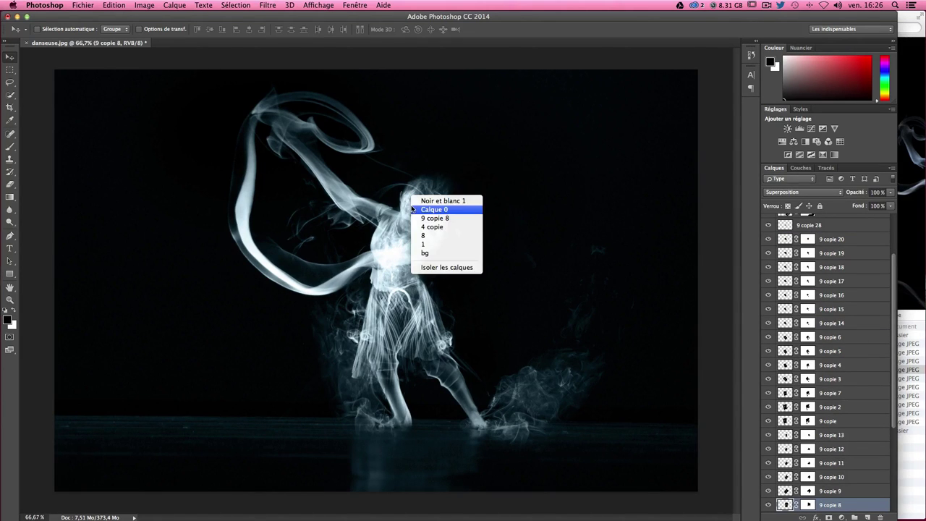
{"action": "left_click", "coordinate": [416, 227]}
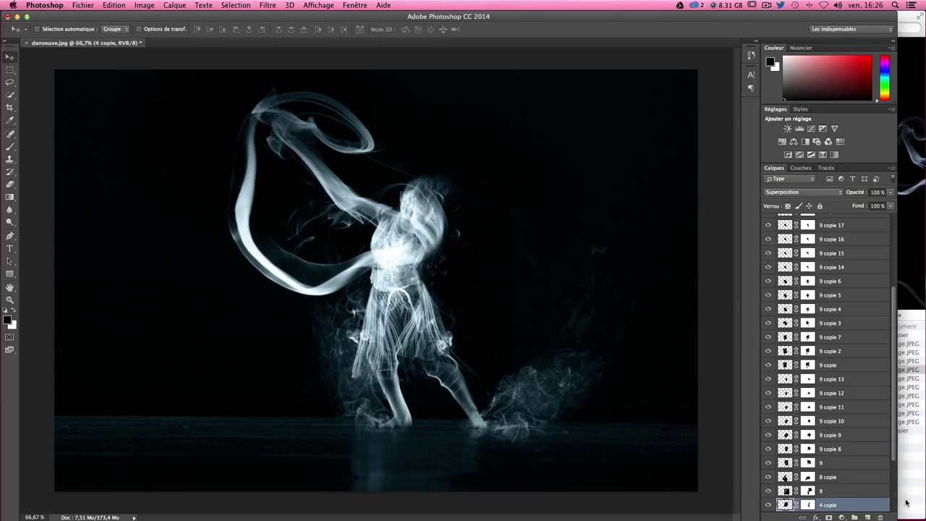
{"action": "left_click", "coordinate": [769, 504]}
{"action": "left_click", "coordinate": [769, 505]}
{"action": "left_click", "coordinate": [438, 234], "text": "ctrl"}
Step: Toggle layers 7, 7 copie and 8 to locate the head smoke, then target layer 8's mask
{"action": "scroll", "coordinate": [801, 369], "scroll_direction": "down", "scroll_amount": 5}
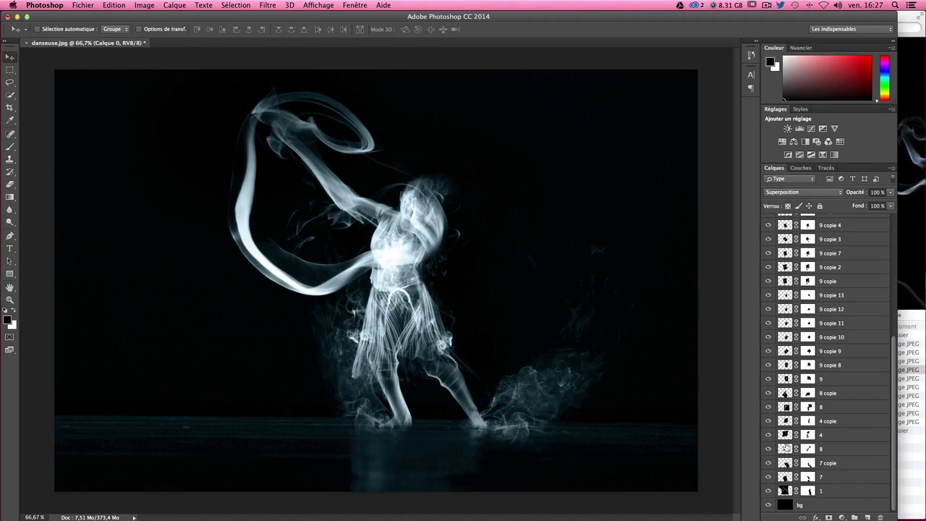
{"action": "left_click", "coordinate": [769, 477]}
{"action": "left_click", "coordinate": [768, 477]}
{"action": "left_click", "coordinate": [770, 463]}
{"action": "left_click", "coordinate": [769, 464]}
{"action": "left_click", "coordinate": [769, 449]}
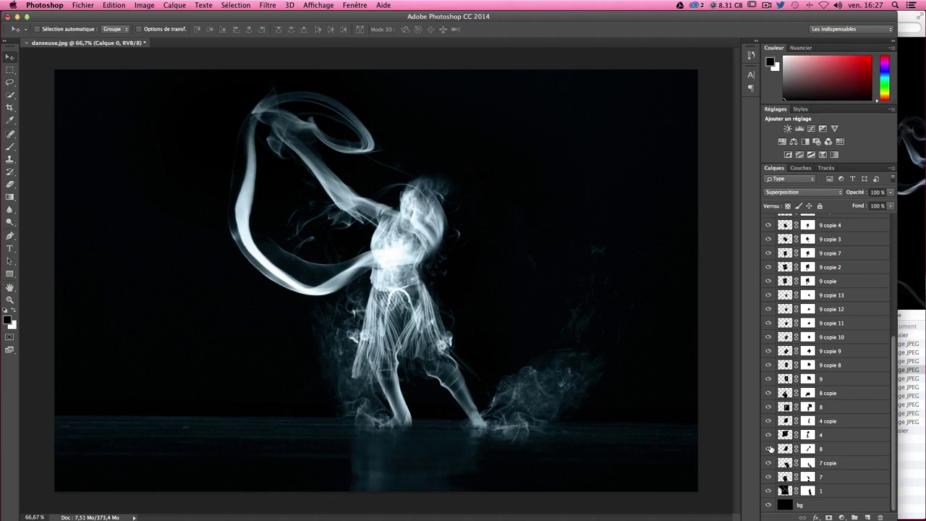
{"action": "left_click", "coordinate": [808, 449]}
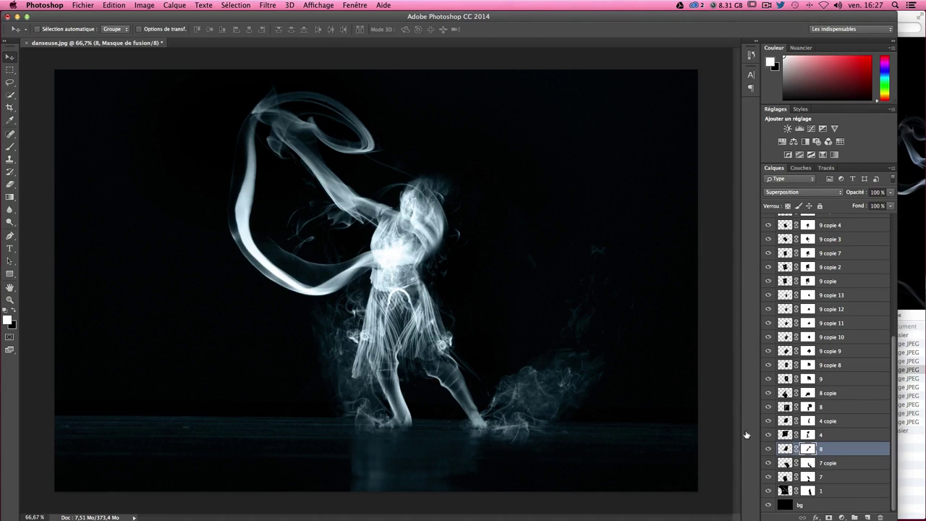
Step: Paint black at 19% brush opacity on layer 8's mask around the head and shoulder
{"action": "left_click", "coordinate": [10, 147]}
{"action": "left_click", "coordinate": [14, 311]}
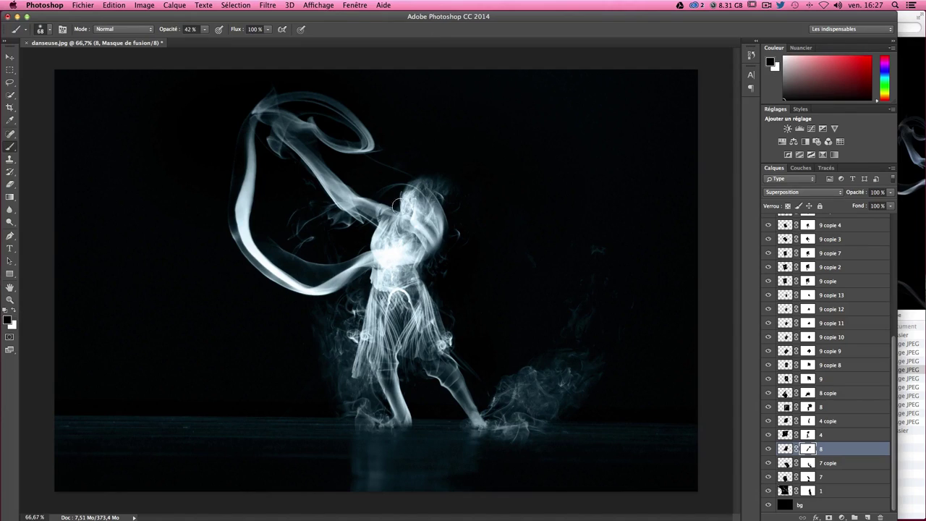
{"action": "left_click", "coordinate": [203, 30]}
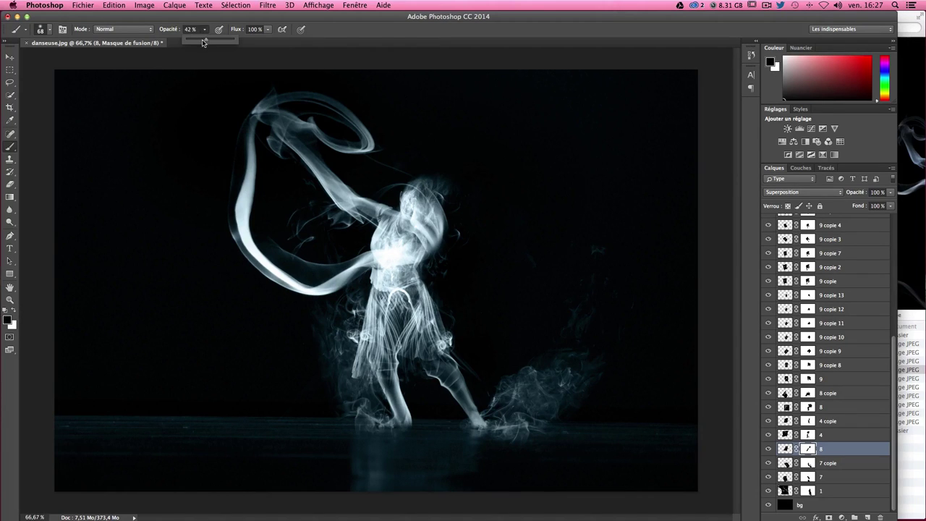
{"action": "left_click_drag", "start_coordinate": [203, 42], "coordinate": [195, 42]}
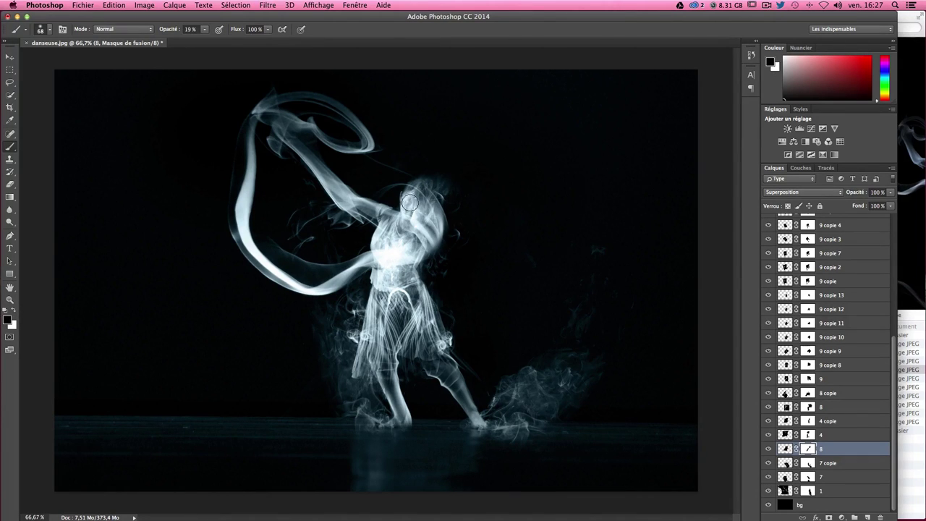
{"action": "mouse_move", "coordinate": [410, 203]}
{"action": "left_mouse_down"}
{"action": "mouse_move", "coordinate": [421, 228]}
{"action": "mouse_move", "coordinate": [396, 195]}
{"action": "mouse_move", "coordinate": [406, 208]}
{"action": "left_mouse_up"}
{"action": "scroll", "coordinate": [810, 371], "scroll_direction": "up", "scroll_amount": 5}
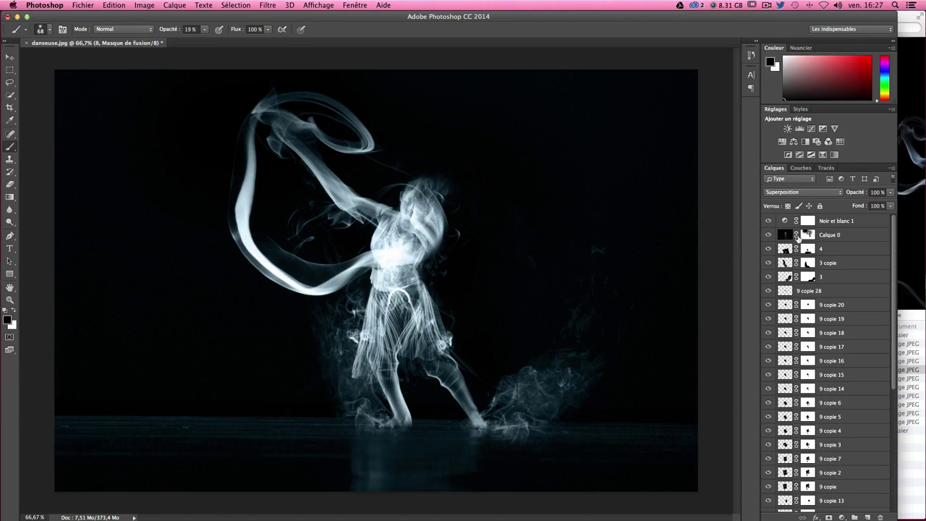
{"action": "left_click", "coordinate": [806, 235]}
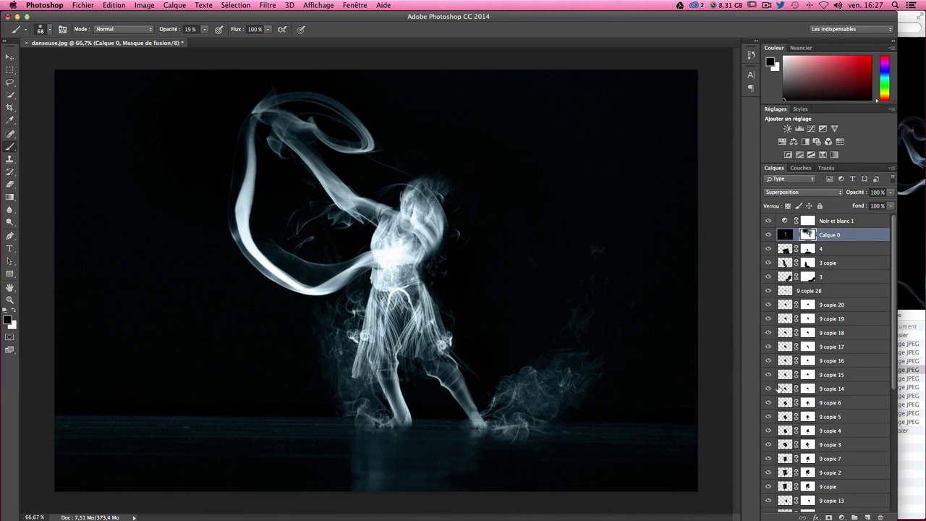
Step: Select the bg layer and swap the colours so white is the foreground
{"action": "scroll", "coordinate": [830, 419], "scroll_direction": "down", "scroll_amount": 2}
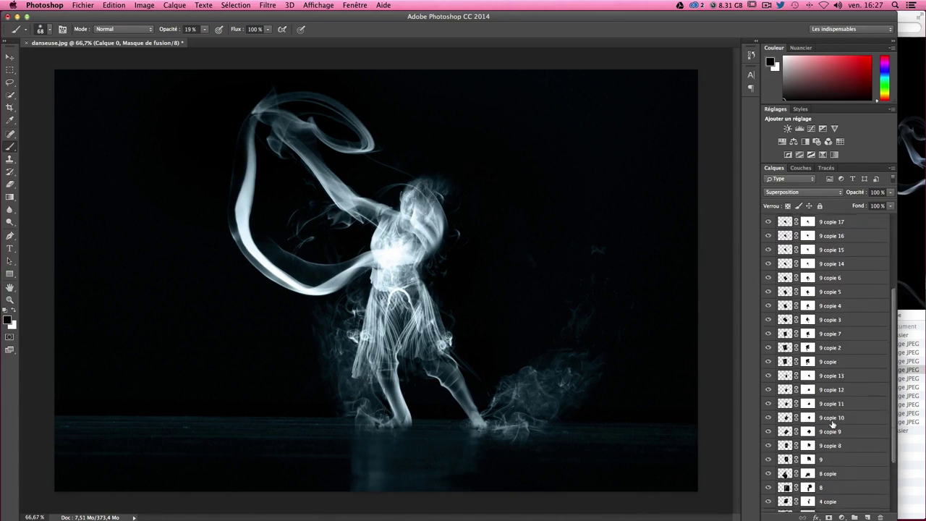
{"action": "scroll", "coordinate": [832, 423], "scroll_direction": "down", "scroll_amount": 8}
{"action": "left_click", "coordinate": [808, 505]}
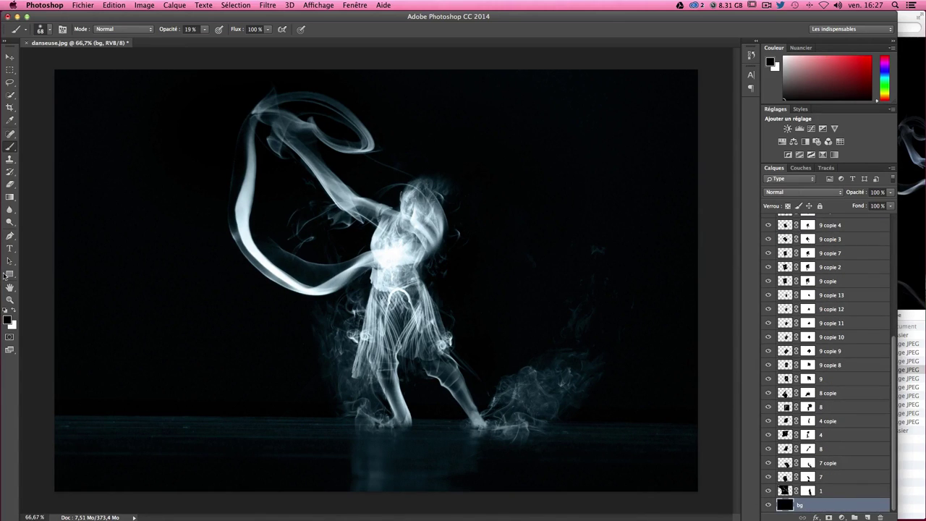
{"action": "left_click", "coordinate": [12, 311]}
Step: Set the foreground colour to light sky blue 69b3d5 in the Color Picker
{"action": "left_click", "coordinate": [7, 321]}
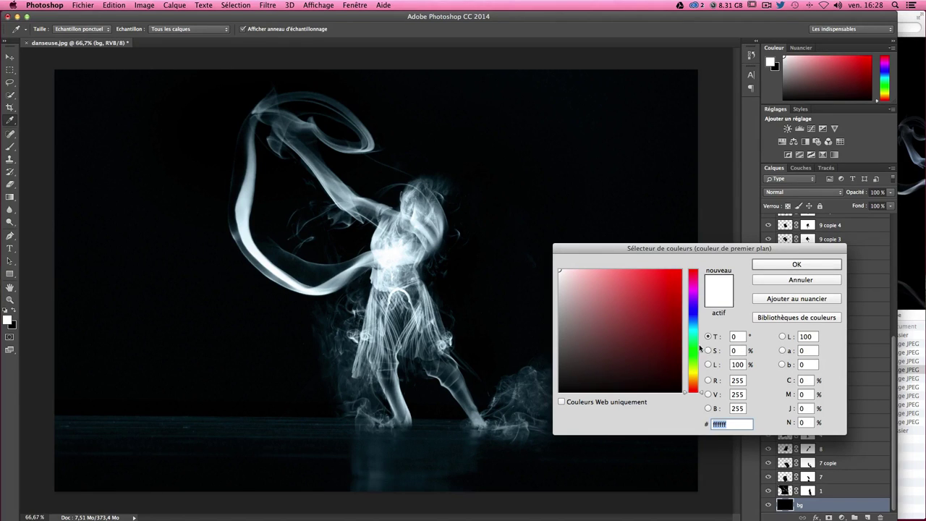
{"action": "left_click_drag", "start_coordinate": [700, 349], "coordinate": [700, 326]}
{"action": "left_click", "coordinate": [622, 296]}
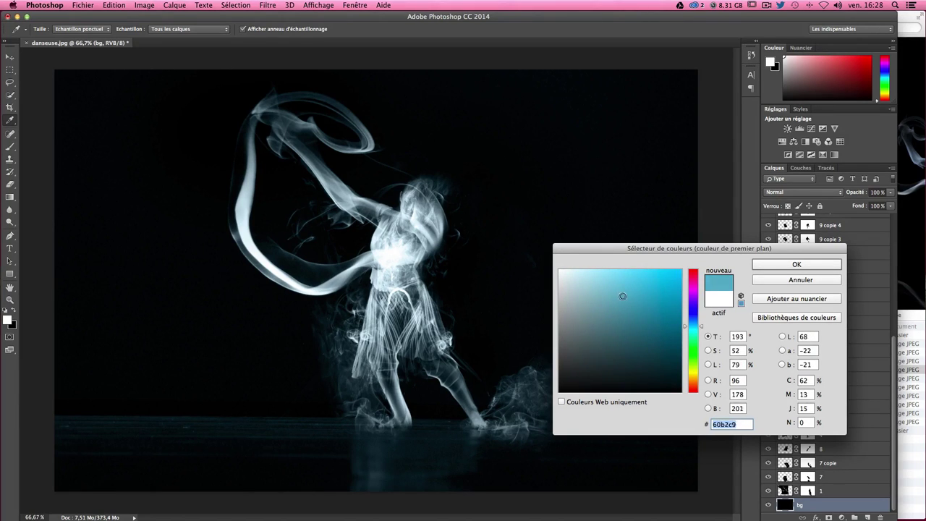
{"action": "left_click_drag", "start_coordinate": [623, 296], "coordinate": [607, 291]}
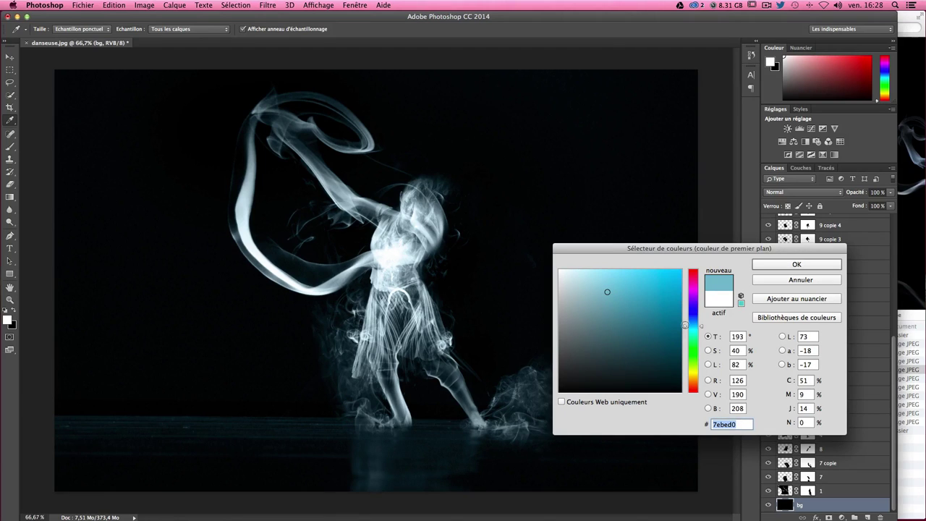
{"action": "left_click_drag", "start_coordinate": [686, 326], "coordinate": [690, 323]}
{"action": "left_click_drag", "start_coordinate": [622, 303], "coordinate": [621, 289]}
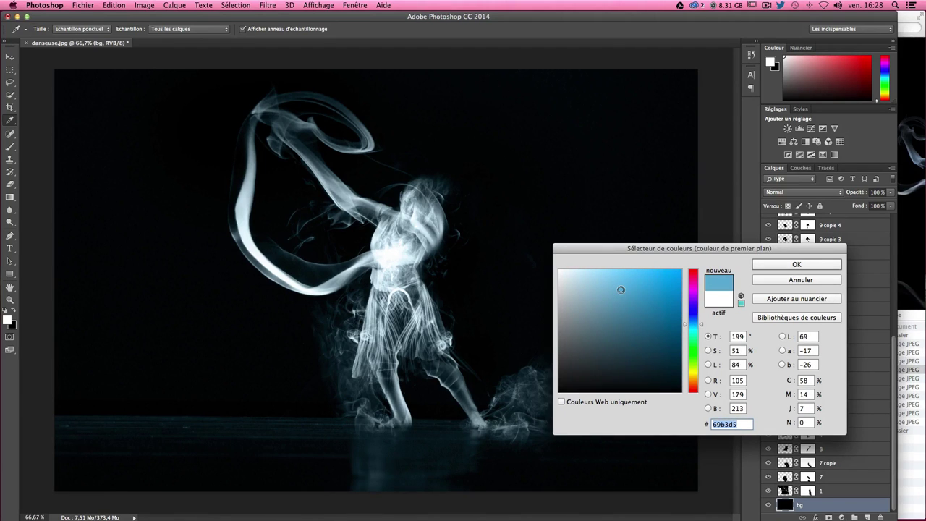
{"action": "left_click", "coordinate": [796, 264]}
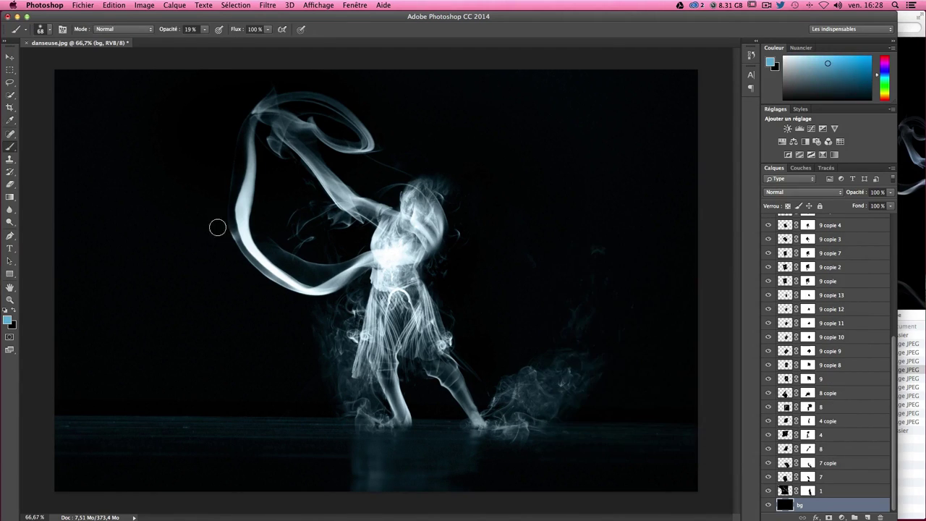
Step: Fill the bg layer with a radial gradient dragged from the top centre downward
{"action": "left_click", "coordinate": [11, 197]}
{"action": "right_click", "coordinate": [11, 199]}
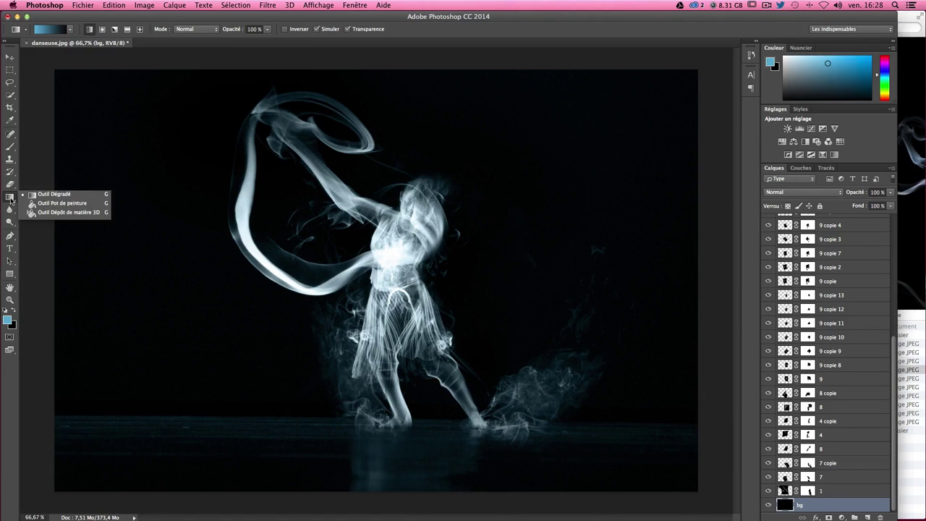
{"action": "left_click", "coordinate": [11, 199]}
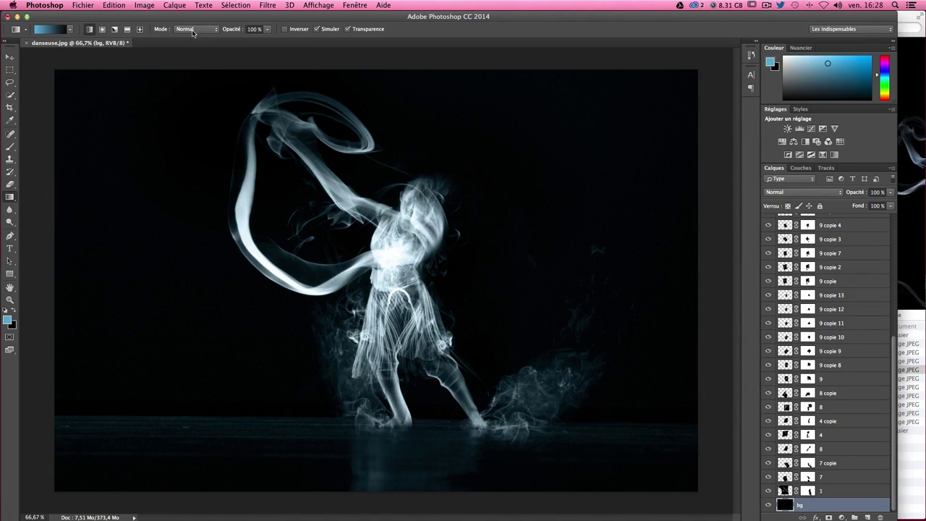
{"action": "left_click", "coordinate": [103, 30]}
{"action": "key", "text": "ctrl+minus"}
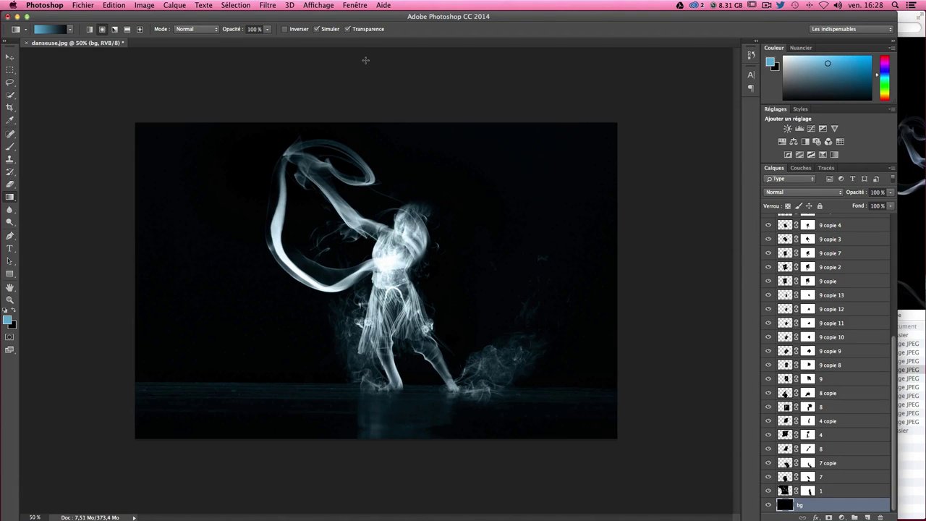
{"action": "left_click_drag", "start_coordinate": [369, 127], "coordinate": [366, 339]}
{"action": "left_click_drag", "start_coordinate": [385, 372], "coordinate": [376, 430]}
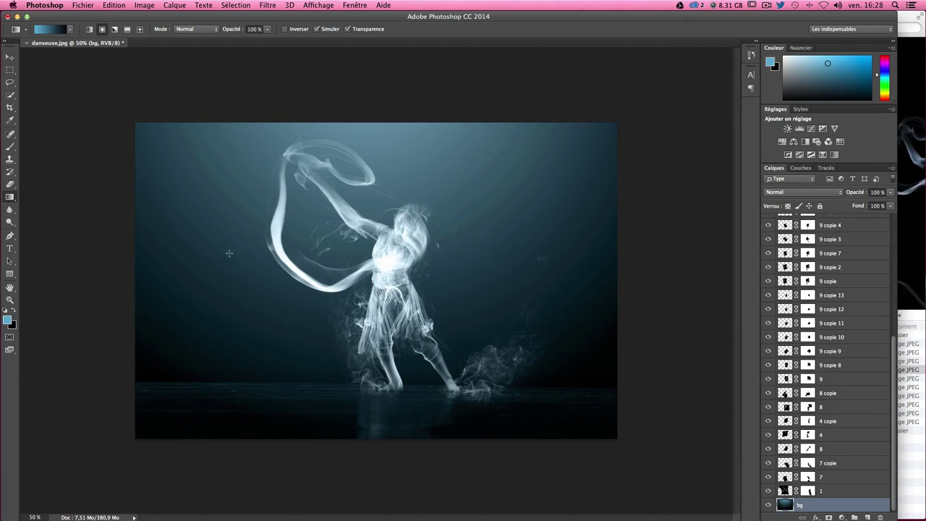
Step: Change the foreground colour to the darker blue 3d7e9d
{"action": "left_click", "coordinate": [10, 322]}
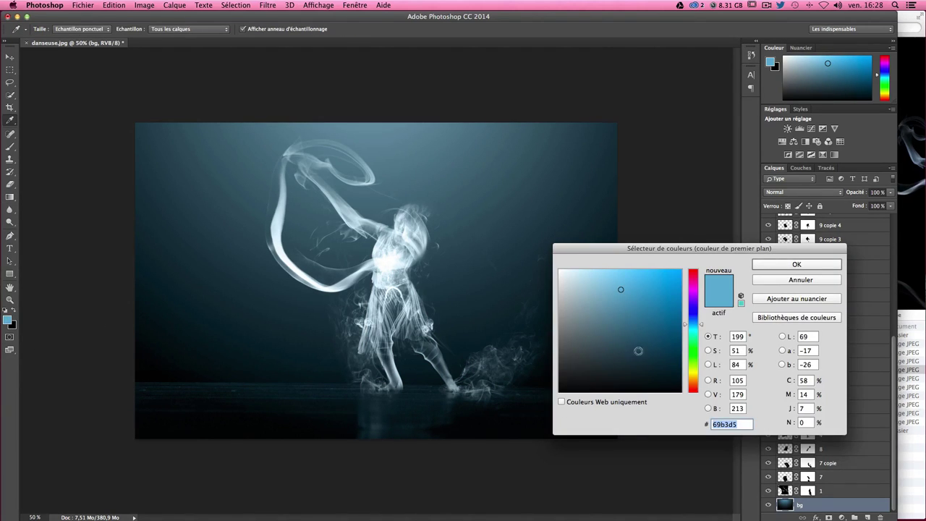
{"action": "left_click_drag", "start_coordinate": [626, 294], "coordinate": [634, 313]}
{"action": "left_click", "coordinate": [797, 264]}
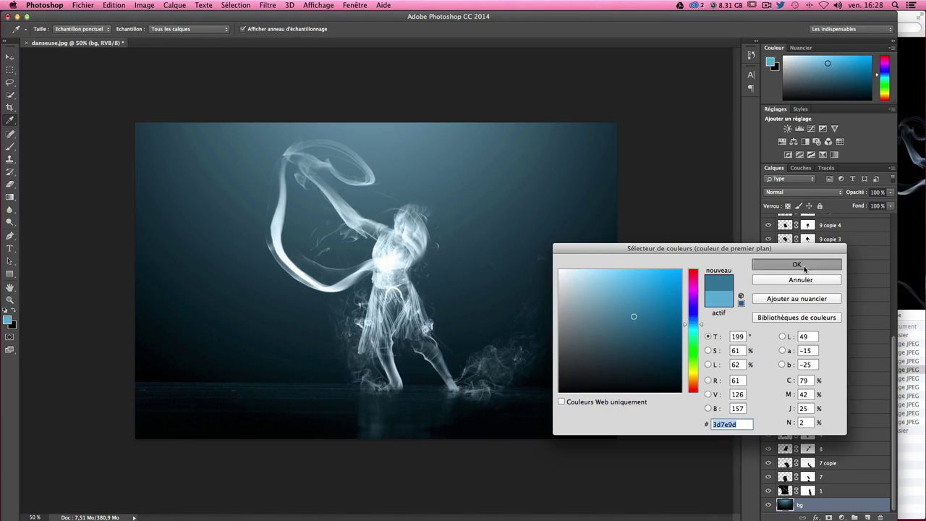
Step: Redraw the radial gradient from above the image for a soft top glow, viewed at 50%
{"action": "left_click_drag", "start_coordinate": [390, 73], "coordinate": [388, 304]}
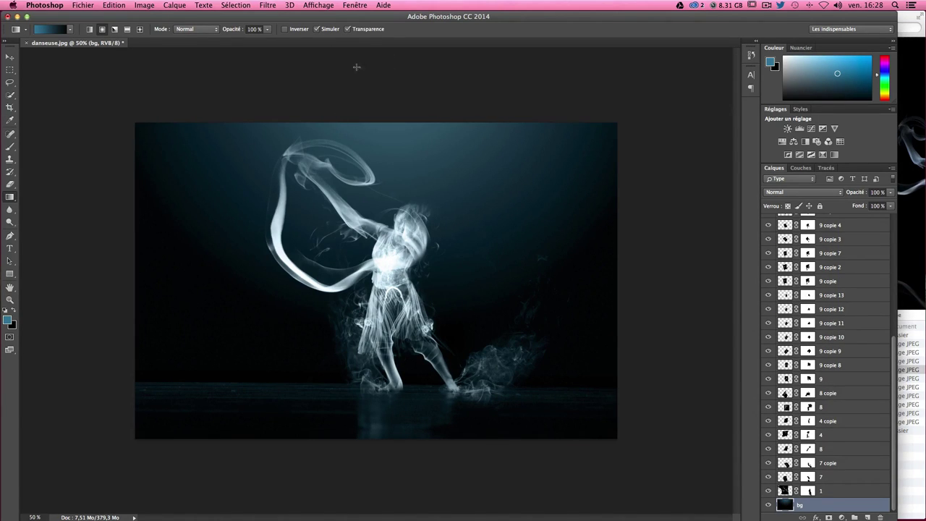
{"action": "key", "text": "super+minus"}
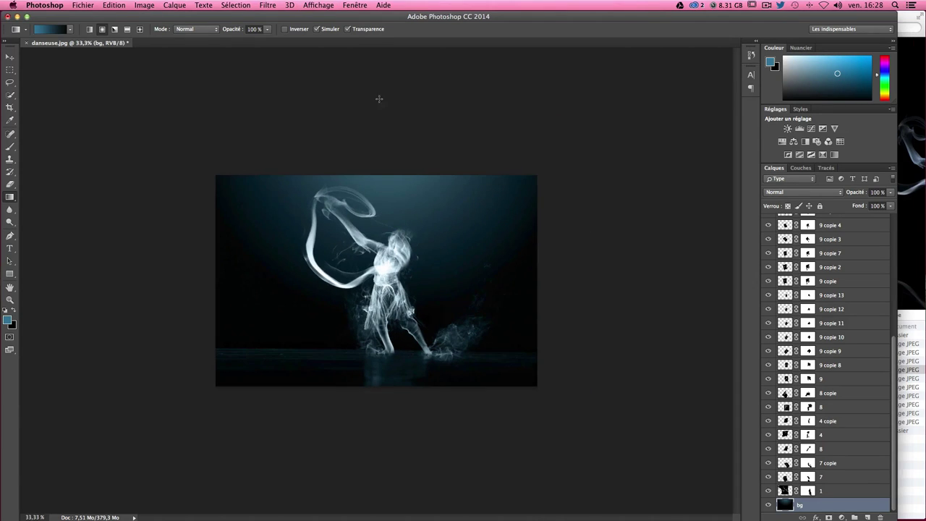
{"action": "left_click_drag", "start_coordinate": [369, 61], "coordinate": [369, 244]}
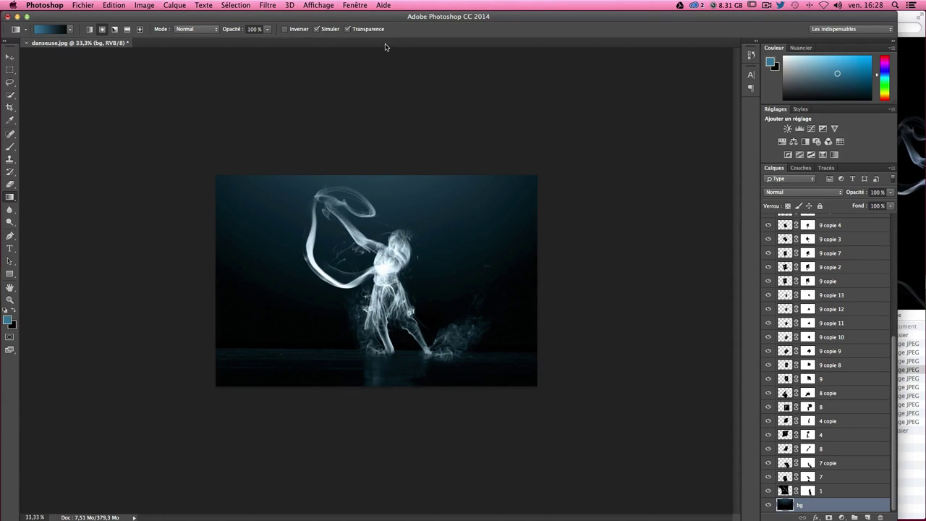
{"action": "left_click_drag", "start_coordinate": [386, 47], "coordinate": [413, 393]}
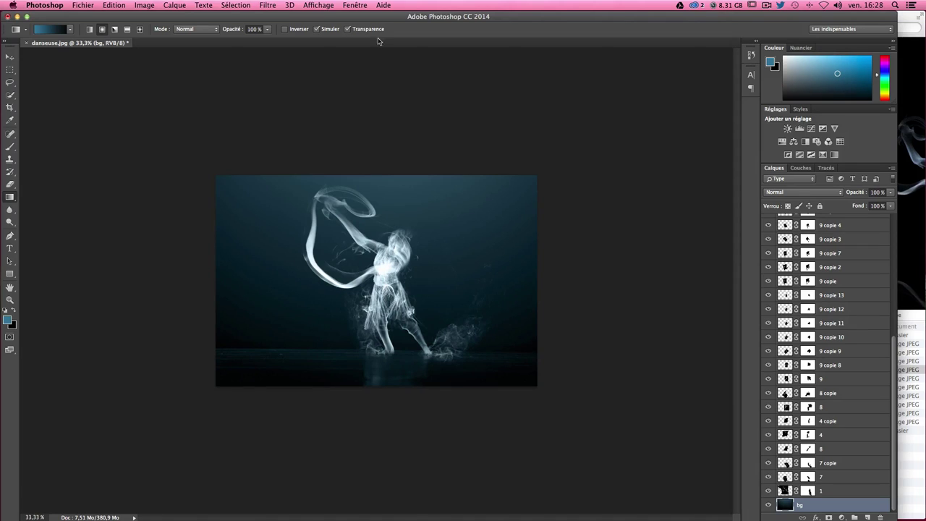
{"action": "left_click_drag", "start_coordinate": [383, 57], "coordinate": [395, 247]}
{"action": "left_click_drag", "start_coordinate": [381, 71], "coordinate": [392, 299]}
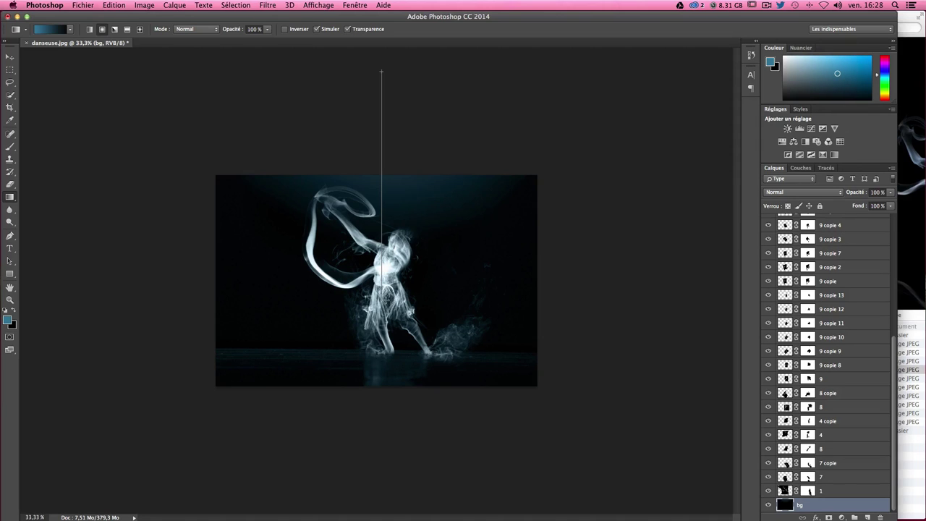
{"action": "left_click_drag", "start_coordinate": [382, 288], "coordinate": [381, 288]}
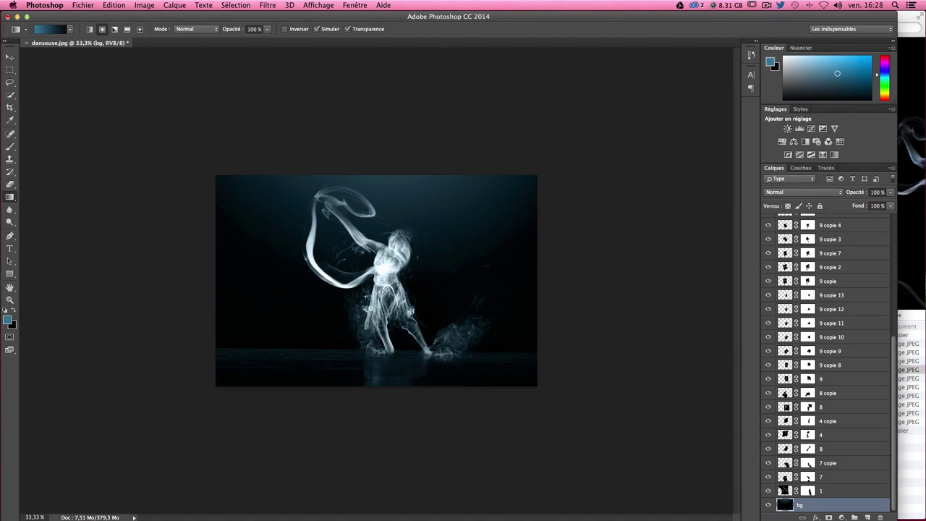
{"action": "left_click_drag", "start_coordinate": [393, 73], "coordinate": [393, 283]}
{"action": "left_click_drag", "start_coordinate": [394, 333], "coordinate": [393, 333]}
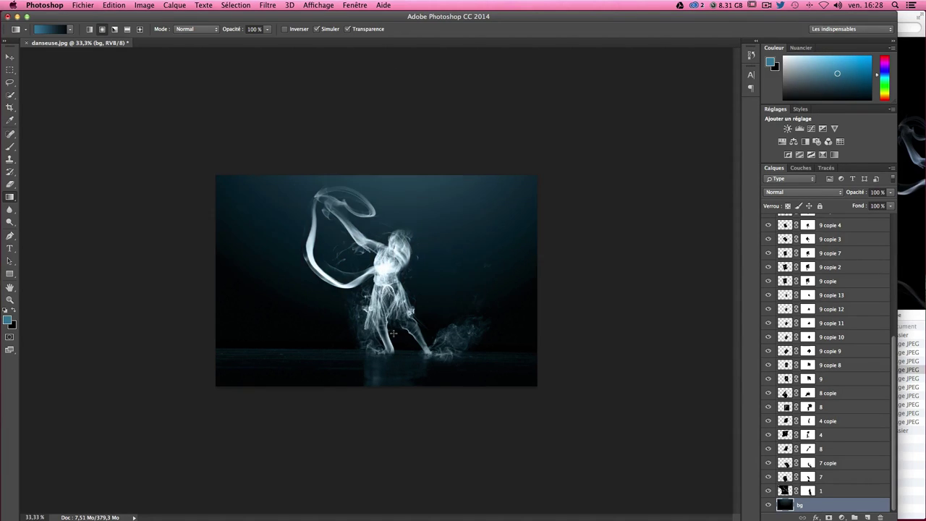
{"action": "key", "text": "super+plus"}
{"action": "key", "text": "super+plus"}
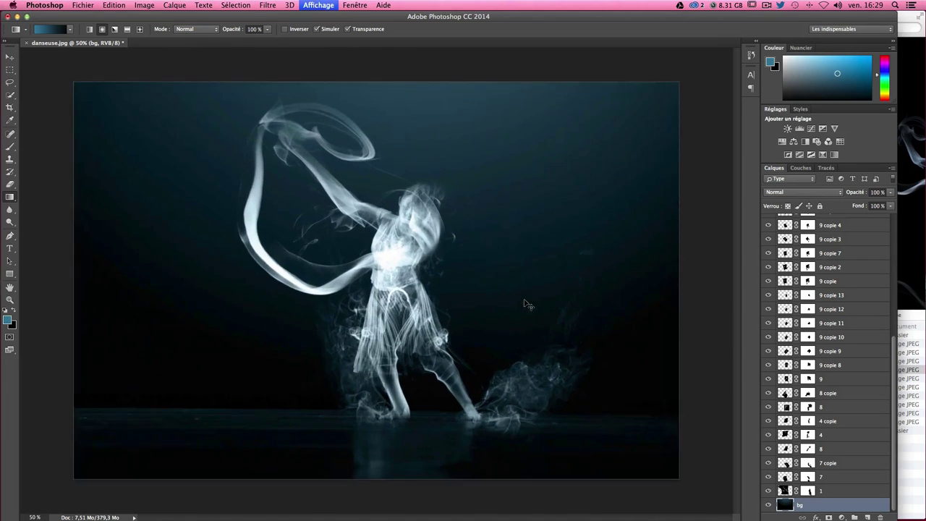
{"action": "key", "text": "super+minus"}
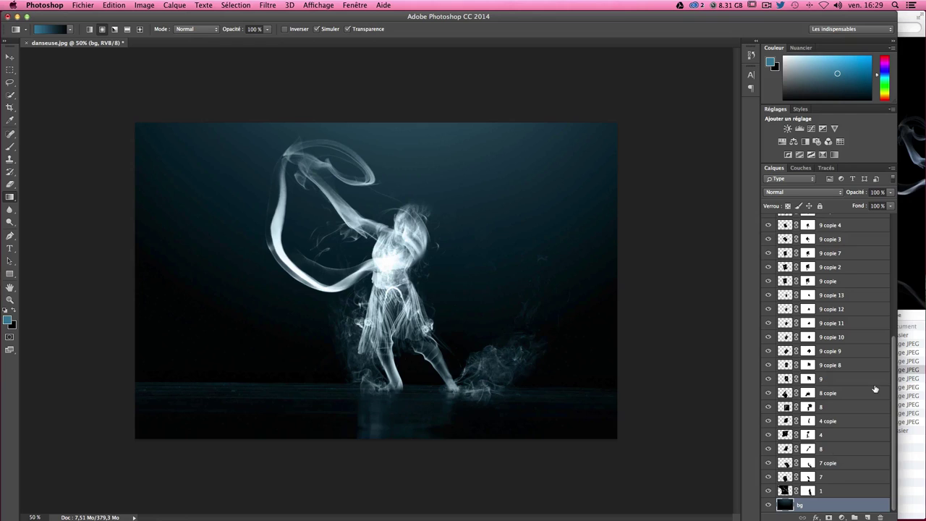
Step: Paint Calque 0's layer mask over the lower-left of the image with a soft brush
{"action": "scroll", "coordinate": [876, 390], "scroll_direction": "up", "scroll_amount": 5}
{"action": "left_click", "coordinate": [811, 234]}
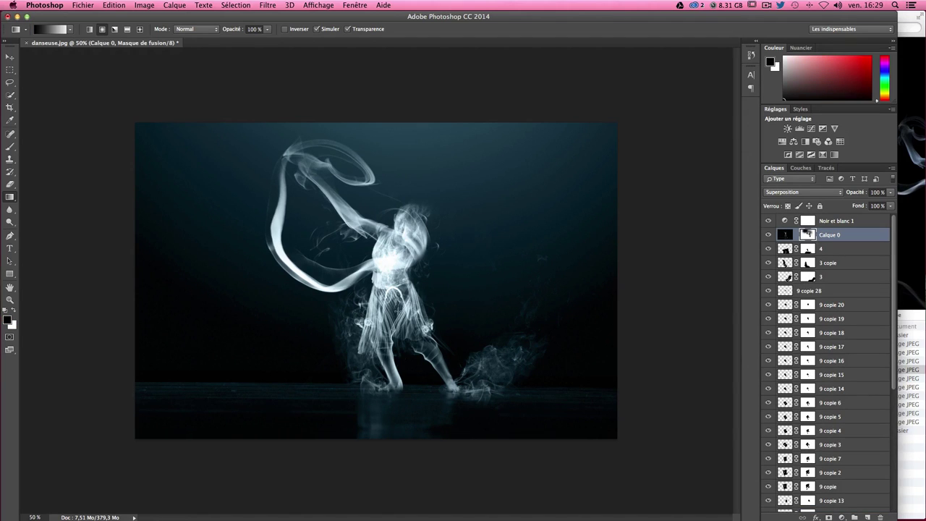
{"action": "left_click", "coordinate": [10, 122]}
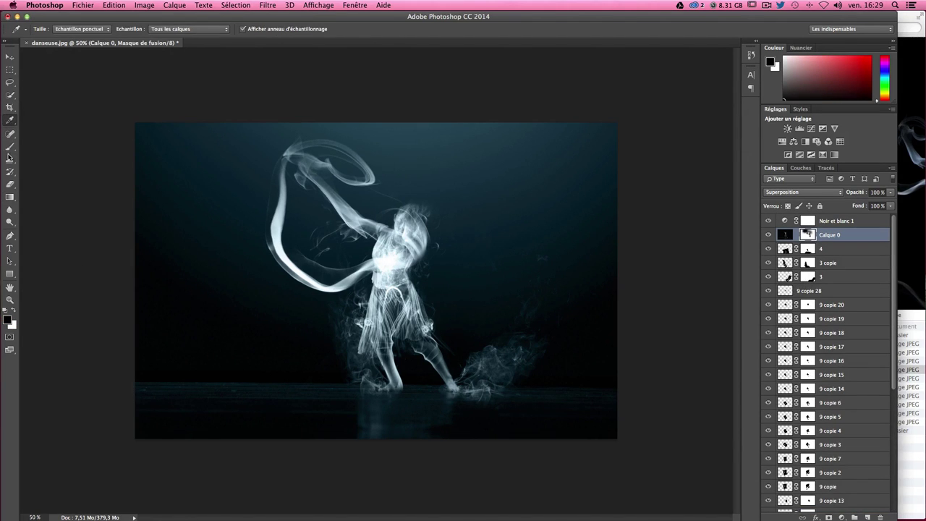
{"action": "left_click", "coordinate": [10, 147]}
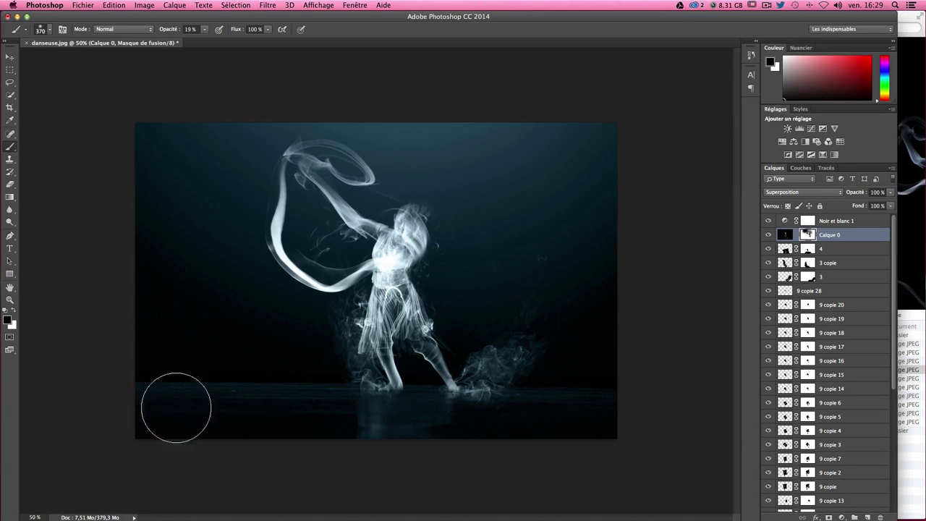
{"action": "left_click_drag", "start_coordinate": [175, 408], "coordinate": [147, 402]}
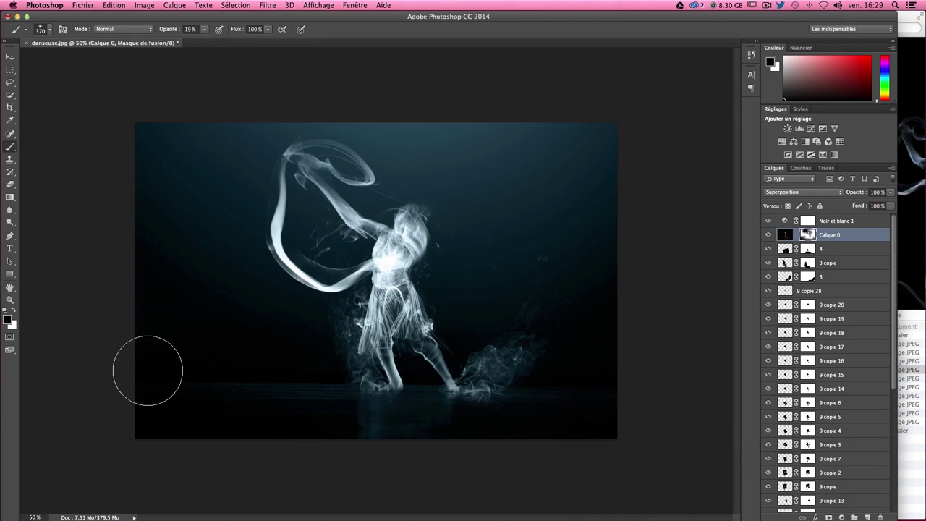
Step: Target Calque 0's pixels and reset the foreground colour to white
{"action": "left_click", "coordinate": [10, 56]}
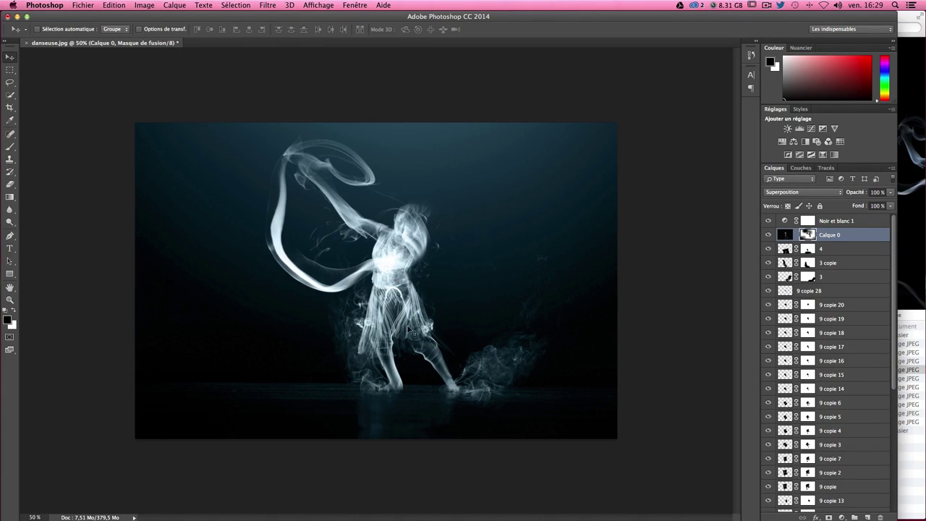
{"action": "left_click", "coordinate": [839, 240]}
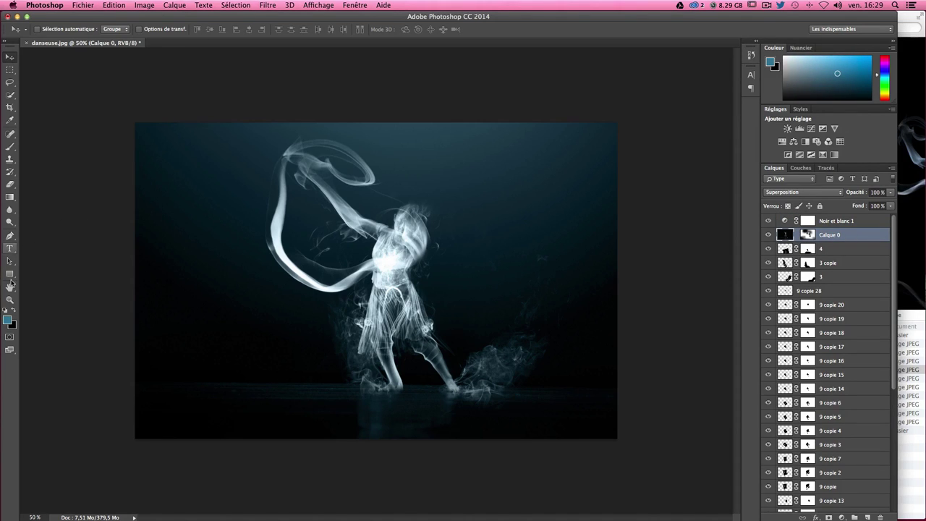
{"action": "left_click", "coordinate": [5, 310]}
{"action": "left_click", "coordinate": [14, 311]}
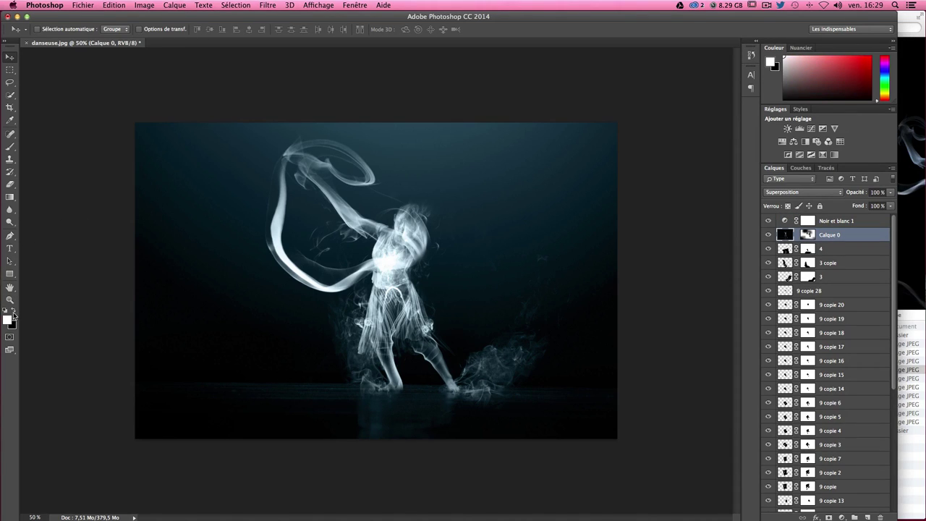
{"action": "left_click", "coordinate": [10, 249]}
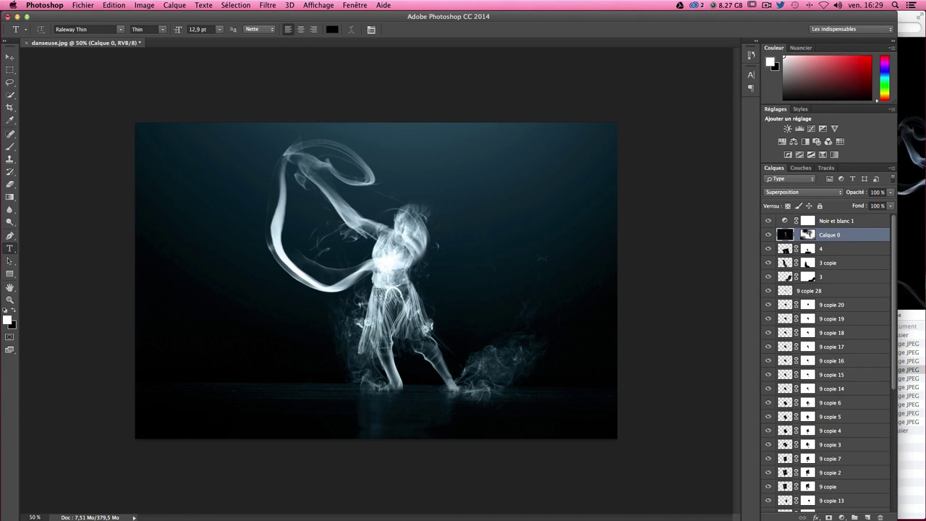
Step: Add a title text layer left of the dancer and make its colour white
{"action": "left_click", "coordinate": [212, 286]}
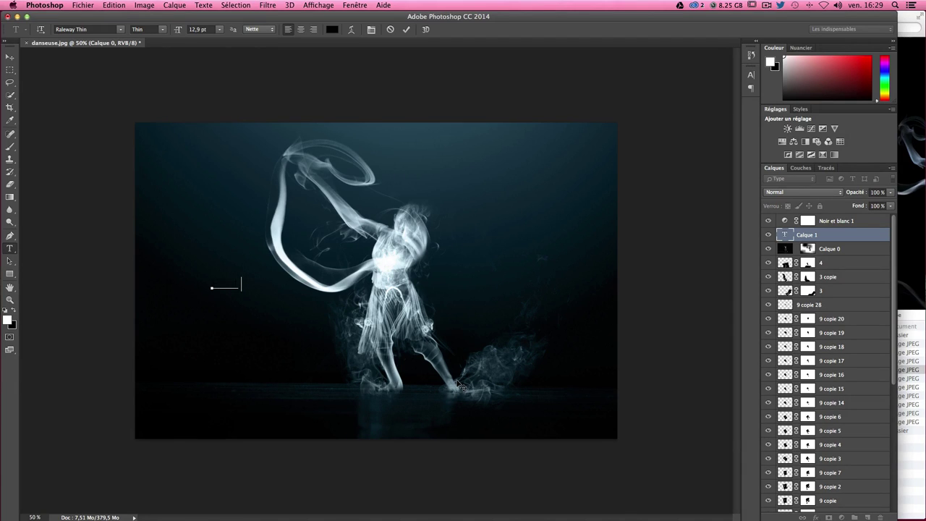
{"action": "key", "text": "ctrl+a"}
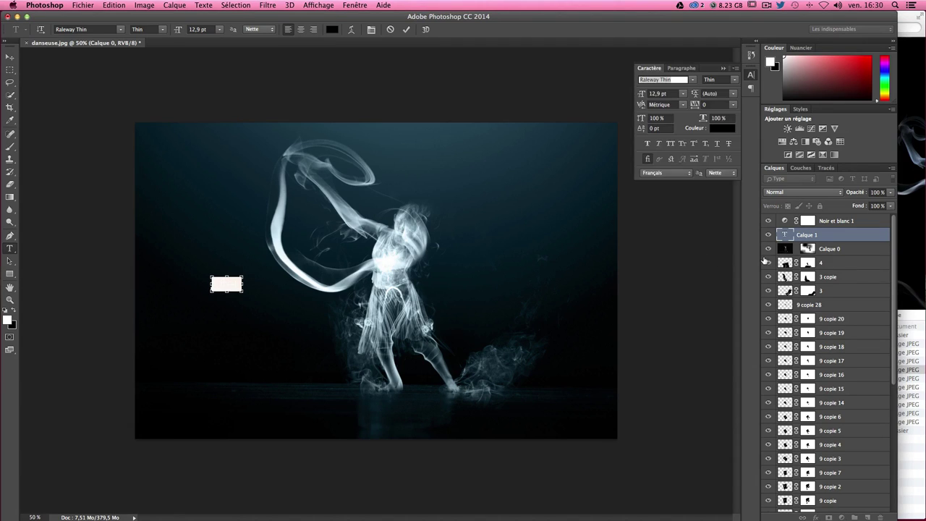
{"action": "key", "text": "super+t"}
{"action": "key", "text": "super+t"}
{"action": "left_click", "coordinate": [218, 283]}
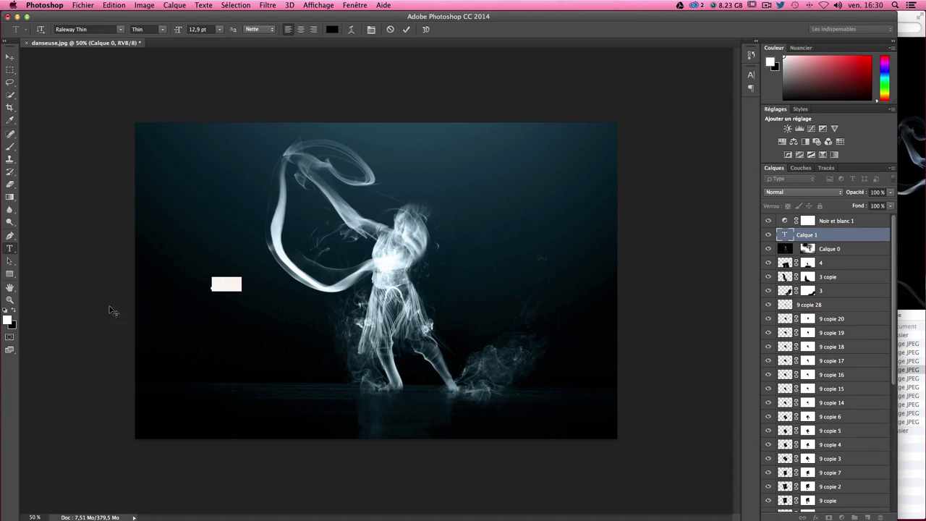
{"action": "key", "text": "super+t"}
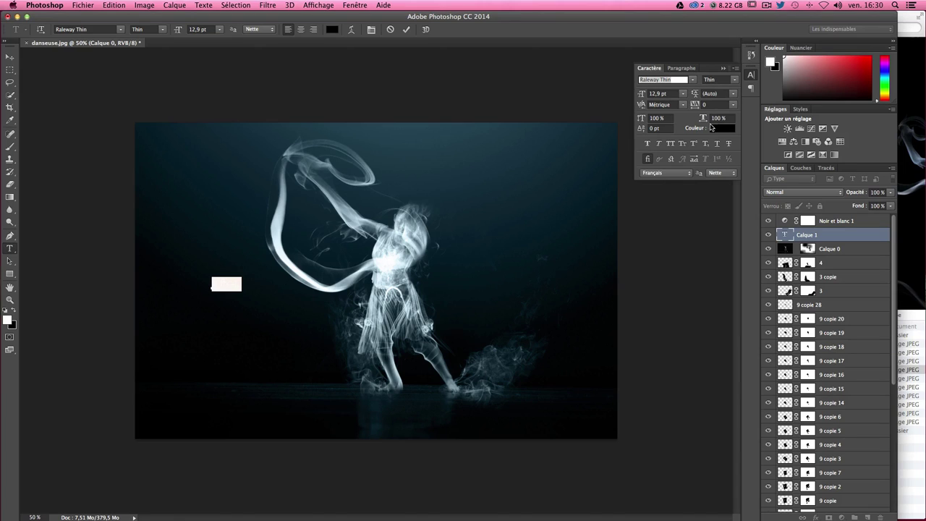
{"action": "left_click", "coordinate": [720, 129]}
{"action": "left_click_drag", "start_coordinate": [603, 292], "coordinate": [560, 270]}
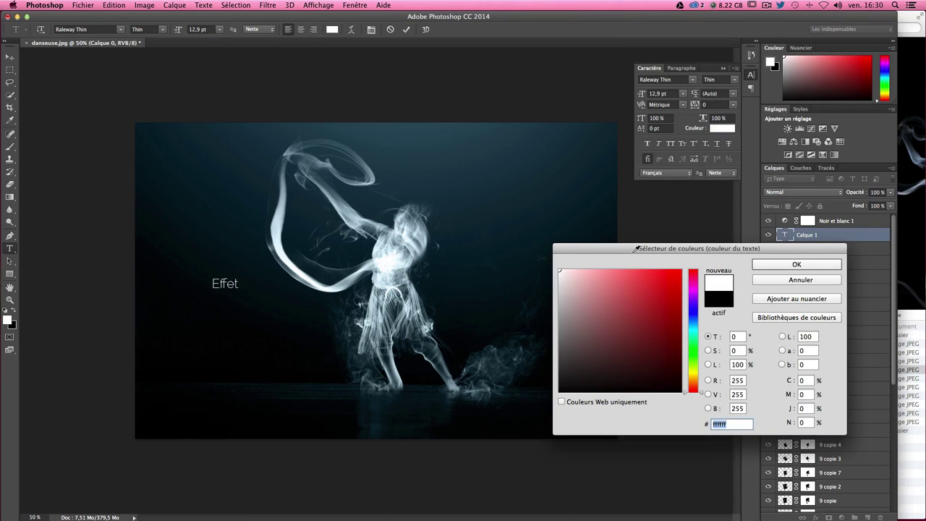
{"action": "left_click", "coordinate": [828, 266]}
{"action": "type", "text": "Fan"}
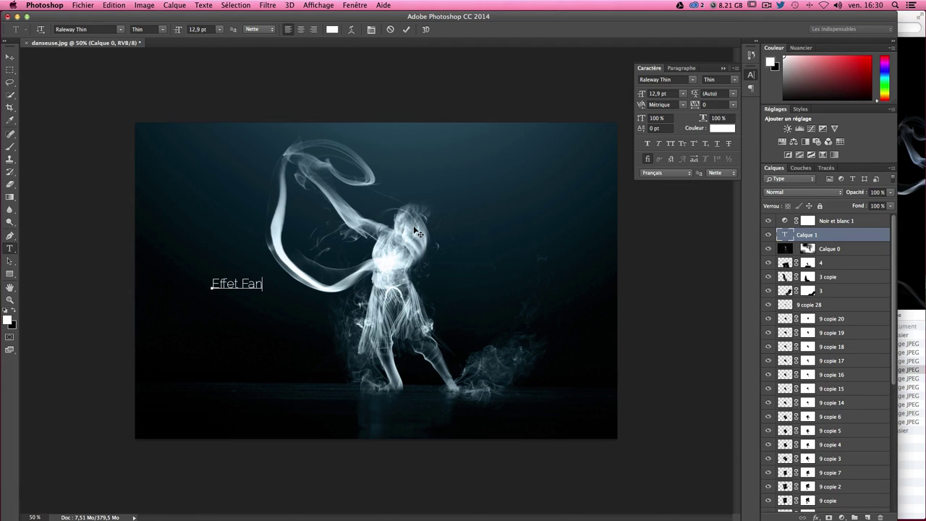
Step: Complete the word 'Fantôme' and set it to Raleway SemiBold, then commit the text
{"action": "type", "text": "tôme"}
{"action": "double_click", "coordinate": [272, 281]}
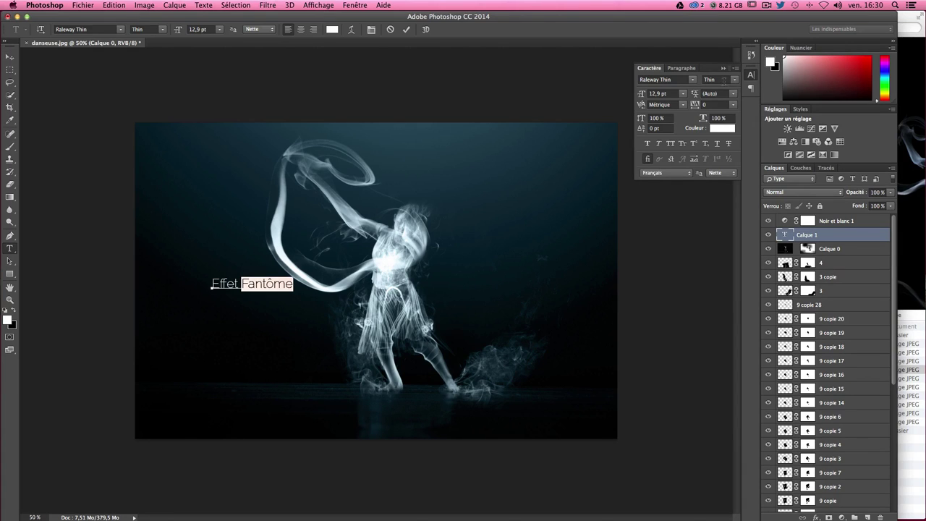
{"action": "left_click", "coordinate": [734, 79]}
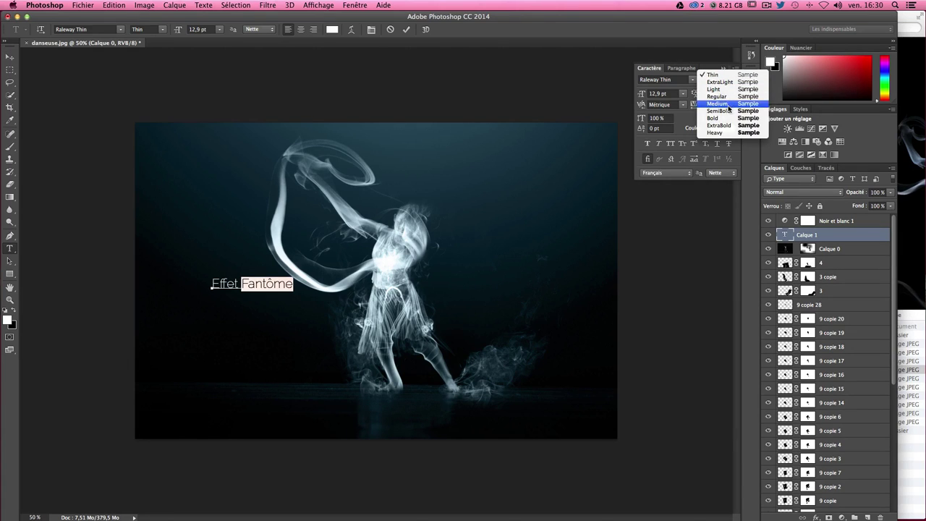
{"action": "left_click", "coordinate": [728, 118]}
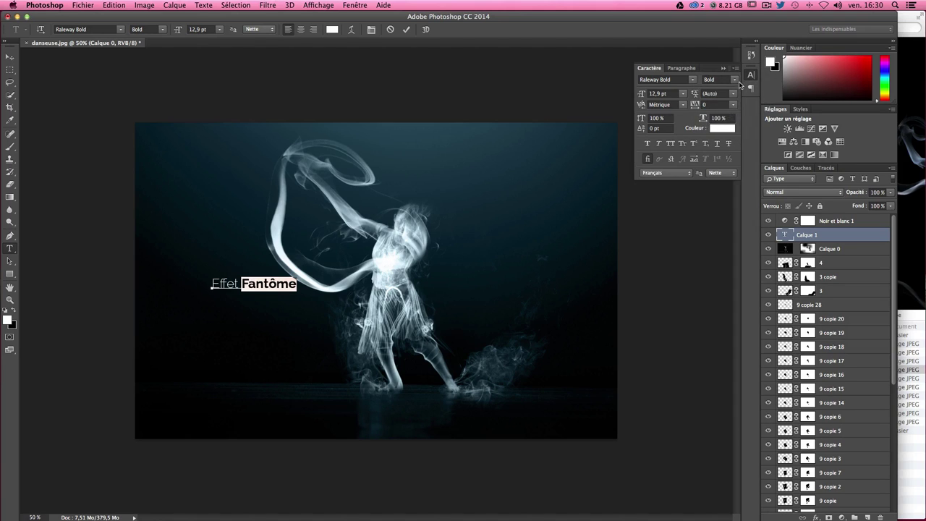
{"action": "left_click", "coordinate": [737, 82]}
{"action": "left_click", "coordinate": [724, 115]}
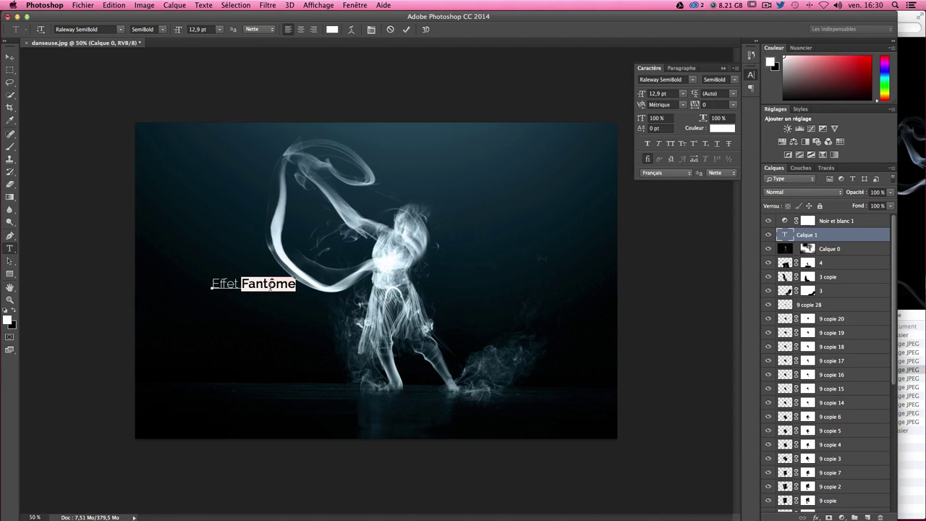
{"action": "left_click", "coordinate": [10, 57]}
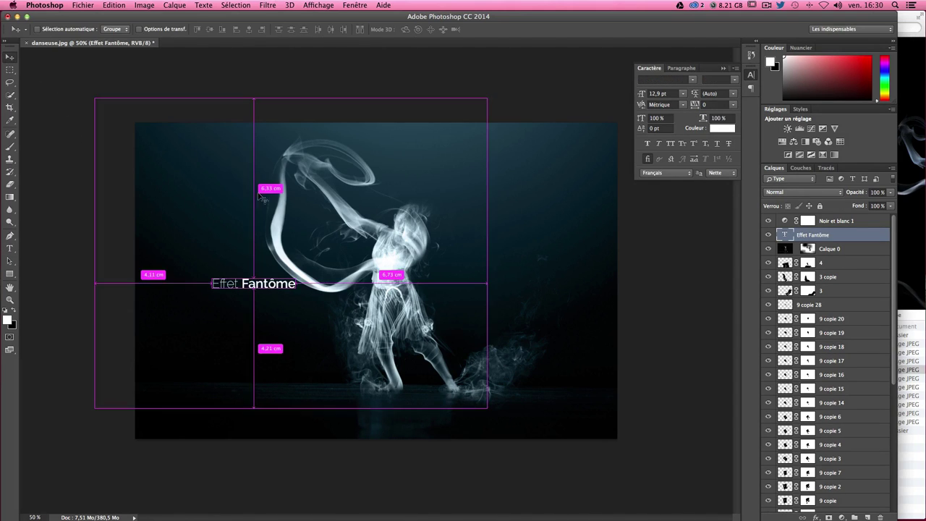
Step: Scale the title to about 179%, reposition it, and duplicate its layer, hiding the original
{"action": "key", "text": "ctrl+t"}
{"action": "left_click_drag", "start_coordinate": [297, 276], "coordinate": [371, 220]}
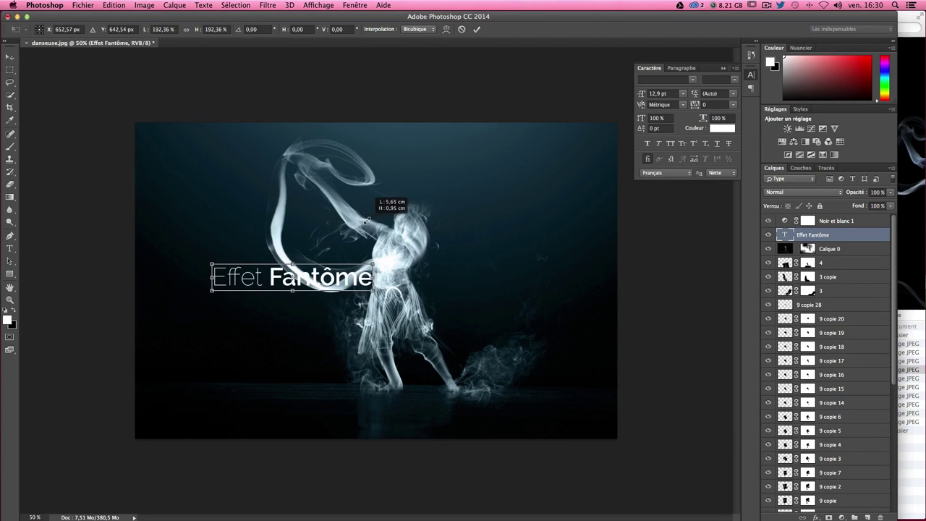
{"action": "key", "text": "Return"}
{"action": "mouse_move", "coordinate": [415, 348]}
{"action": "left_mouse_down"}
{"action": "mouse_move", "coordinate": [337, 334]}
{"action": "mouse_move", "coordinate": [344, 398]}
{"action": "left_mouse_up"}
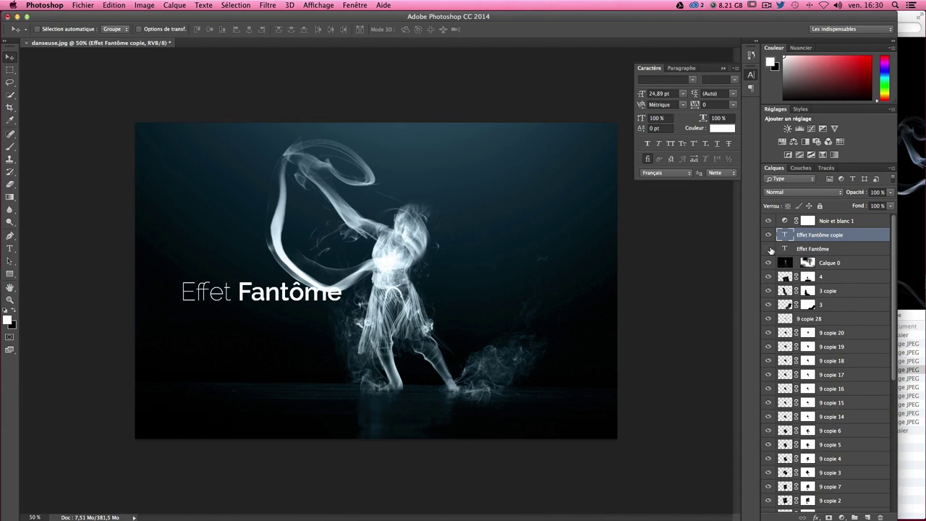
{"action": "left_click_drag", "start_coordinate": [805, 243], "coordinate": [802, 237]}
{"action": "left_click", "coordinate": [802, 237]}
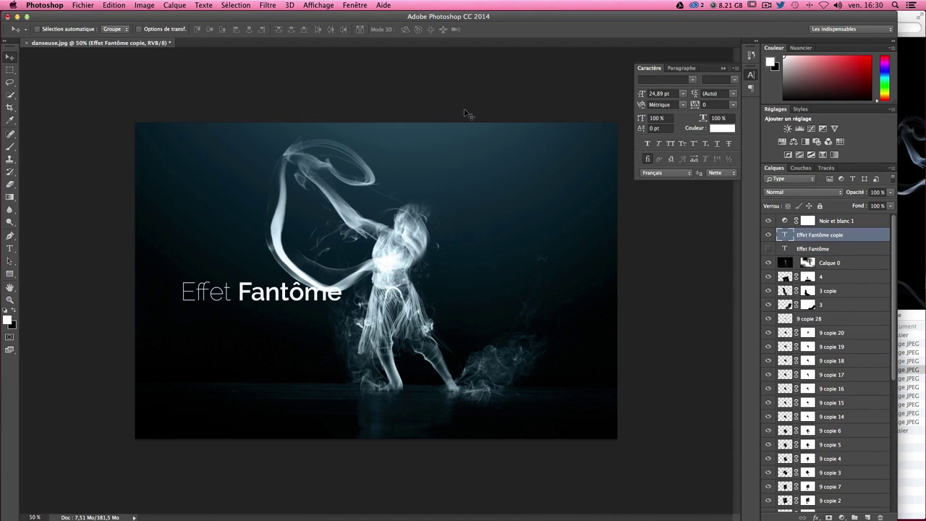
Step: Rasterize the copied title and set Flou directionnel to Angle 0°, Distance about 11 pixels
{"action": "left_click", "coordinate": [269, 7]}
{"action": "mouse_move", "coordinate": [325, 139]}
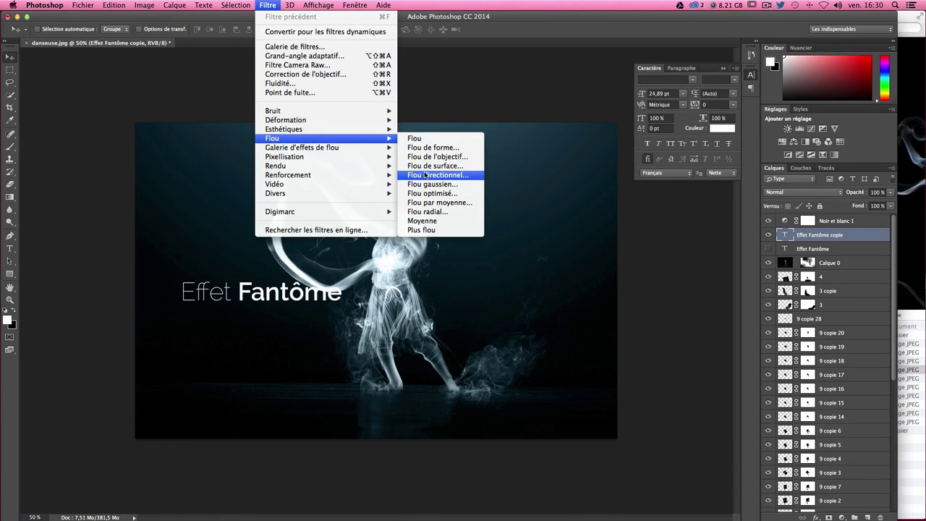
{"action": "left_click", "coordinate": [424, 171]}
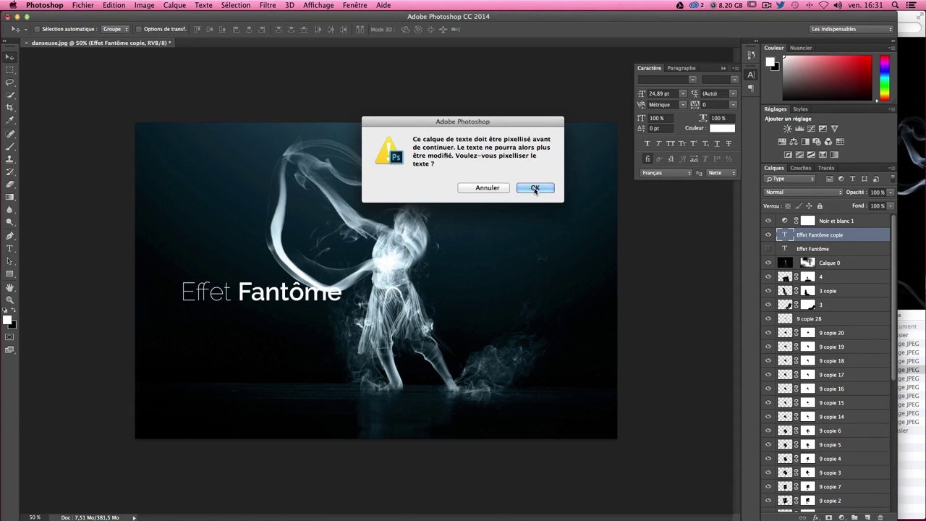
{"action": "left_click", "coordinate": [535, 188]}
{"action": "key", "text": "super+plus"}
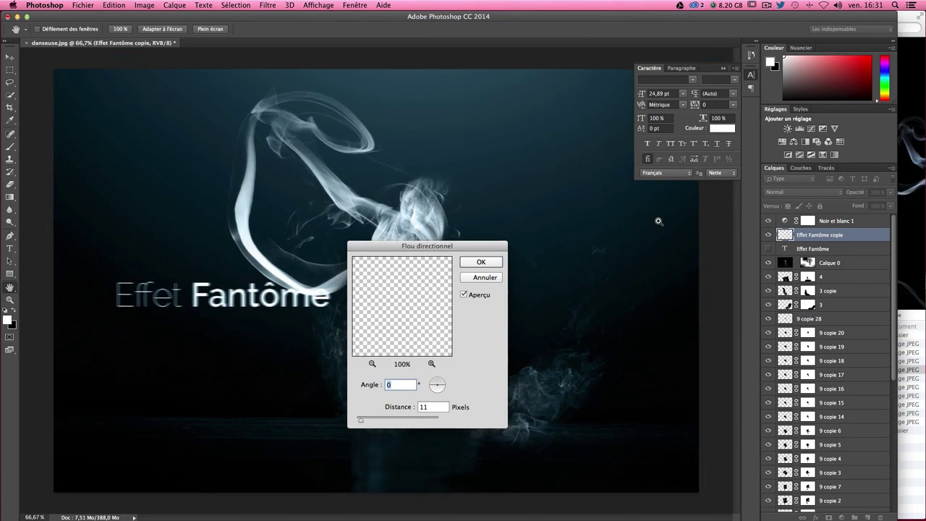
{"action": "key", "text": "super+plus"}
{"action": "scroll", "coordinate": [477, 215], "scroll_direction": "left", "scroll_amount": 5}
{"action": "scroll", "coordinate": [477, 214], "scroll_direction": "left", "scroll_amount": 2}
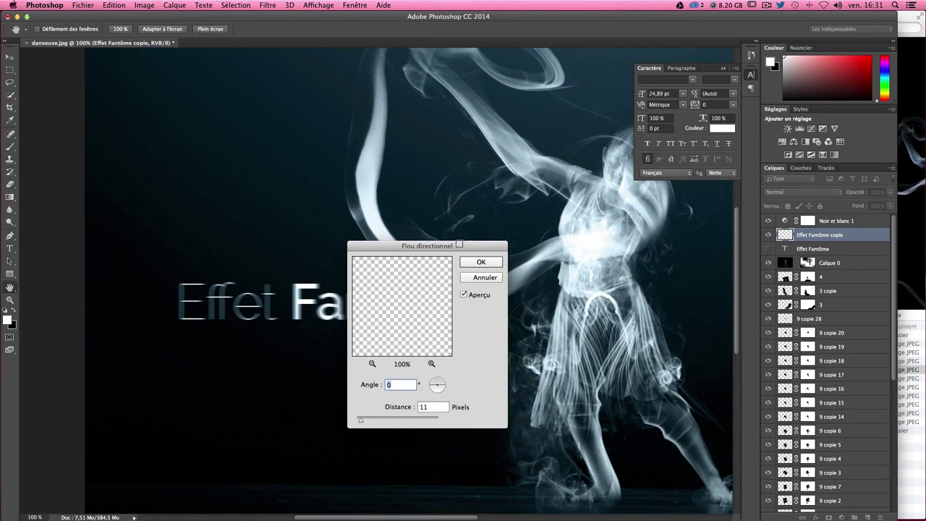
{"action": "left_click_drag", "start_coordinate": [462, 245], "coordinate": [583, 149]}
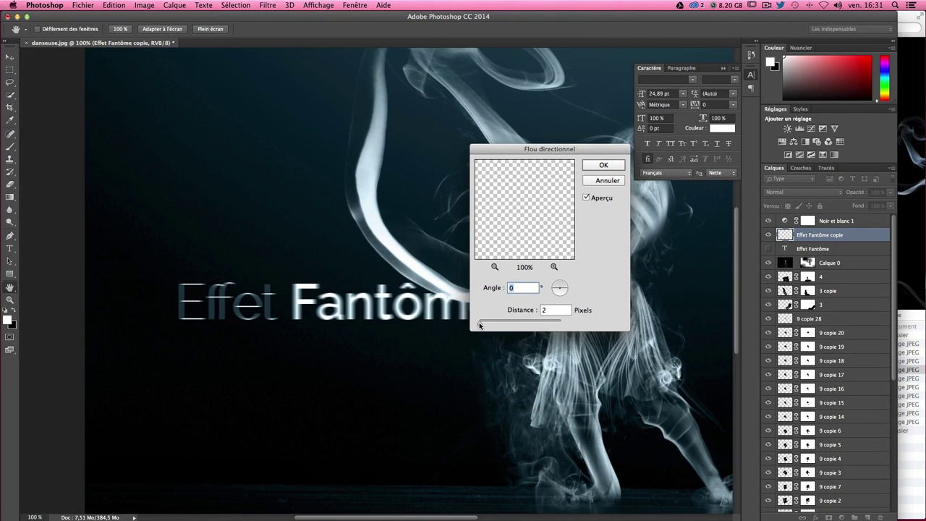
{"action": "key", "text": "Tab"}
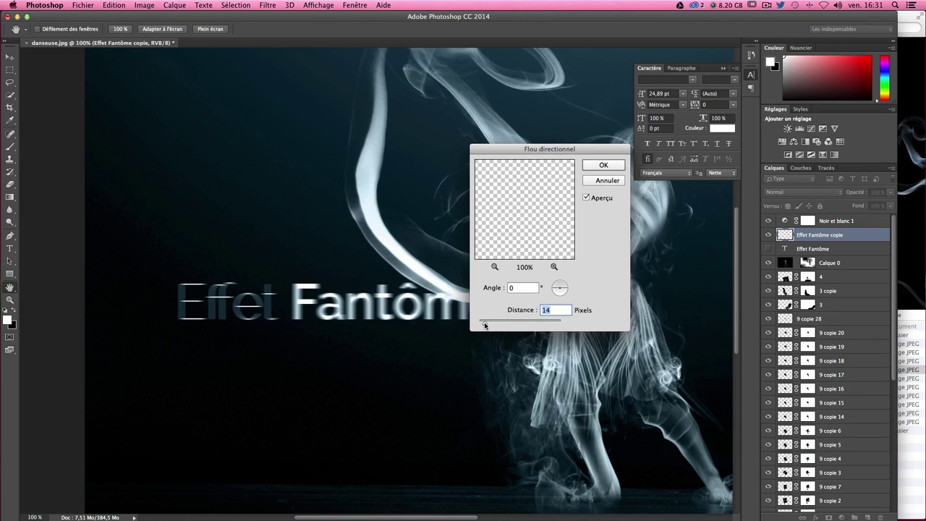
{"action": "left_click_drag", "start_coordinate": [484, 326], "coordinate": [482, 326]}
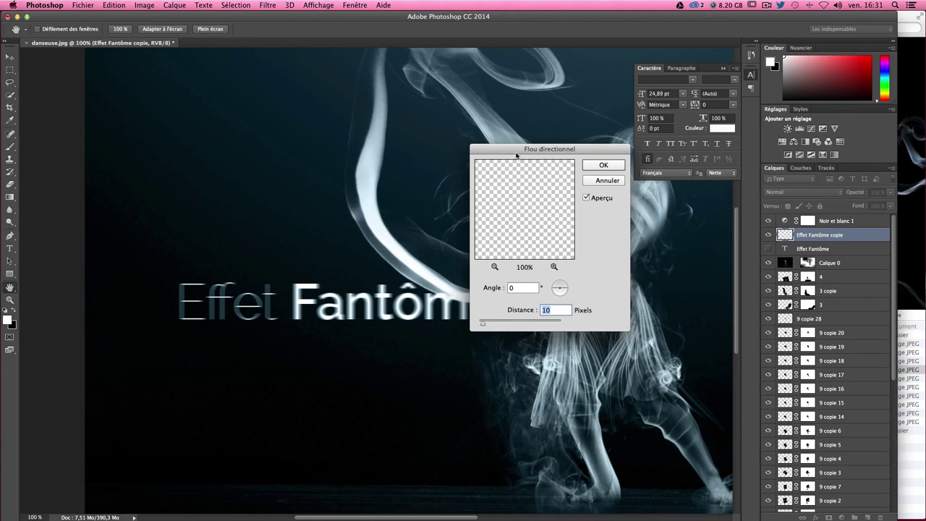
{"action": "mouse_move", "coordinate": [509, 153]}
{"action": "left_mouse_down"}
{"action": "mouse_move", "coordinate": [726, 264]}
{"action": "mouse_move", "coordinate": [671, 243]}
{"action": "left_mouse_up"}
{"action": "type", "text": "11"}
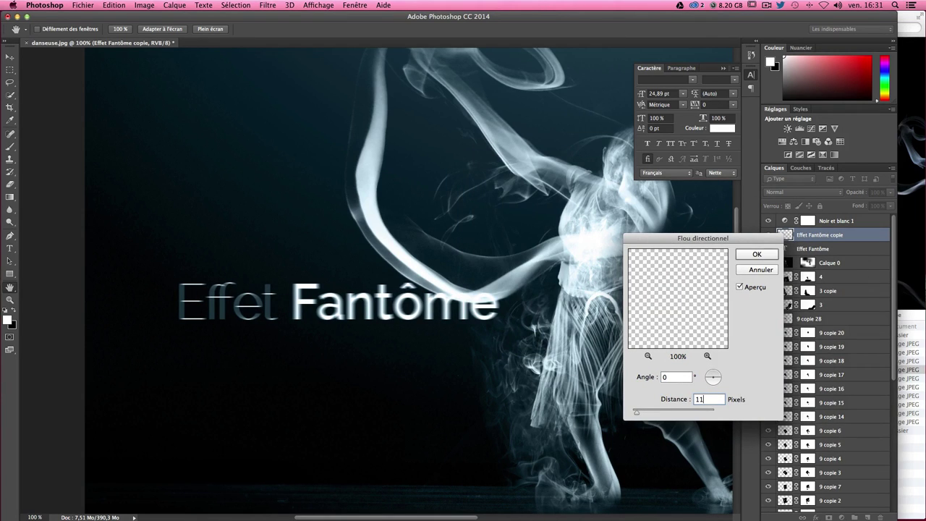
Step: Apply the motion blur and drag the blurred title to the image's left side
{"action": "key", "text": "Return"}
{"action": "key", "text": "ctrl+minus"}
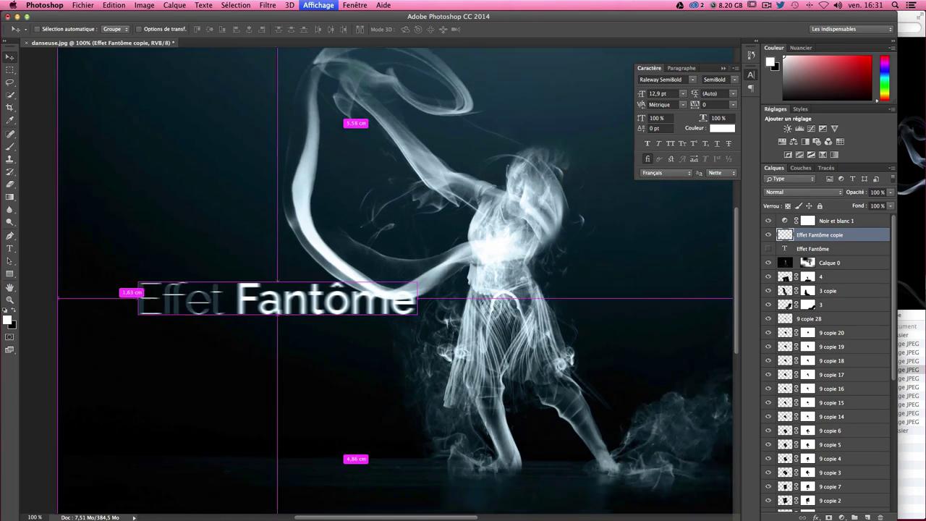
{"action": "left_click_drag", "start_coordinate": [288, 296], "coordinate": [266, 335]}
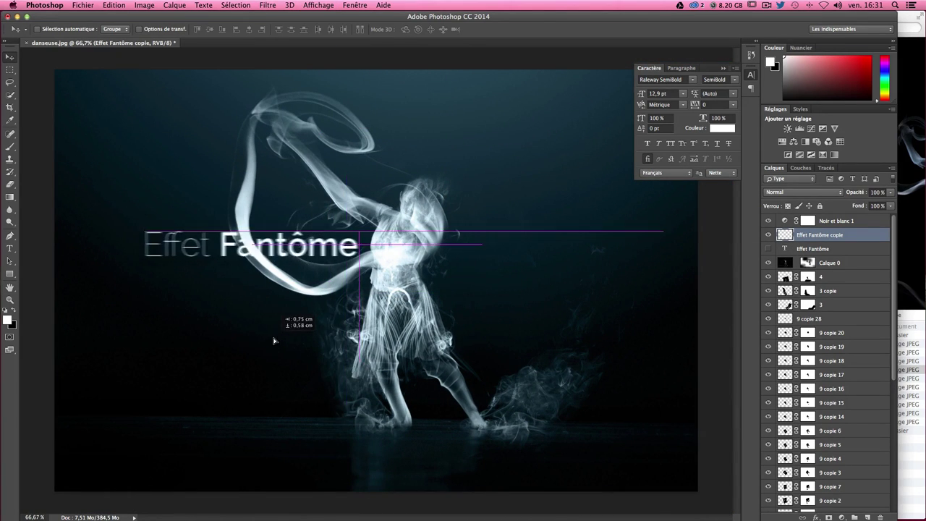
{"action": "mouse_move", "coordinate": [266, 335]}
{"action": "left_mouse_down"}
{"action": "mouse_move", "coordinate": [230, 381]}
{"action": "mouse_move", "coordinate": [248, 313]}
{"action": "left_mouse_up"}
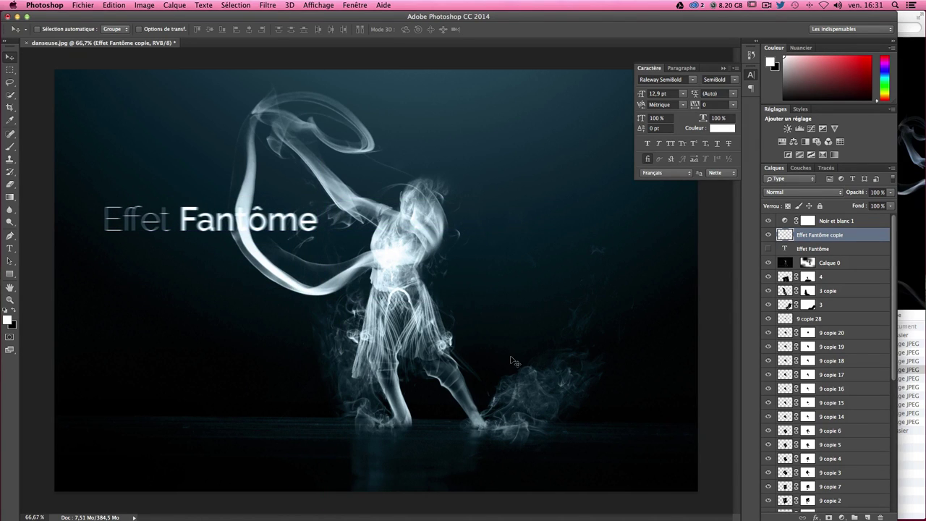
{"action": "mouse_move", "coordinate": [424, 308]}
{"action": "left_mouse_down"}
{"action": "mouse_move", "coordinate": [677, 331]}
{"action": "mouse_move", "coordinate": [571, 347]}
{"action": "mouse_move", "coordinate": [540, 222]}
{"action": "mouse_move", "coordinate": [587, 270]}
{"action": "left_mouse_up"}
{"action": "mouse_move", "coordinate": [572, 329]}
{"action": "left_mouse_down"}
{"action": "mouse_move", "coordinate": [220, 338]}
{"action": "mouse_move", "coordinate": [238, 298]}
{"action": "mouse_move", "coordinate": [241, 440]}
{"action": "left_mouse_up"}
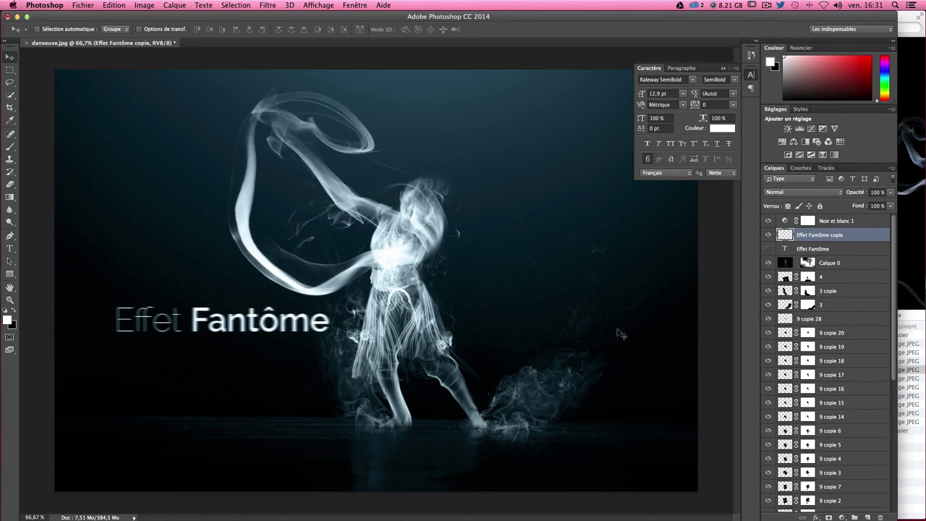
Step: Close the Caractère panel group and move the title down to the lower left
{"action": "left_click", "coordinate": [735, 68]}
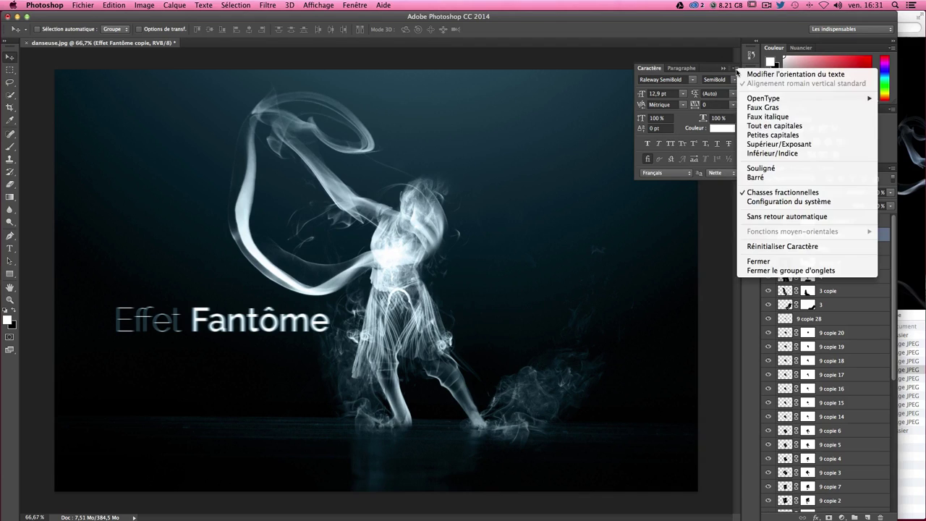
{"action": "left_click", "coordinate": [778, 271]}
{"action": "mouse_move", "coordinate": [555, 316]}
{"action": "left_mouse_down"}
{"action": "mouse_move", "coordinate": [506, 347]}
{"action": "mouse_move", "coordinate": [506, 394]}
{"action": "left_mouse_up"}
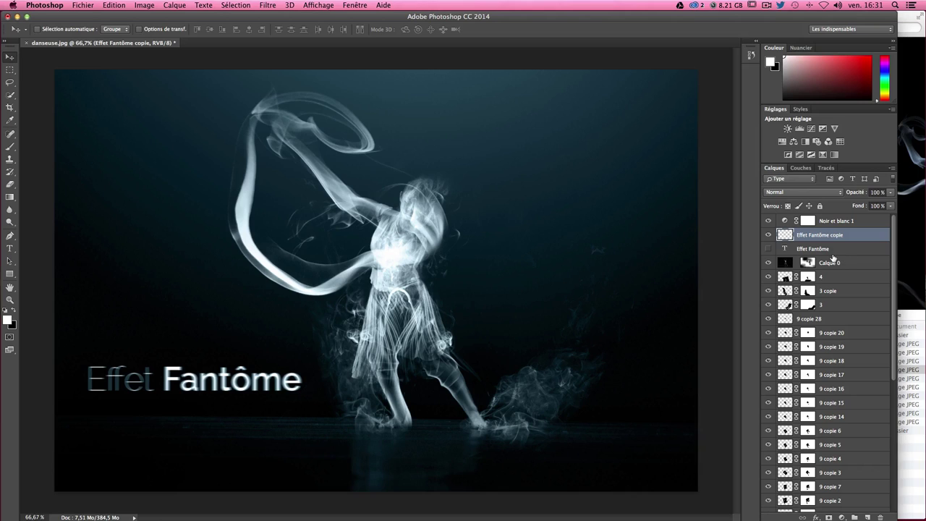